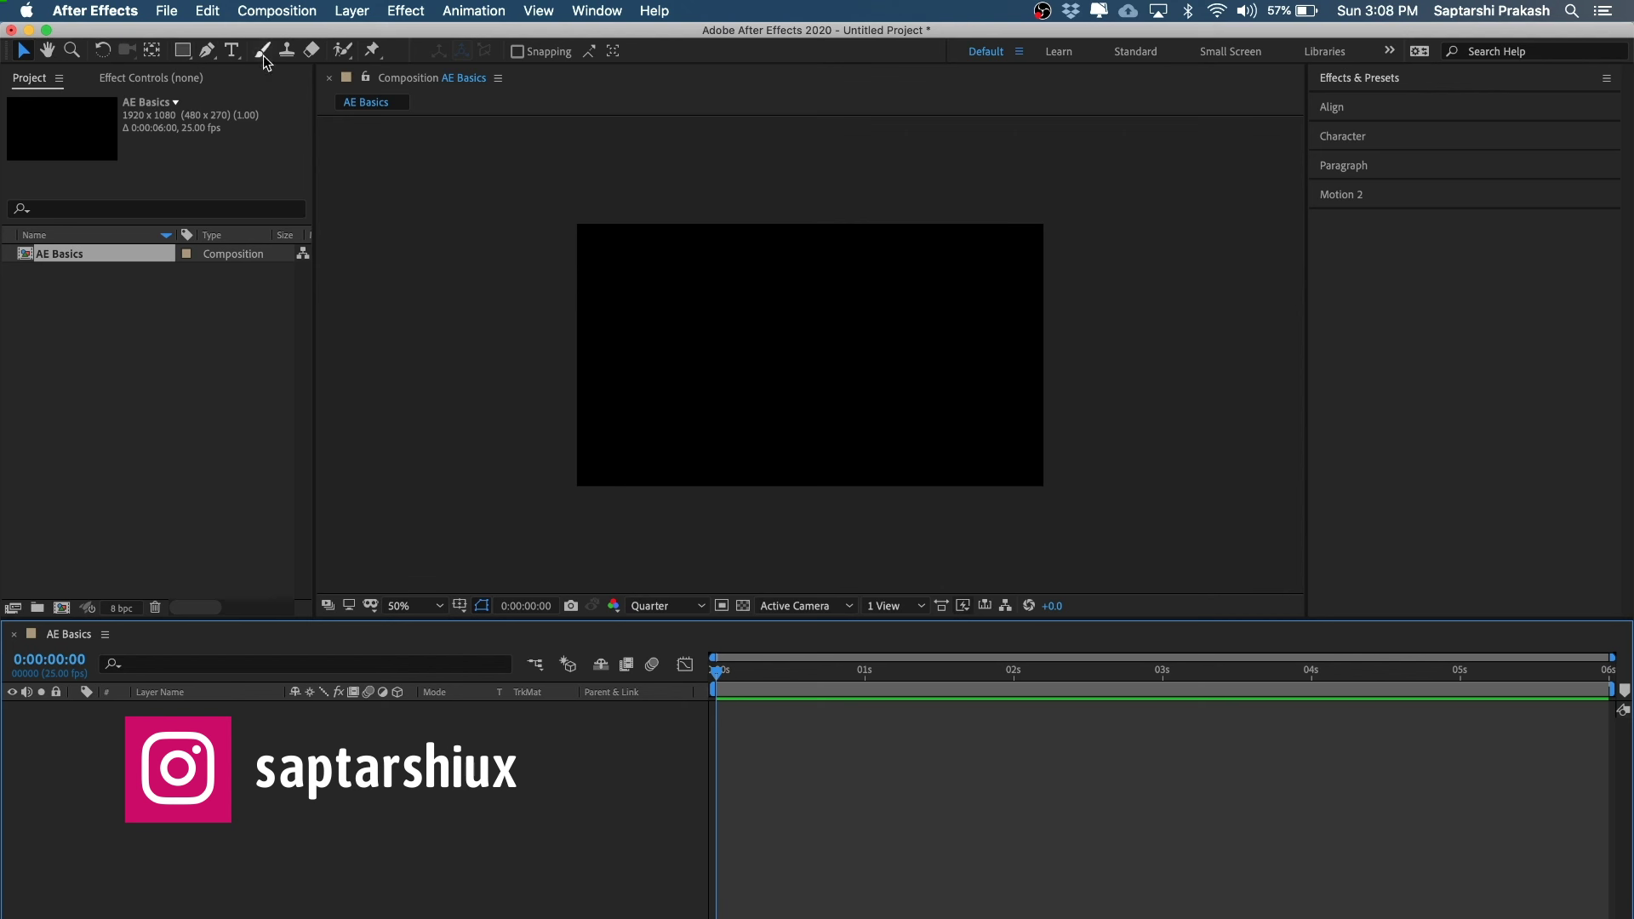
- Draw a white rectangle in the upper-left area of the composition with the Rectangle tool
left_click(183, 51)
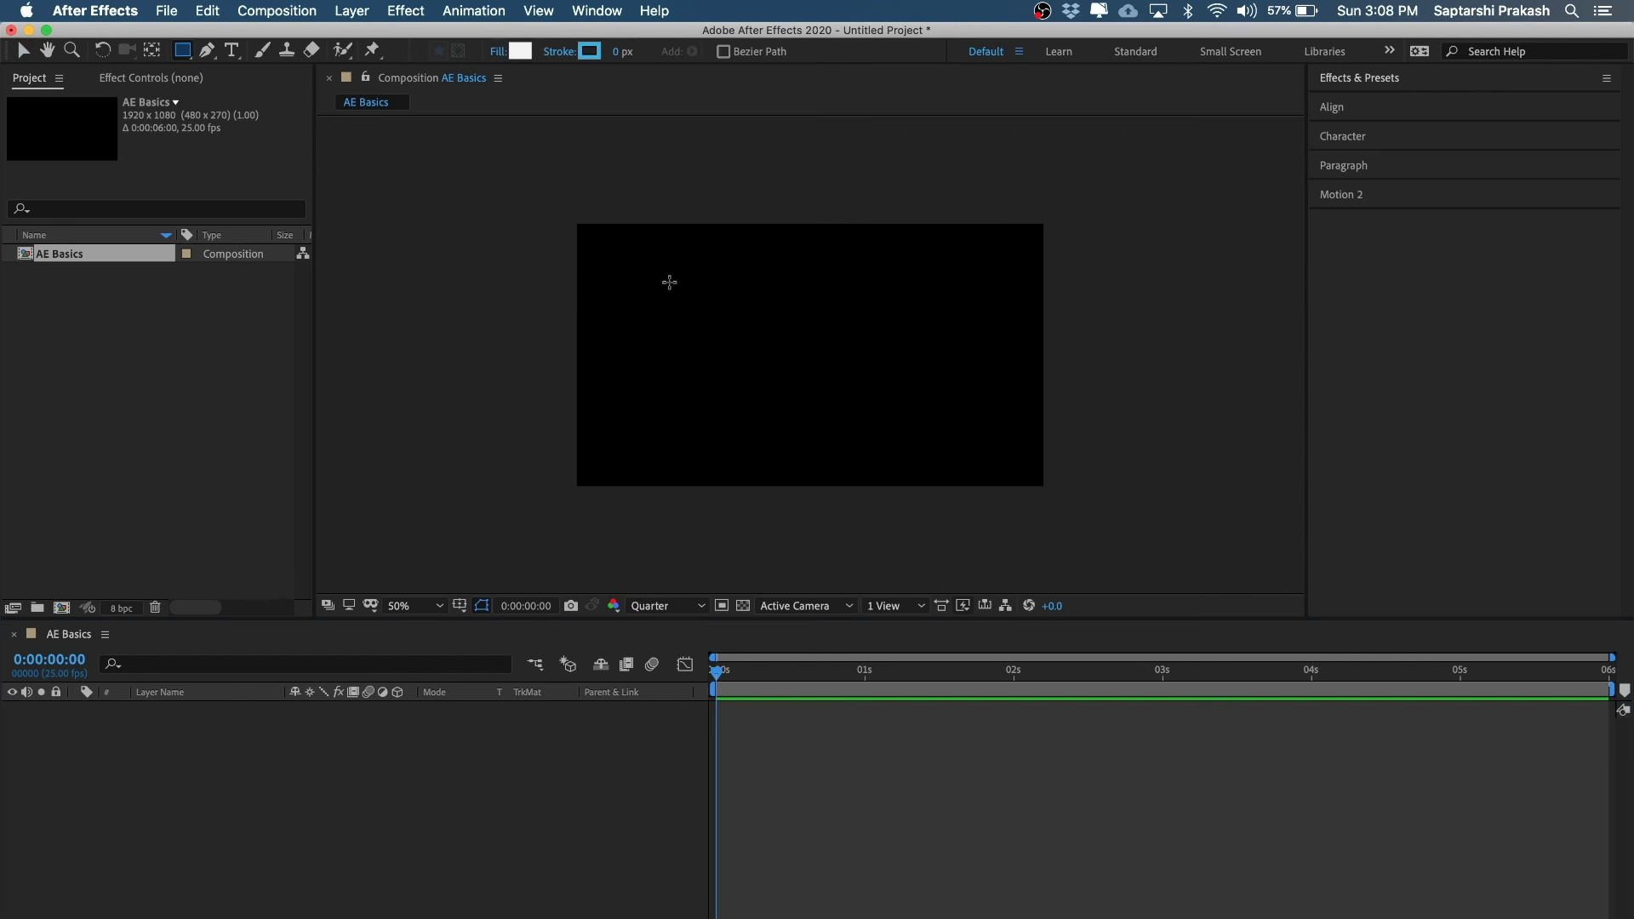
mouse_move(630, 270)
left_mouse_down()
mouse_move(700, 320)
mouse_move(840, 349)
mouse_move(776, 304)
left_mouse_up()
mouse_move(787, 361)
left_mouse_down()
mouse_move(704, 361)
mouse_move(788, 306)
mouse_move(799, 383)
mouse_move(722, 309)
mouse_move(790, 396)
mouse_move(764, 333)
mouse_move(736, 356)
mouse_move(733, 340)
mouse_move(760, 398)
mouse_move(706, 347)
mouse_move(790, 425)
mouse_move(700, 340)
mouse_move(728, 369)
mouse_move(720, 317)
mouse_move(737, 372)
mouse_move(739, 356)
left_mouse_up()
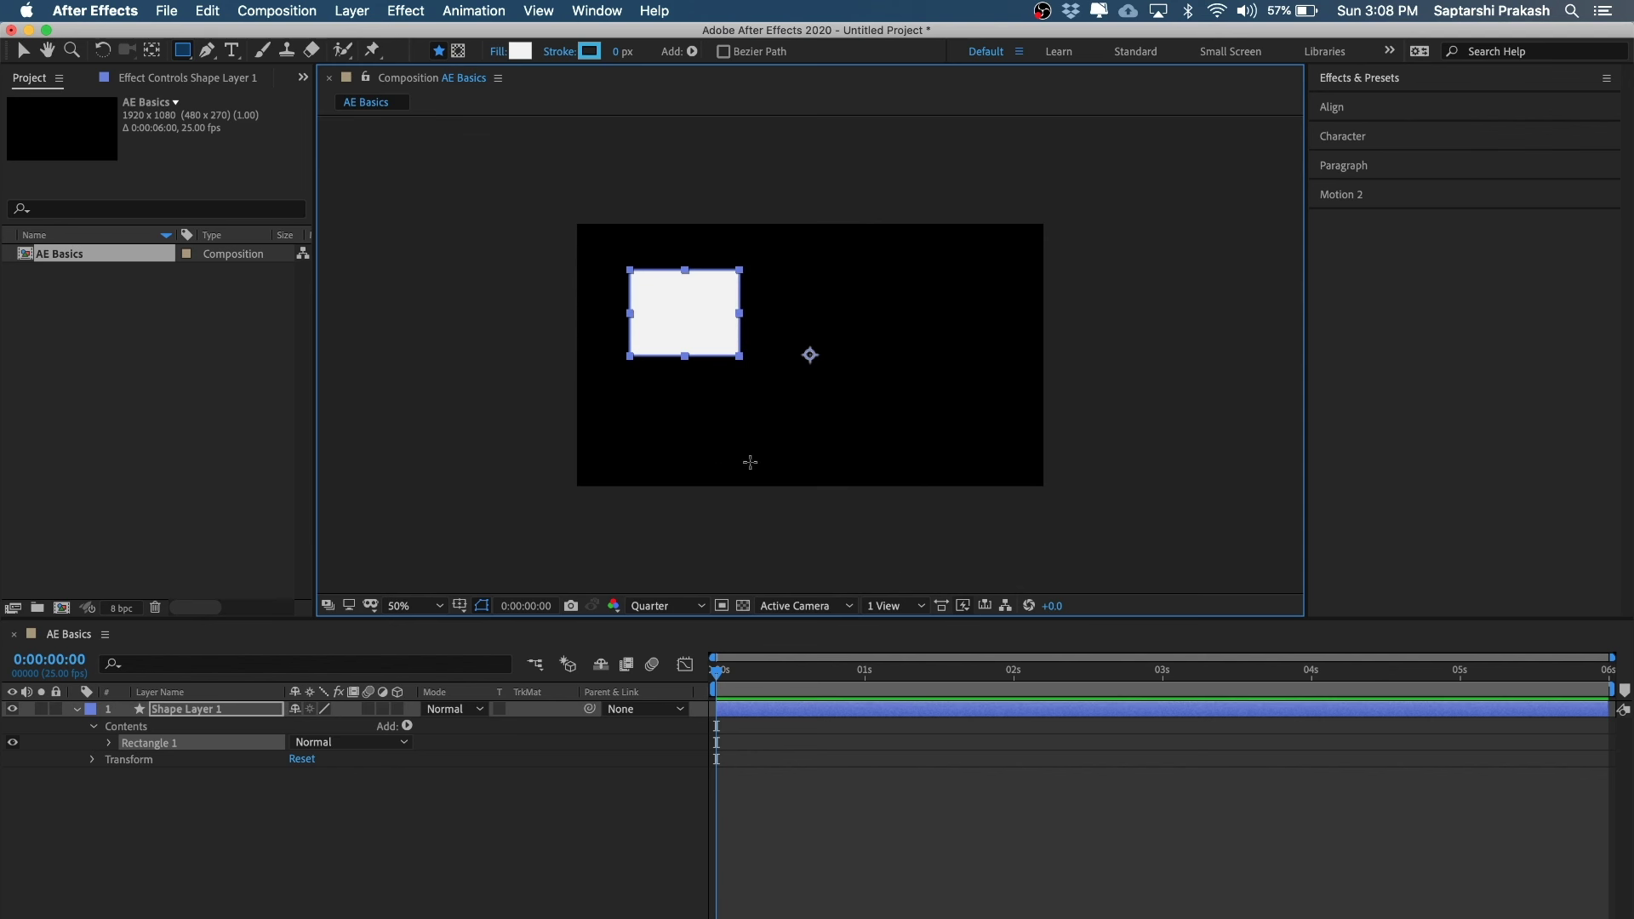
- Collapse the property groups of Shape Layer 1 in the timeline down to a single row
left_click(159, 711)
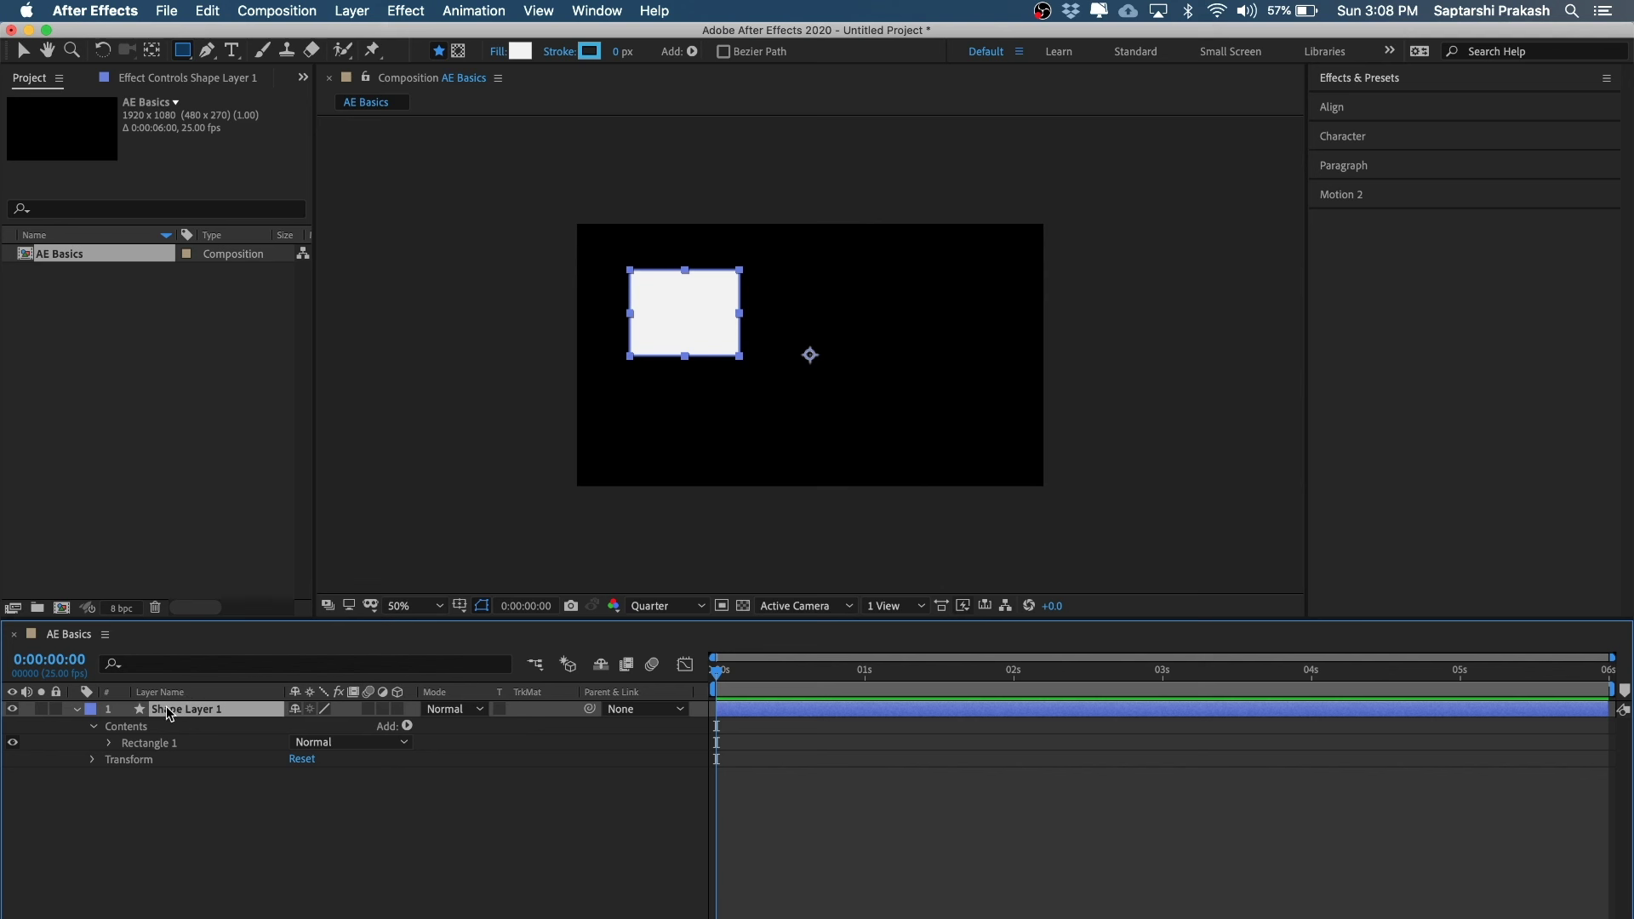
left_click(94, 726)
left_click(93, 744)
left_click(93, 744)
left_click(77, 709)
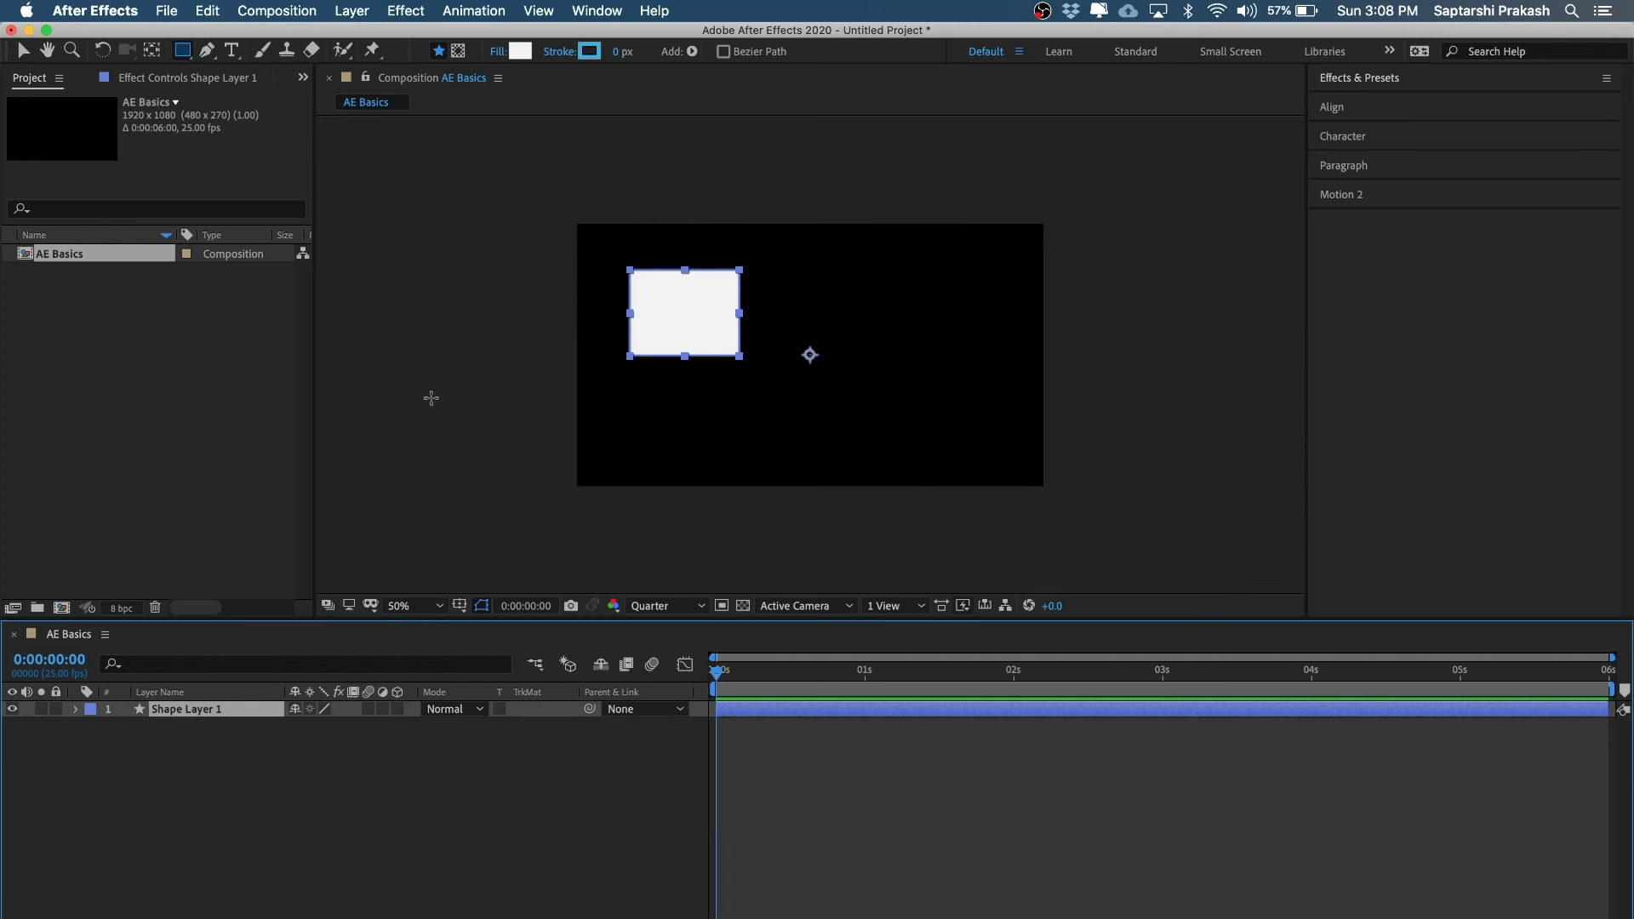
- Switch to the Selection tool and rename Shape Layer 1 as Rectangle White
left_click(23, 53)
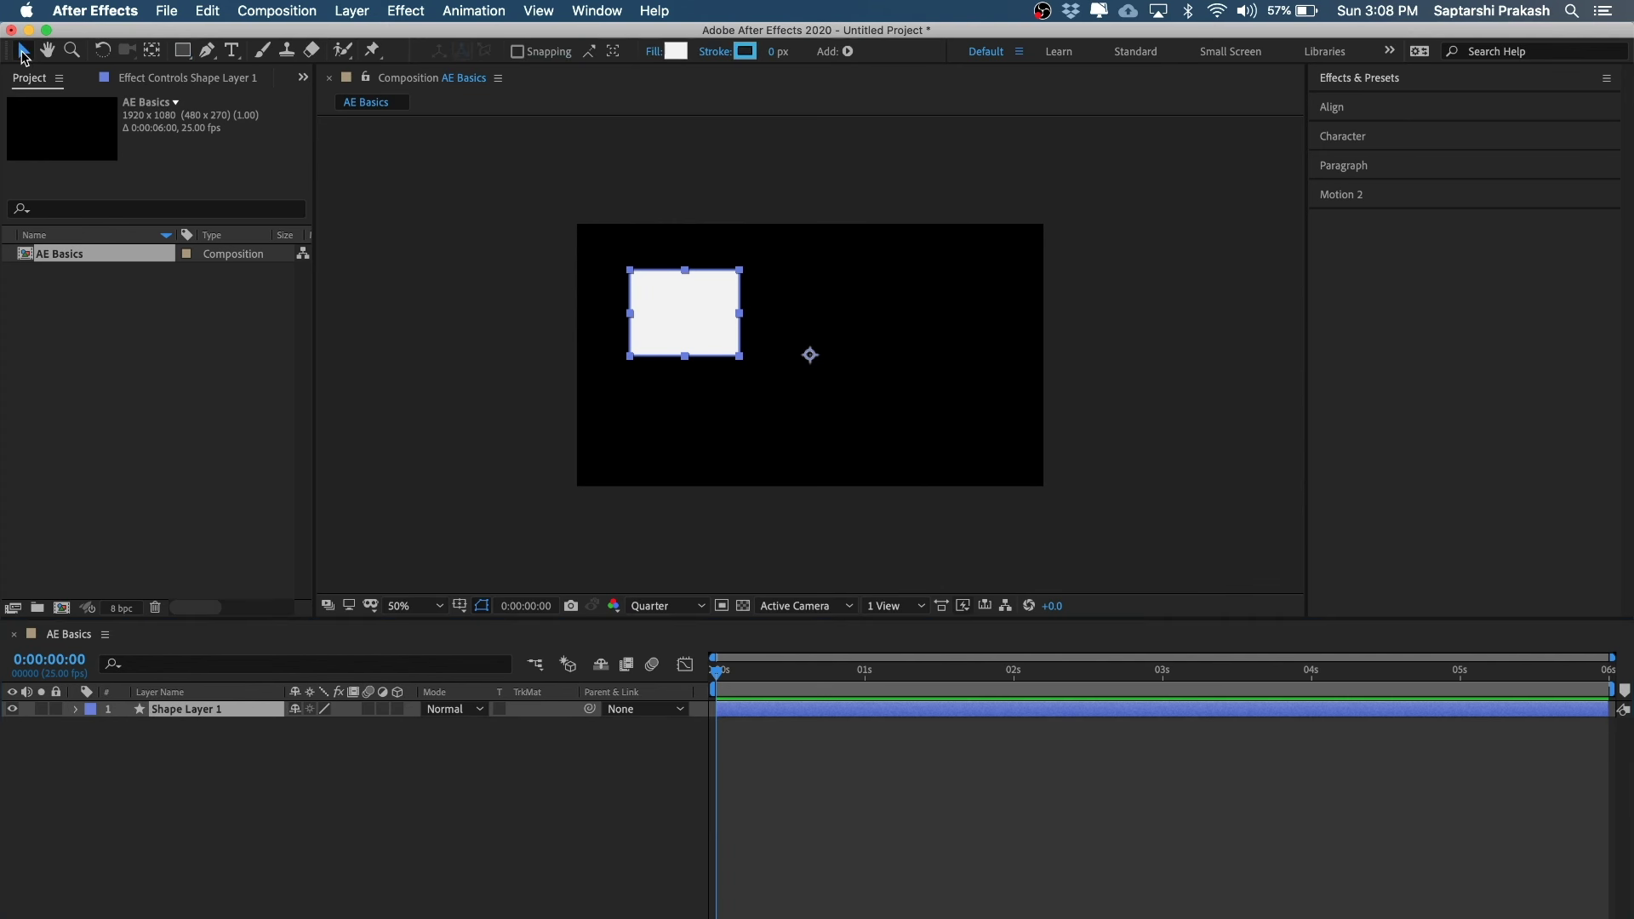
left_click(321, 792)
left_click(204, 711)
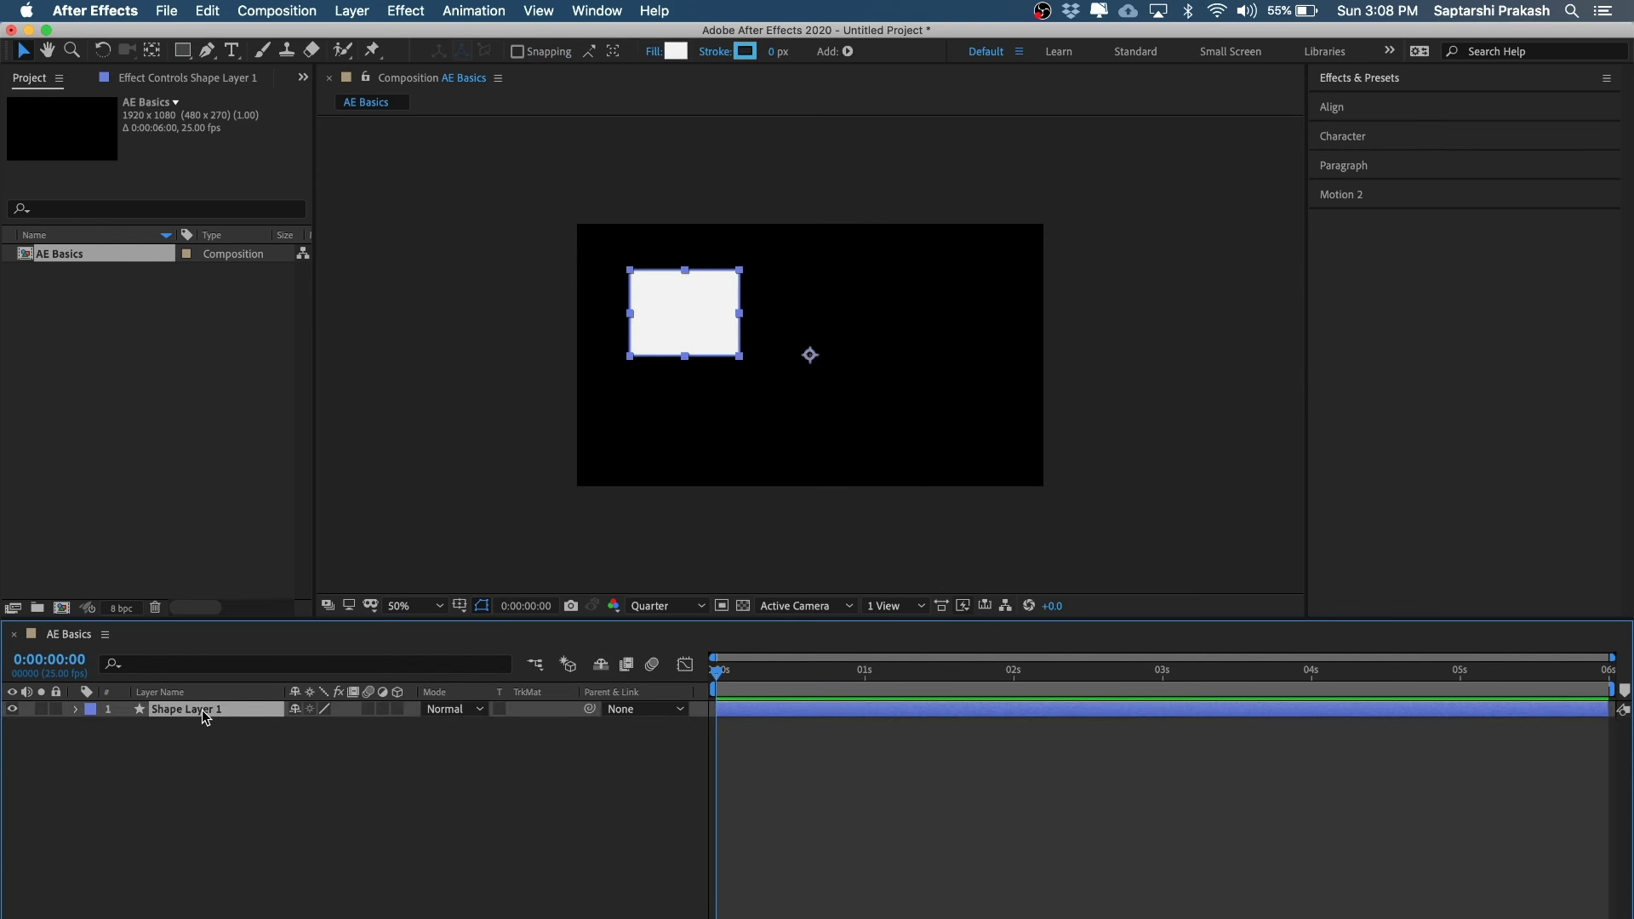
key("Return")
type("Rec")
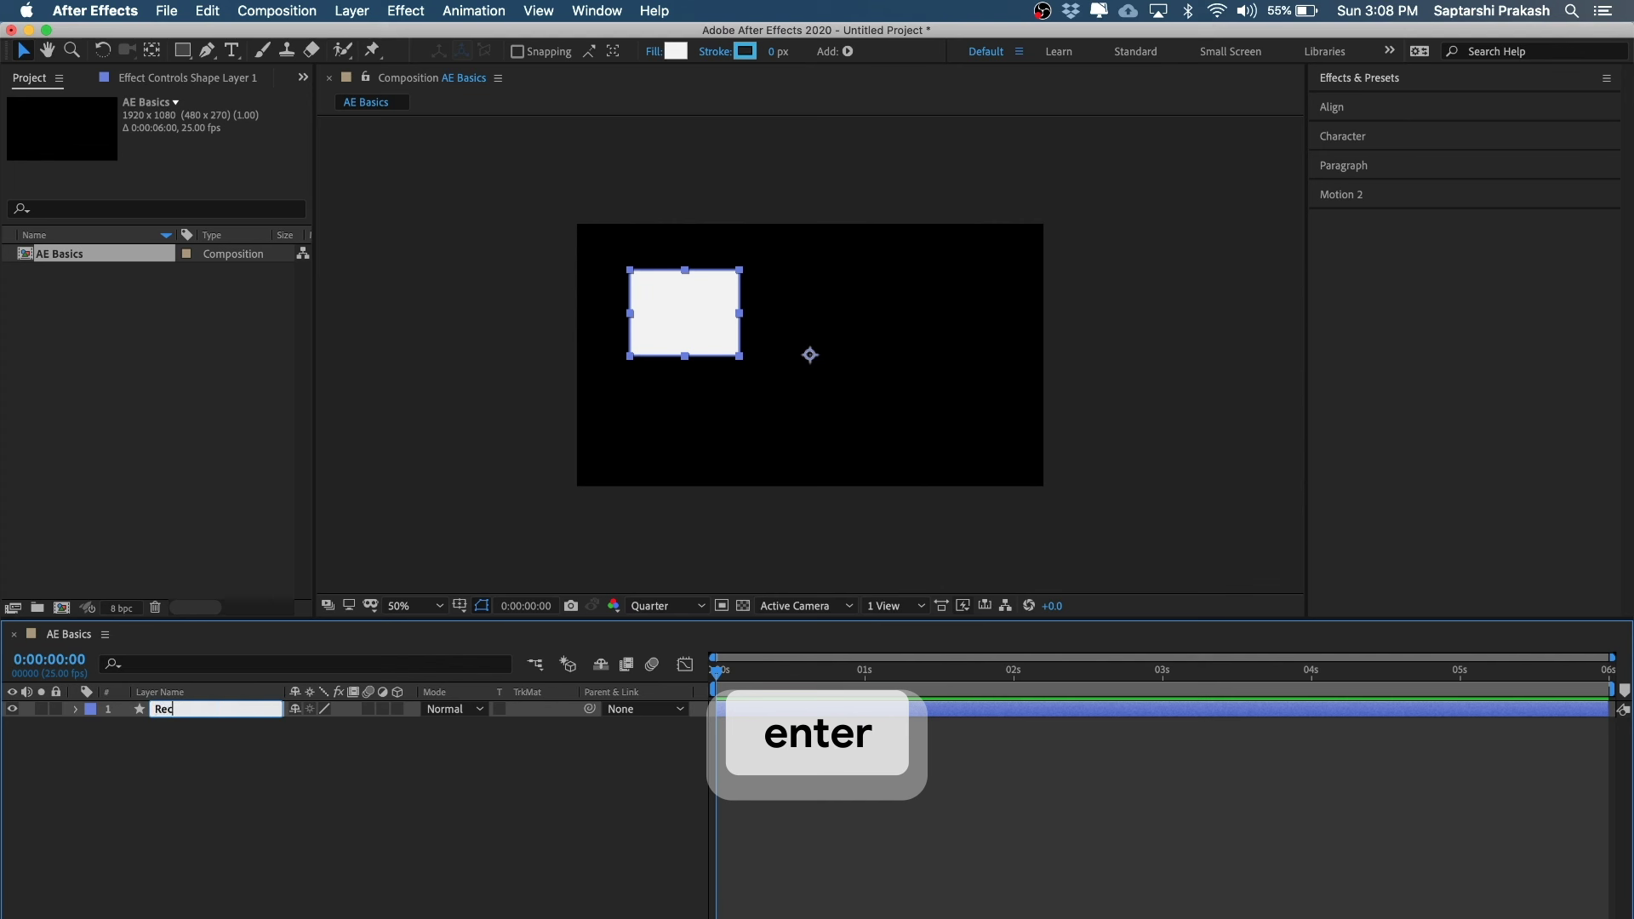
type("tangle White")
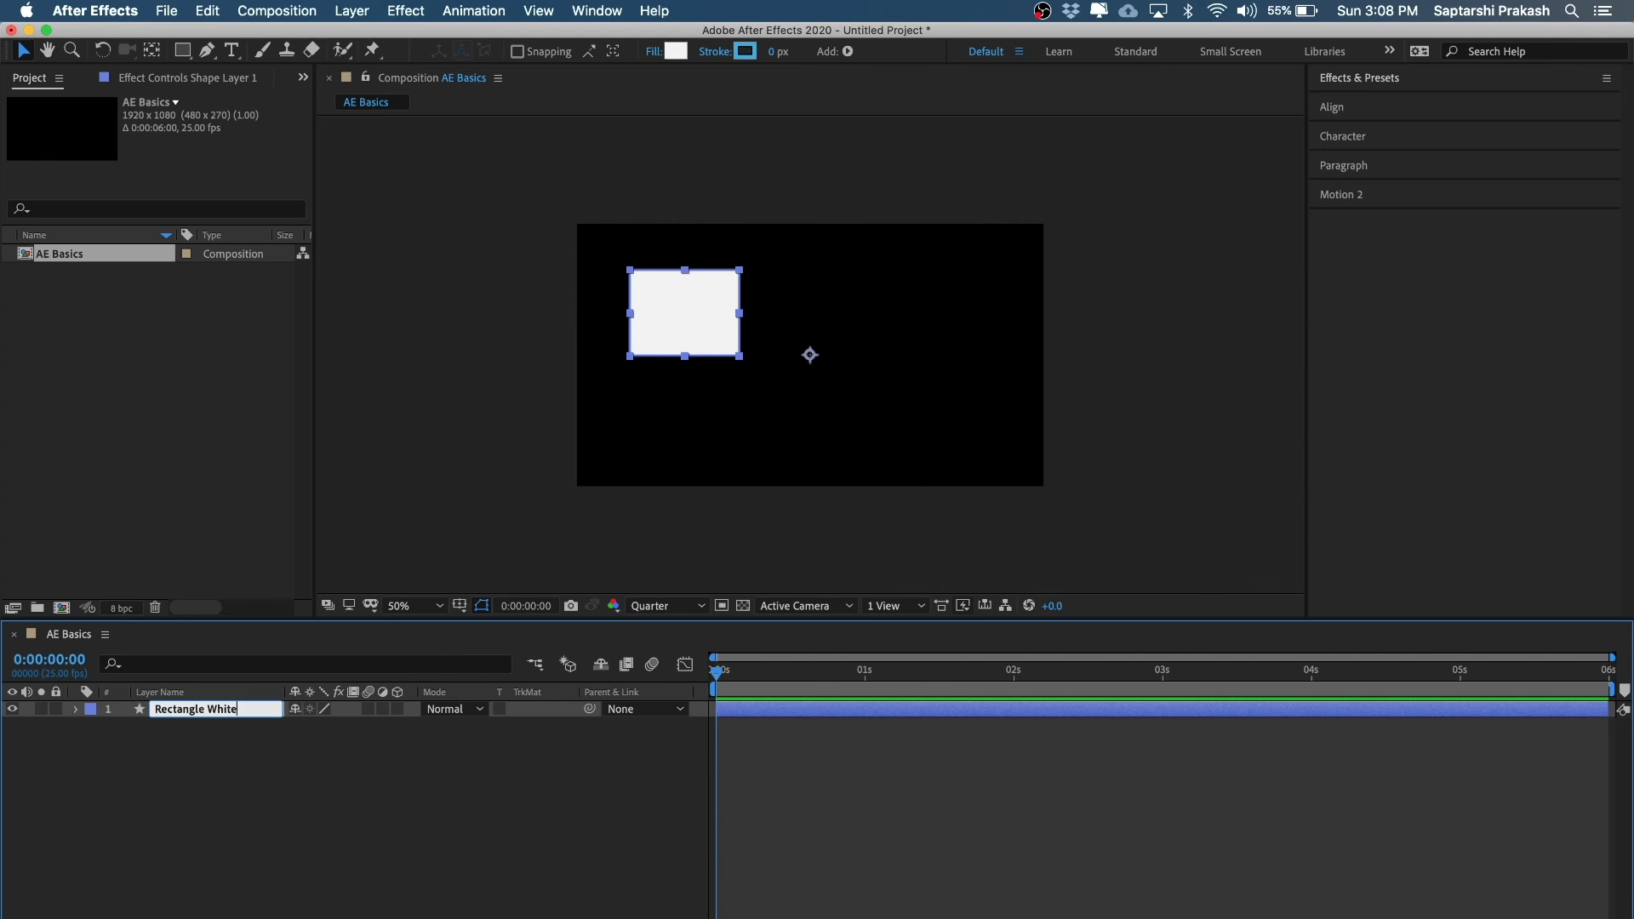
key("Return")
left_click(213, 753)
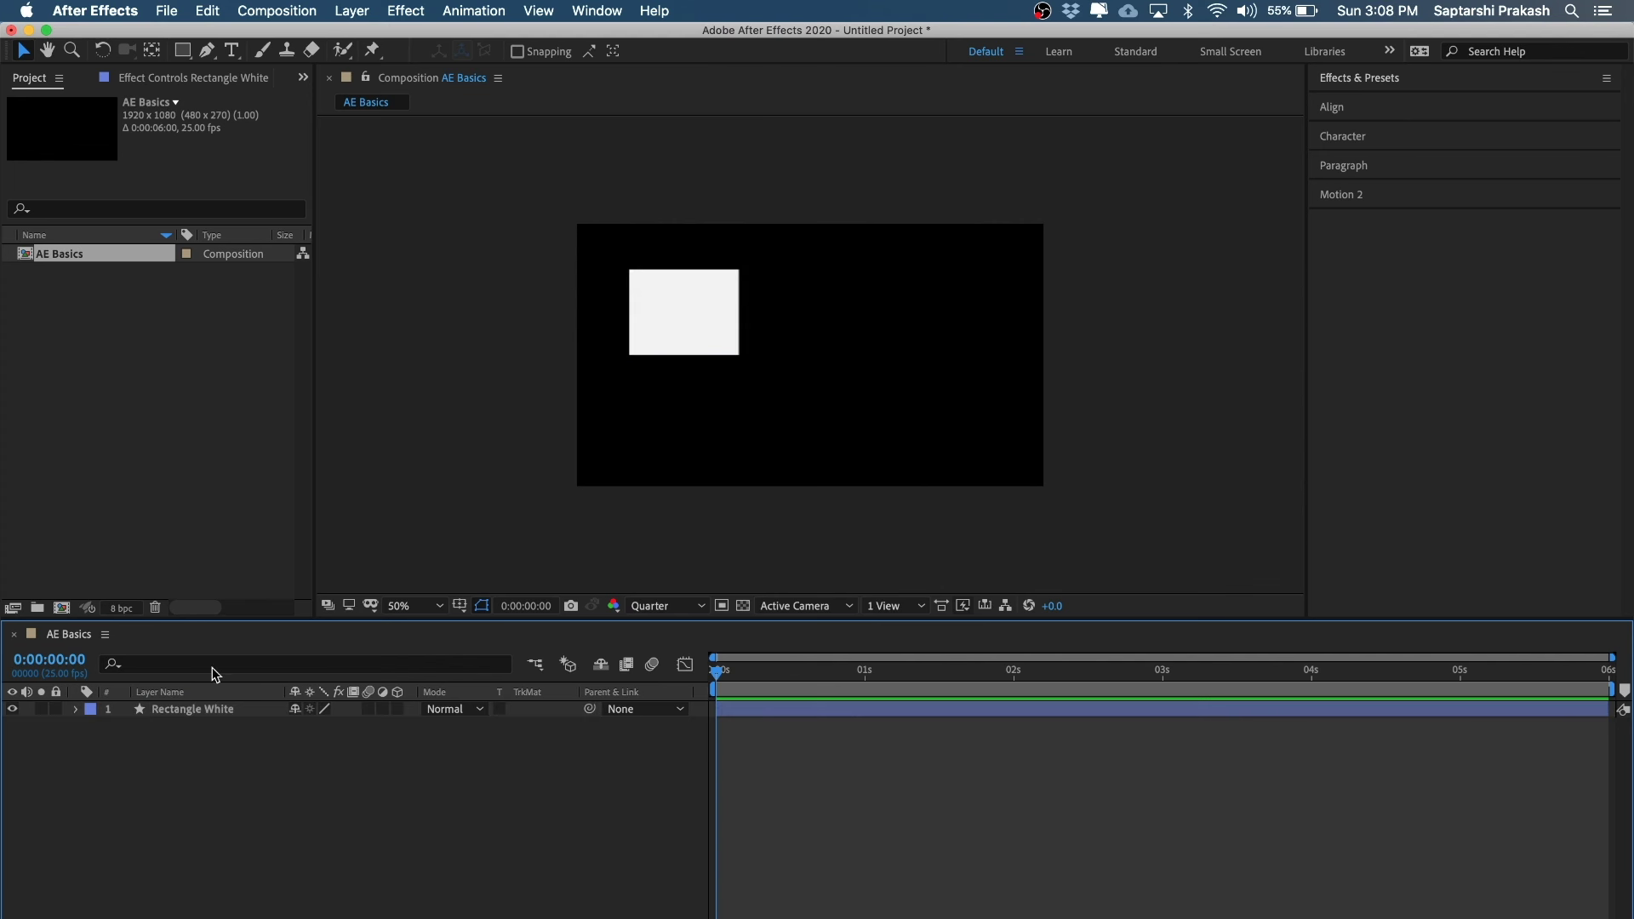
- Select and deselect the Rectangle White layer from both the timeline and the composition view to compare its highlighting
left_click(182, 709)
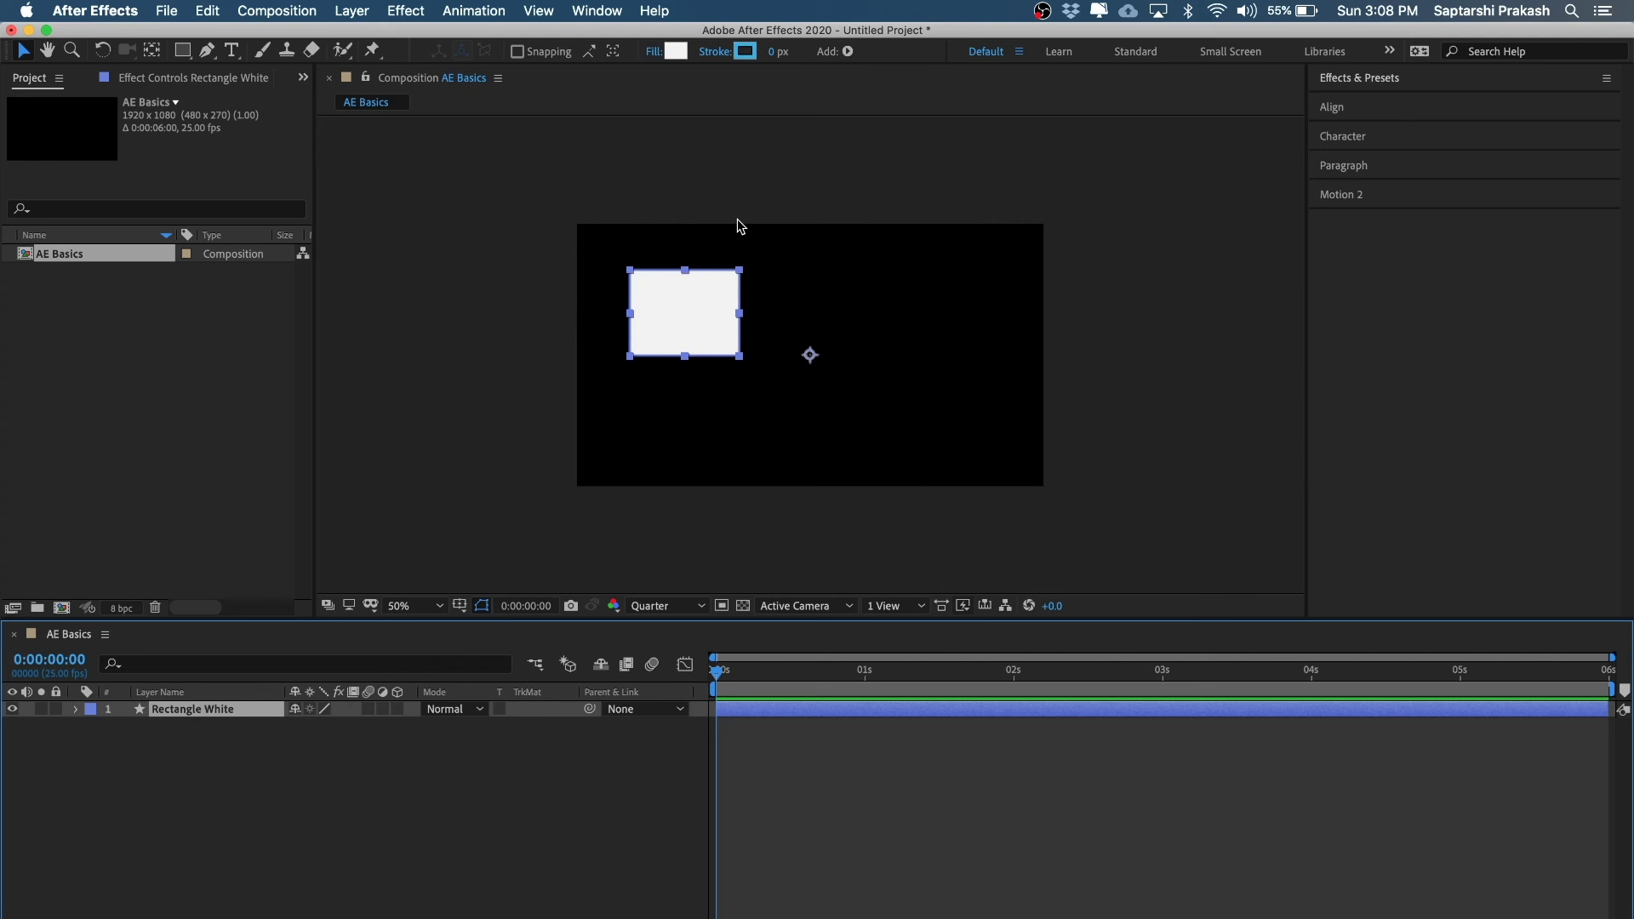
left_click(218, 765)
left_click(213, 711)
left_click(310, 823)
left_click(677, 306)
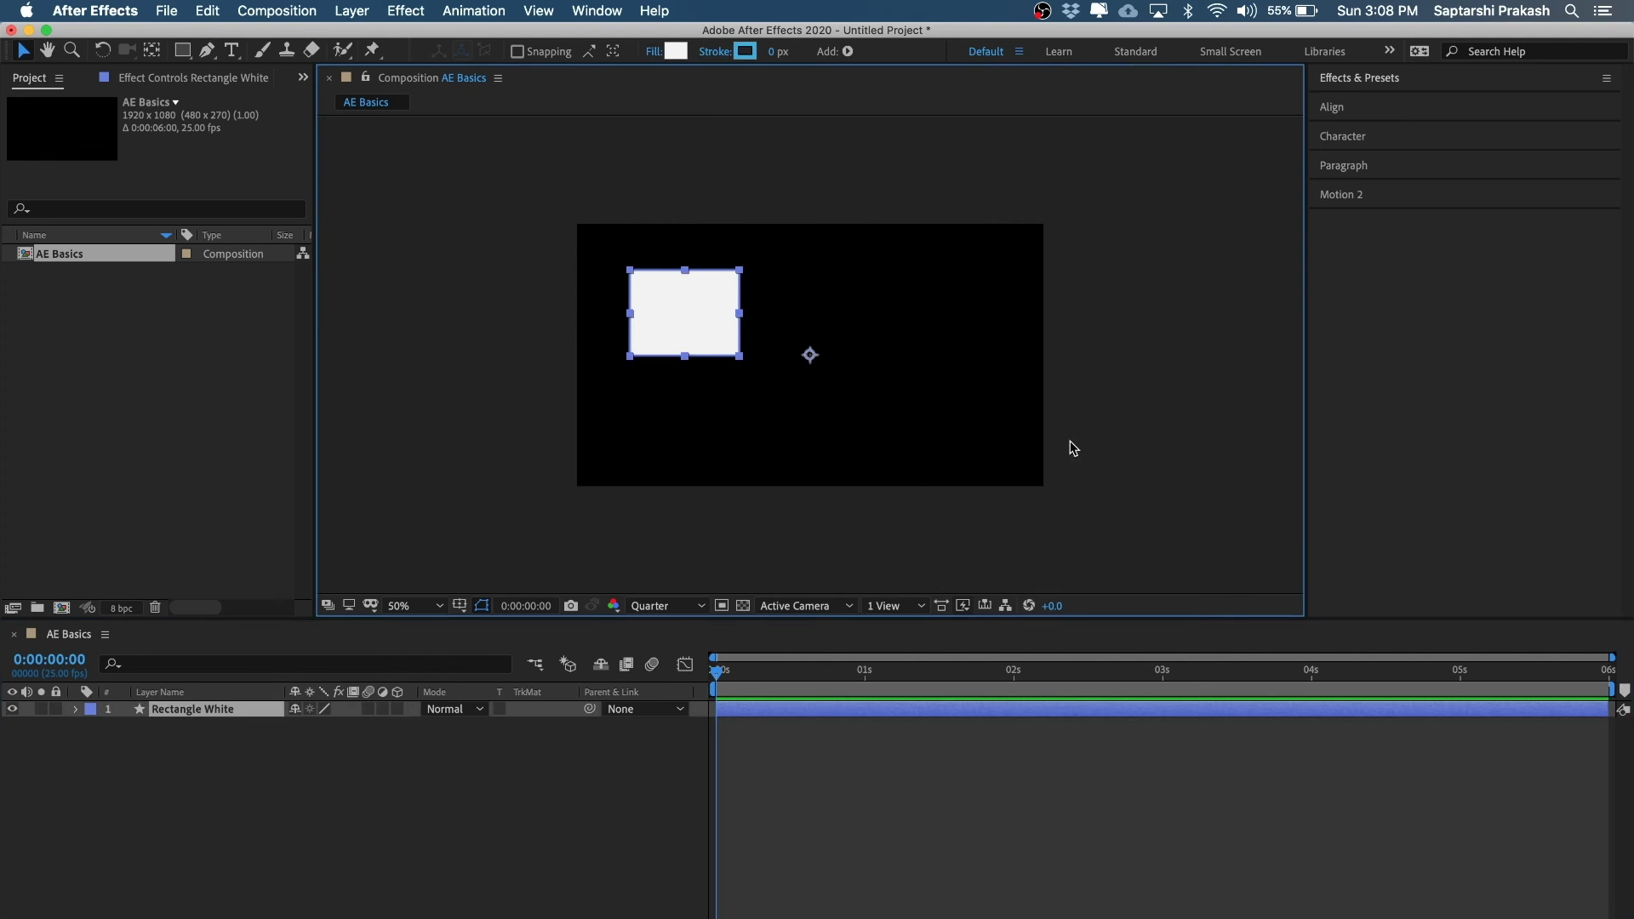
left_click(569, 798)
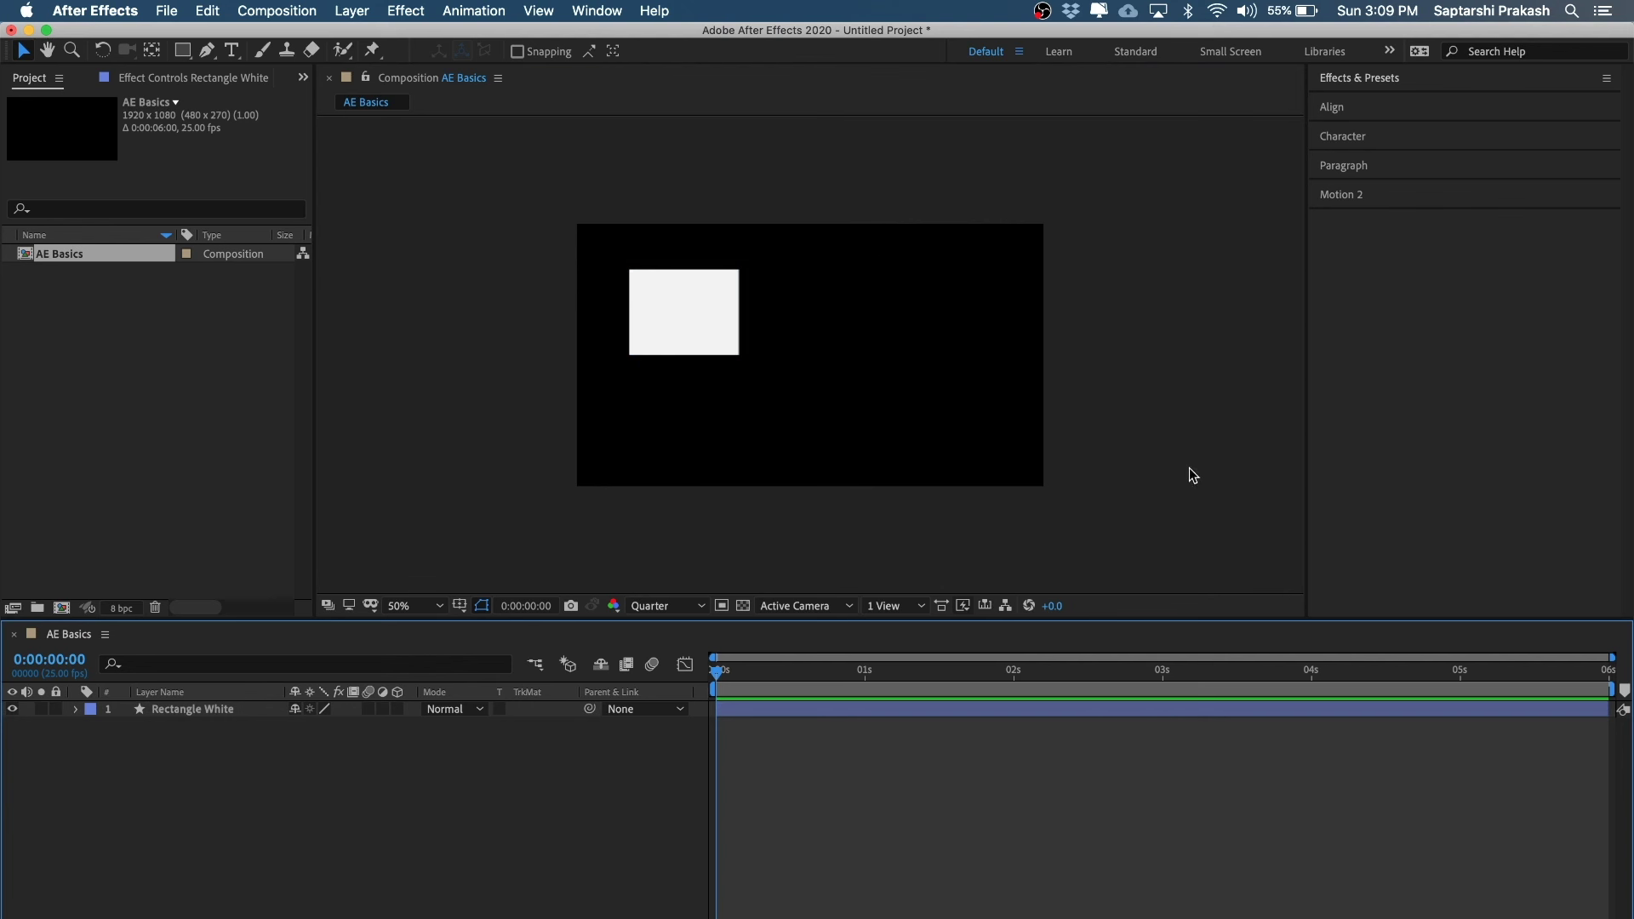
left_click(1190, 422)
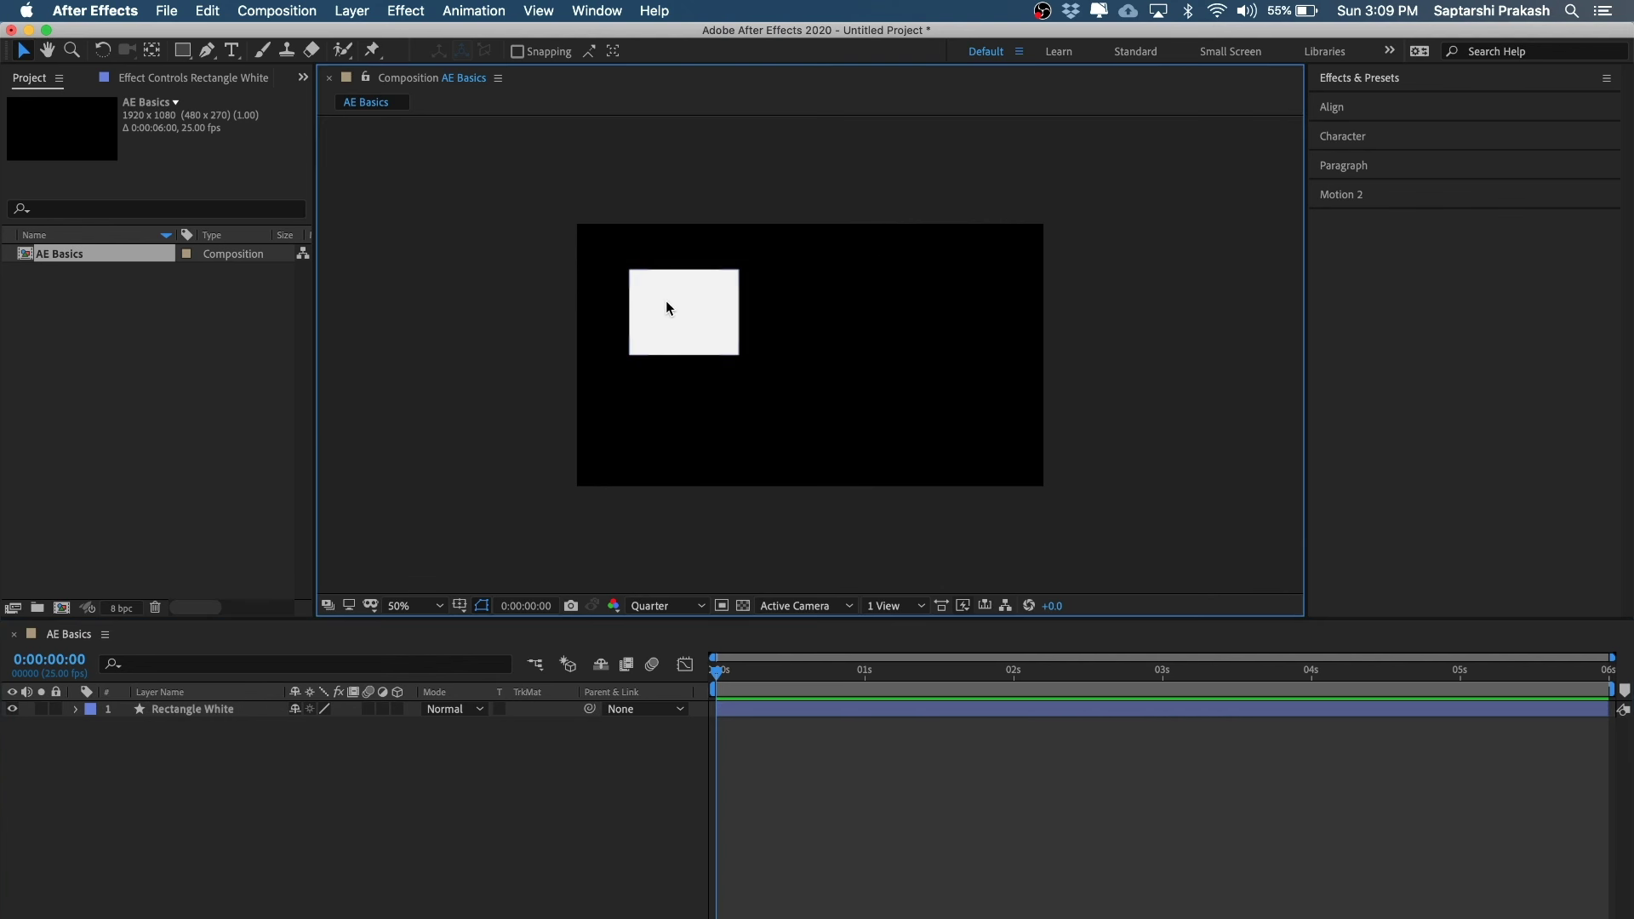
left_click(666, 306)
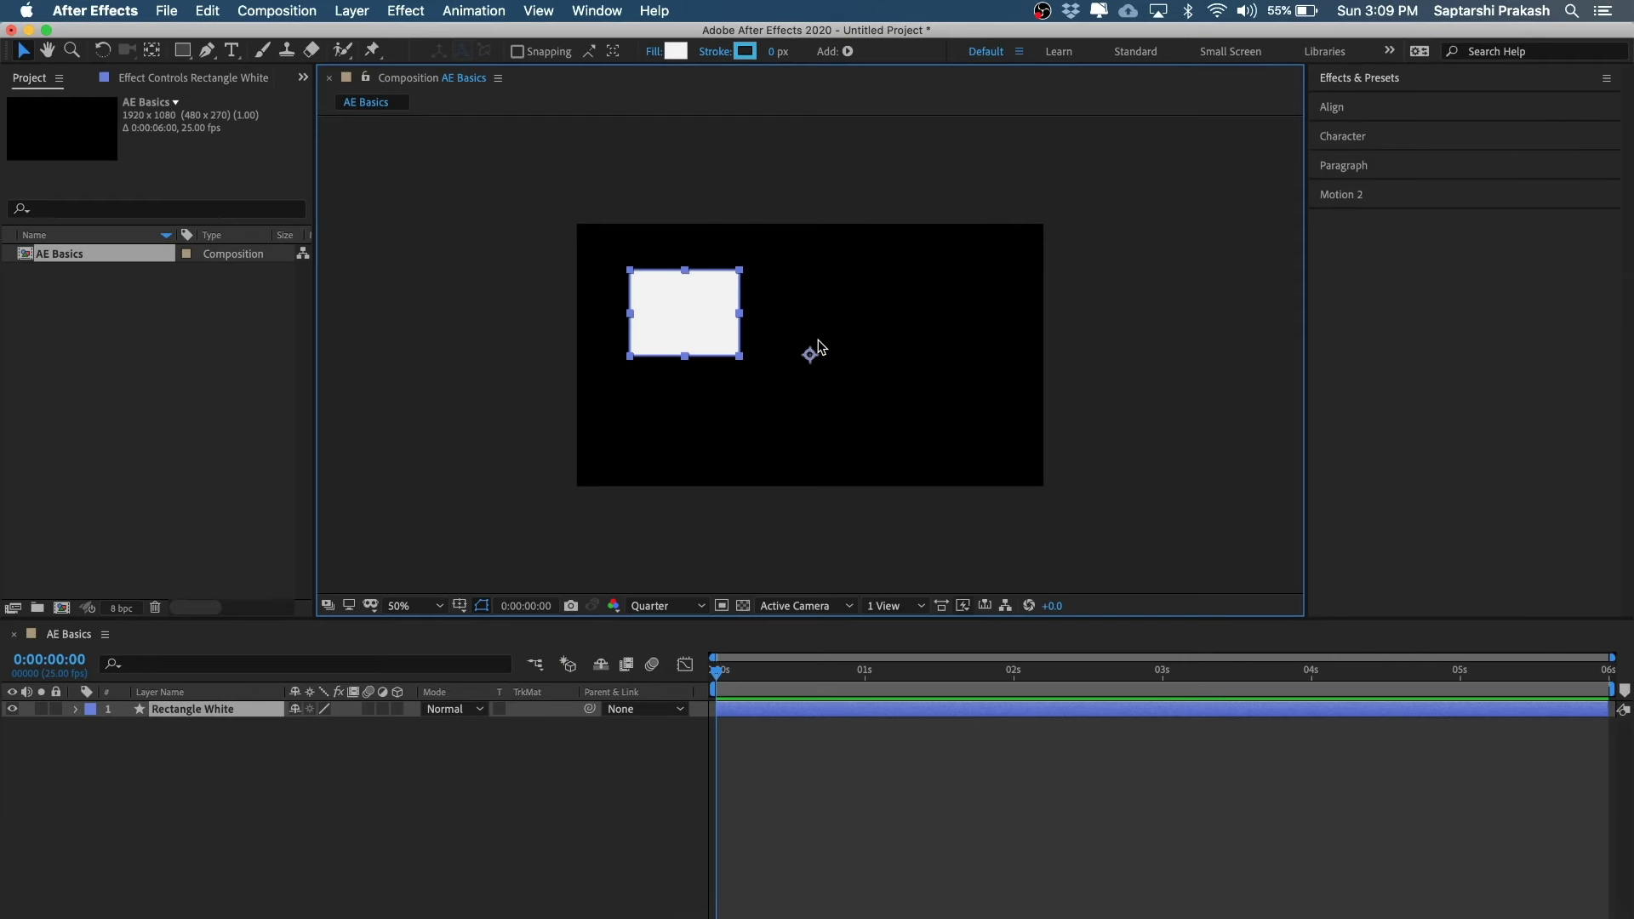
left_click(1112, 335)
left_click(338, 372)
left_click(385, 822)
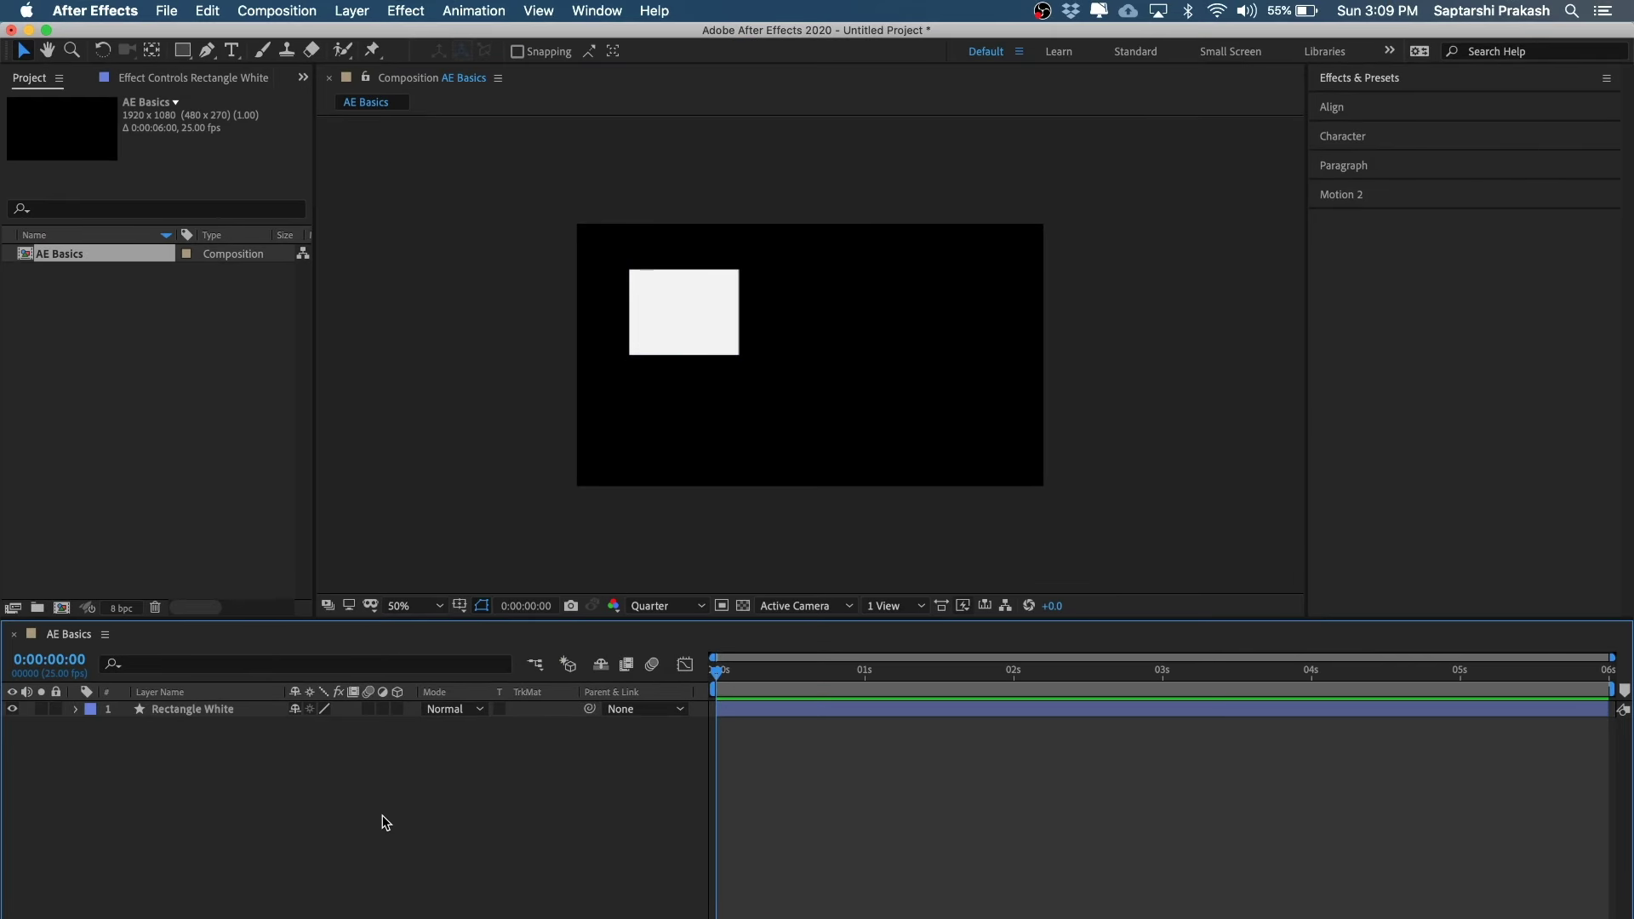
left_click(186, 707)
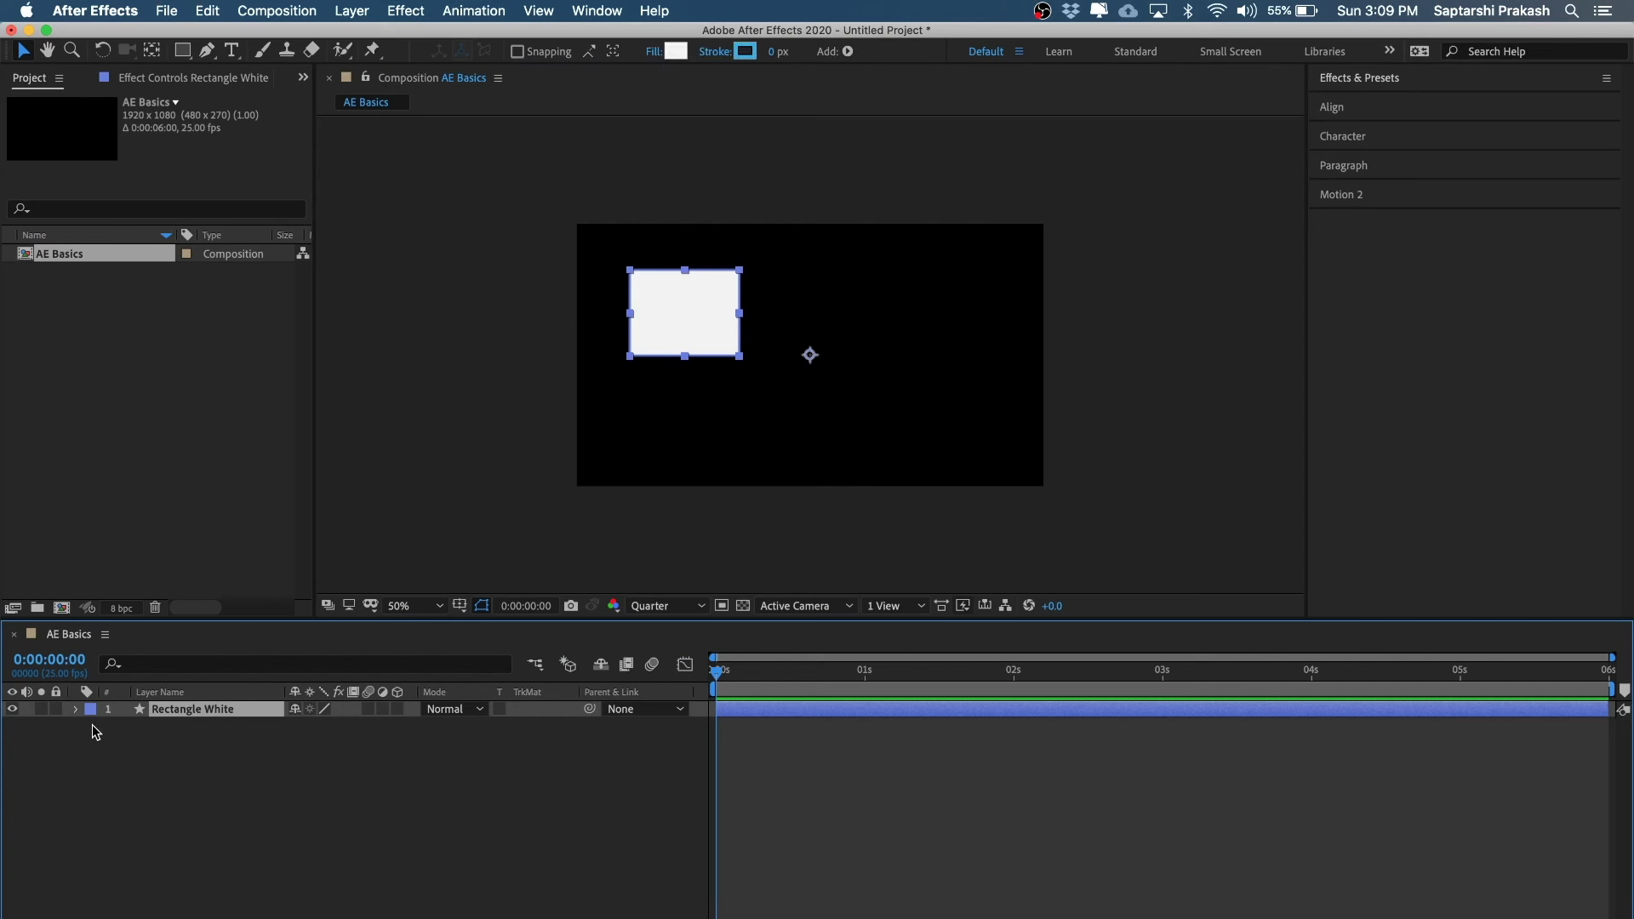
left_click(289, 803)
- Expand the Rectangle White layer and inspect its Contents and Transform groups
left_click(215, 710)
left_click(74, 709)
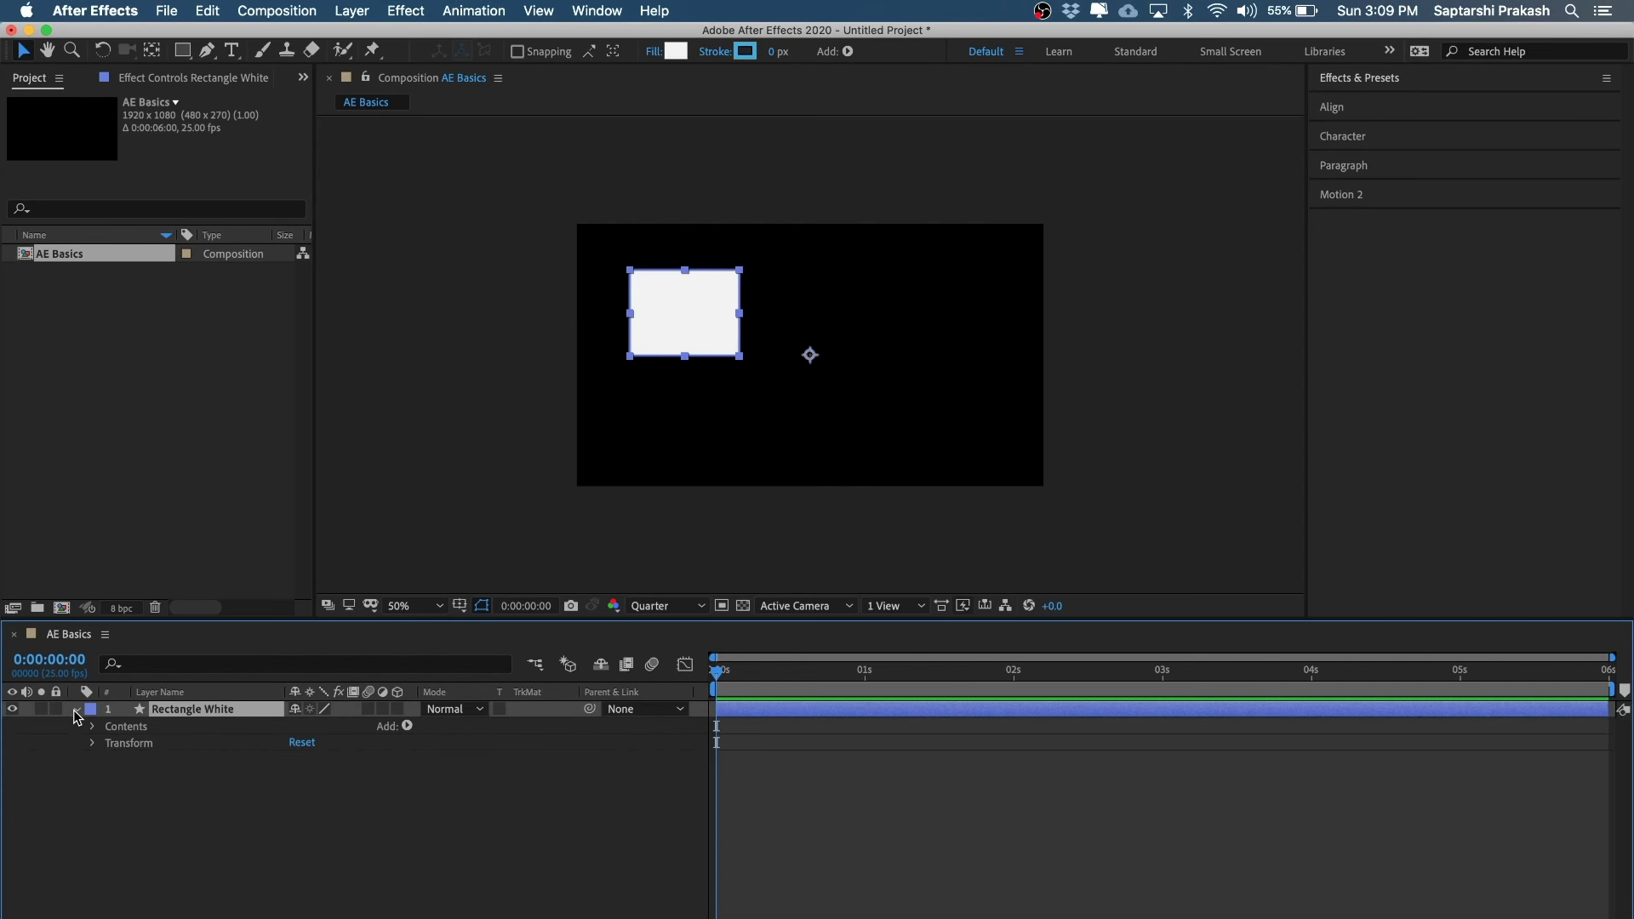
left_click(117, 730)
left_click(128, 744)
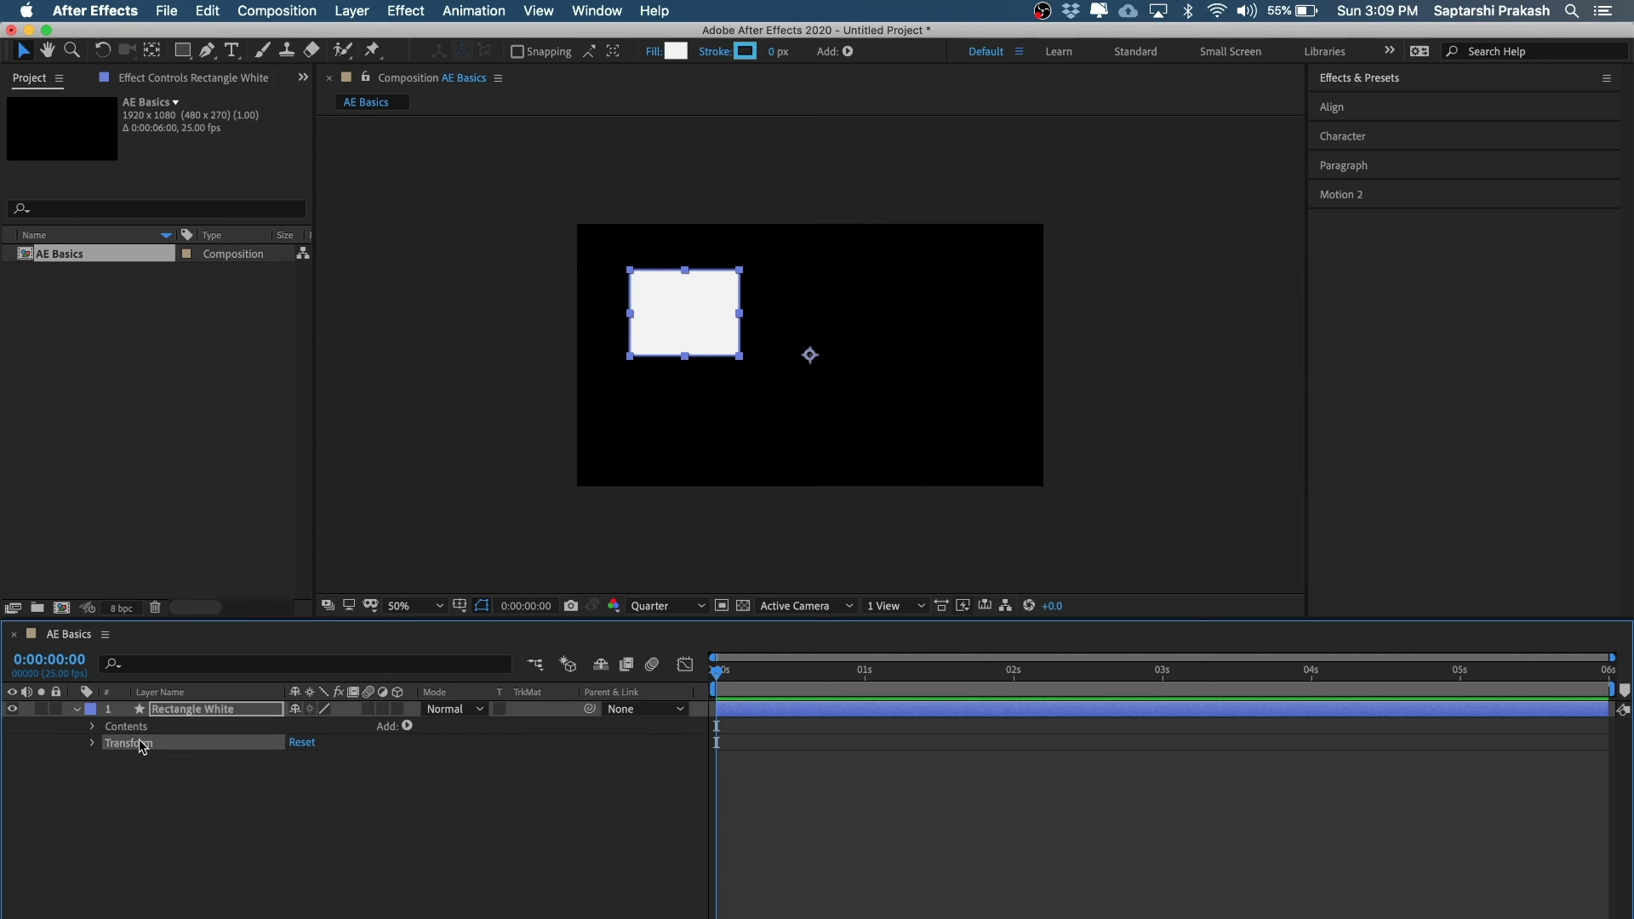
left_click(126, 728)
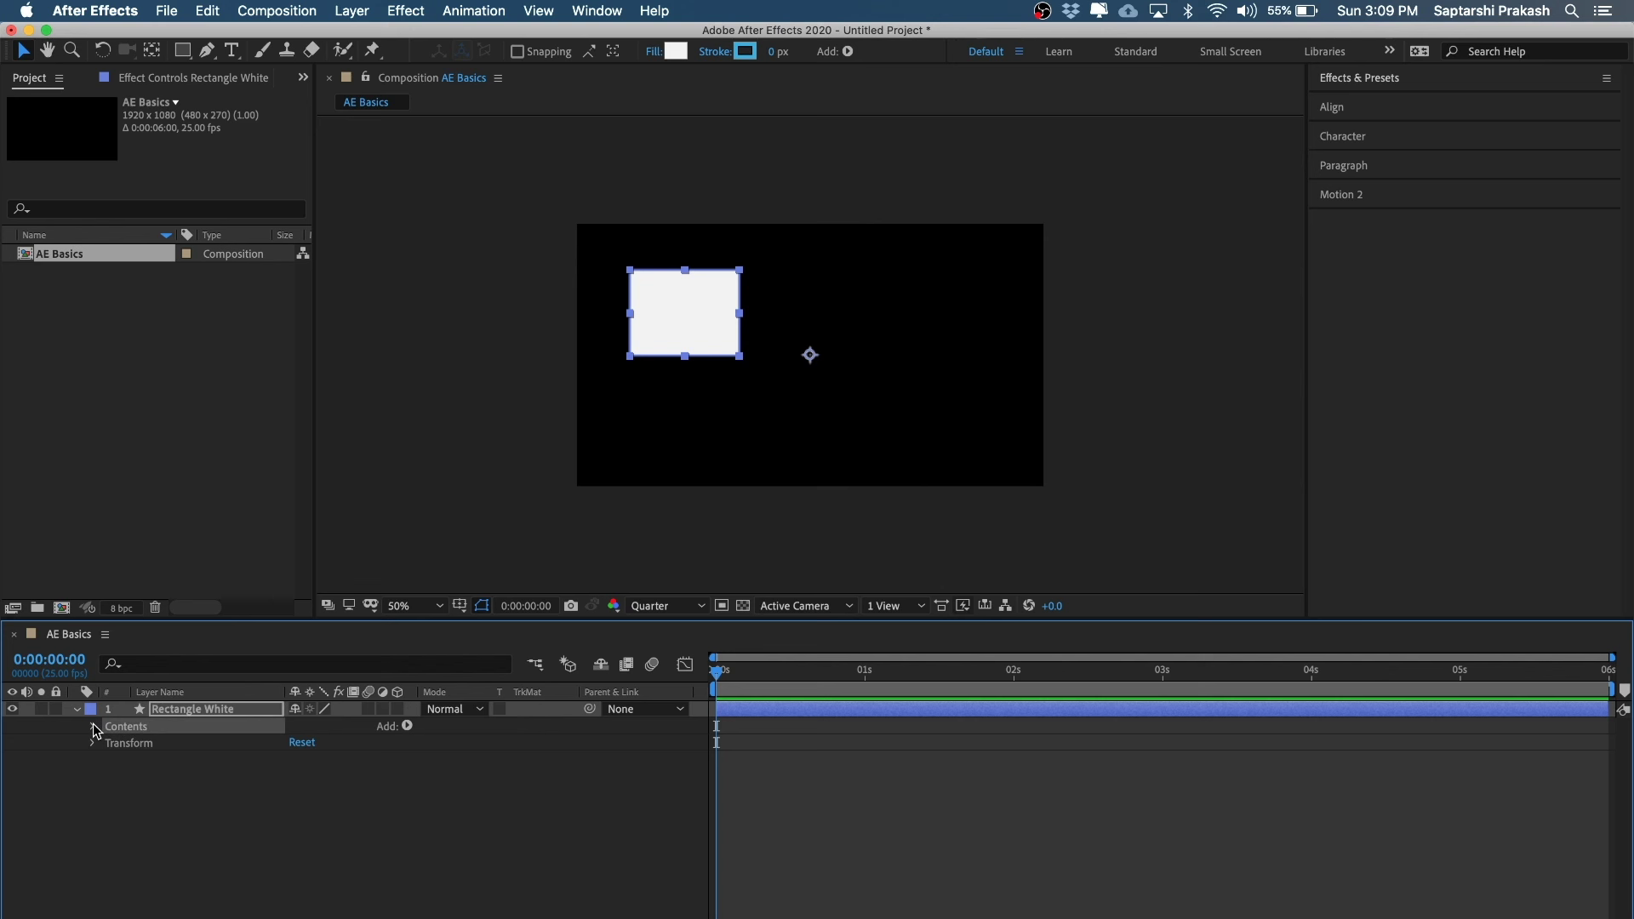
- Examine the path, stroke, fill and transform entries of Rectangle 1 within Contents, and collapse the group
left_click(93, 726)
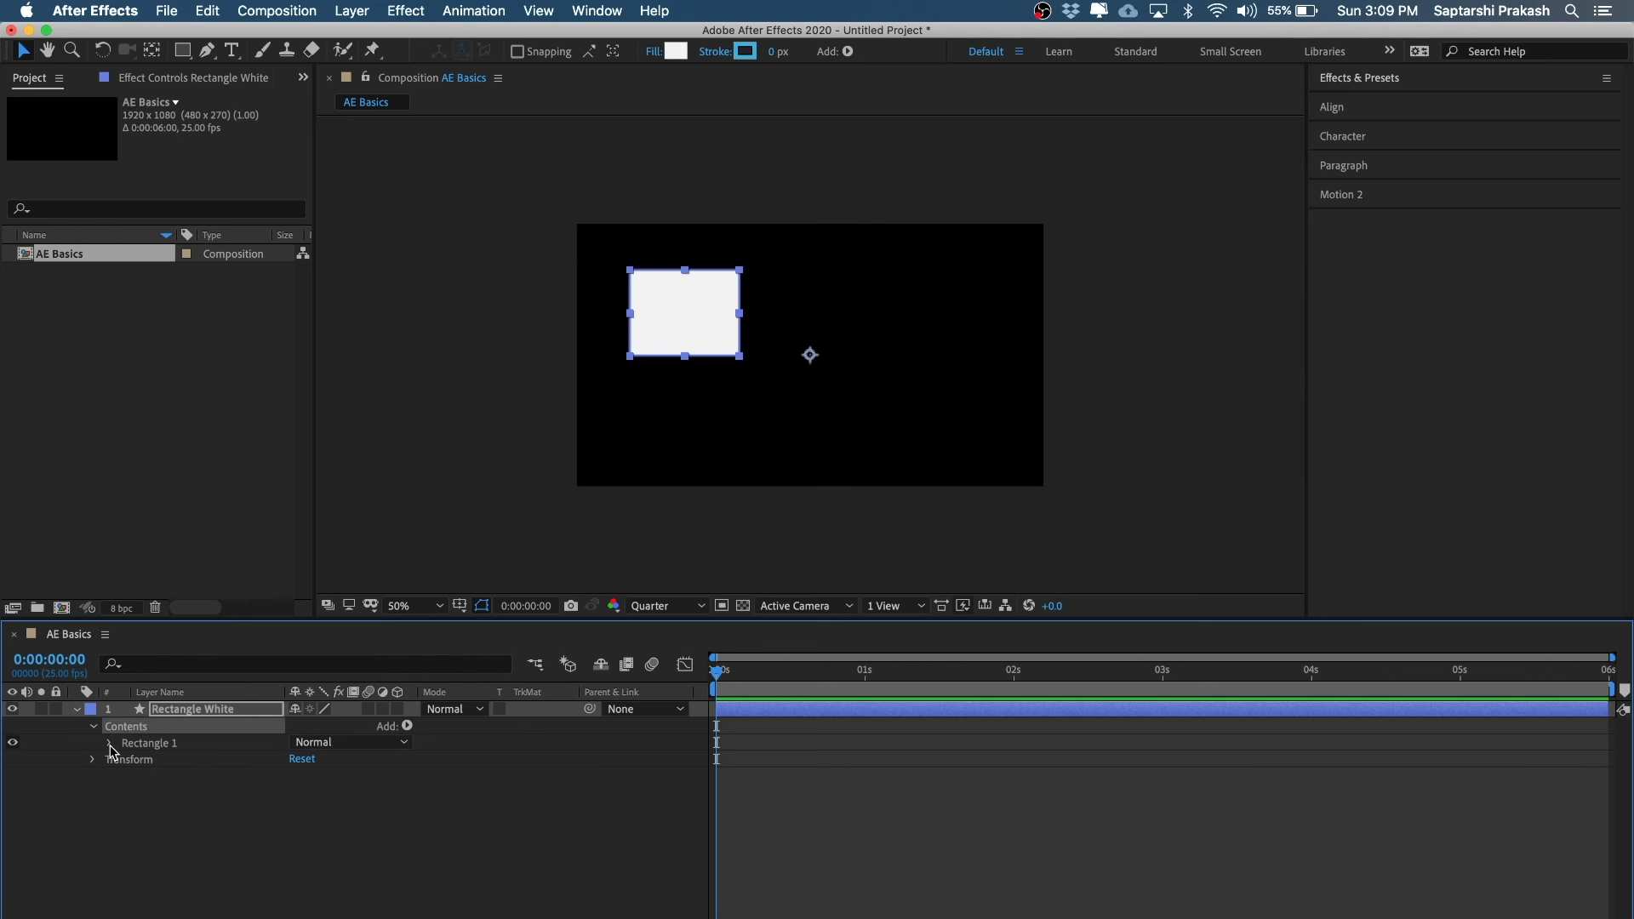
left_click(110, 743)
left_click(127, 759)
left_click(127, 759)
left_click(155, 776)
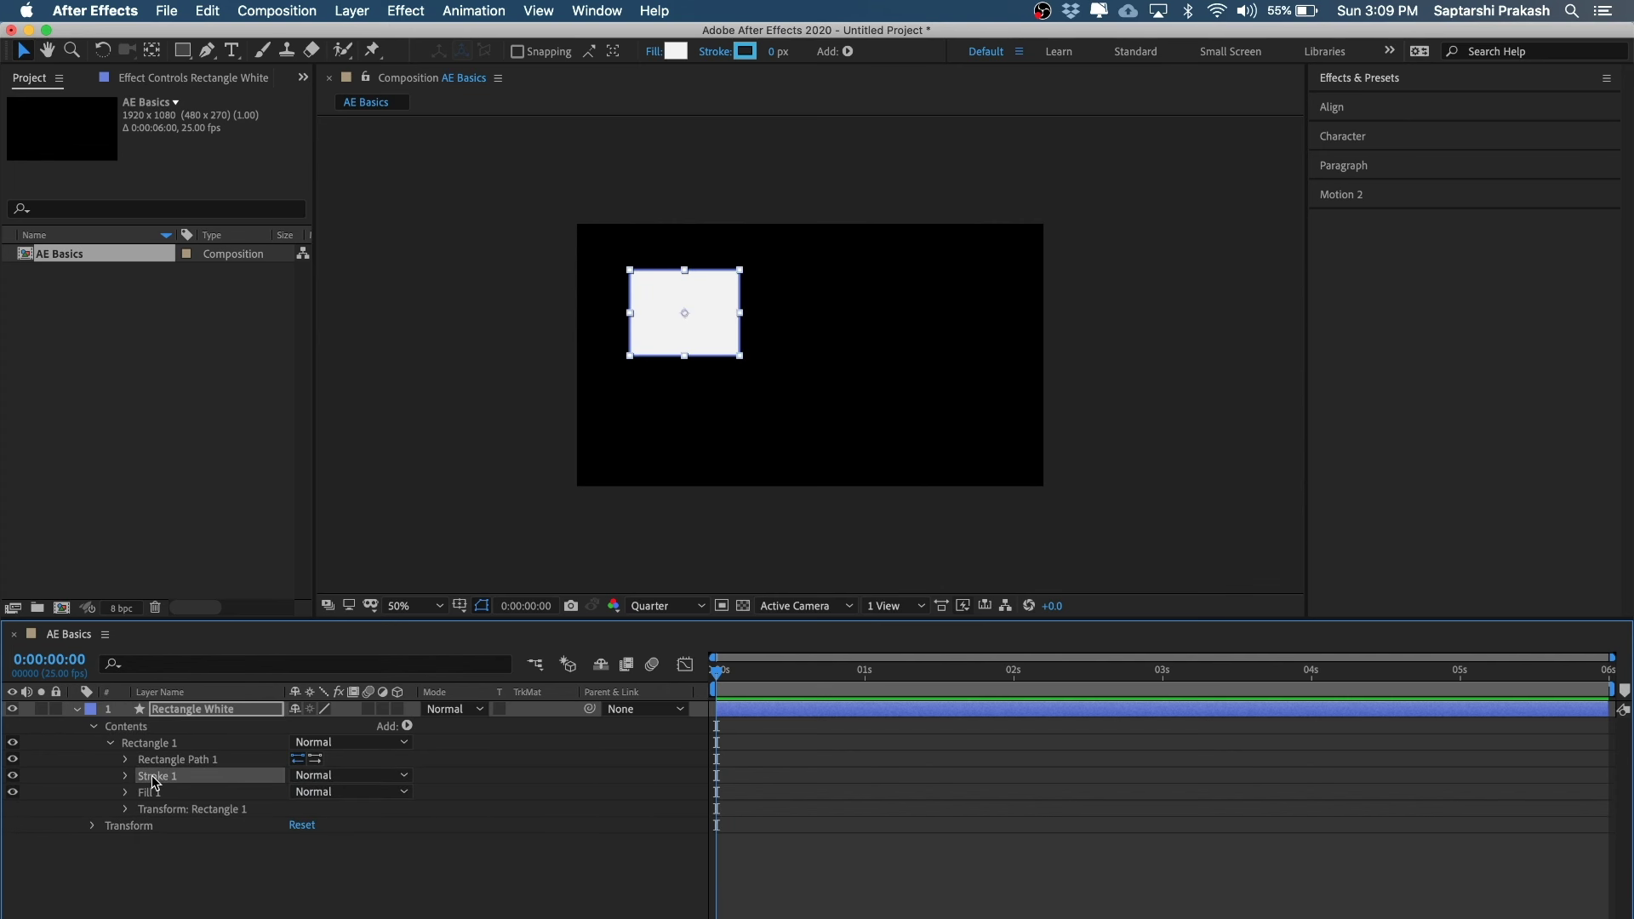
left_click(125, 775)
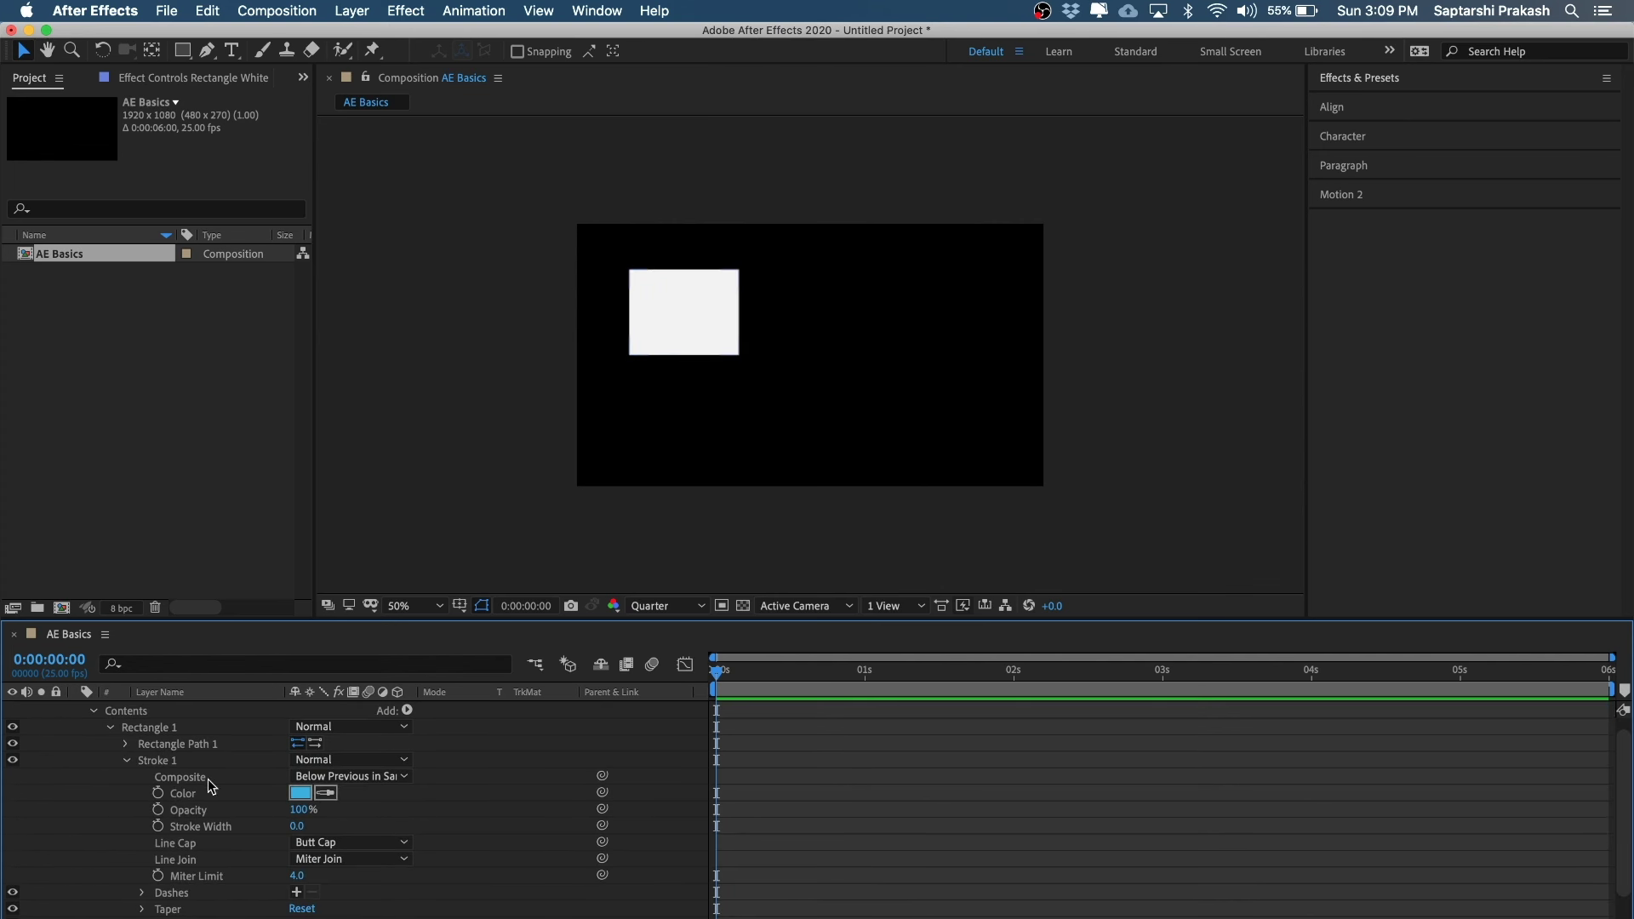
left_click(127, 760)
left_click(141, 791)
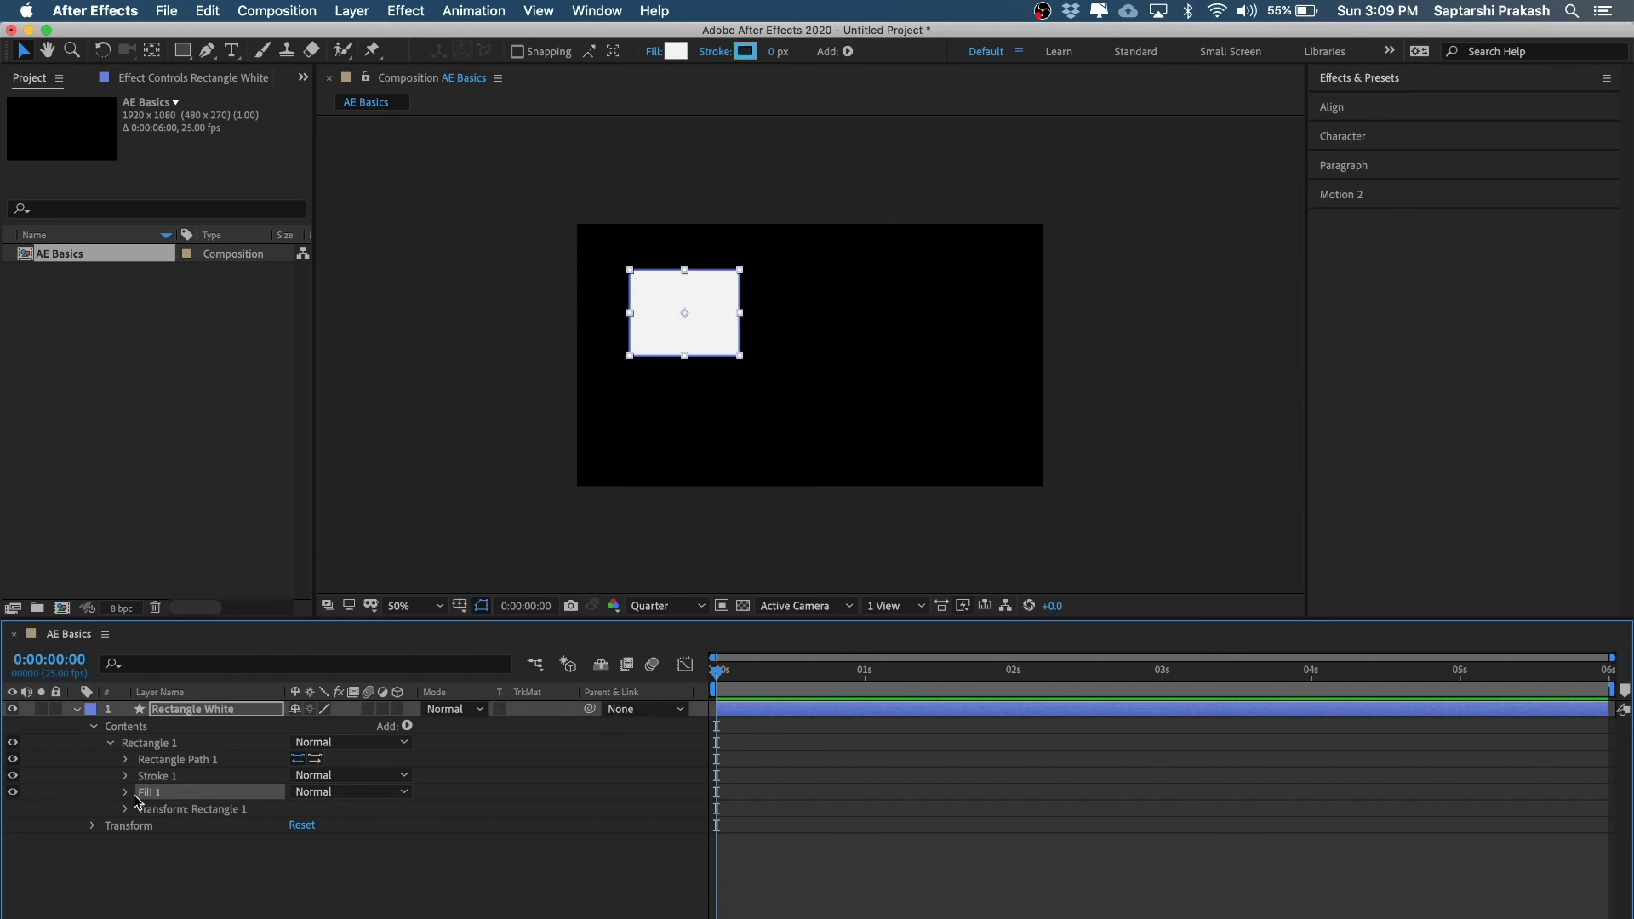
left_click(177, 812)
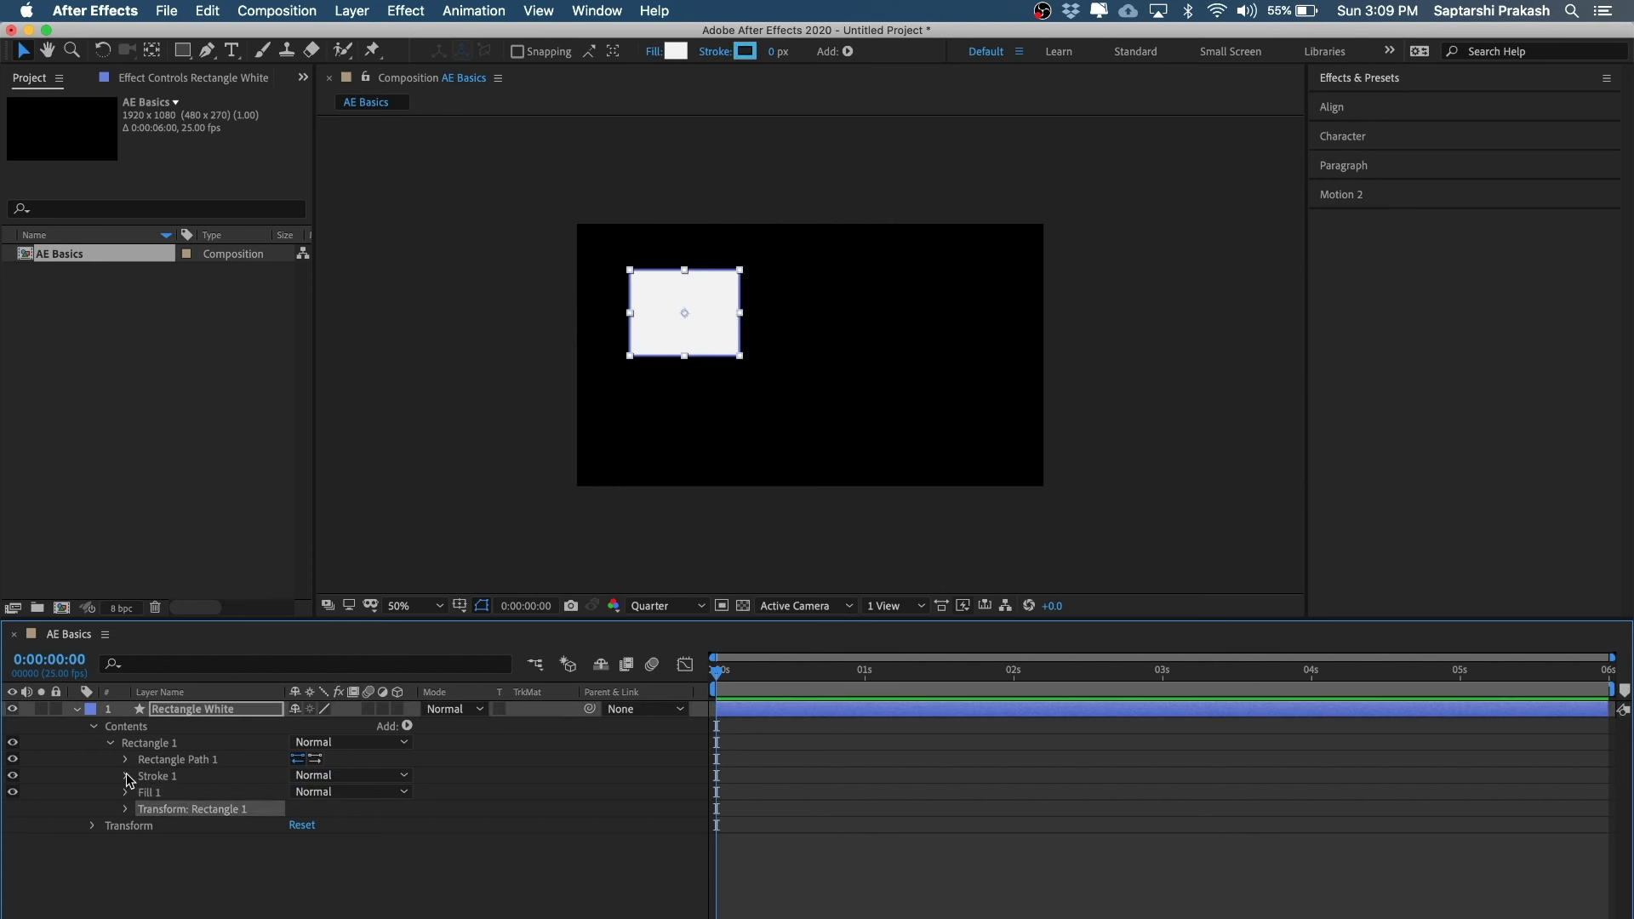
left_click(111, 743)
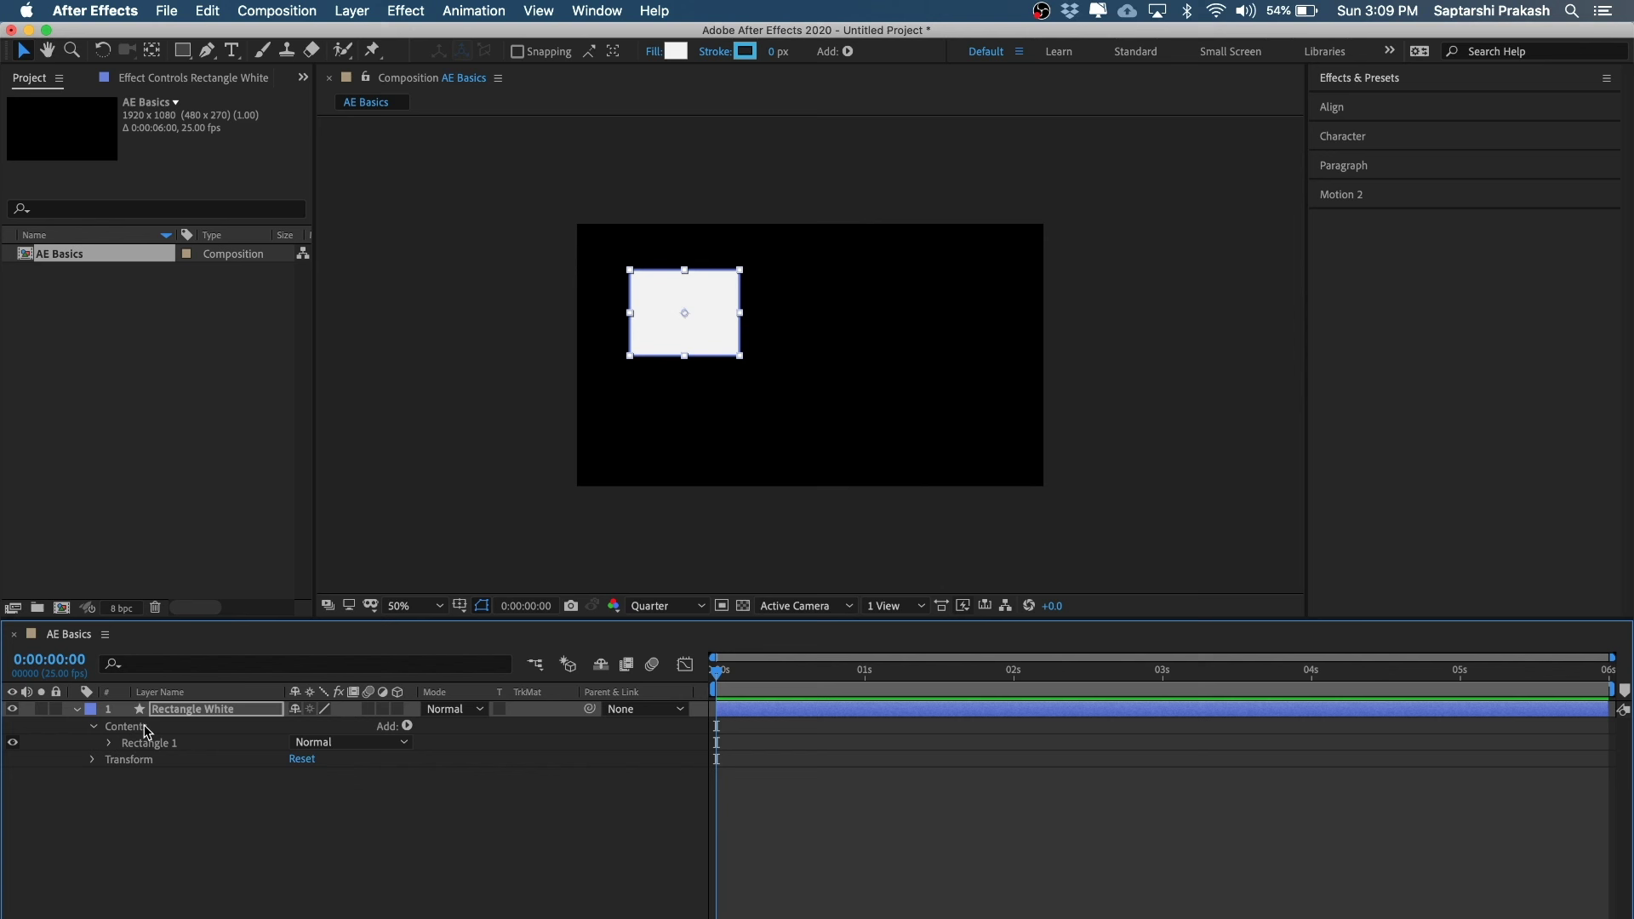
left_click(92, 726)
- Expand the layer's Transform group and review Anchor Point, Position, Scale, Rotation and Opacity
left_click(121, 741)
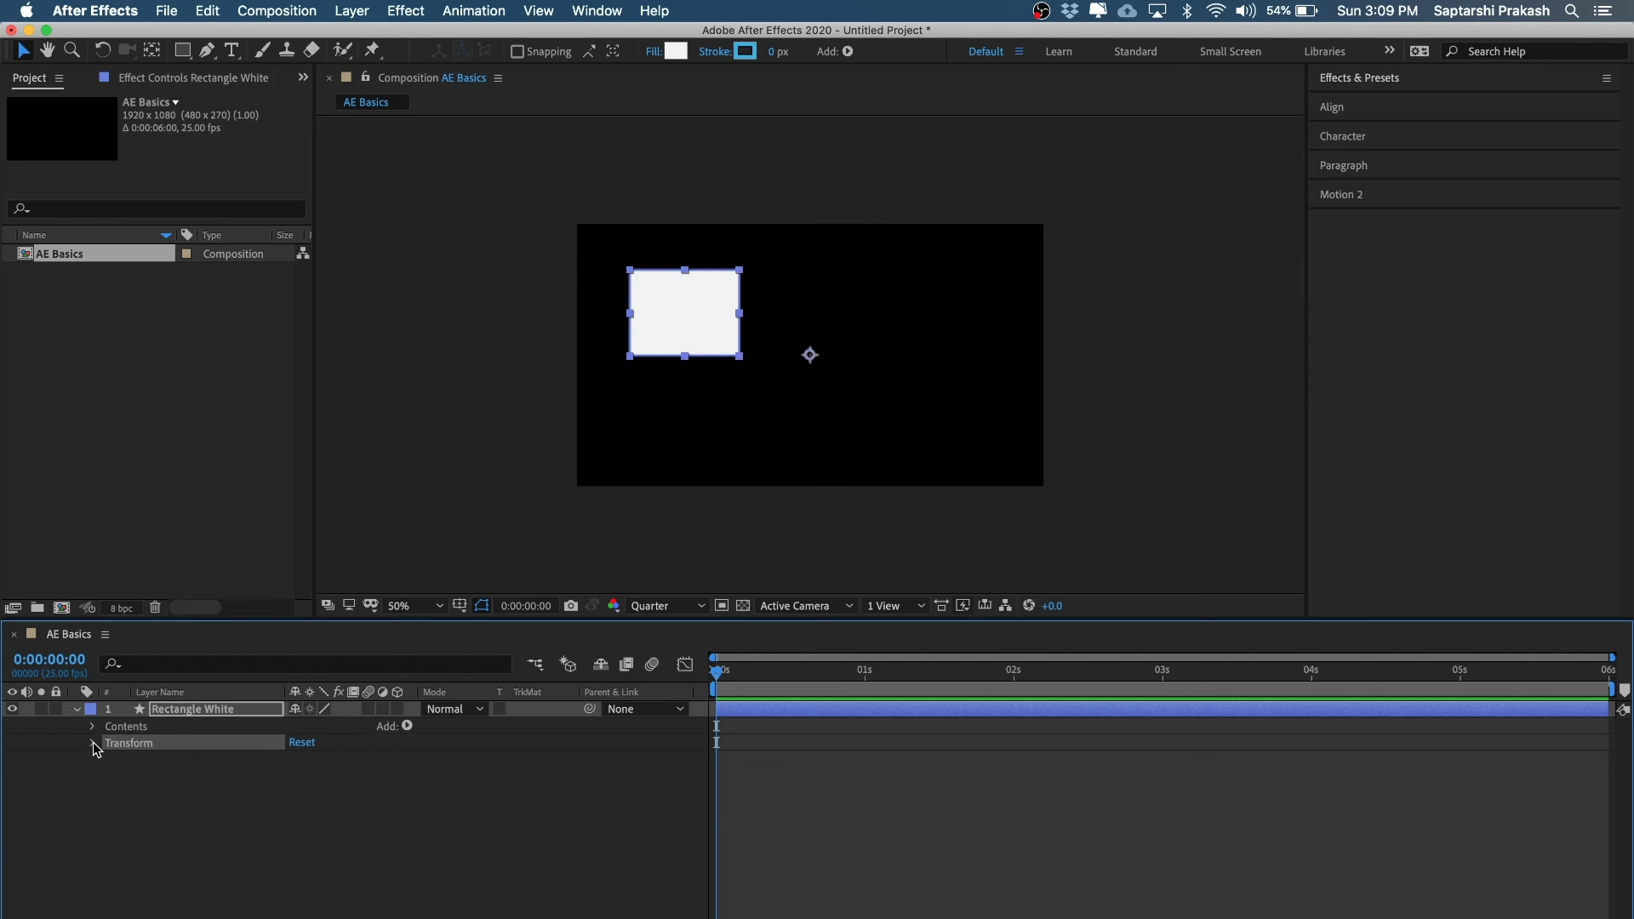
left_click(91, 743)
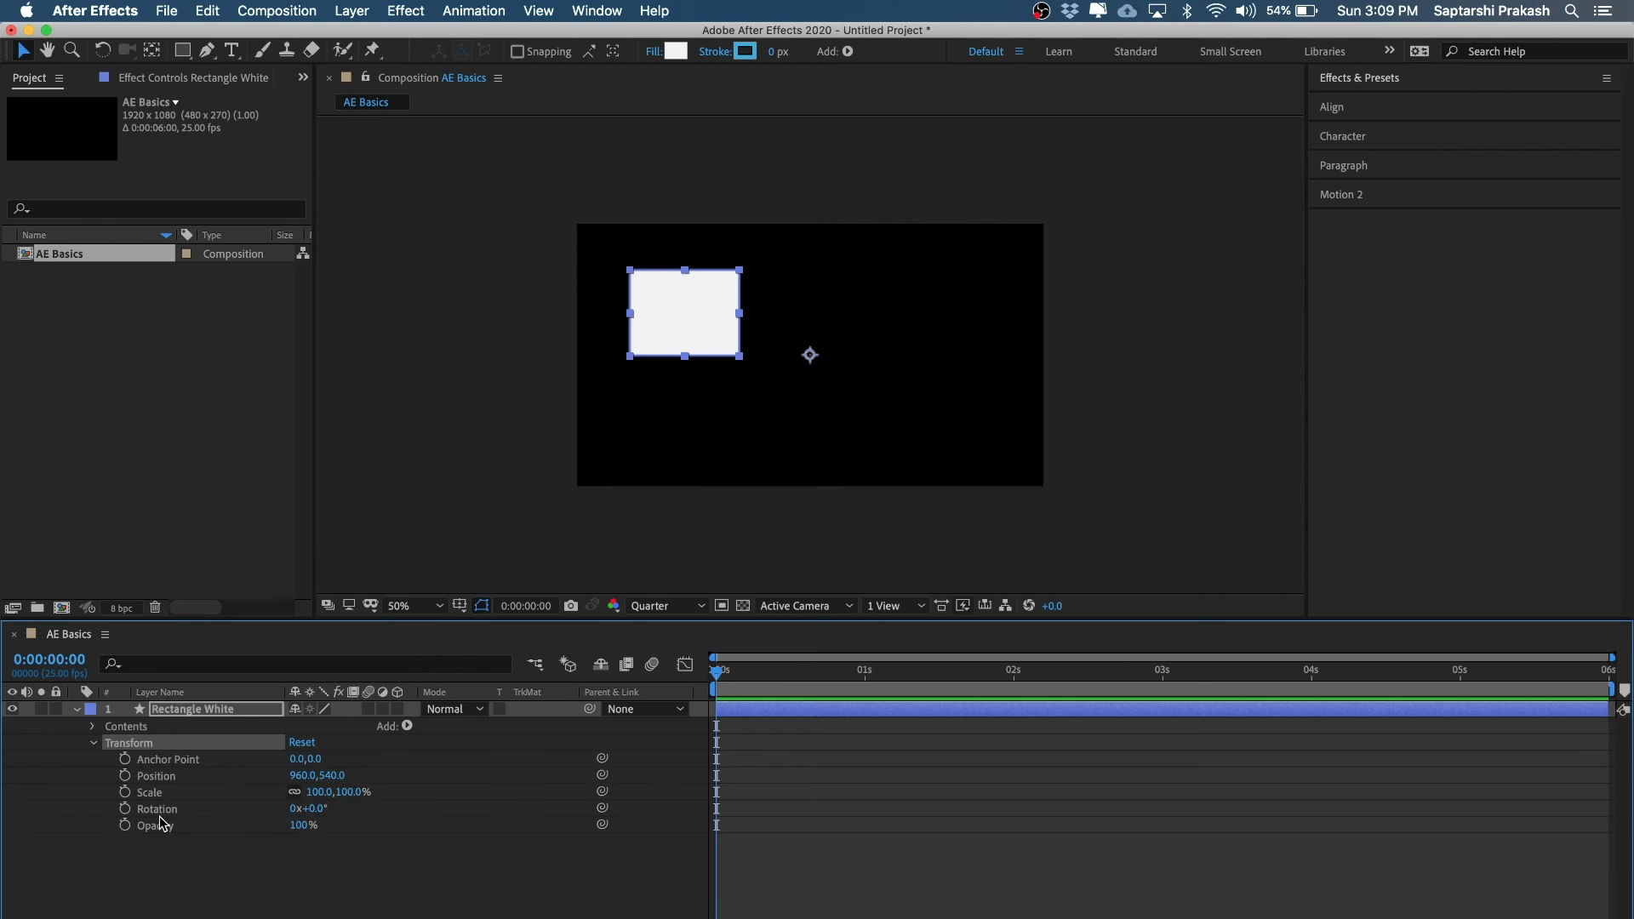
left_click(187, 762)
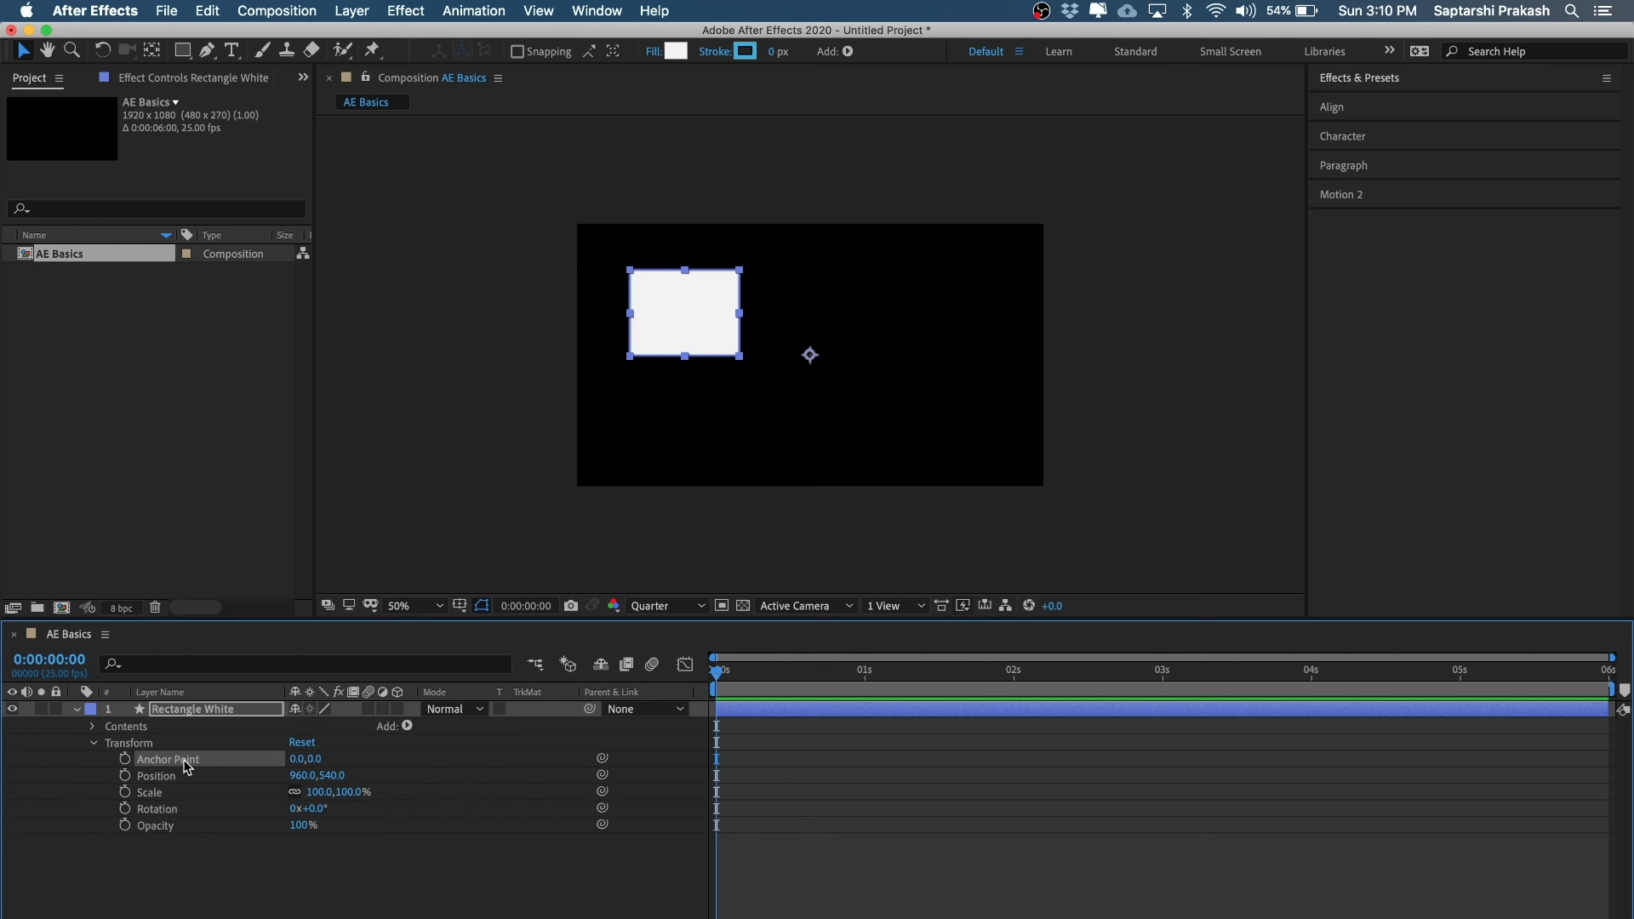
left_click(178, 776)
left_click(165, 792)
left_click(165, 808)
left_click(167, 823)
left_click(206, 866)
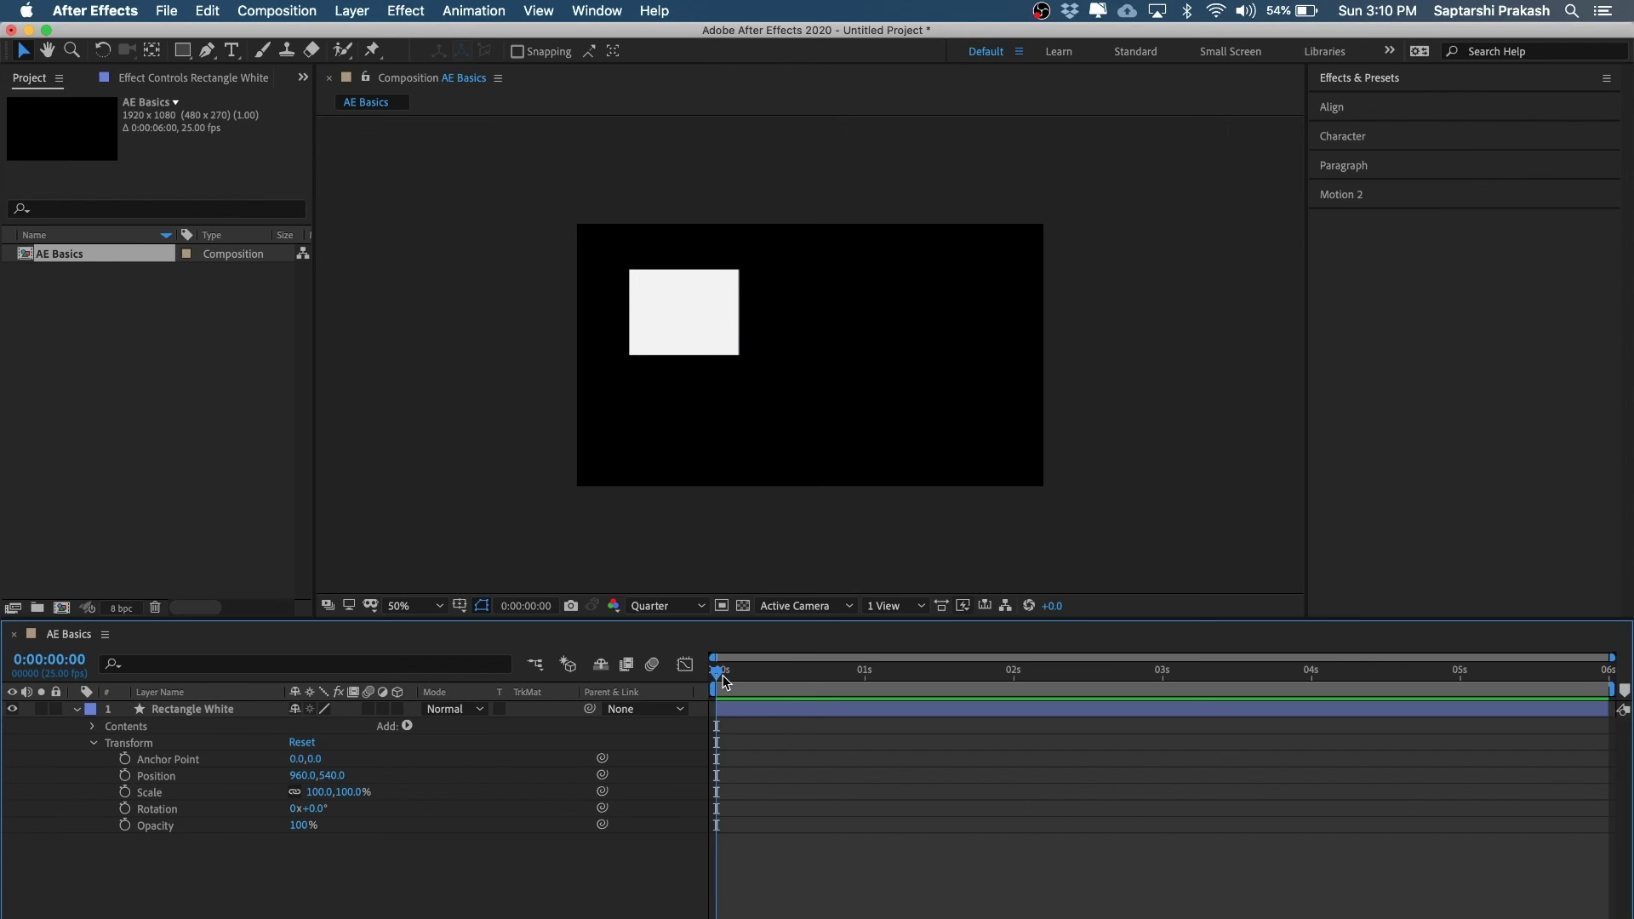
- Scrub the current time indicator to 1 second and return it to the start of the timeline
left_click_drag(722, 675, 870, 677)
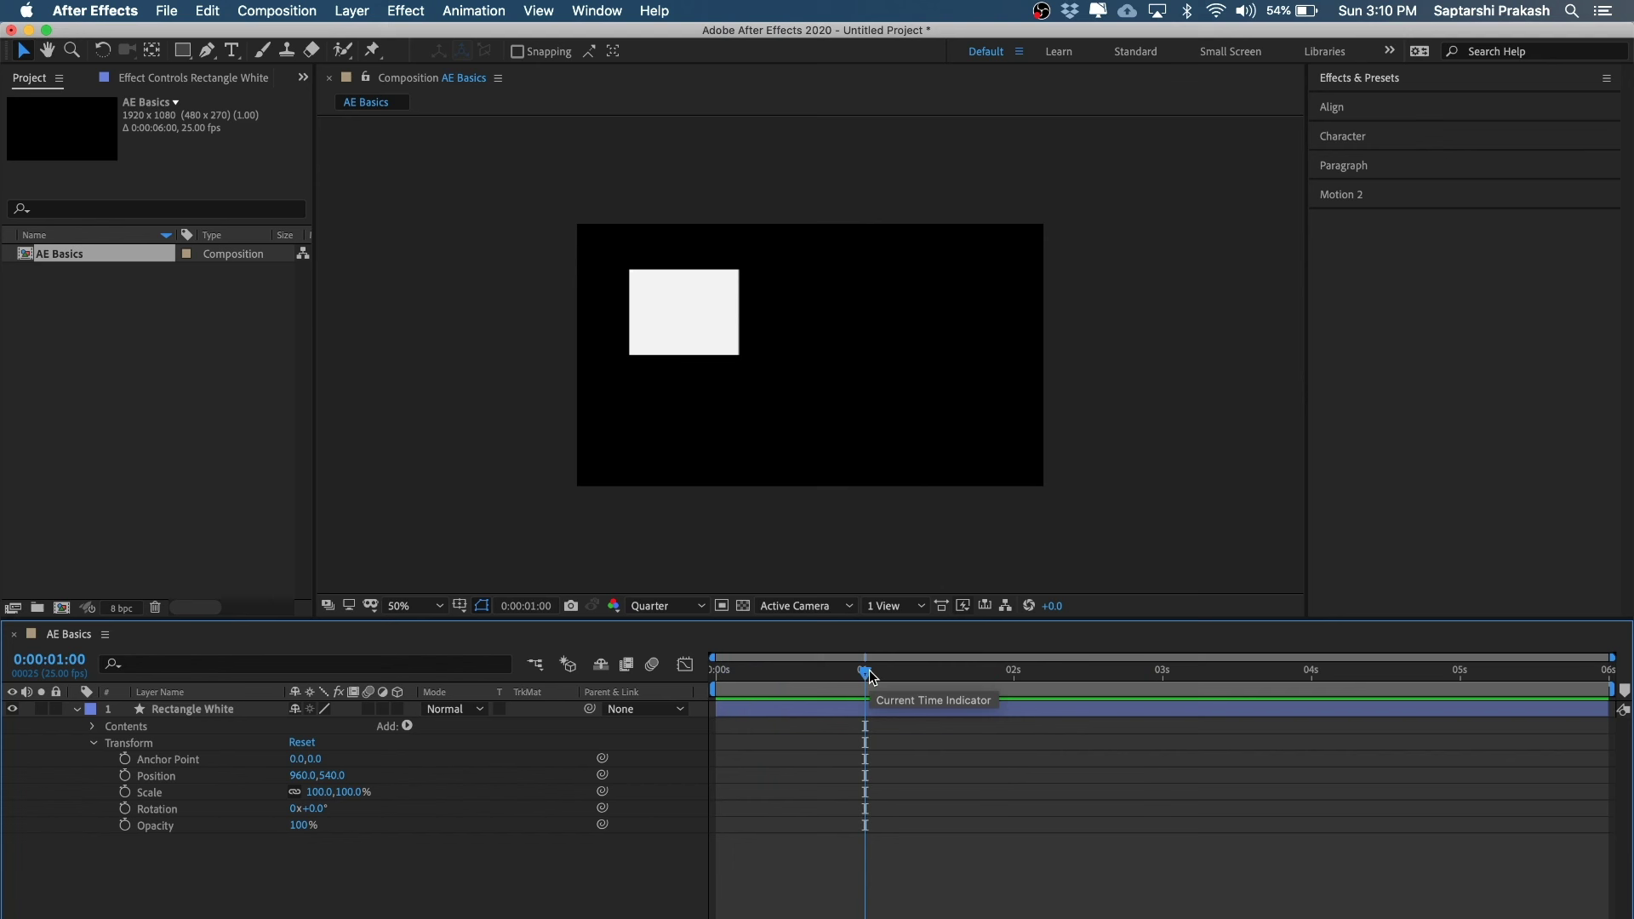
left_click_drag(870, 677, 651, 686)
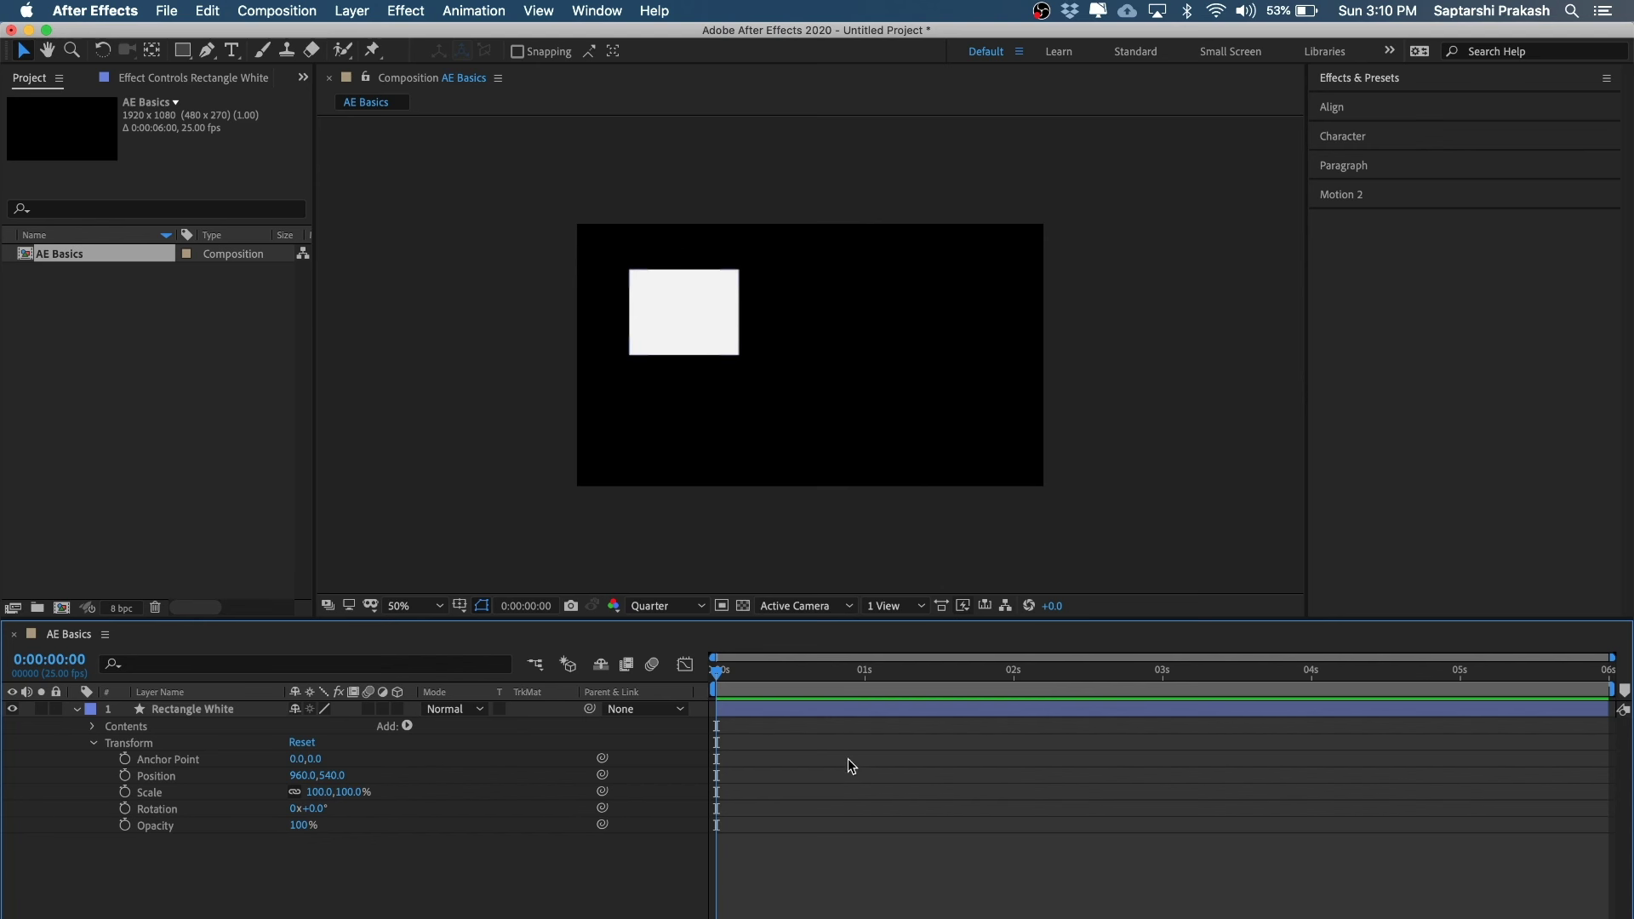
- Zoom the timeline's time scale in and out repeatedly, ending with the full six-second range
scroll(858, 778, "up", 4)
scroll(858, 776, "down", 4)
scroll(858, 776, "up", 2)
scroll(858, 776, "down", 2)
scroll(857, 777, "up", 1)
key("equal")
key("equal")
key("minus")
key("minus")
key("equal")
key("equal")
key("equal")
key("minus")
key("minus")
key("equal")
key("minus")
key("minus")
- Zoom the composition view in and out between 50% and 100%, and set its magnification to 12.5%
left_click(685, 319)
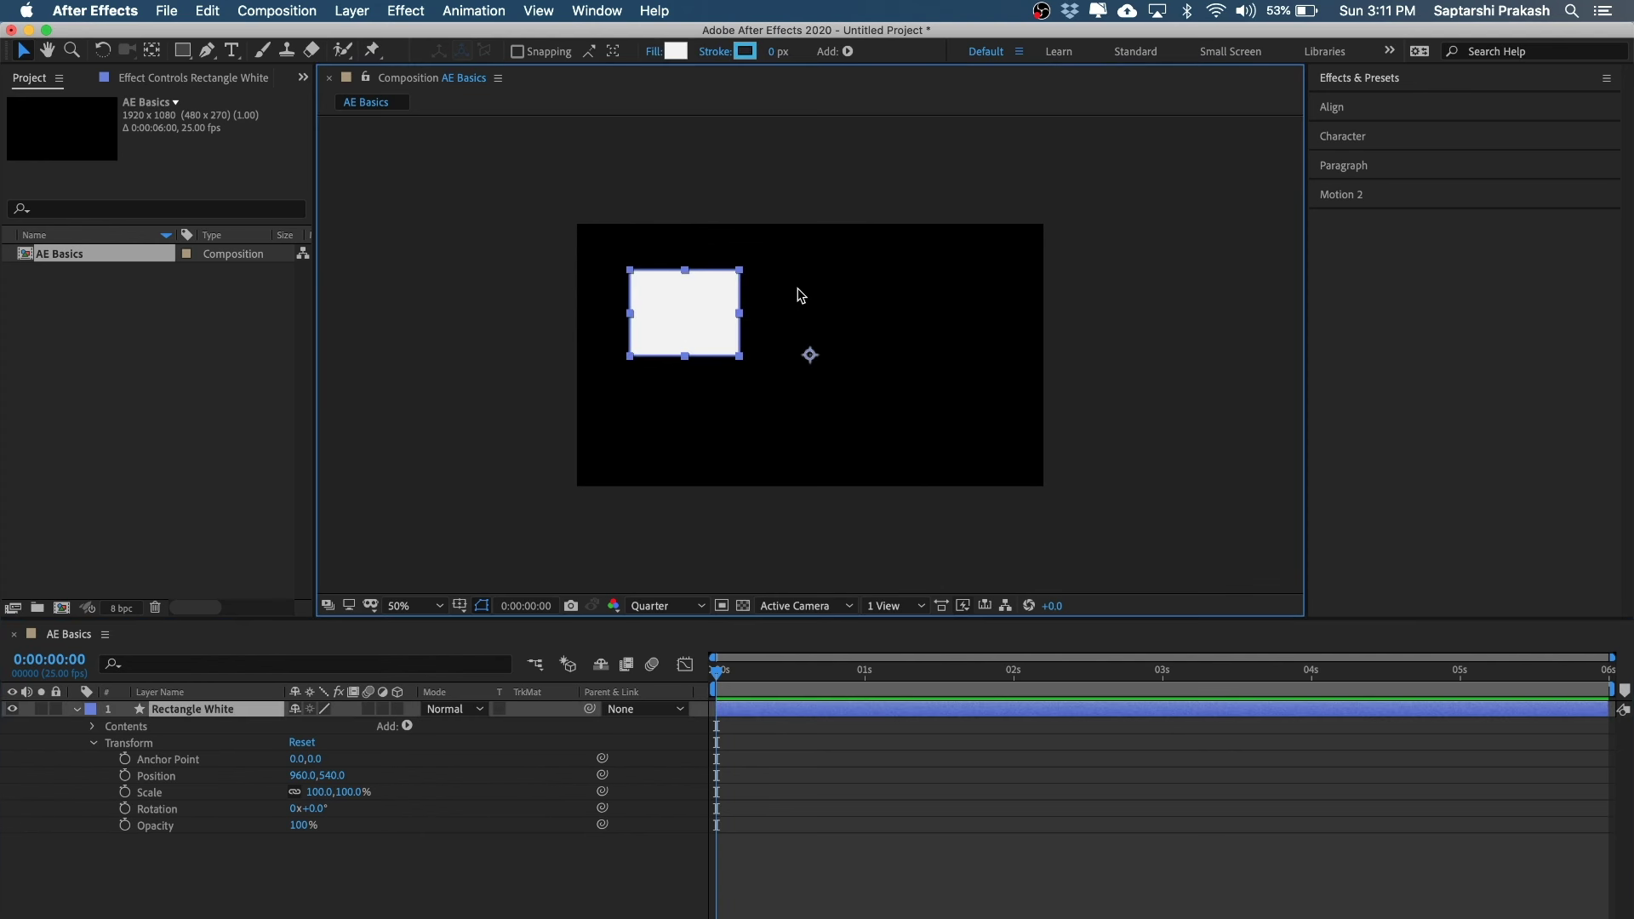
key("comma")
key("period")
key("period")
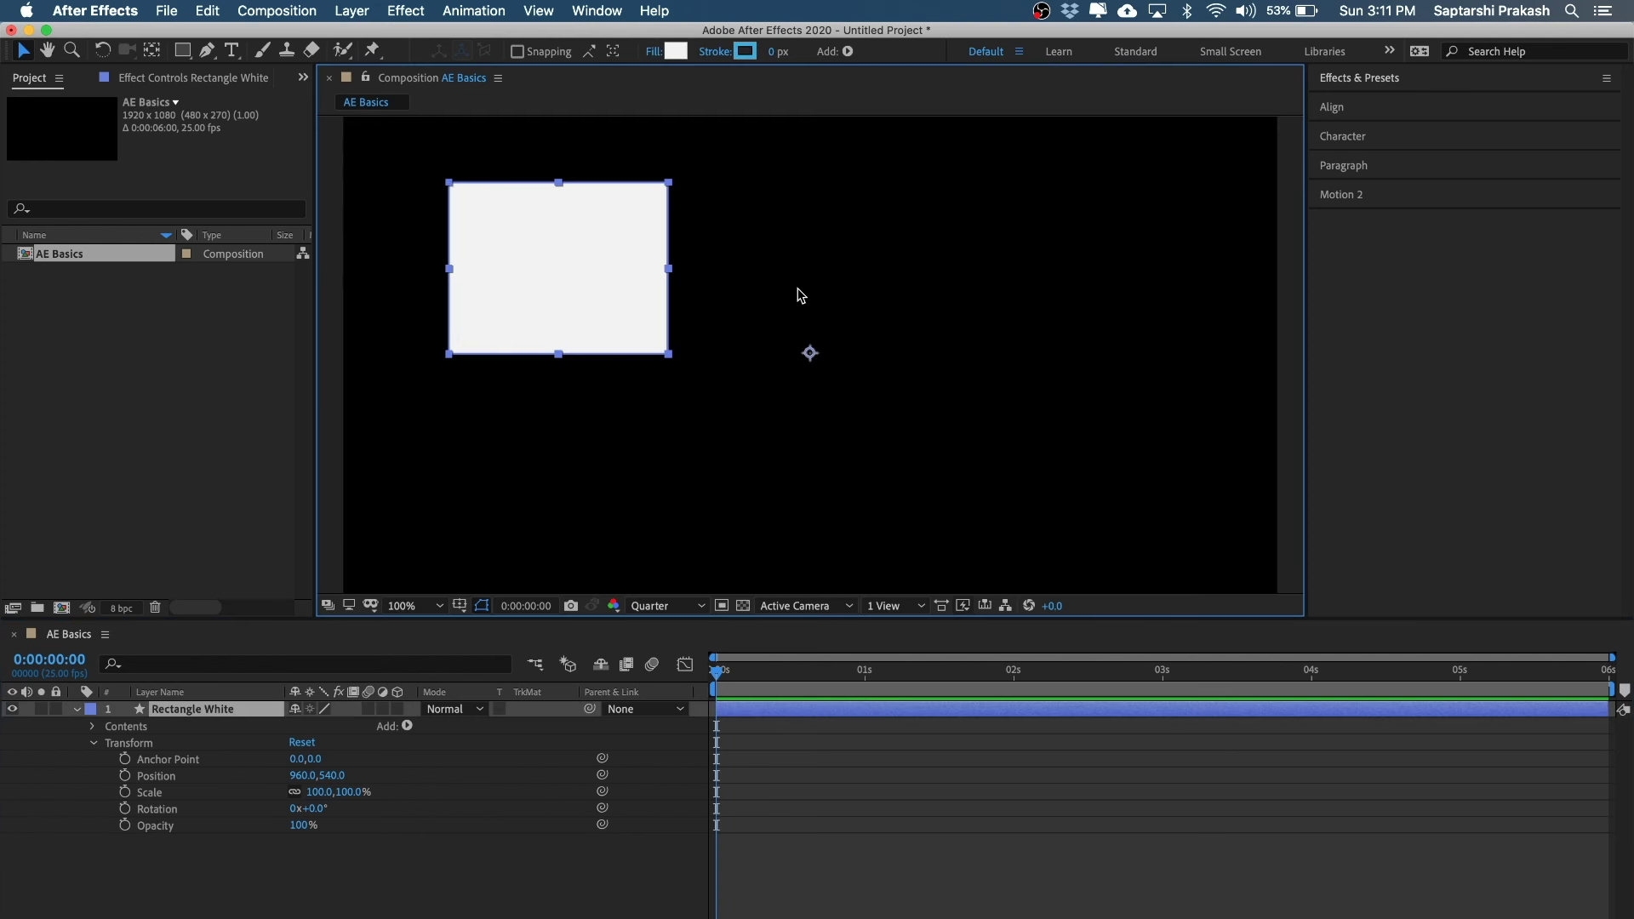
key("comma")
key("period")
key("comma")
key("comma")
key("period")
key("period")
key("comma")
key("period")
key("comma")
left_click(430, 608)
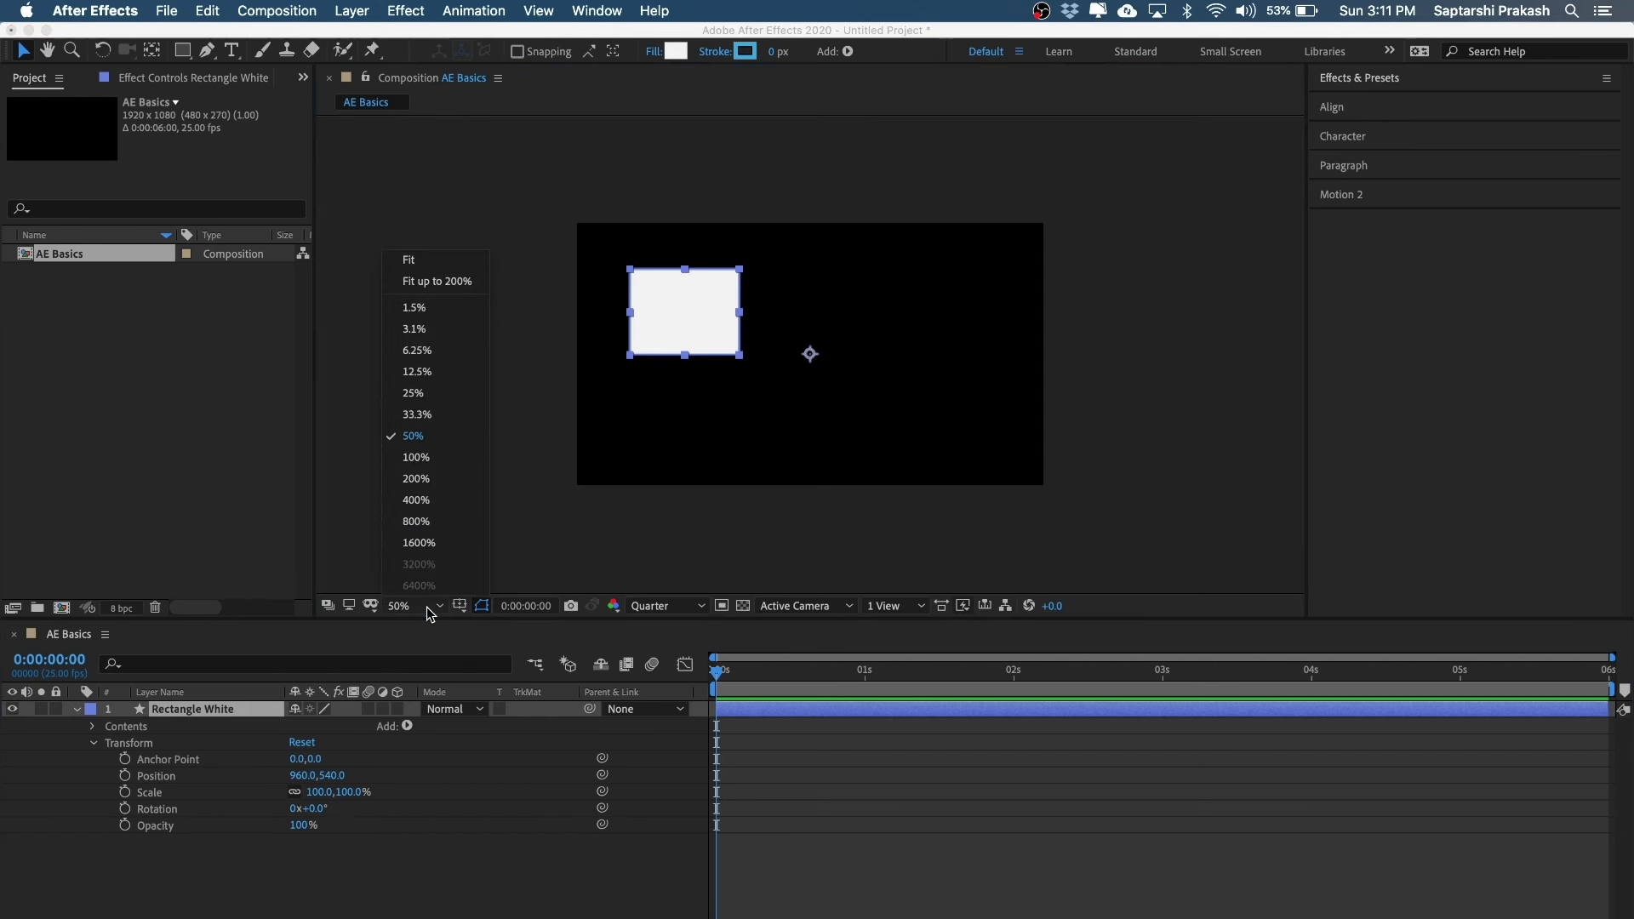
left_click(419, 372)
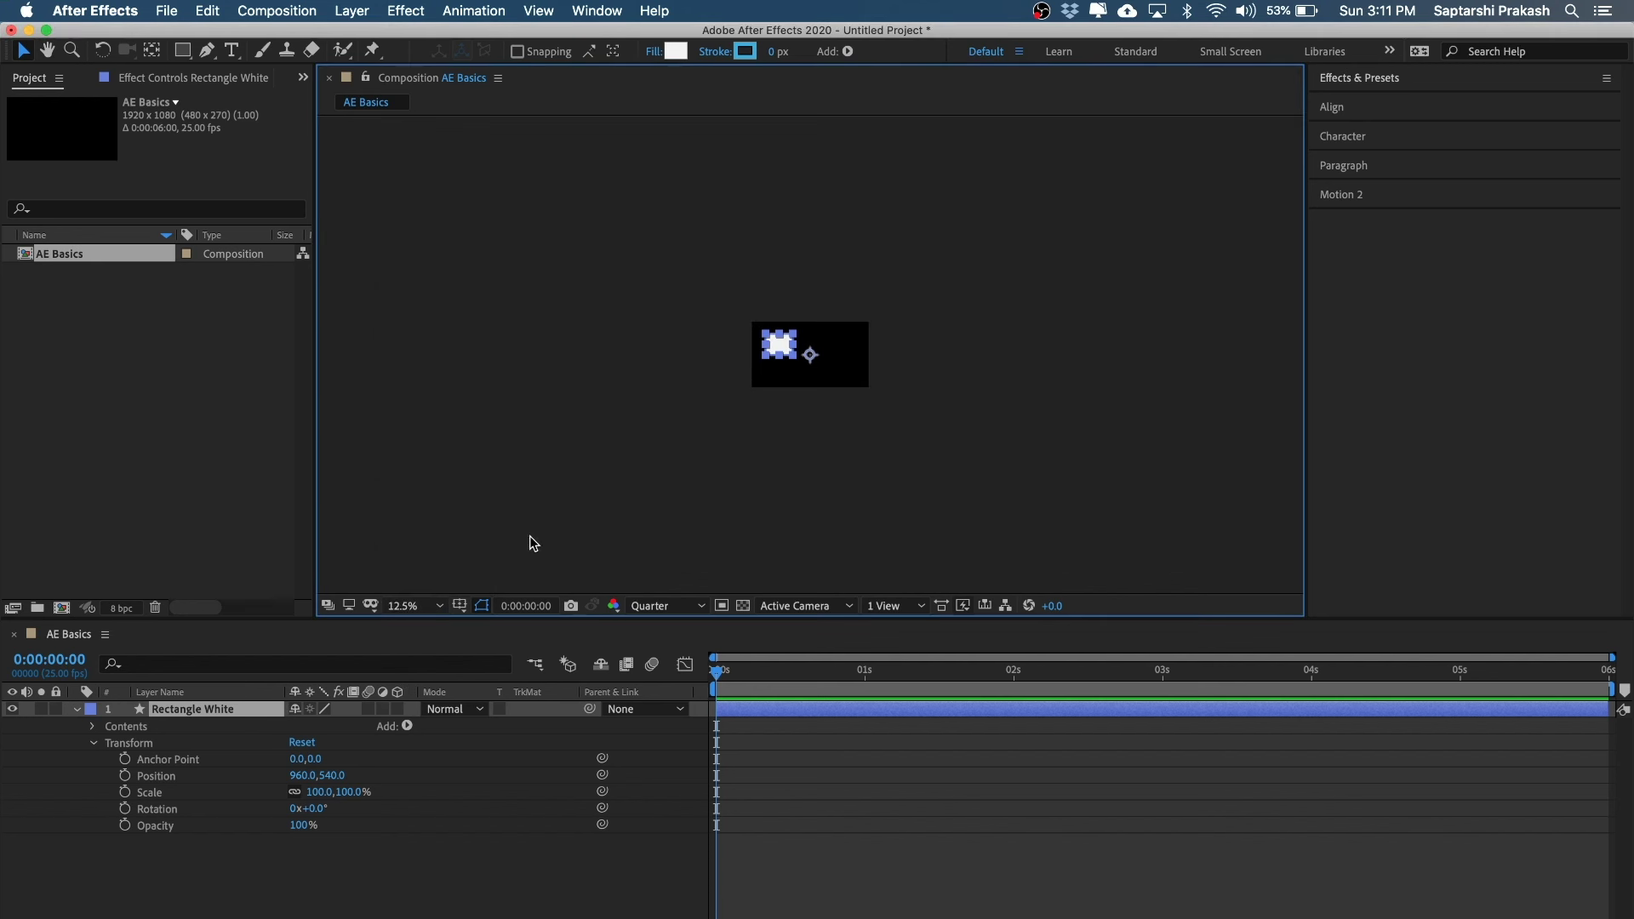
- Fit the whole composition in the viewer, then magnify it to 200%
left_click(397, 607)
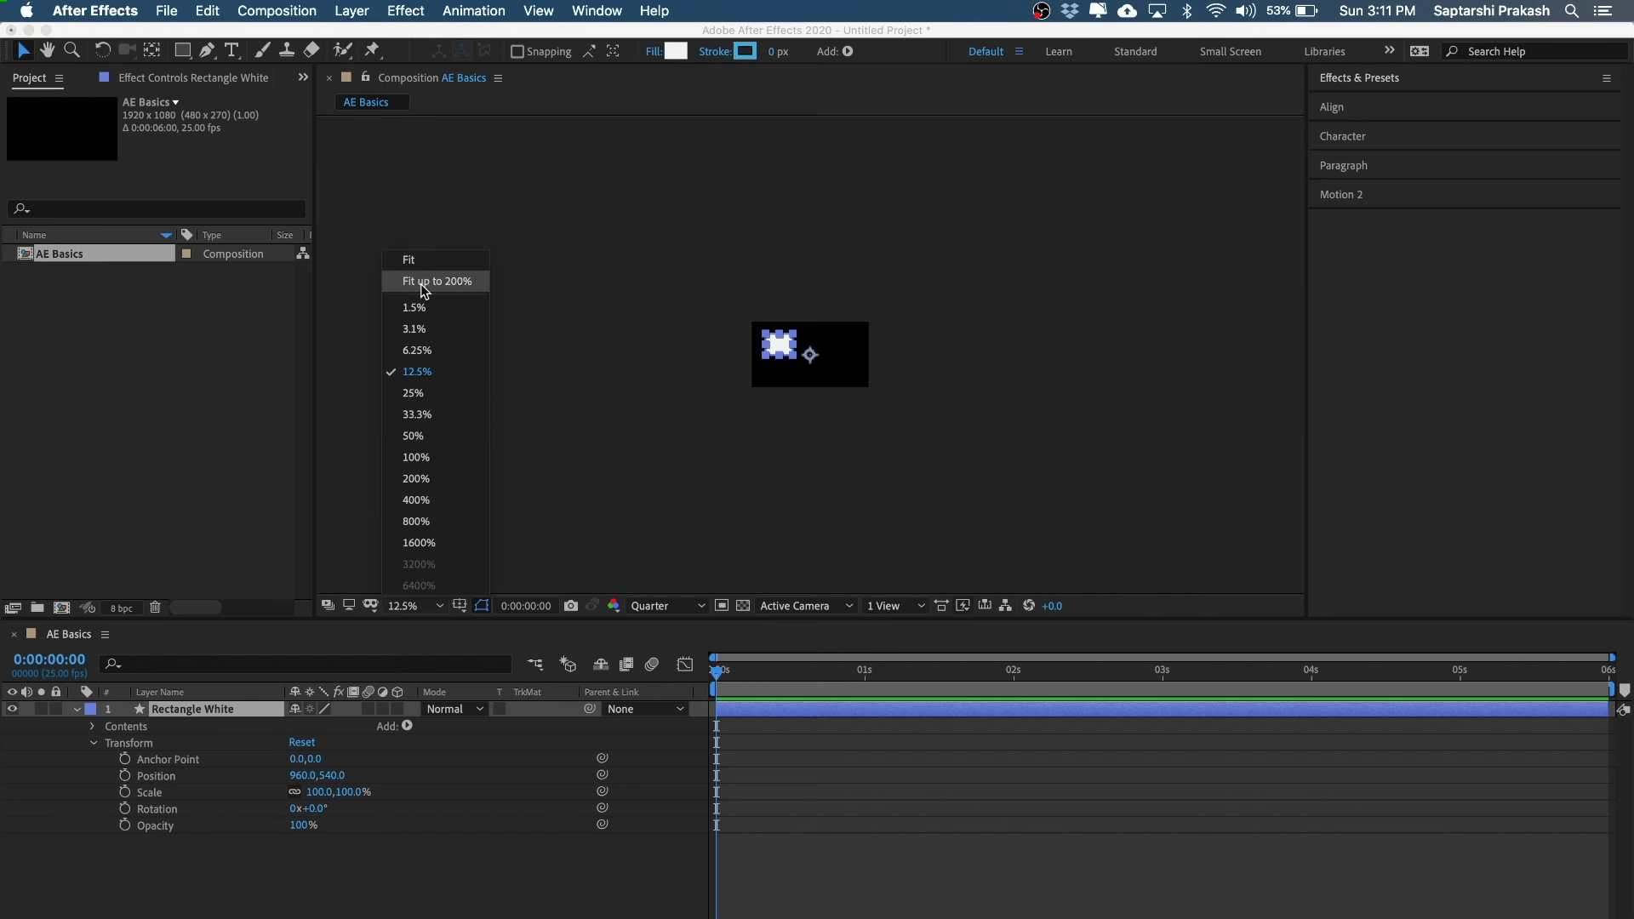
left_click(427, 263)
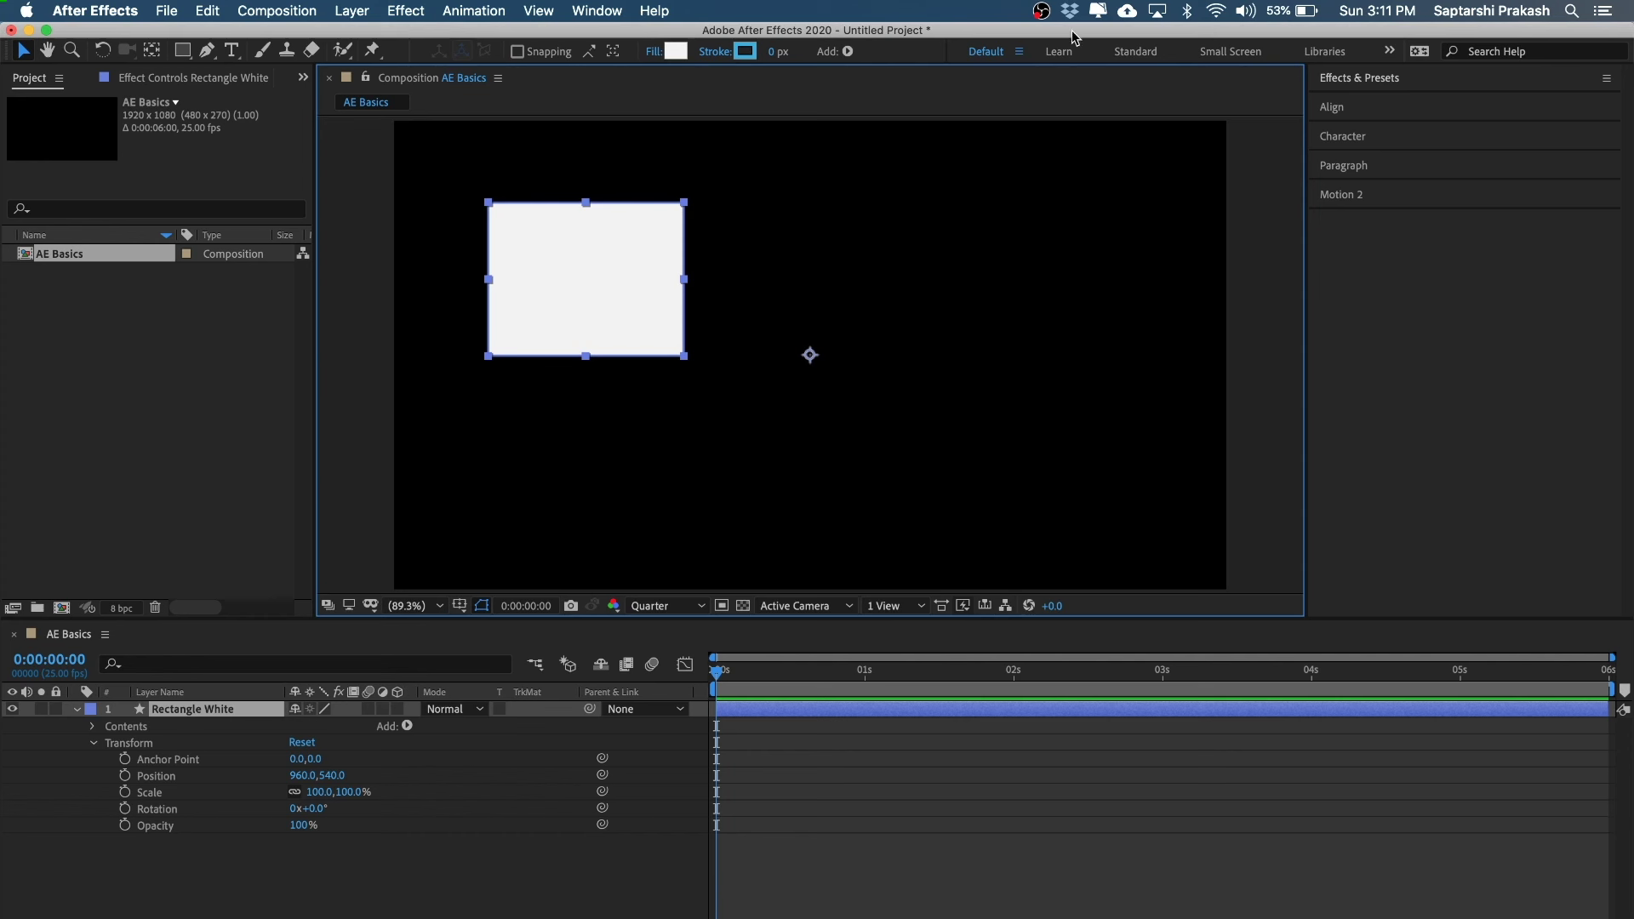
left_click(1274, 252)
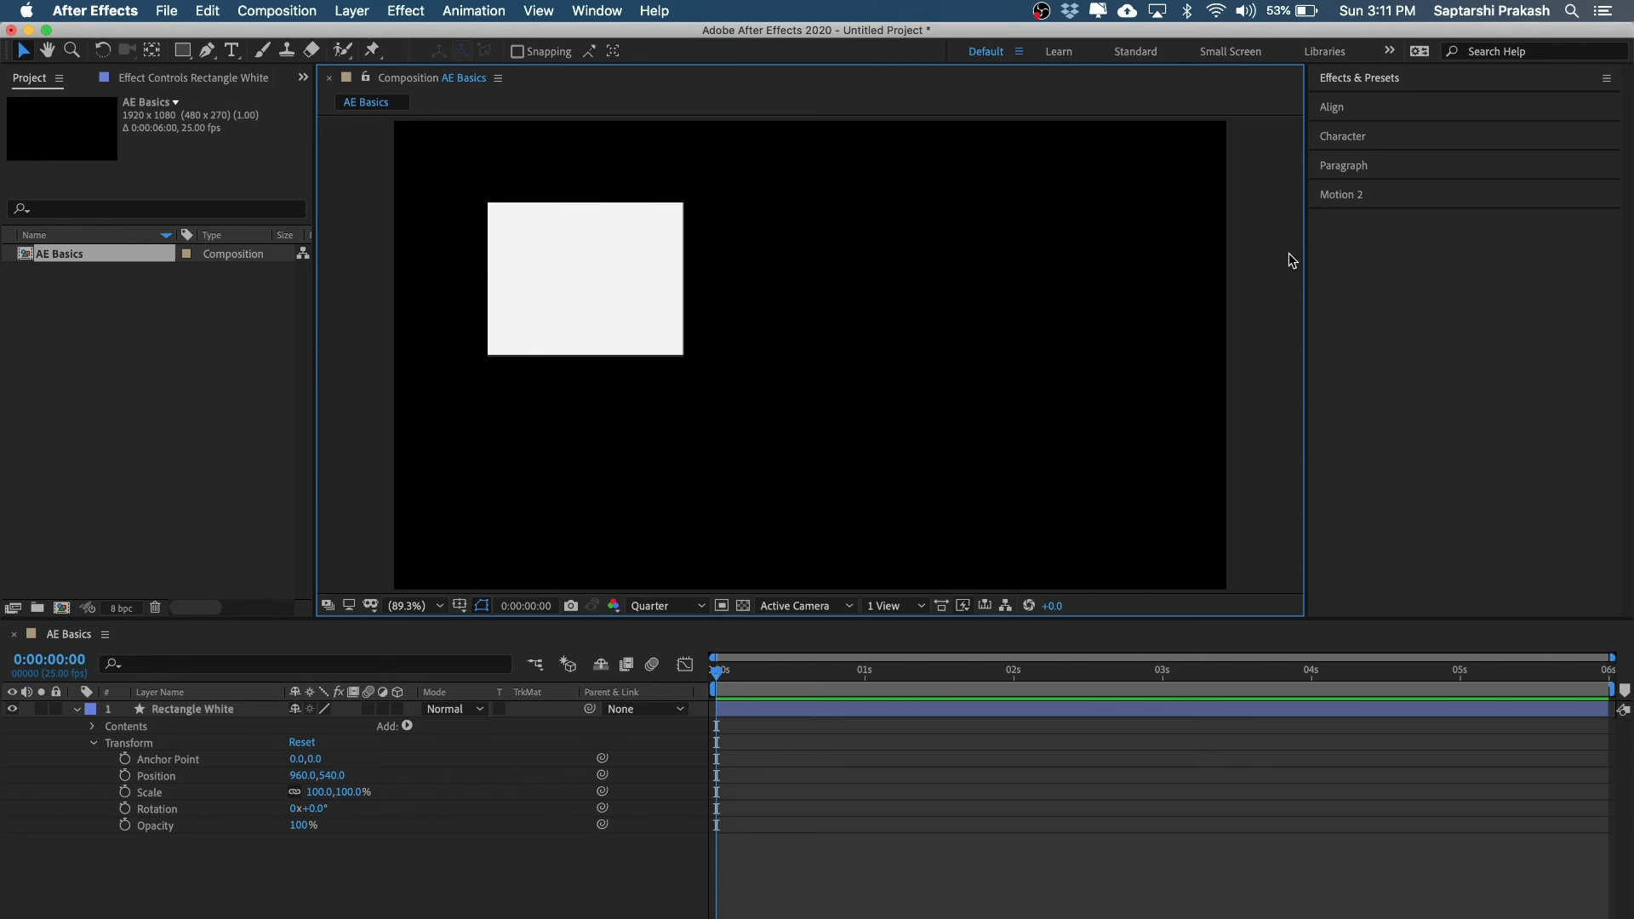
left_click(421, 604)
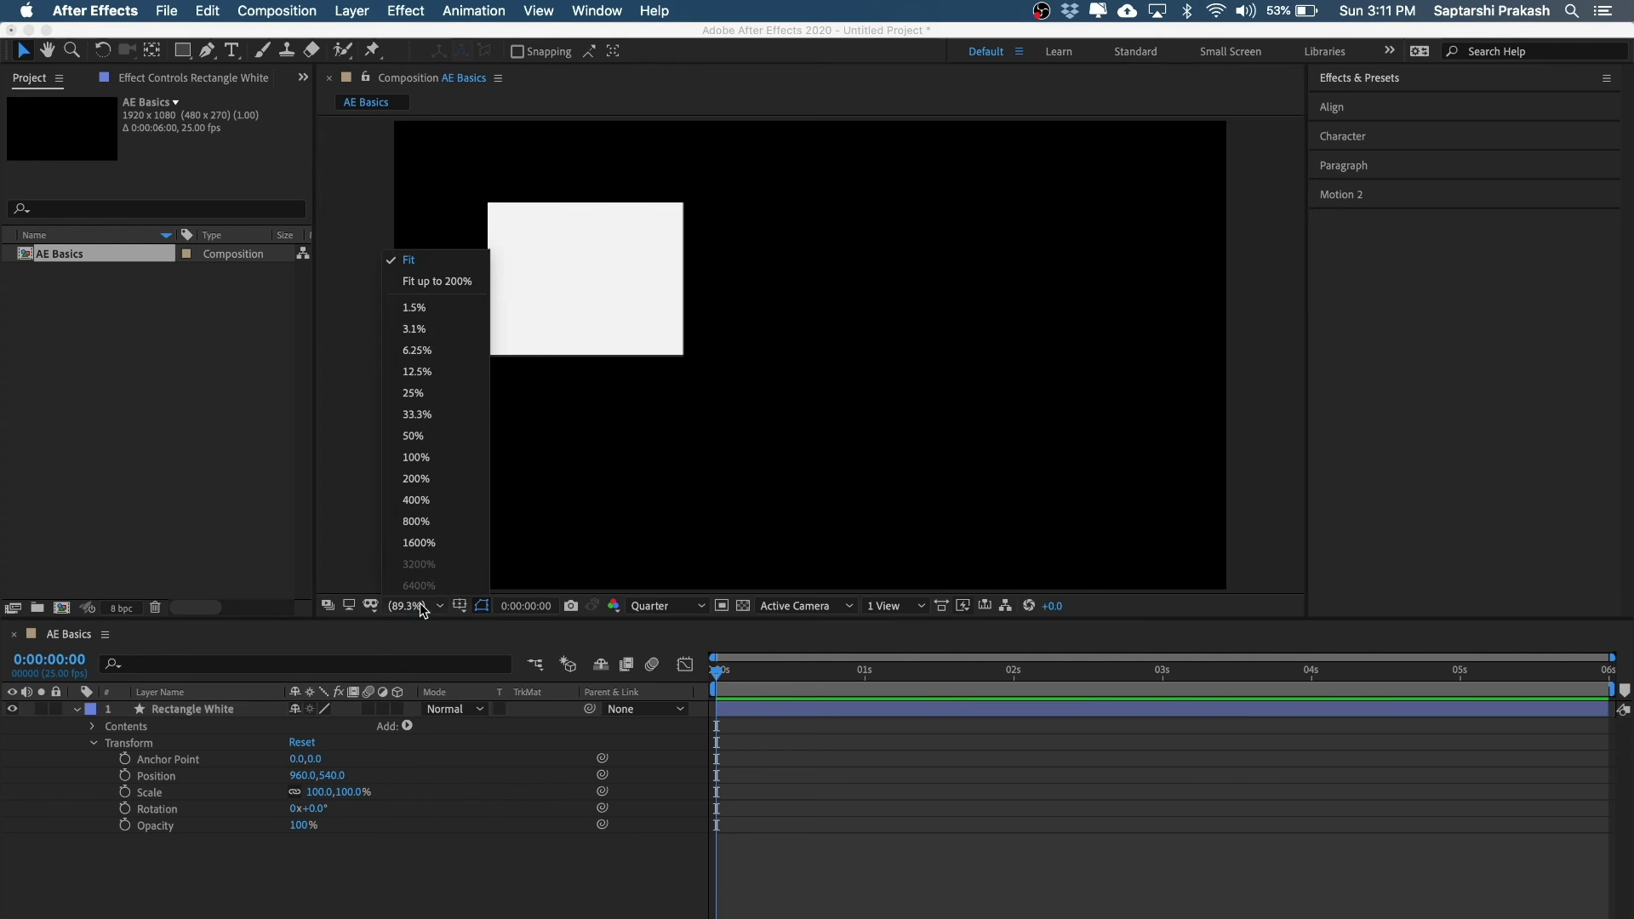
left_click(427, 479)
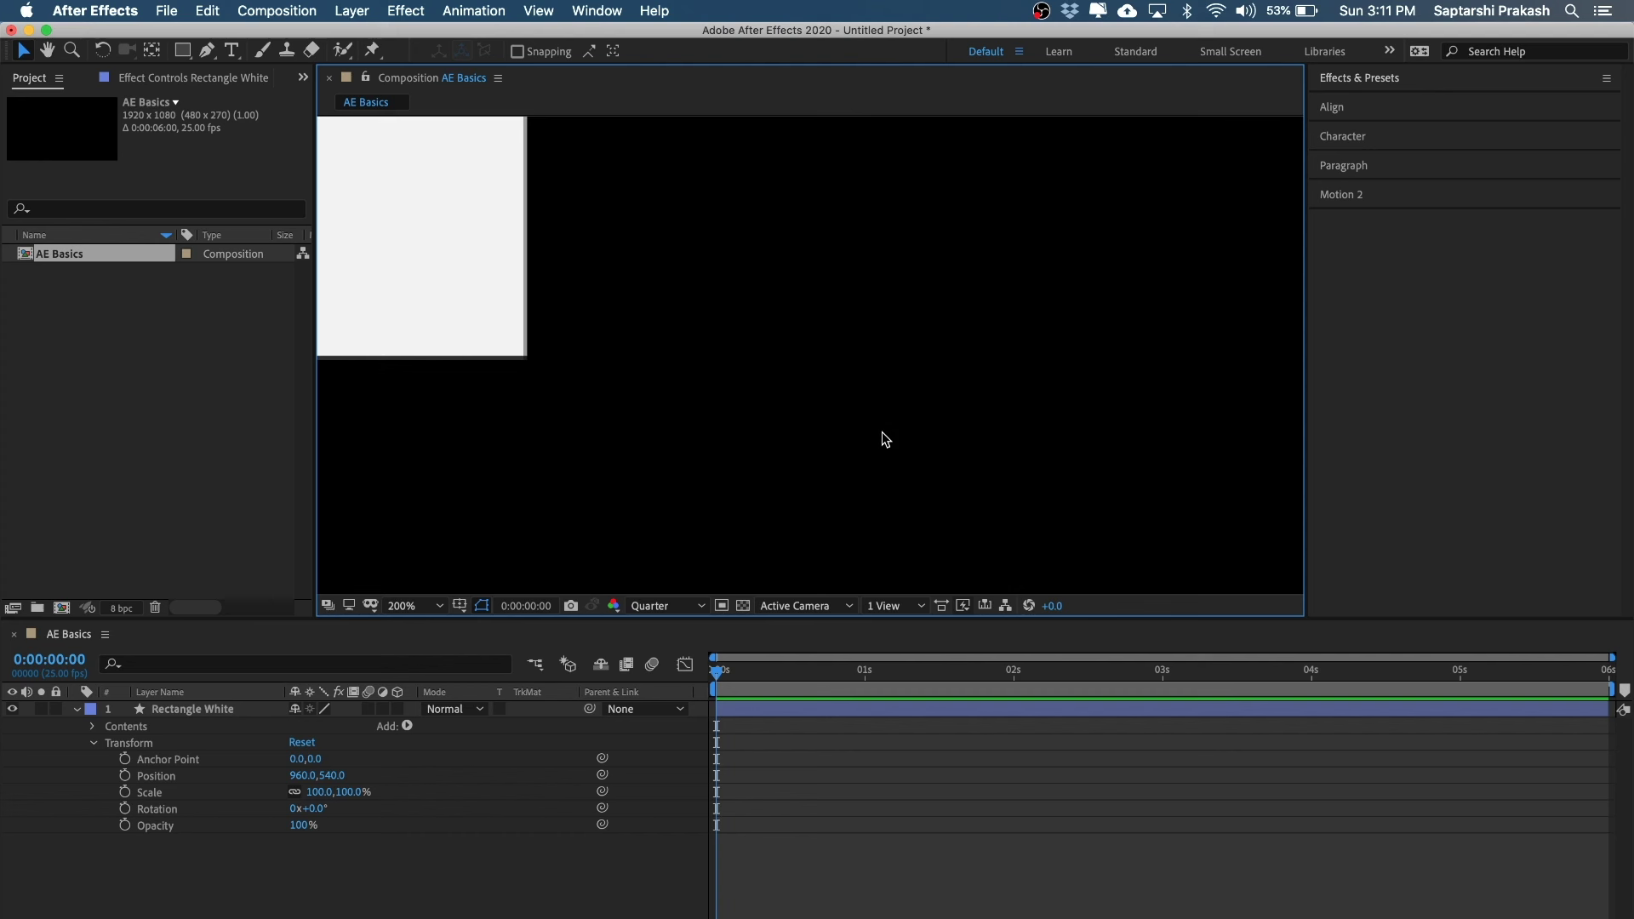
- Pan the magnified composition in several directions with the Hand tool, ending with the whole white rectangle in view
key("space")
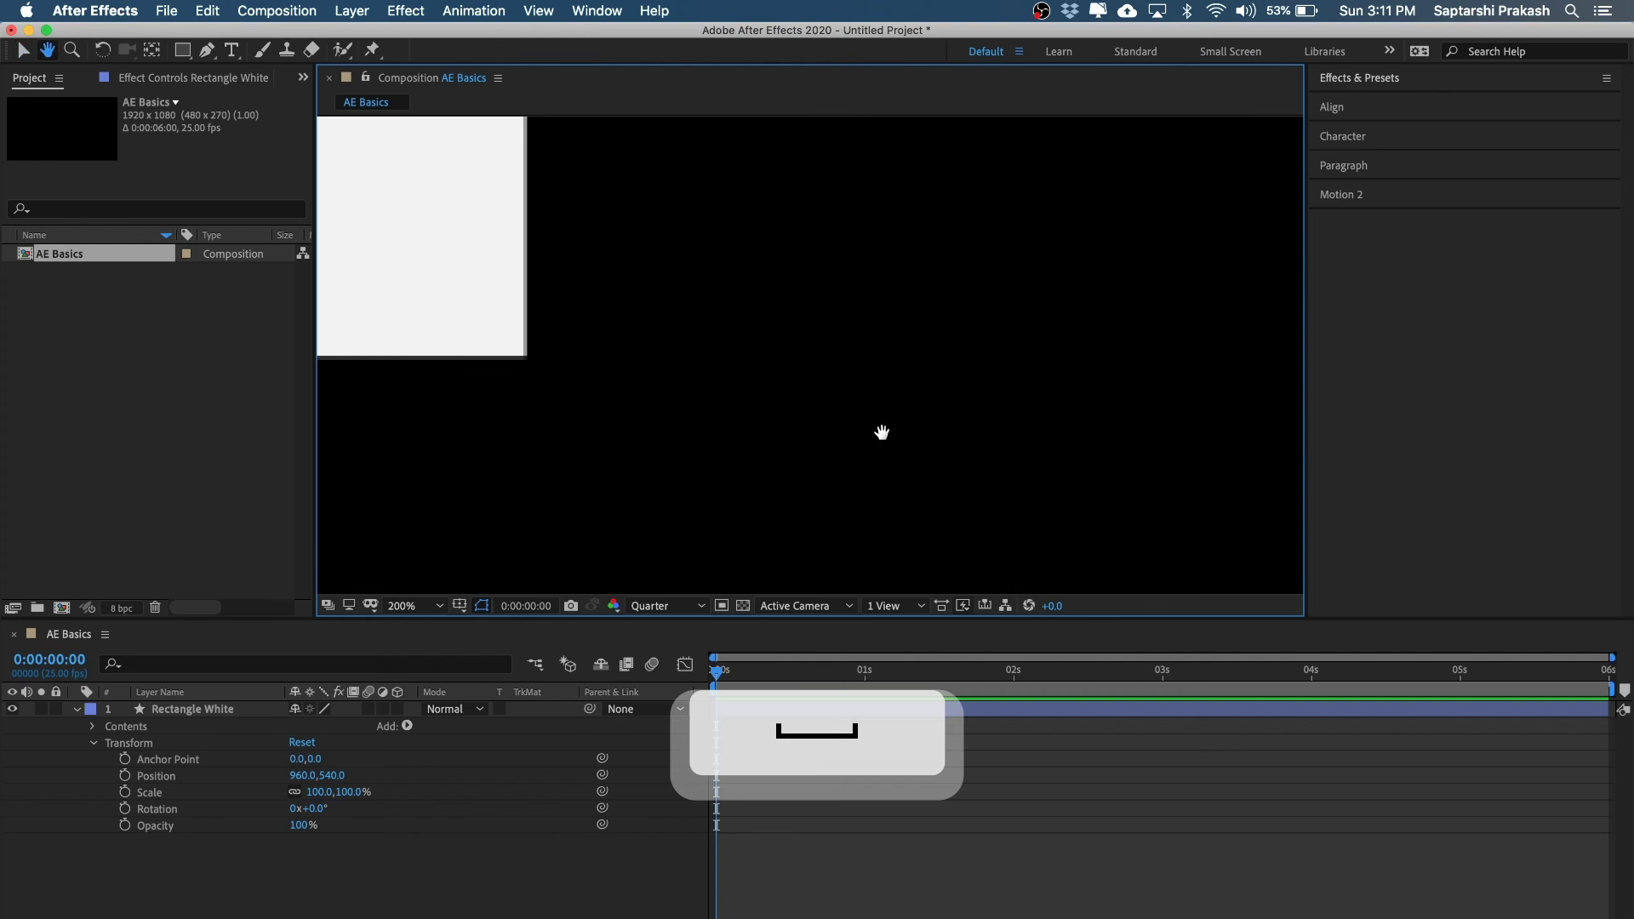
left_click_drag(503, 263, 1238, 451)
left_click_drag(1265, 230, 730, 367)
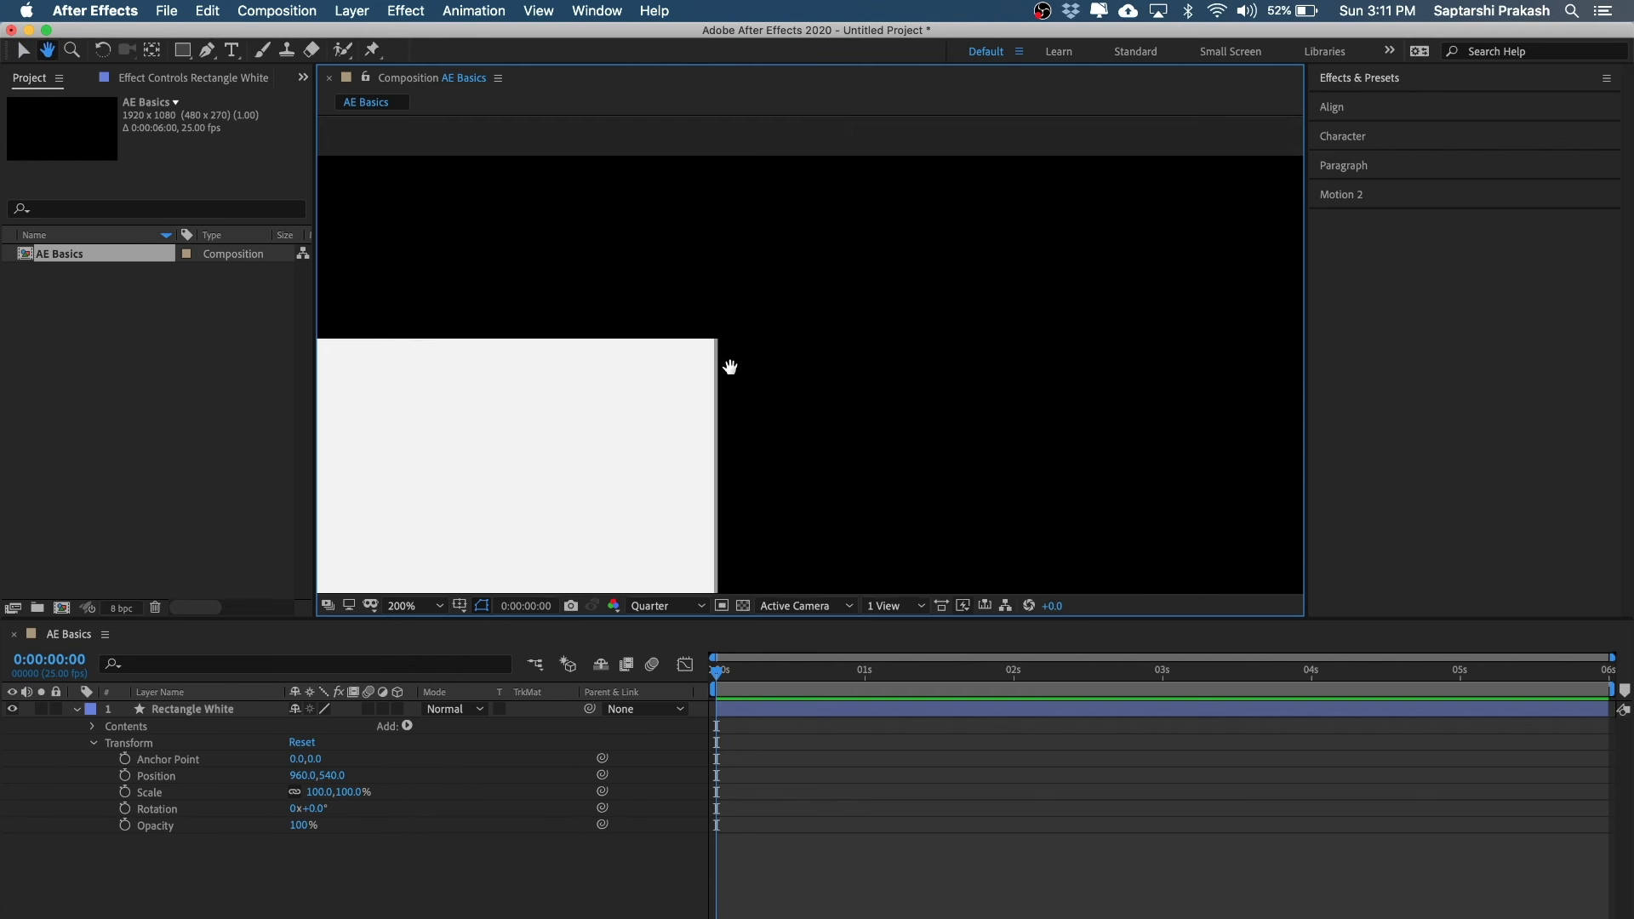
left_click_drag(955, 317, 638, 391)
left_click_drag(390, 536, 871, 423)
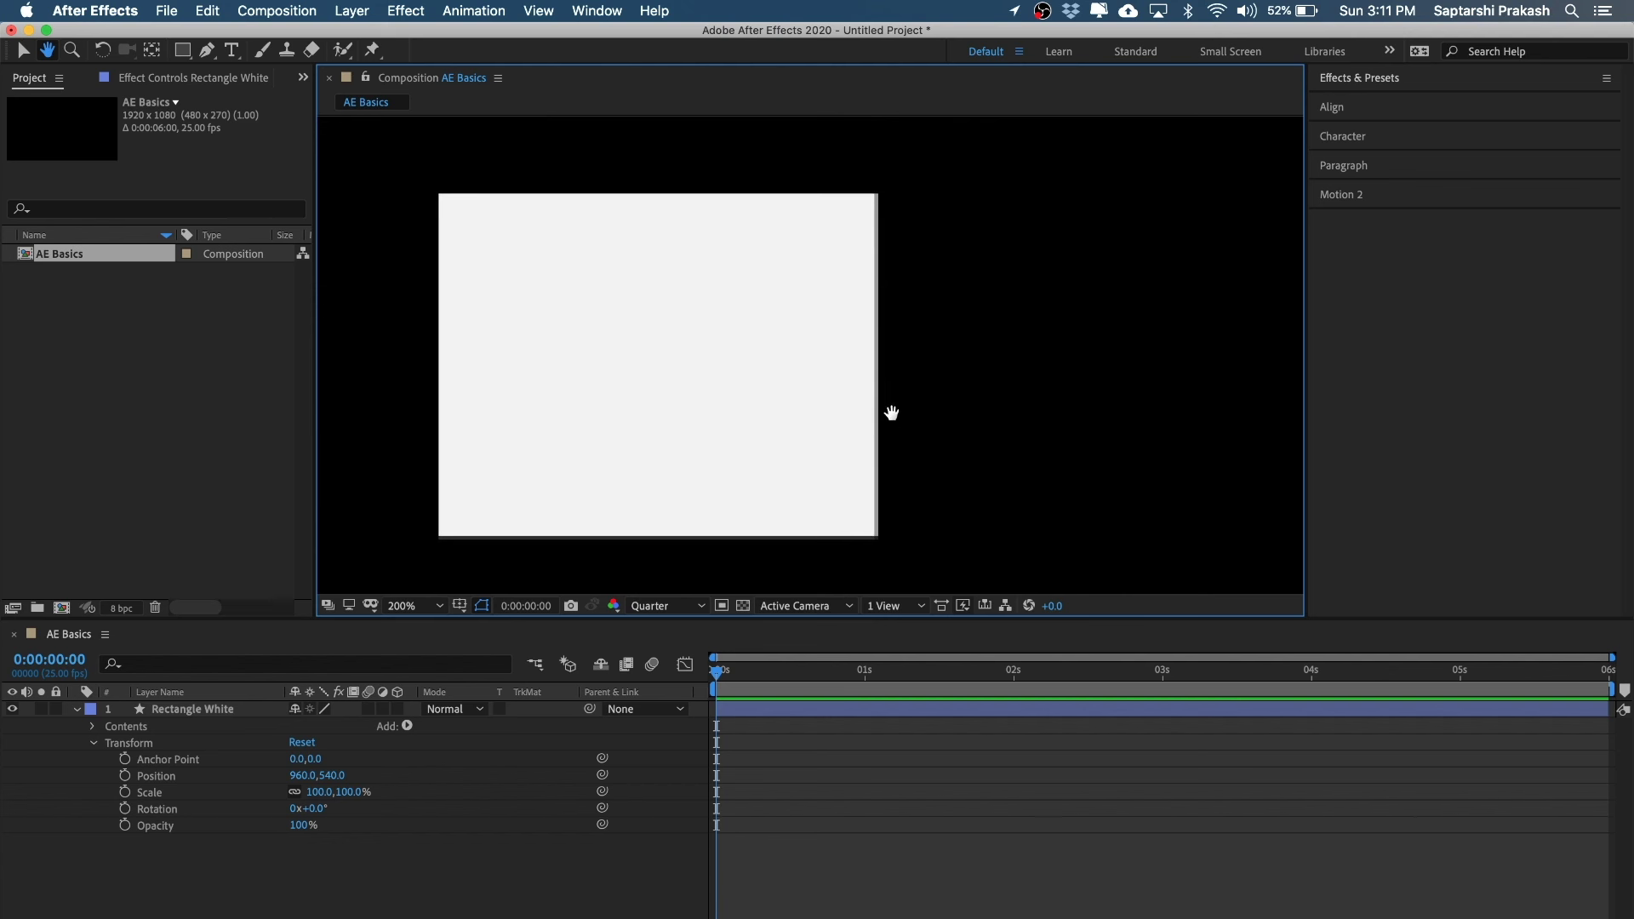
- Play and stop the preview, pan the composition slightly with the Hand tool, and return to the Selection tool
left_click(21, 53)
key("space")
key("space")
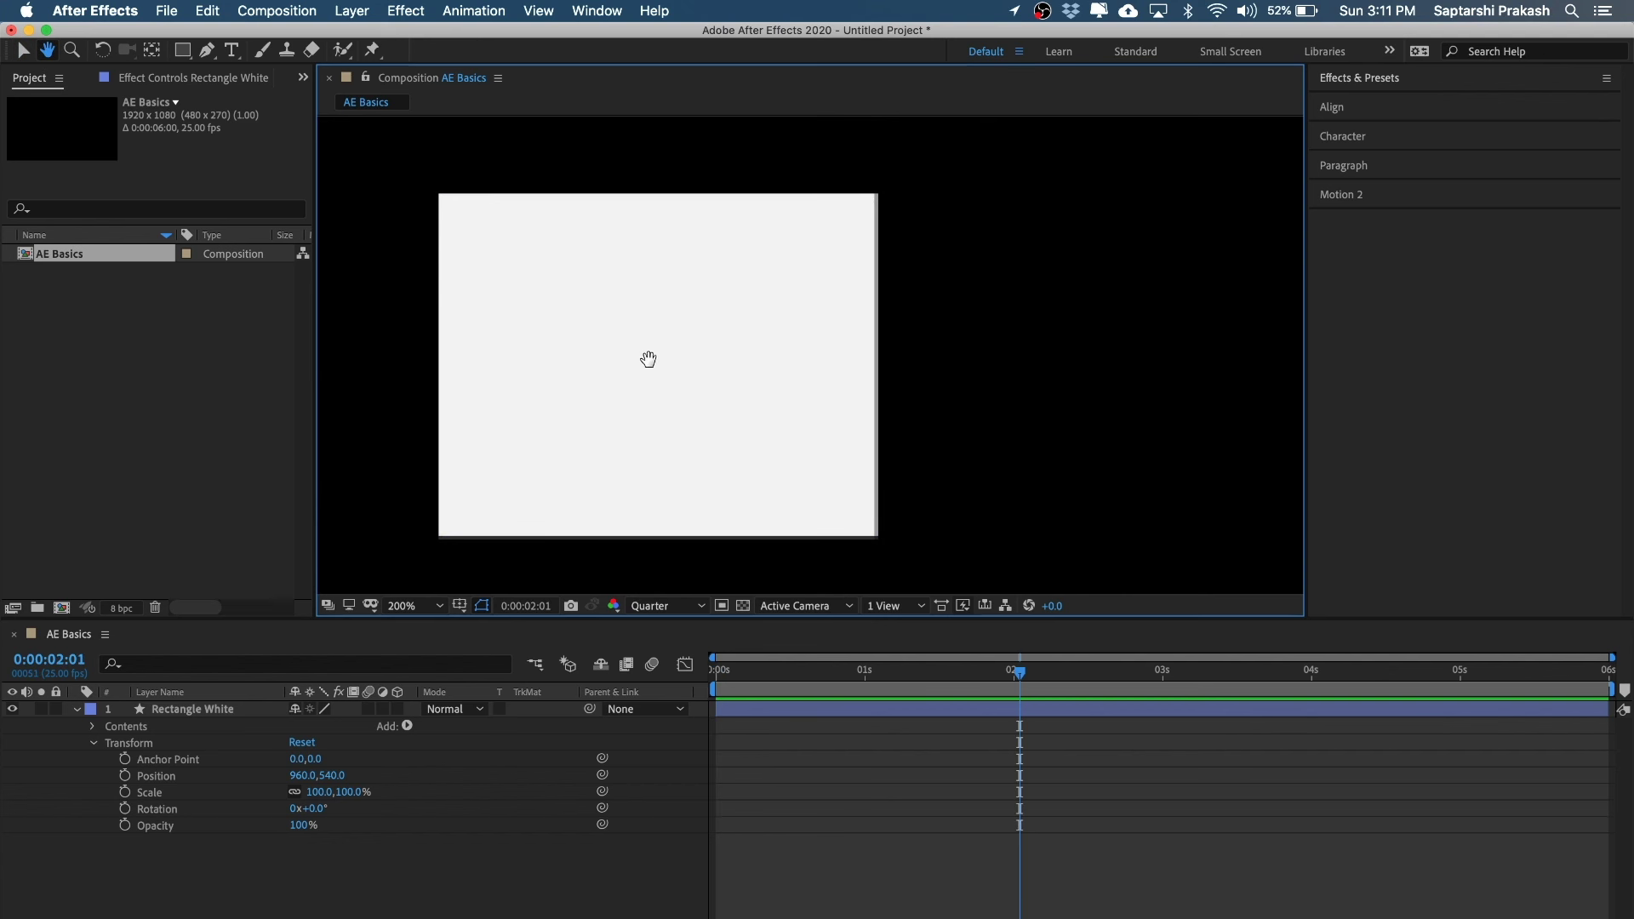
left_click_drag(620, 354, 659, 389)
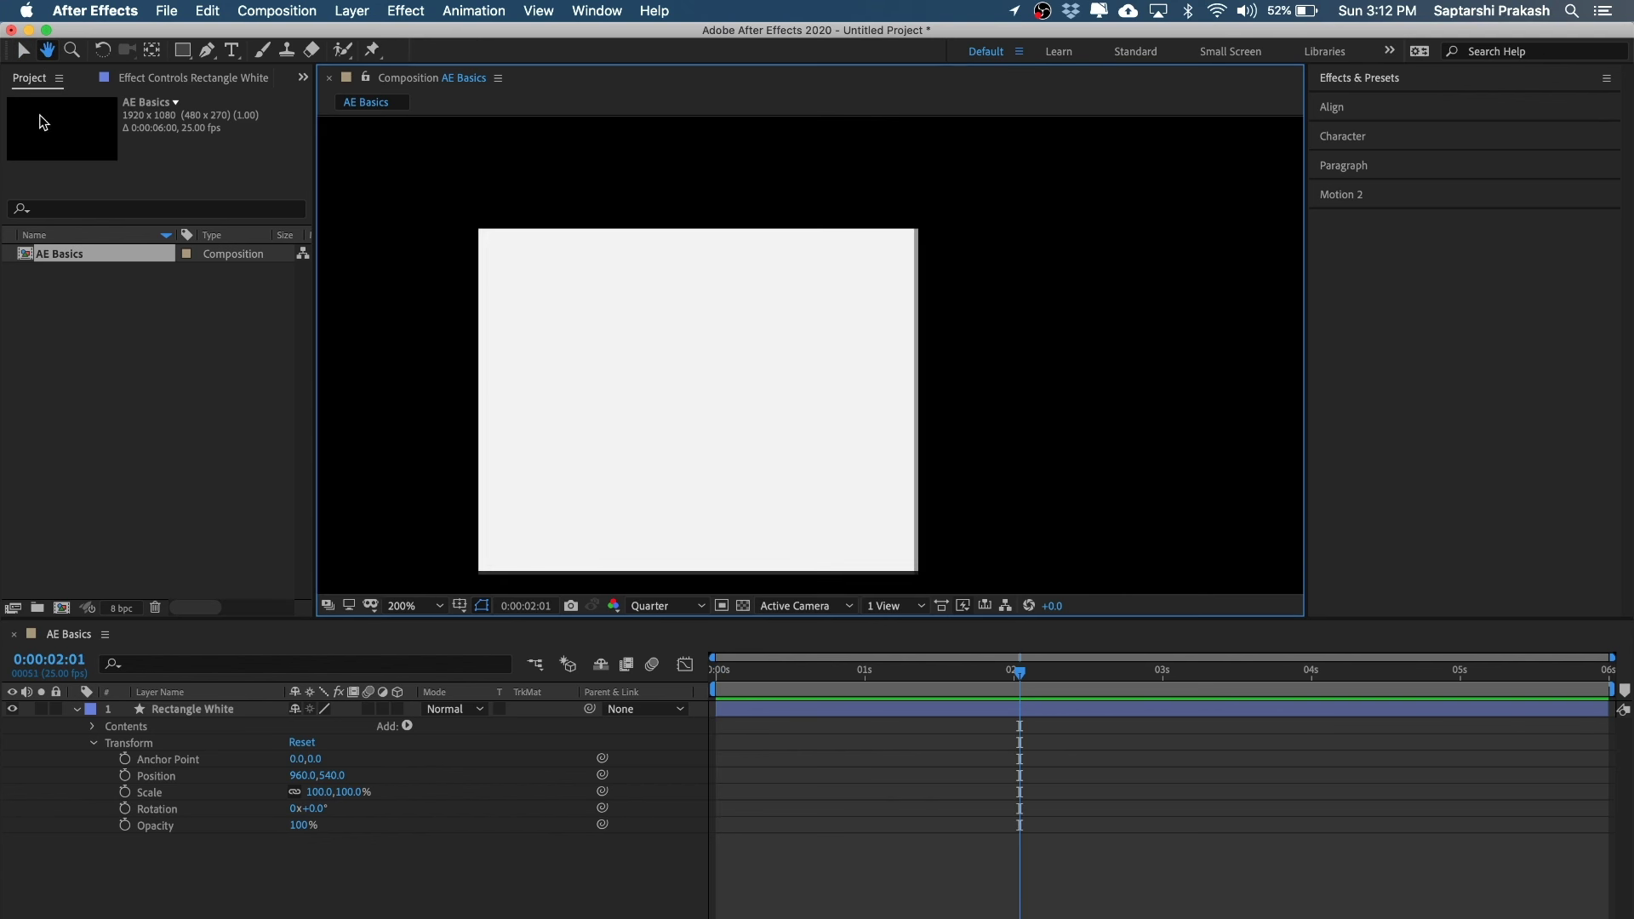
left_click(22, 51)
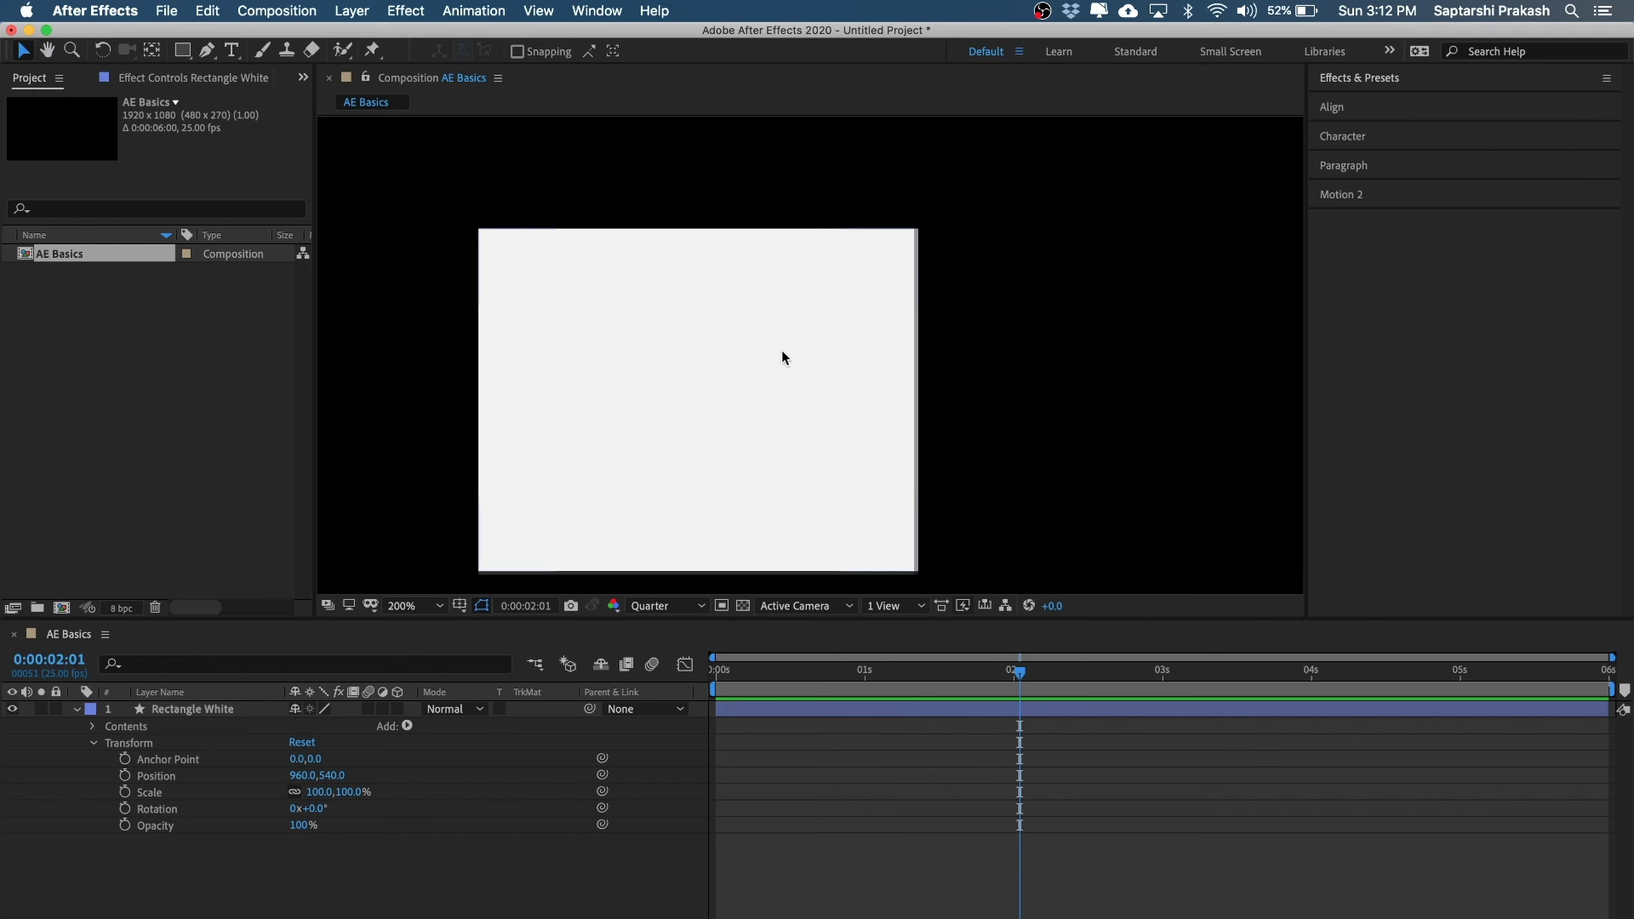
- Fit the composition in the viewer and return the current time indicator to the start of the timeline
left_click(403, 606)
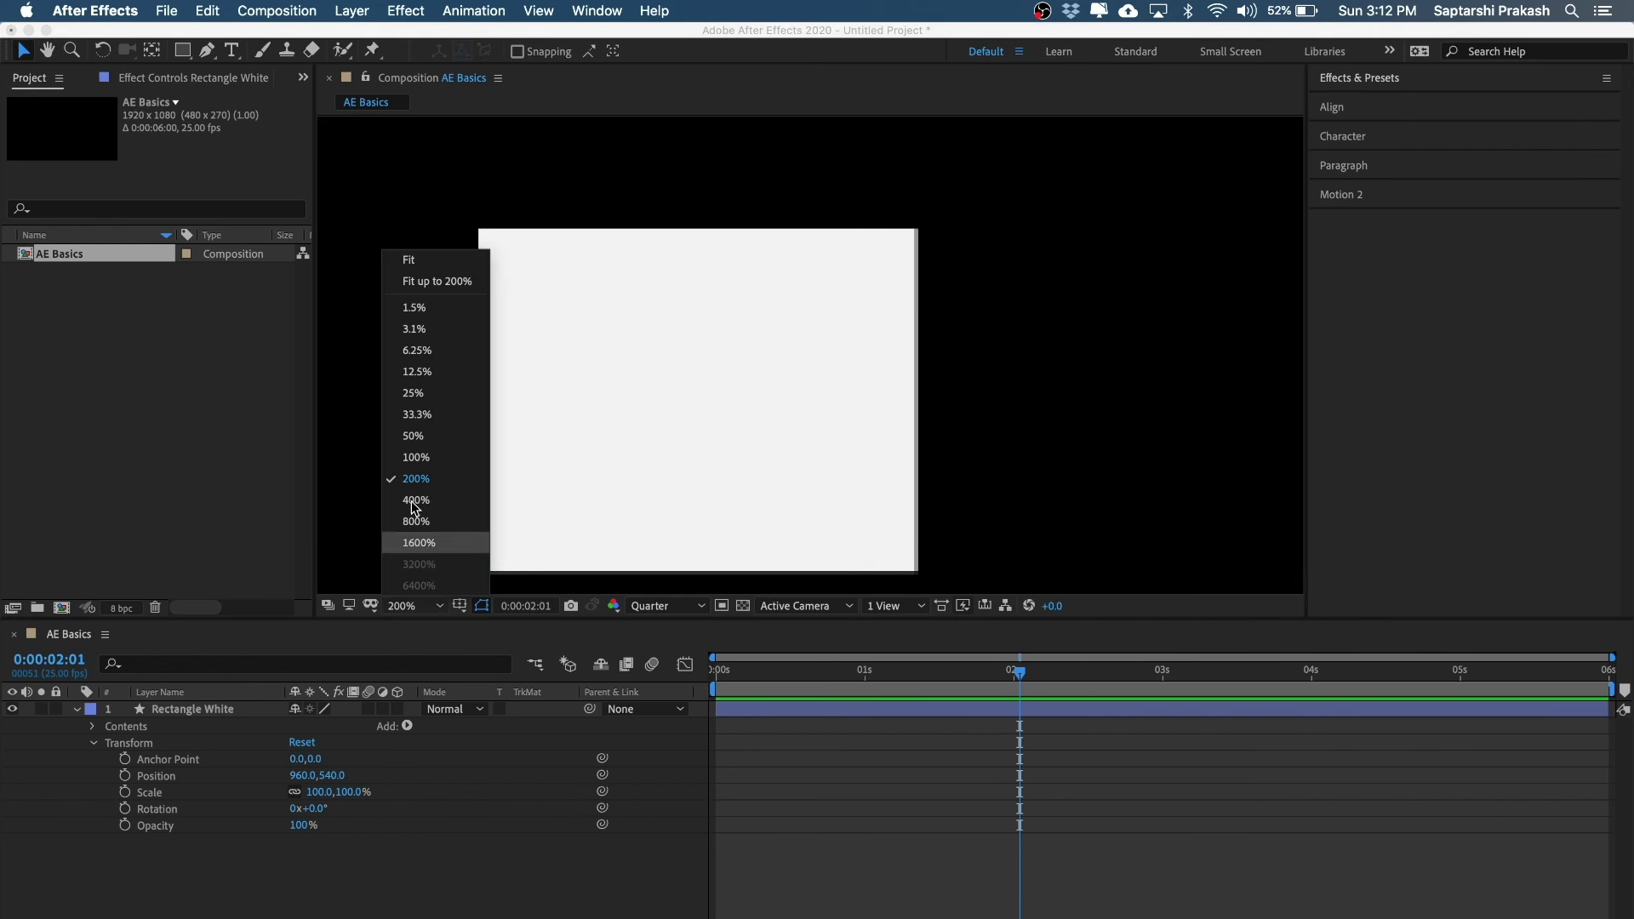
left_click(434, 261)
left_click(255, 872)
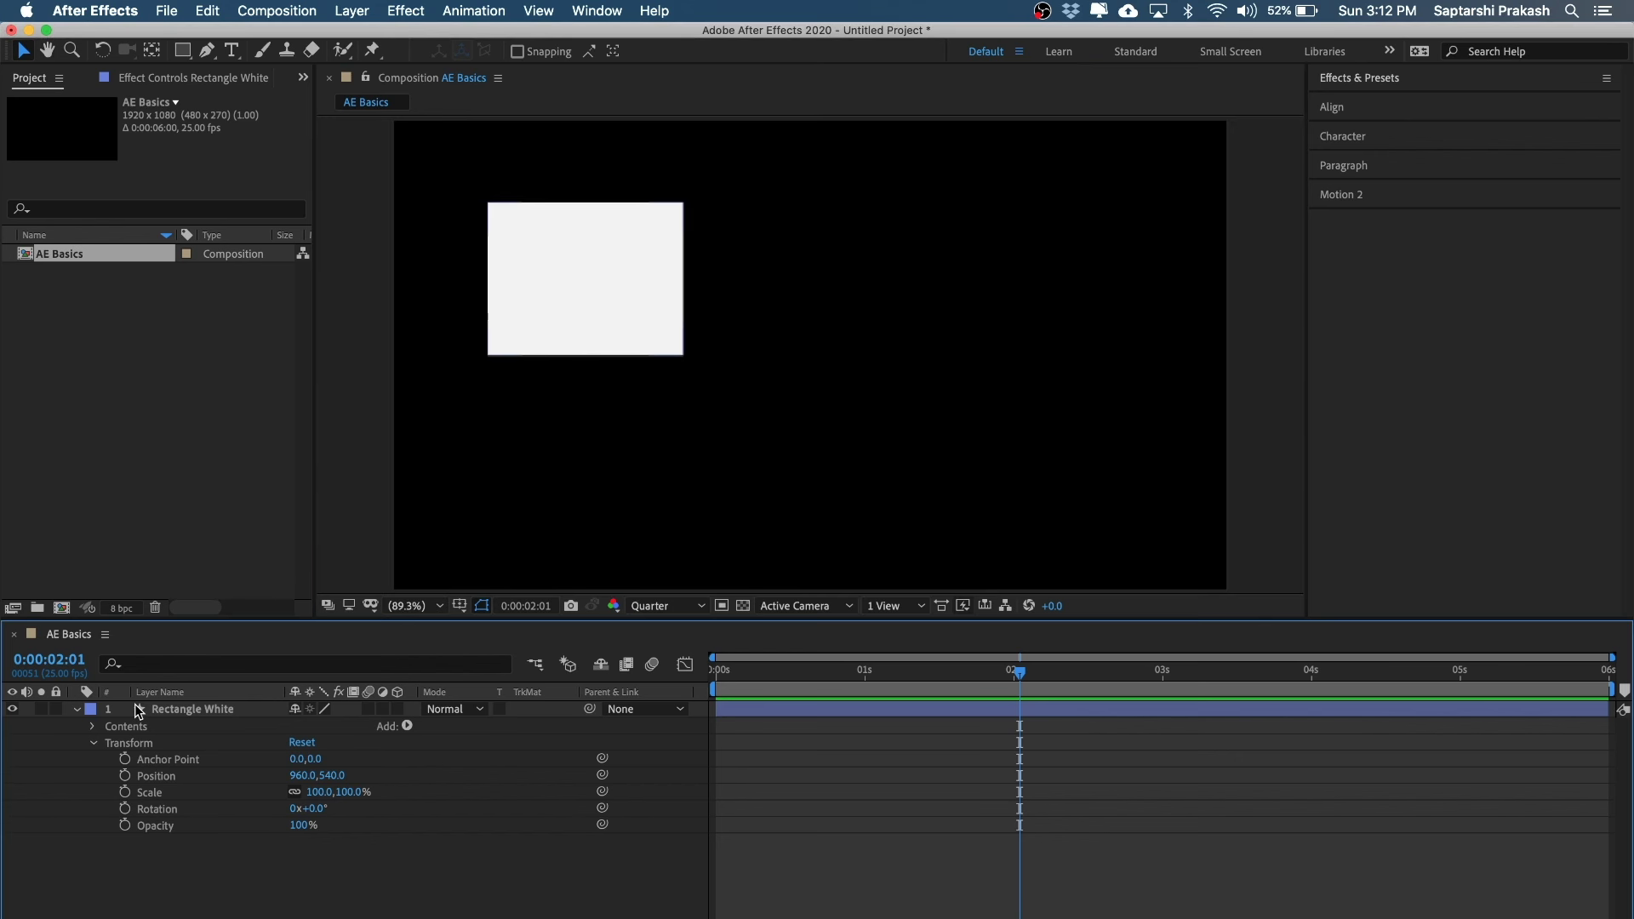
left_click_drag(1018, 667, 656, 682)
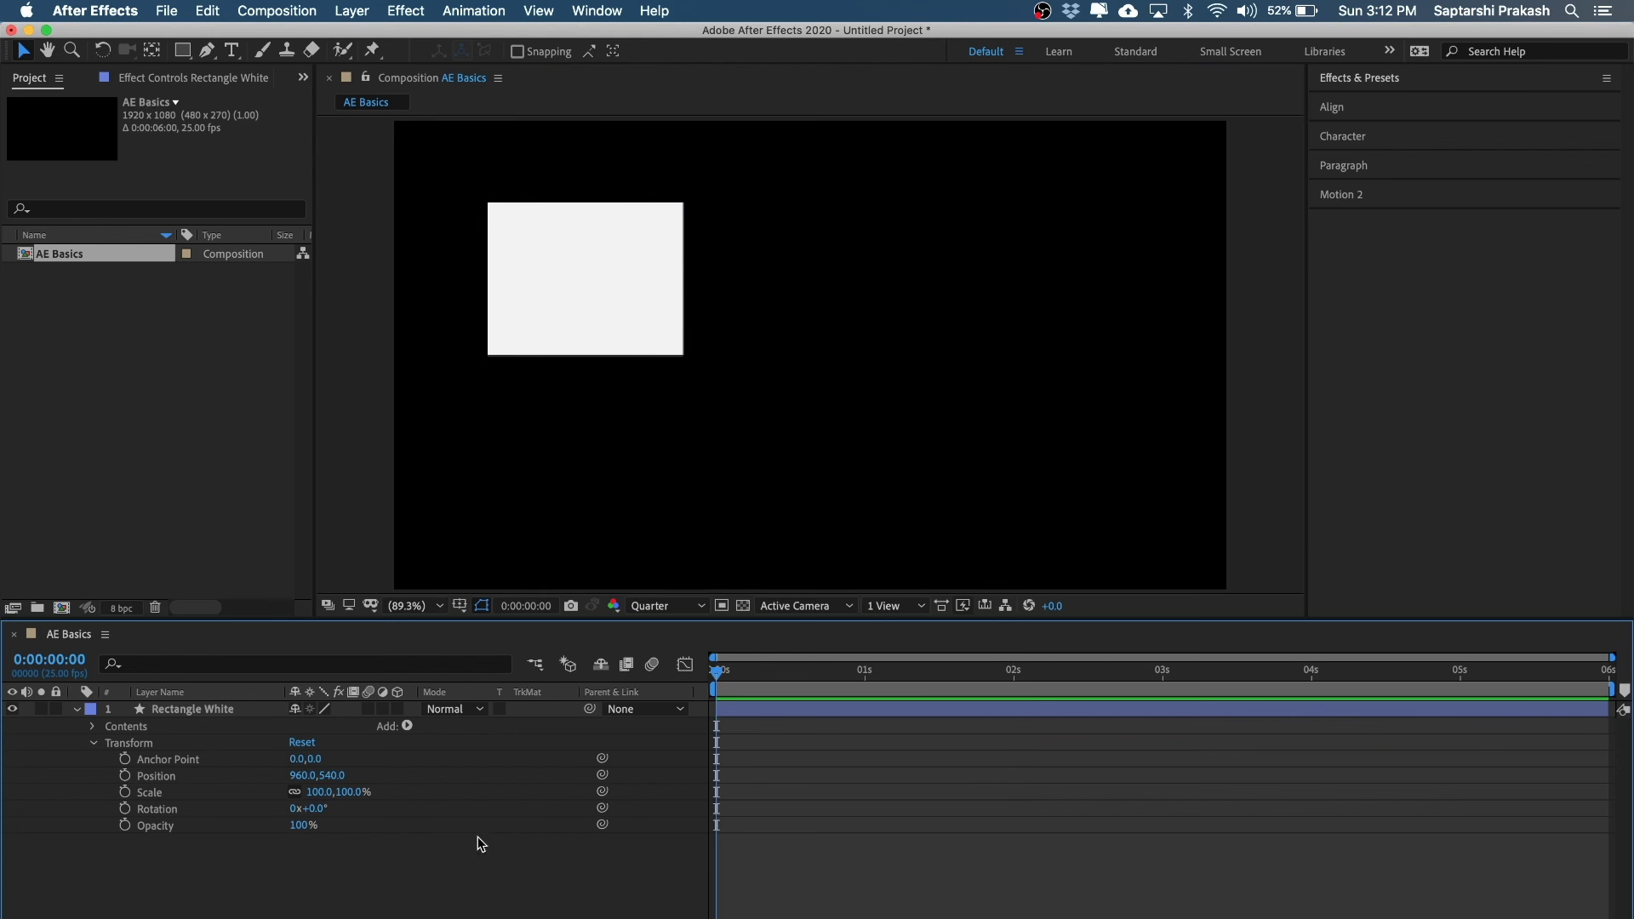
- Reduce the composition view to 50%, pan it slightly with the Hand tool, and deselect the rectangle with the Selection tool active
left_click(671, 337)
key("comma")
key("h")
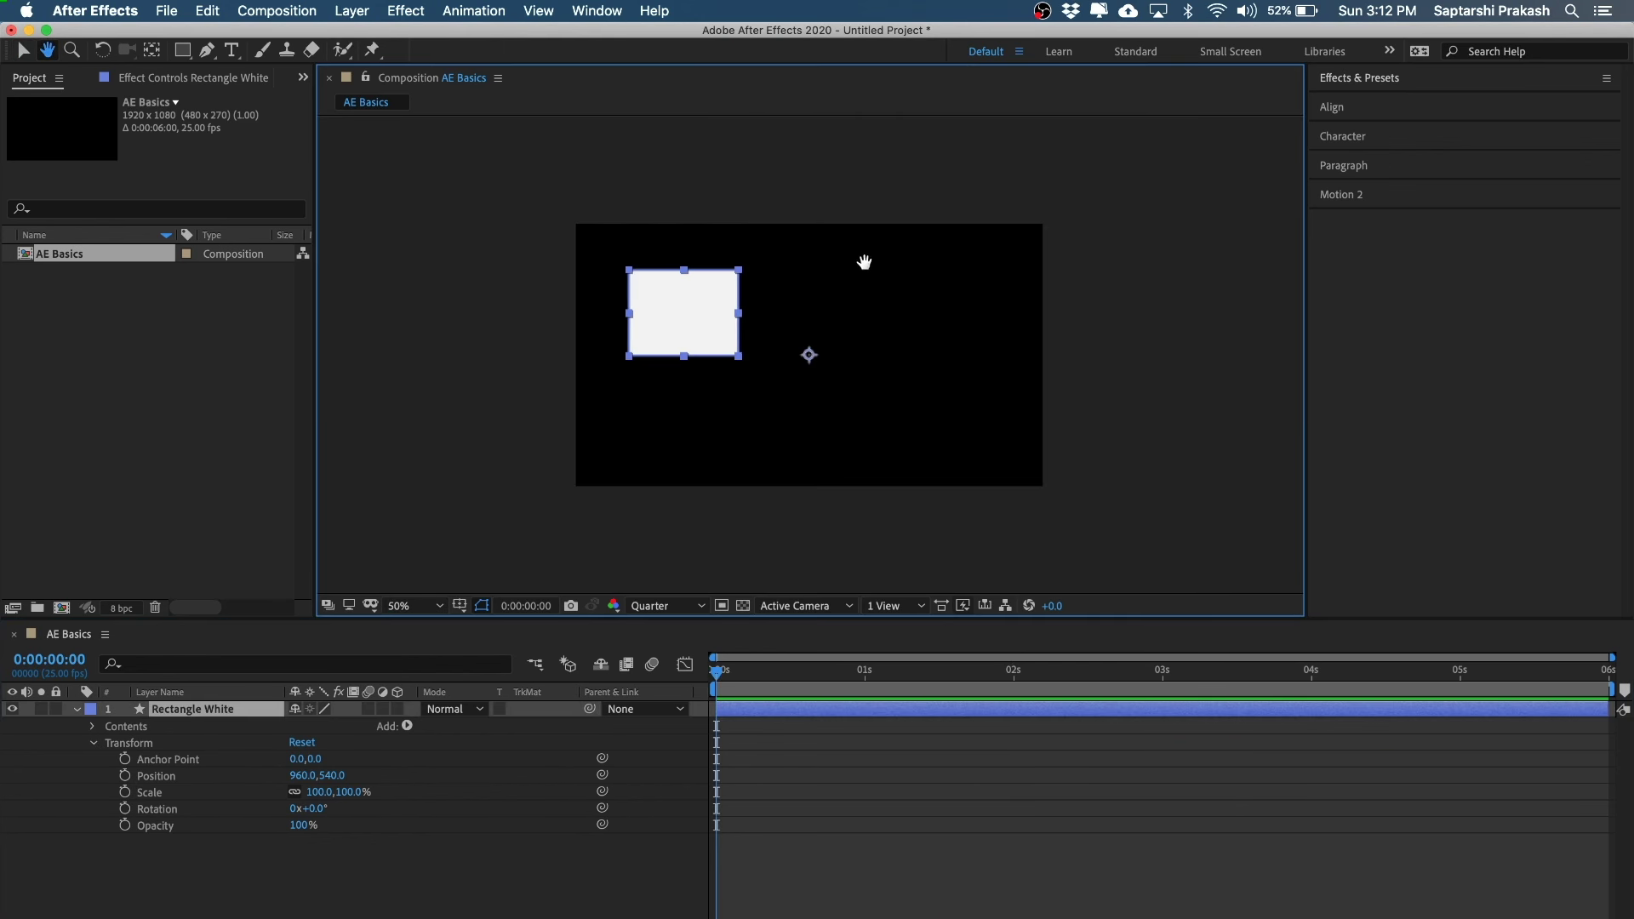
left_click_drag(863, 261, 792, 275)
key("v")
left_click(977, 244)
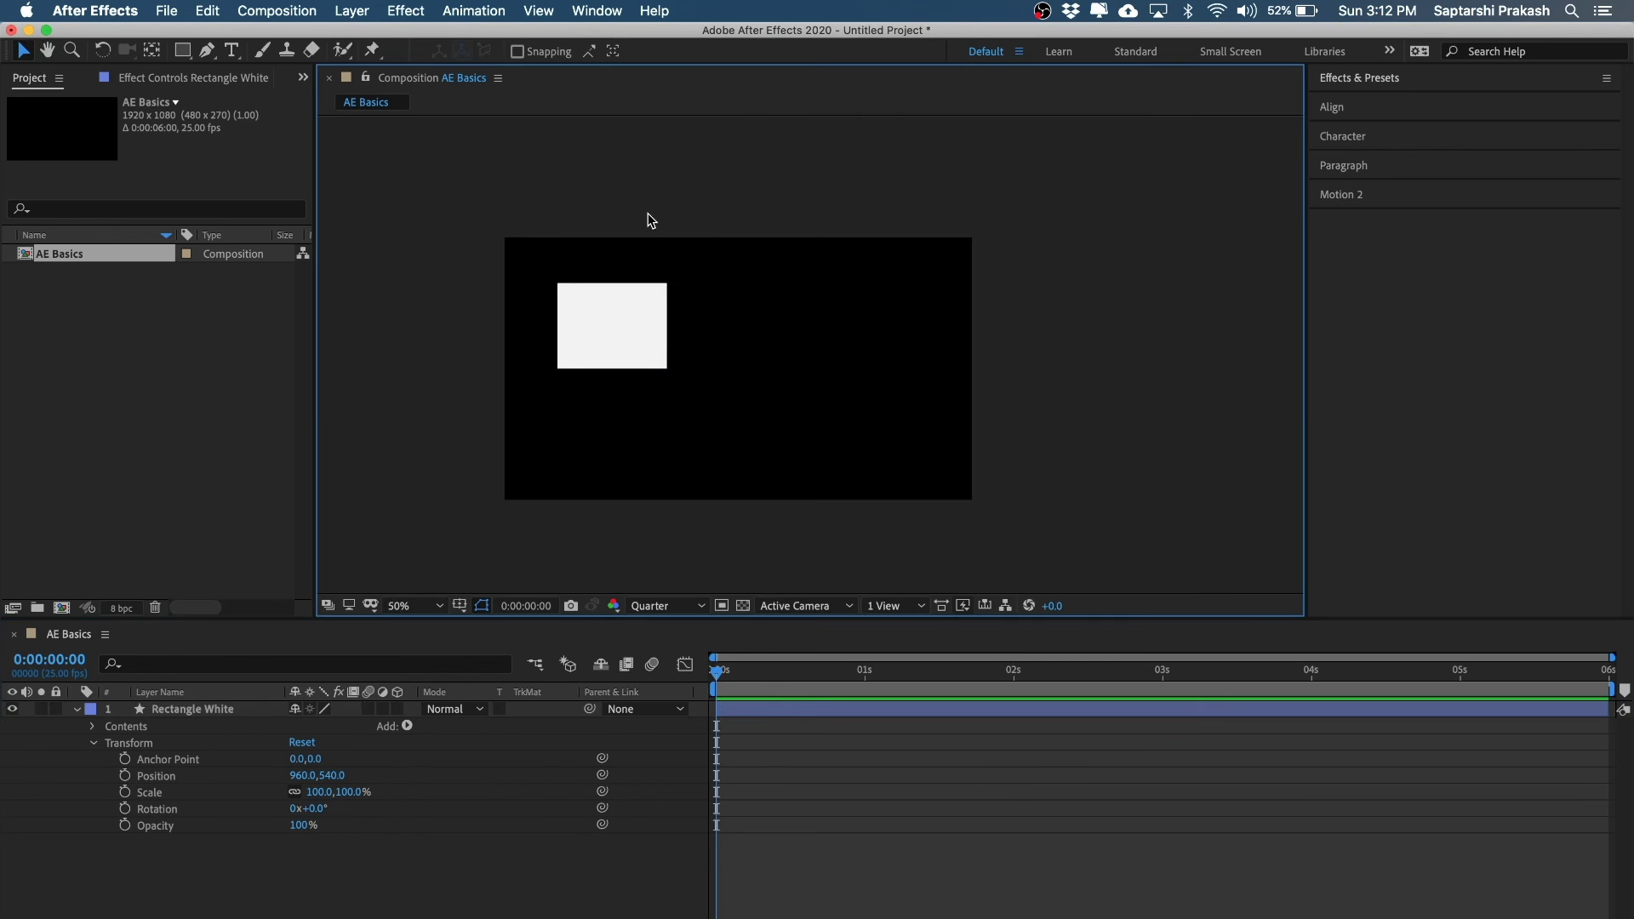
- Enable keyframing for the Rectangle White layer's Rotation at 0:00:00:00 and bring the start of the timeline into view
left_click(620, 320)
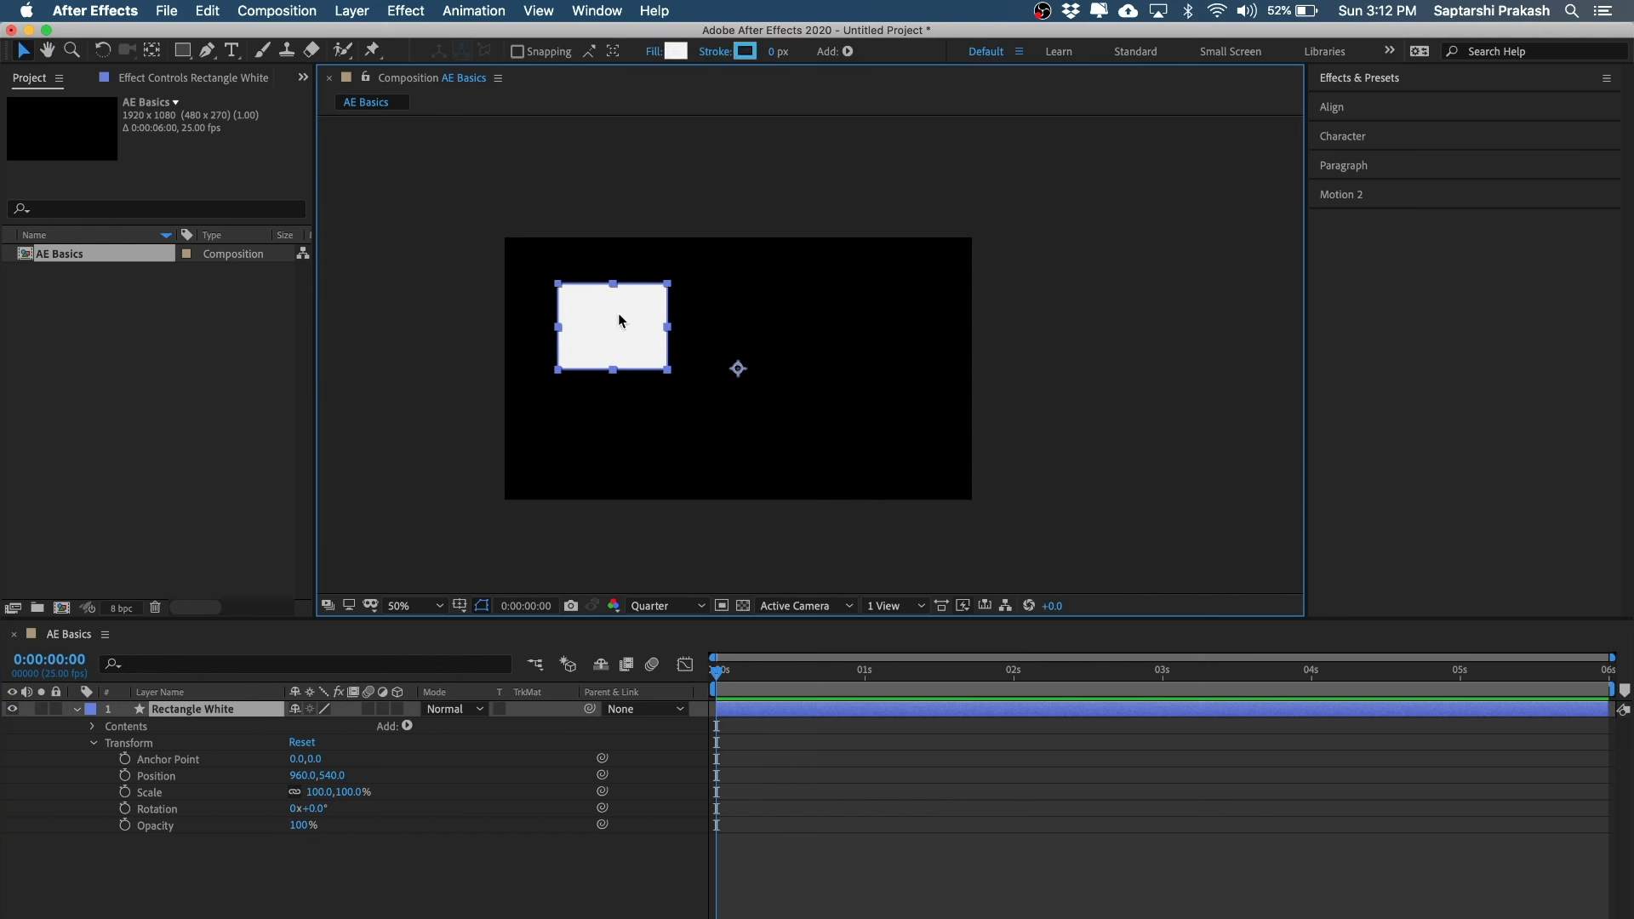
left_click(158, 809)
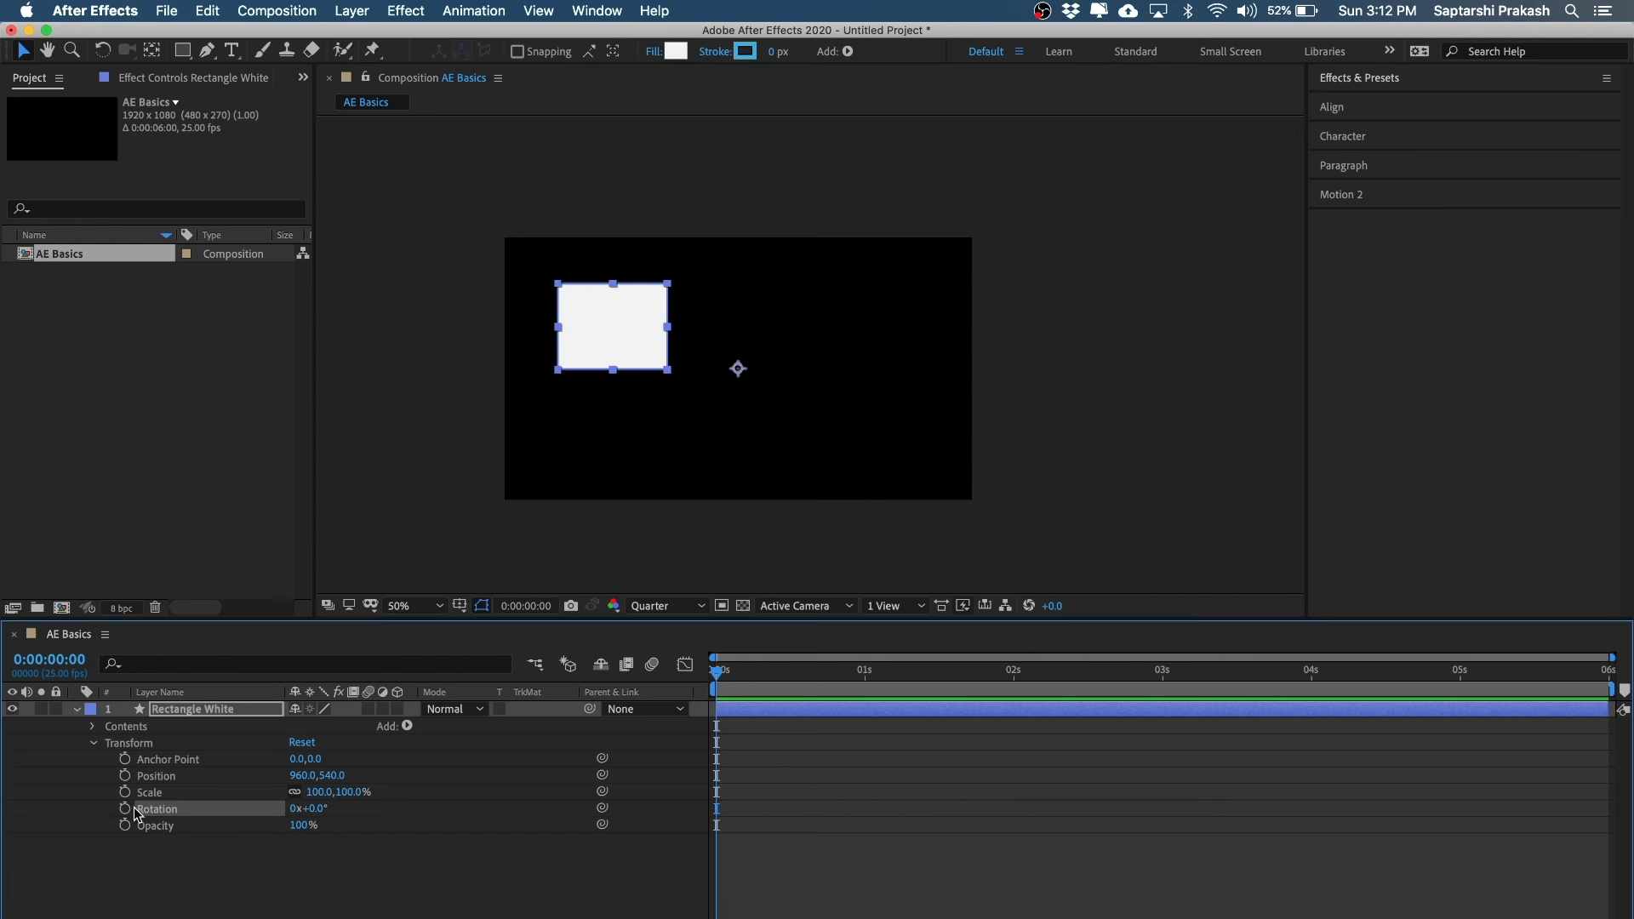
key("semicolon")
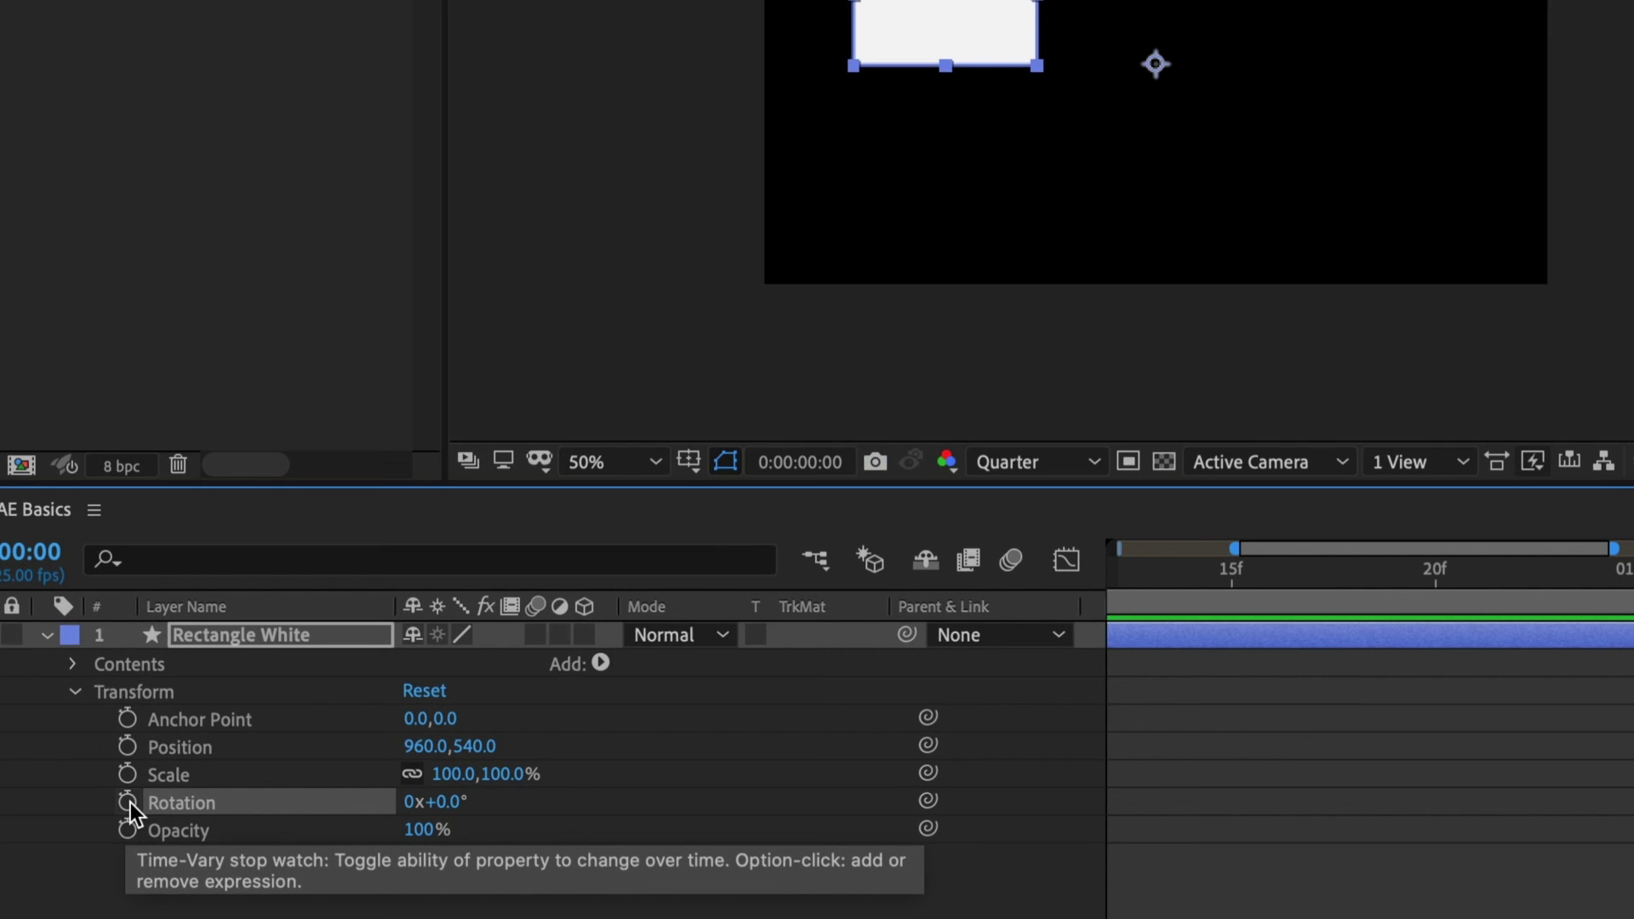
left_click(127, 802)
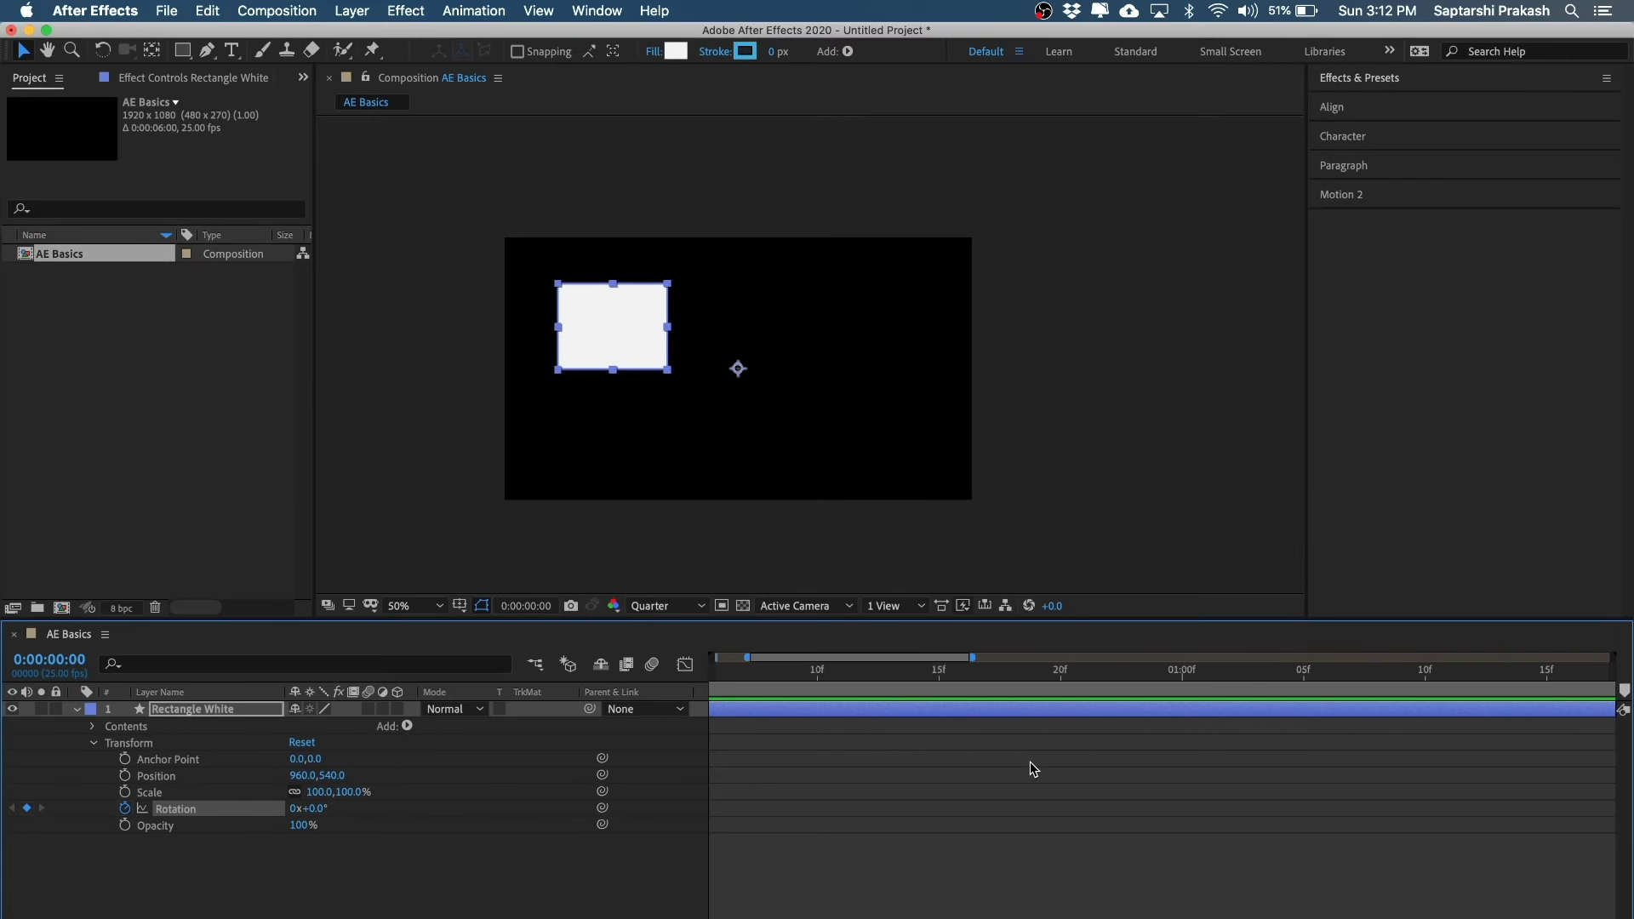
scroll(1030, 762, "left", 3)
left_click(804, 834)
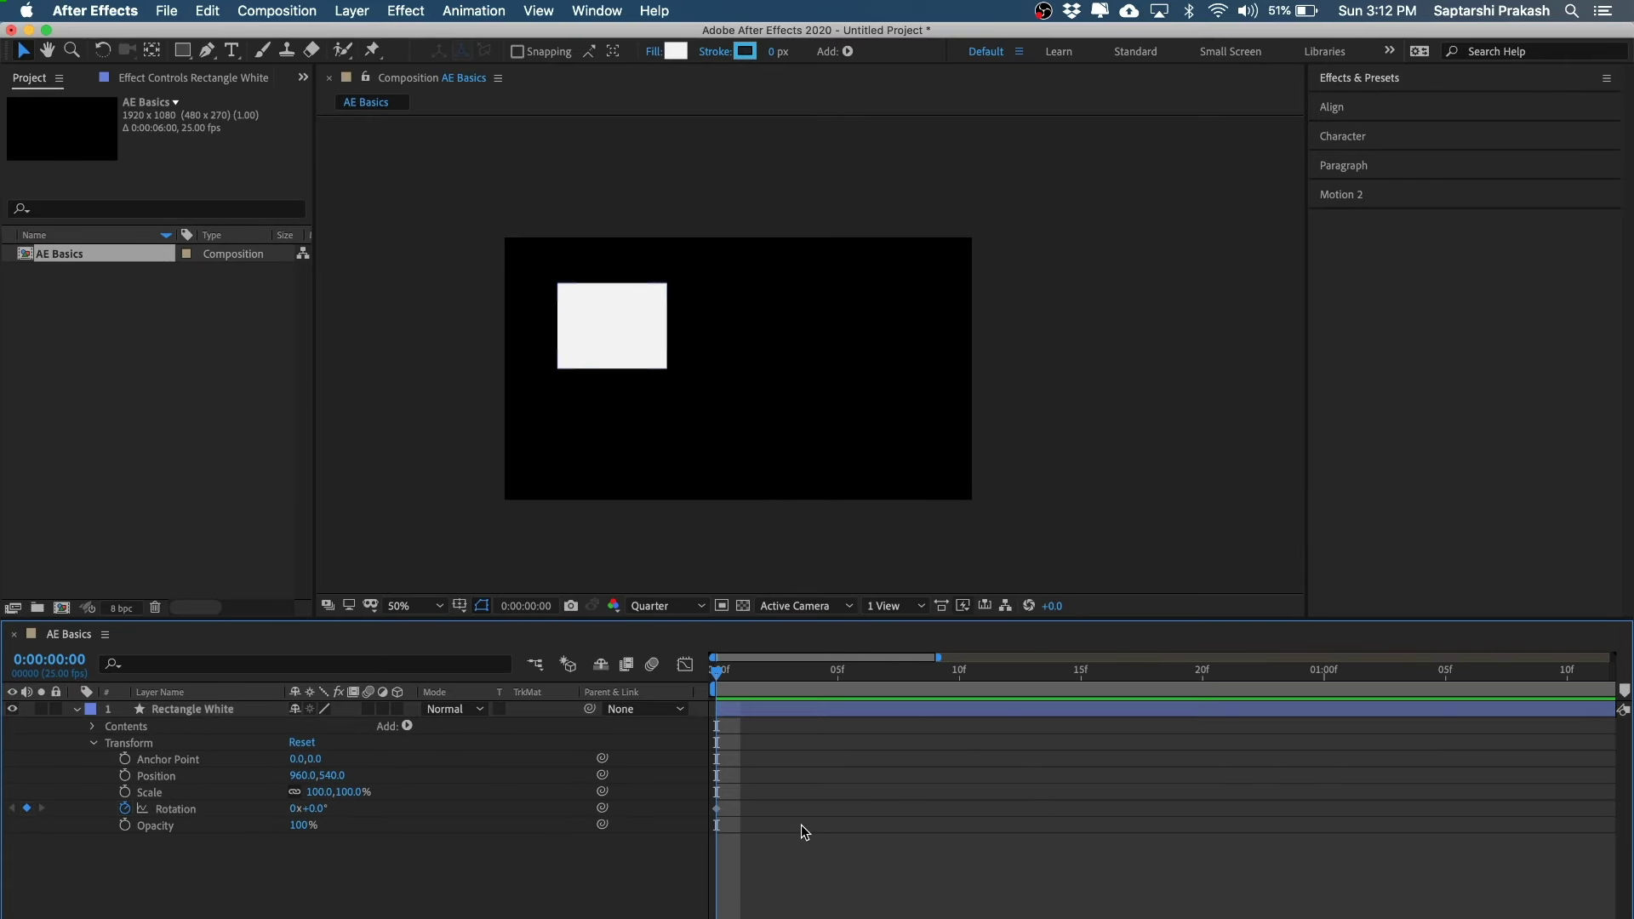
- Turn Rotation keyframing off and on again at the start of the timeline, and select the keyframe
left_click(125, 808)
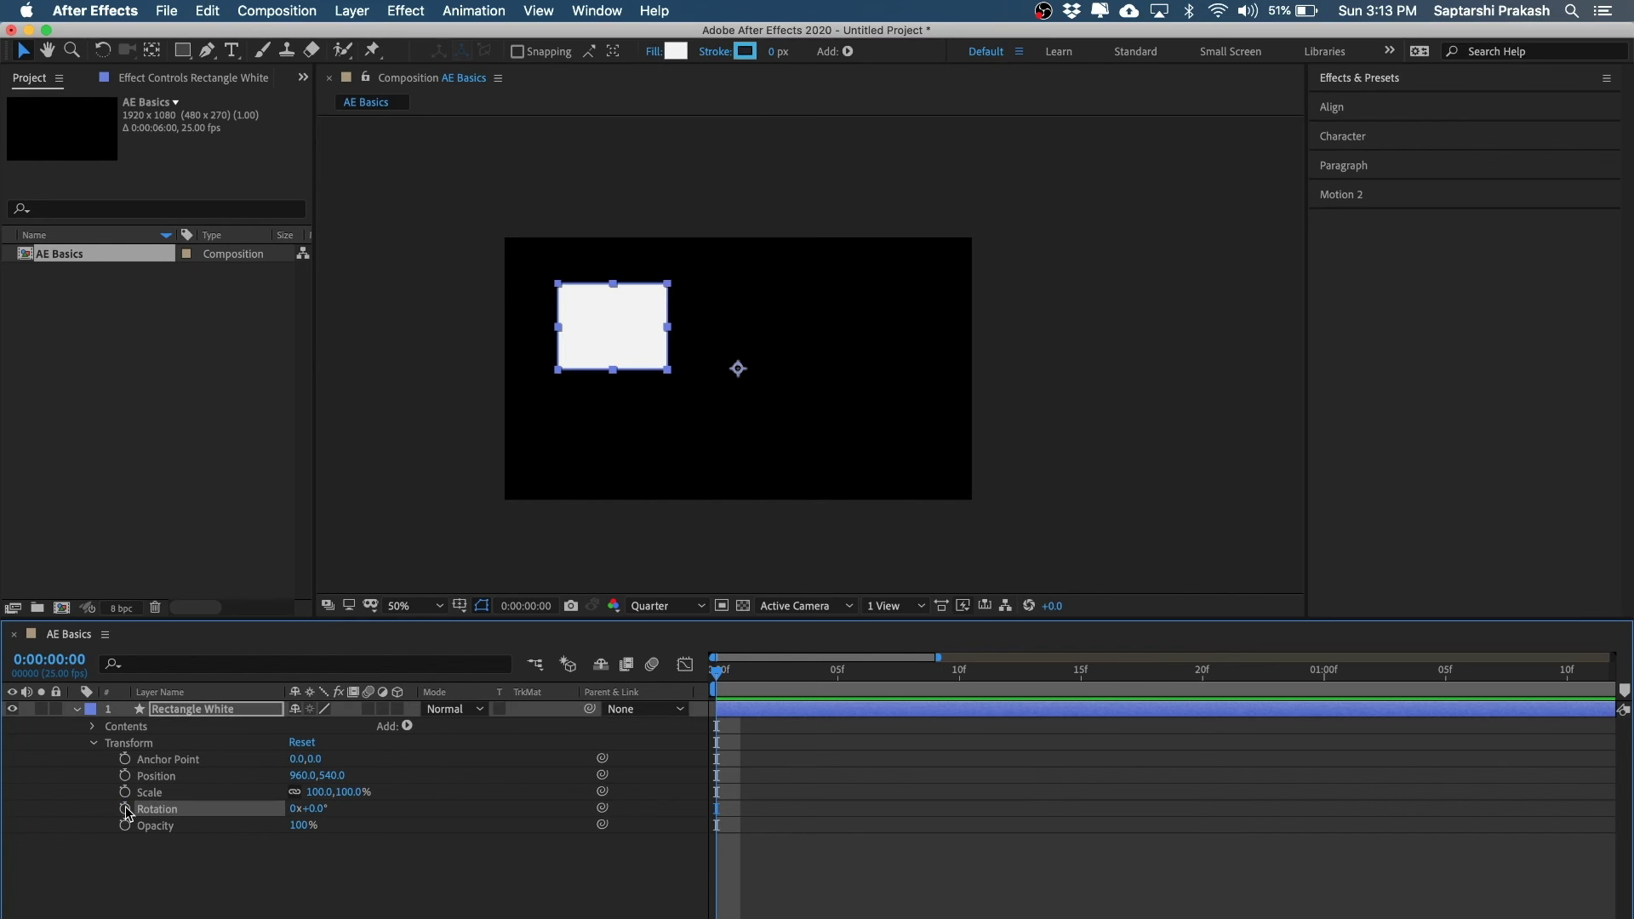
left_click(125, 807)
left_click_drag(771, 790, 705, 825)
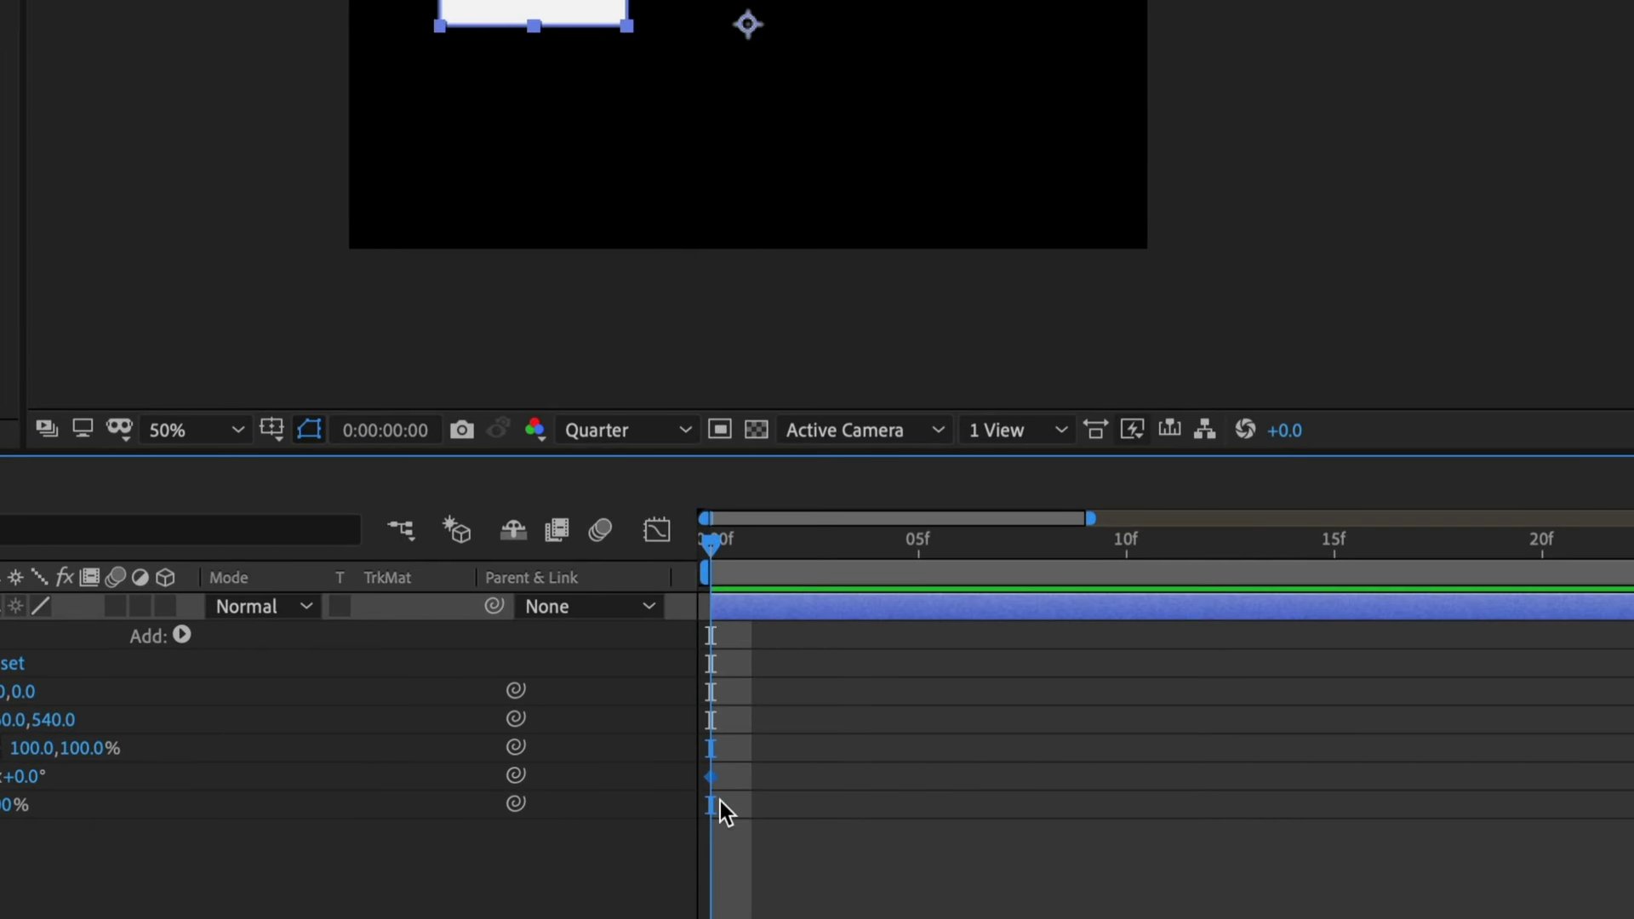
- Inspect the Rotation keyframe by moving the current time indicator to frame 7, returning it to the start, and reselecting the keyframe
left_click_drag(719, 550, 1004, 551)
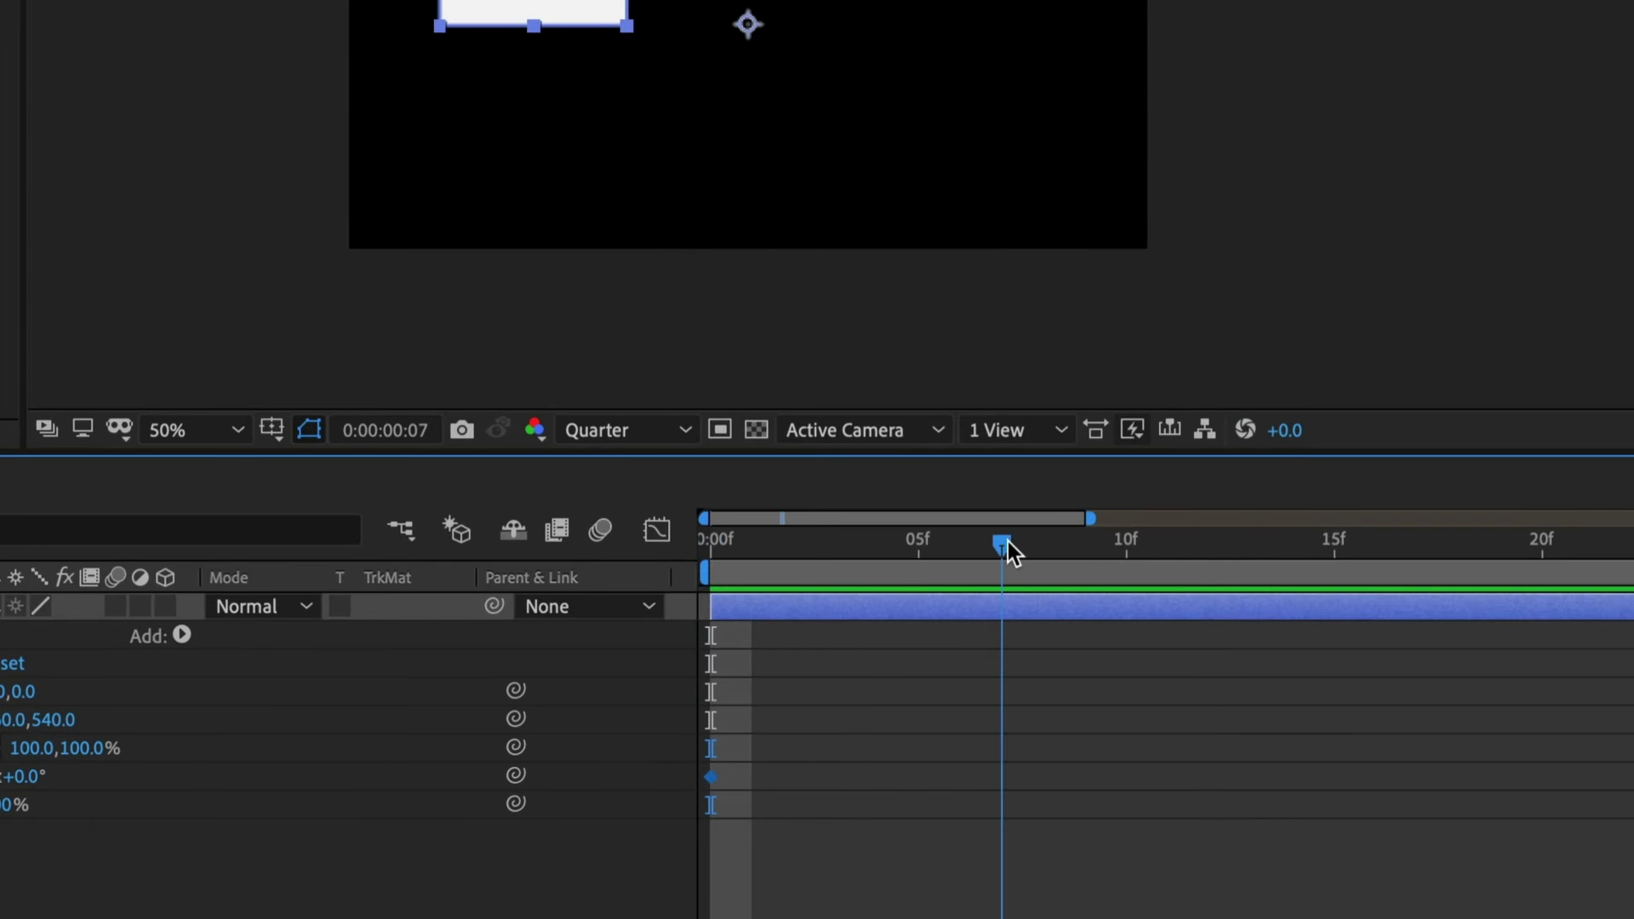
left_click(852, 840)
left_click_drag(746, 746, 672, 791)
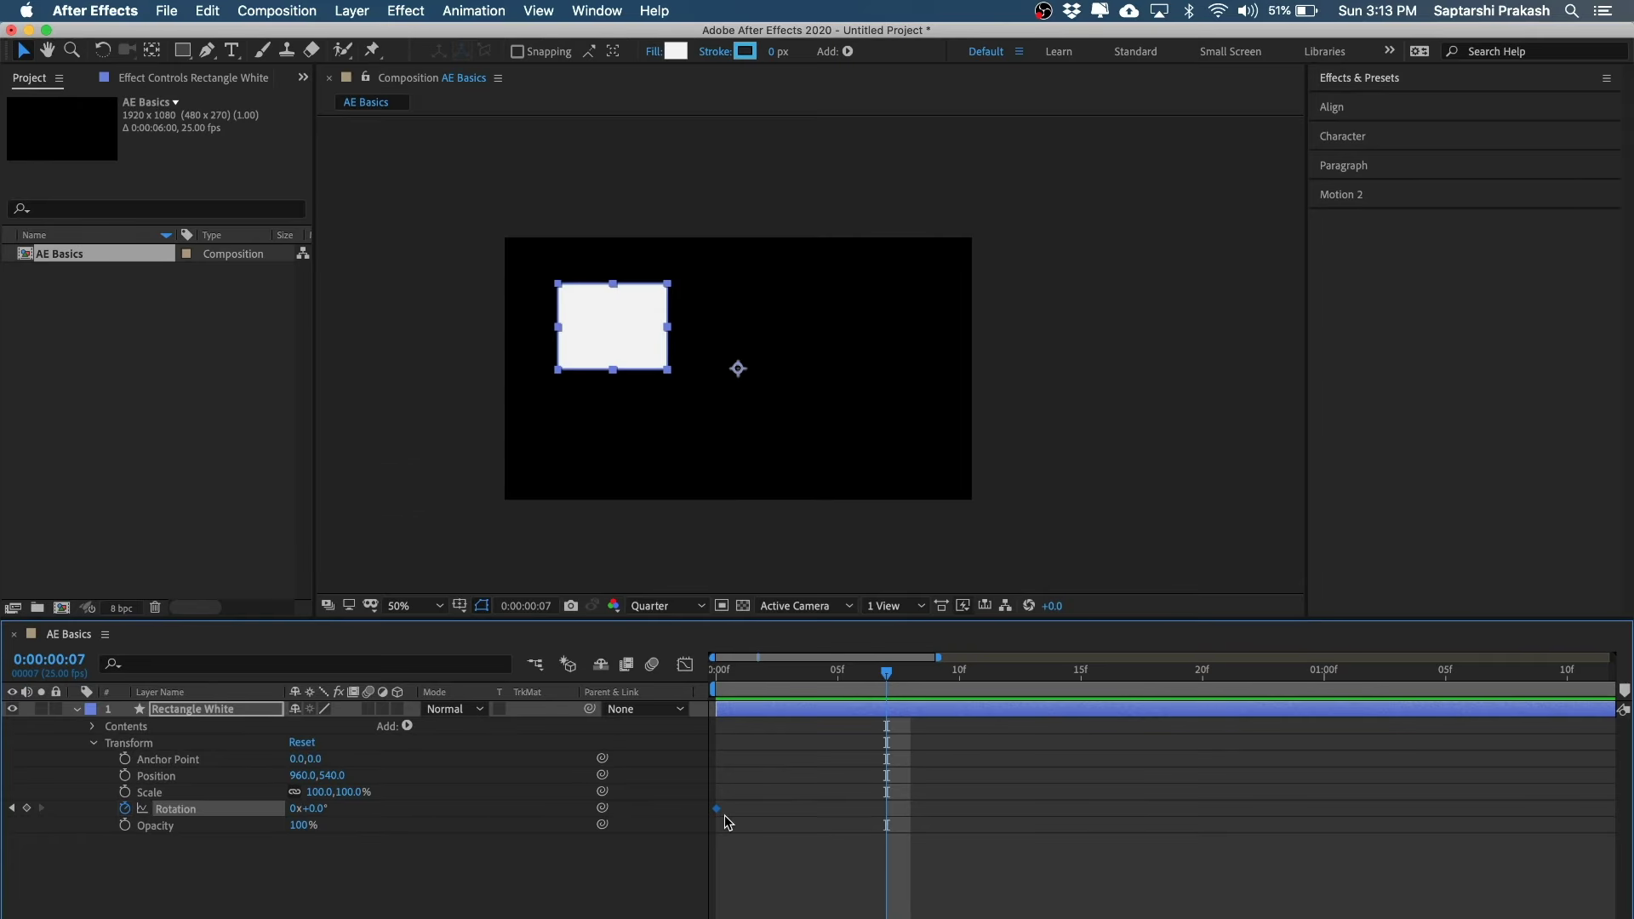
left_click(719, 670)
left_click(808, 880)
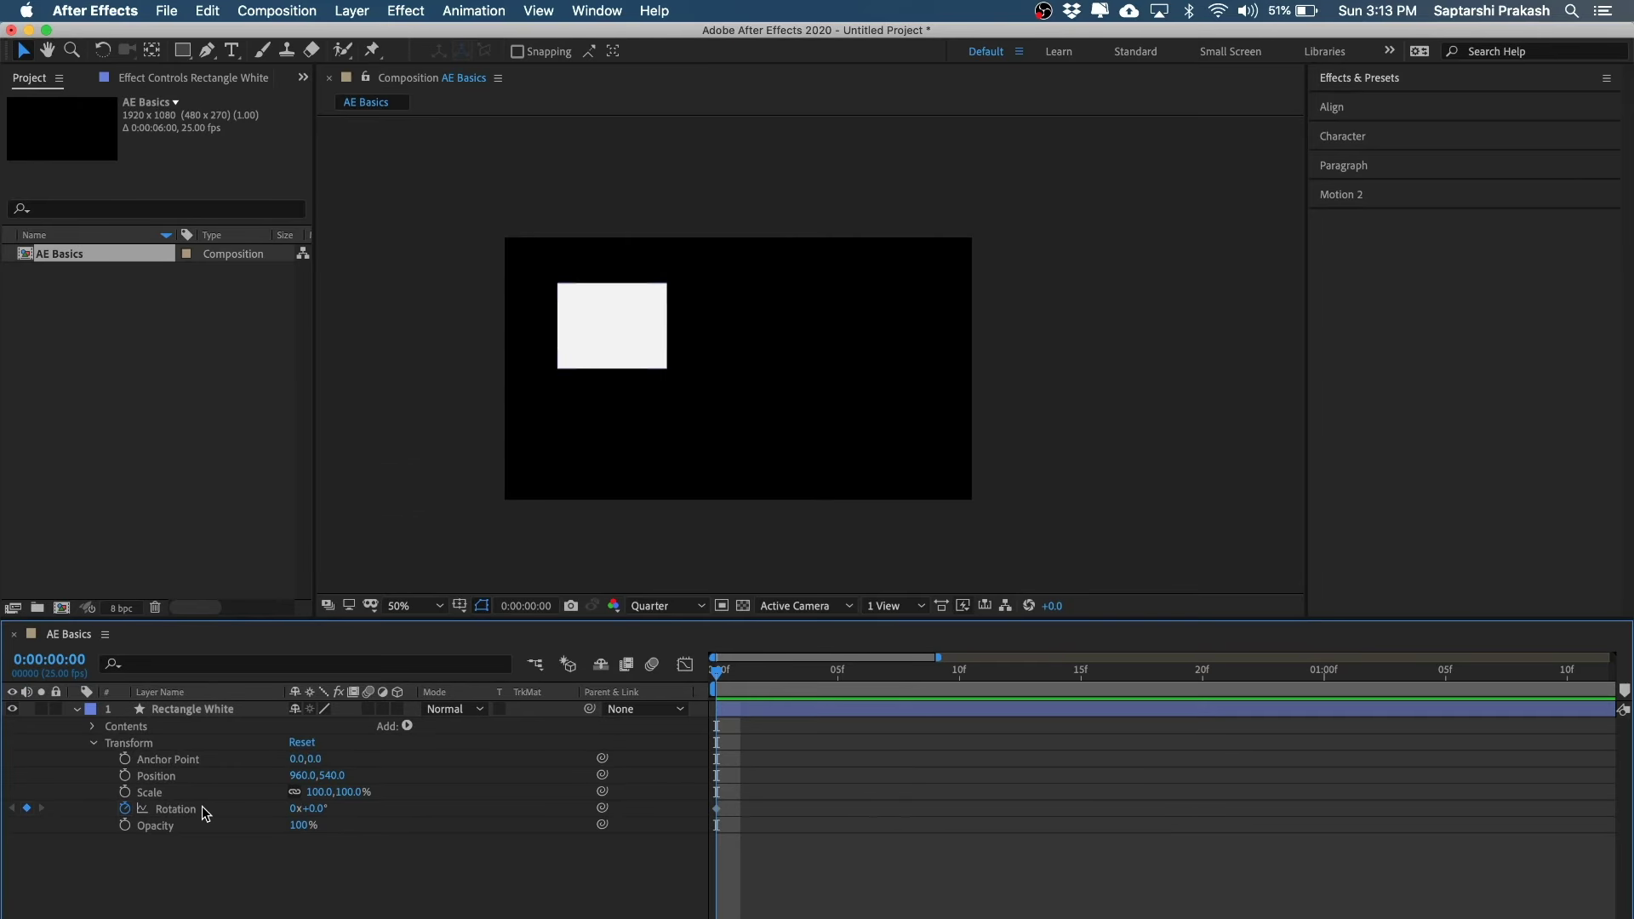
left_click(174, 809)
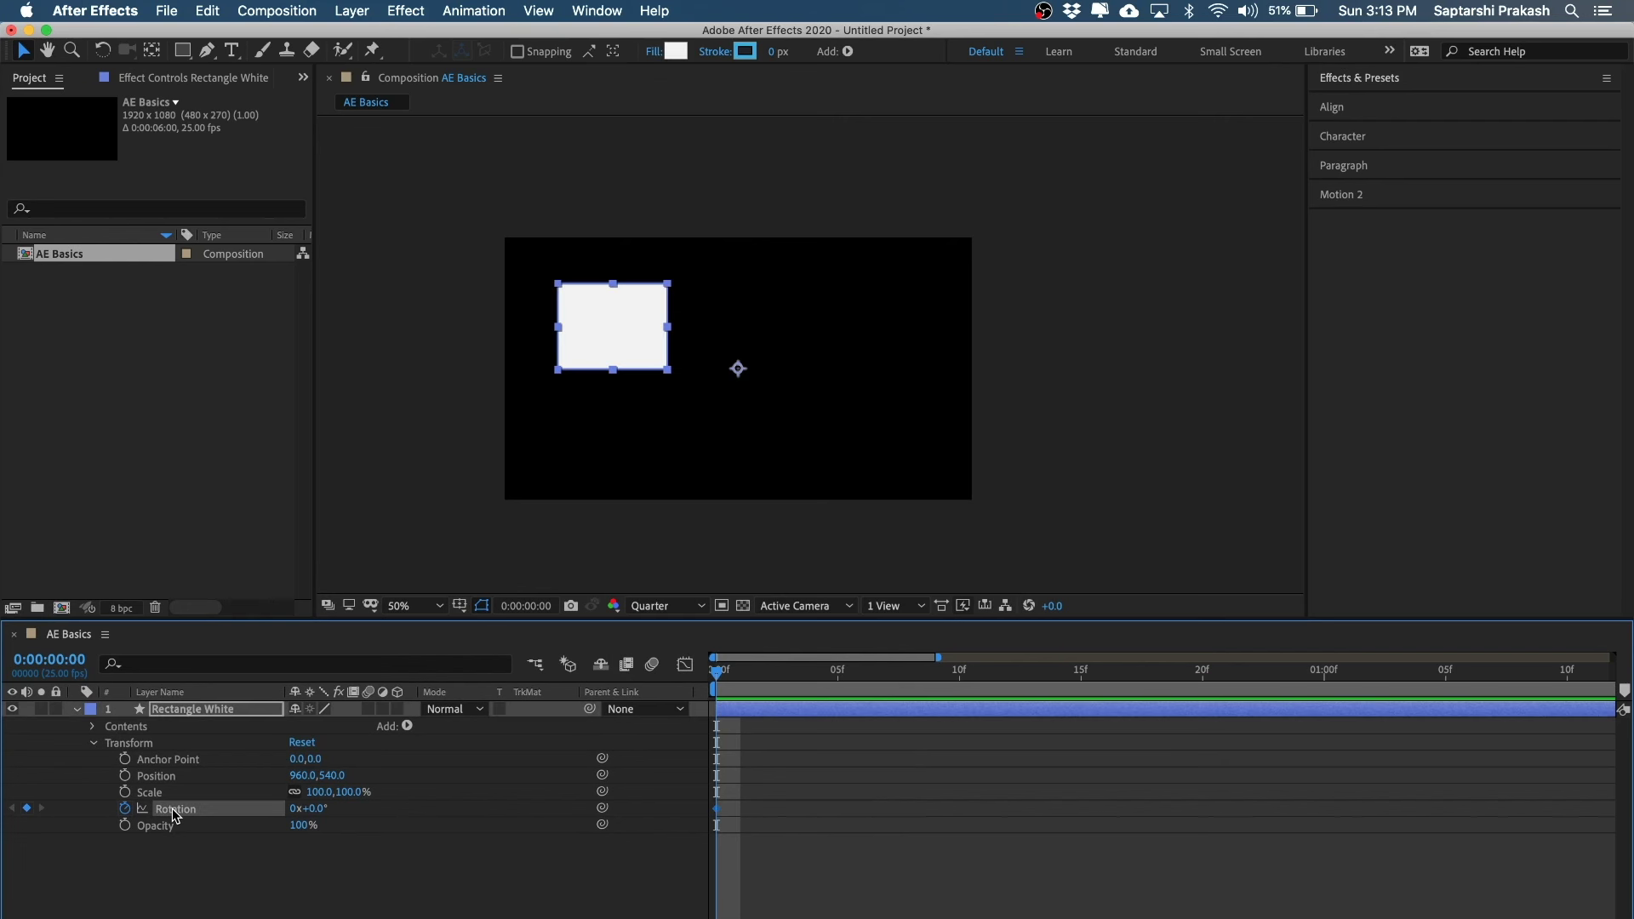
left_click_drag(766, 794, 689, 851)
left_click(817, 883)
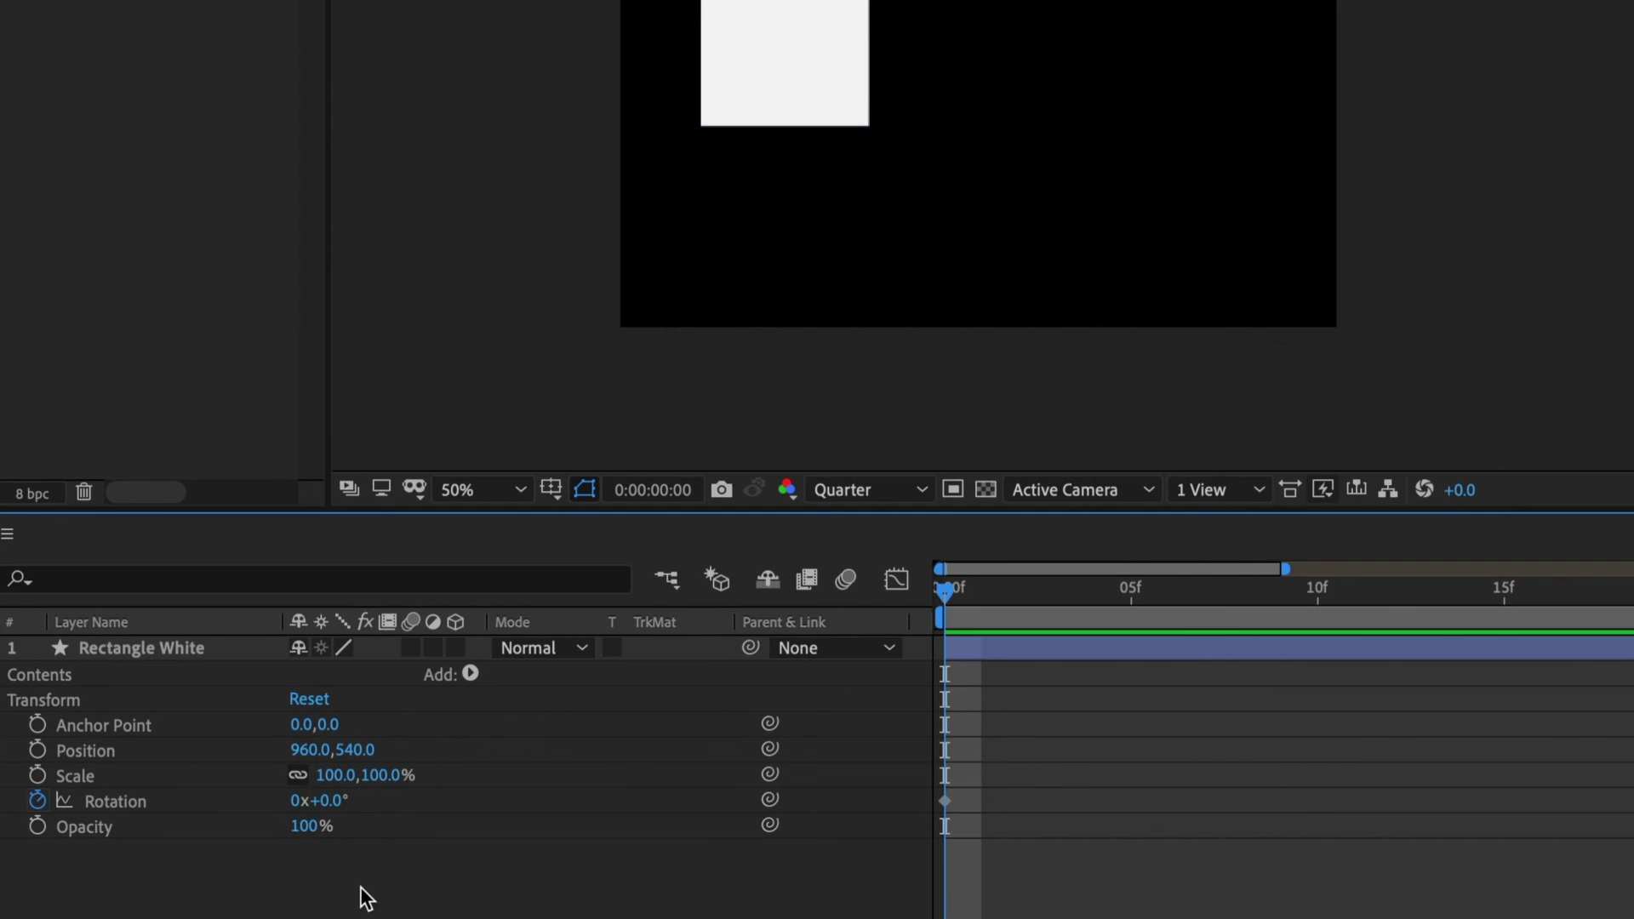
- Examine Rotation's separate revolutions and degrees values by opening each for editing and leaving it as is
left_click(299, 801)
left_click(373, 903)
left_click(328, 802)
left_click(390, 916)
left_click(295, 804)
left_click(357, 904)
left_click(297, 805)
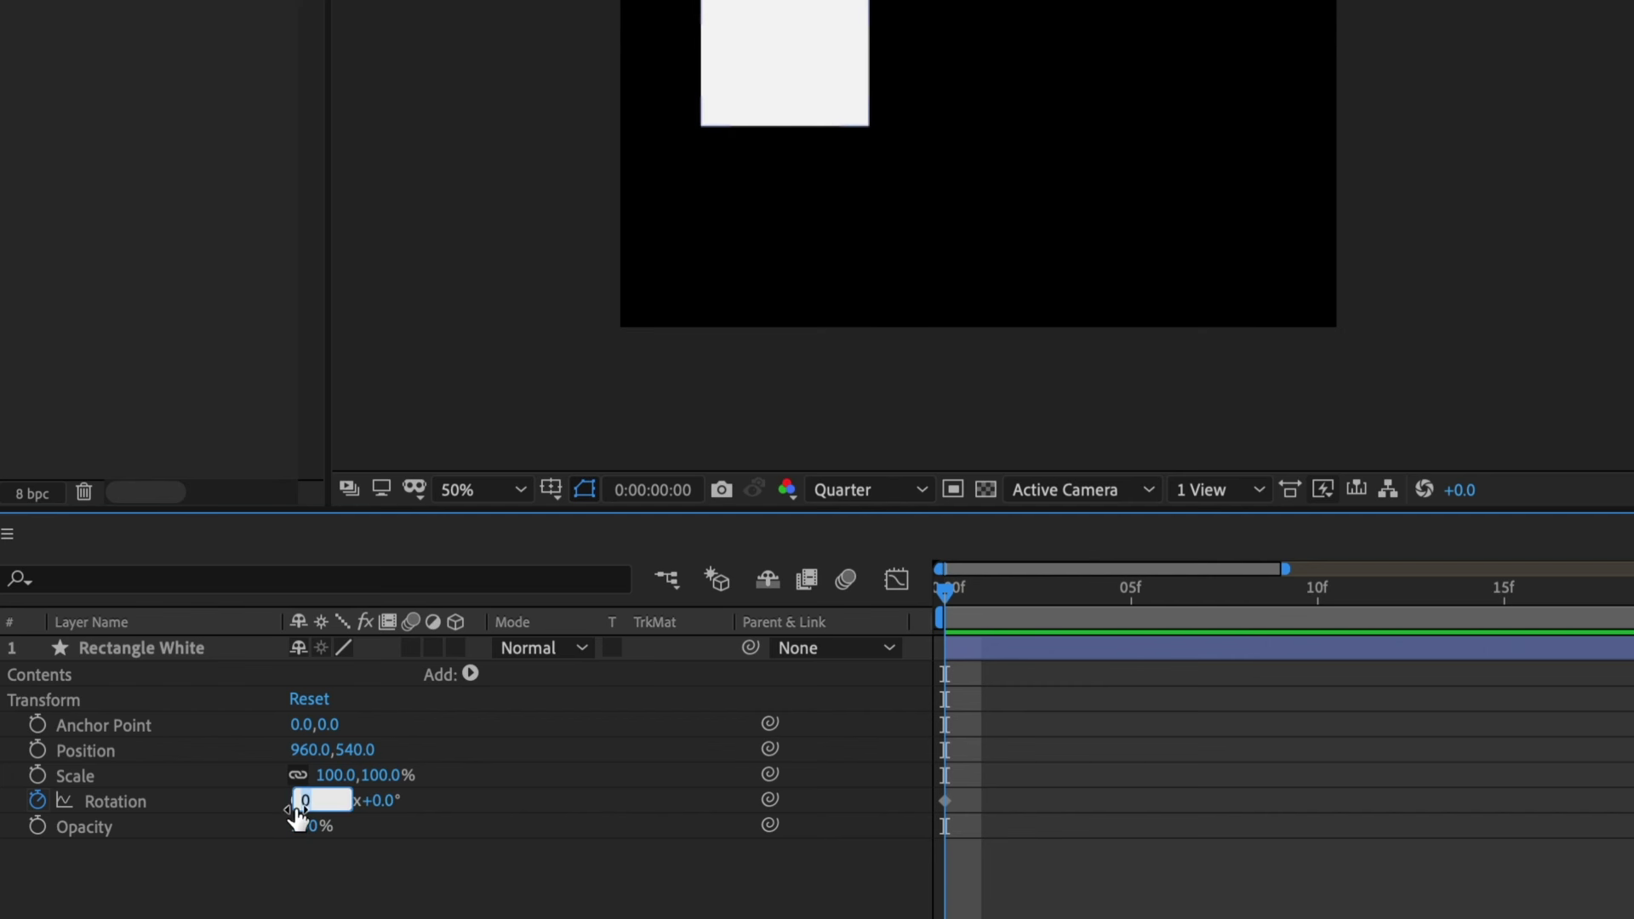
left_click(366, 901)
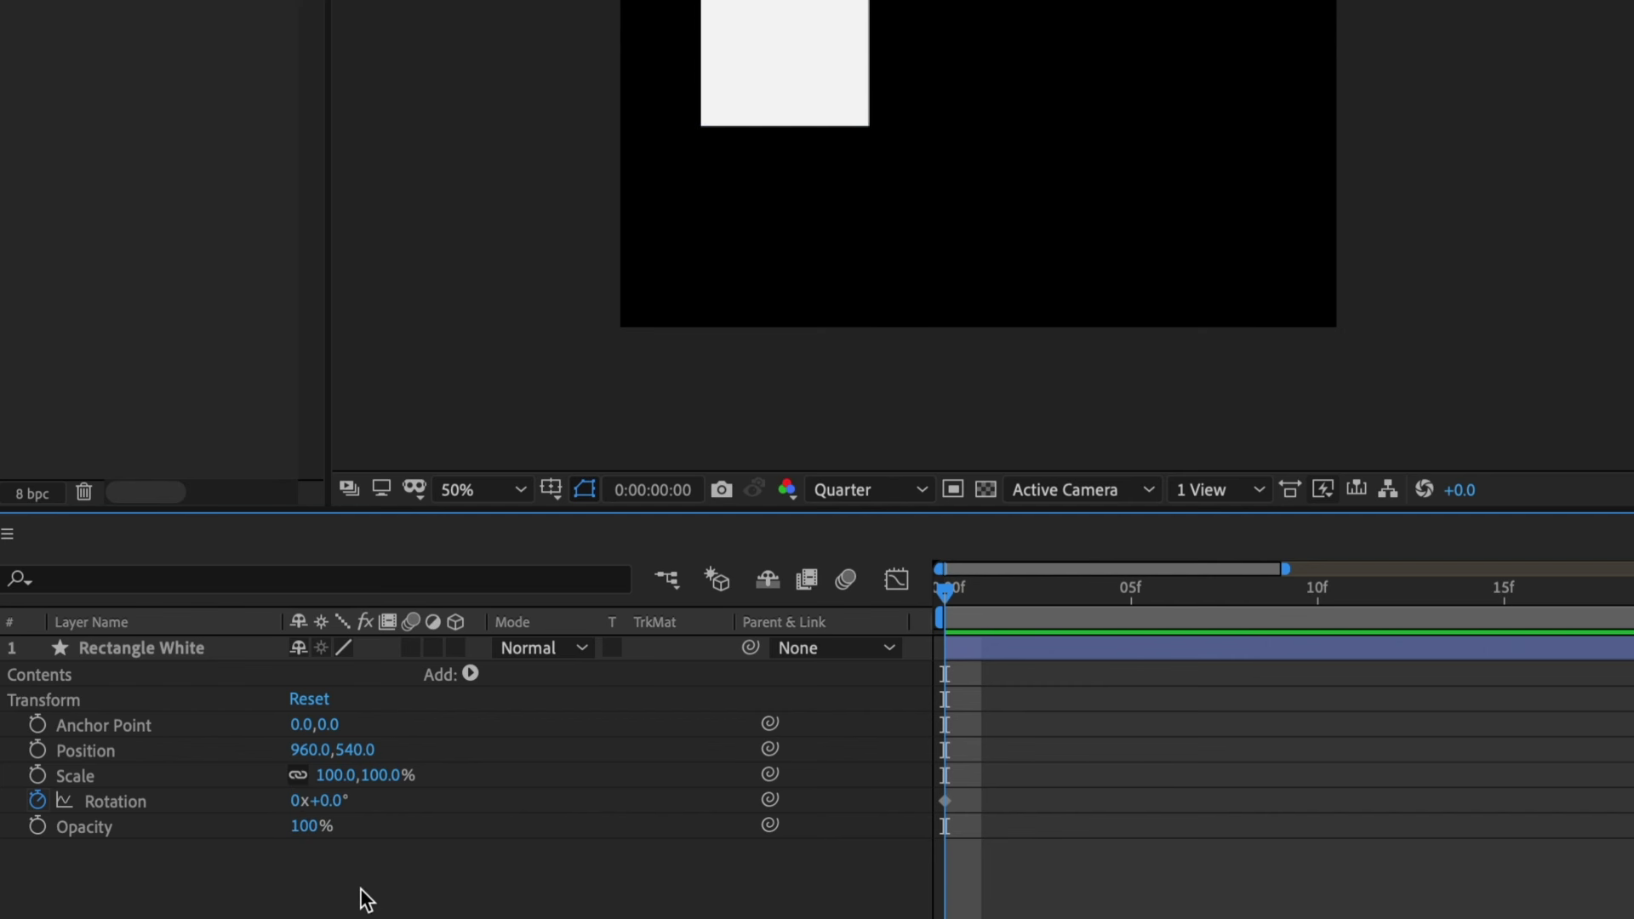
left_click(328, 801)
key("Return")
- Set the rectangle's Rotation to 1 revolution plus 30 degrees at the first frame
left_click(298, 803)
type("1")
key("Return")
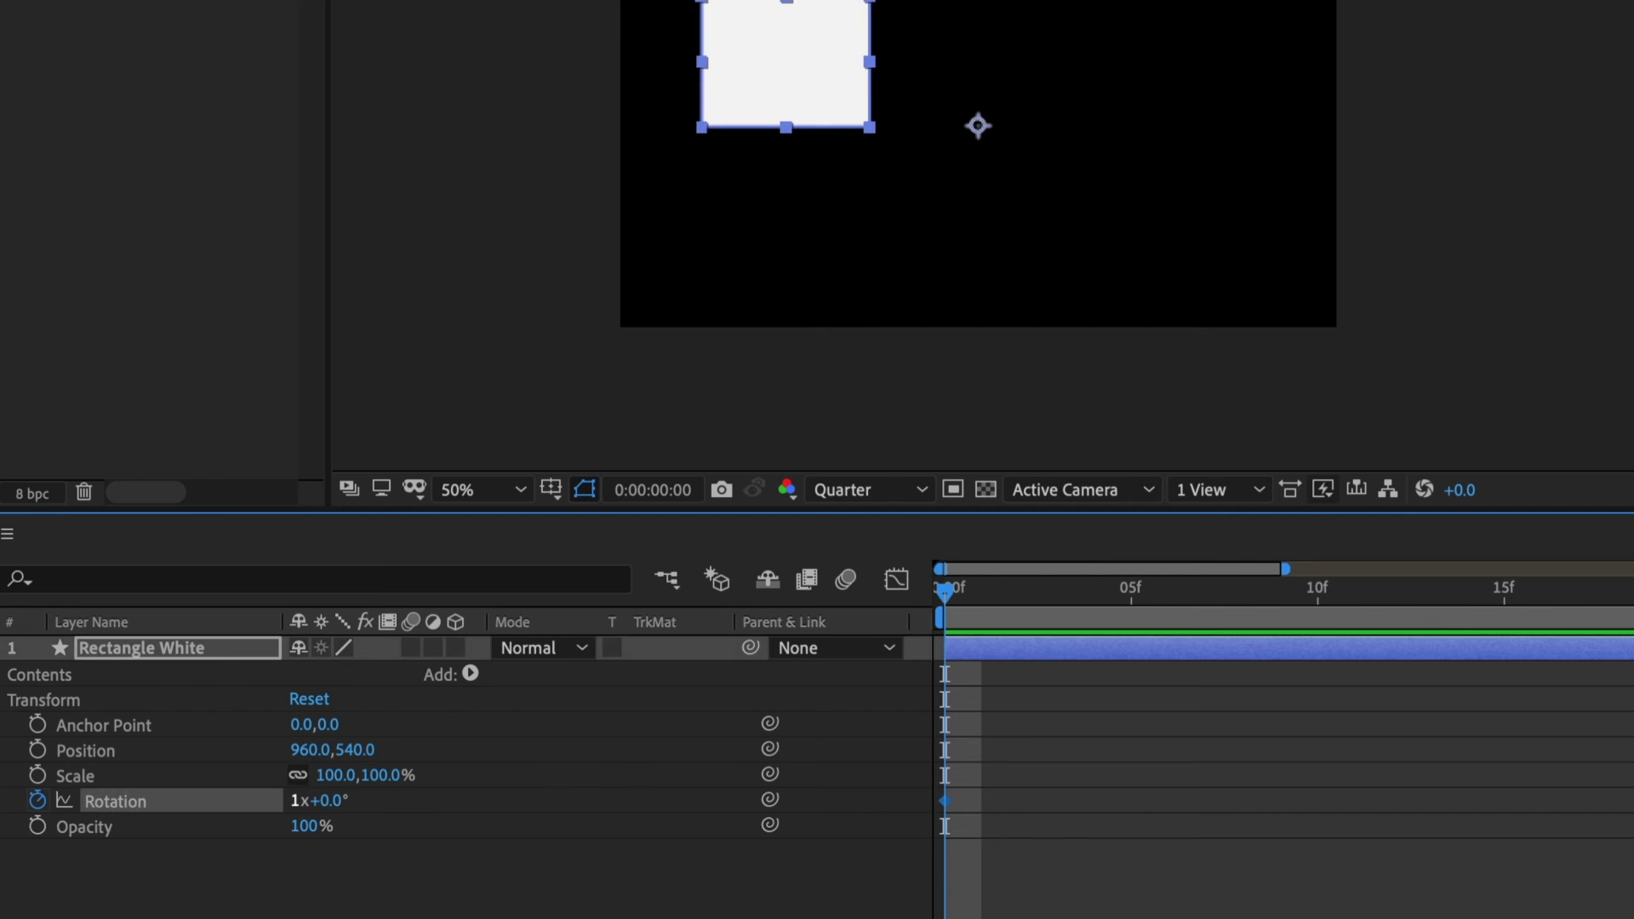
left_click(329, 803)
type("30")
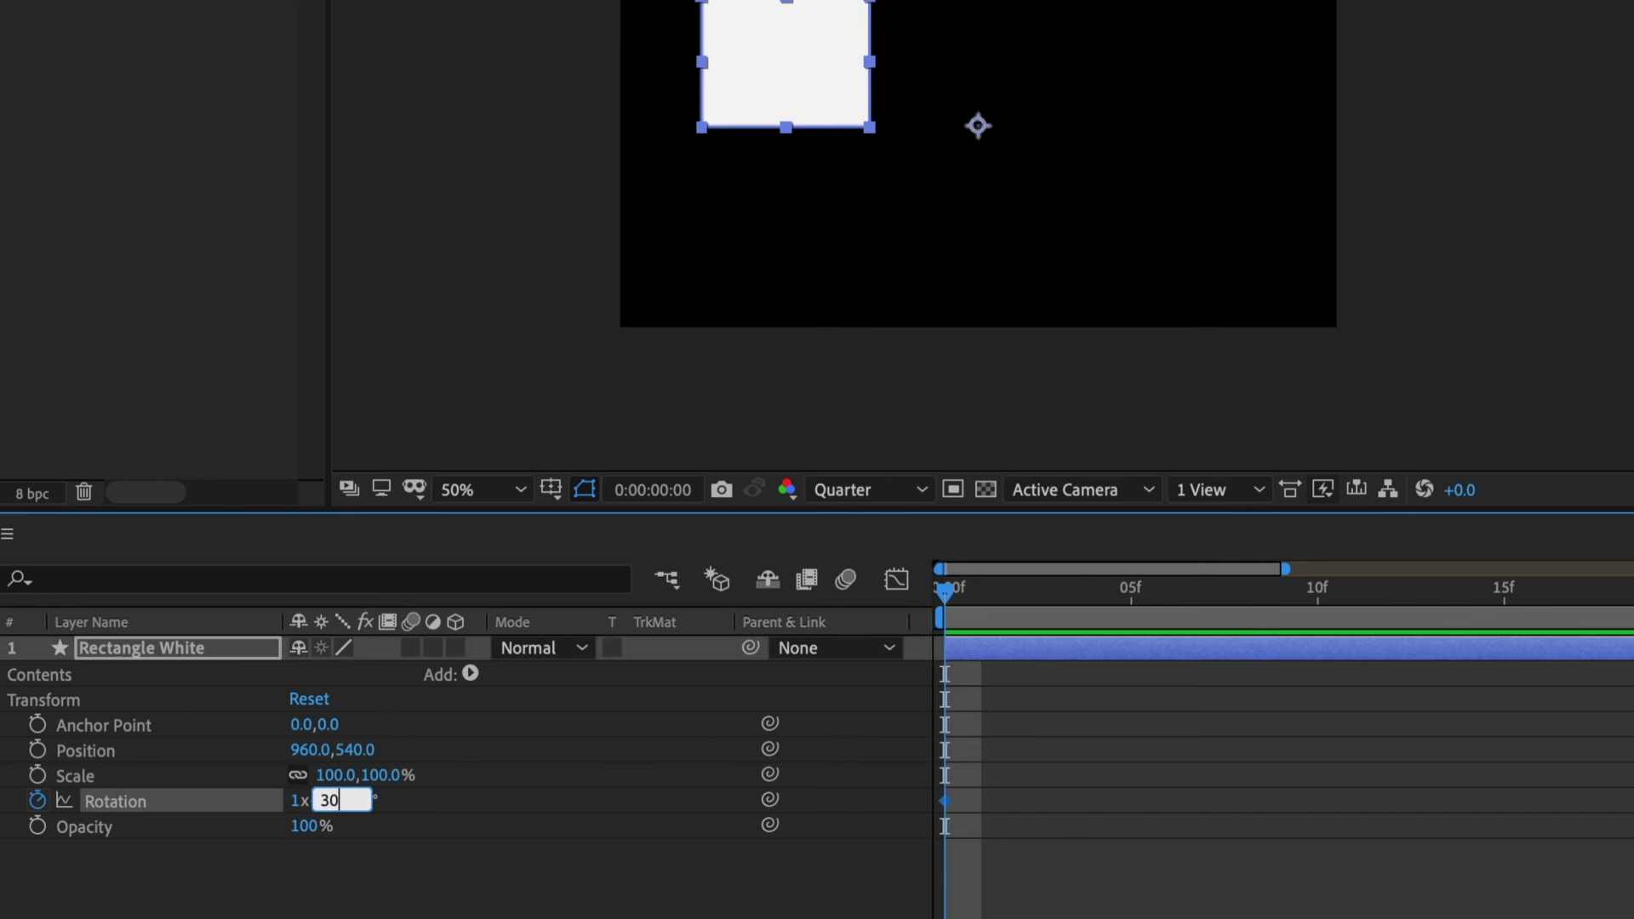
key("Return")
left_click(426, 909)
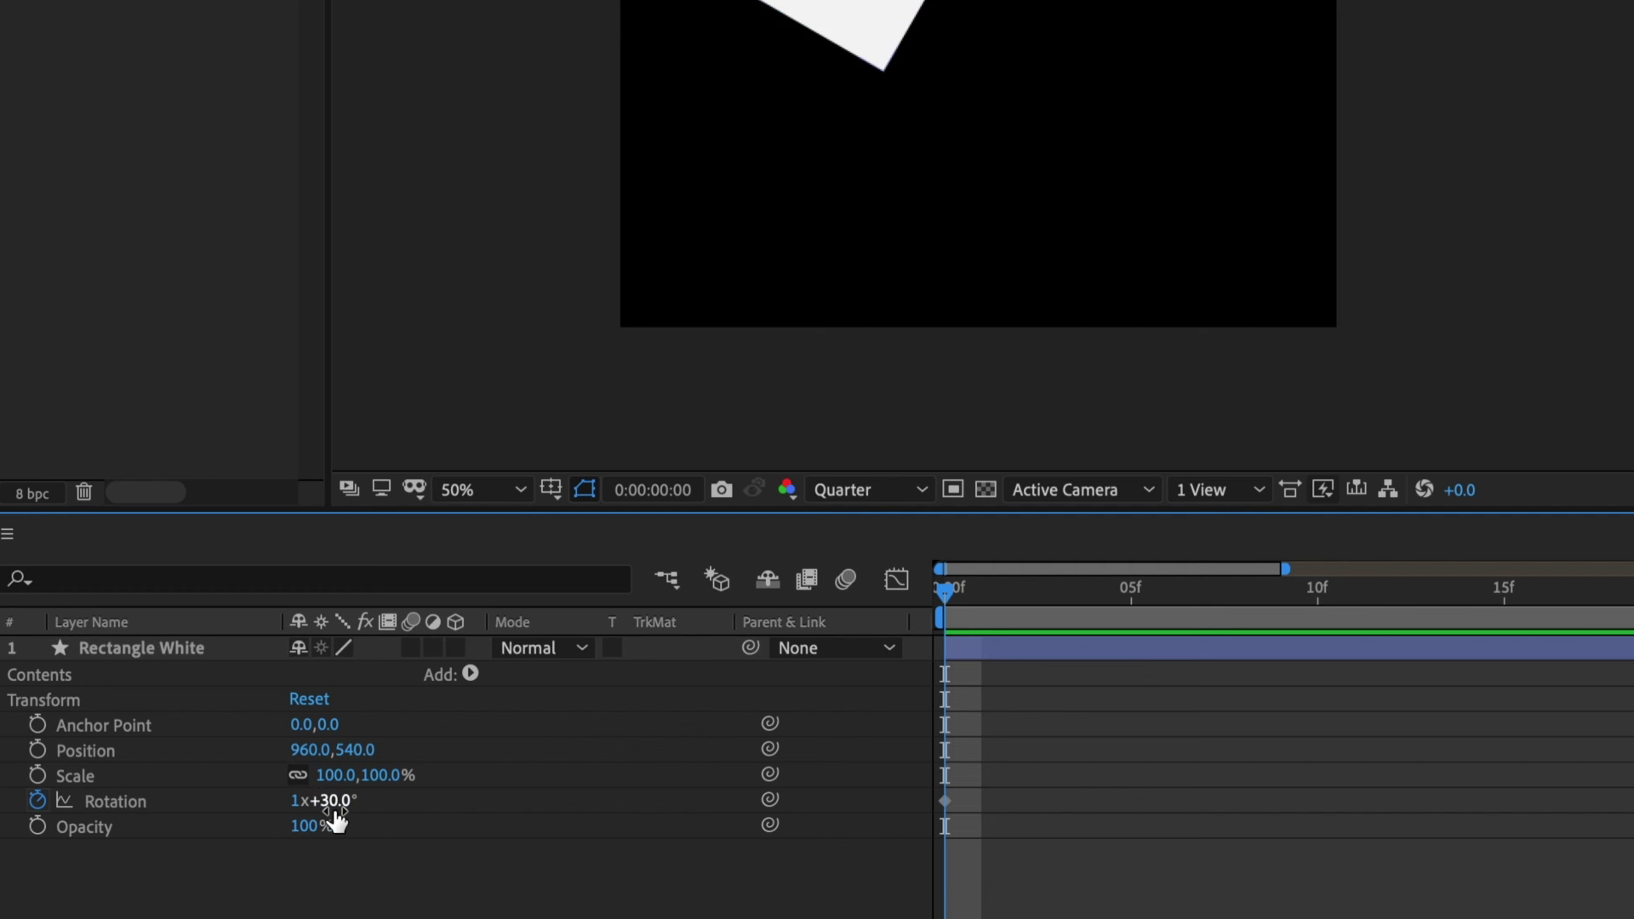
- Reset the rectangle's Rotation to 0 revolutions and 0 degrees, and reduce the composition view to 25%
left_click(299, 802)
type("0")
key("Return")
left_click(332, 800)
type("0")
key("Return")
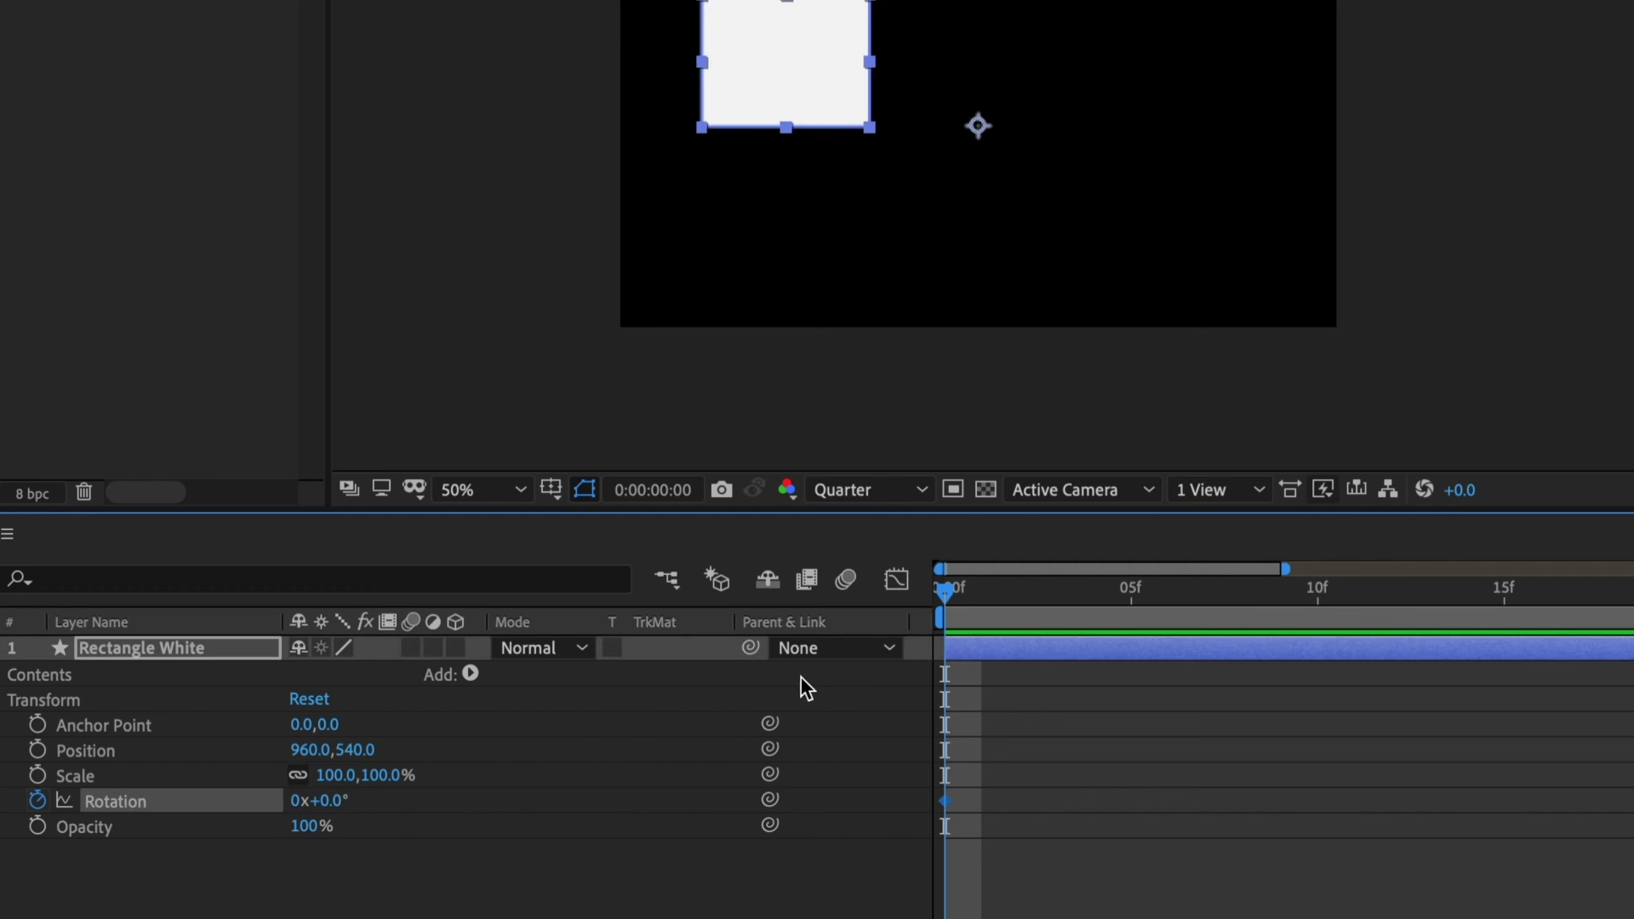
key("comma")
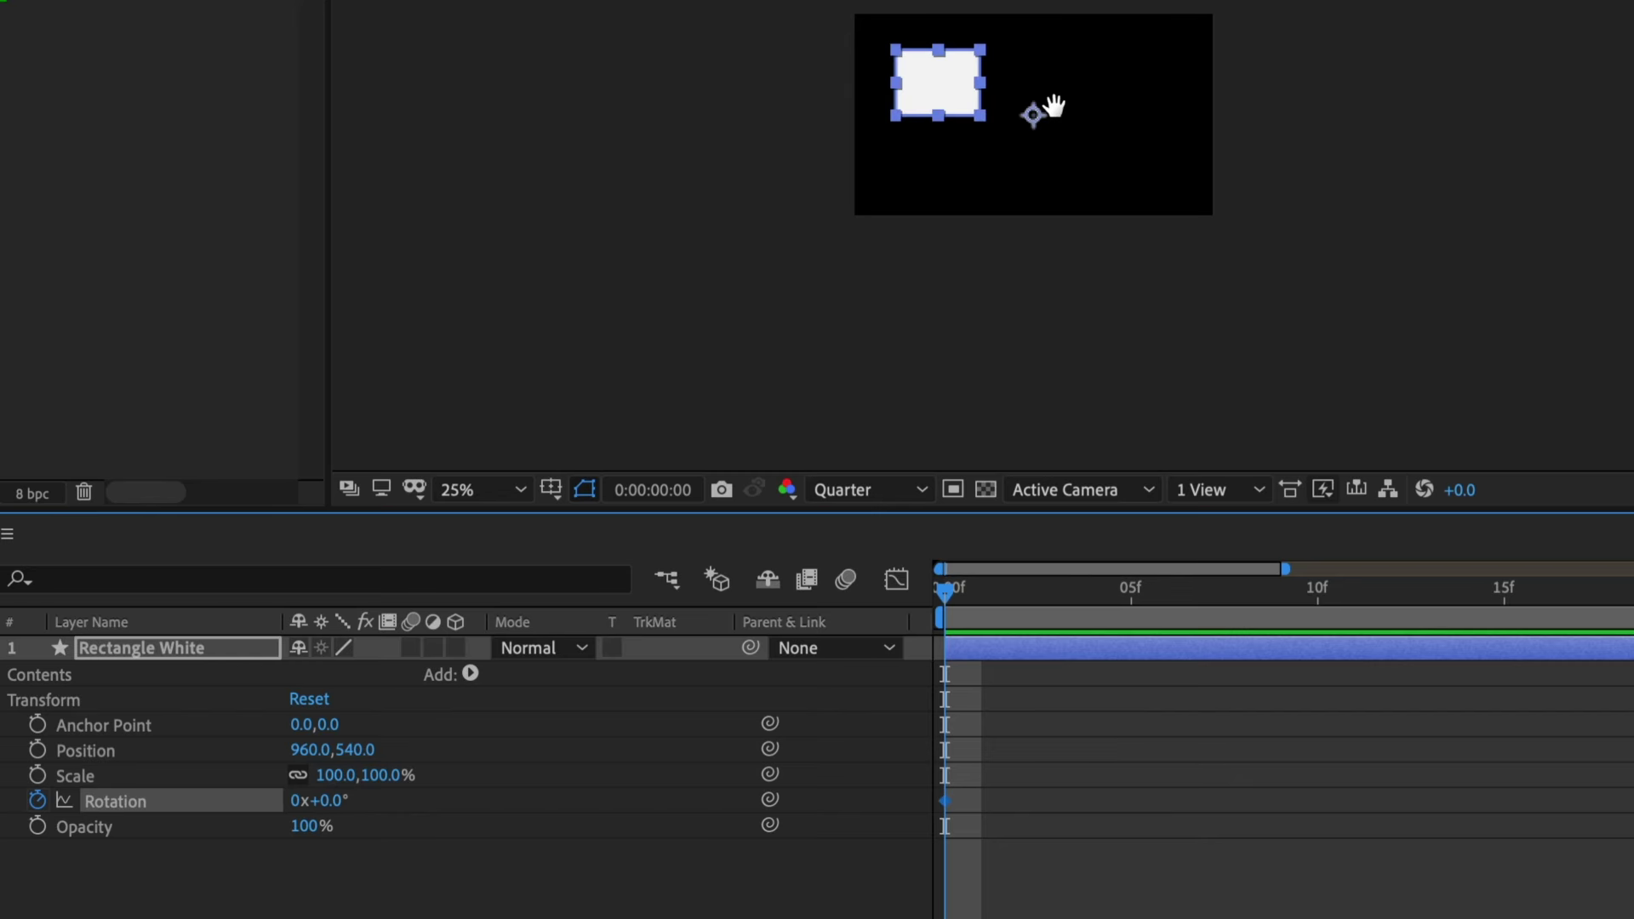
- Add a second Rotation keyframe to the rectangle at 1 second (0:00:01:00)
left_click_drag(1054, 106, 828, 230)
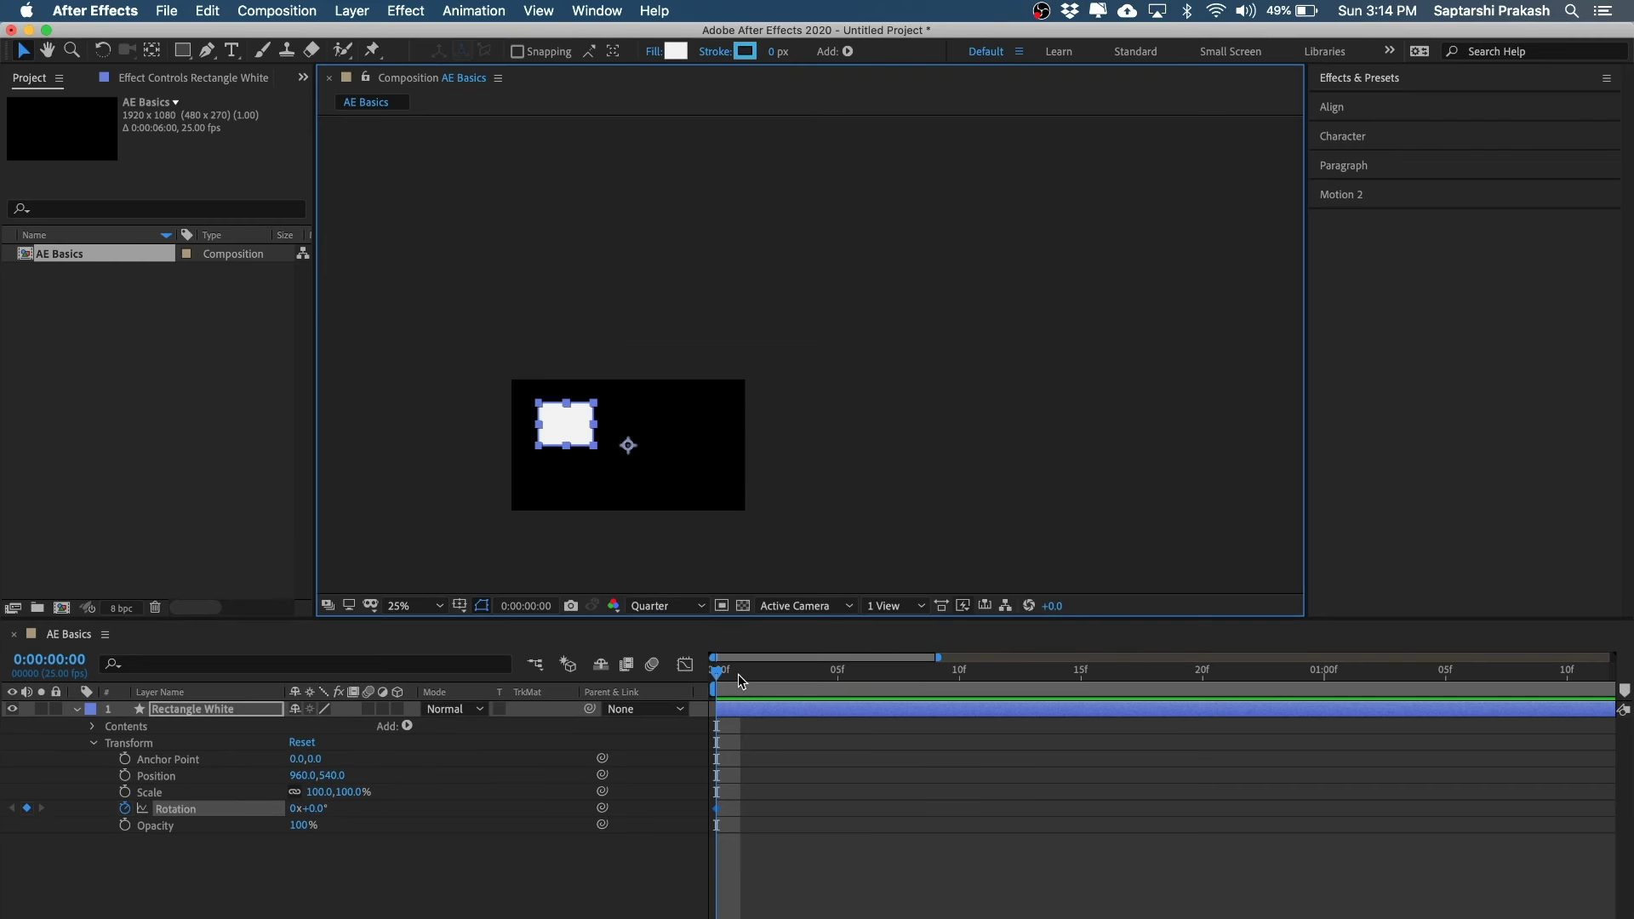
left_click_drag(736, 675, 650, 671)
left_click_drag(747, 680, 923, 742)
scroll(923, 739, "down", 3)
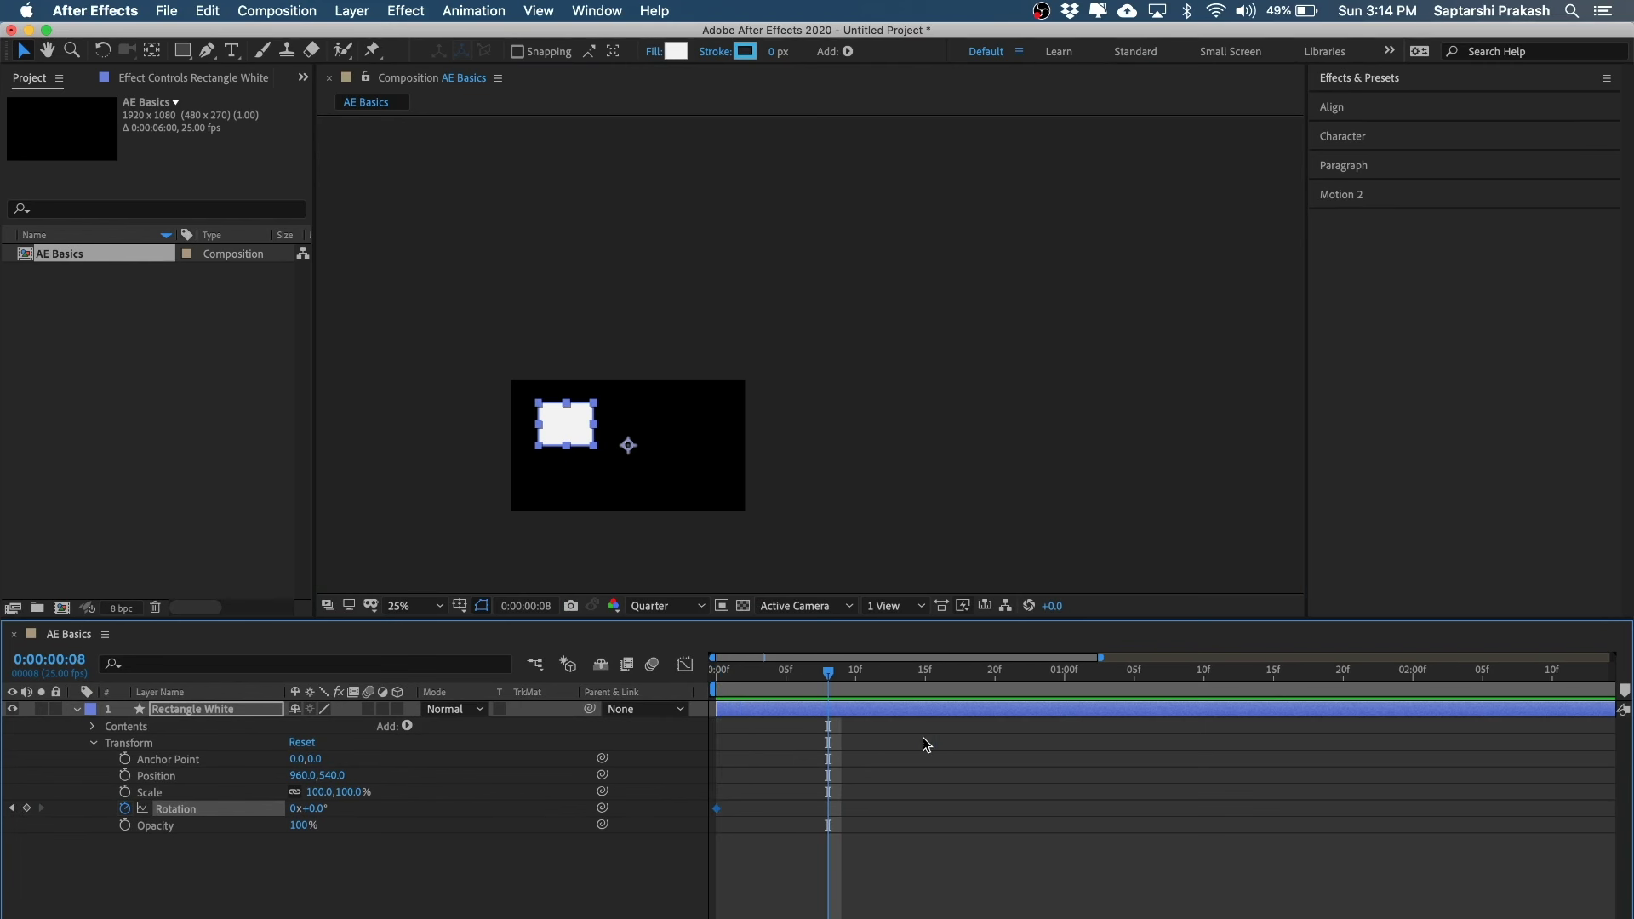
left_click_drag(836, 670, 1066, 693)
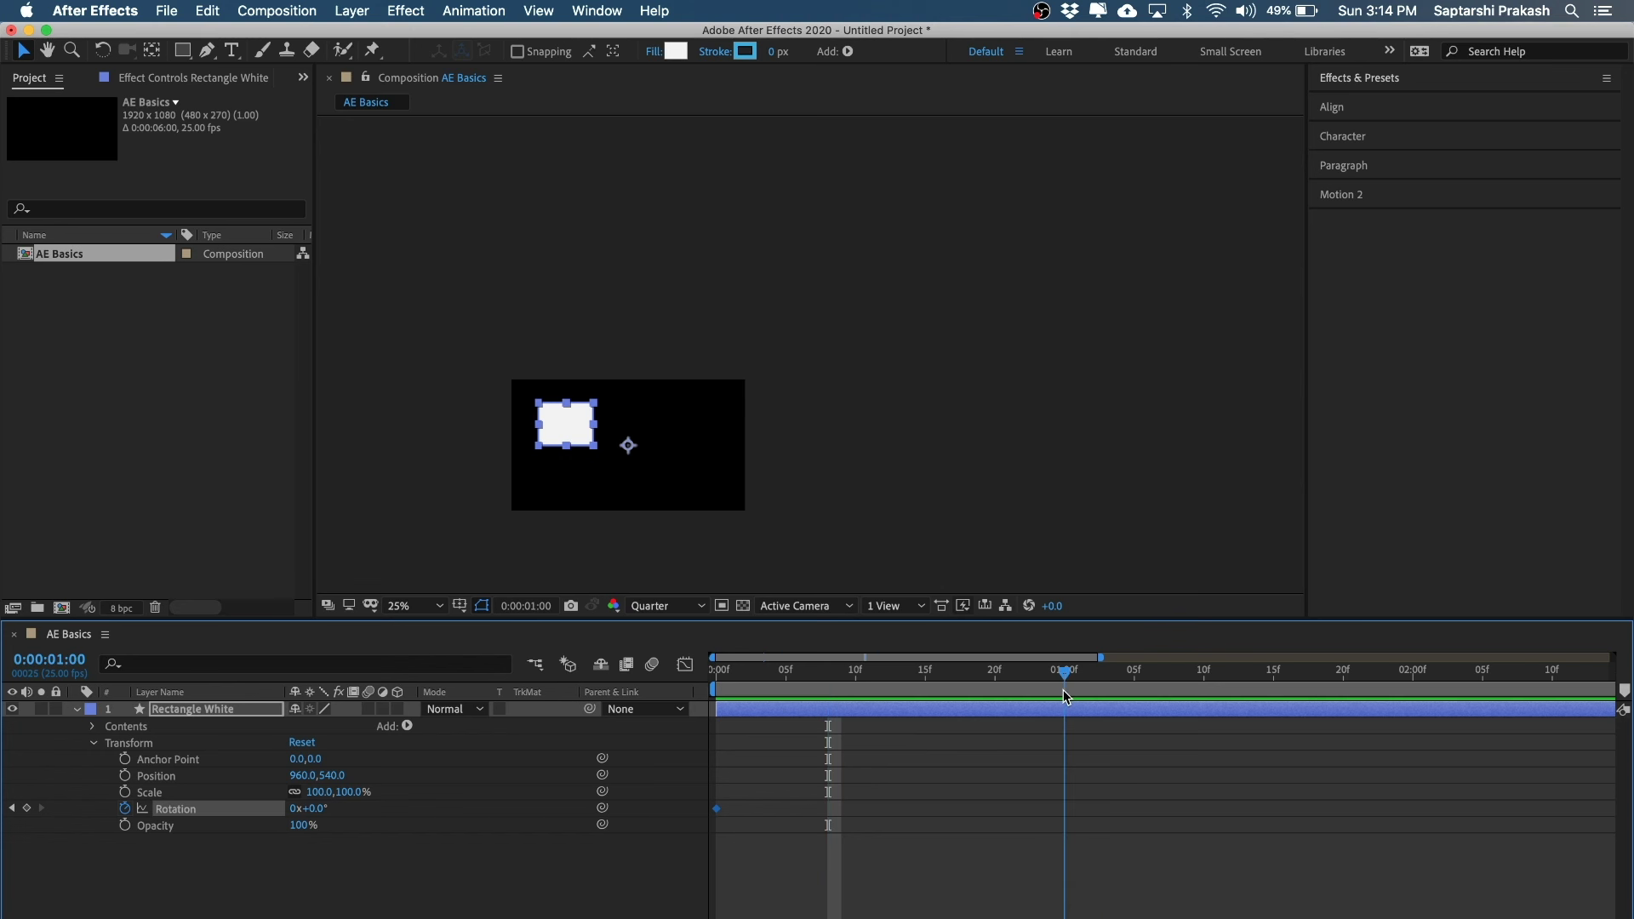
left_click(977, 856)
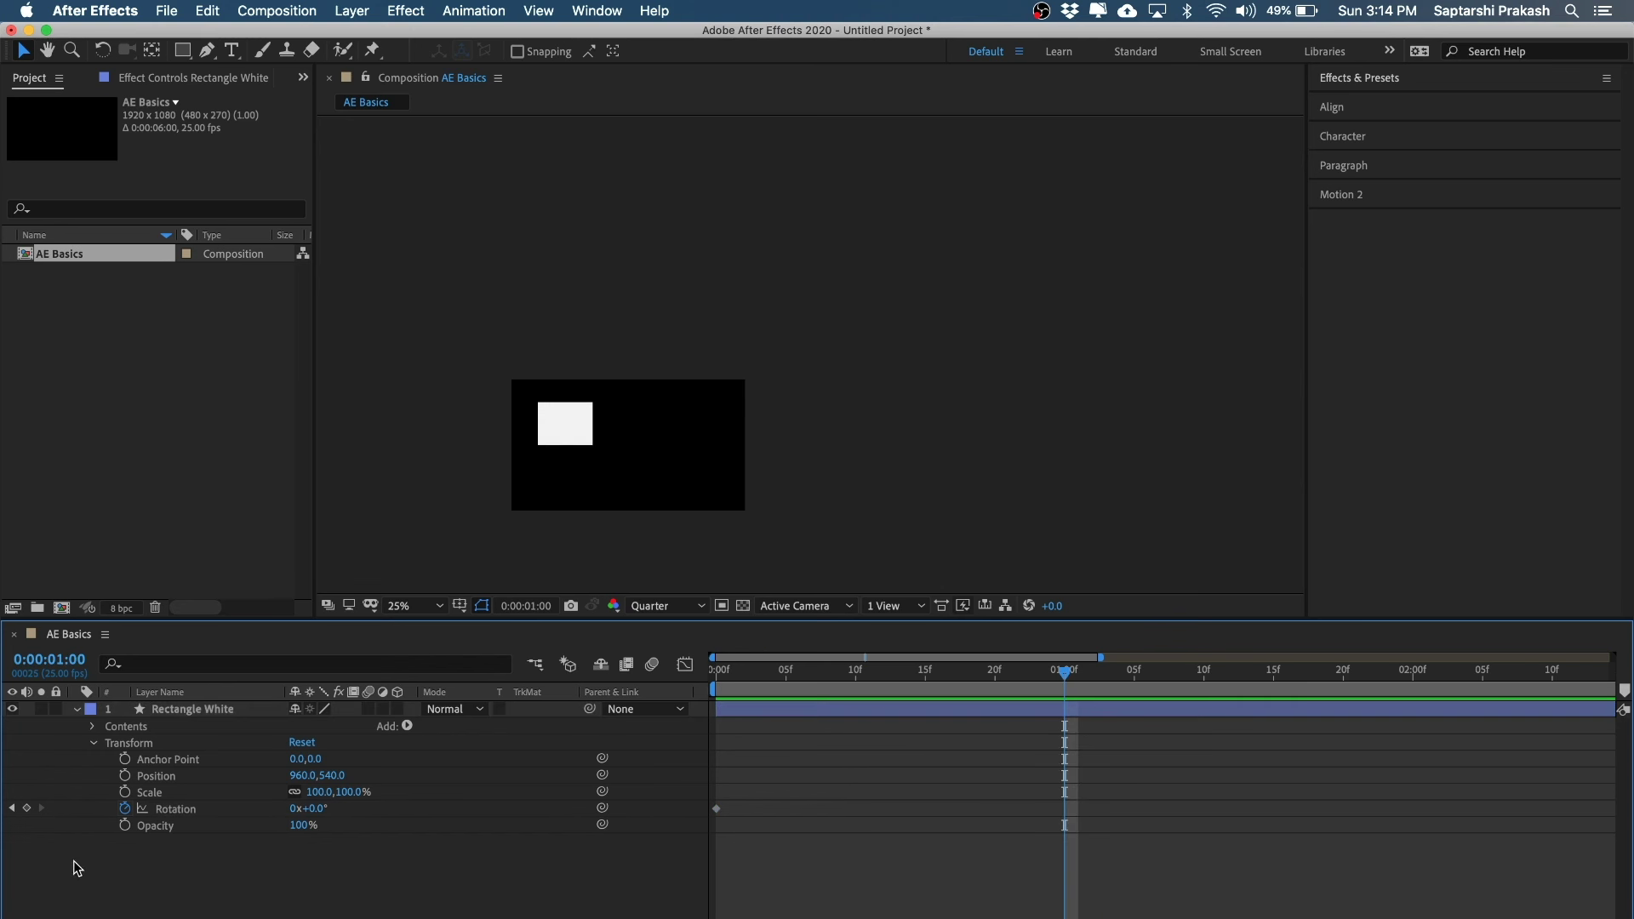
left_click(26, 807)
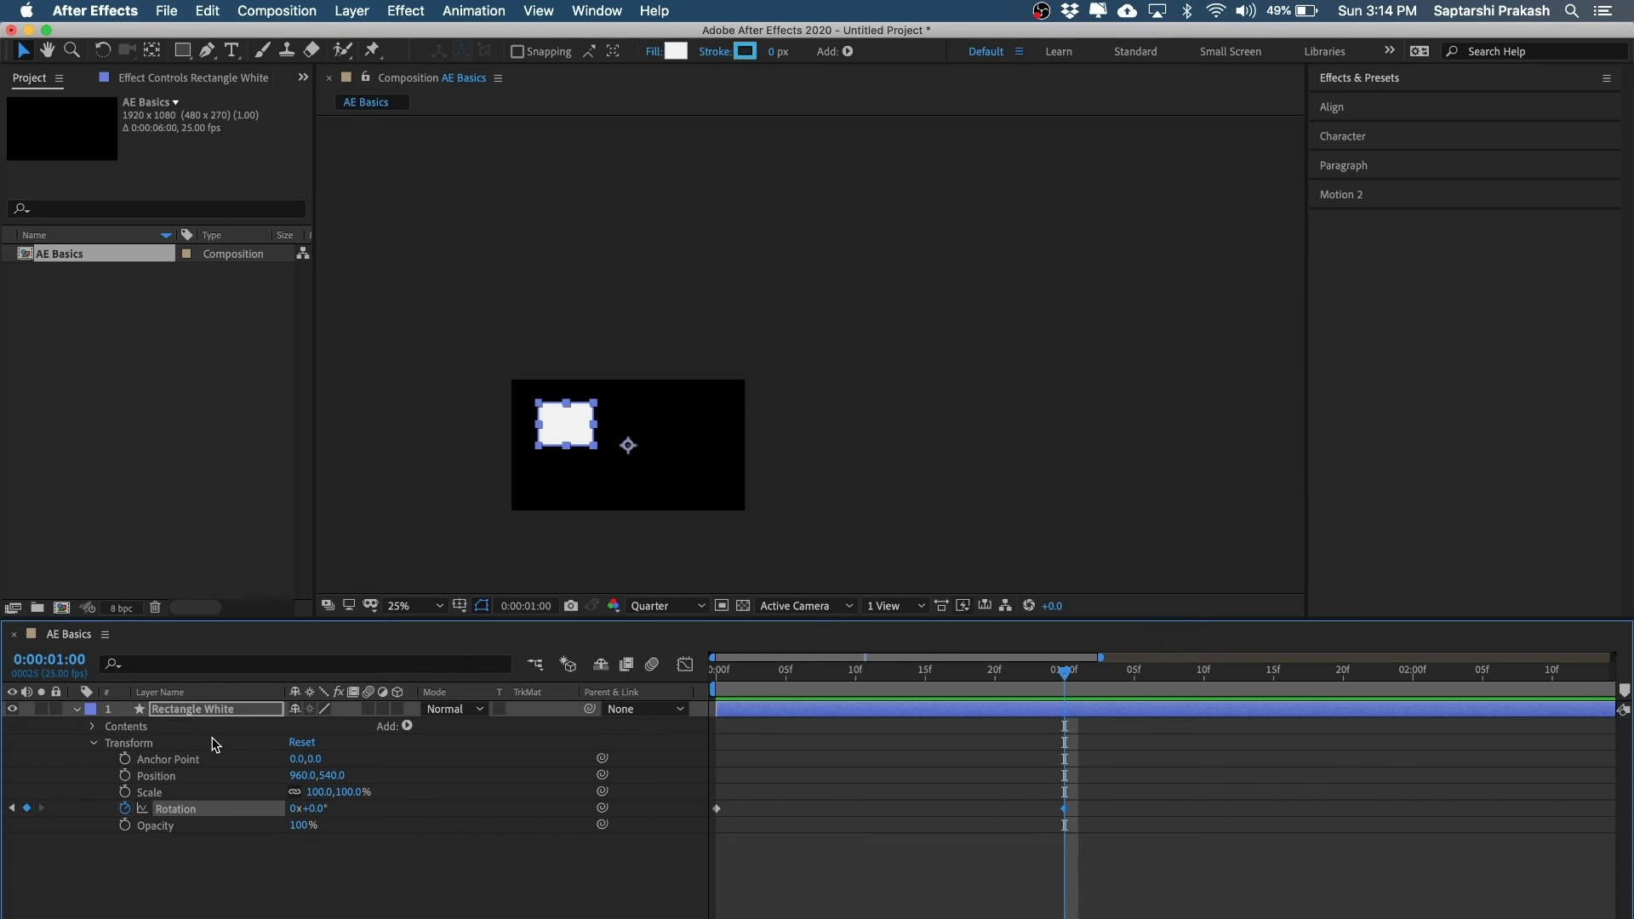
- Examine the two Rotation keyframes, scrub the time between them, and play a preview from the first frame
left_click_drag(1125, 790, 1068, 831)
left_click_drag(1063, 677, 1164, 676)
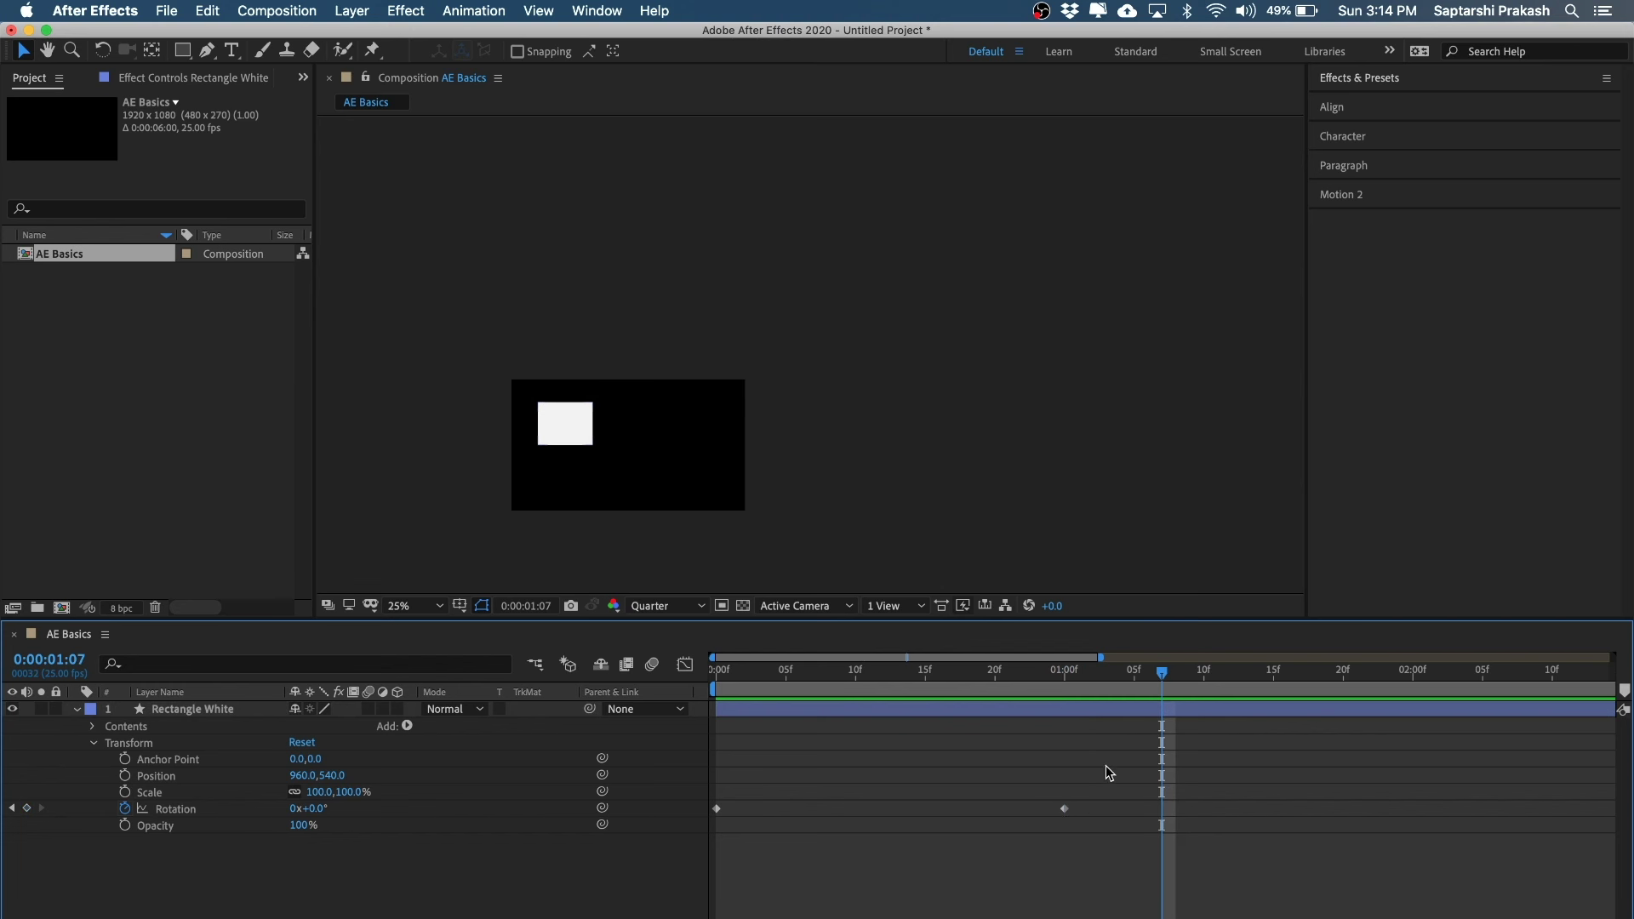
left_click_drag(816, 672, 719, 765)
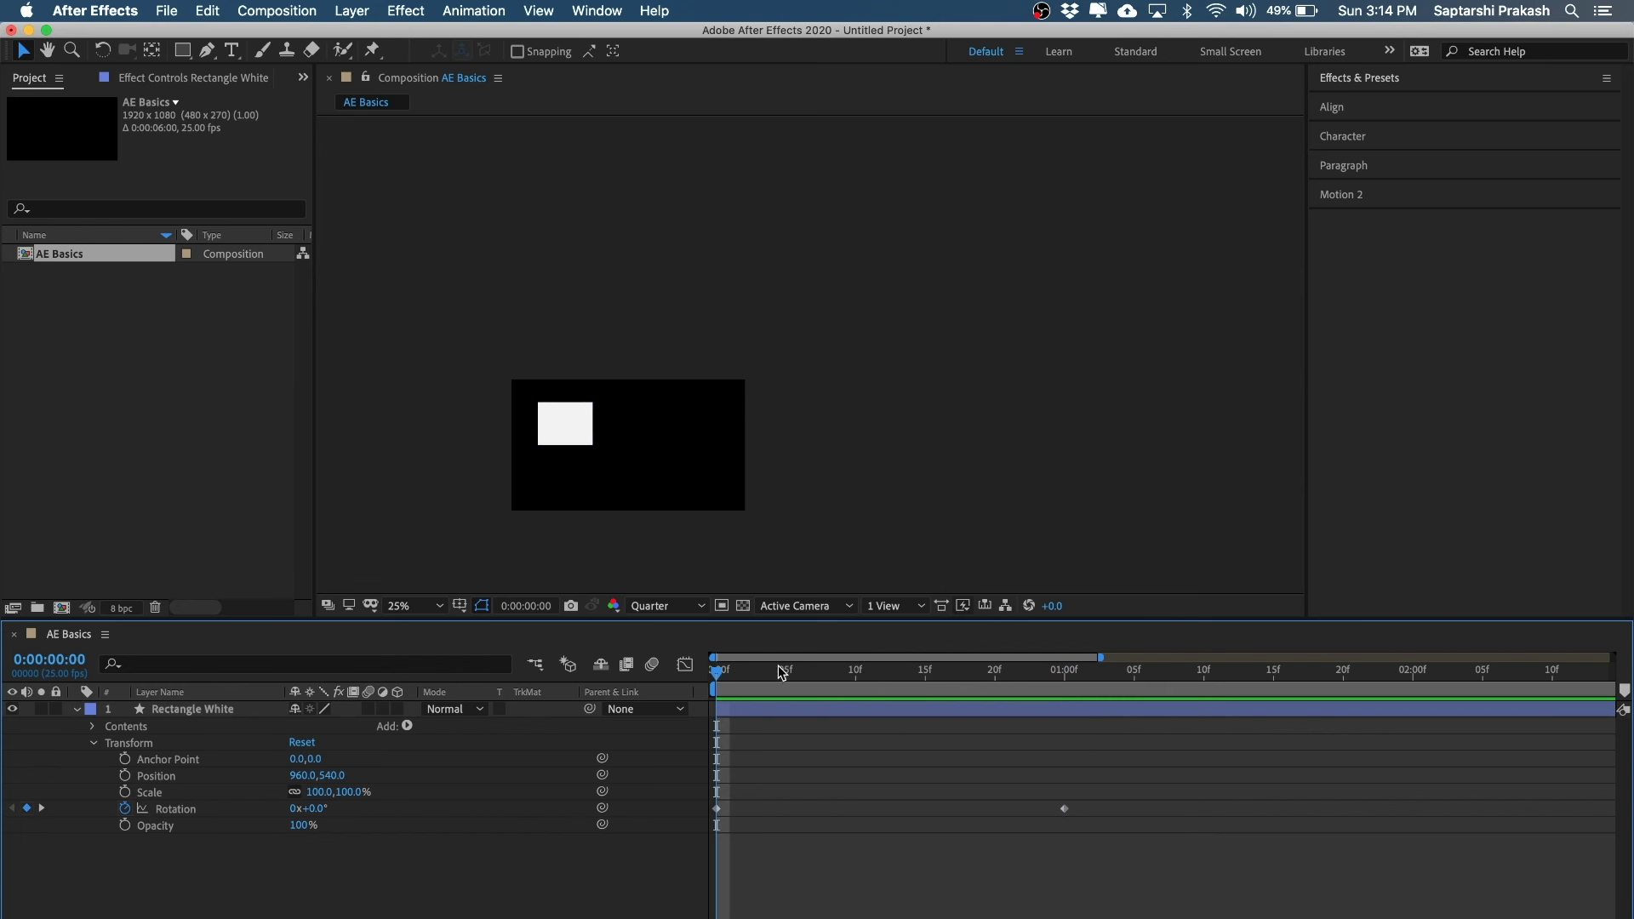
left_click_drag(781, 674, 897, 672)
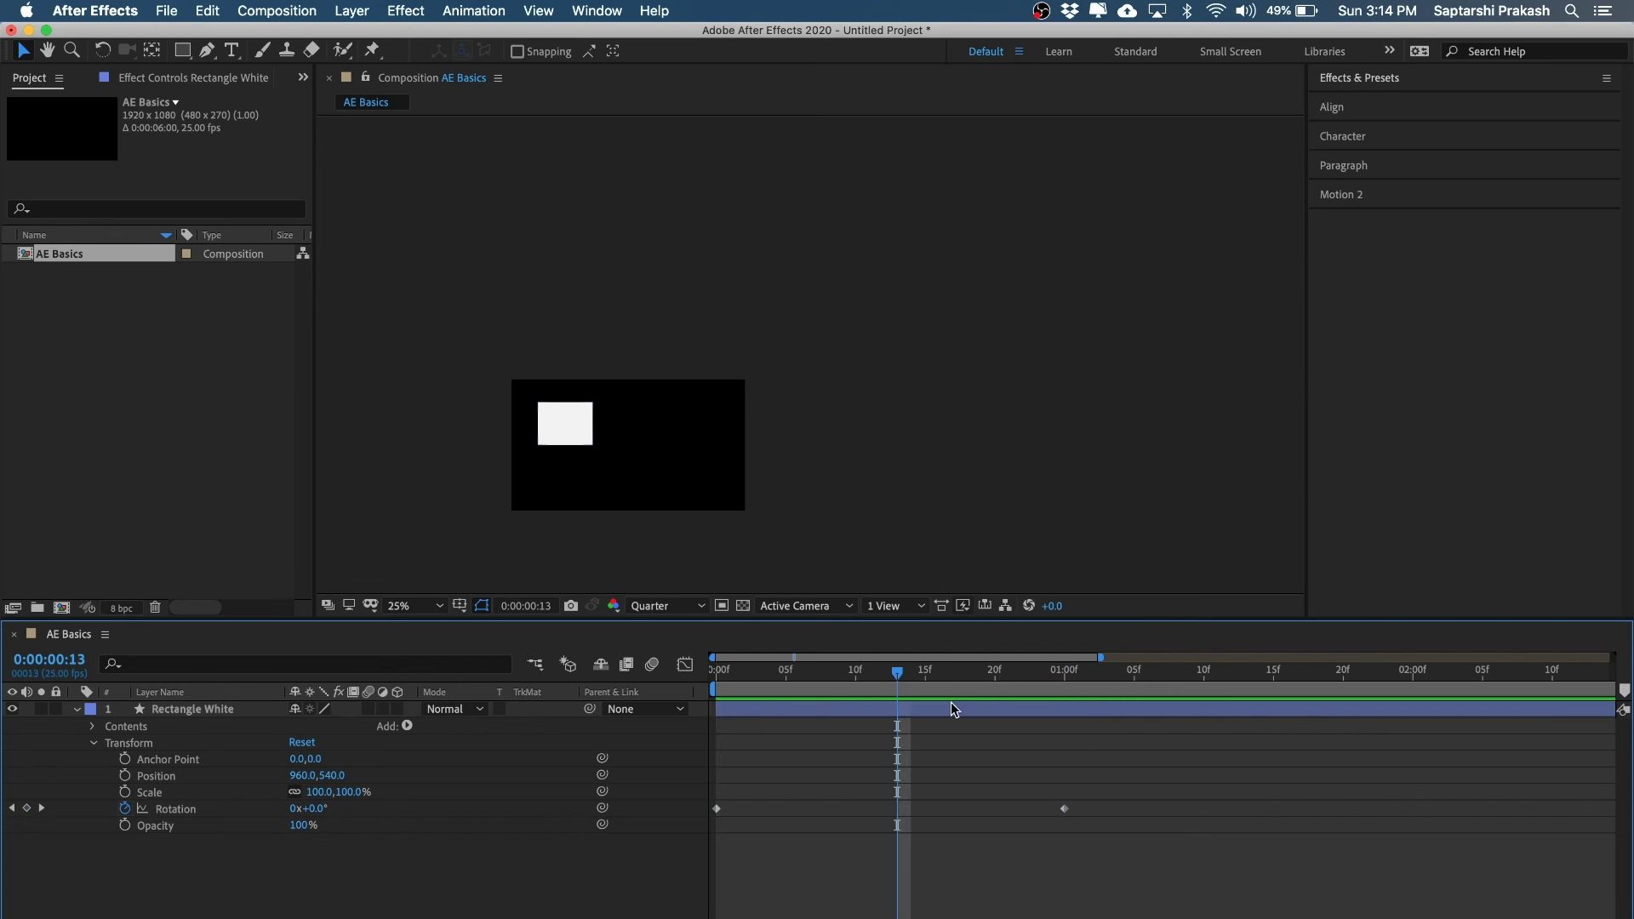
left_click_drag(734, 796, 710, 827)
left_click_drag(1082, 761, 1009, 889)
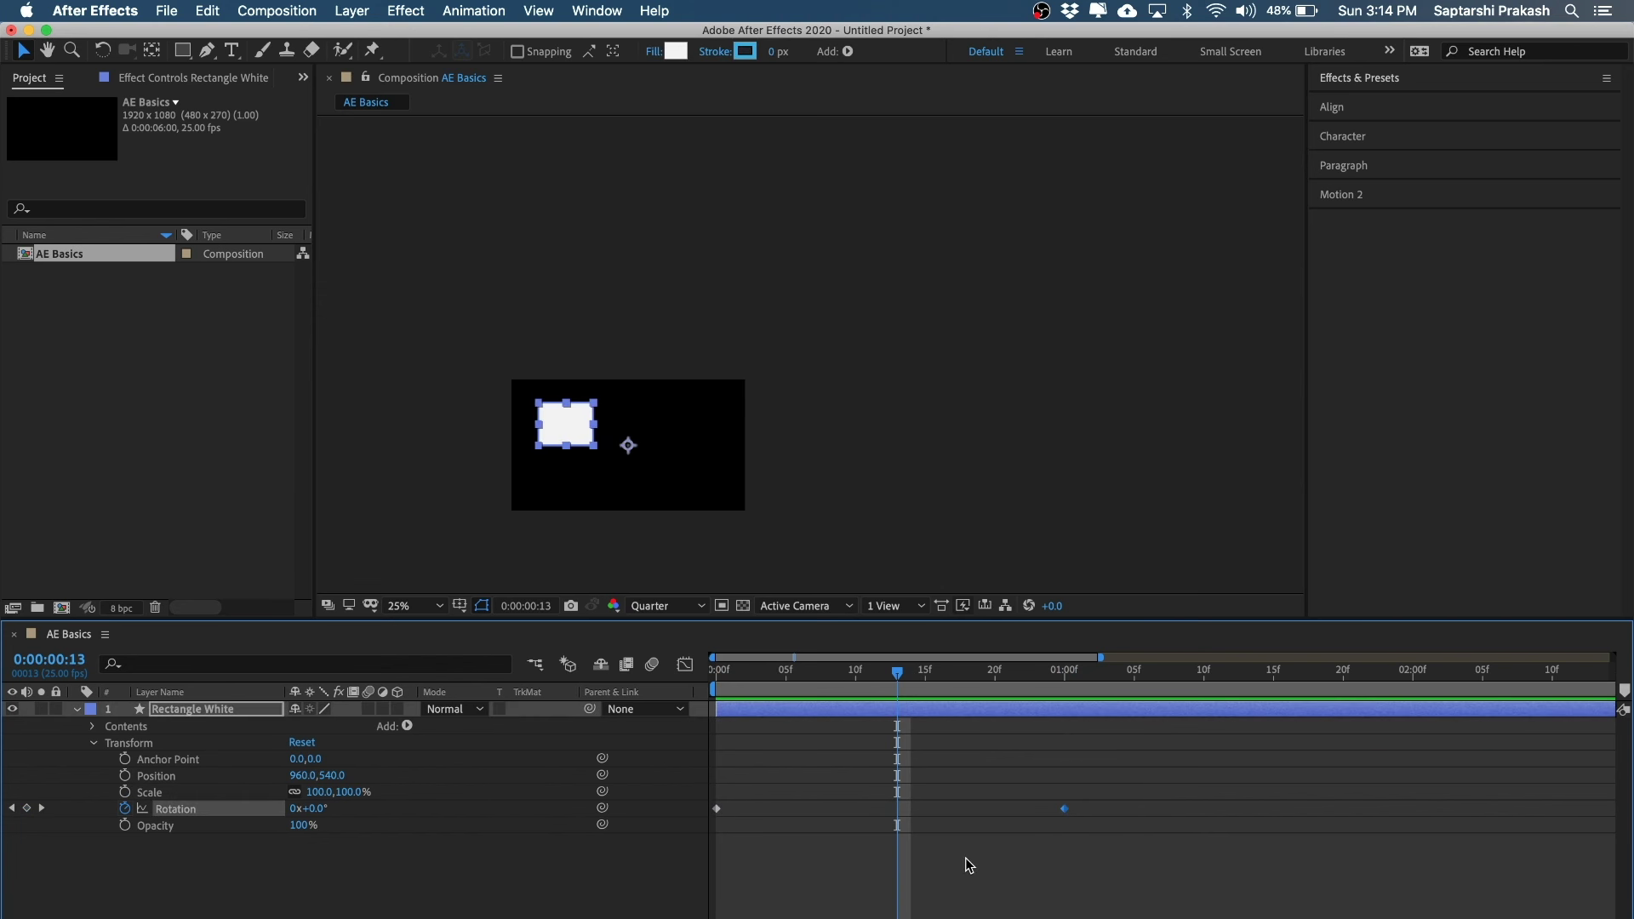
left_click(970, 865)
left_click(907, 678)
left_click_drag(1010, 683, 855, 683)
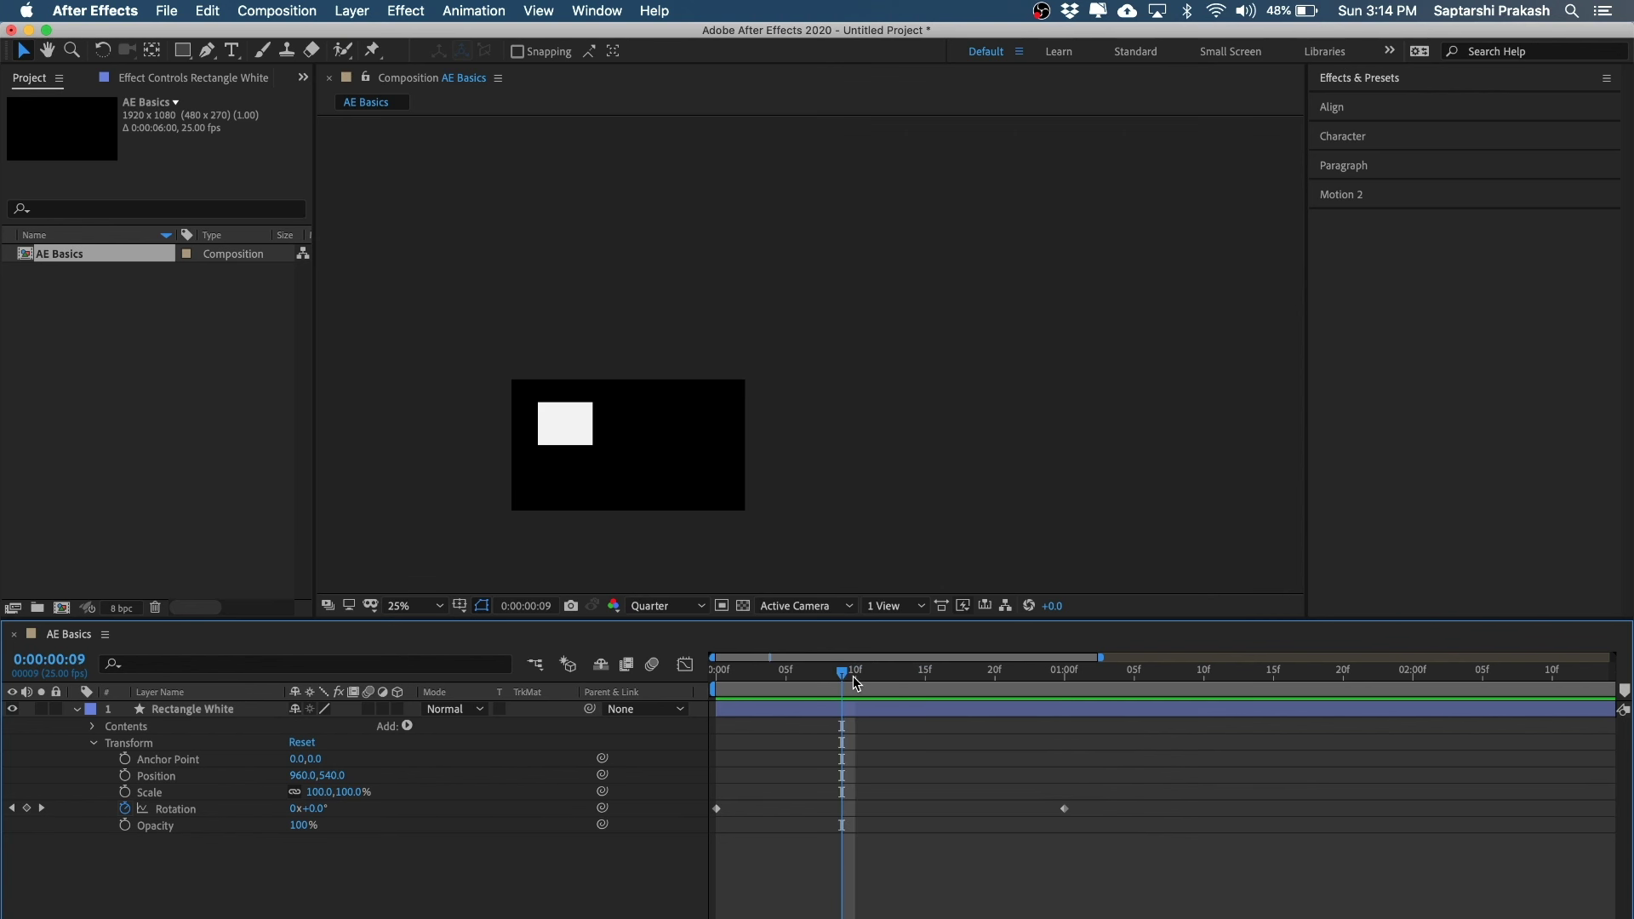
key("Home")
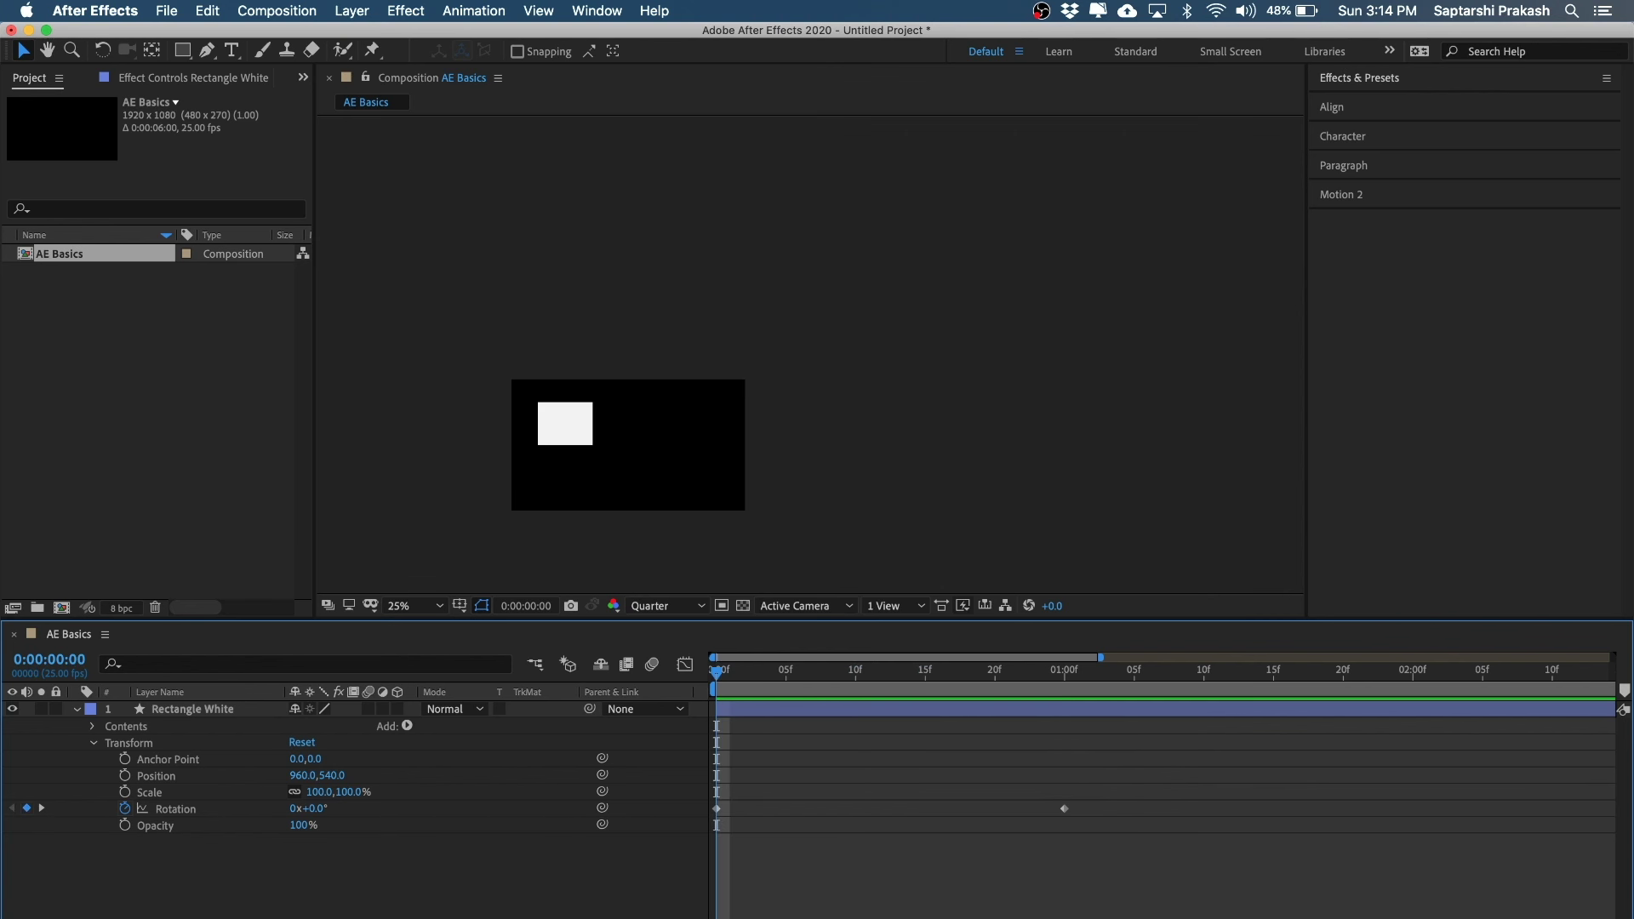
key("space")
key("space")
- Set the rectangle's Rotation to 0 revolutions plus 90 degrees at the 1-second keyframe
left_click_drag(861, 670, 1072, 686)
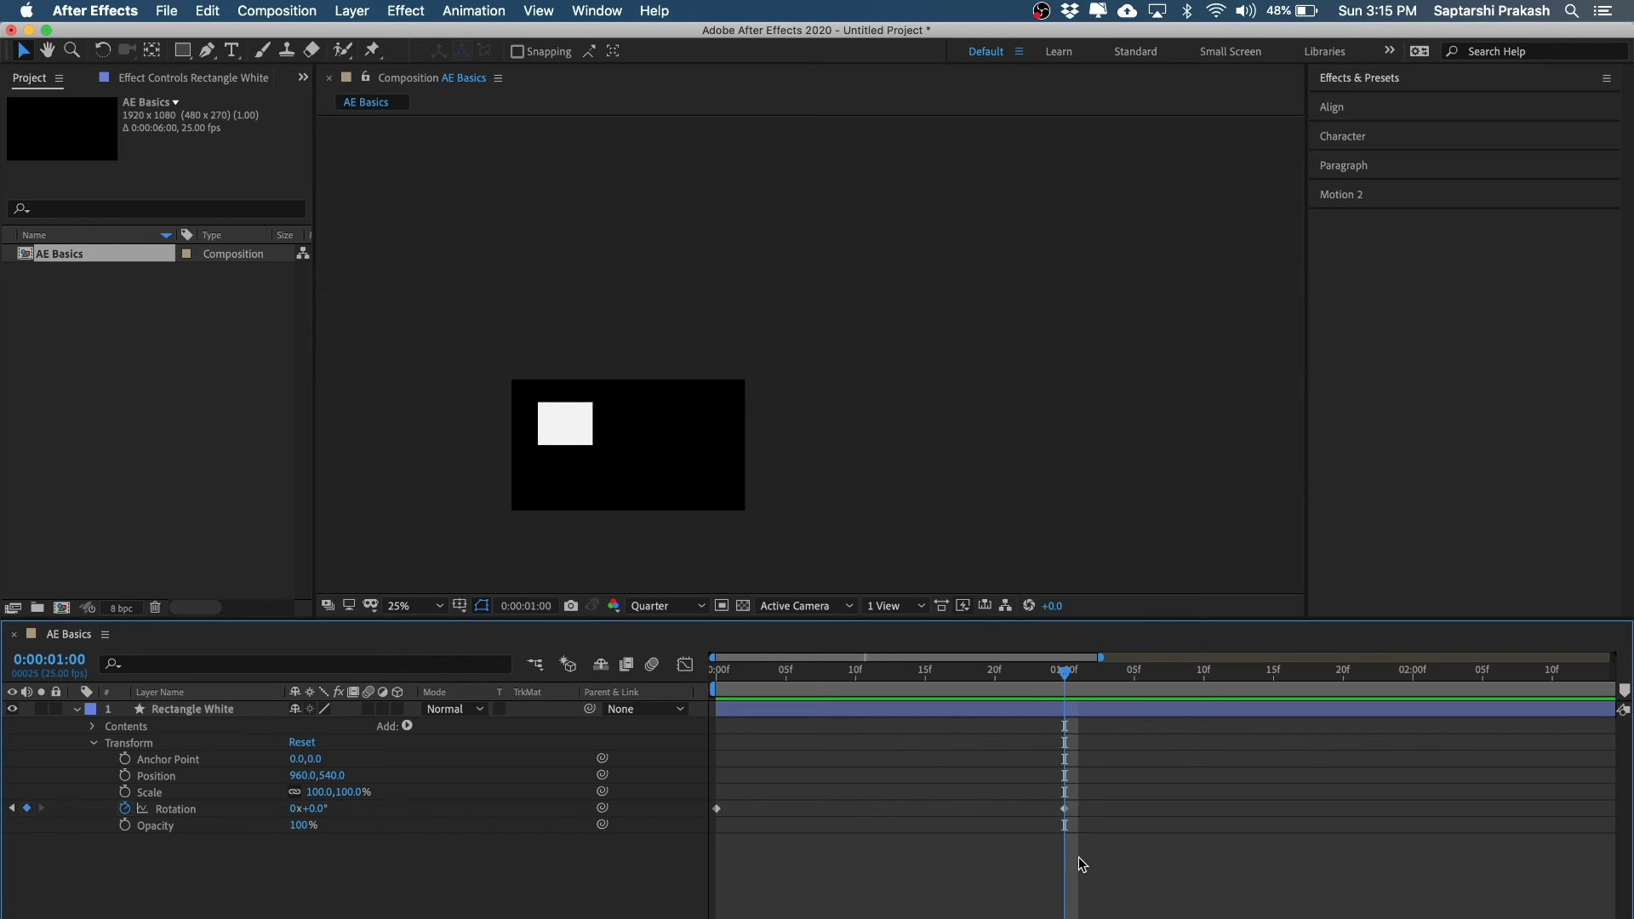
left_click_drag(1142, 804, 1006, 857)
mouse_move(1070, 679)
left_mouse_down()
mouse_move(648, 672)
mouse_move(1086, 696)
mouse_move(1064, 703)
left_mouse_up()
left_click(1116, 892)
left_click_drag(1114, 788, 1007, 865)
left_click(456, 885)
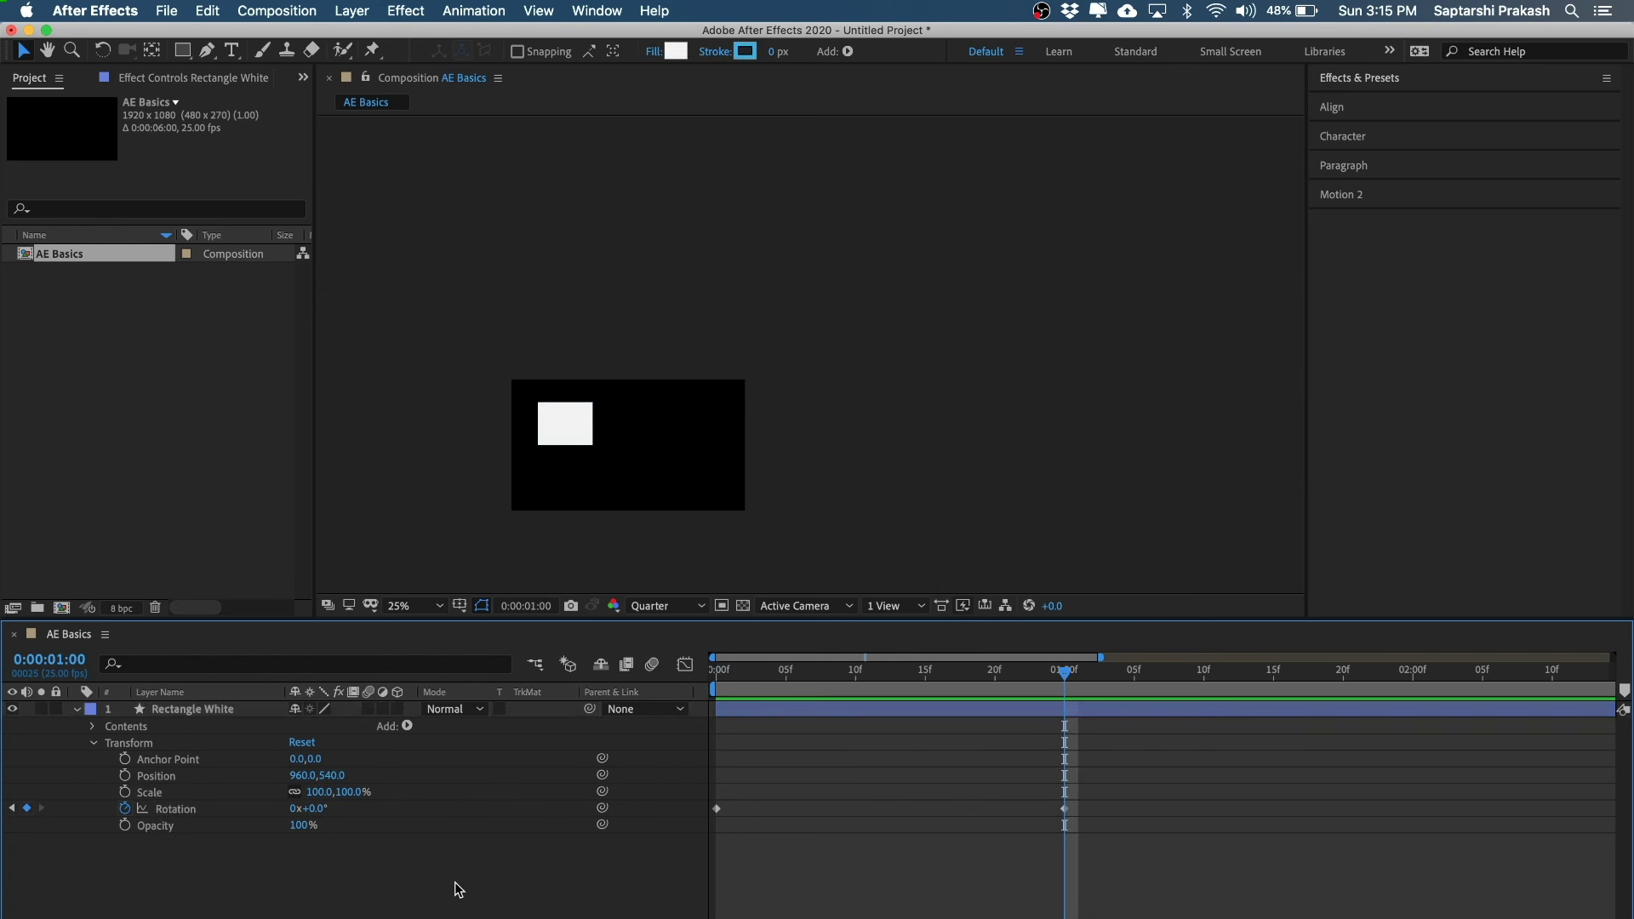
left_click(315, 809)
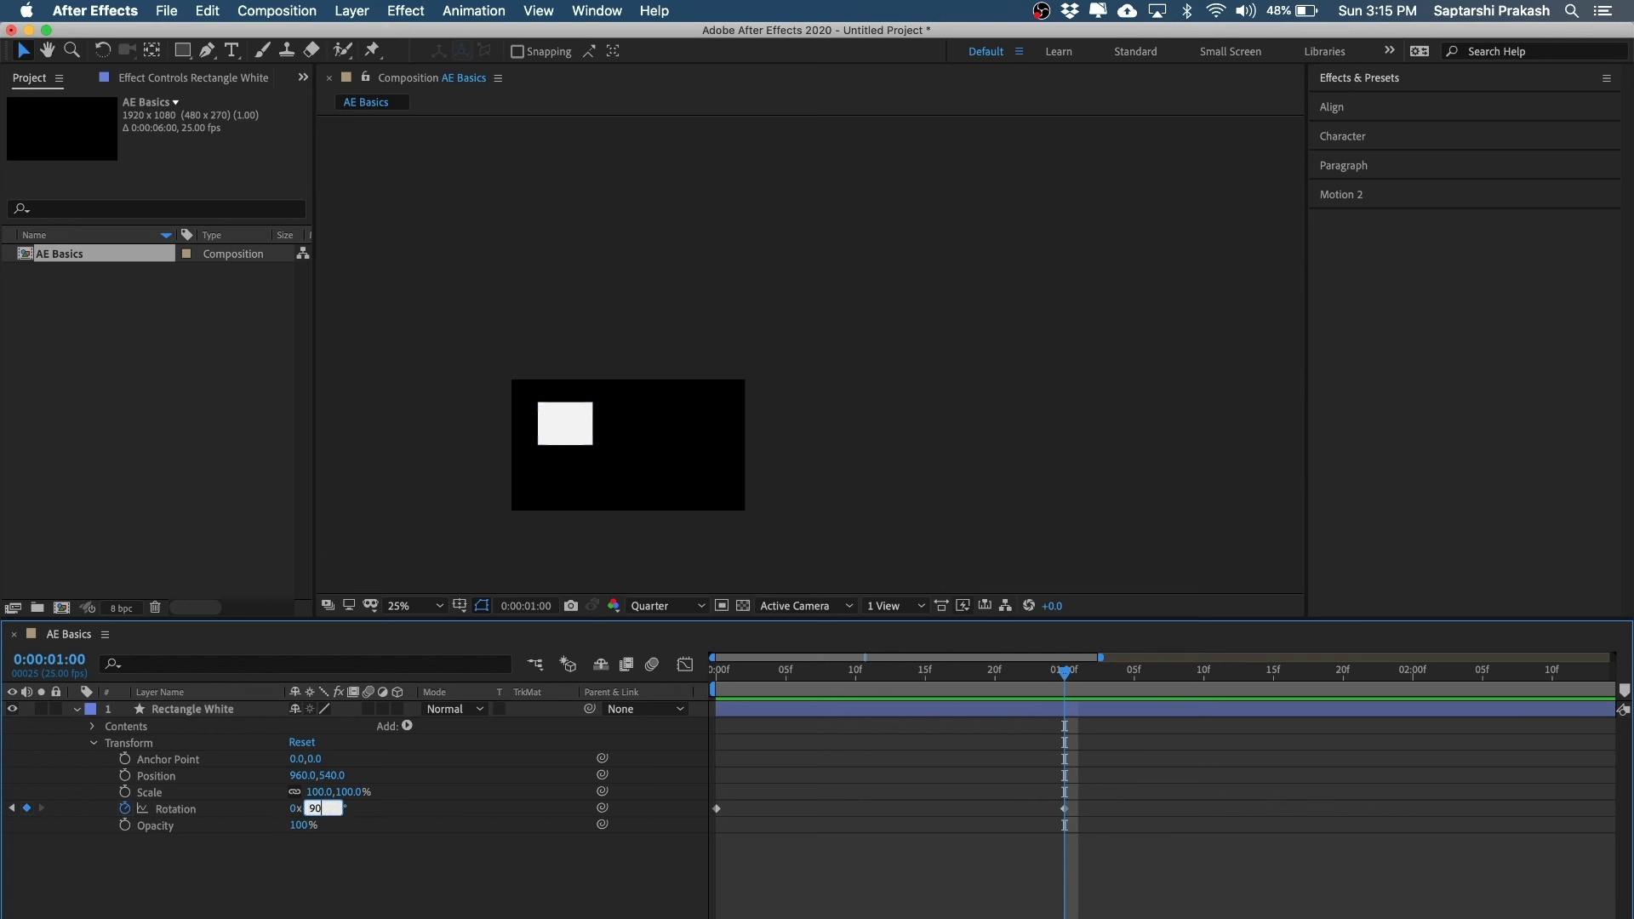
key("Return")
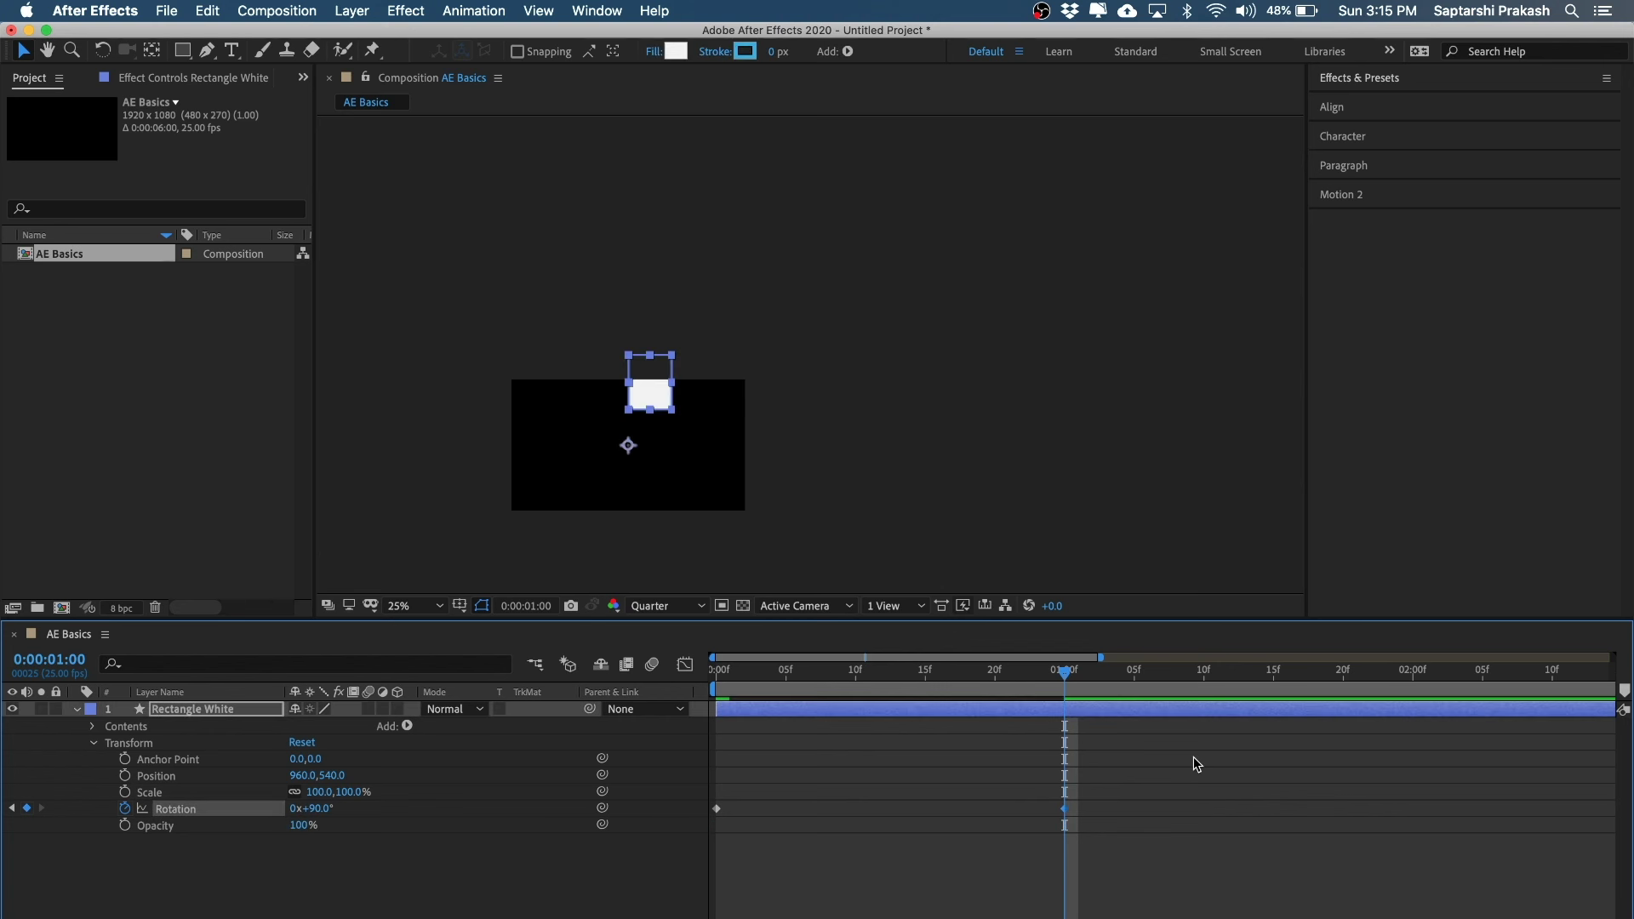
- Enlarge the composition view to 50% and scrub through the rotation animation back to the first frame
left_click(1149, 910)
mouse_move(743, 278)
left_mouse_down()
mouse_move(560, 461)
mouse_move(777, 354)
left_mouse_up()
key("space")
scroll(777, 354, "up", 2)
key("space")
left_click_drag(851, 293, 777, 399)
left_click(1007, 886)
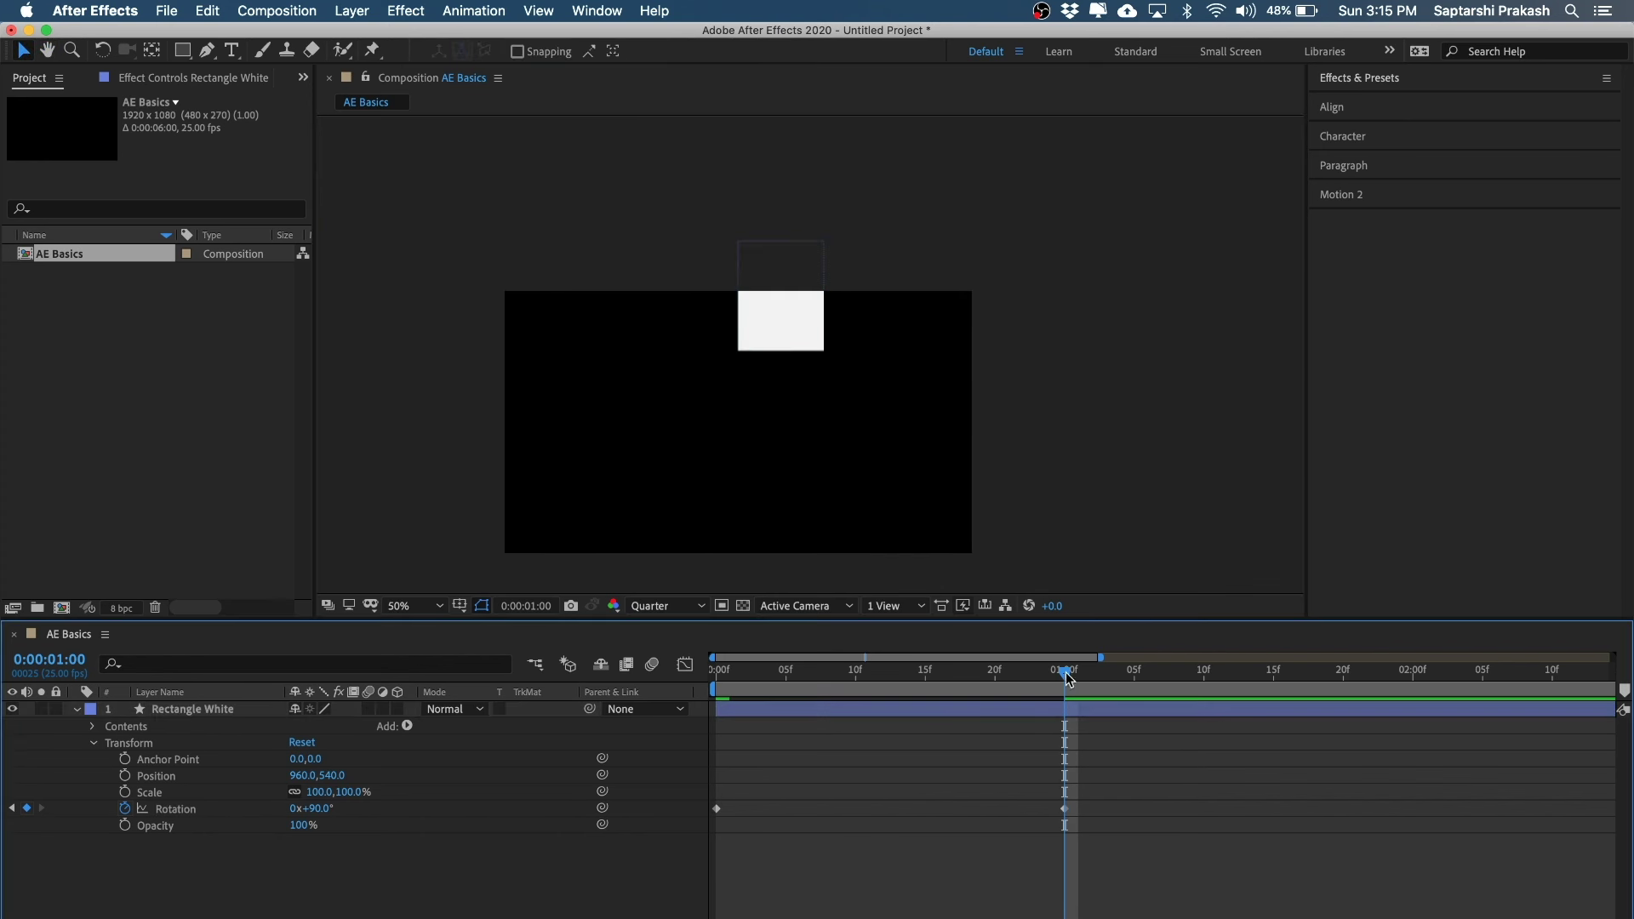
left_click_drag(1066, 682, 670, 677)
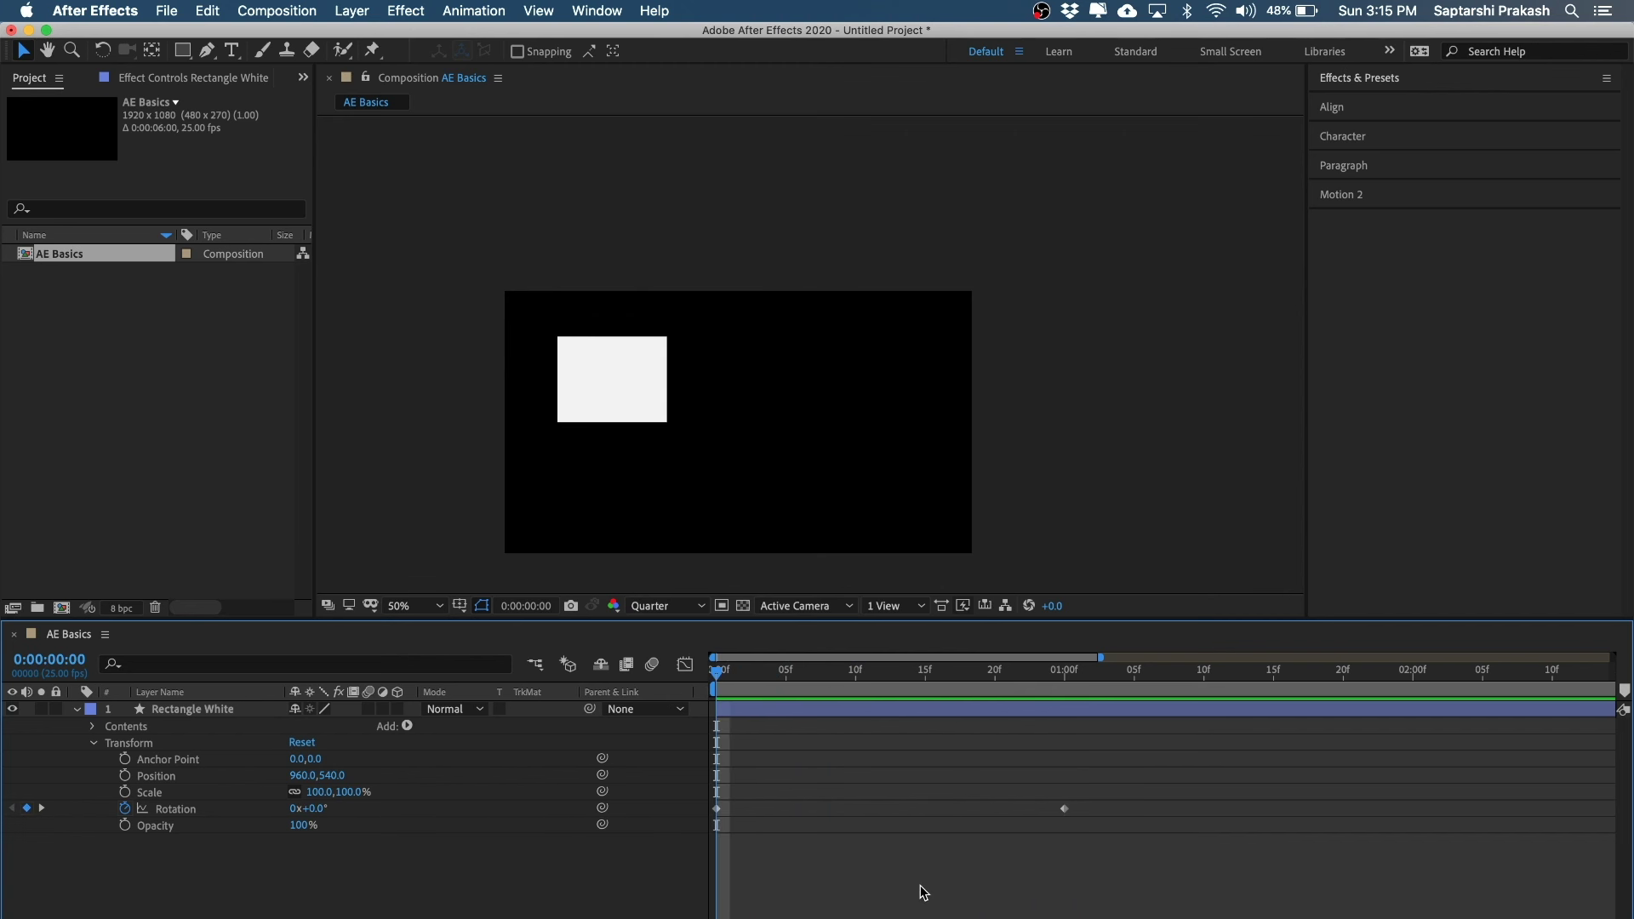
- Select the white rectangle and examine where its anchor point sits relative to the shape
left_click(1166, 242)
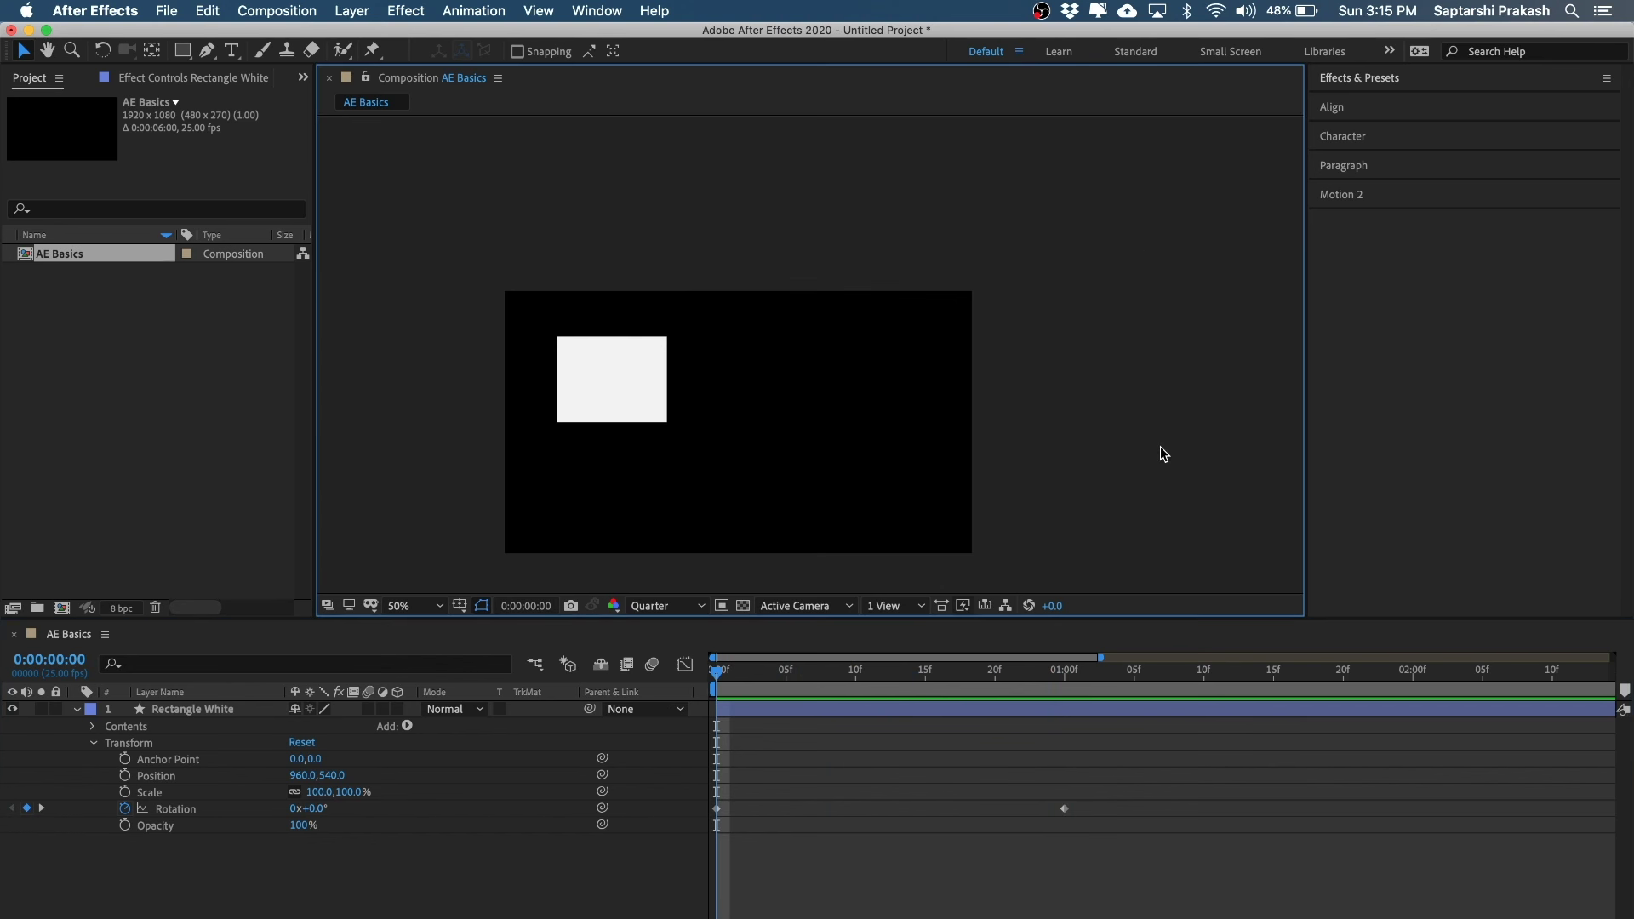
left_click(587, 397)
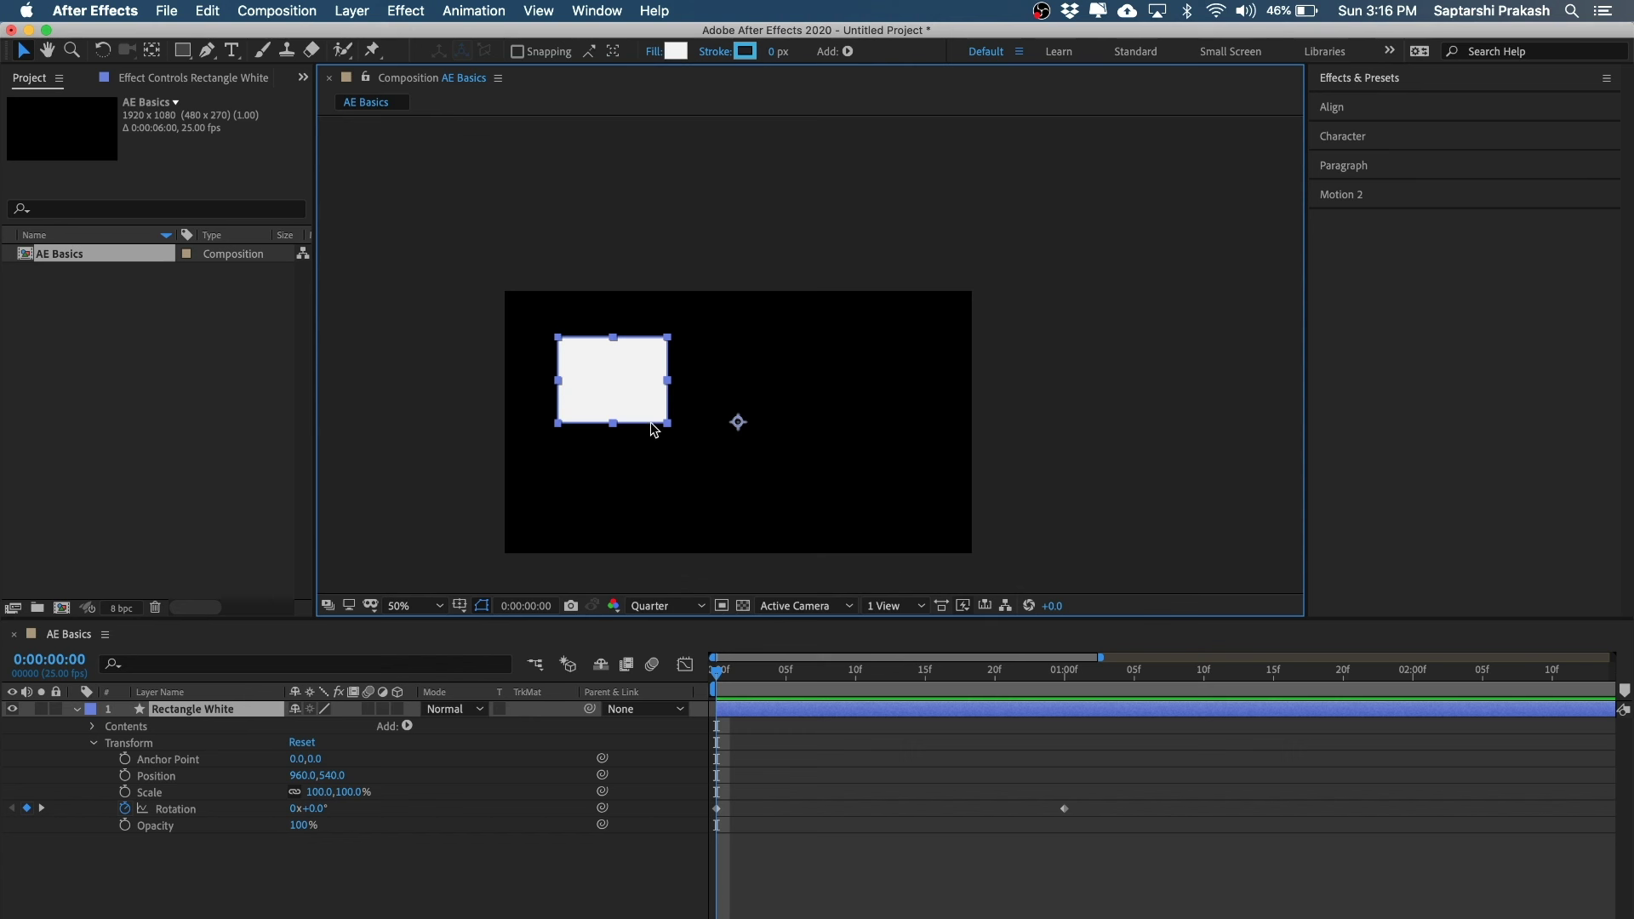
left_click(719, 672)
mouse_move(719, 672)
left_mouse_down()
mouse_move(869, 671)
mouse_move(716, 671)
left_mouse_up()
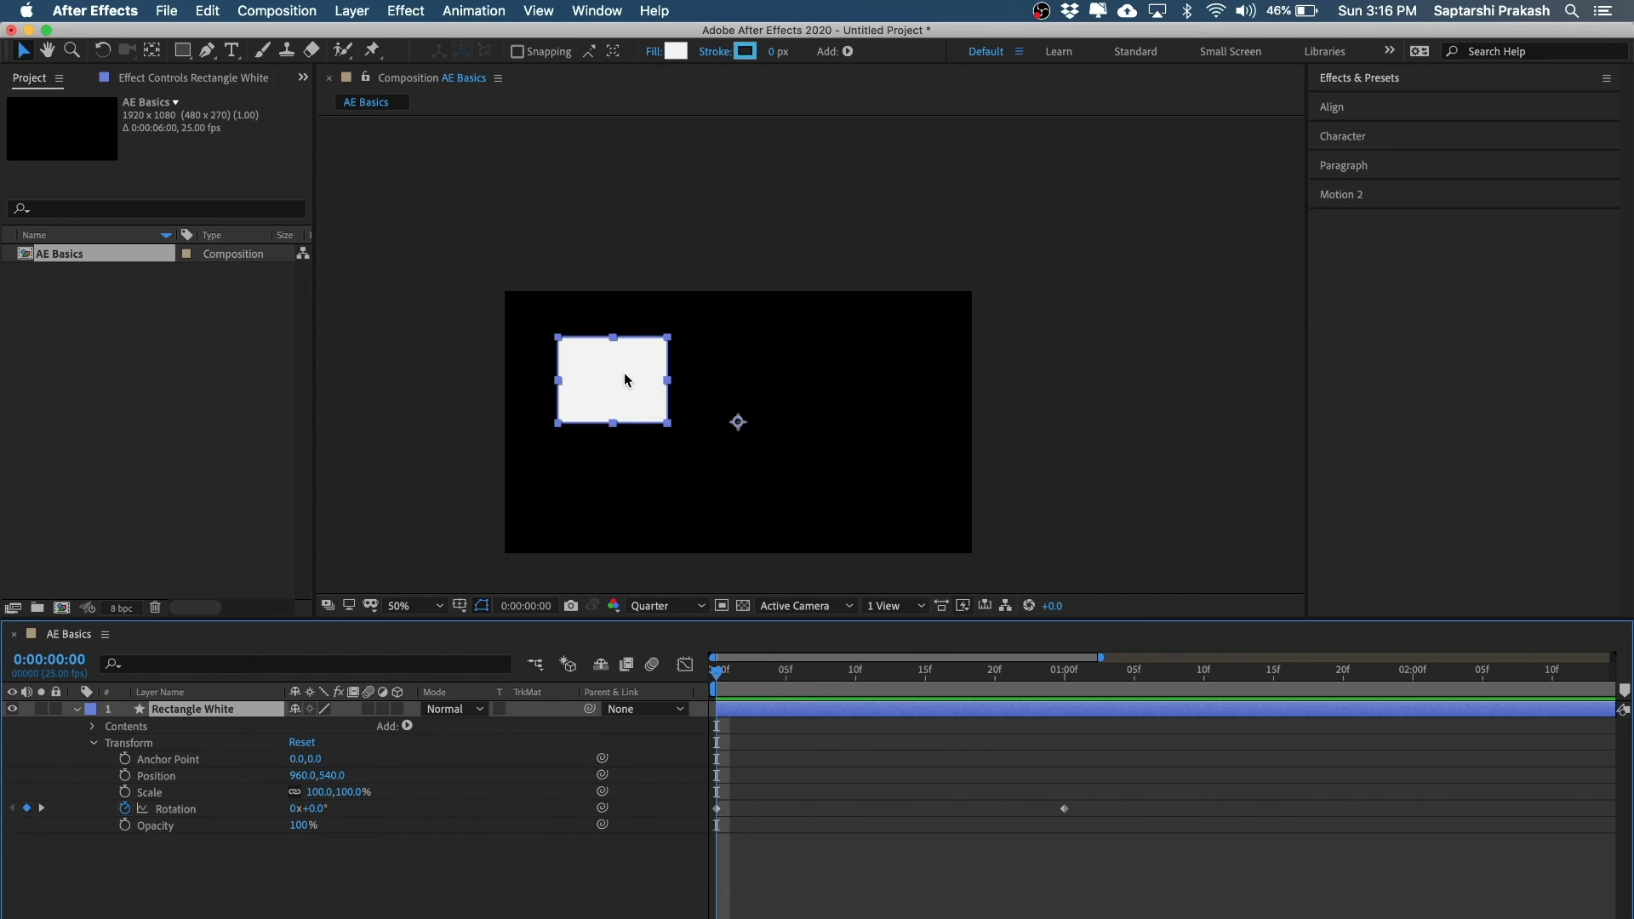
left_click(1034, 458)
left_click(652, 403)
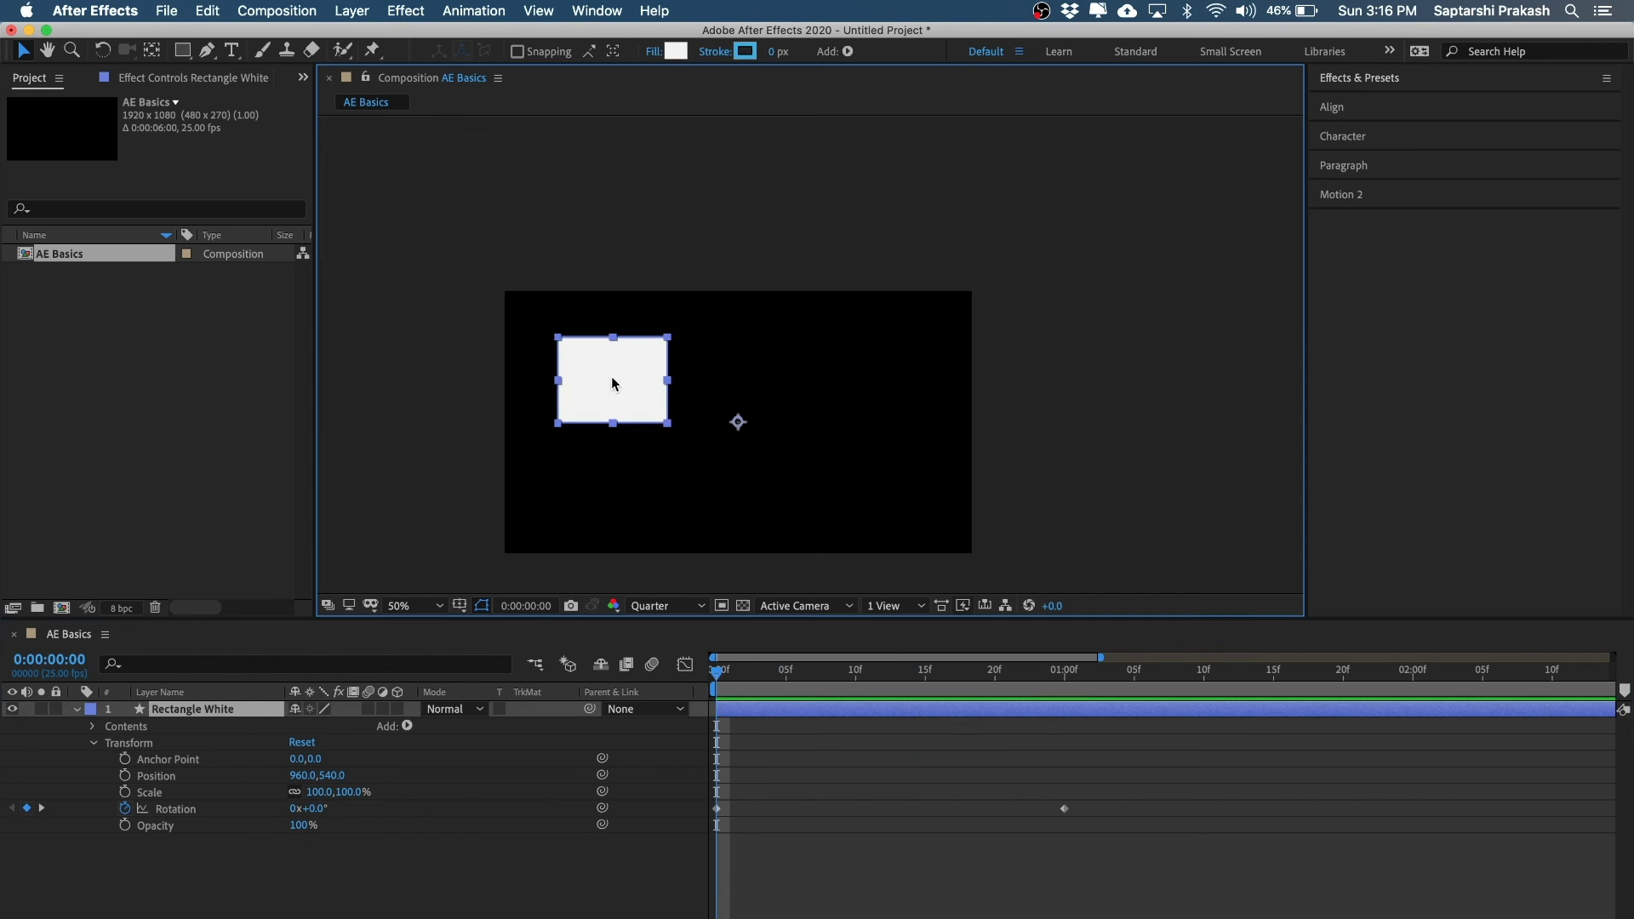
- Move the rectangle's anchor point to the shape's lower-left corner and on to its center with the Pan Behind (Anchor Point) tool
left_click(152, 53)
left_click_drag(737, 422, 549, 400)
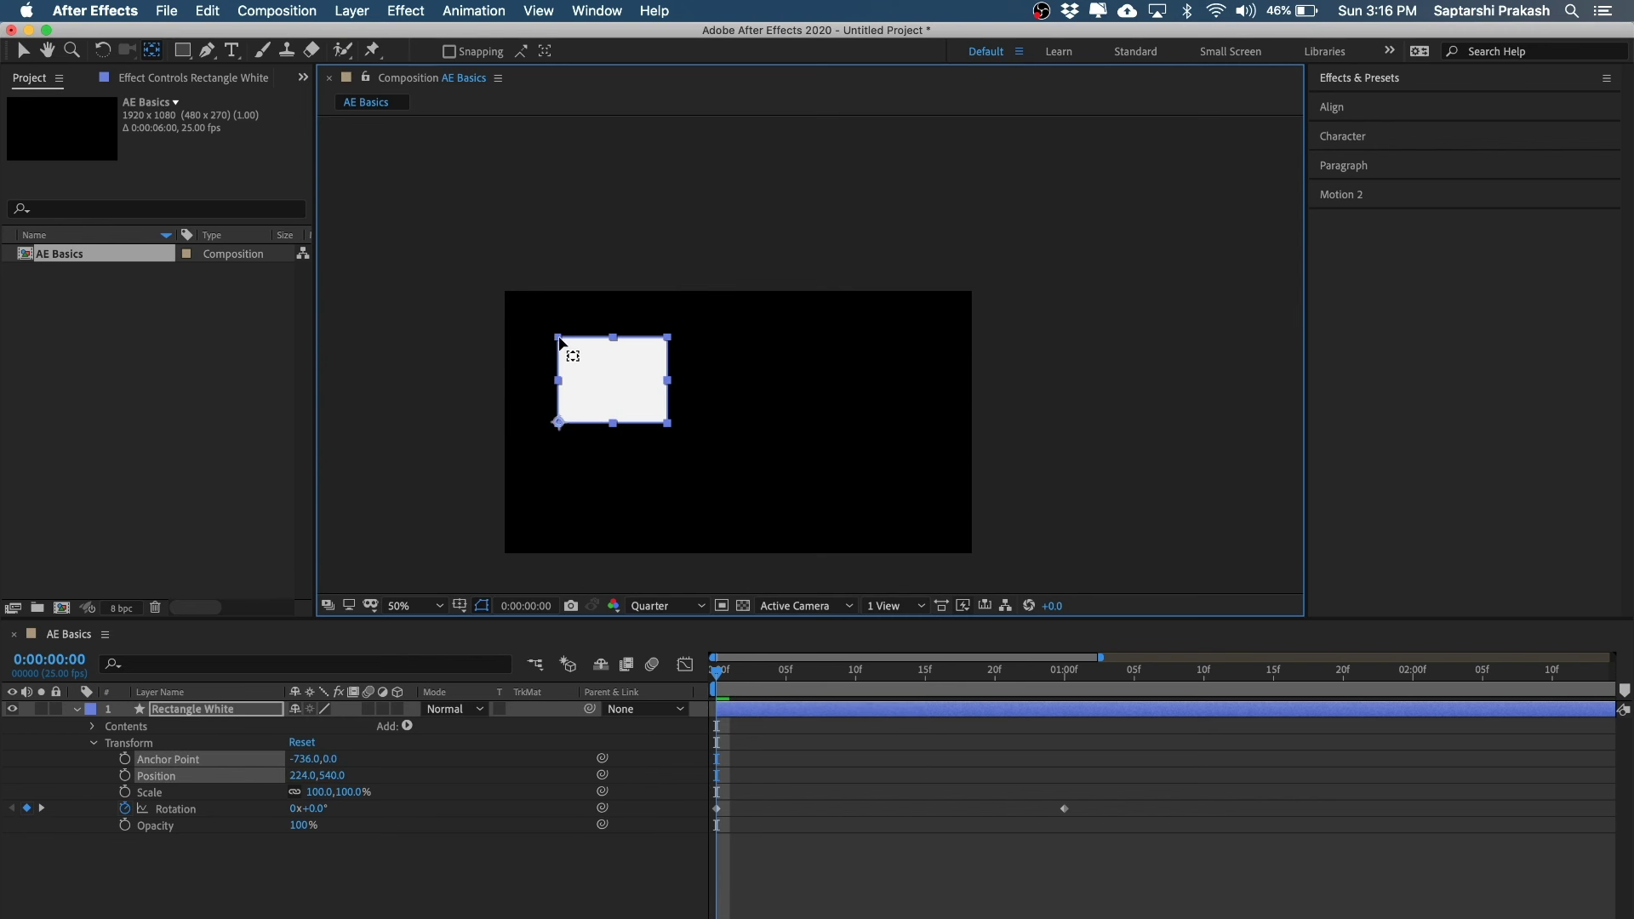
left_click_drag(557, 419, 616, 383)
left_click(596, 912)
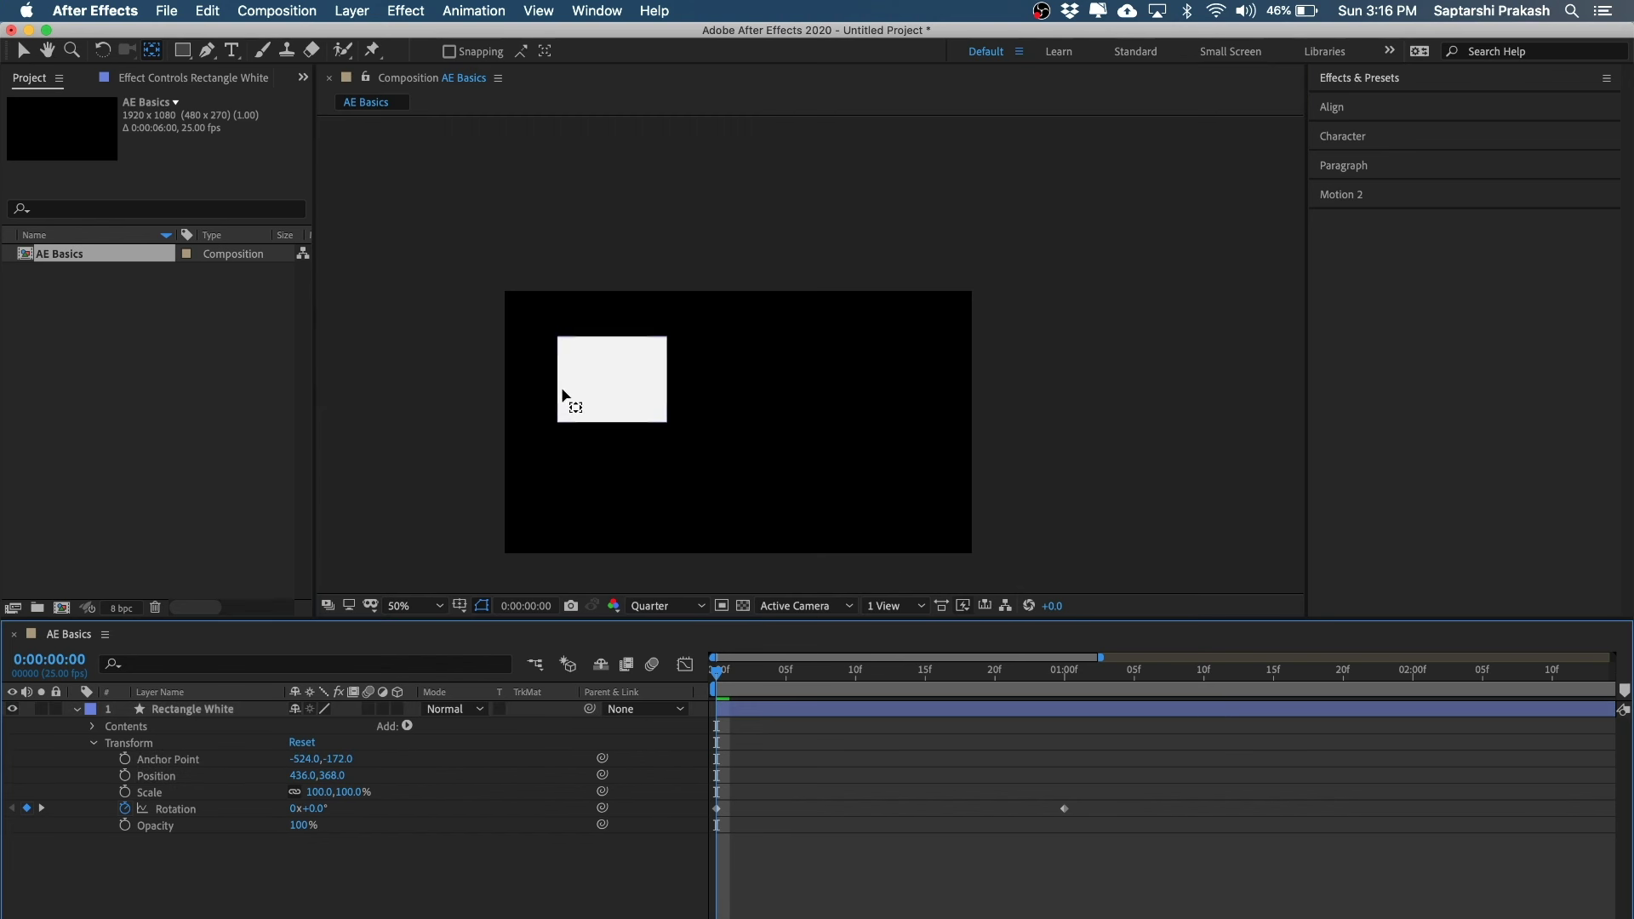
- Return to the Selection tool and reselect the rectangle to check its anchor point against the shape
left_click(31, 49)
left_click(681, 412)
left_click(617, 400)
left_click(871, 299)
left_click(573, 408)
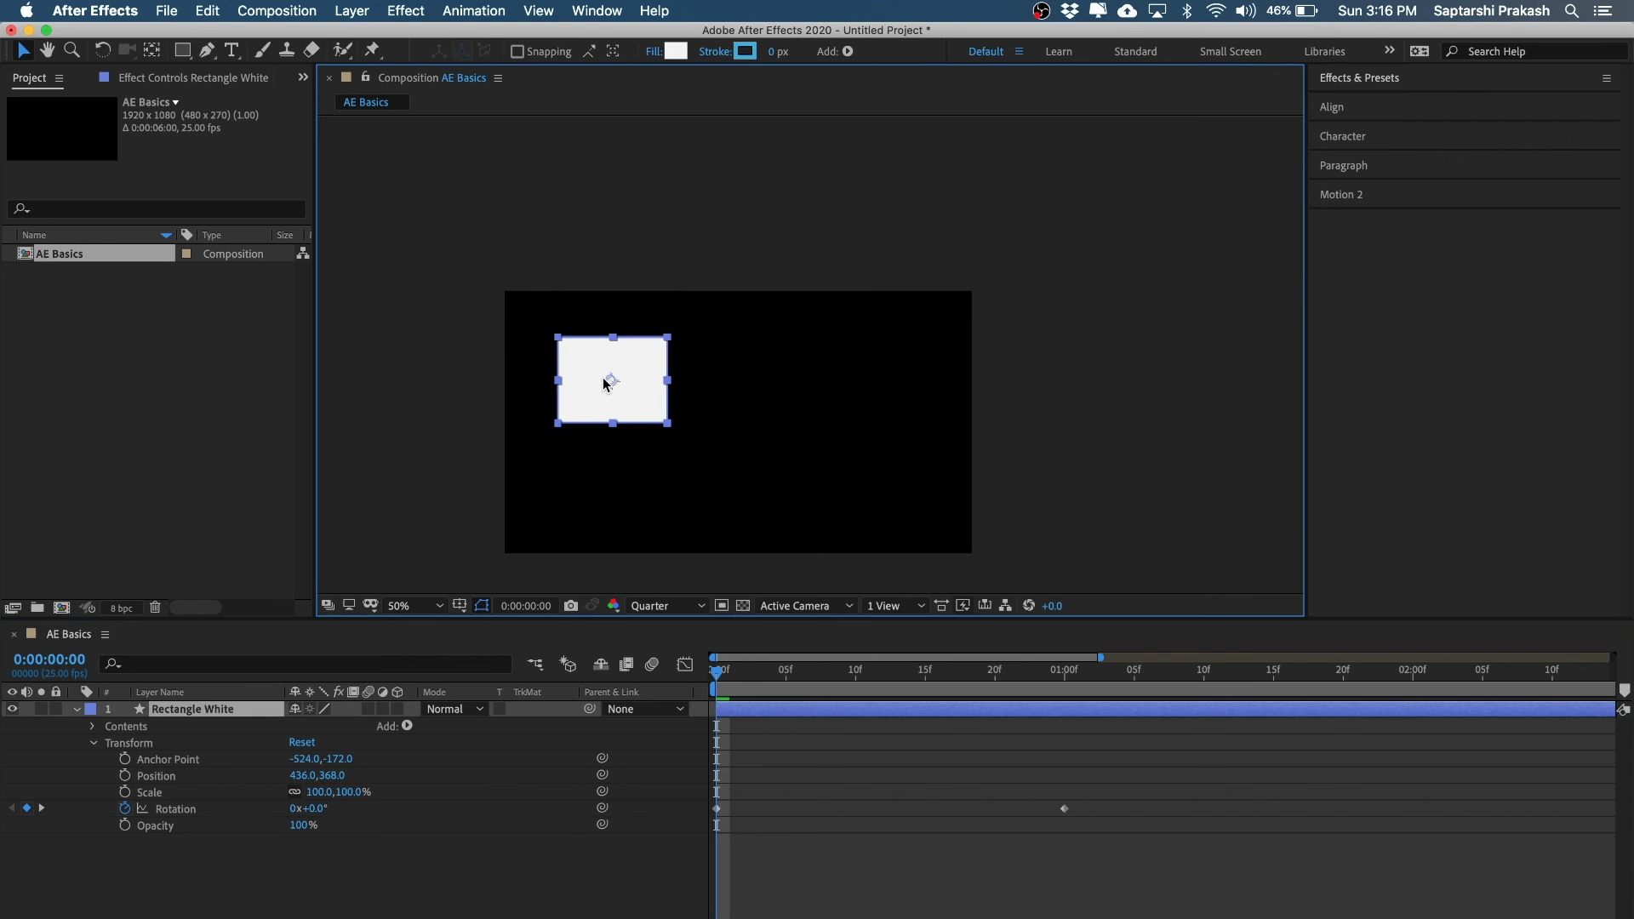
- Delete the Rectangle White layer from the composition
left_click(414, 879)
left_click(195, 715)
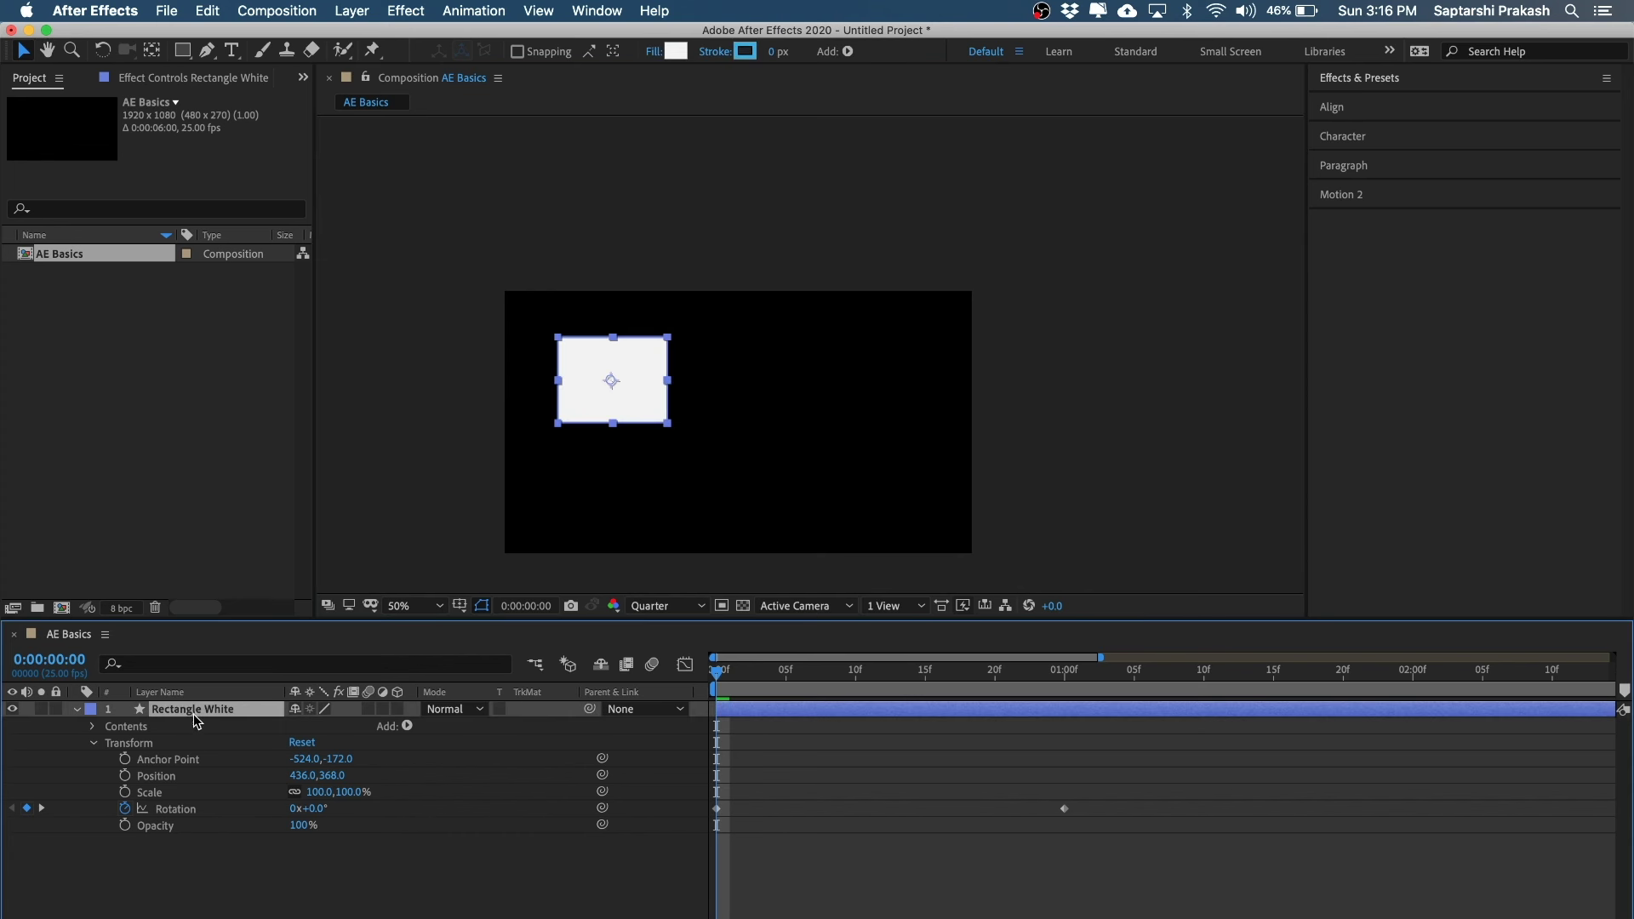
key("Delete")
left_click(631, 237)
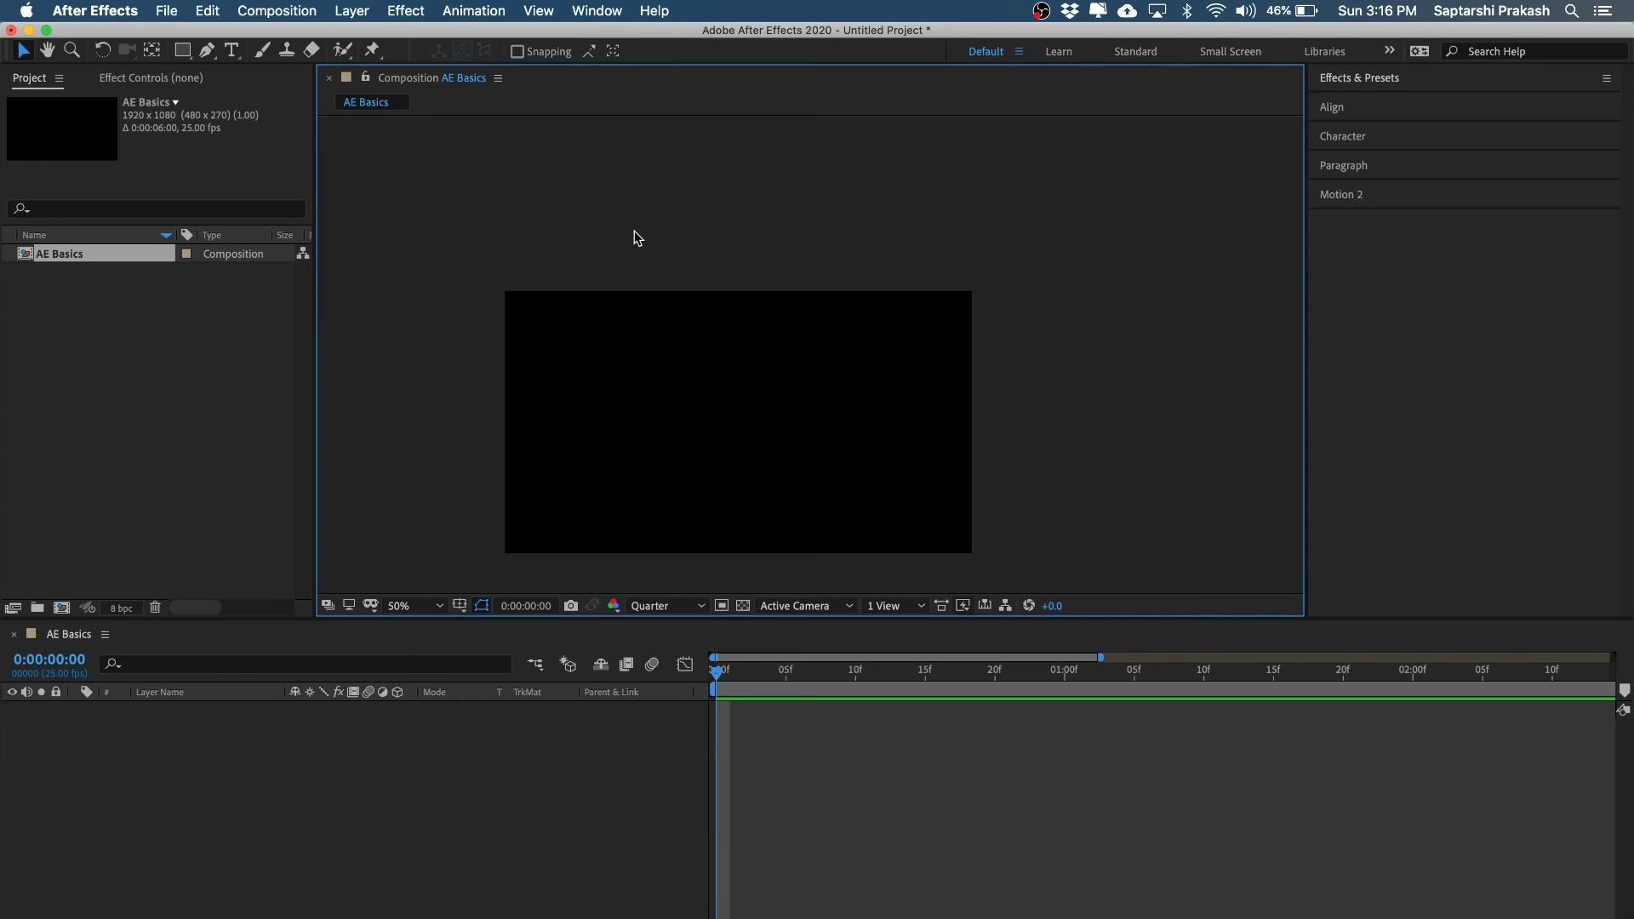
- Enable Center Anchor Point in New Shape Layers in the General preferences and apply the change
left_click(46, 11)
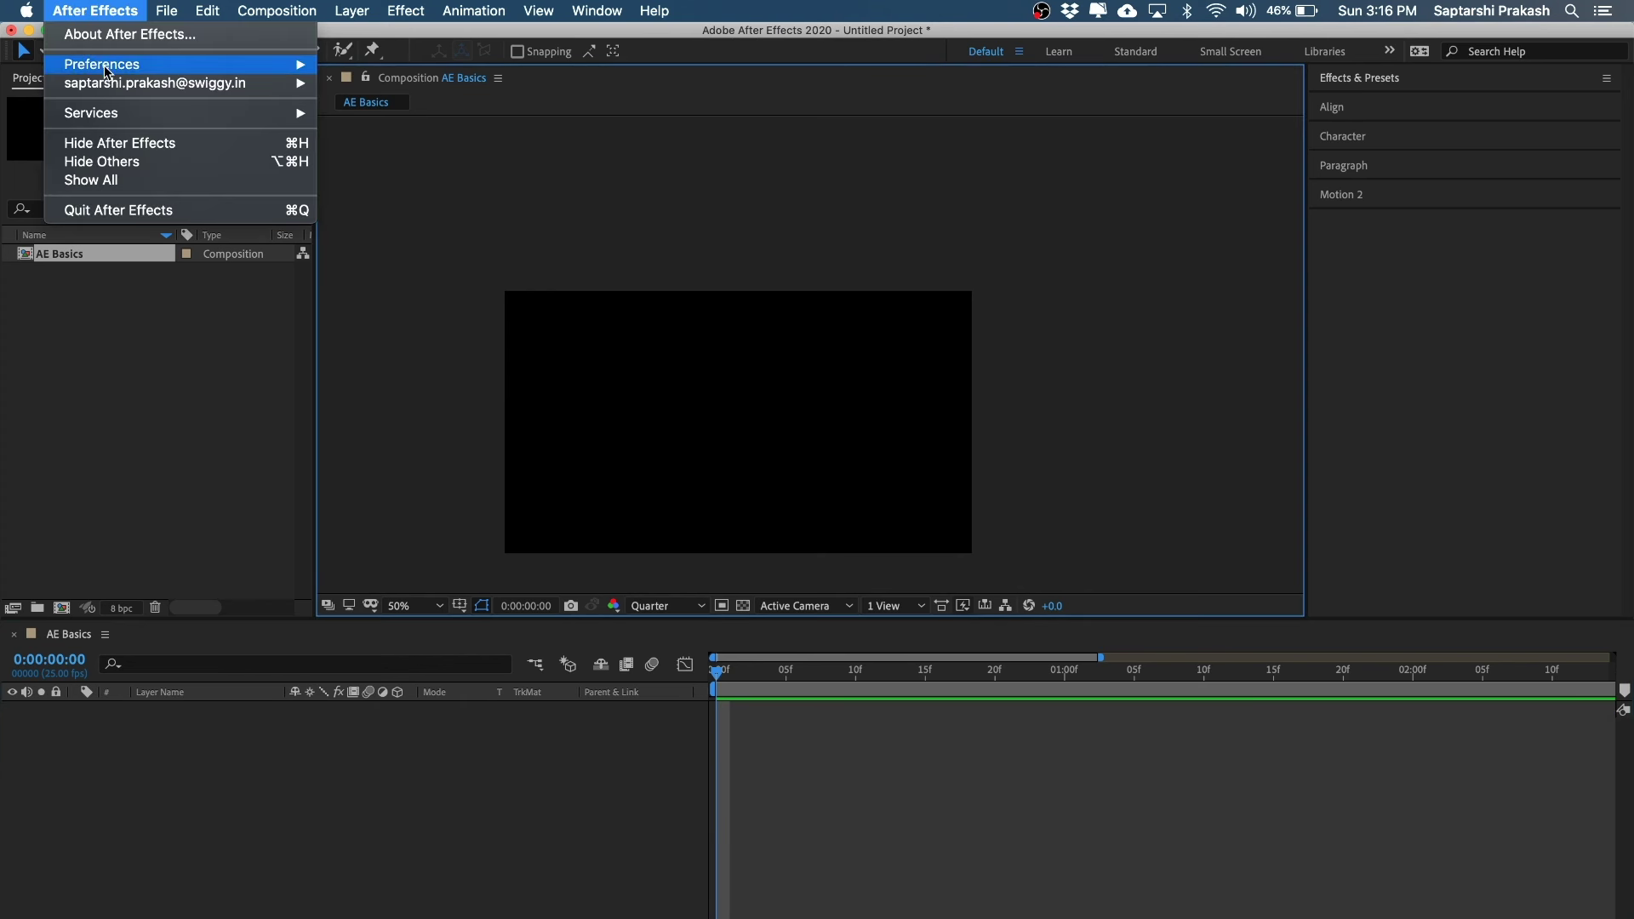
mouse_move(106, 66)
left_click(391, 65)
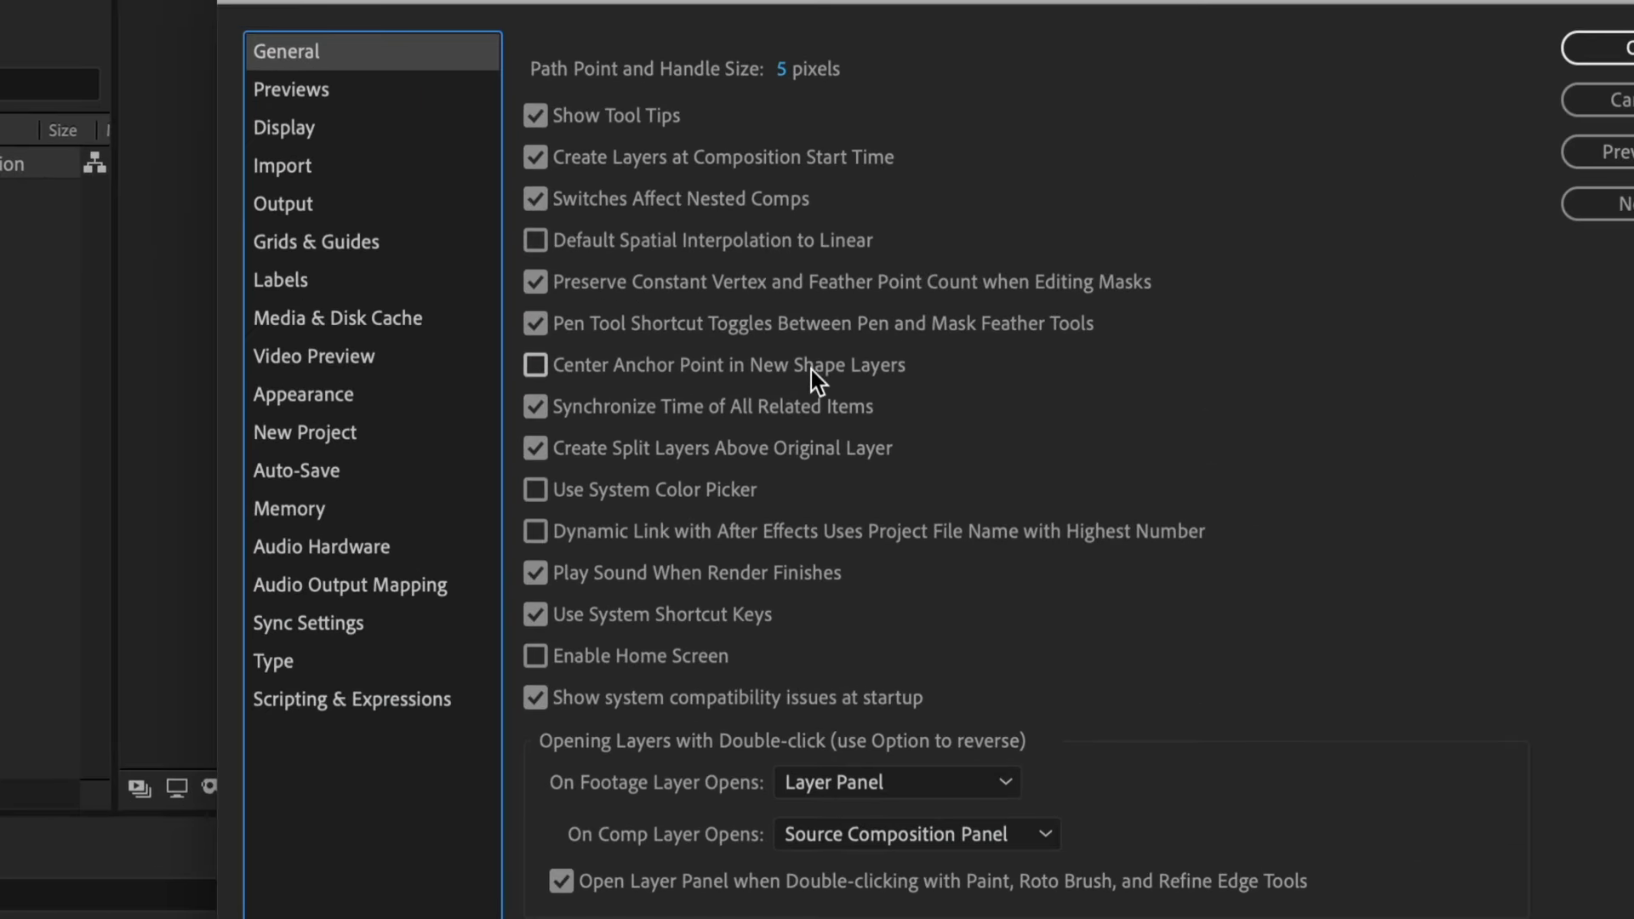
left_click(535, 365)
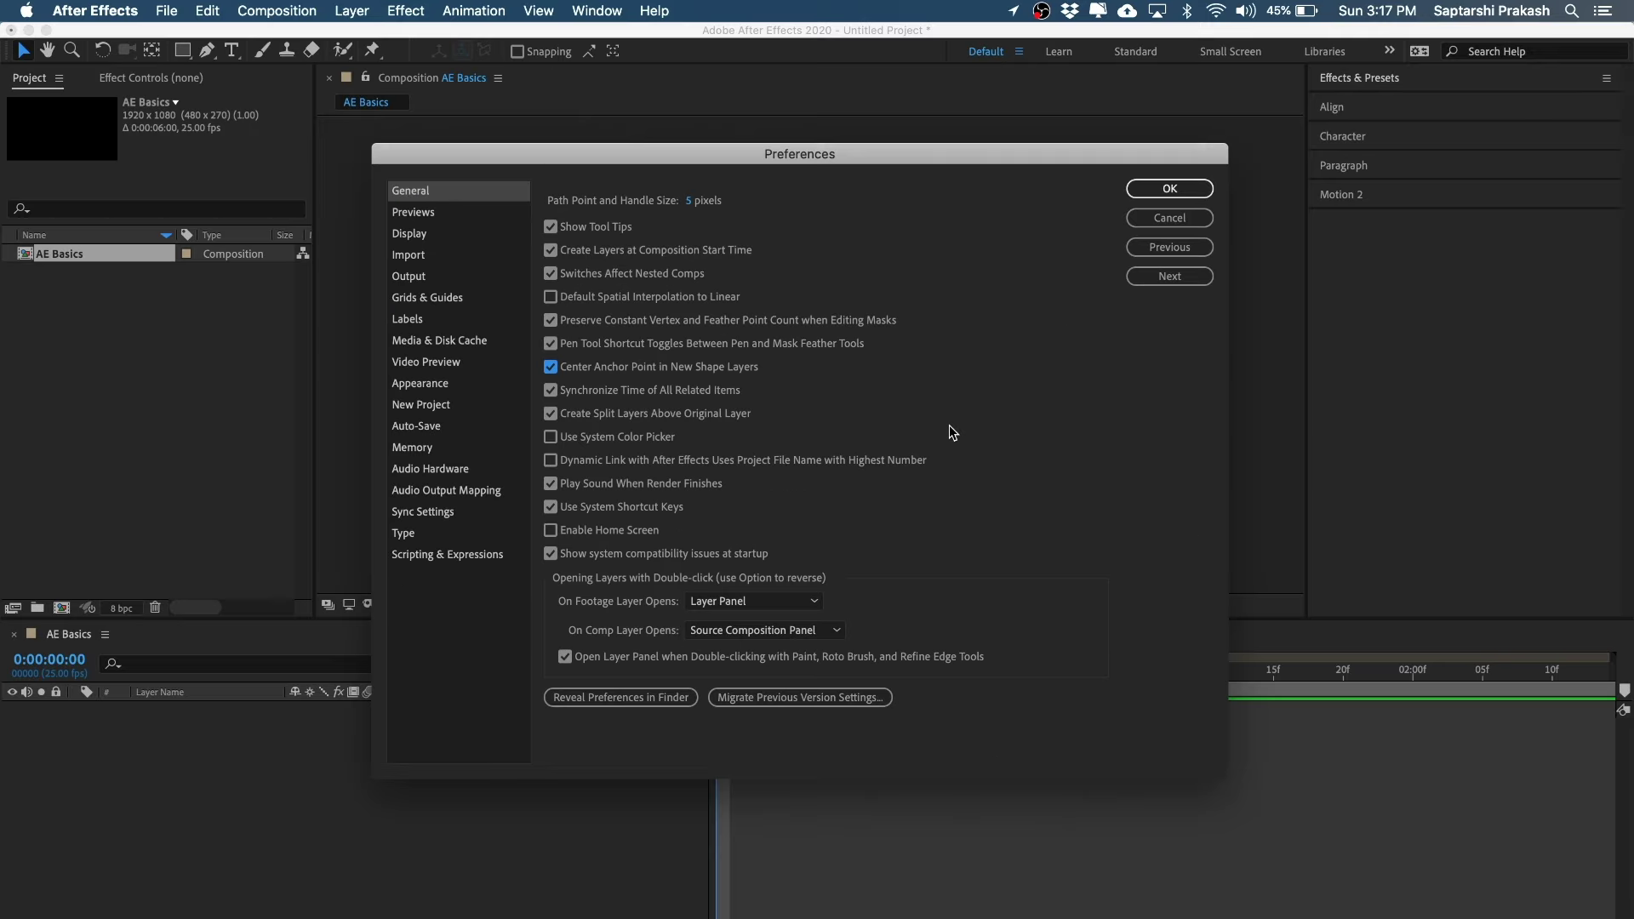
left_click(1169, 188)
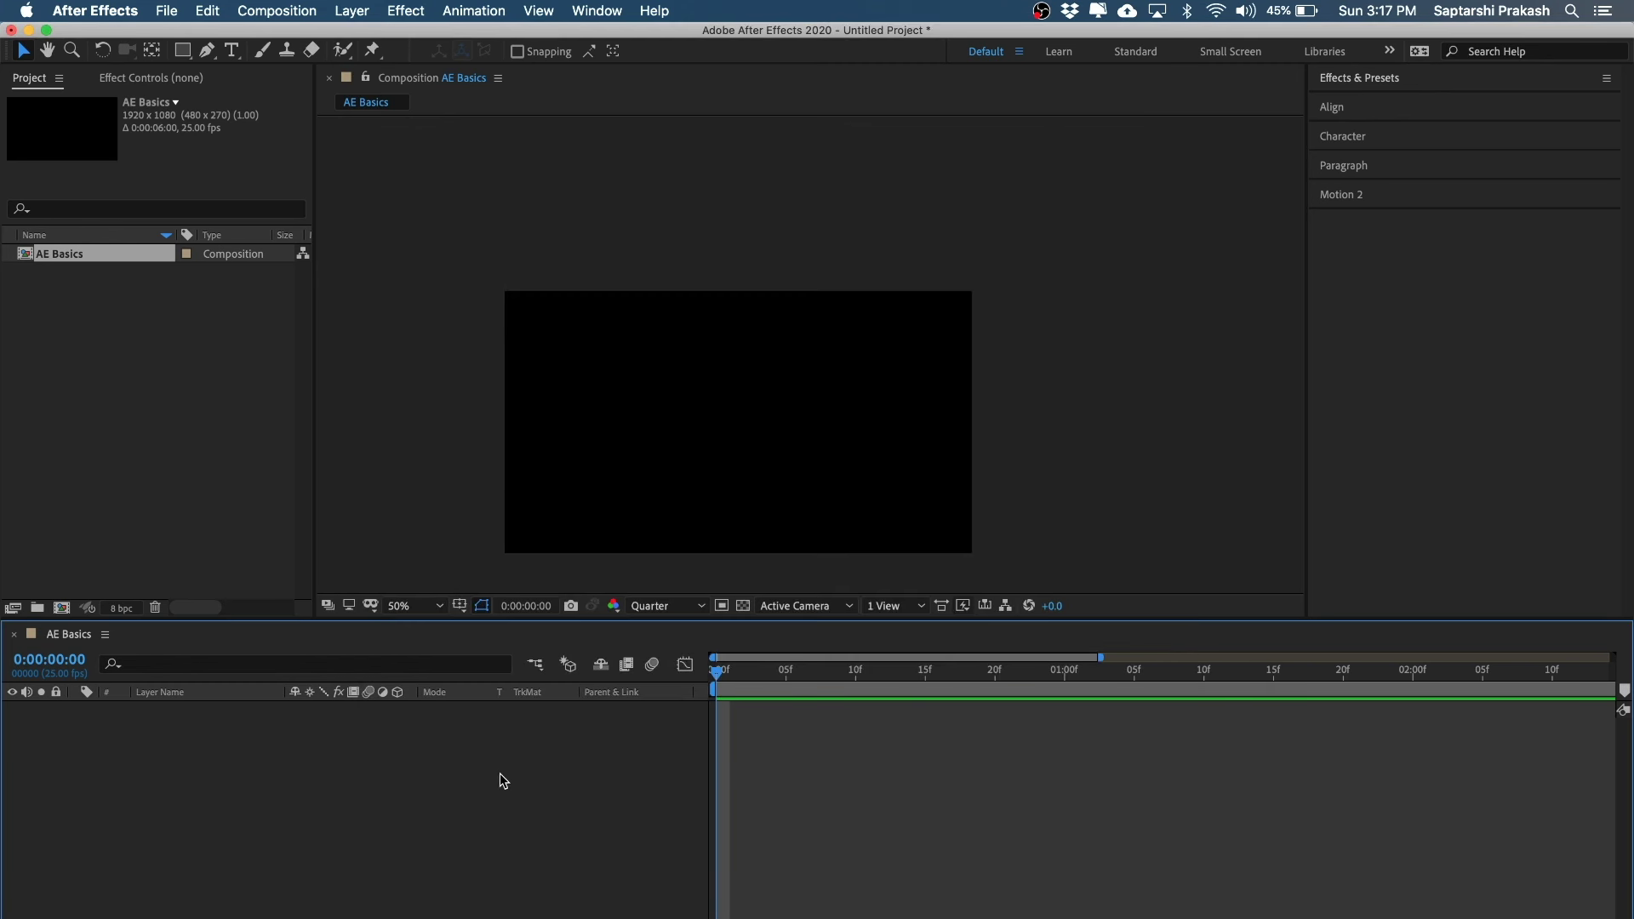
- Draw a white rectangle in the upper-left area of the composition with the Rectangle tool, and return to the Selection tool
left_click(182, 50)
mouse_move(578, 346)
left_mouse_down()
mouse_move(703, 469)
mouse_move(652, 413)
mouse_move(699, 409)
mouse_move(692, 452)
mouse_move(695, 434)
left_mouse_up()
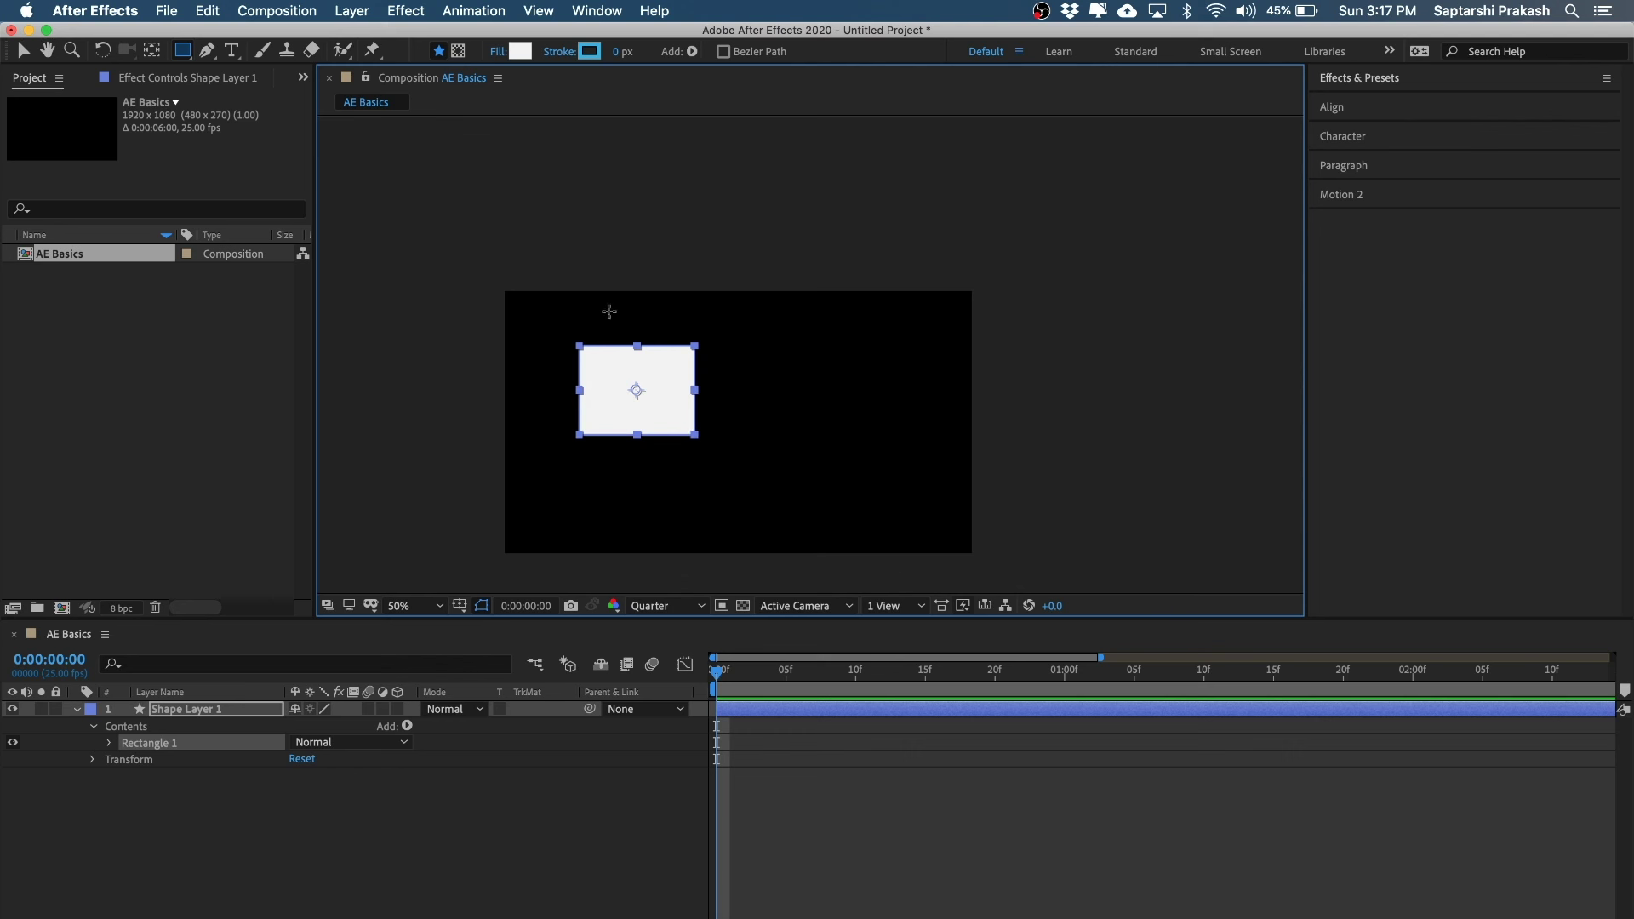
left_click(24, 50)
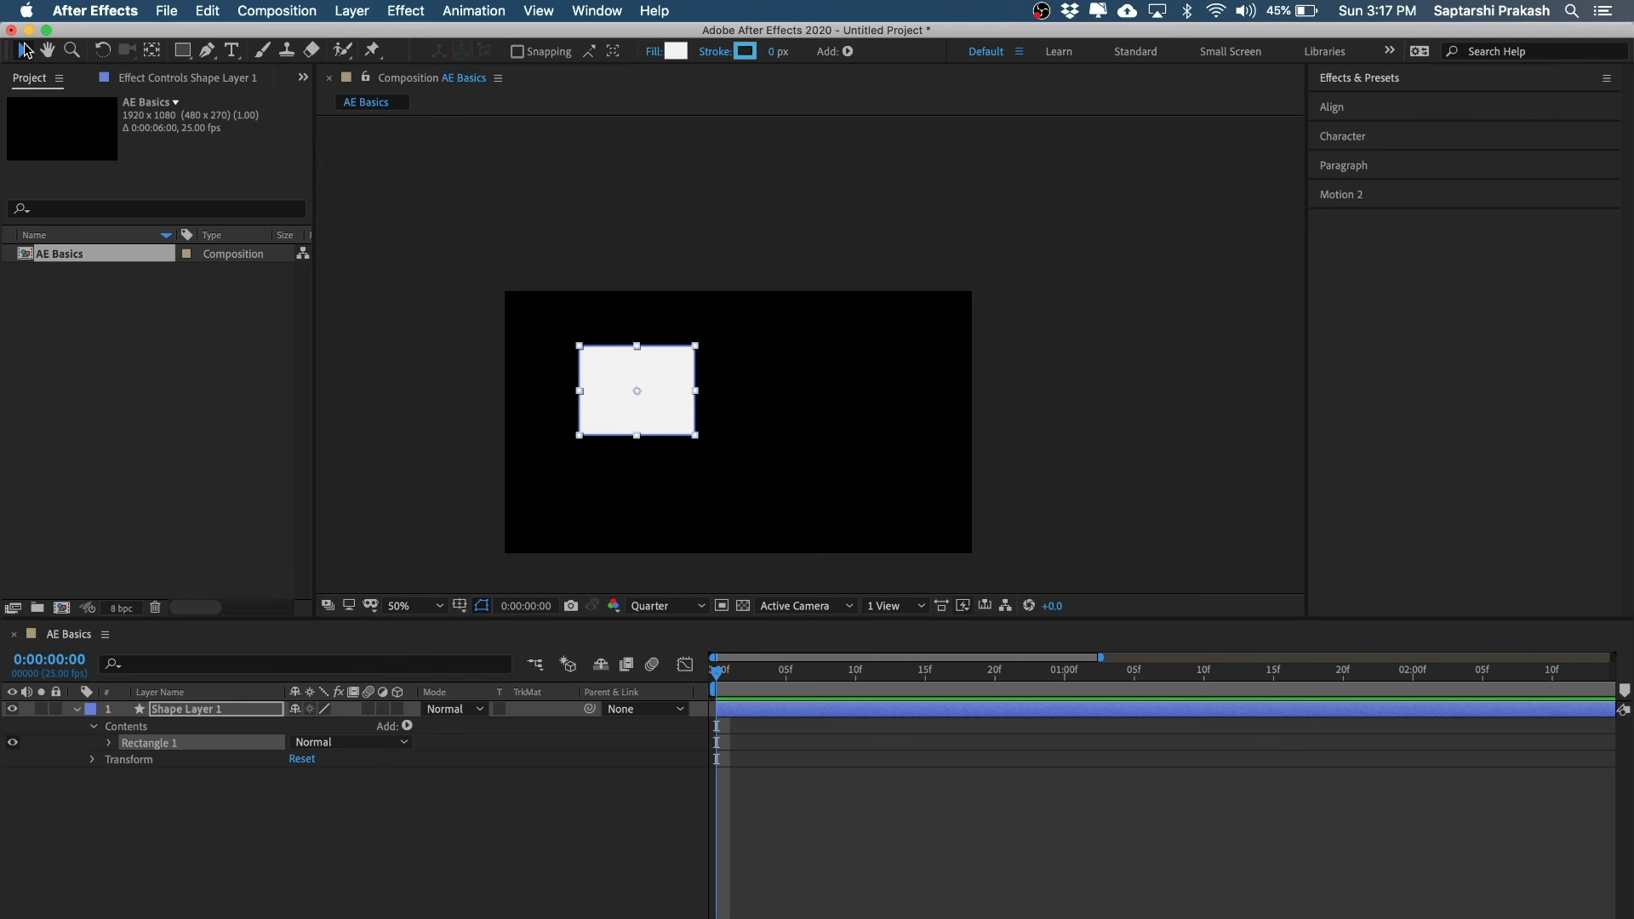
- Deselect and reselect the new rectangle to check where its anchor point is placed
left_click(885, 301)
left_click(612, 422)
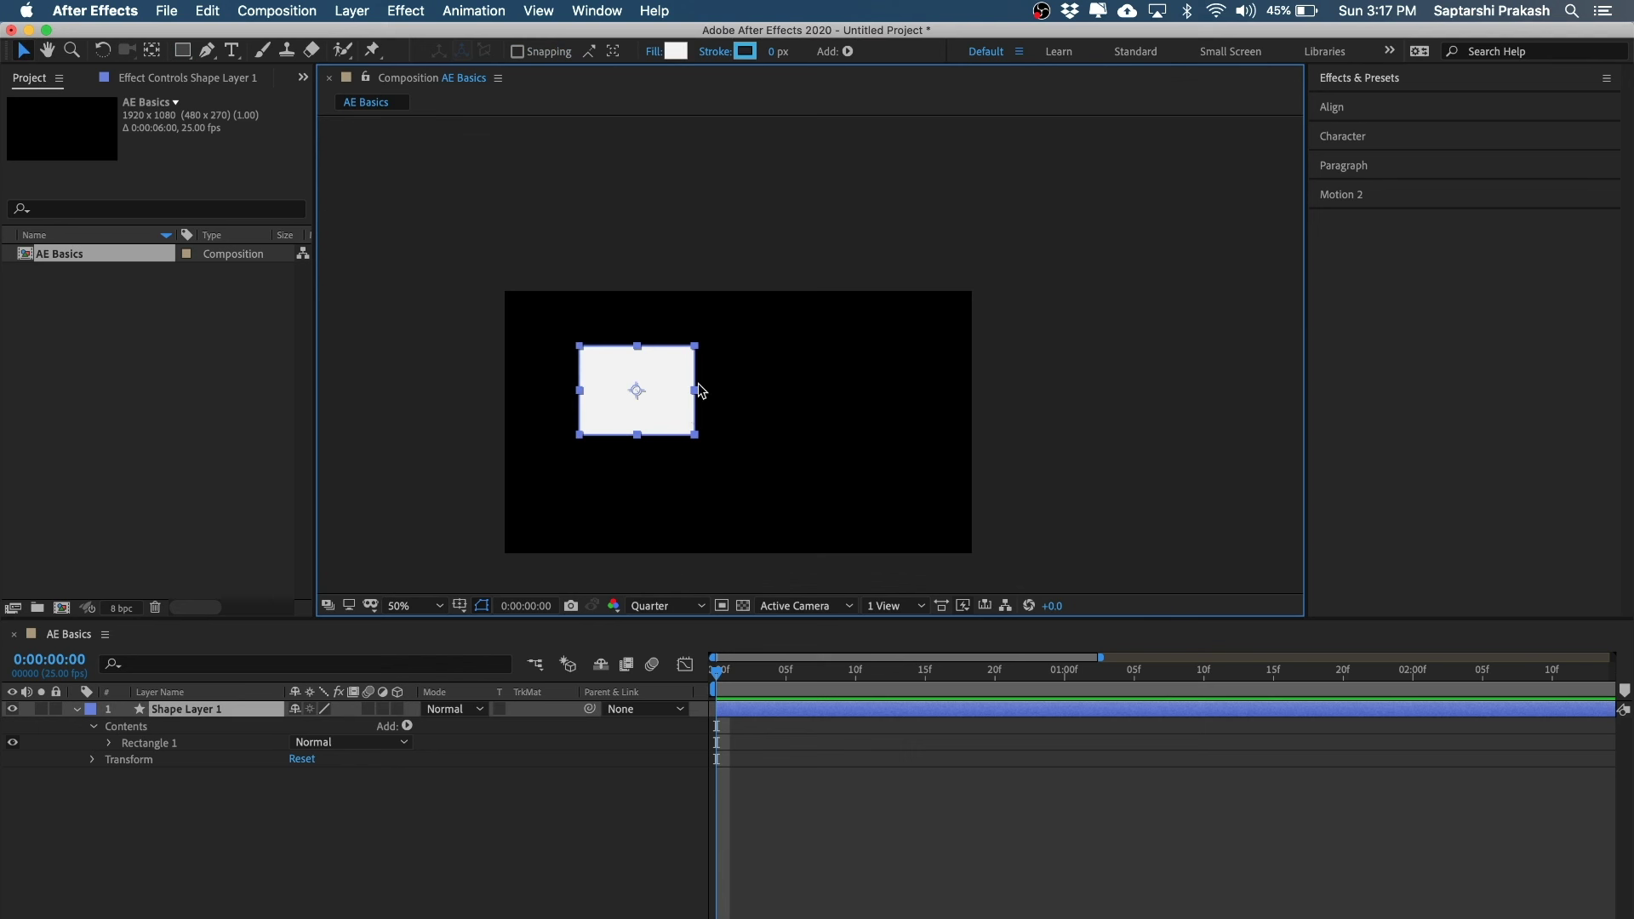
left_click(834, 226)
left_click(657, 411)
left_click(724, 255)
left_click(625, 406)
- Rename the new shape layer as Rectangle White
left_click(188, 715)
key("Return")
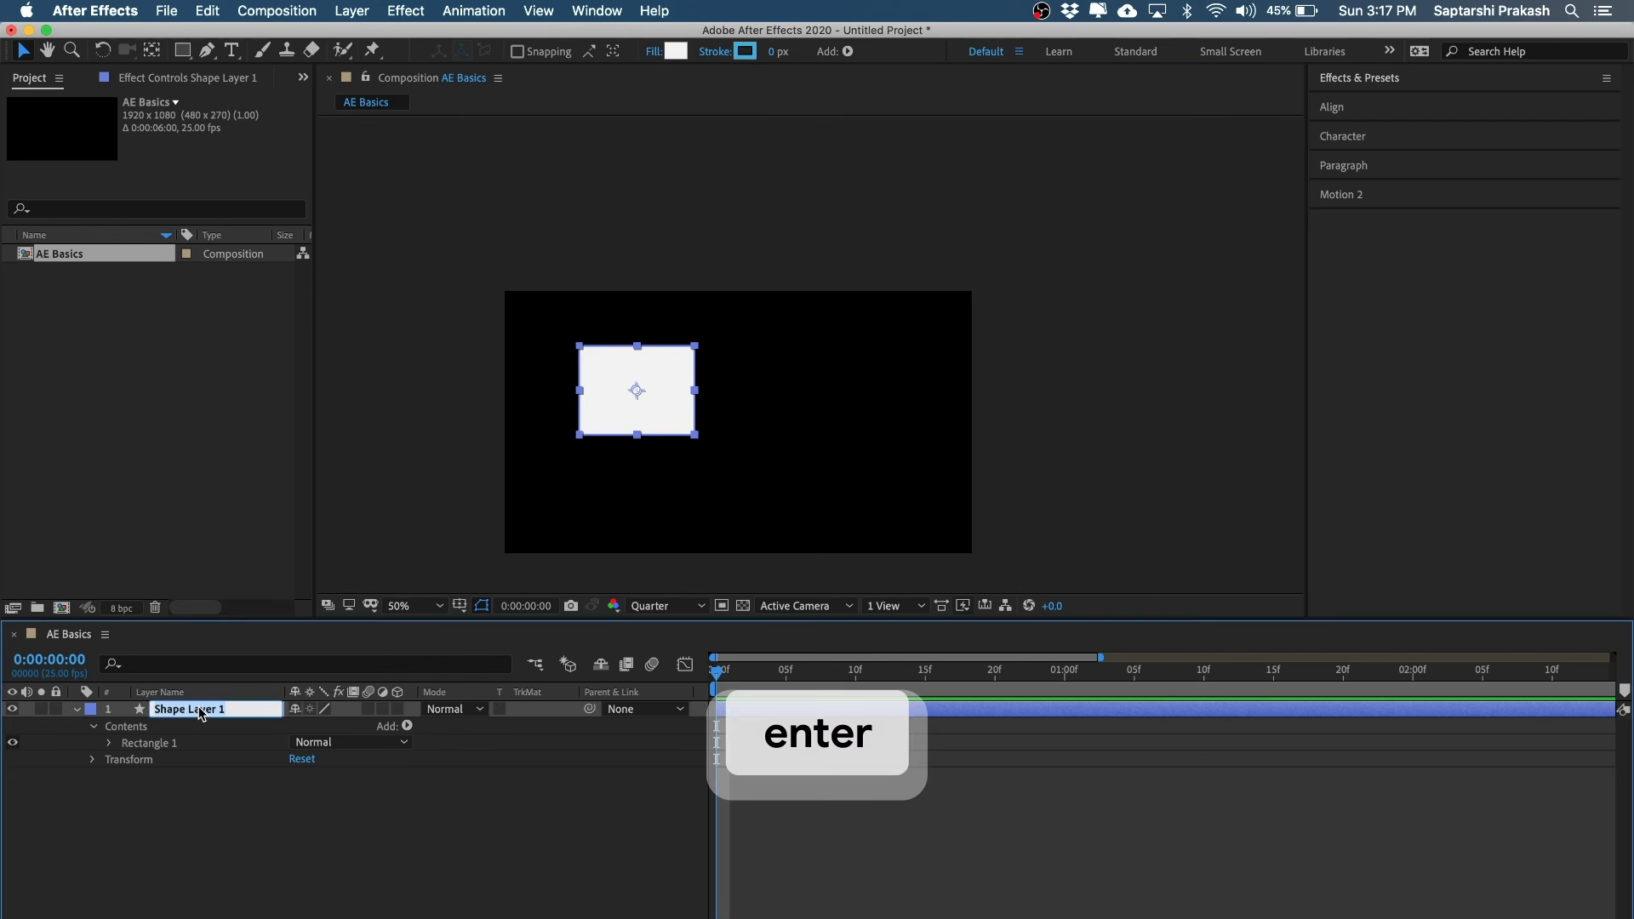
type("Res")
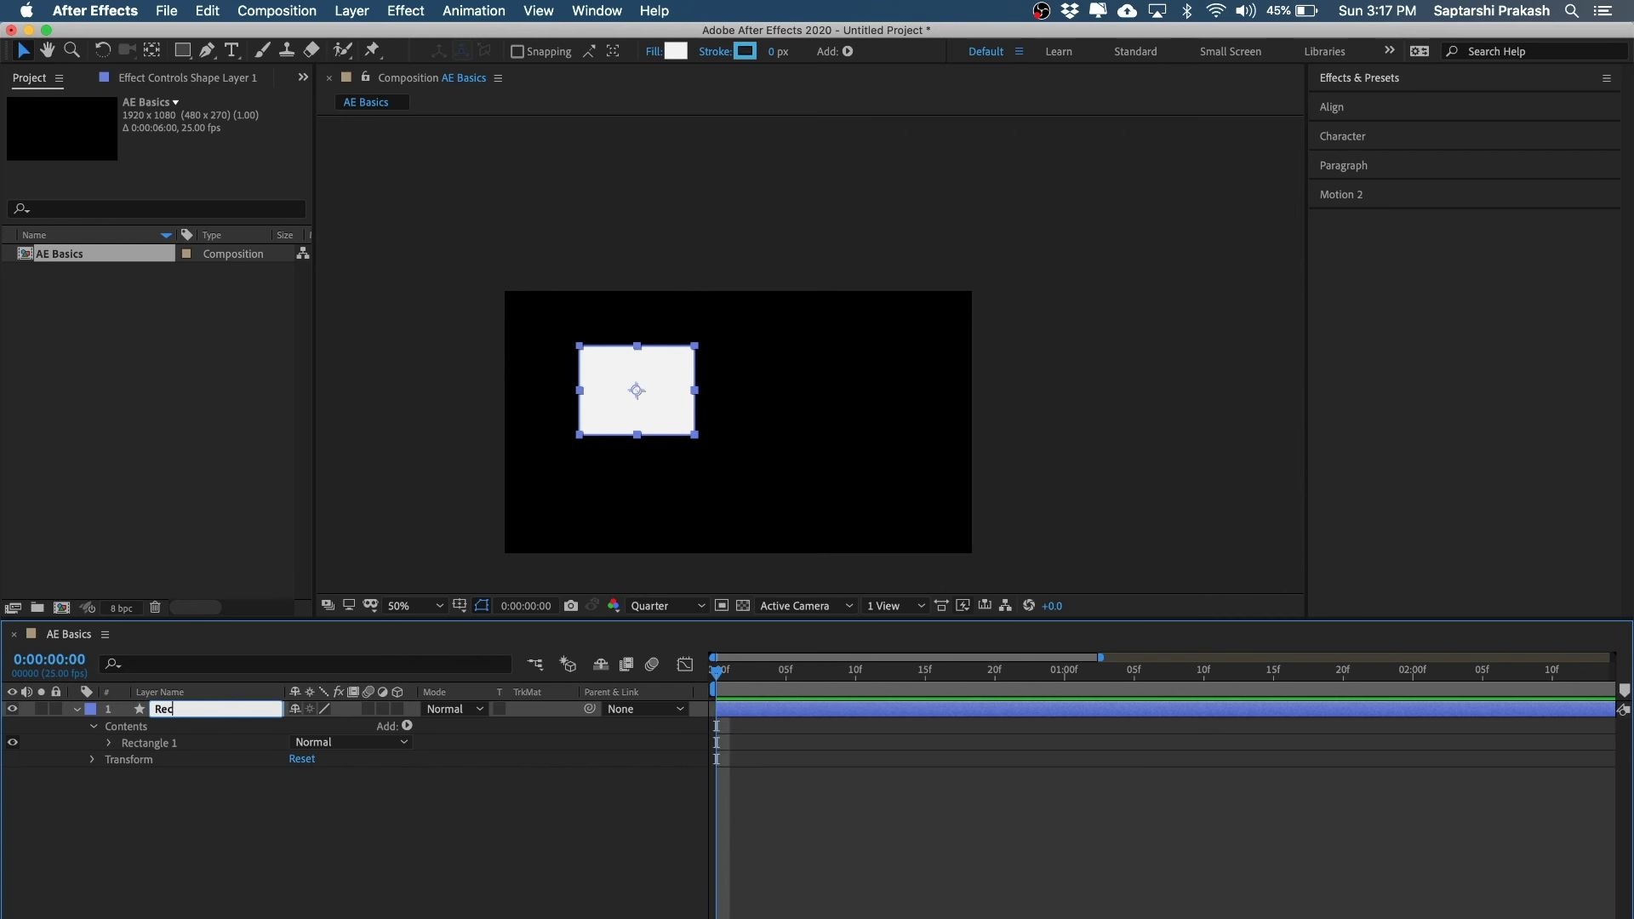
type("tangle White")
key("Return")
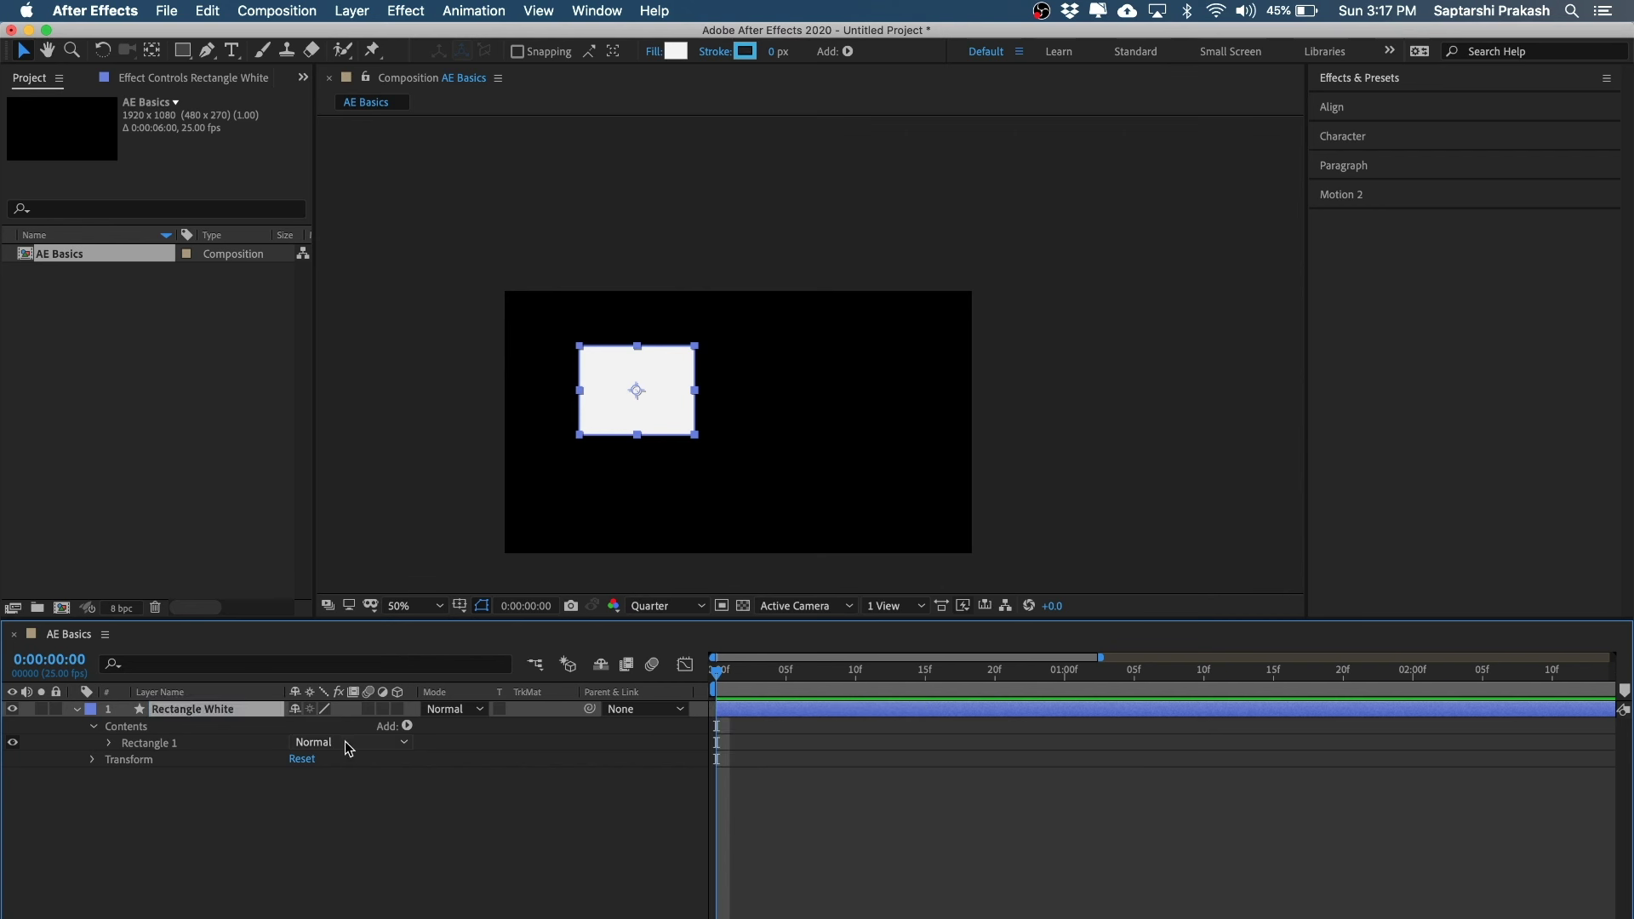
- Expand the layer's Transform properties and start keyframing Rotation at the first frame
left_click(303, 803)
left_click(166, 713)
left_click(93, 727)
left_click(92, 744)
left_click(125, 808)
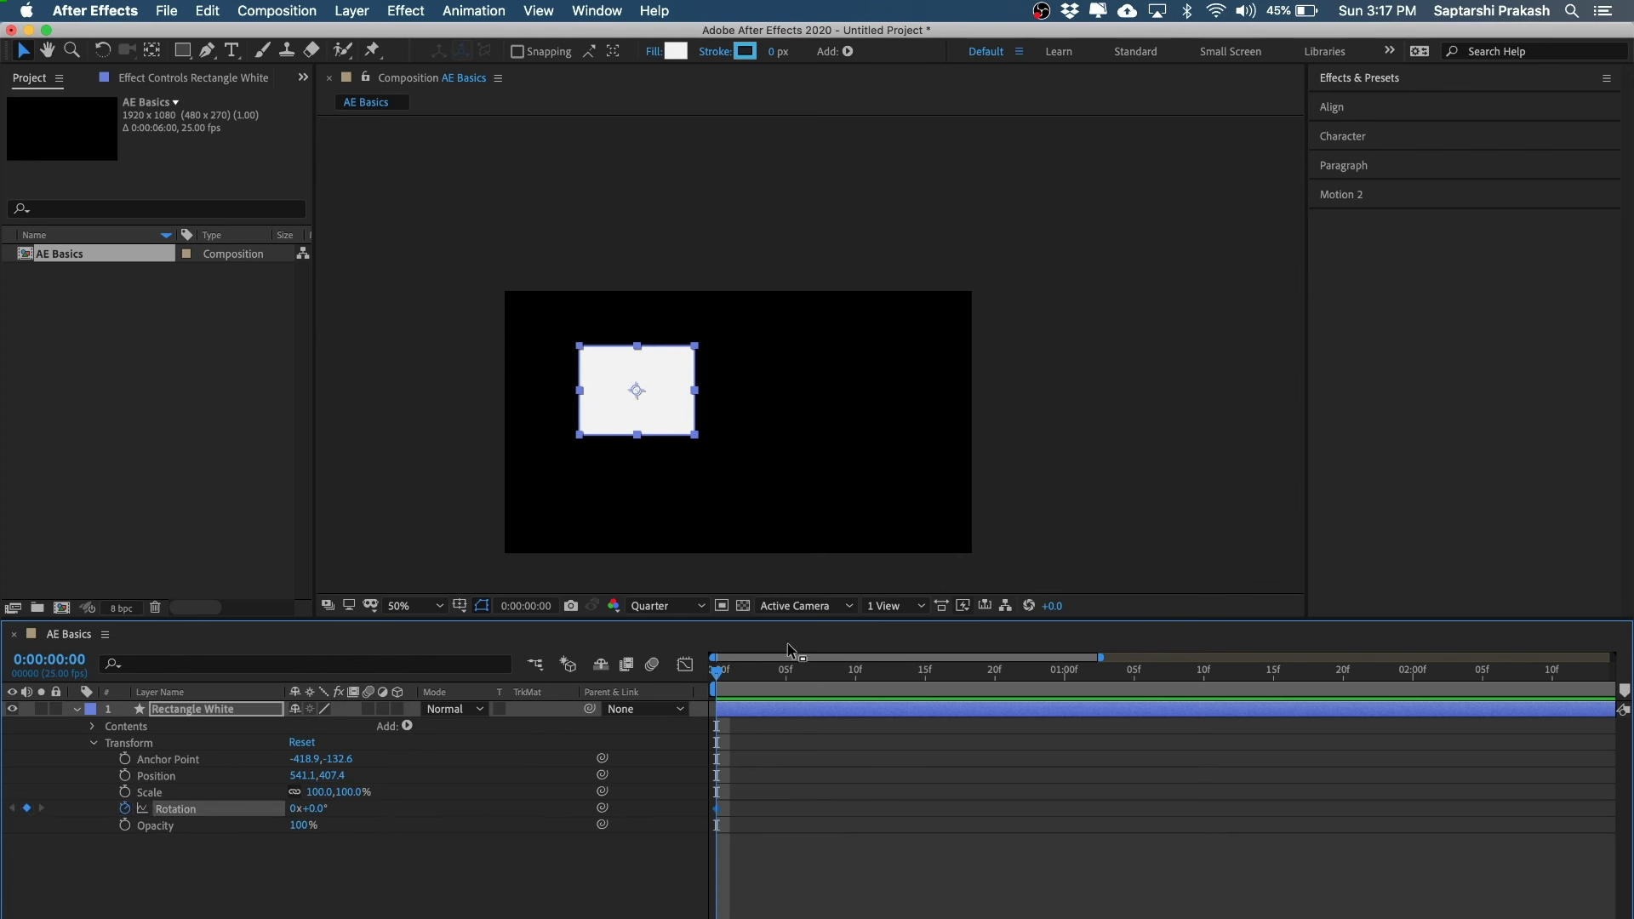
- Add a 90° Rotation keyframe at 0:00:01:01
left_click_drag(782, 682, 1078, 672)
left_click(316, 809)
type("90")
key("Return")
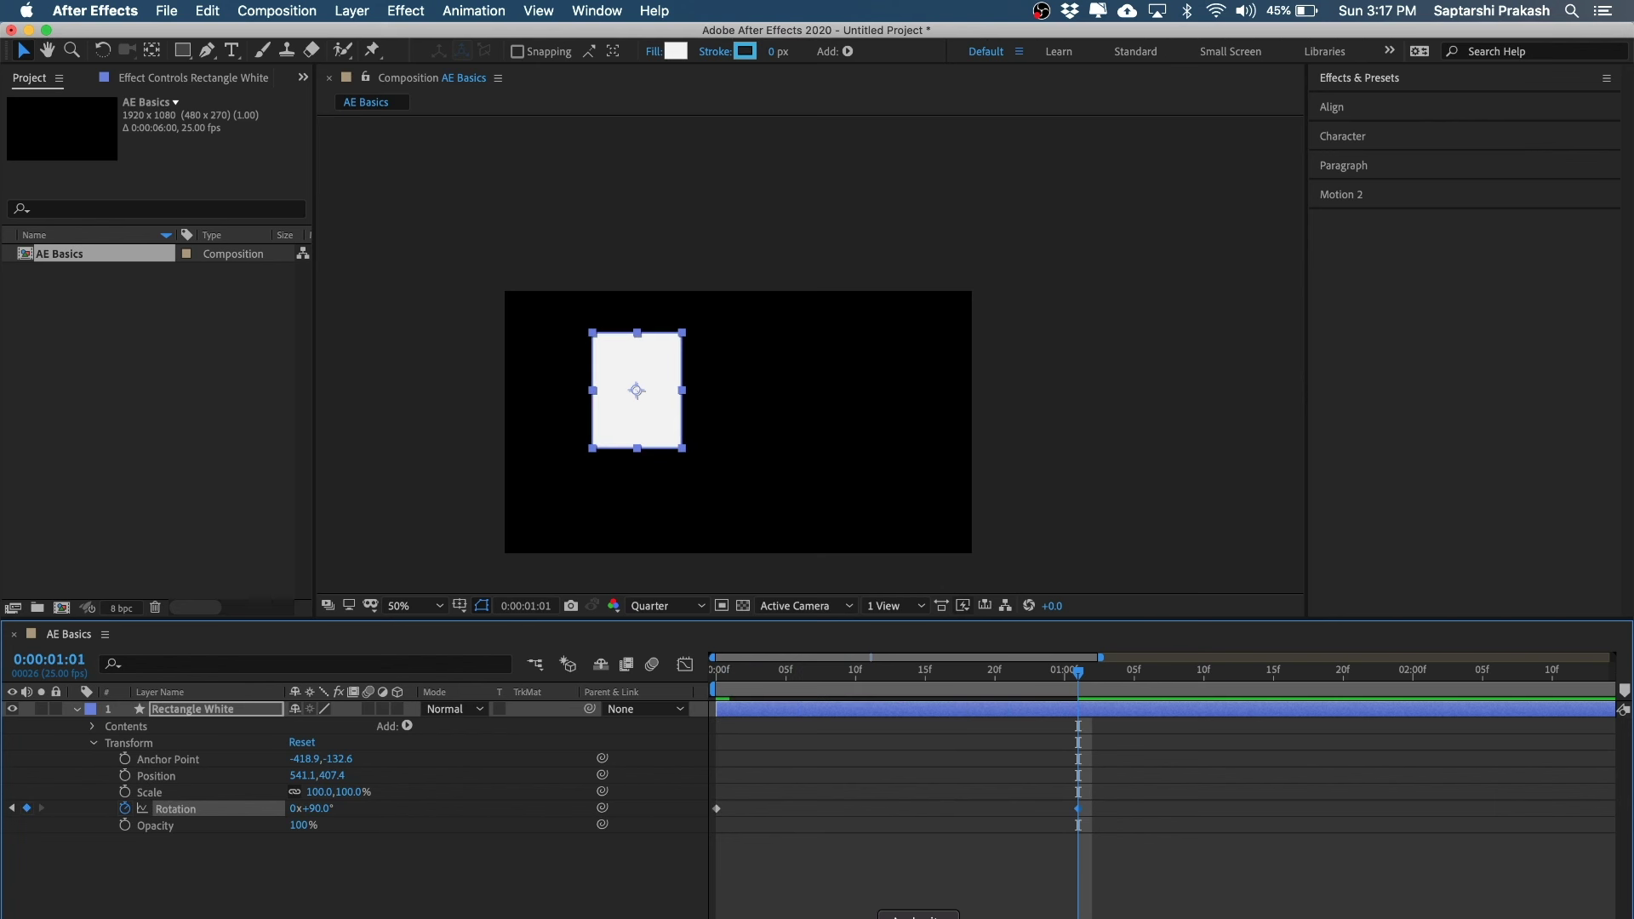
left_click(1040, 882)
- Play and scrub the animation to see the rectangle rotate around its centered anchor point
key("space")
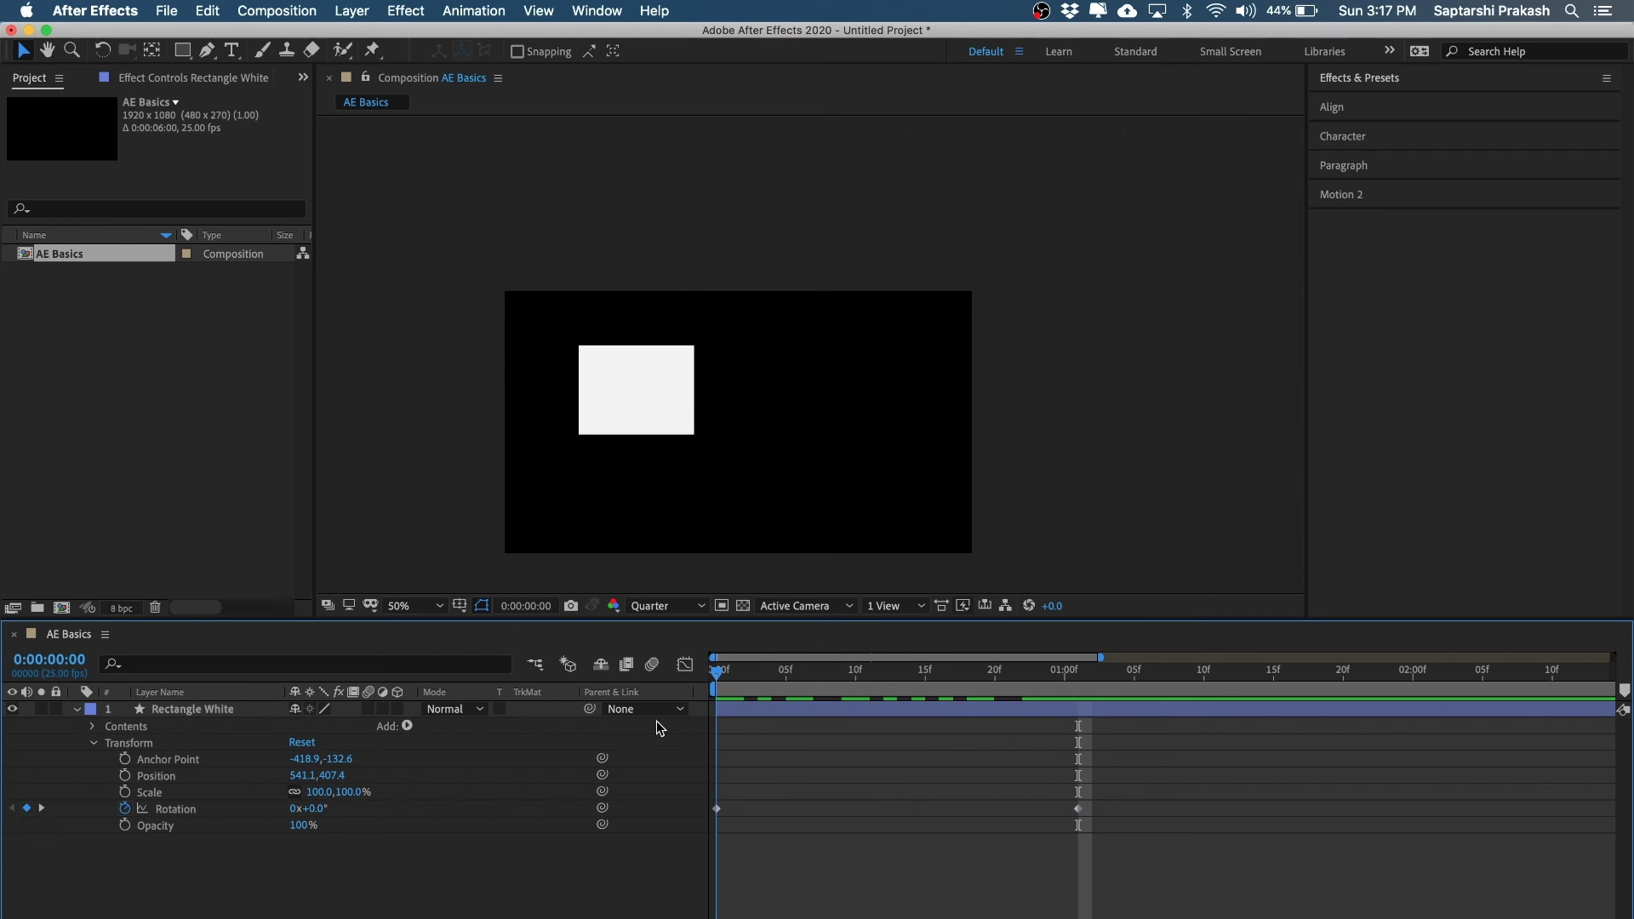
left_click_drag(696, 700, 697, 701)
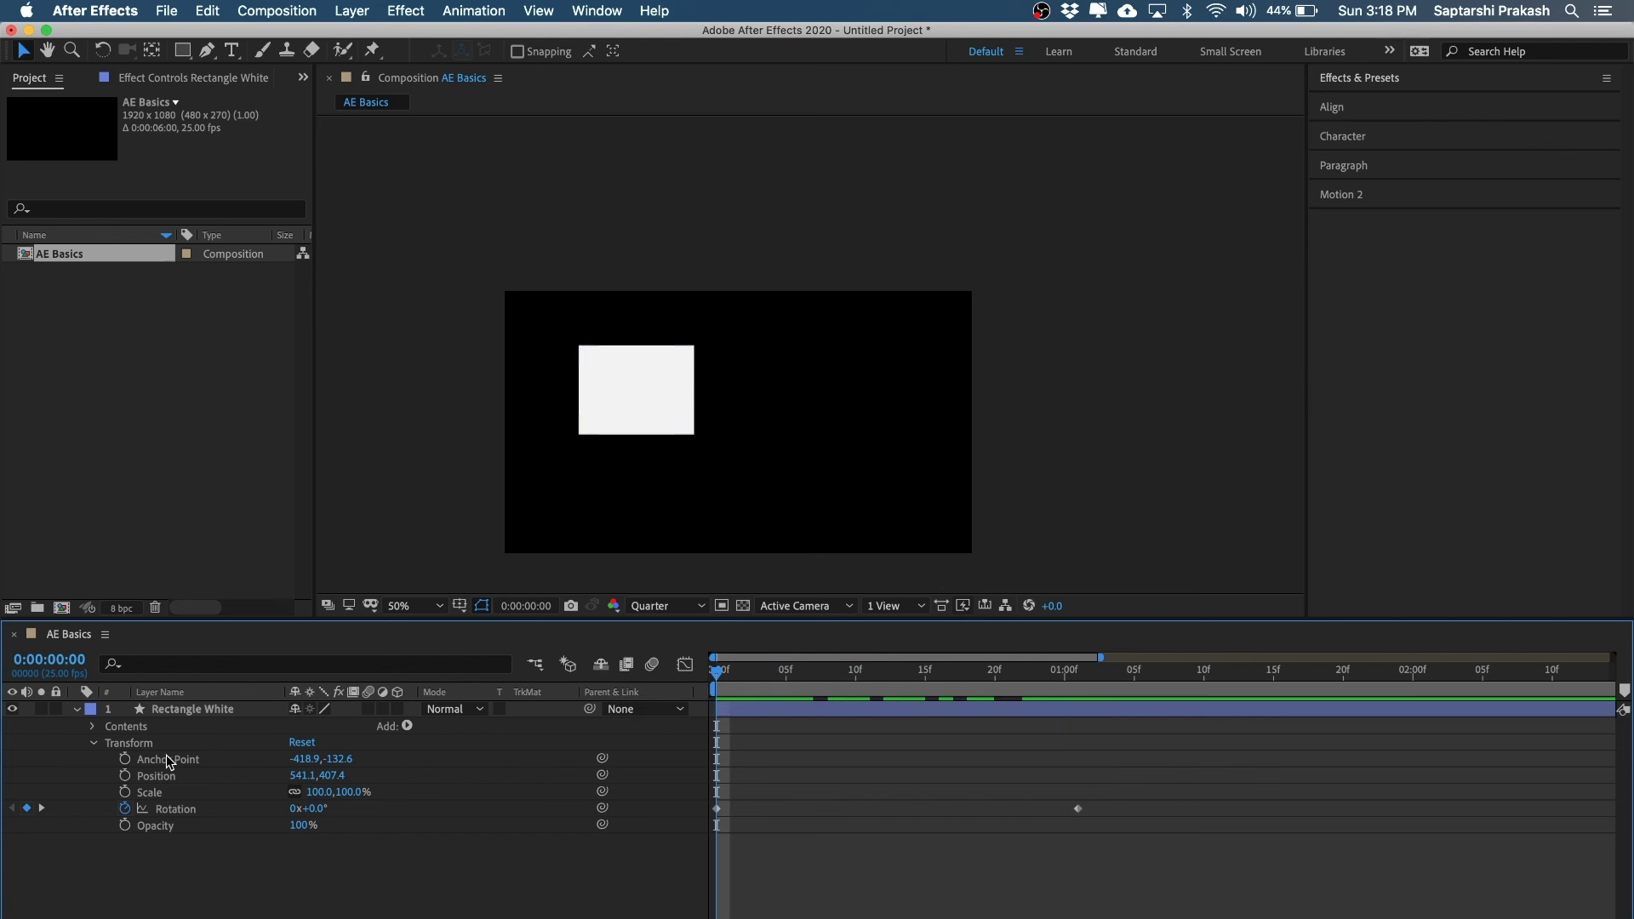
left_click_drag(717, 672, 1009, 680)
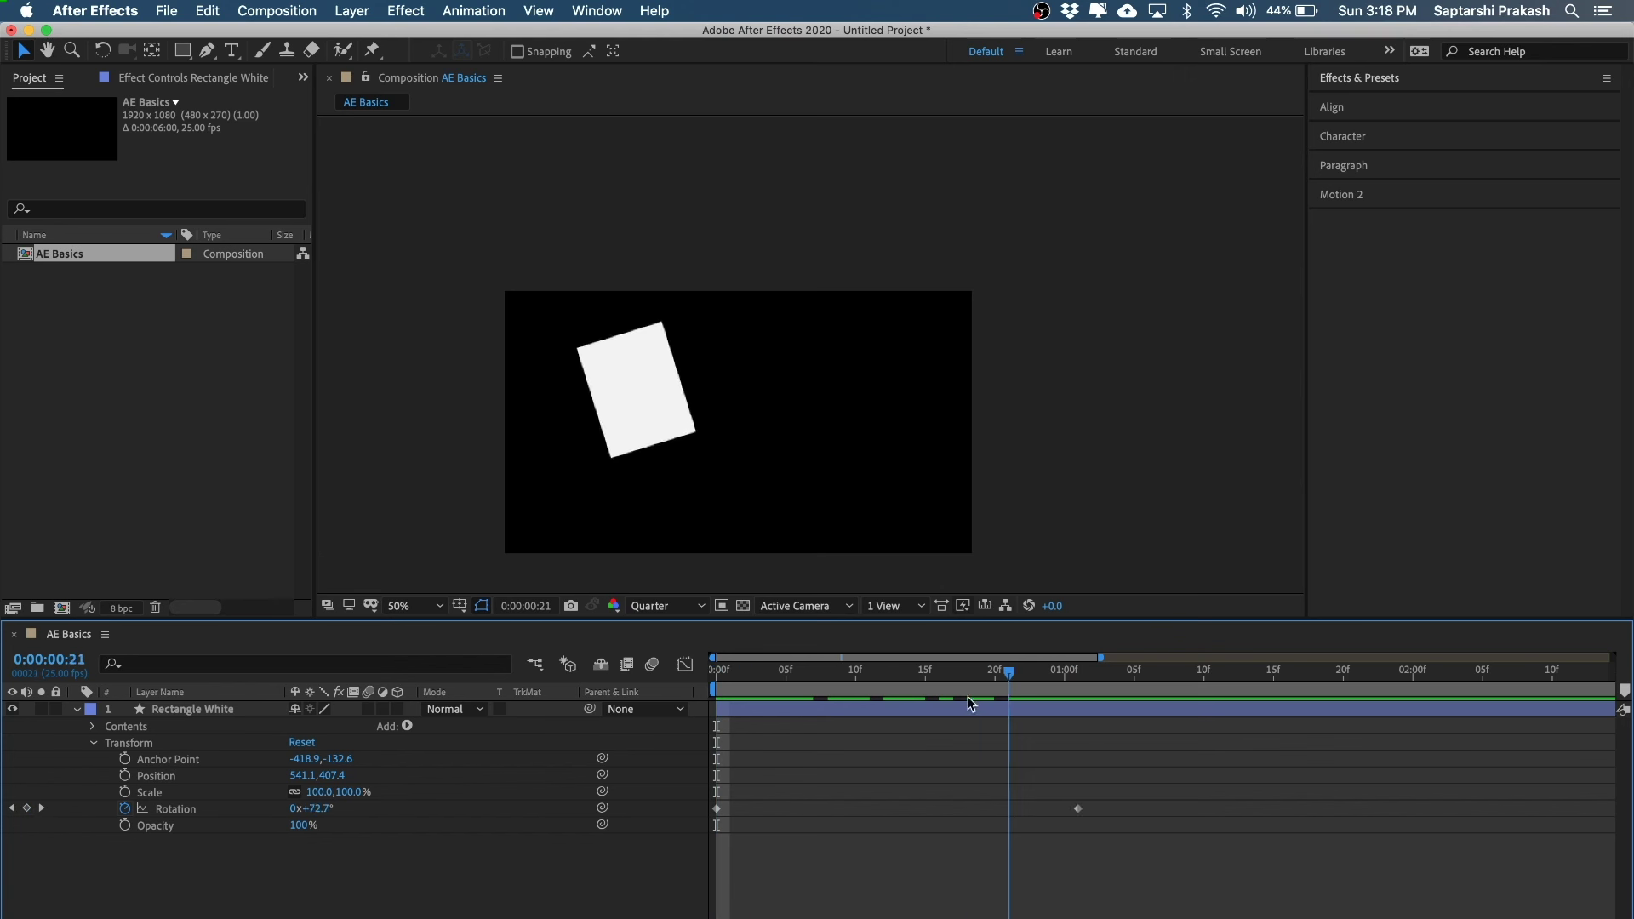
key("Home")
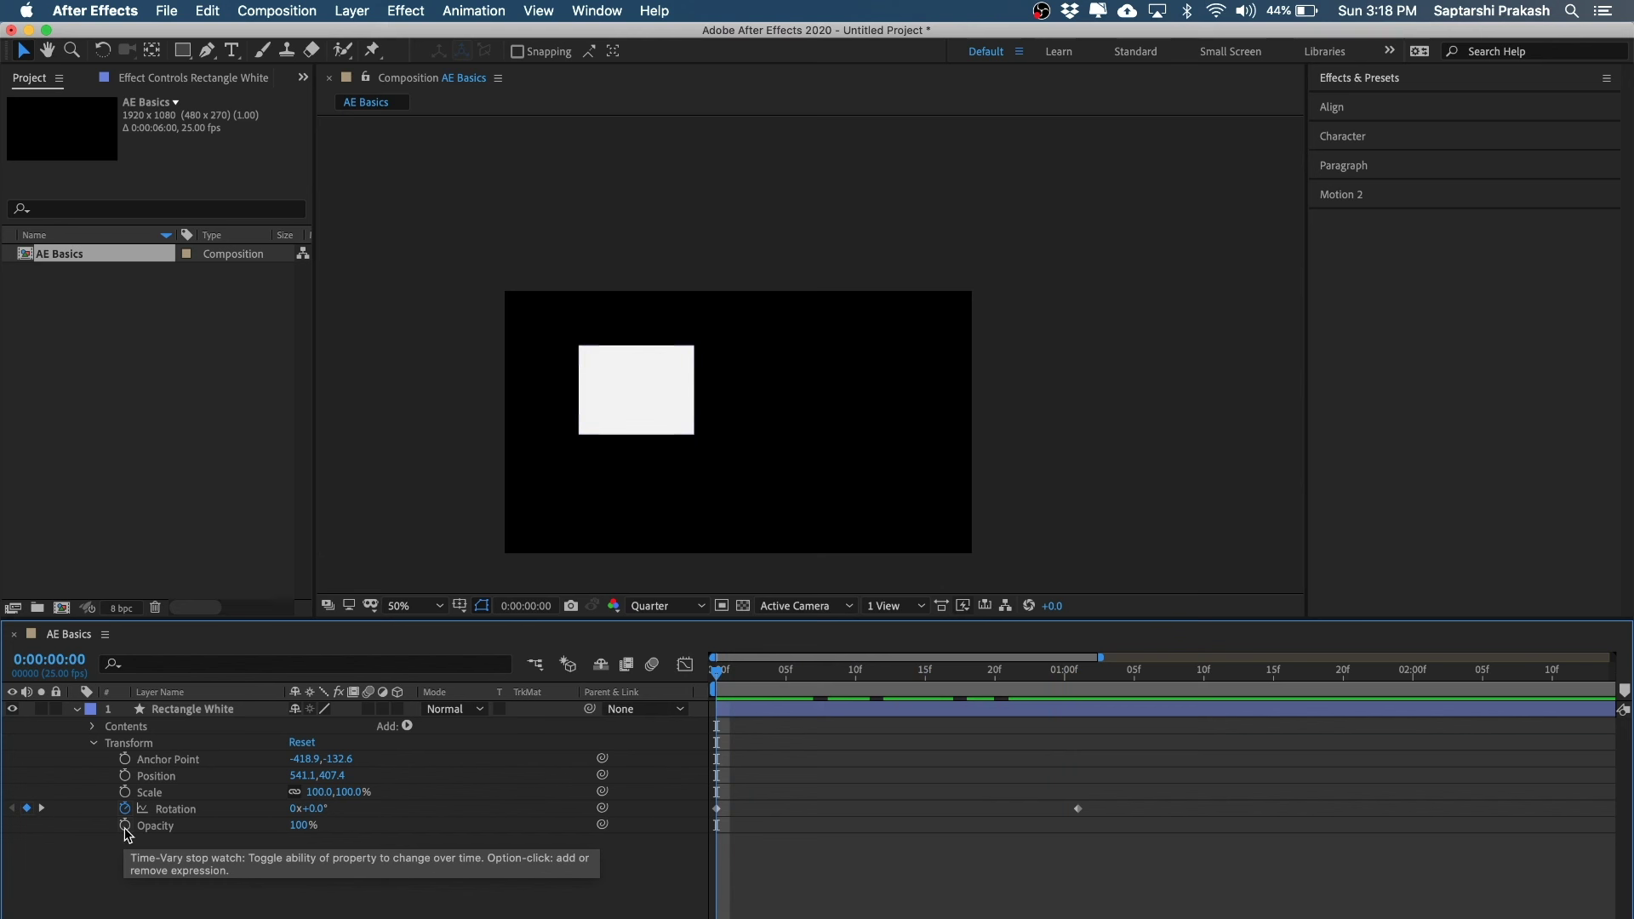
- Start keyframing Opacity on the Rectangle White layer at the first frame
left_click_drag(771, 675, 630, 682)
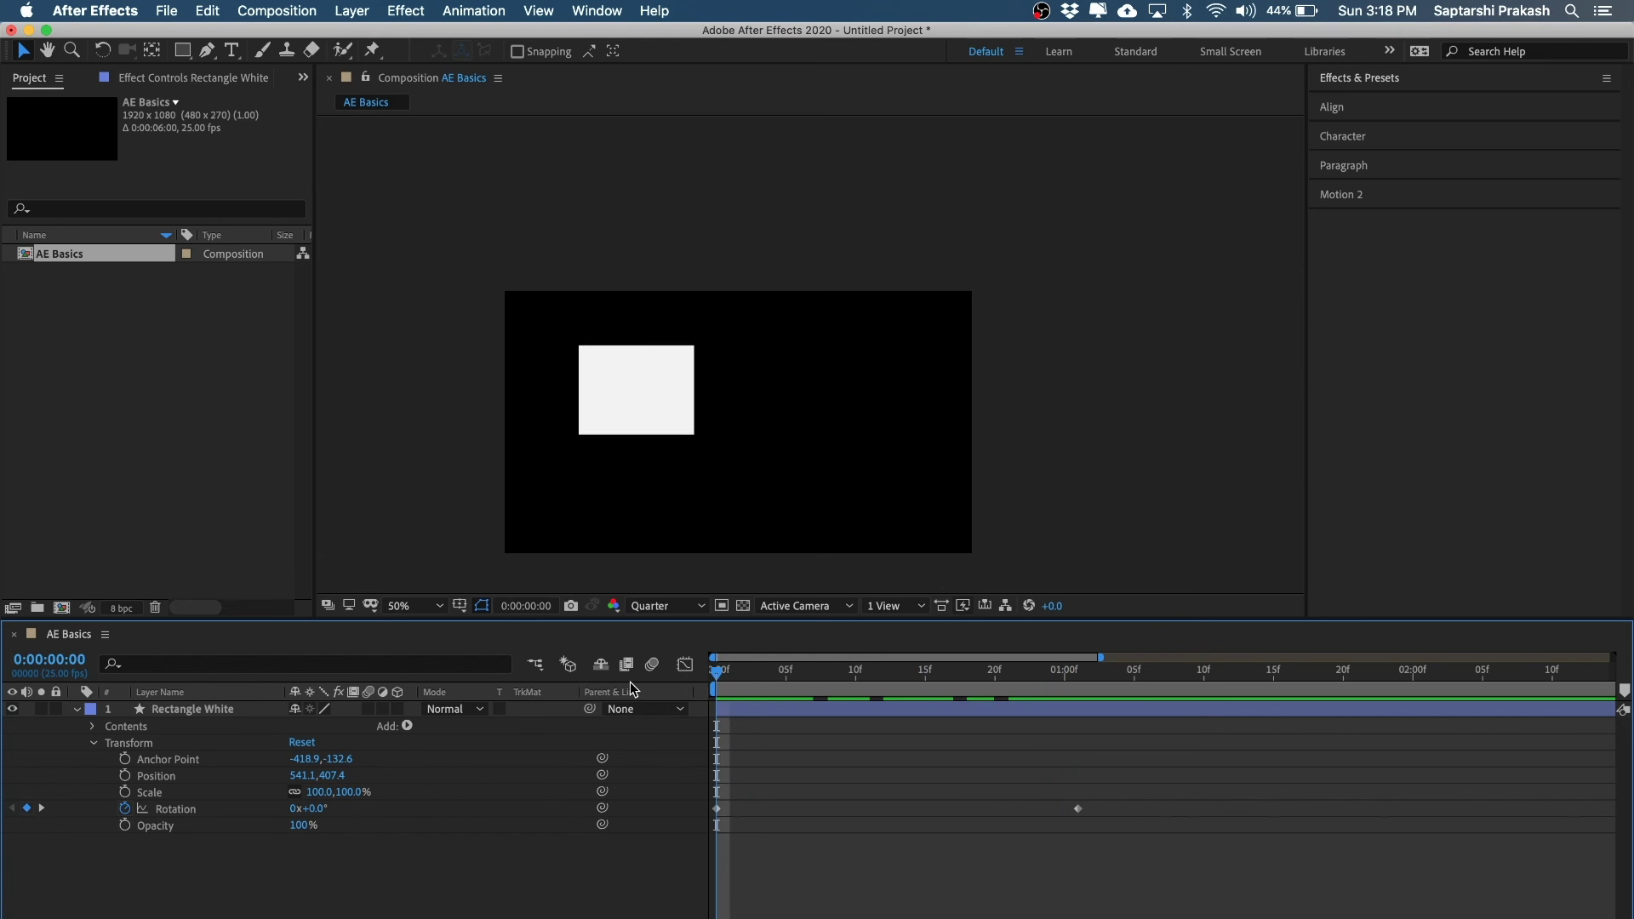
left_click(125, 825)
left_click_drag(732, 822, 711, 835)
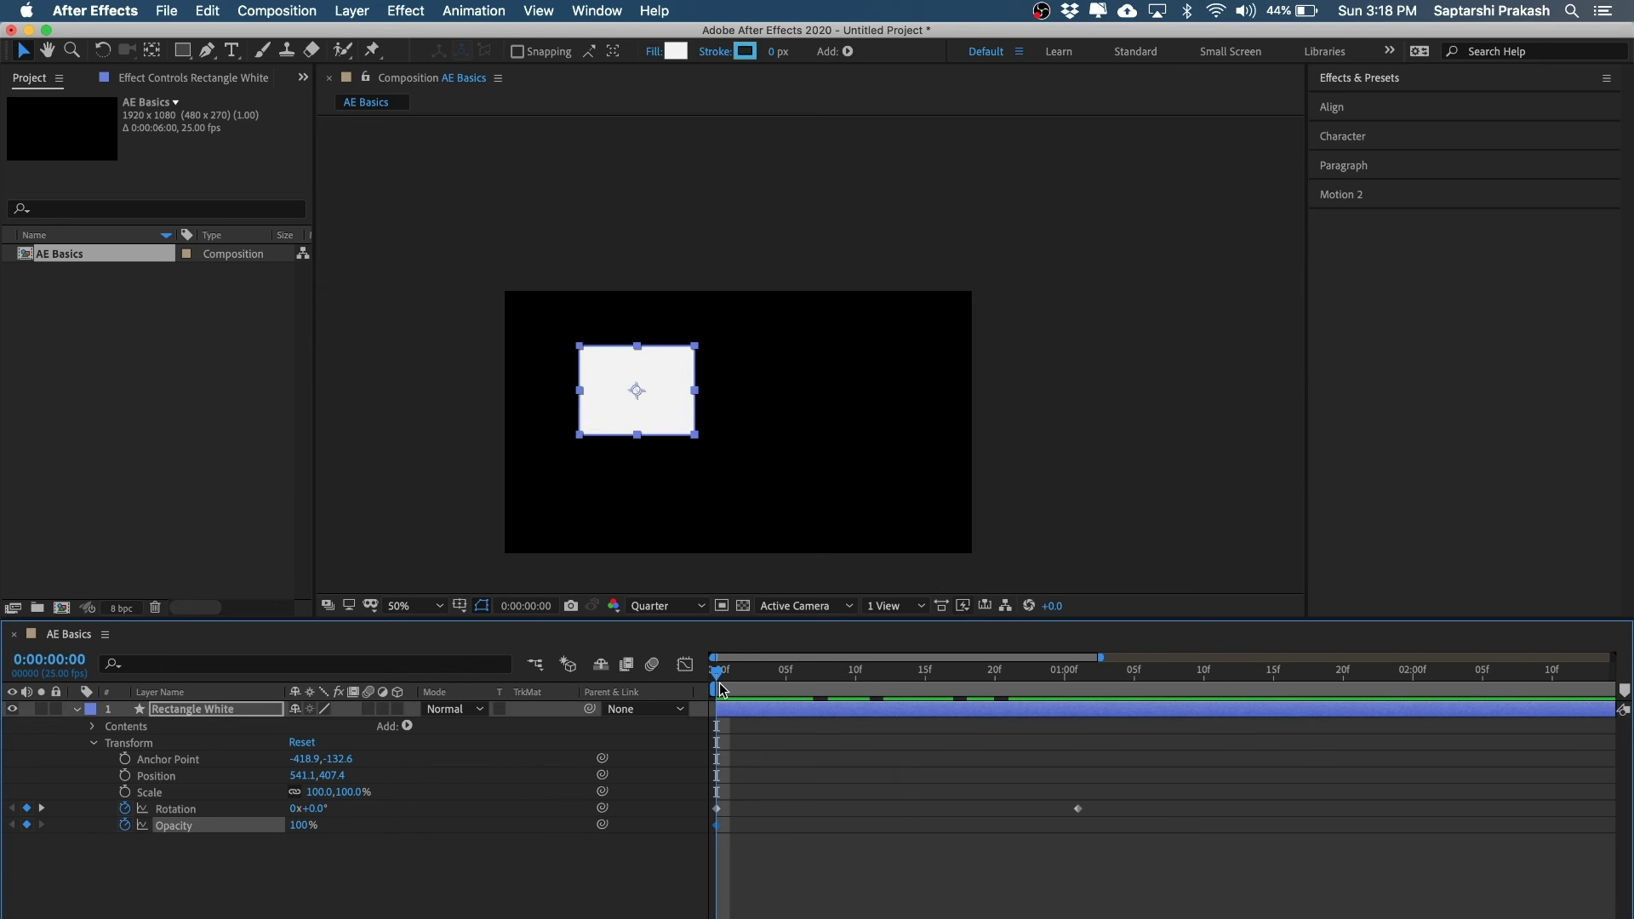
- Scrub the start of the animation and compare the Rotation and Opacity keyframes by selecting them
left_click_drag(718, 680, 800, 682)
mouse_move(732, 821)
left_mouse_down()
mouse_move(709, 831)
mouse_move(709, 814)
left_mouse_up()
left_click_drag(1132, 789, 704, 822)
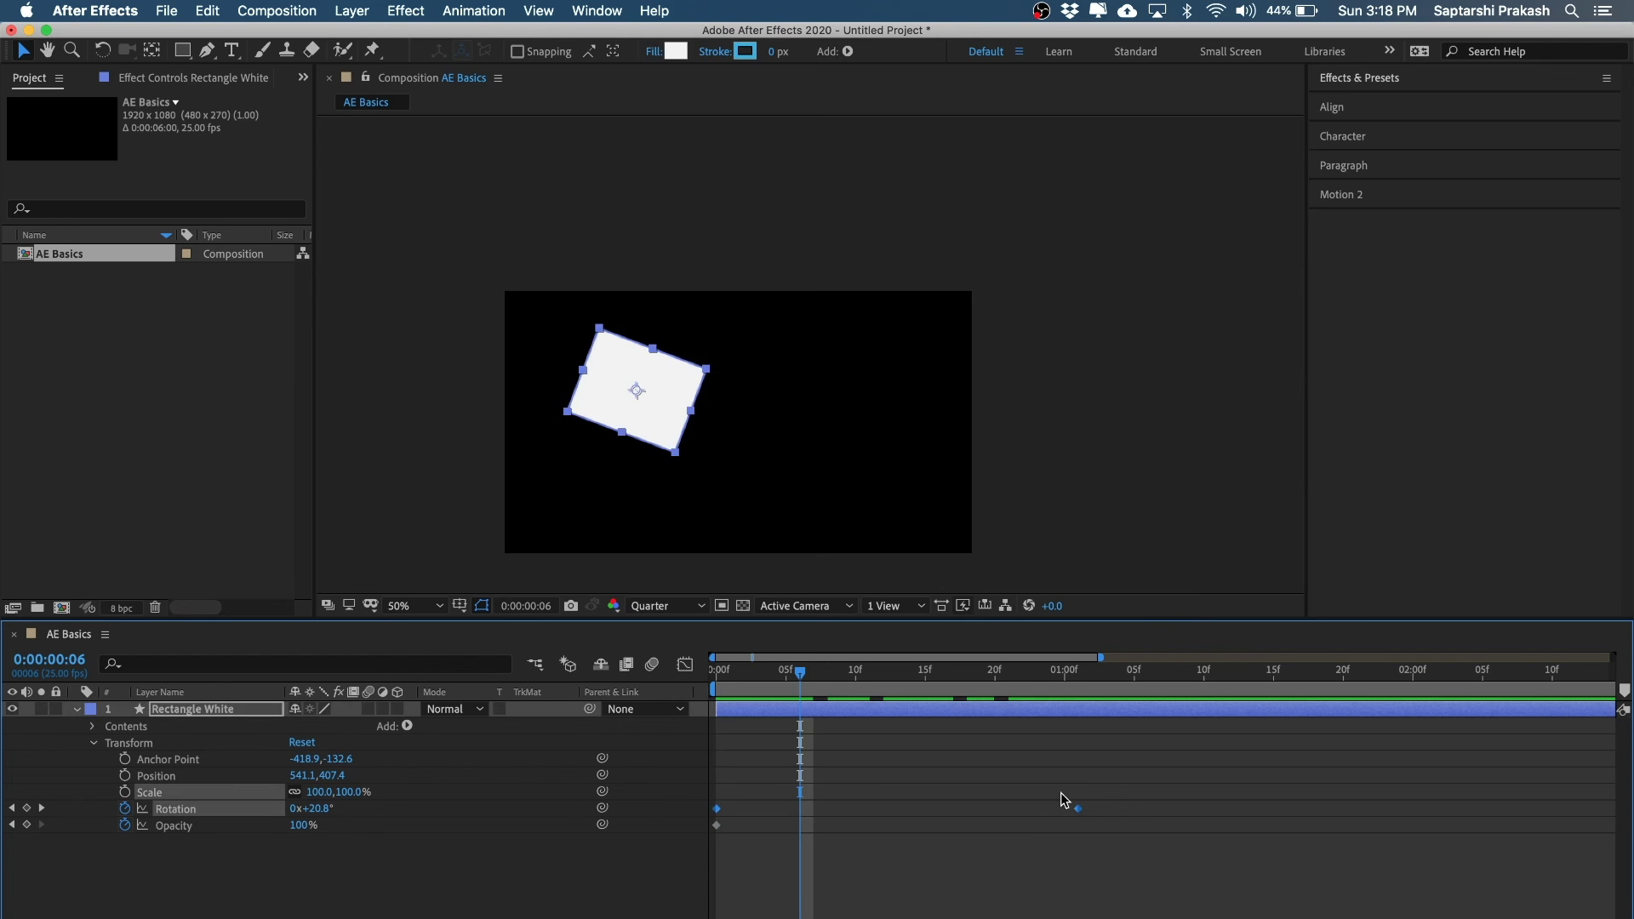
left_click_drag(784, 672, 684, 681)
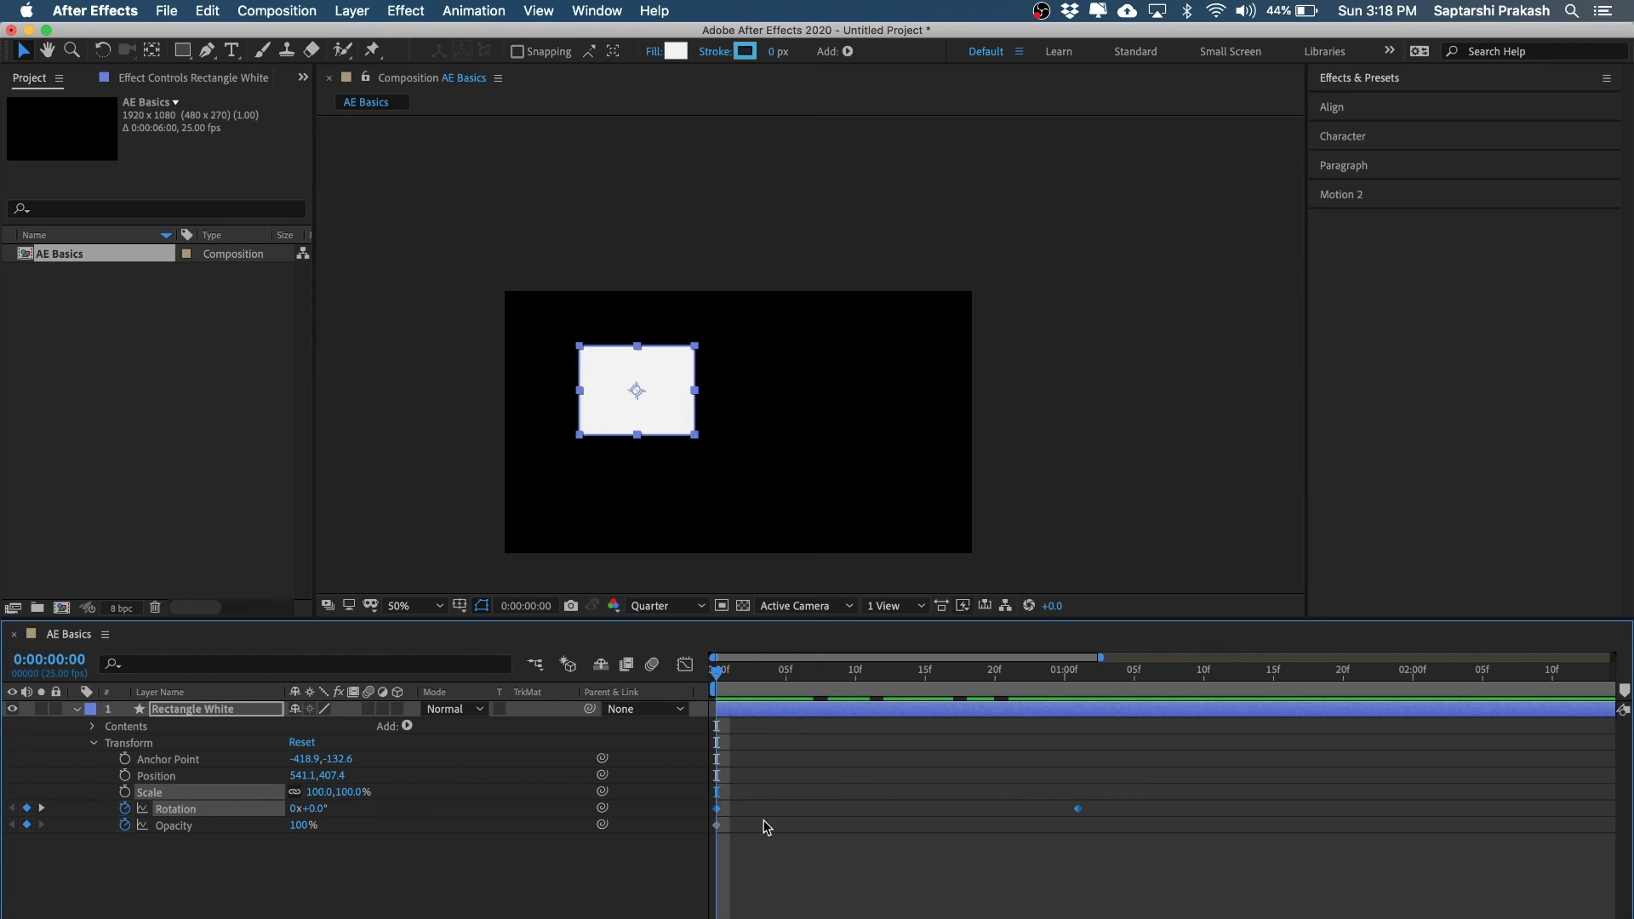
left_click(763, 839)
left_click(172, 827)
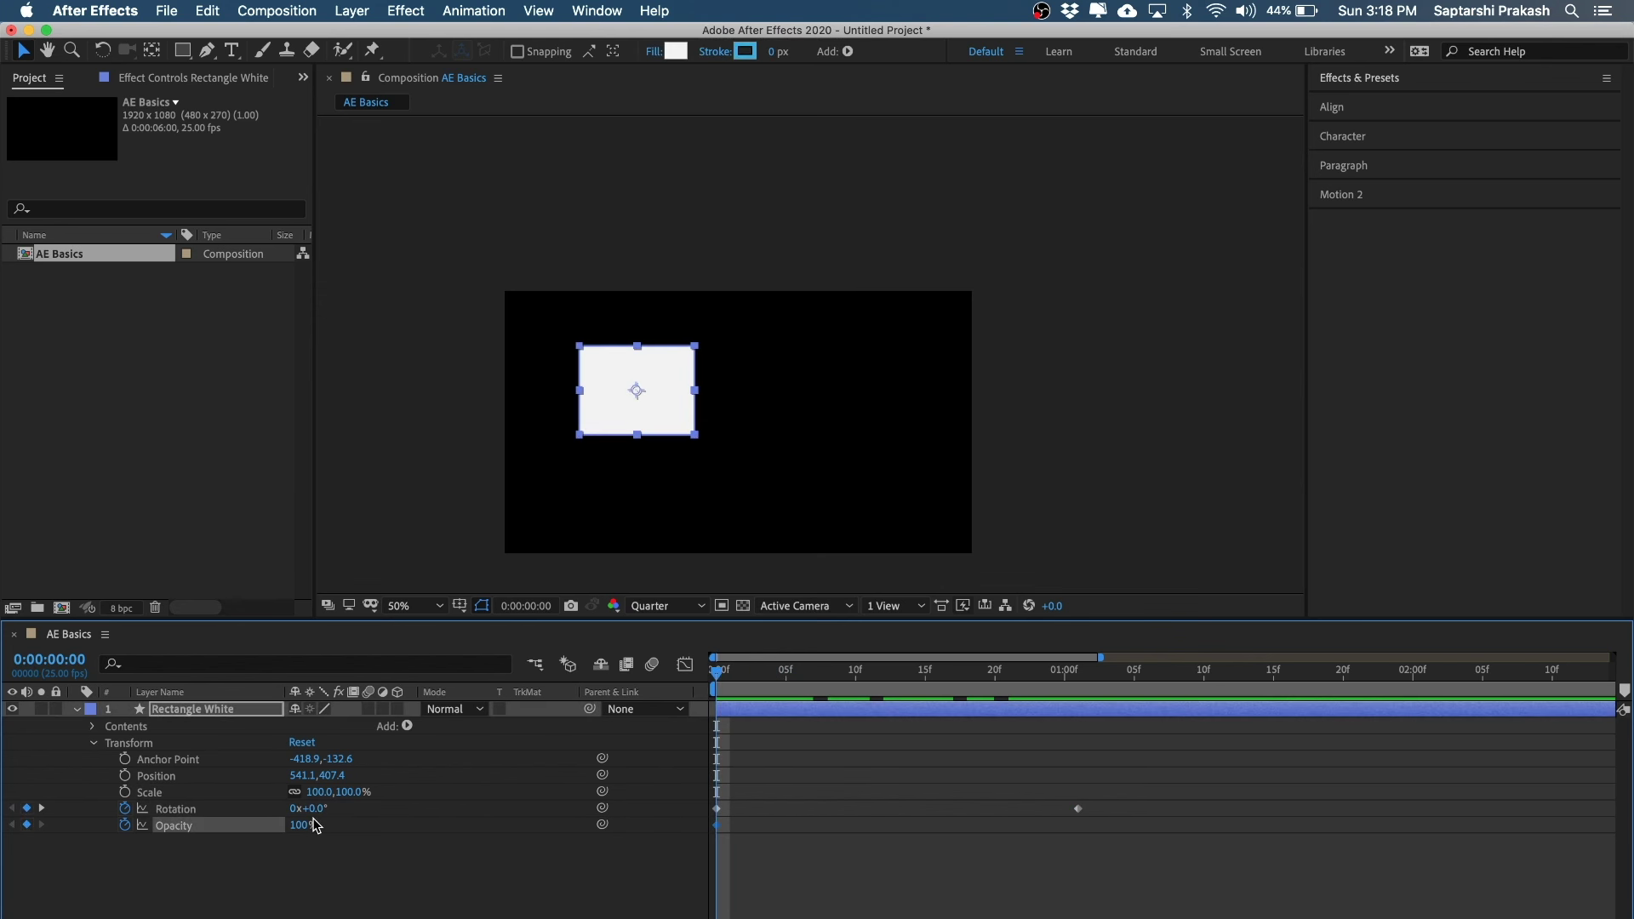
- Add an Opacity keyframe of 100% at 0:00:01:01, aligned with the second Rotation keyframe
left_click_drag(719, 676, 1085, 686)
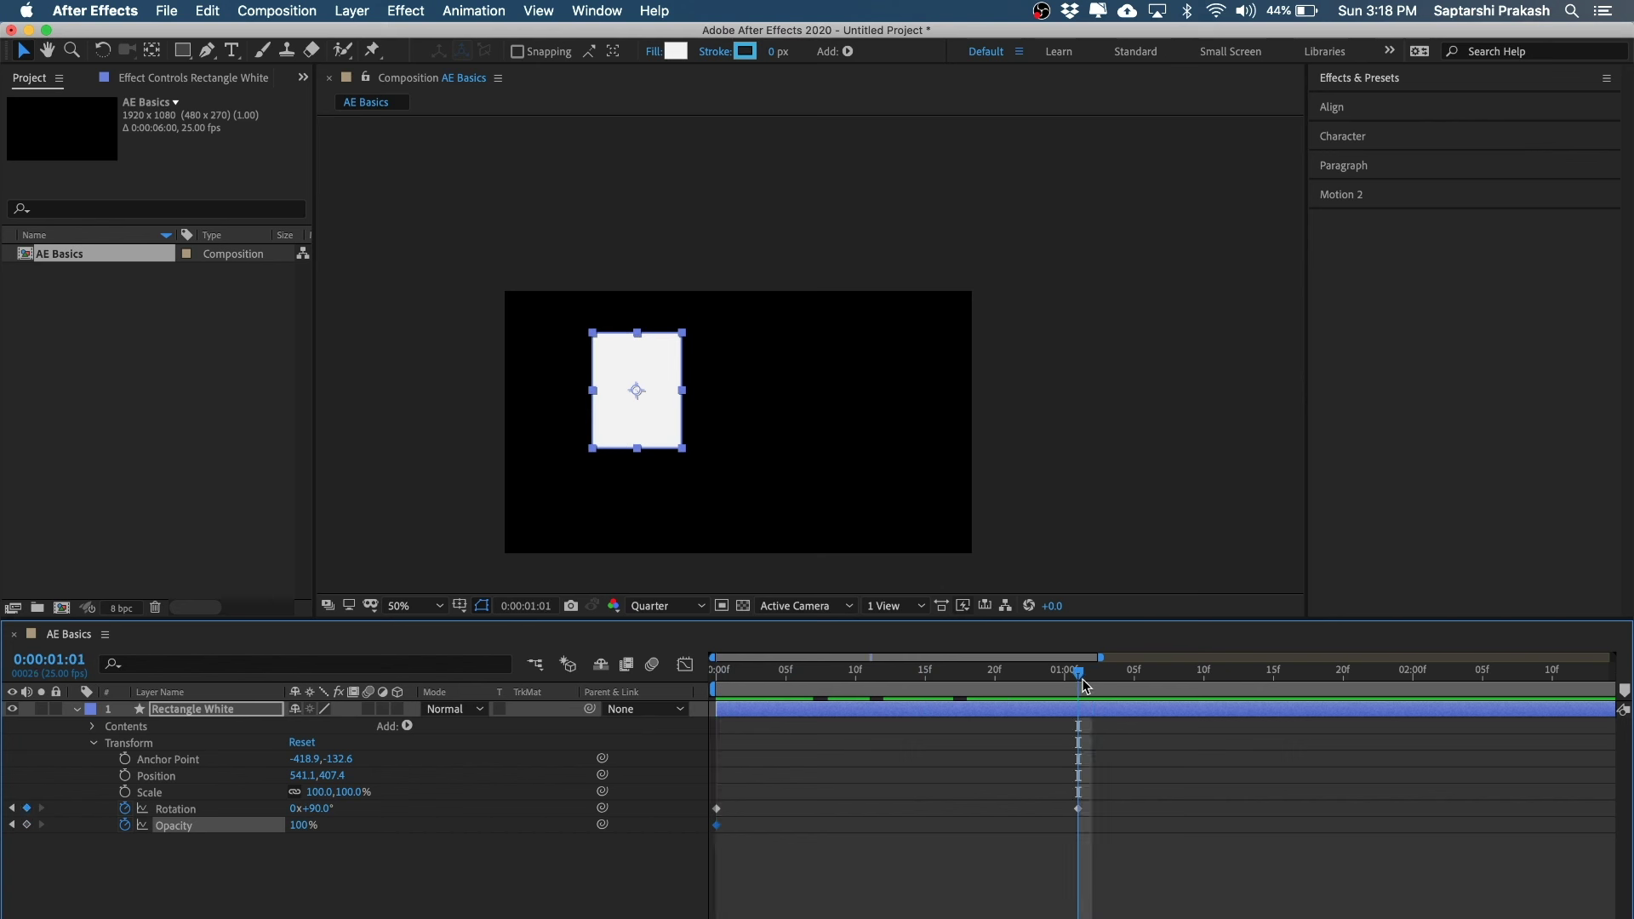
left_click(234, 892)
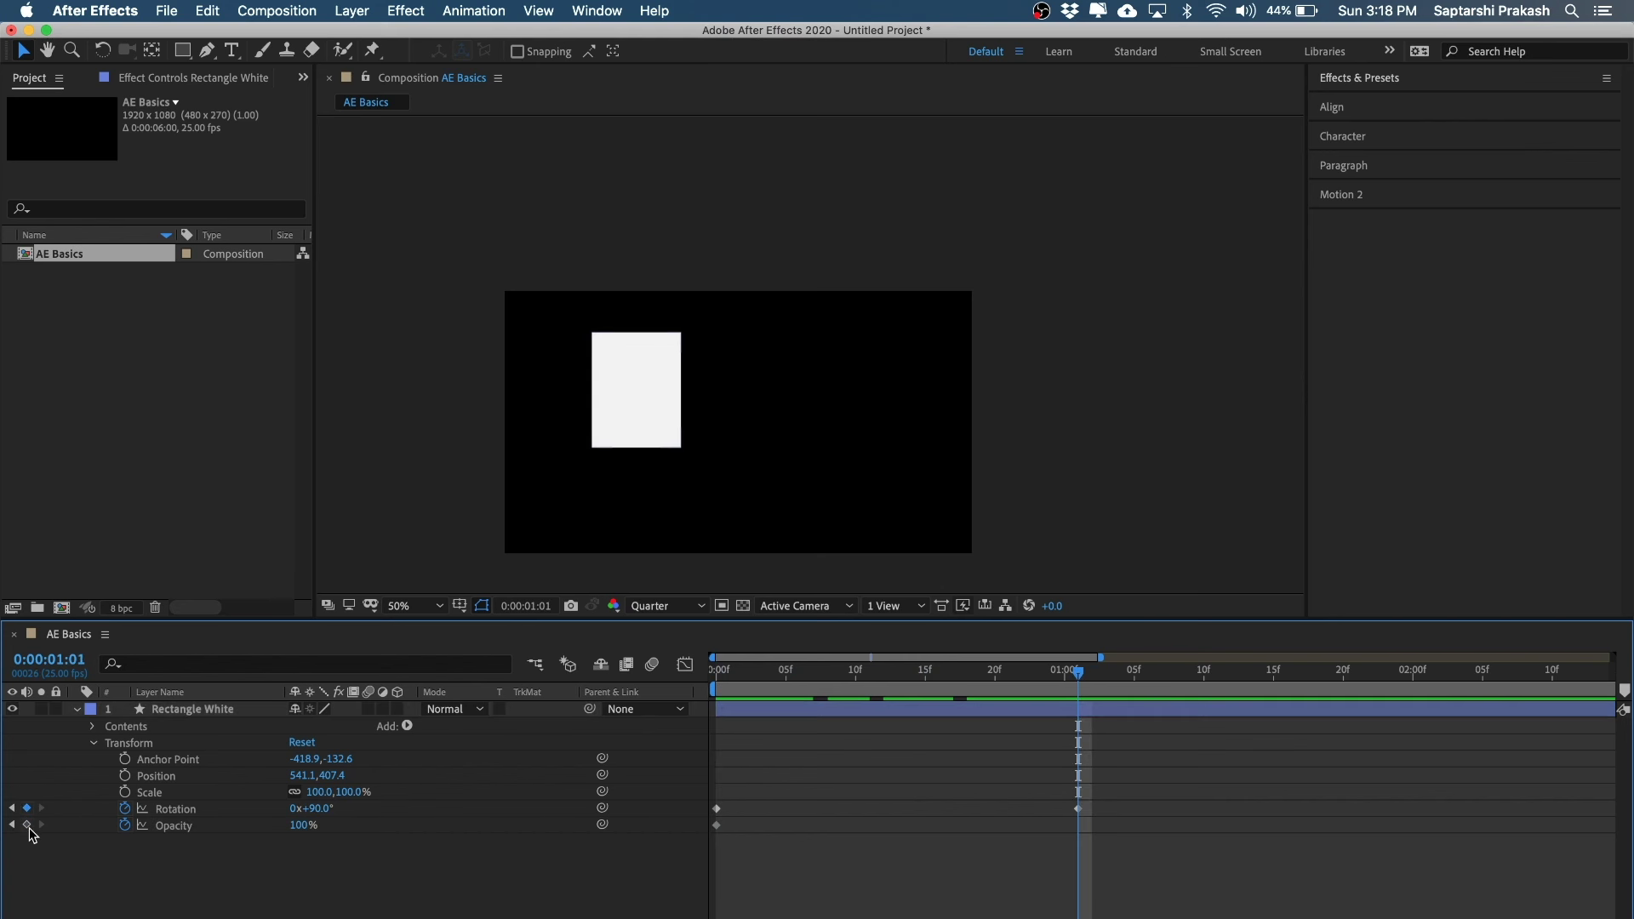
left_click(27, 824)
left_click(405, 877)
- Set the Opacity keyframe at the first frame to 0% and scrub through the fade-in
mouse_move(1036, 679)
left_mouse_down()
mouse_move(645, 676)
mouse_move(1108, 669)
mouse_move(1064, 674)
left_mouse_up()
left_click_drag(958, 685, 655, 687)
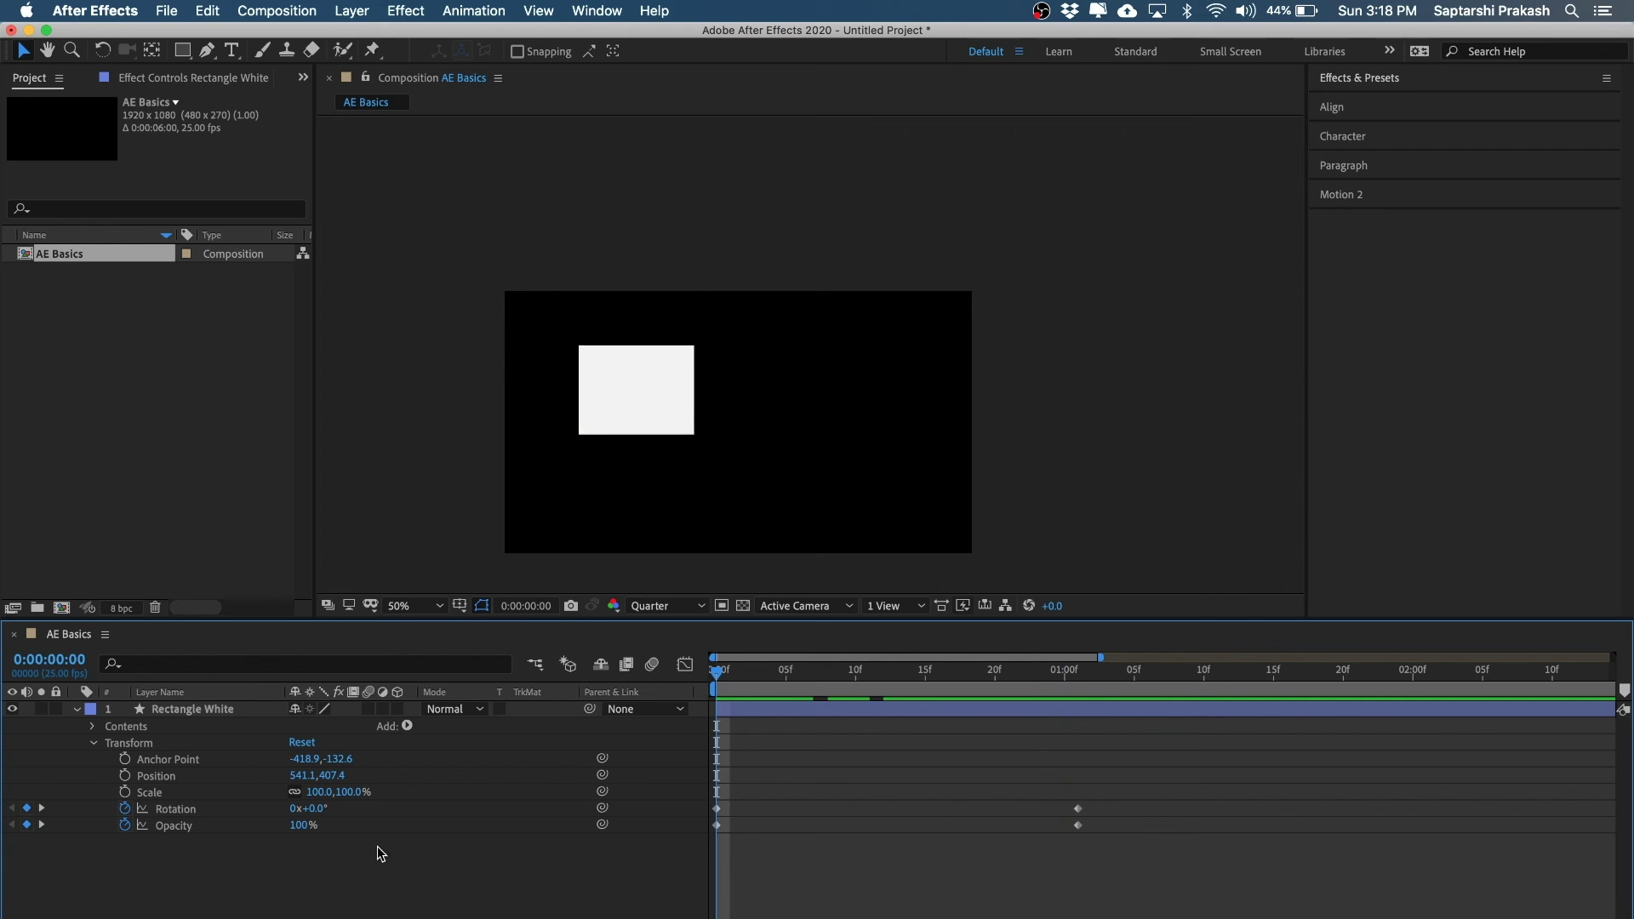
left_click(303, 825)
type("0")
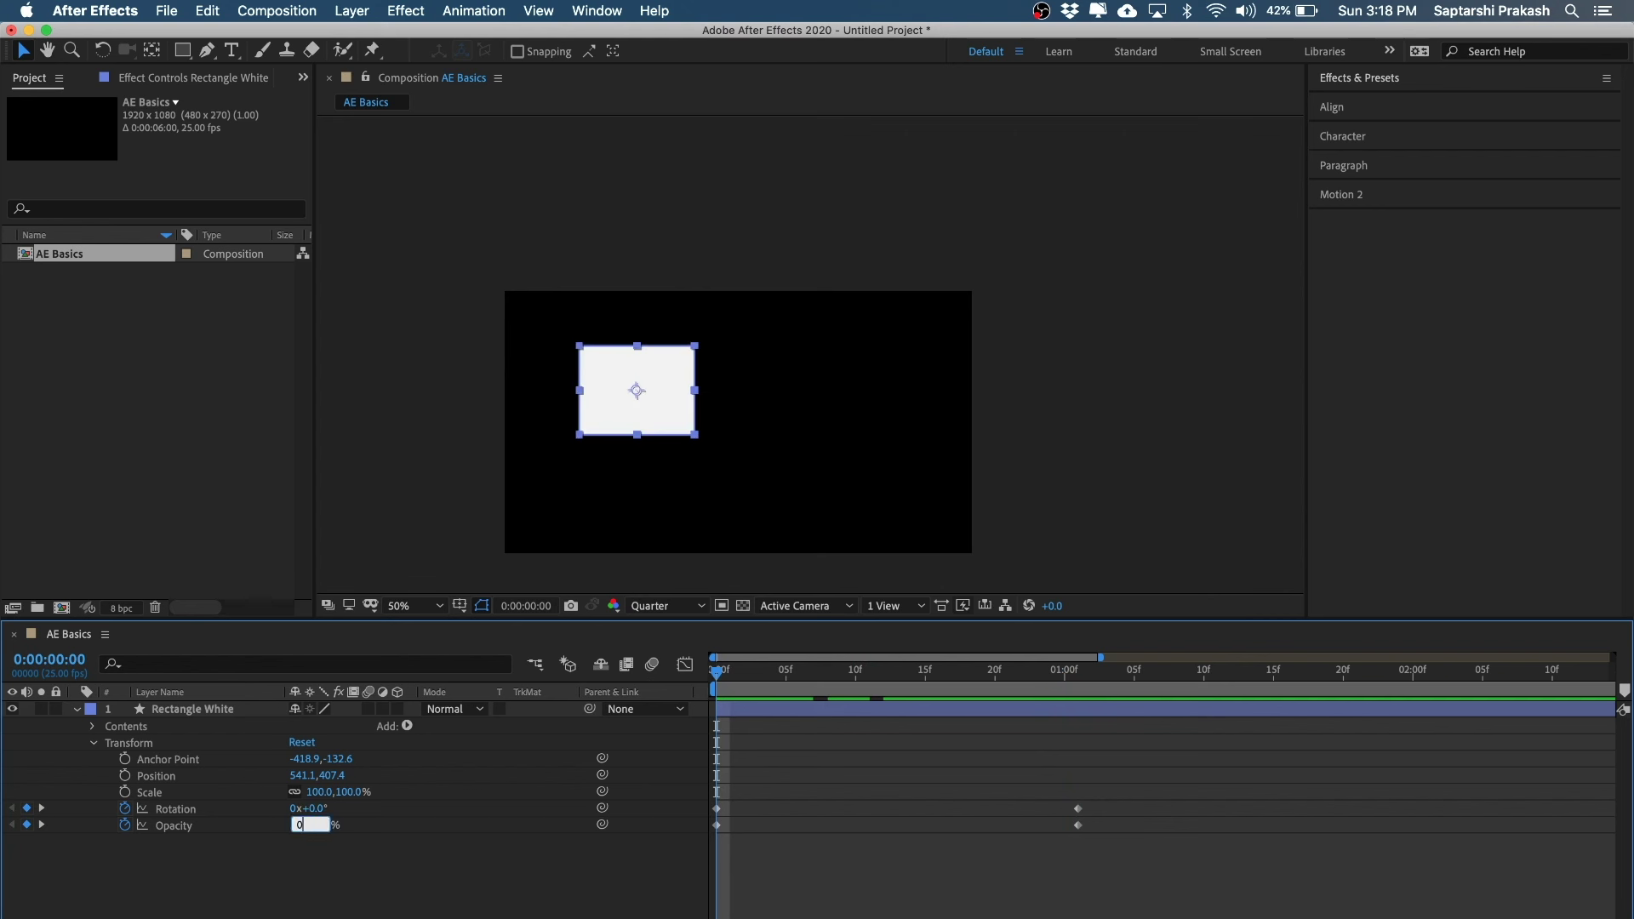
key("Return")
left_click(866, 853)
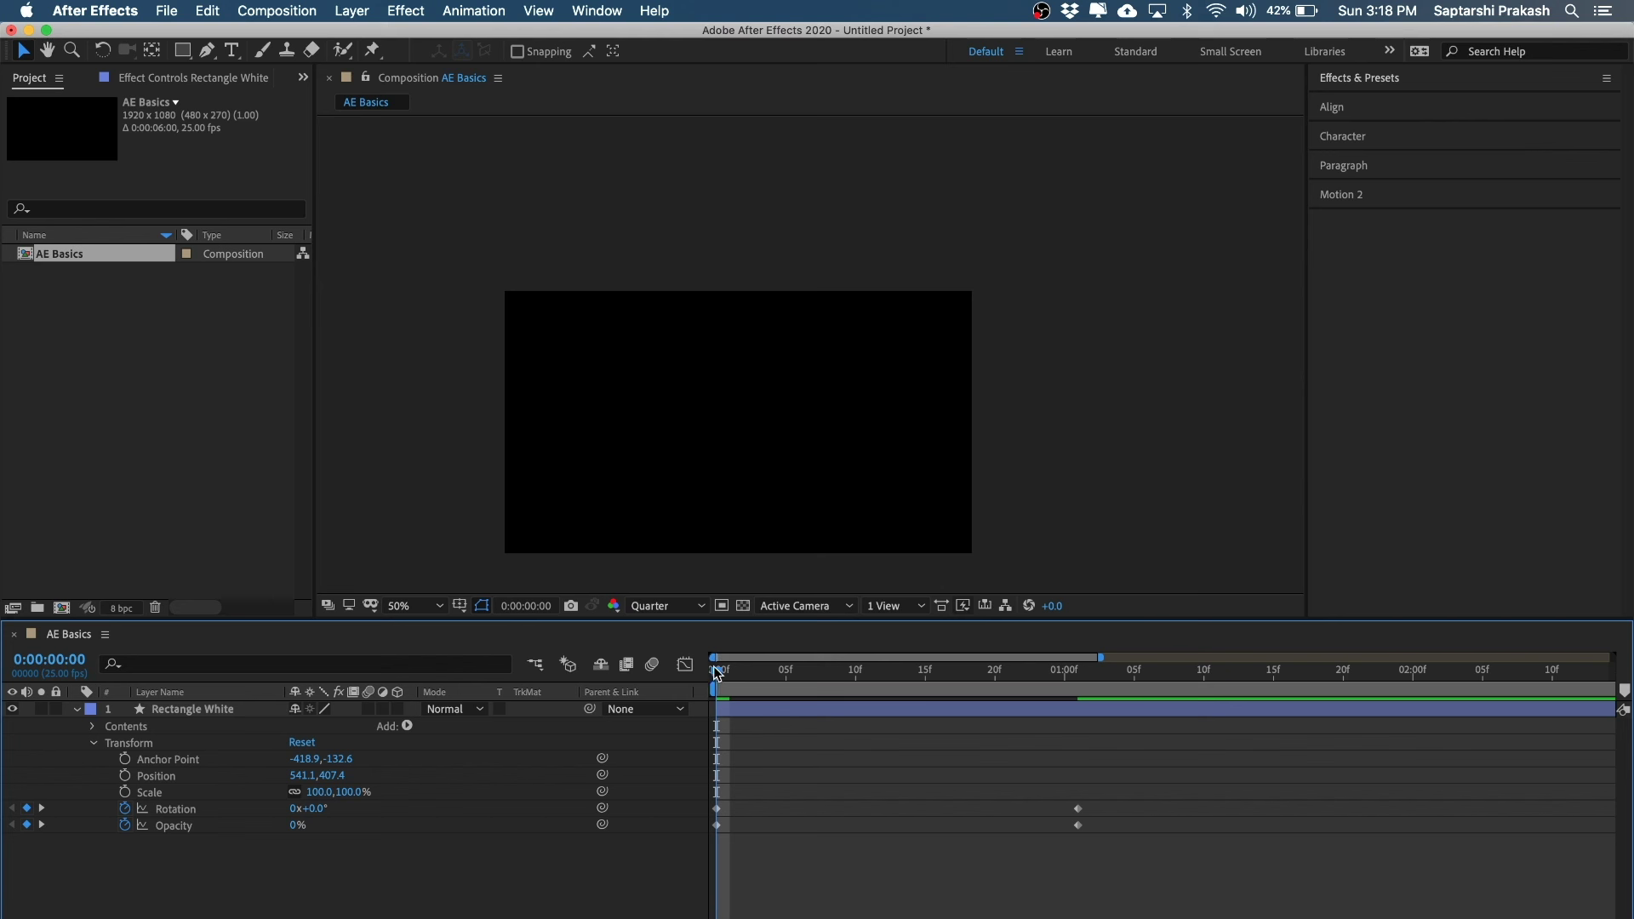
left_click_drag(717, 676, 659, 733)
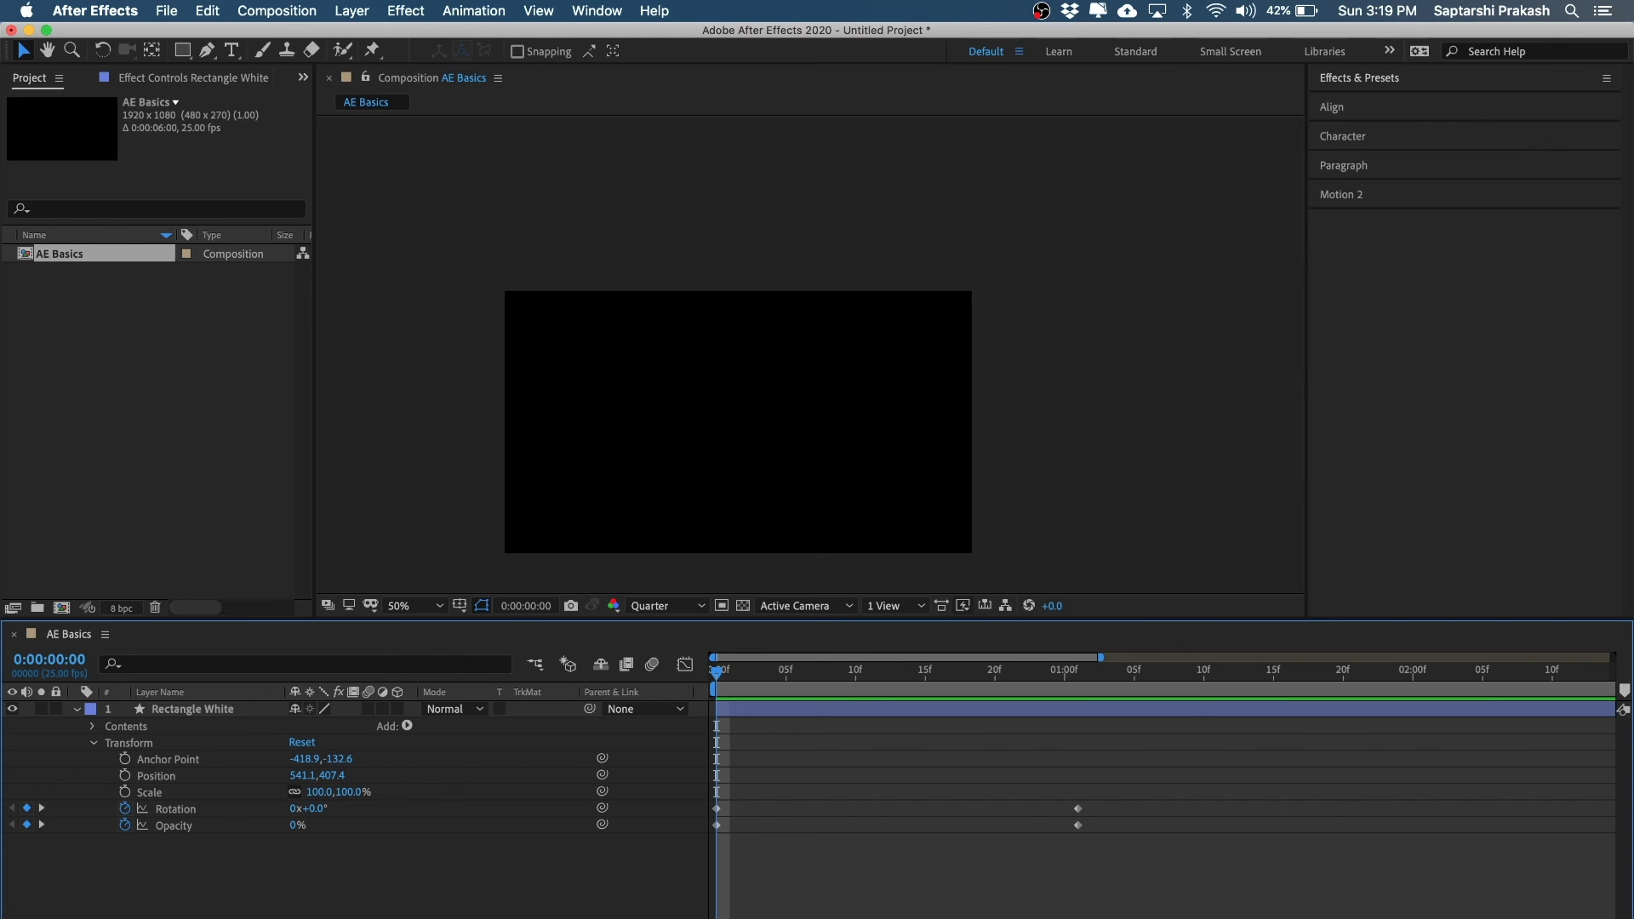
- Add 100% Scale keyframes at the first frame and at 0:00:01:01
left_click(124, 791)
left_click_drag(717, 677, 1077, 688)
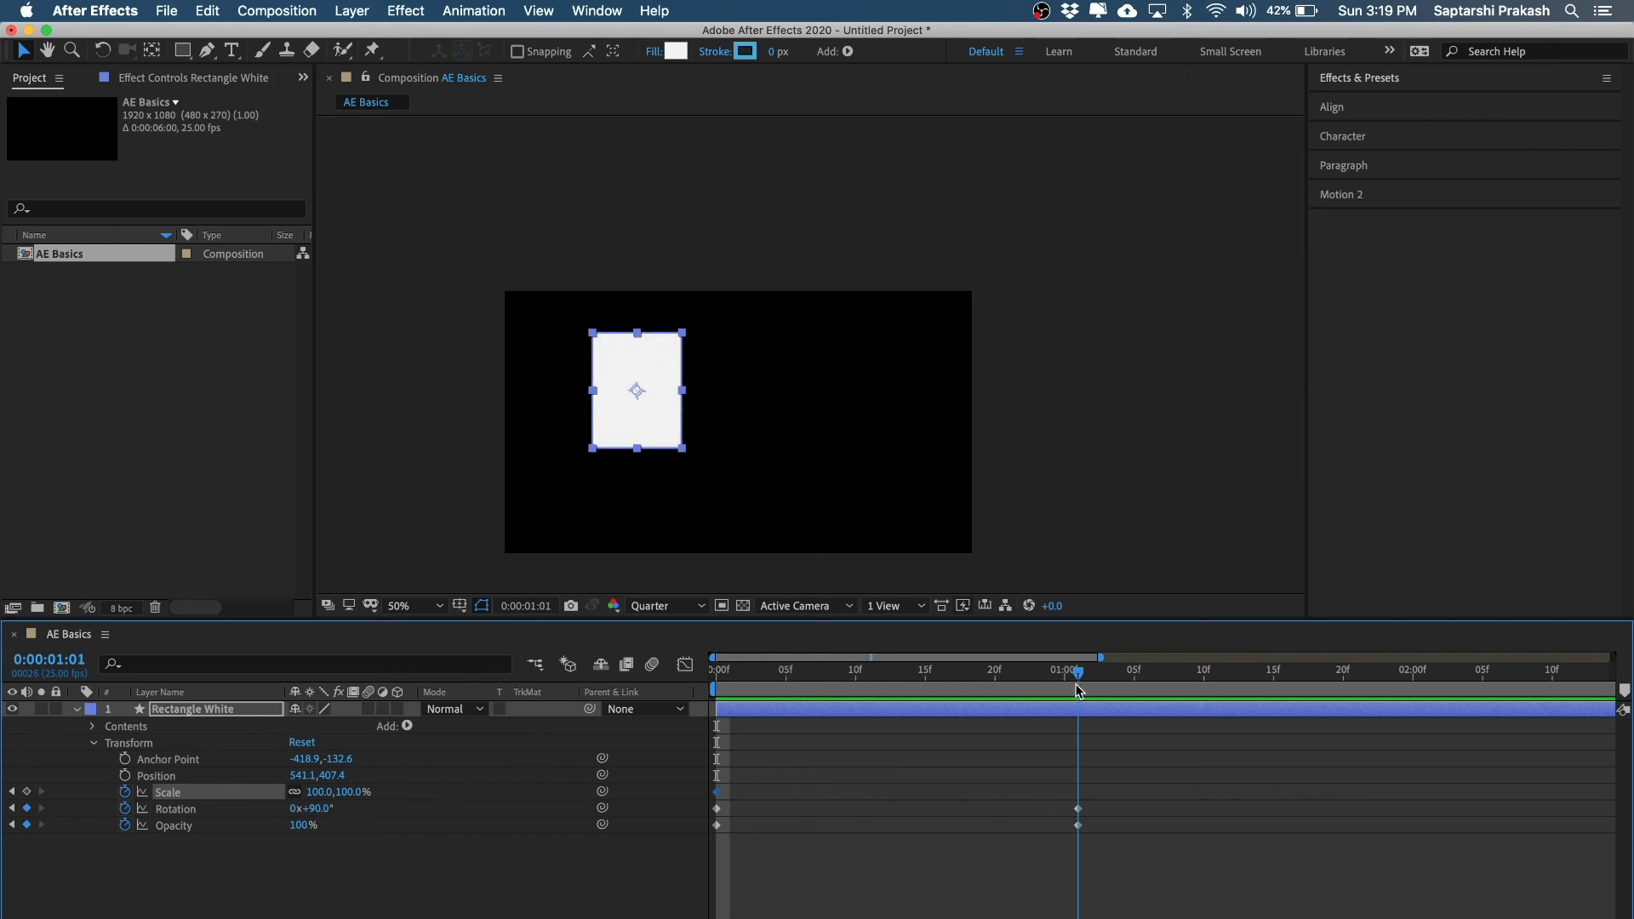
left_click(27, 791)
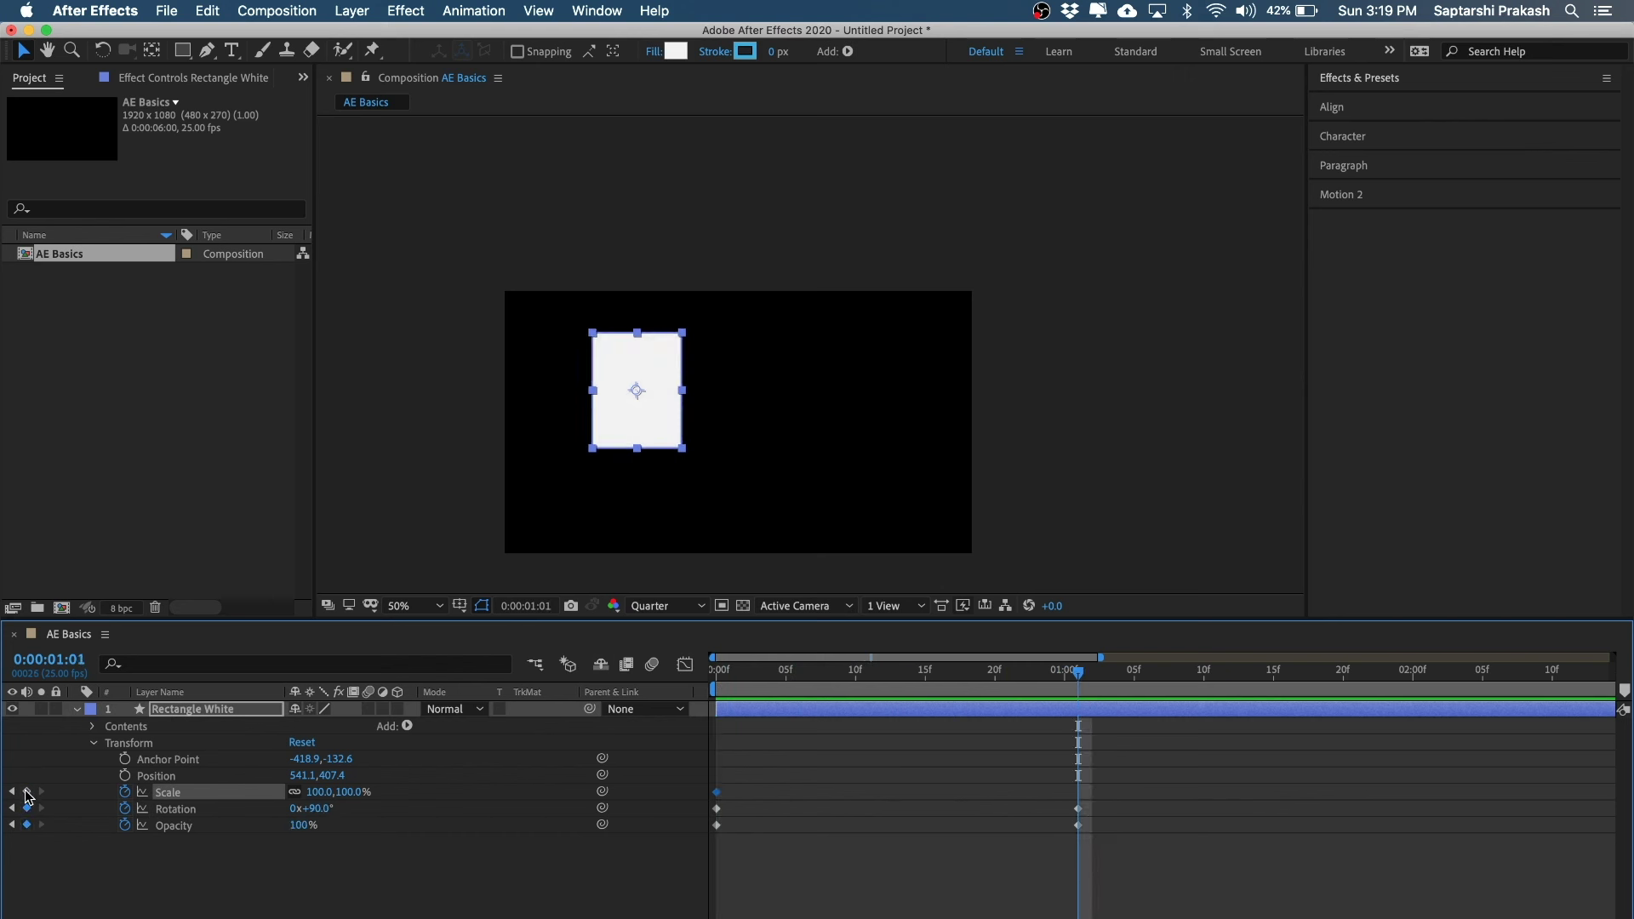
- Set the Scale keyframe at the first frame to 0%
left_click_drag(1081, 677, 696, 688)
left_click(773, 864)
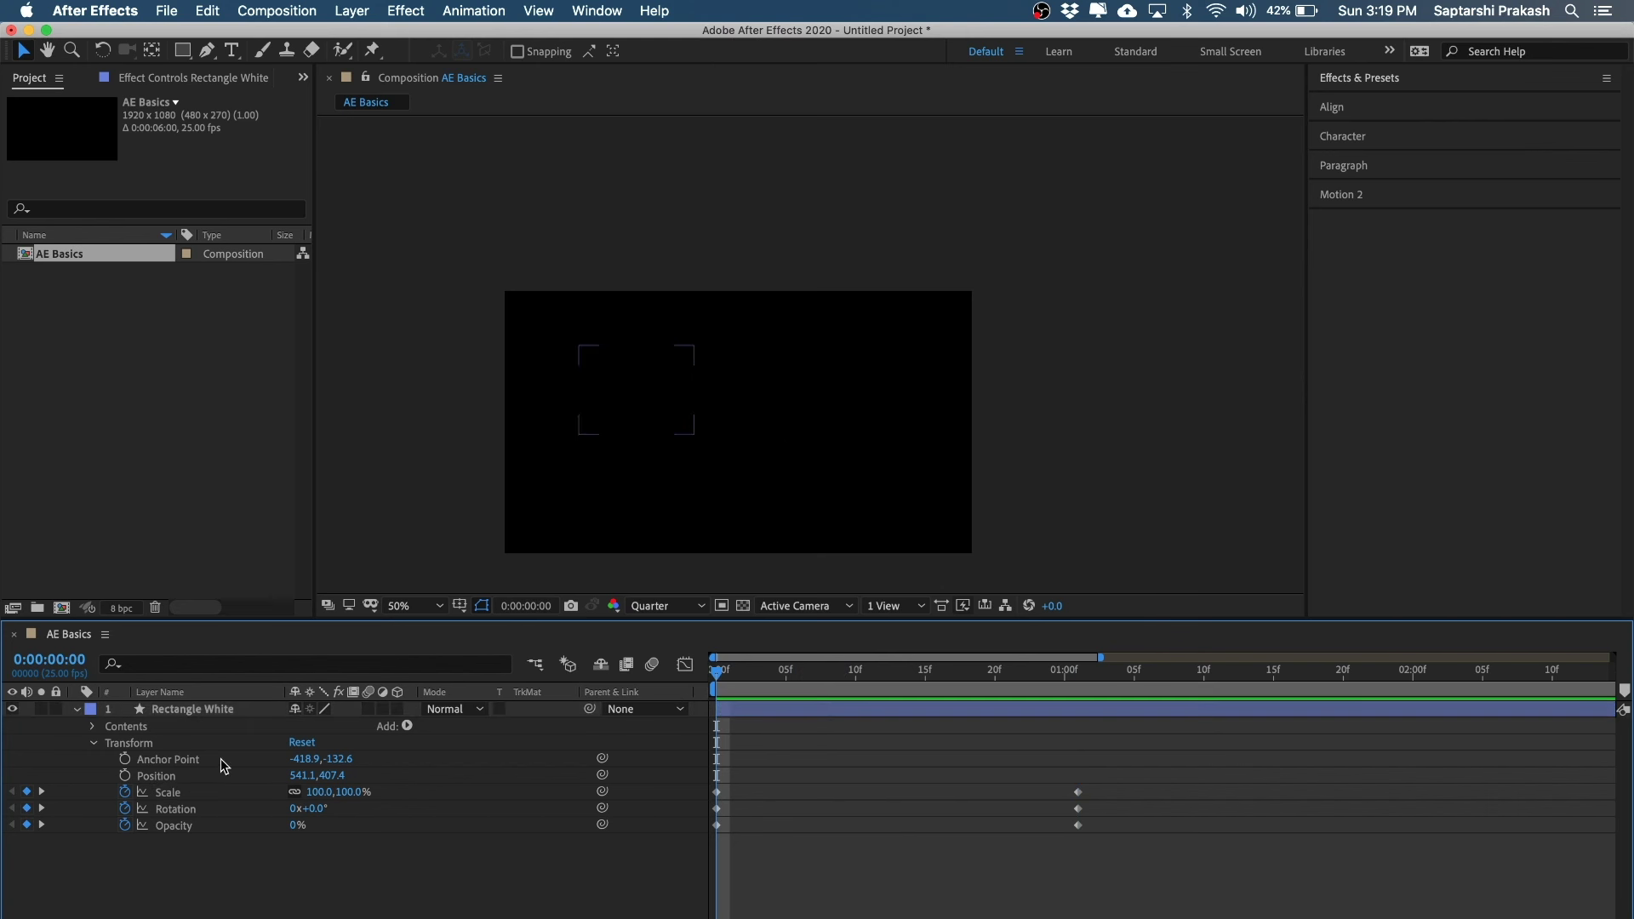
left_click_drag(738, 777, 688, 801)
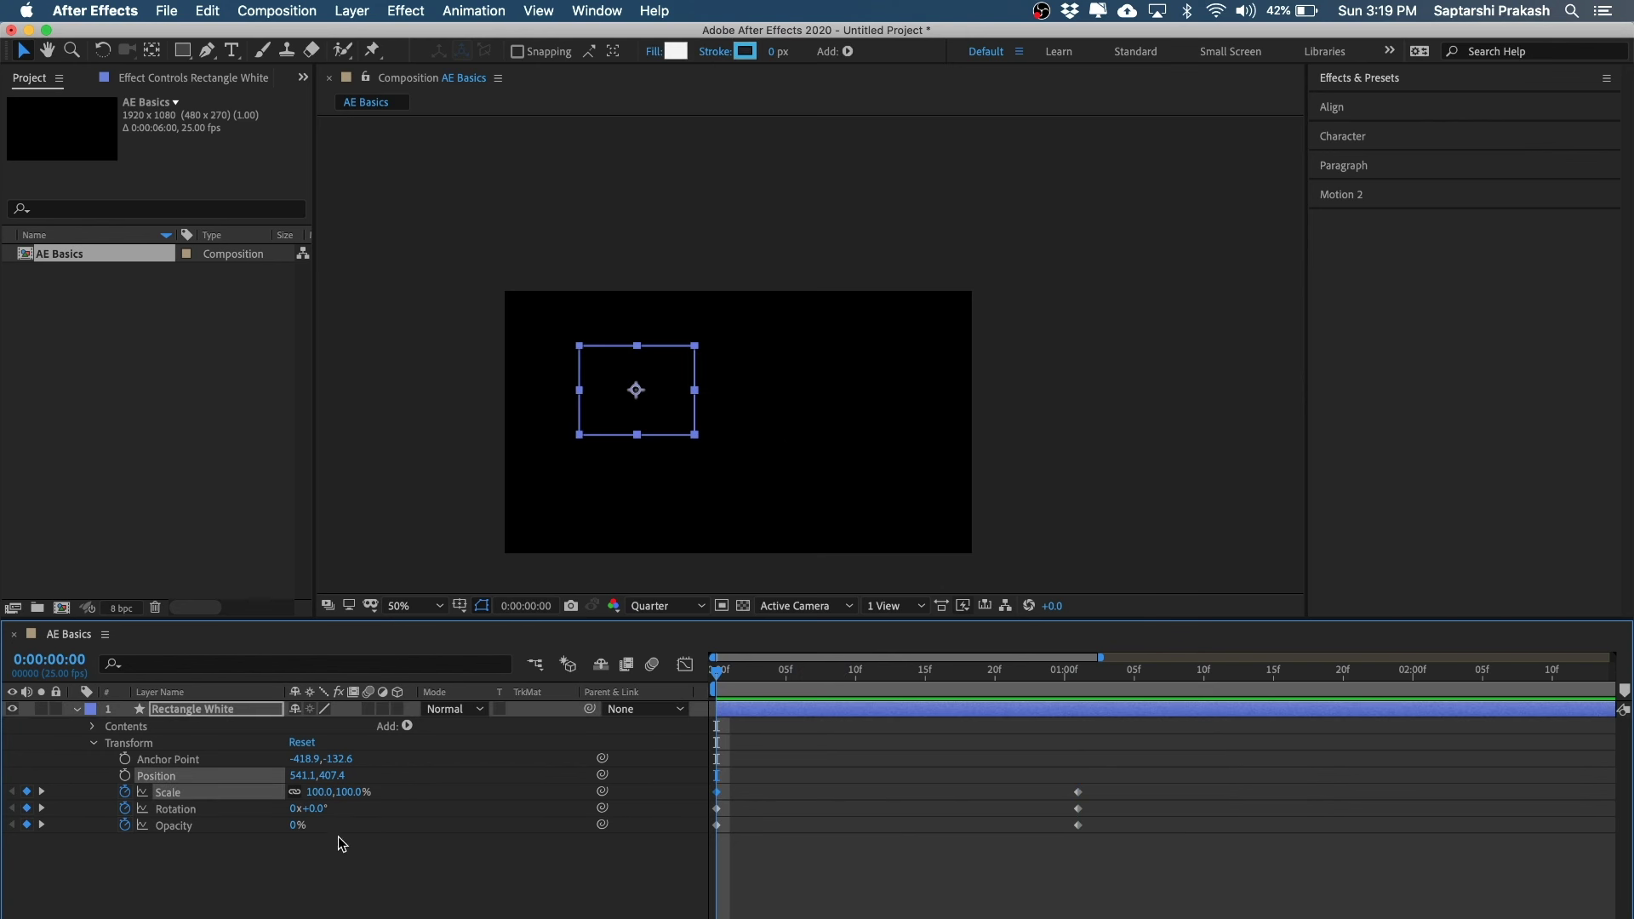
left_click(339, 838)
left_click(321, 792)
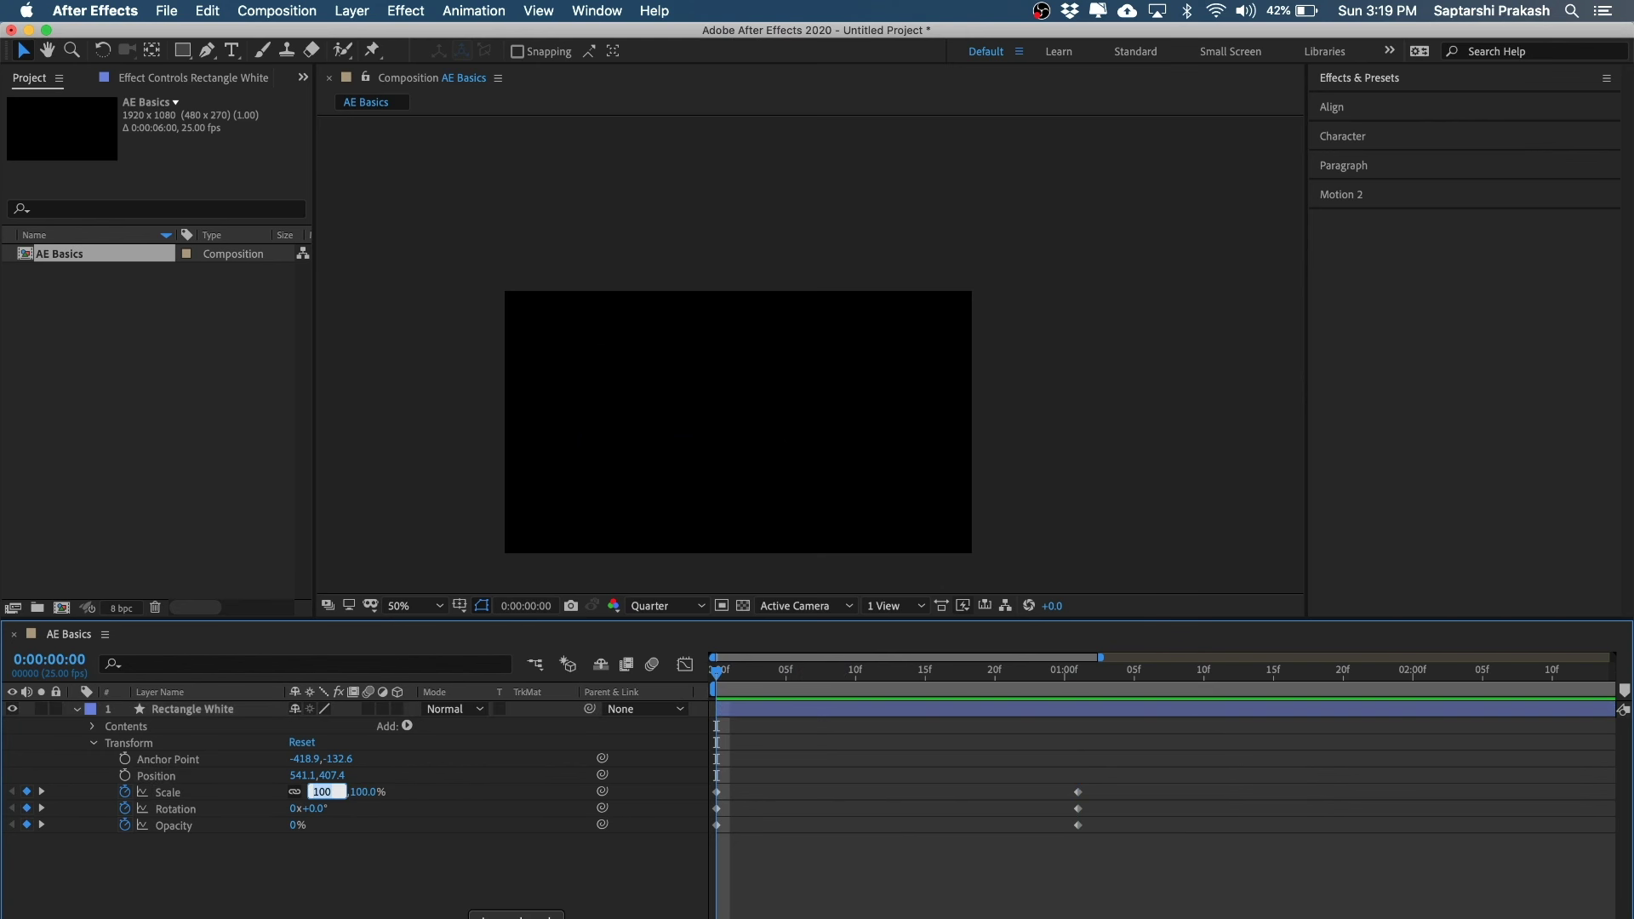
key("Return")
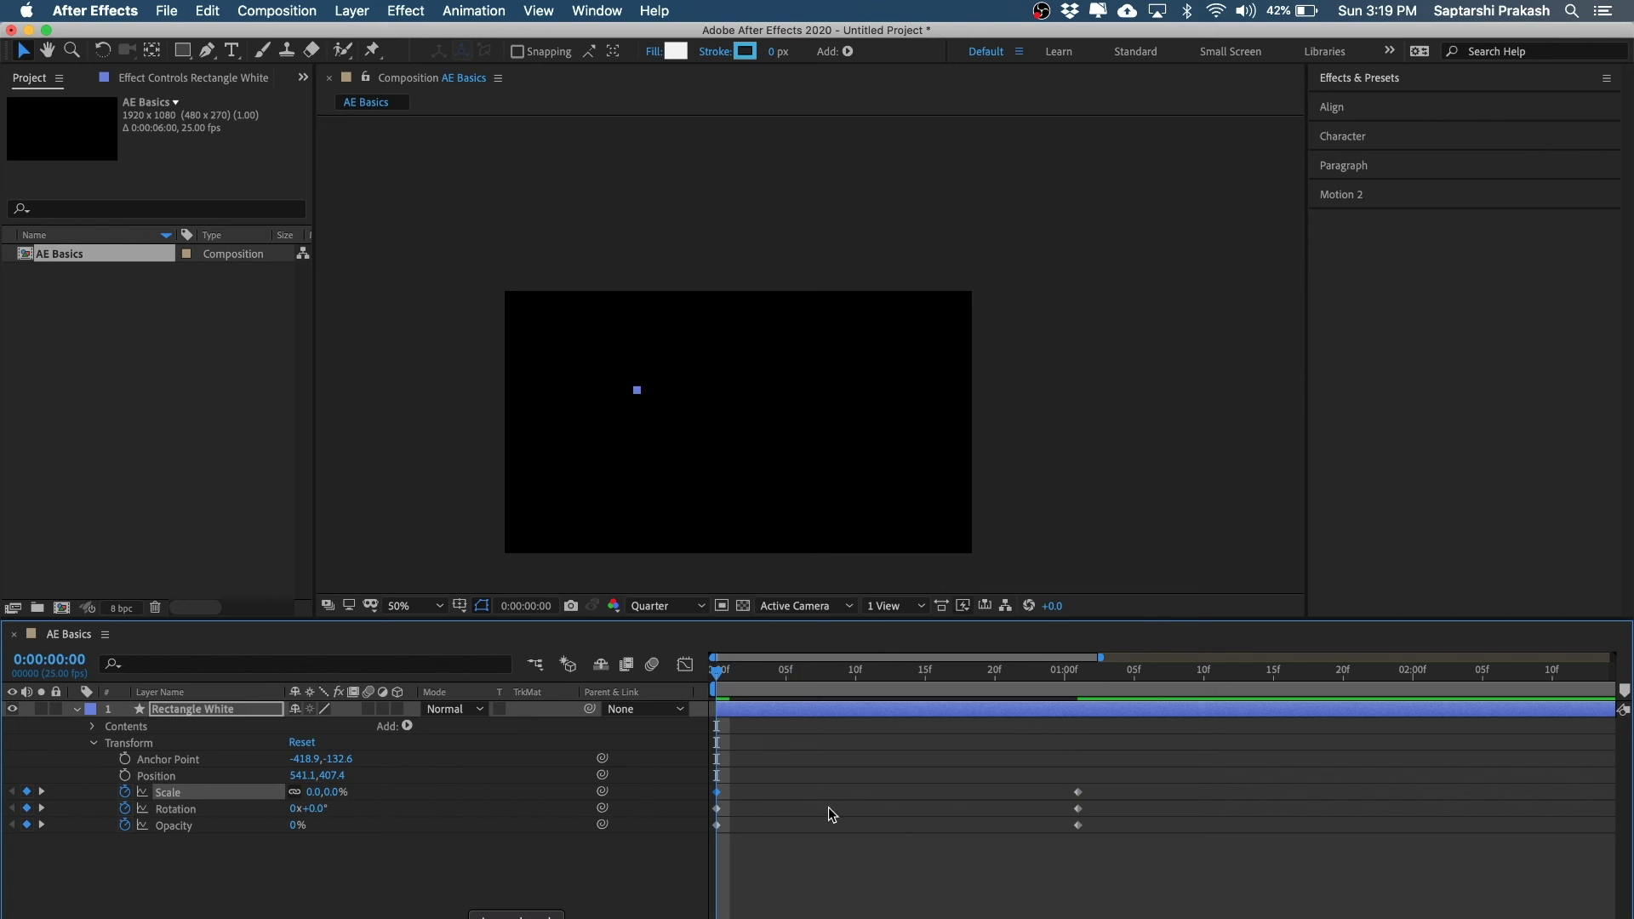
left_click(1058, 890)
- Play the animation from the start several times to review the combined Scale, Rotation and Opacity changes
left_click_drag(722, 675, 645, 671)
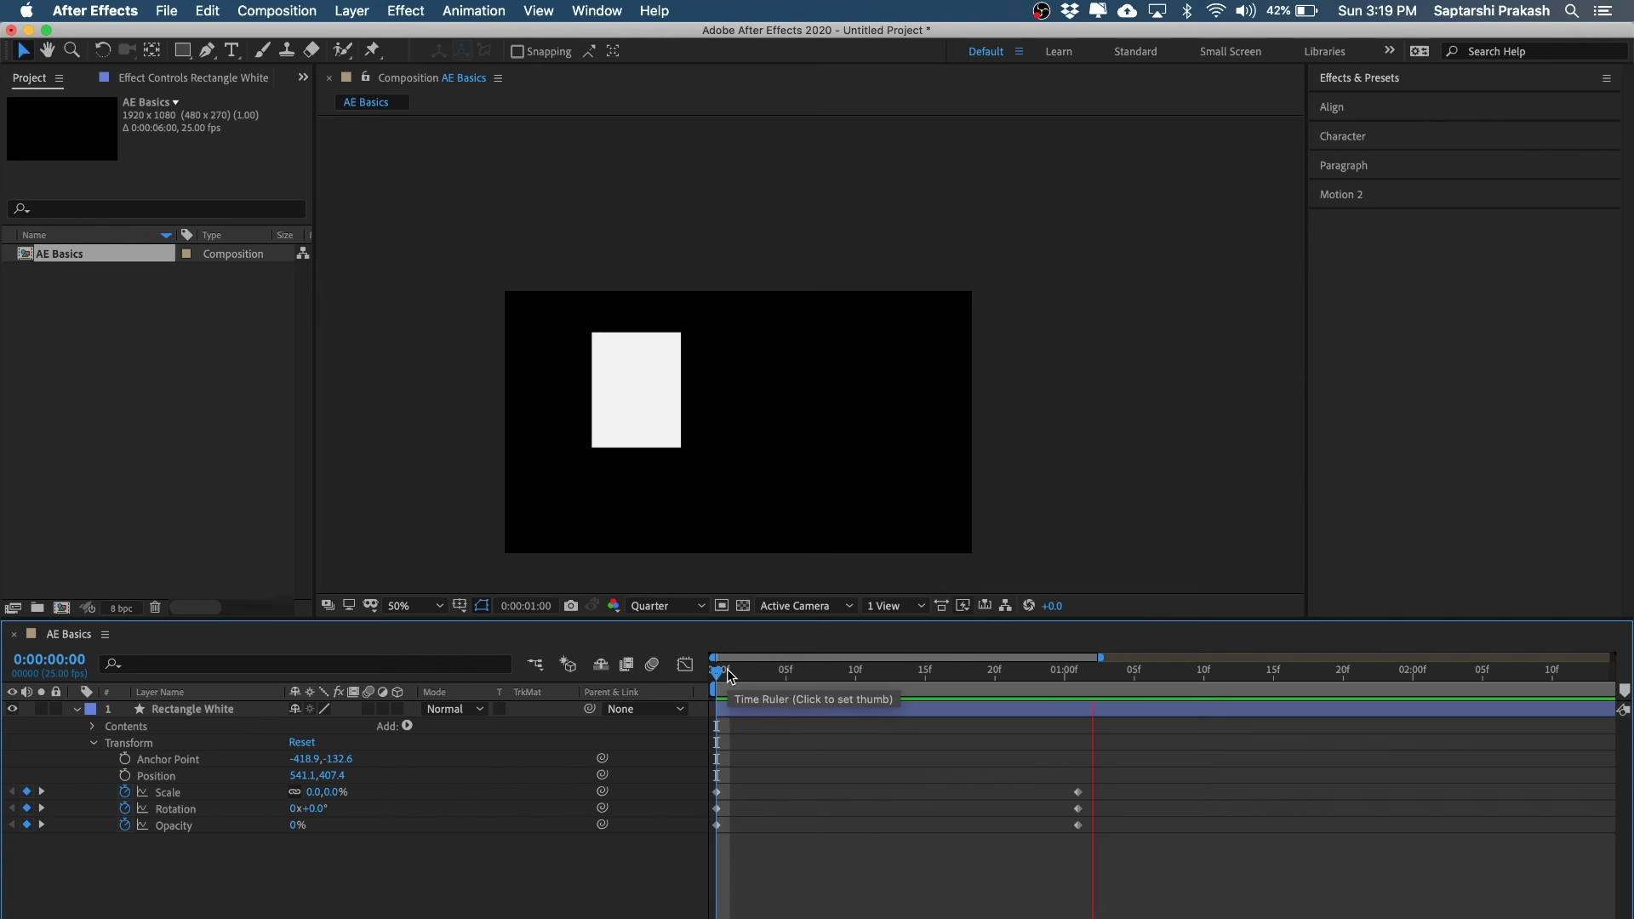
left_click_drag(951, 669, 713, 672)
key("space")
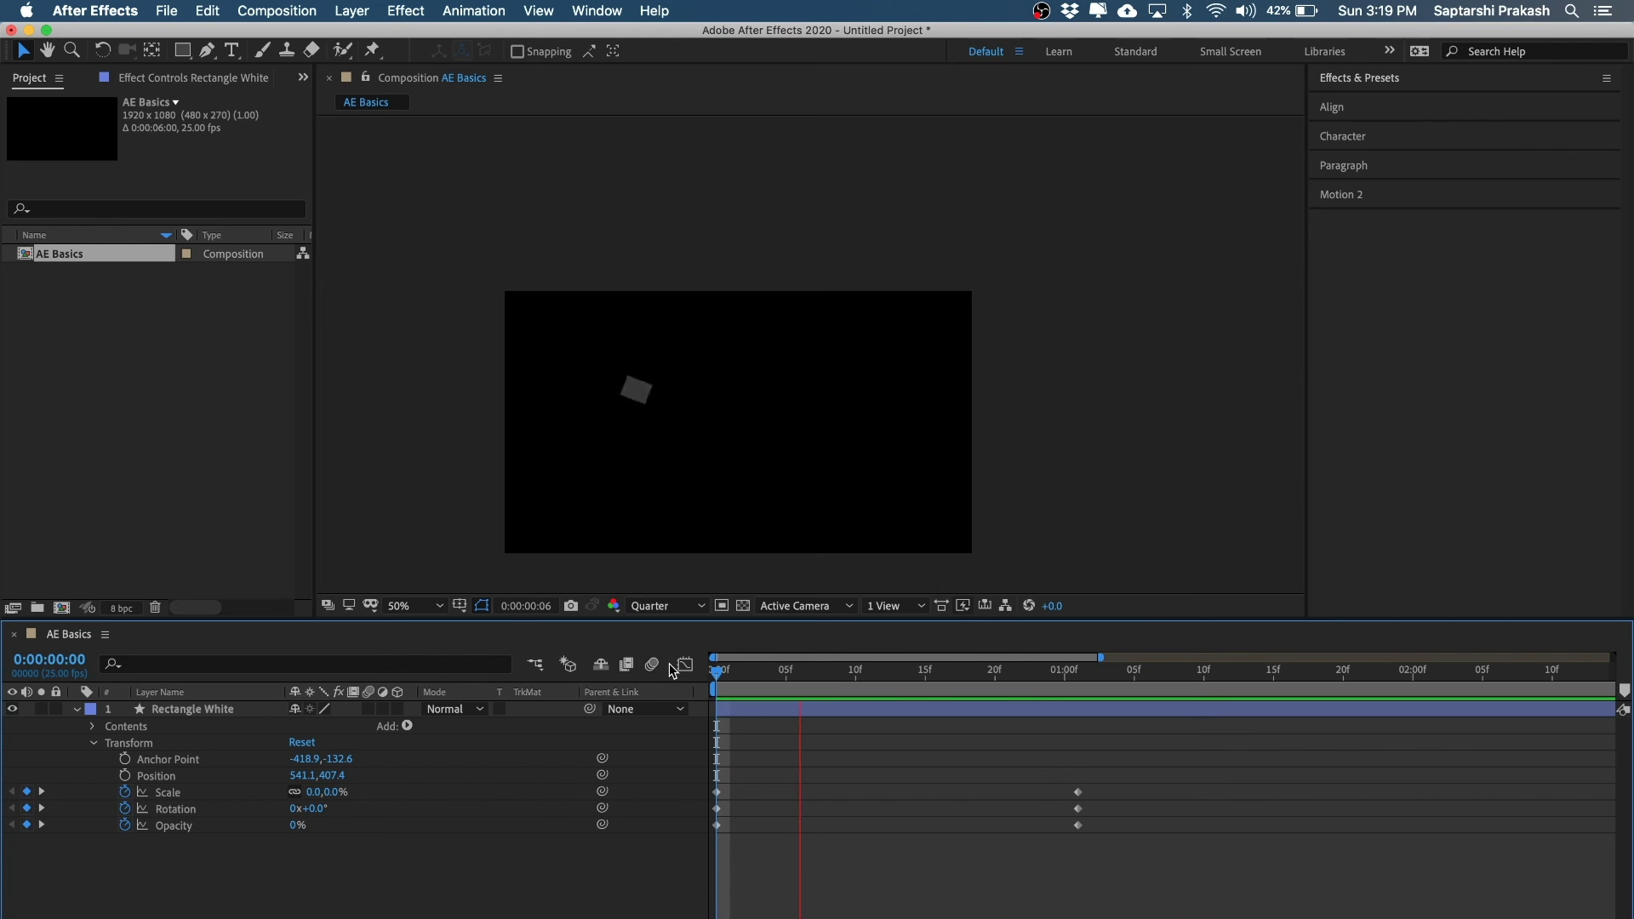
key("space")
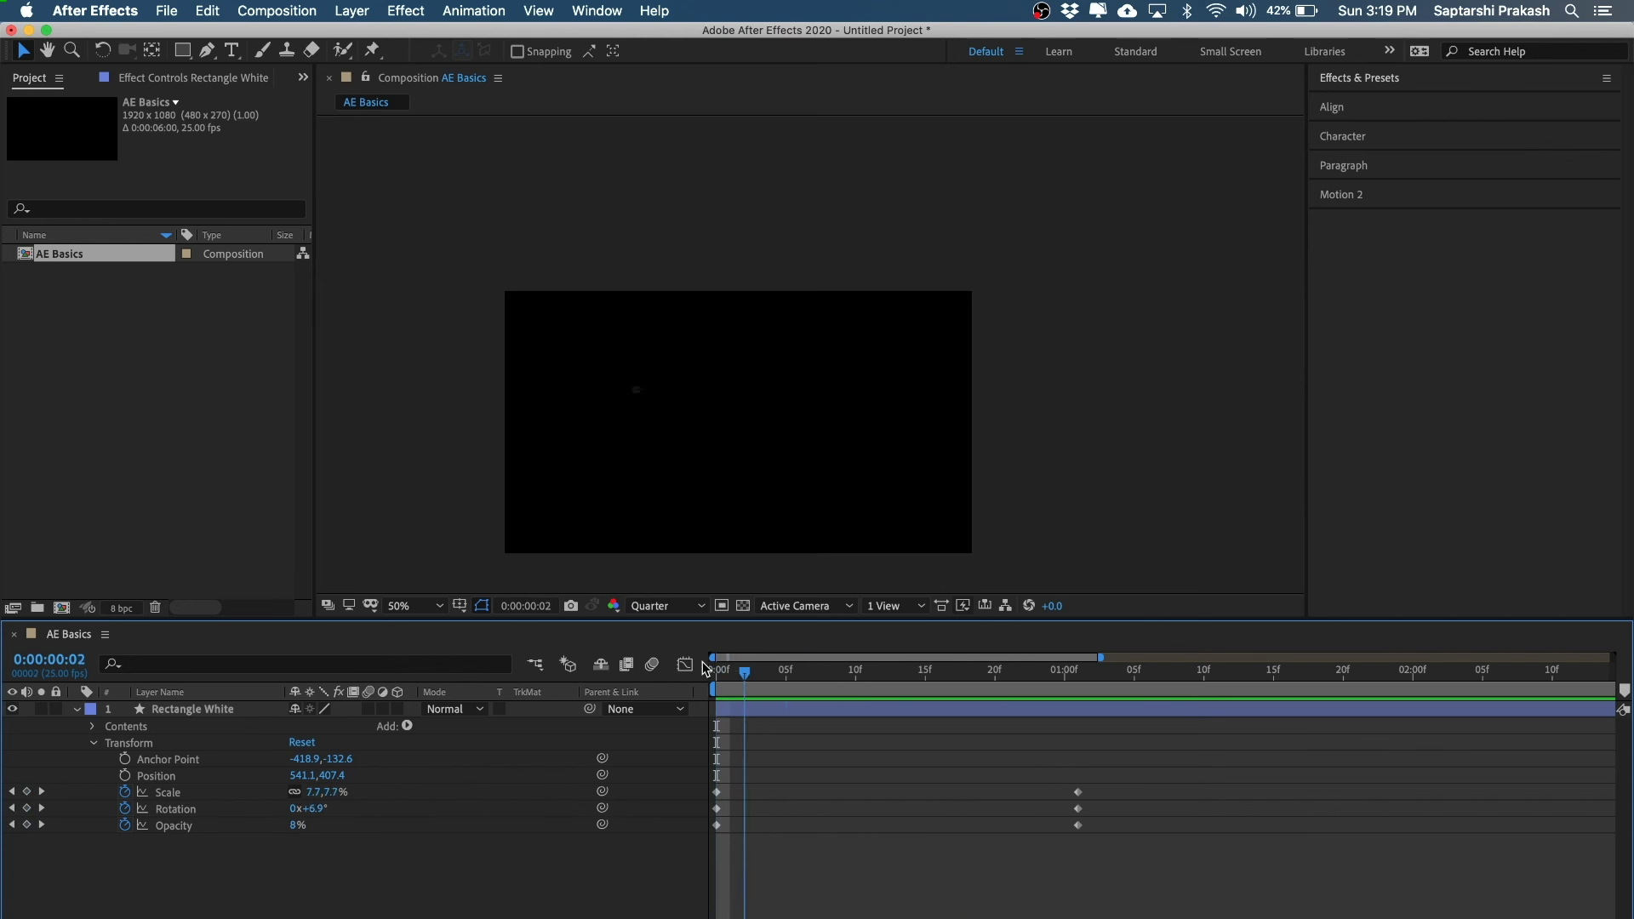
key("space")
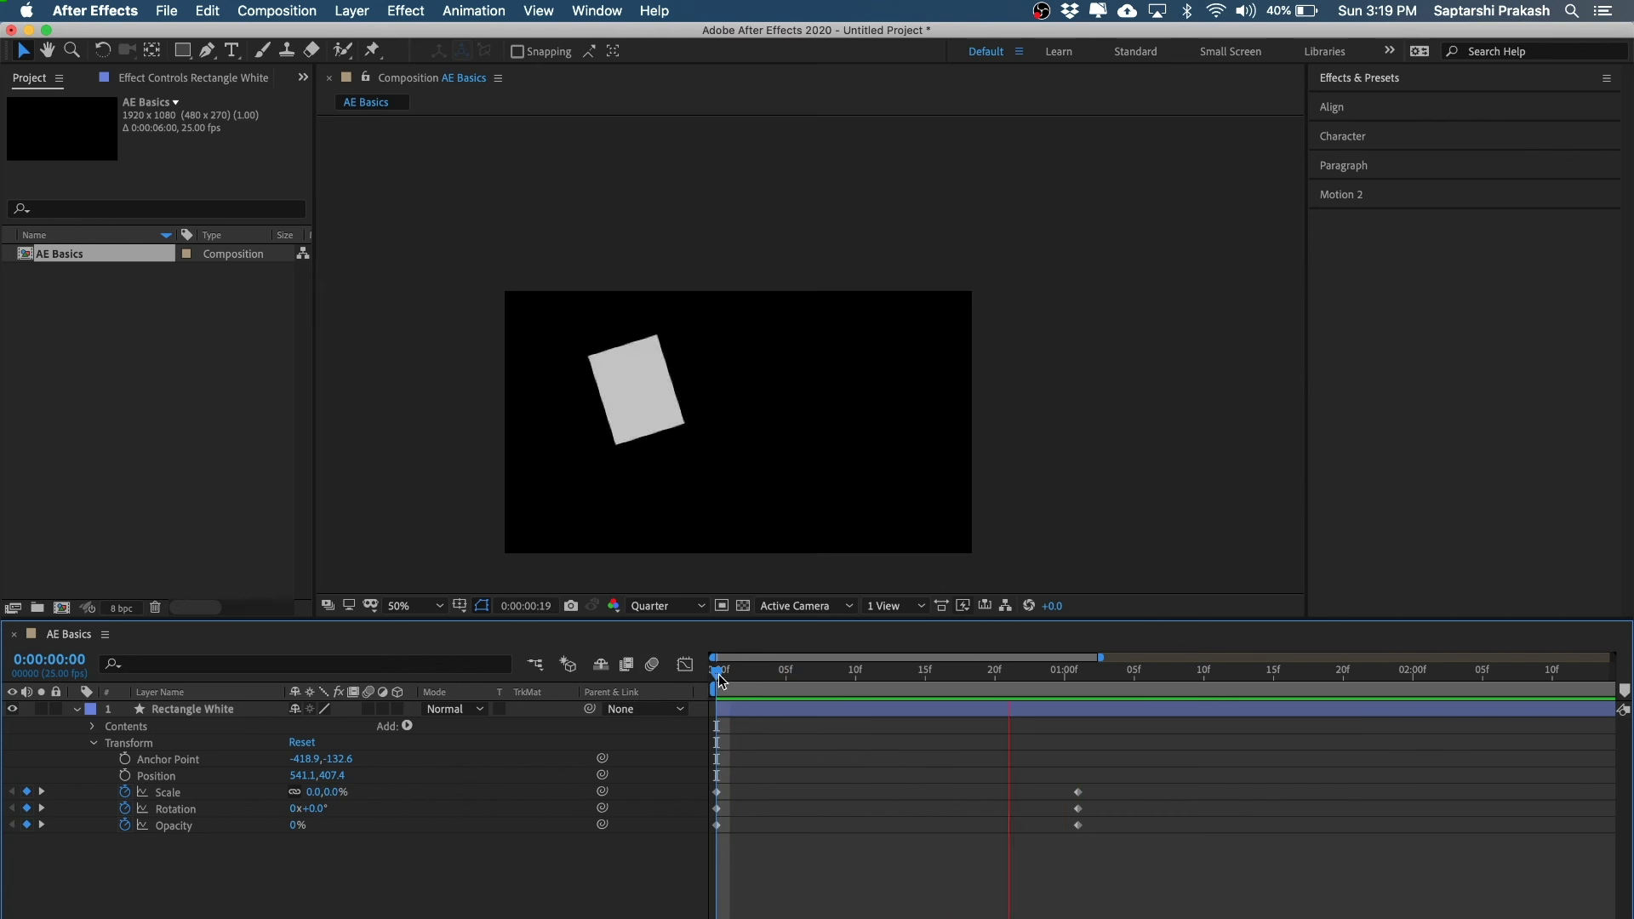
key("space")
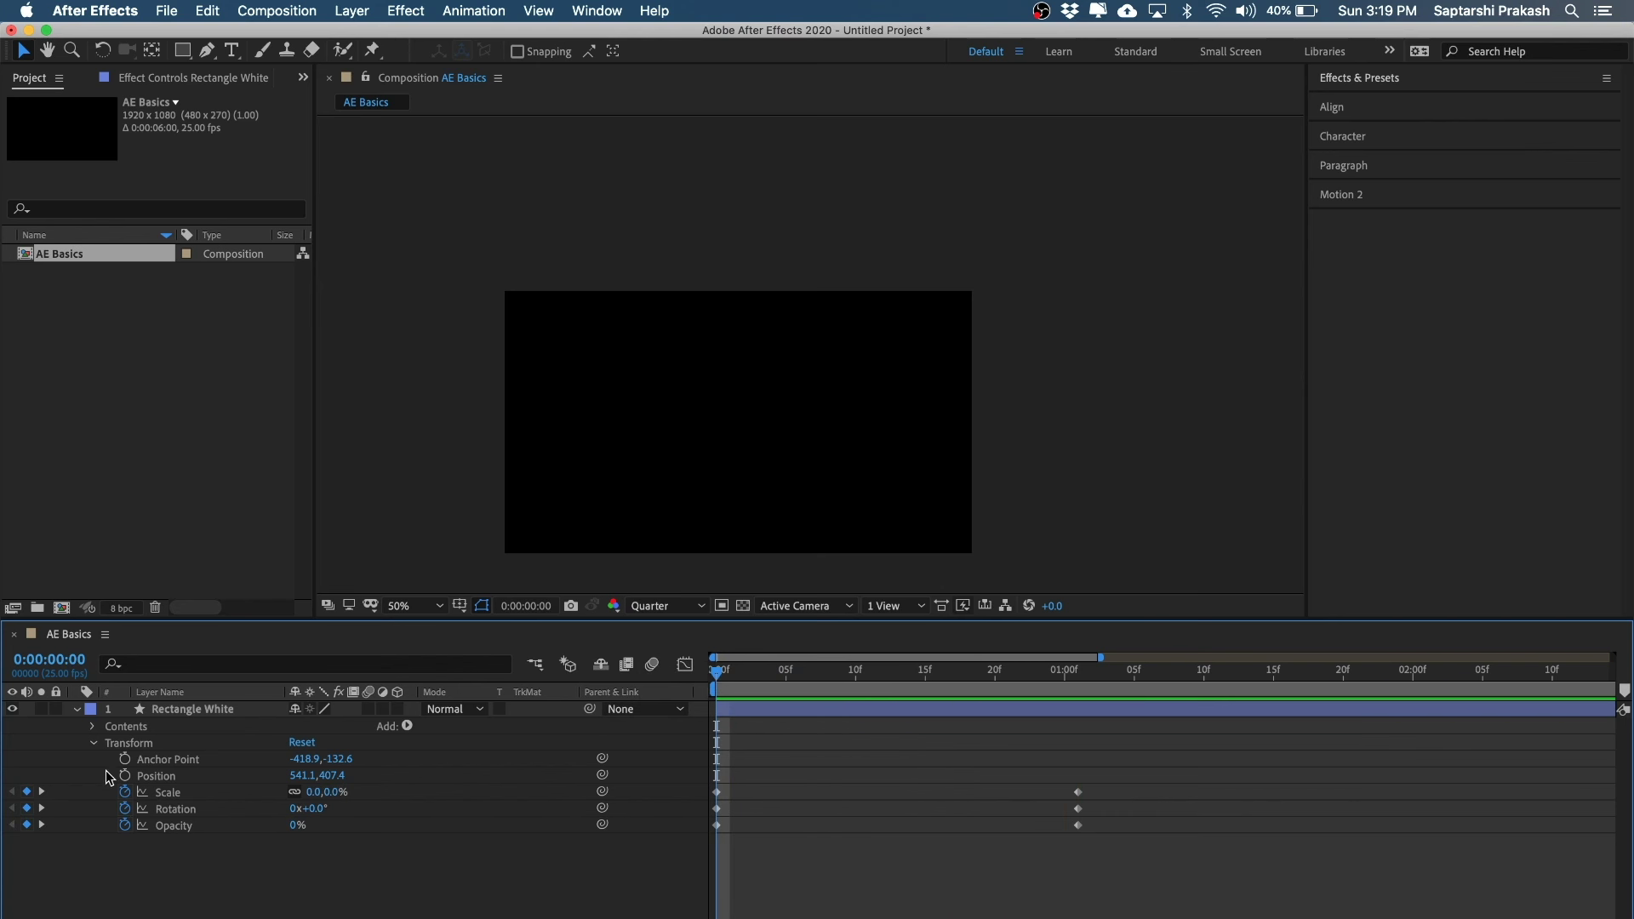
- Expand and collapse the layer's Contents and Transform groups to compare them, leaving both collapsed
left_click(93, 727)
left_click(92, 728)
left_click(92, 743)
left_click(92, 743)
left_click(93, 726)
left_click(96, 726)
left_click(91, 743)
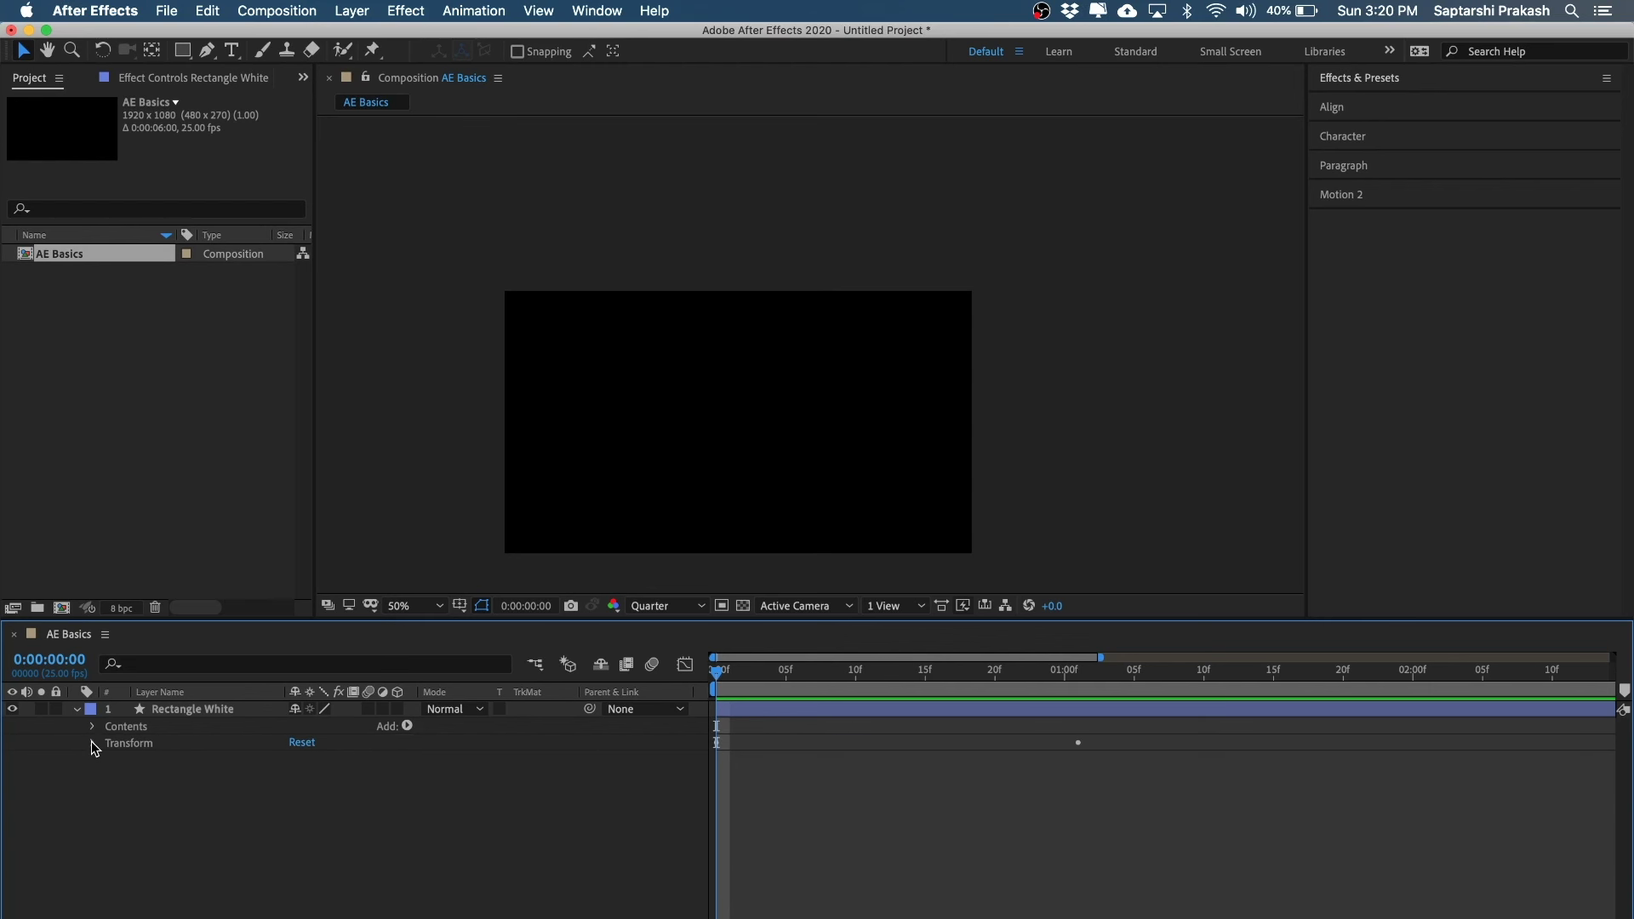
- Expand Contents, Rectangle 1 and Rectangle Path 1 to examine the path's Size, Position and Roundness properties
left_click(130, 744)
left_click(92, 726)
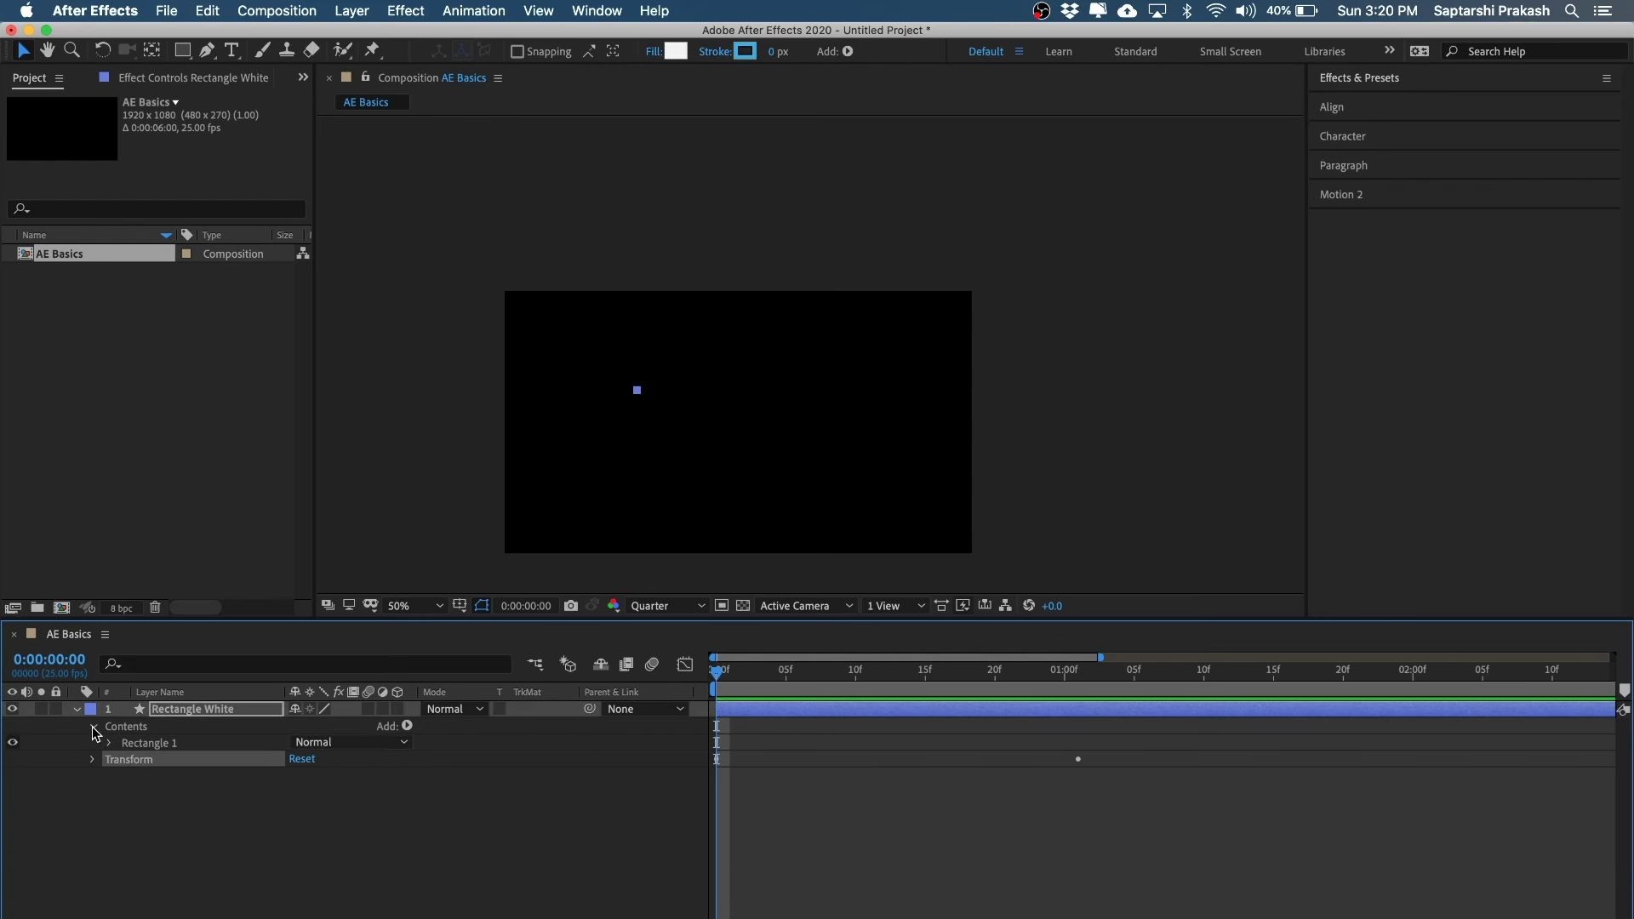
left_click(107, 743)
key("F2")
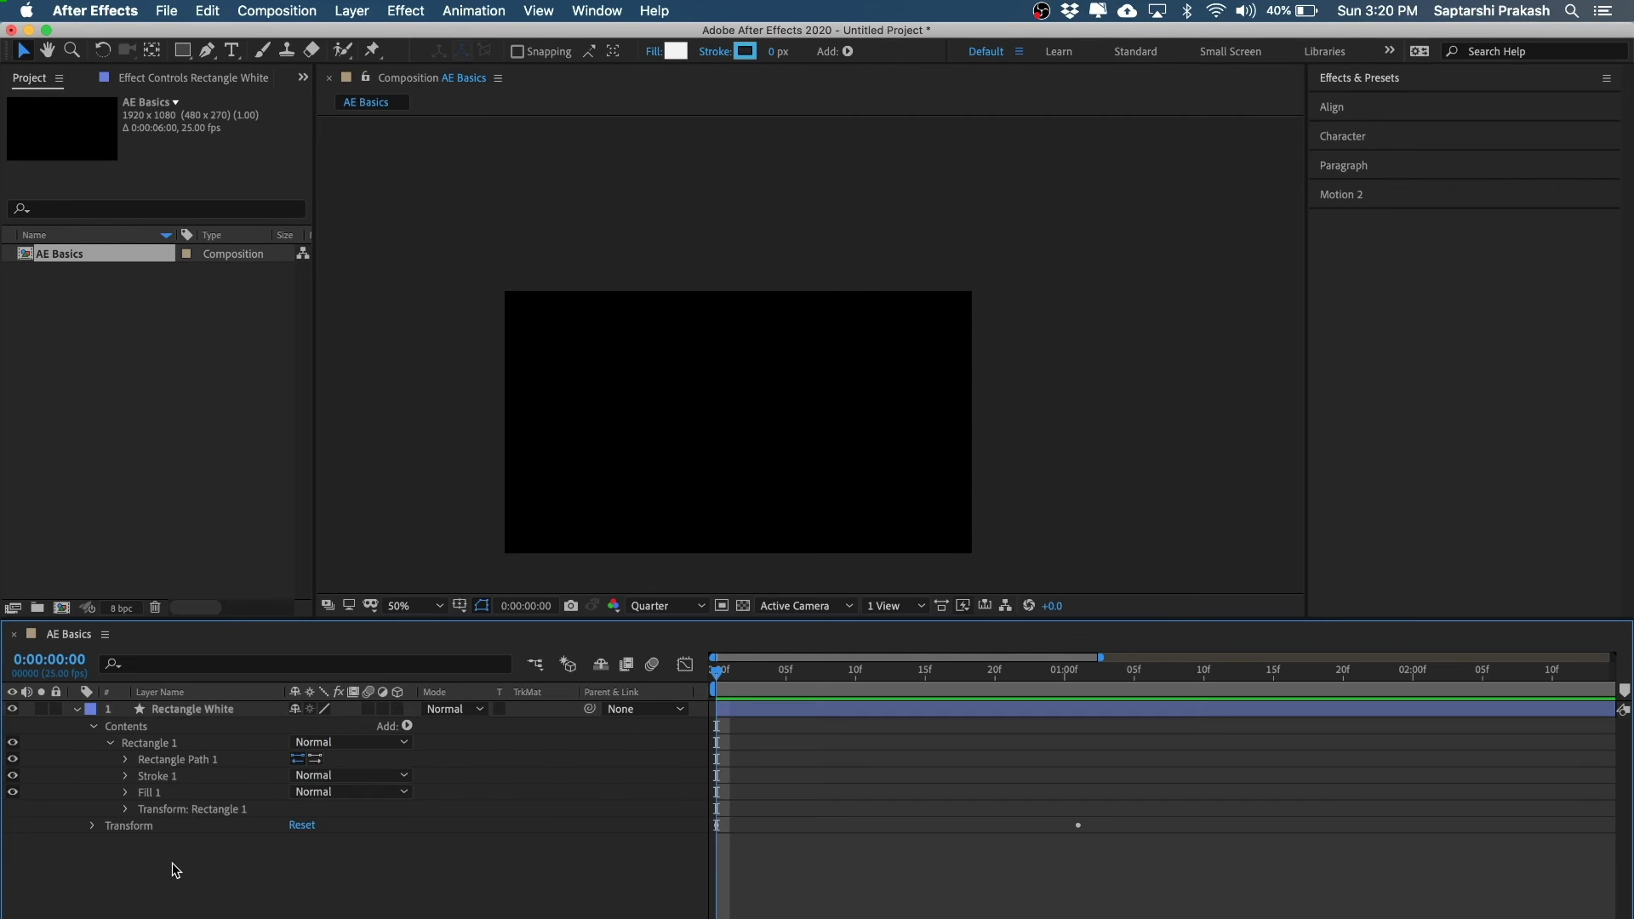
left_click(127, 760)
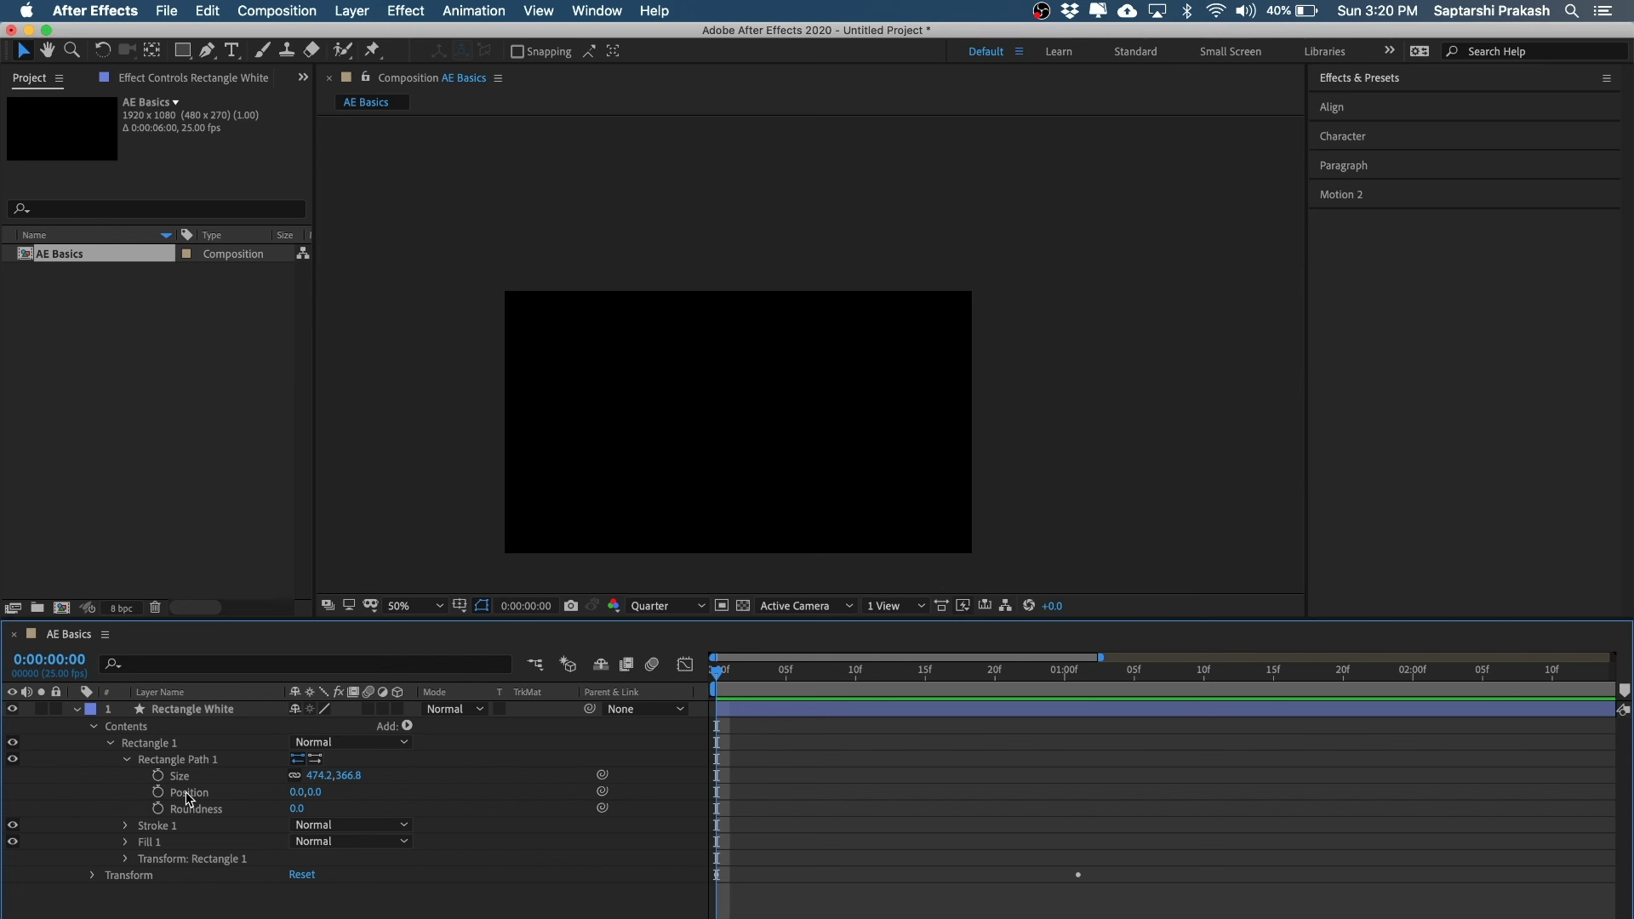
- Enable Roundness keyframing on Rectangle Path 1 with a keyframe at the first frame
left_click(201, 815)
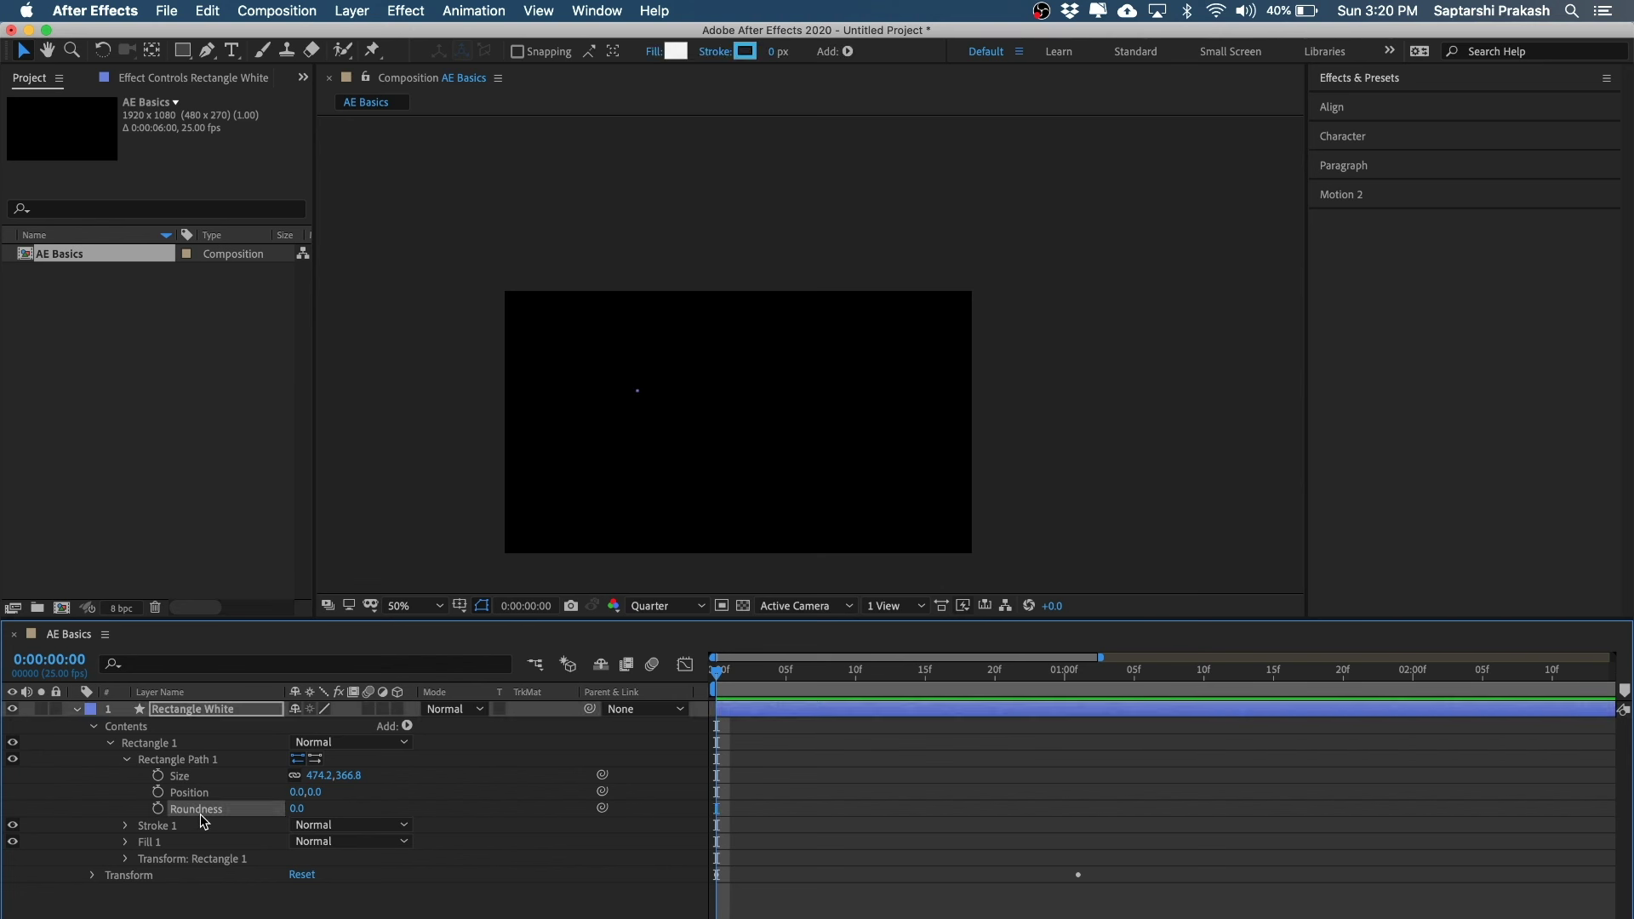
left_click_drag(766, 675, 672, 676)
left_click(157, 809)
left_click(839, 866)
- Add a Roundness keyframe at 0:00:01:01, aligned with the other end keyframes, and set its value to 329
left_click_drag(750, 677, 1084, 692)
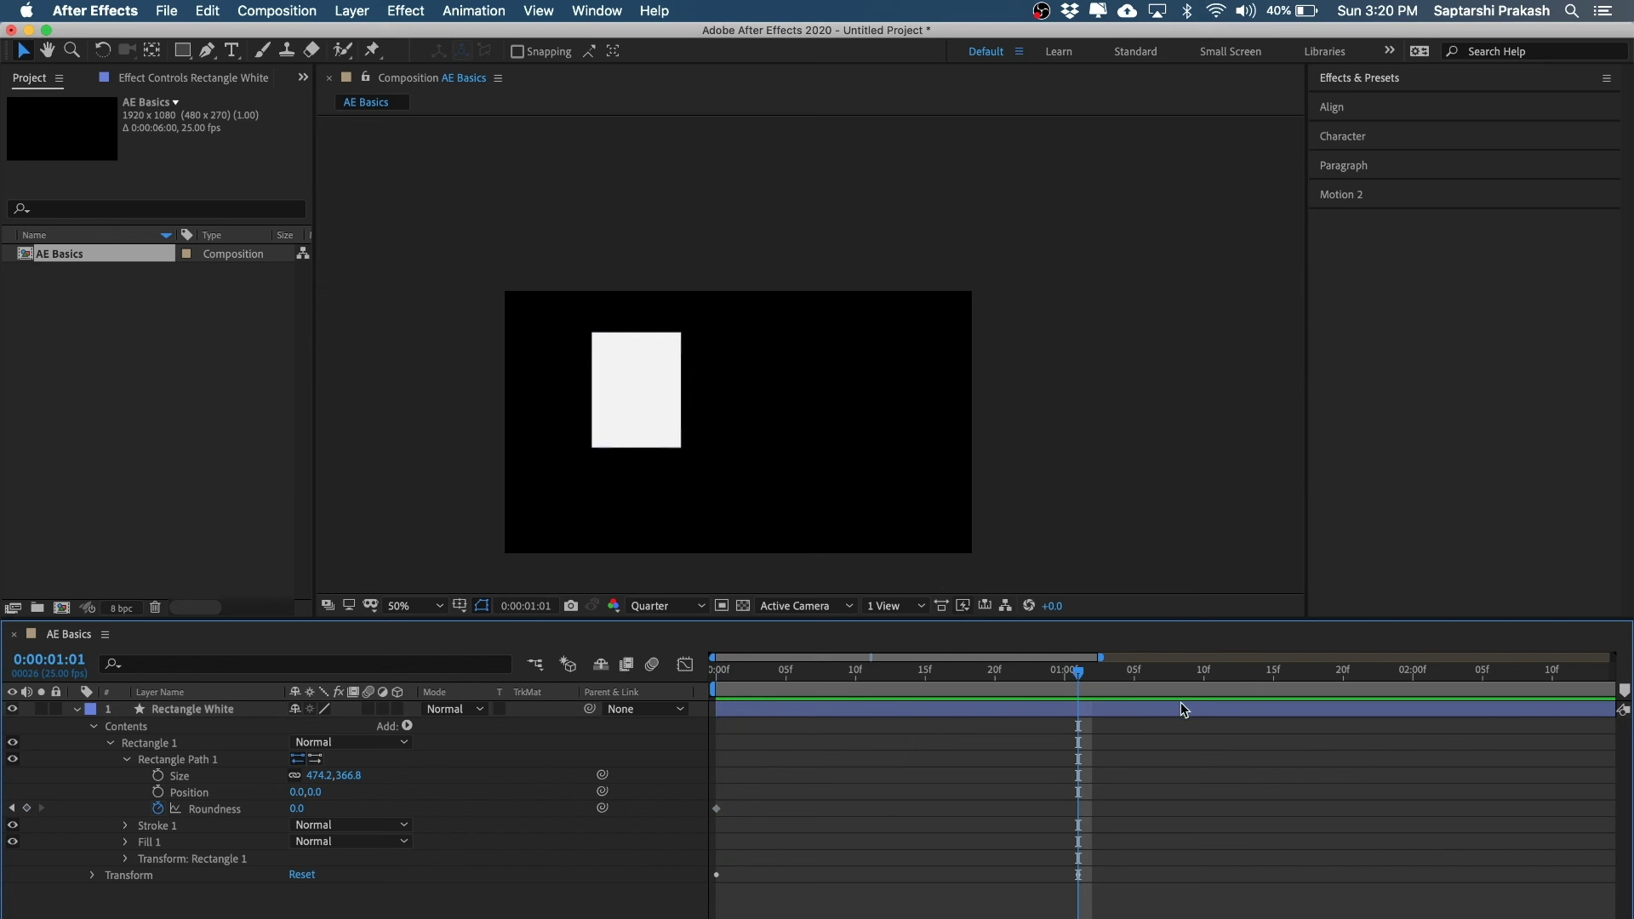
left_click(26, 808)
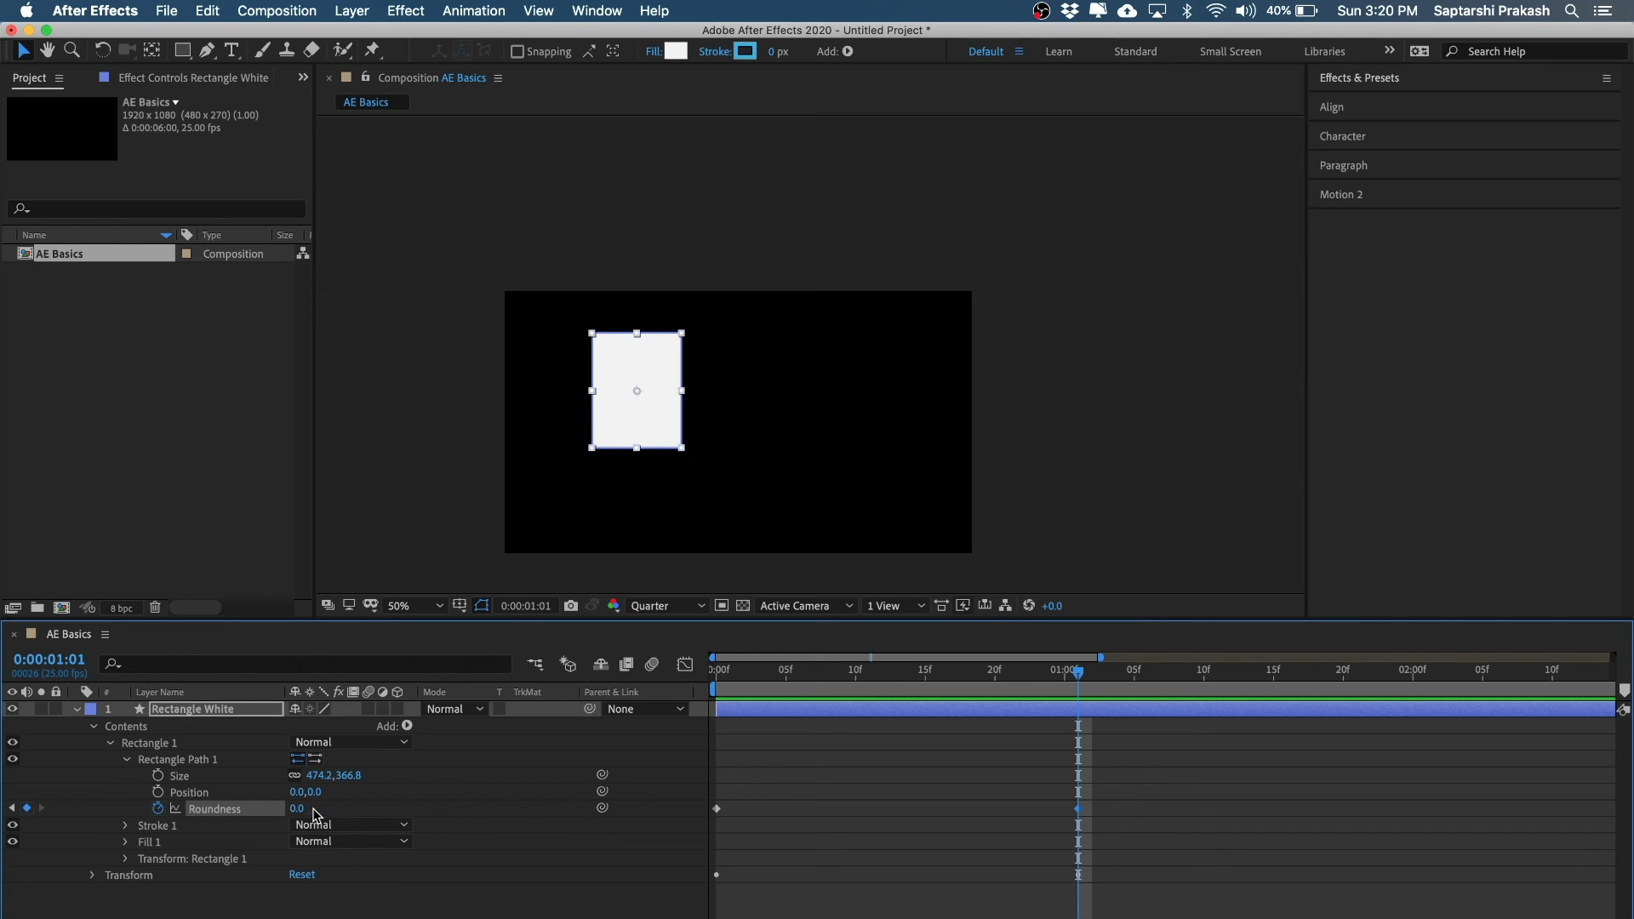
left_click(332, 898)
left_click_drag(295, 809, 611, 821)
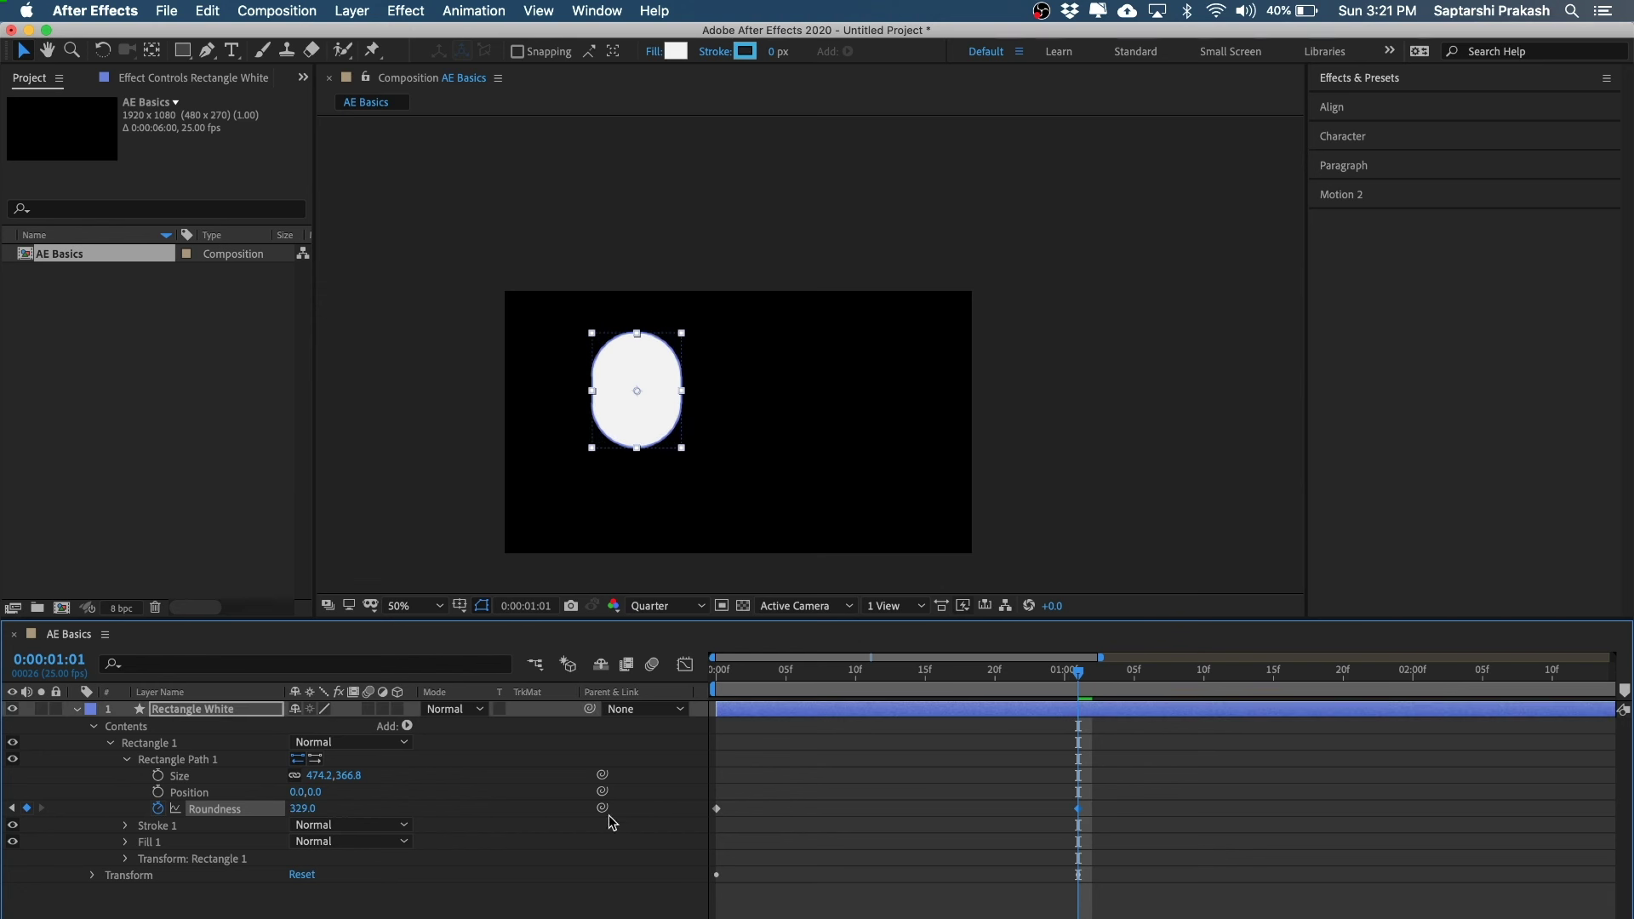
left_click(918, 894)
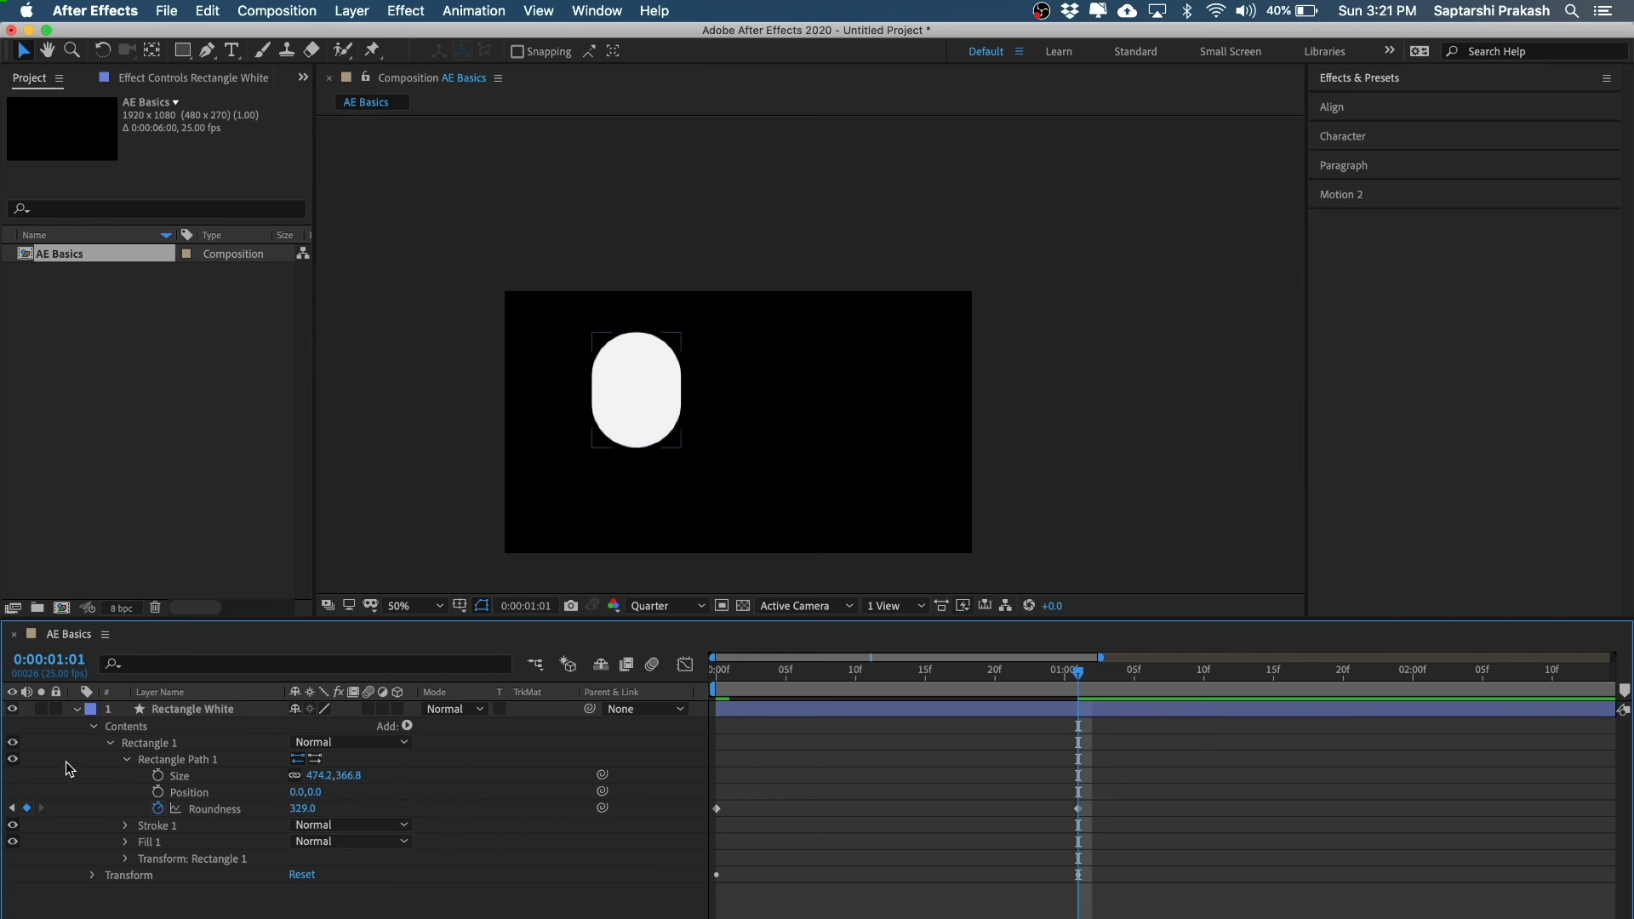
- Scrub through the animation from the first frame to frame 13 to review the corner rounding with the other changes
left_click_drag(1070, 677, 657, 674)
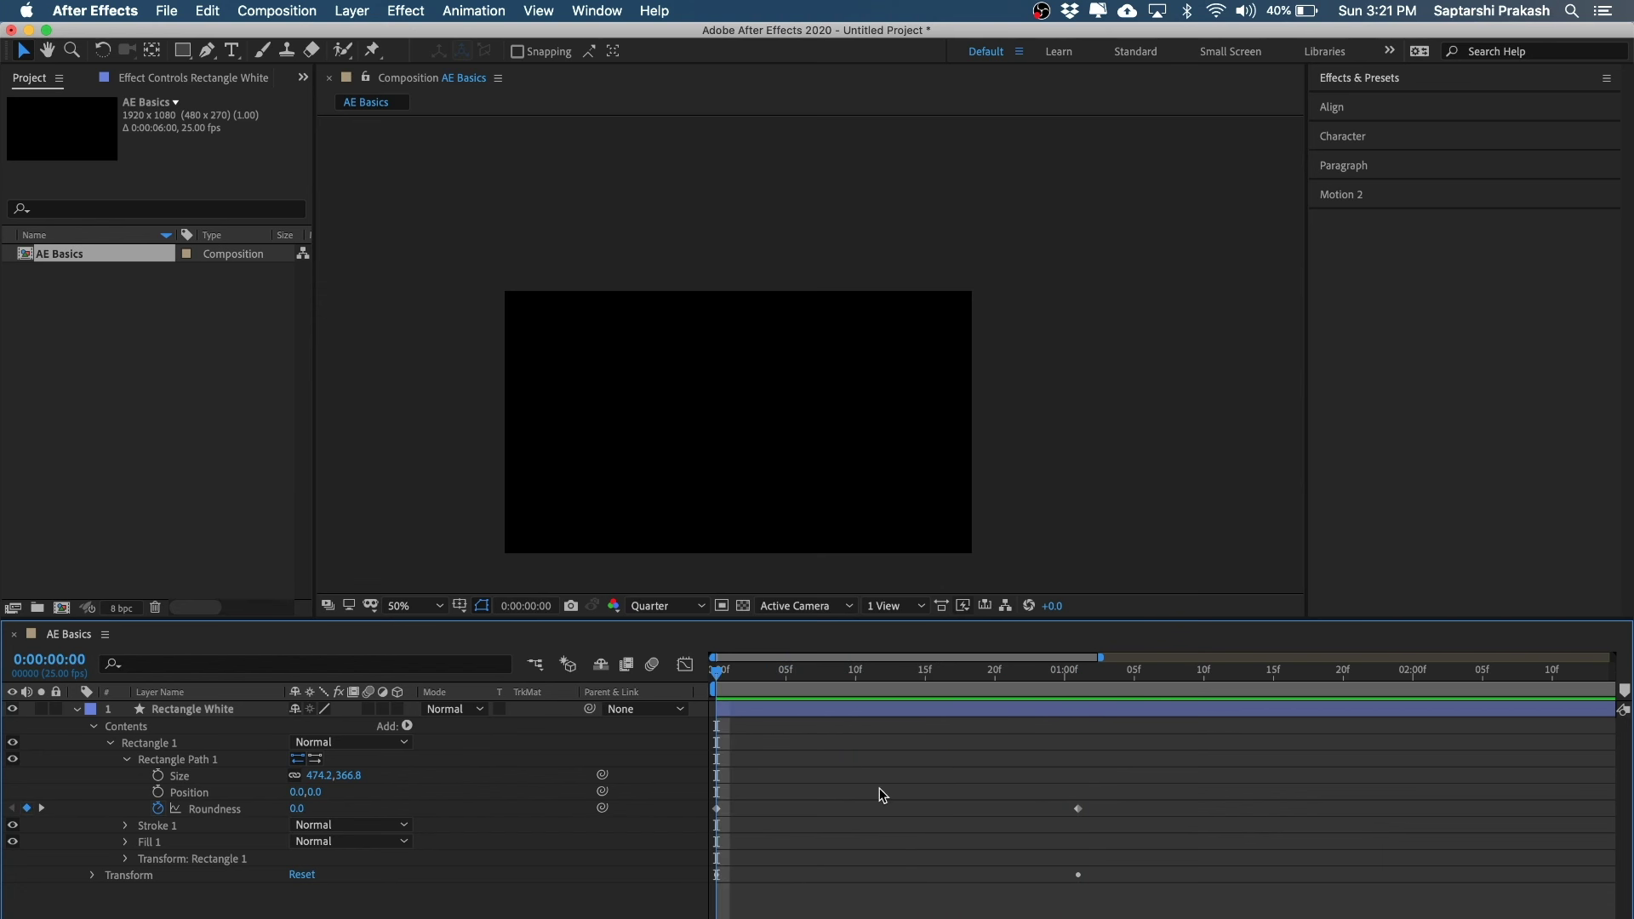
left_click_drag(717, 672, 610, 671)
left_click_drag(807, 679, 899, 680)
left_click_drag(1208, 748, 736, 915)
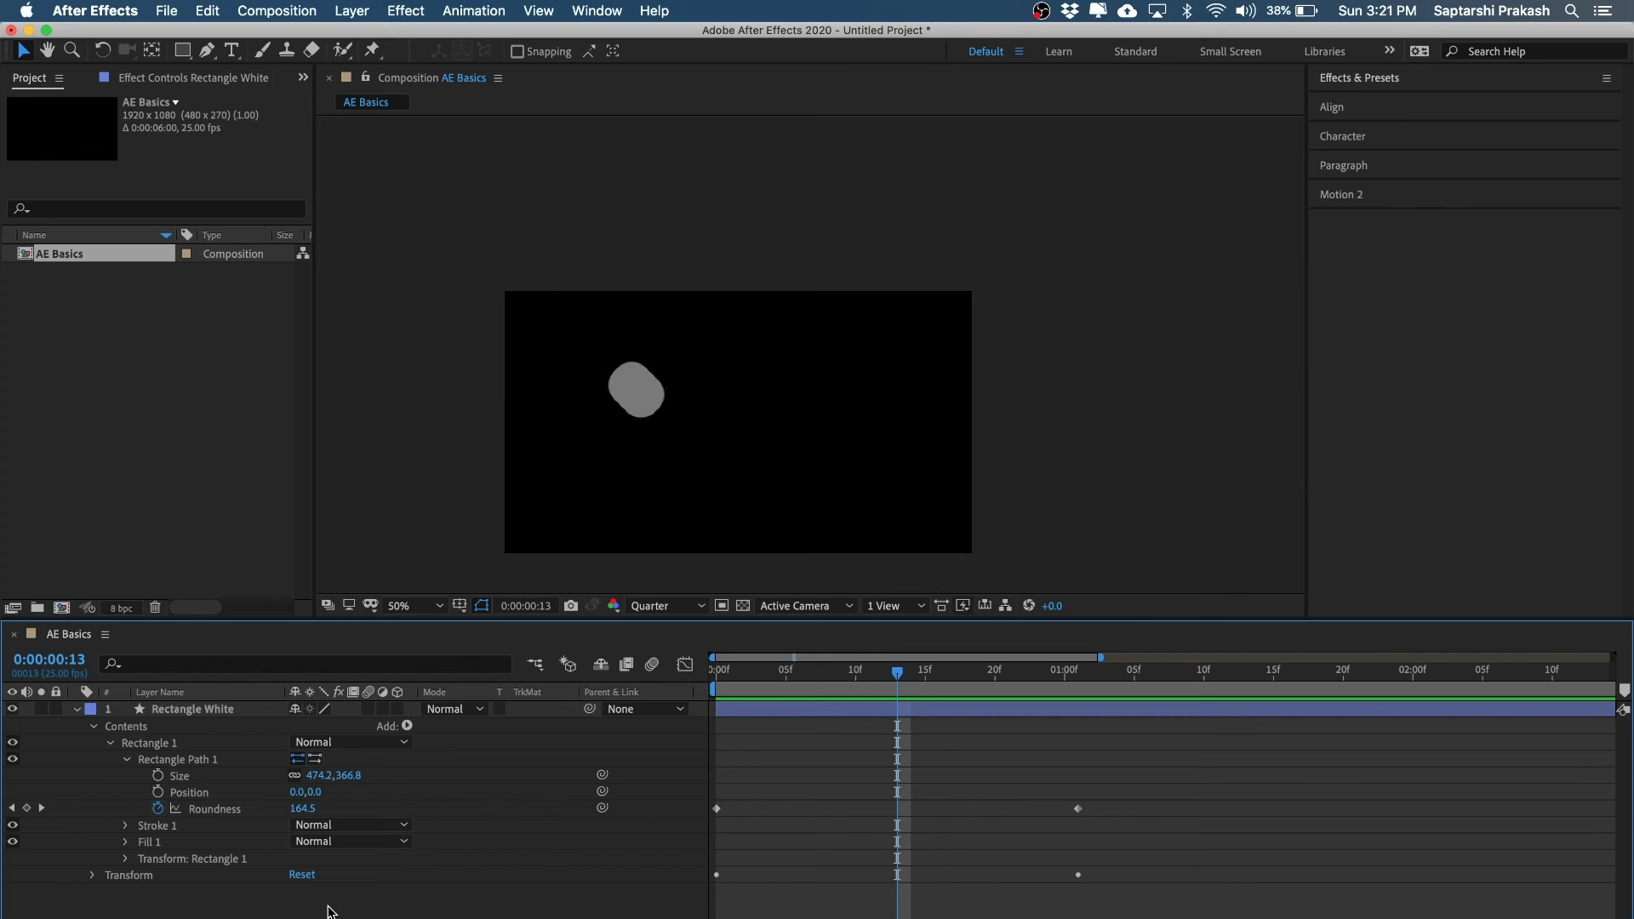
- Expand the Transform group to compare it with Contents, and reduce the layer's display to its keyframed properties only
left_click(93, 874)
scroll(98, 877, "down", 1)
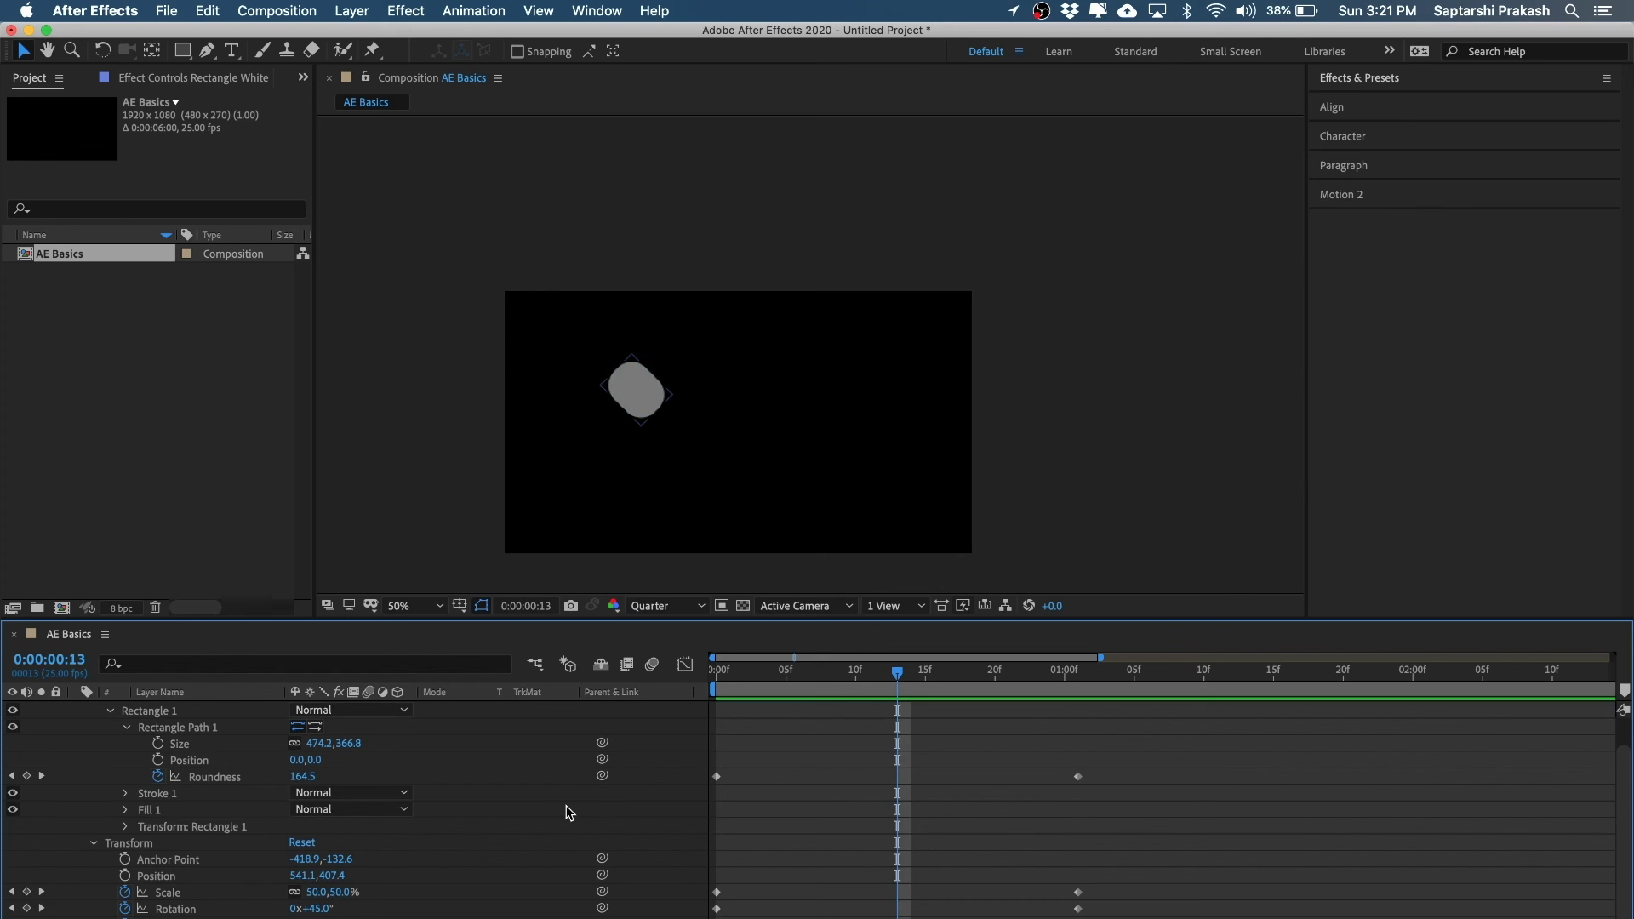
scroll(569, 813, "up", 1)
scroll(564, 766, "down", 1)
scroll(563, 766, "up", 1)
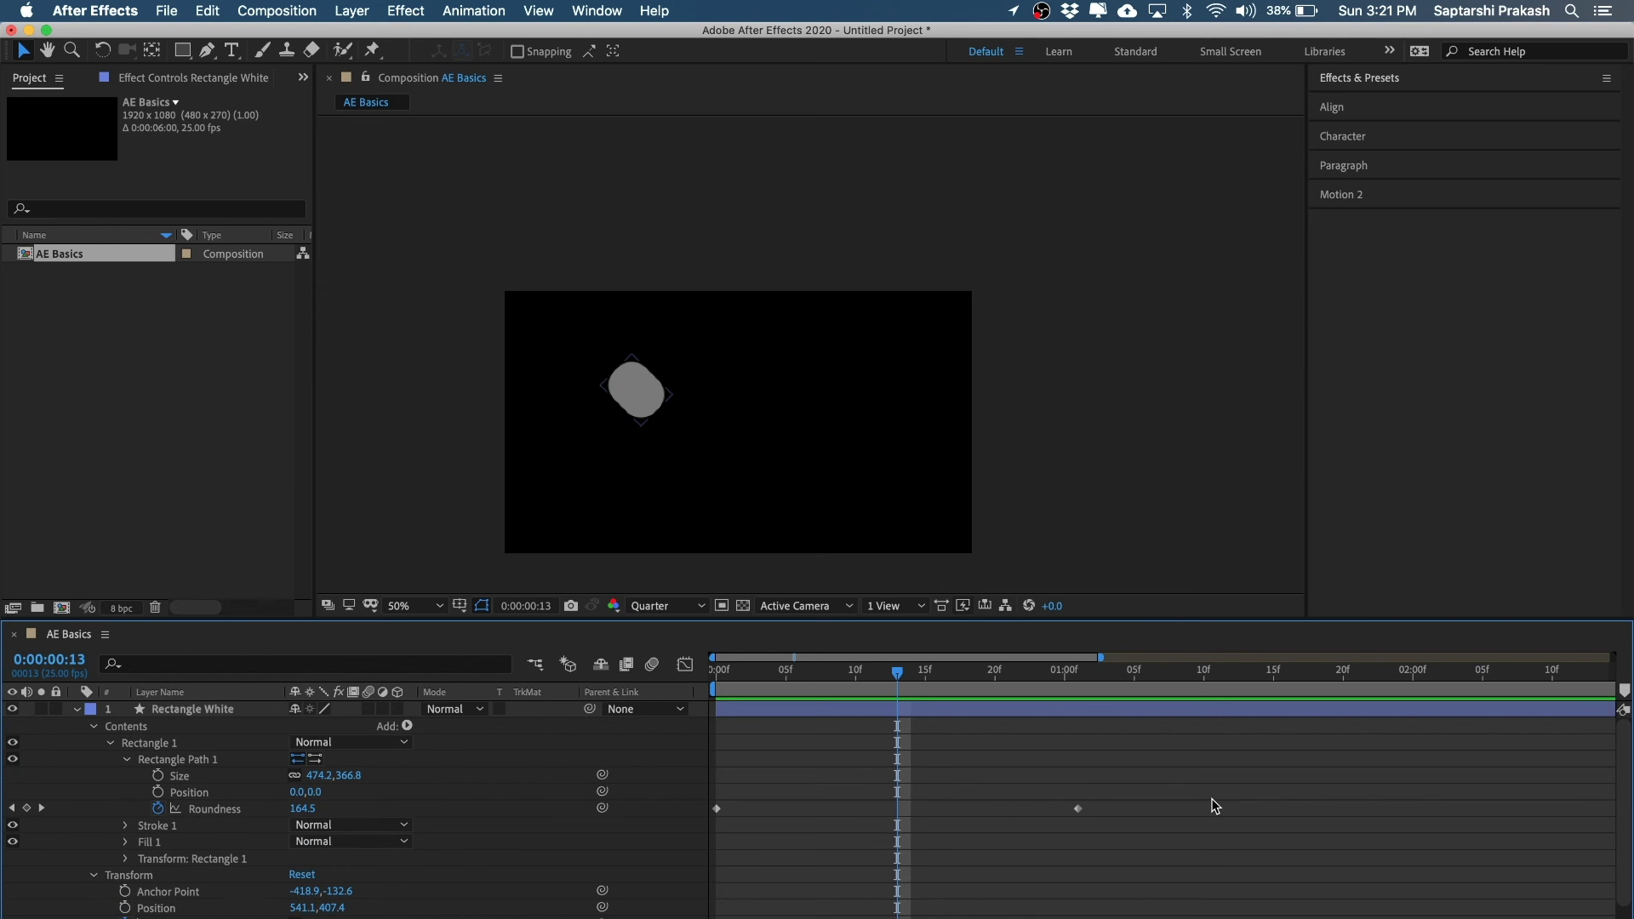
key("u")
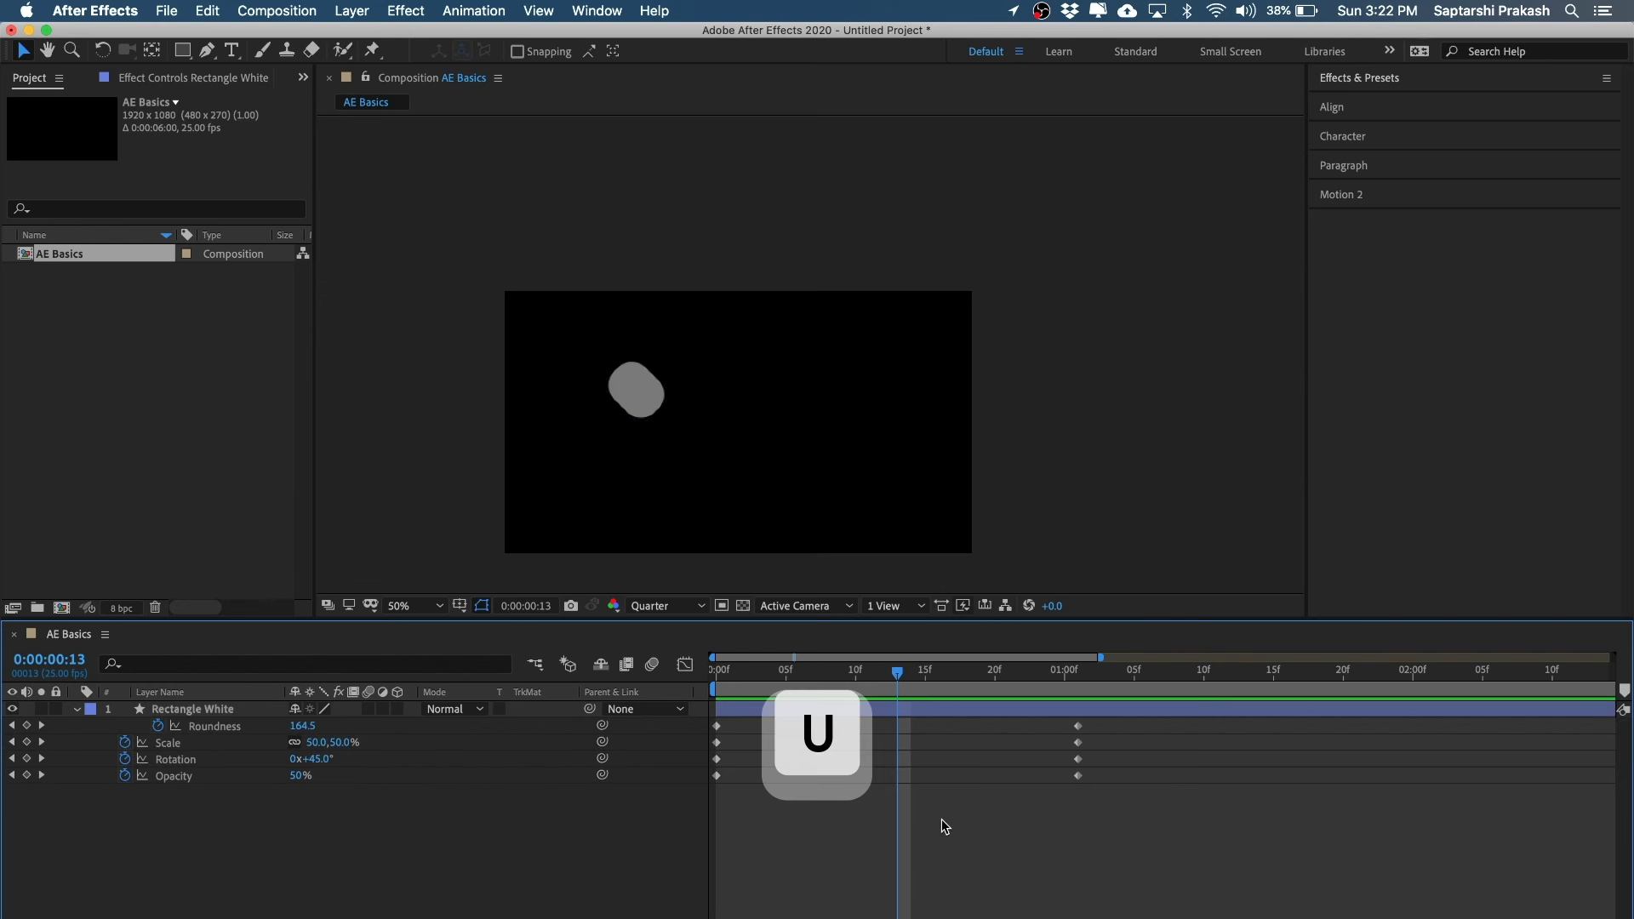
- Scrub from the start to frame 23, and hide and reveal the layer's keyframed properties again
left_click_drag(832, 668, 610, 696)
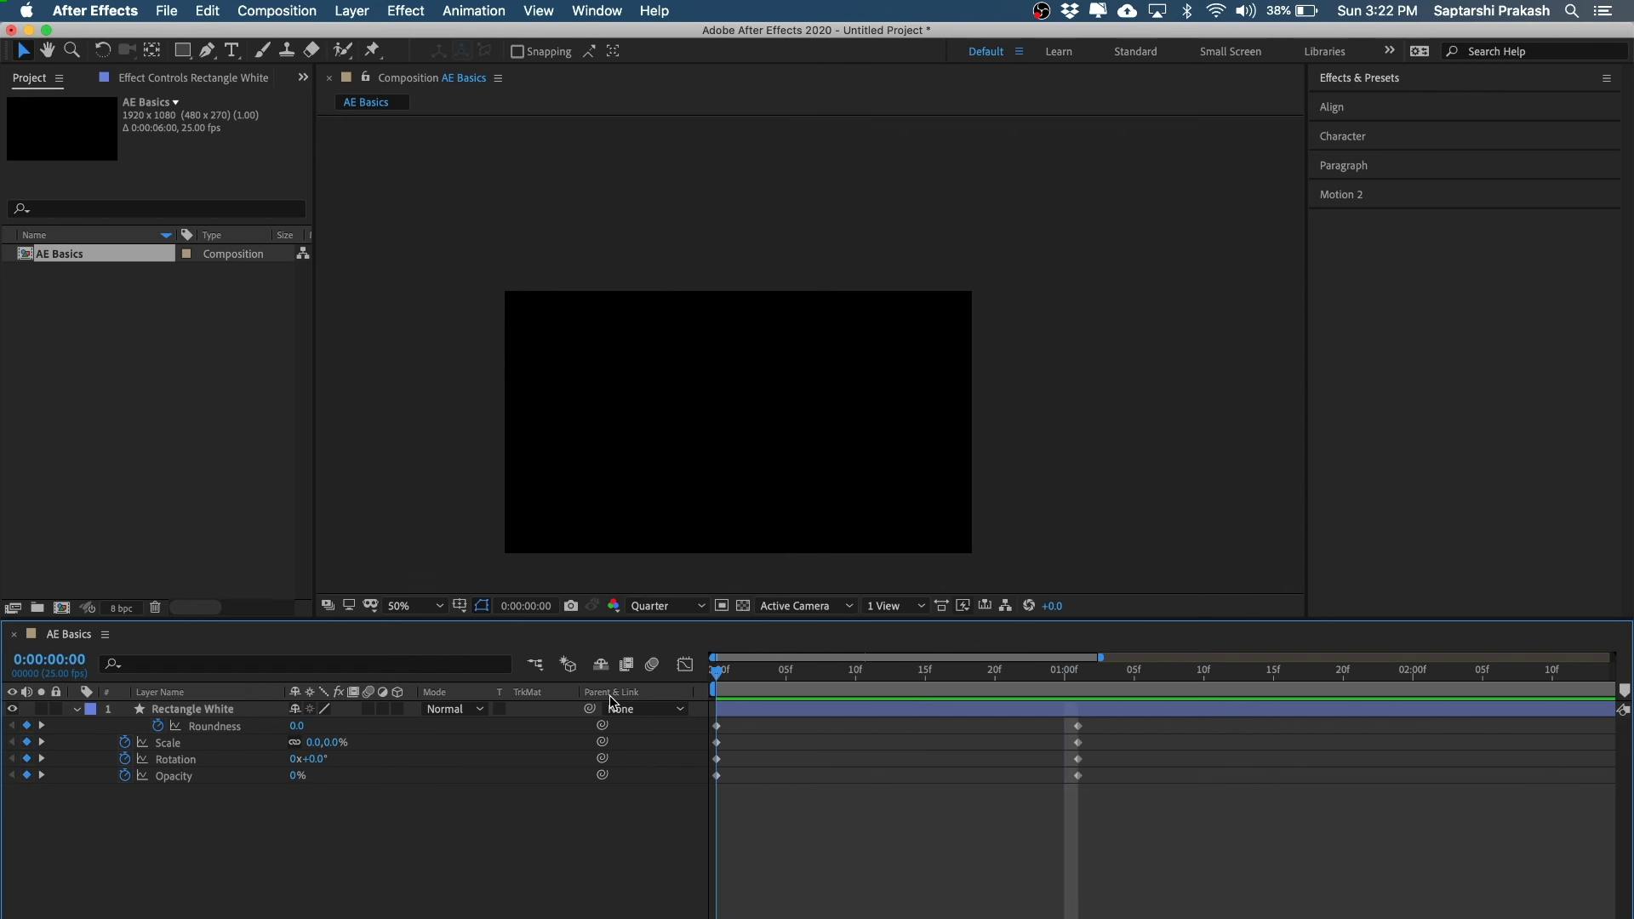
left_click_drag(868, 666, 1036, 723)
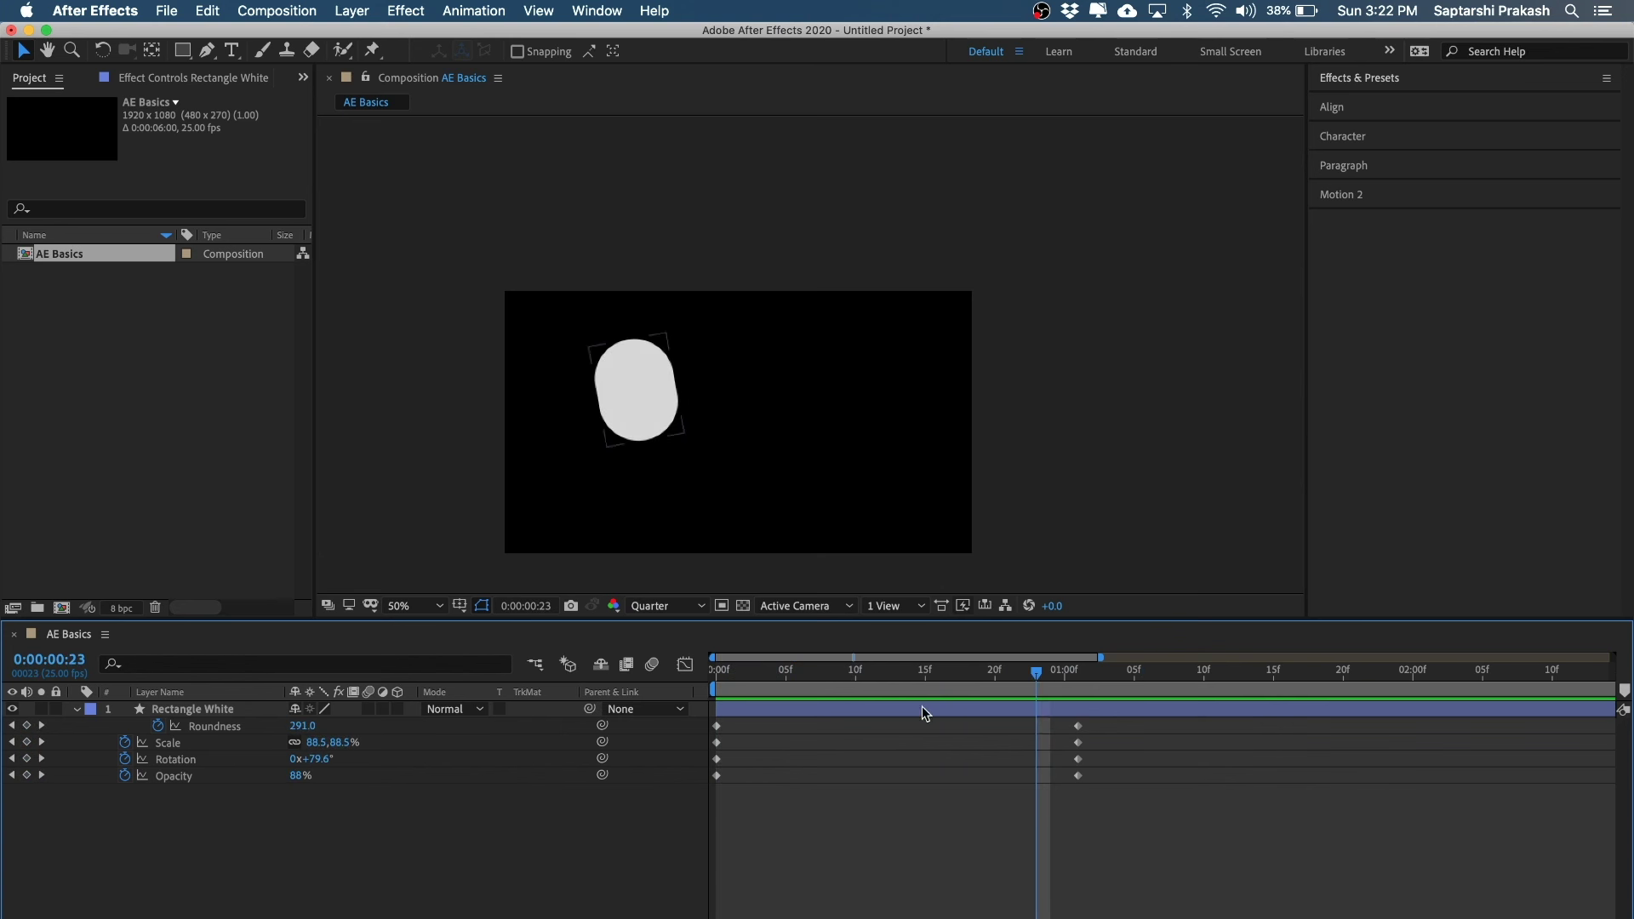
key("u")
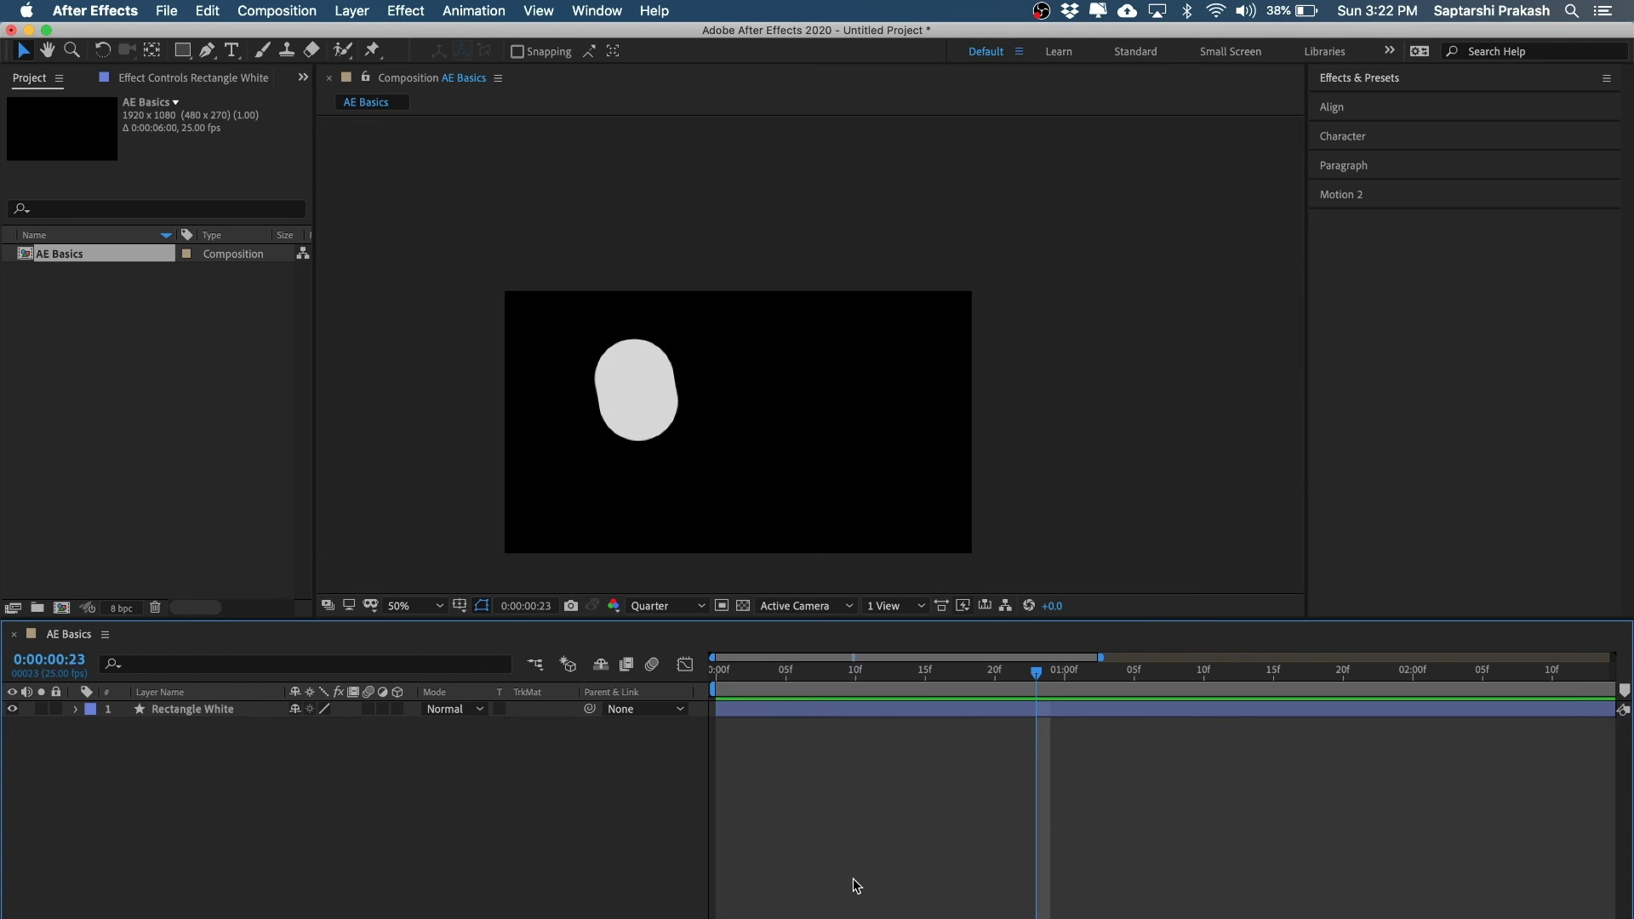
key("u")
- Play the animation from the first frame to review all four animated properties, returning to the start
left_click(768, 672)
left_click_drag(767, 672, 630, 696)
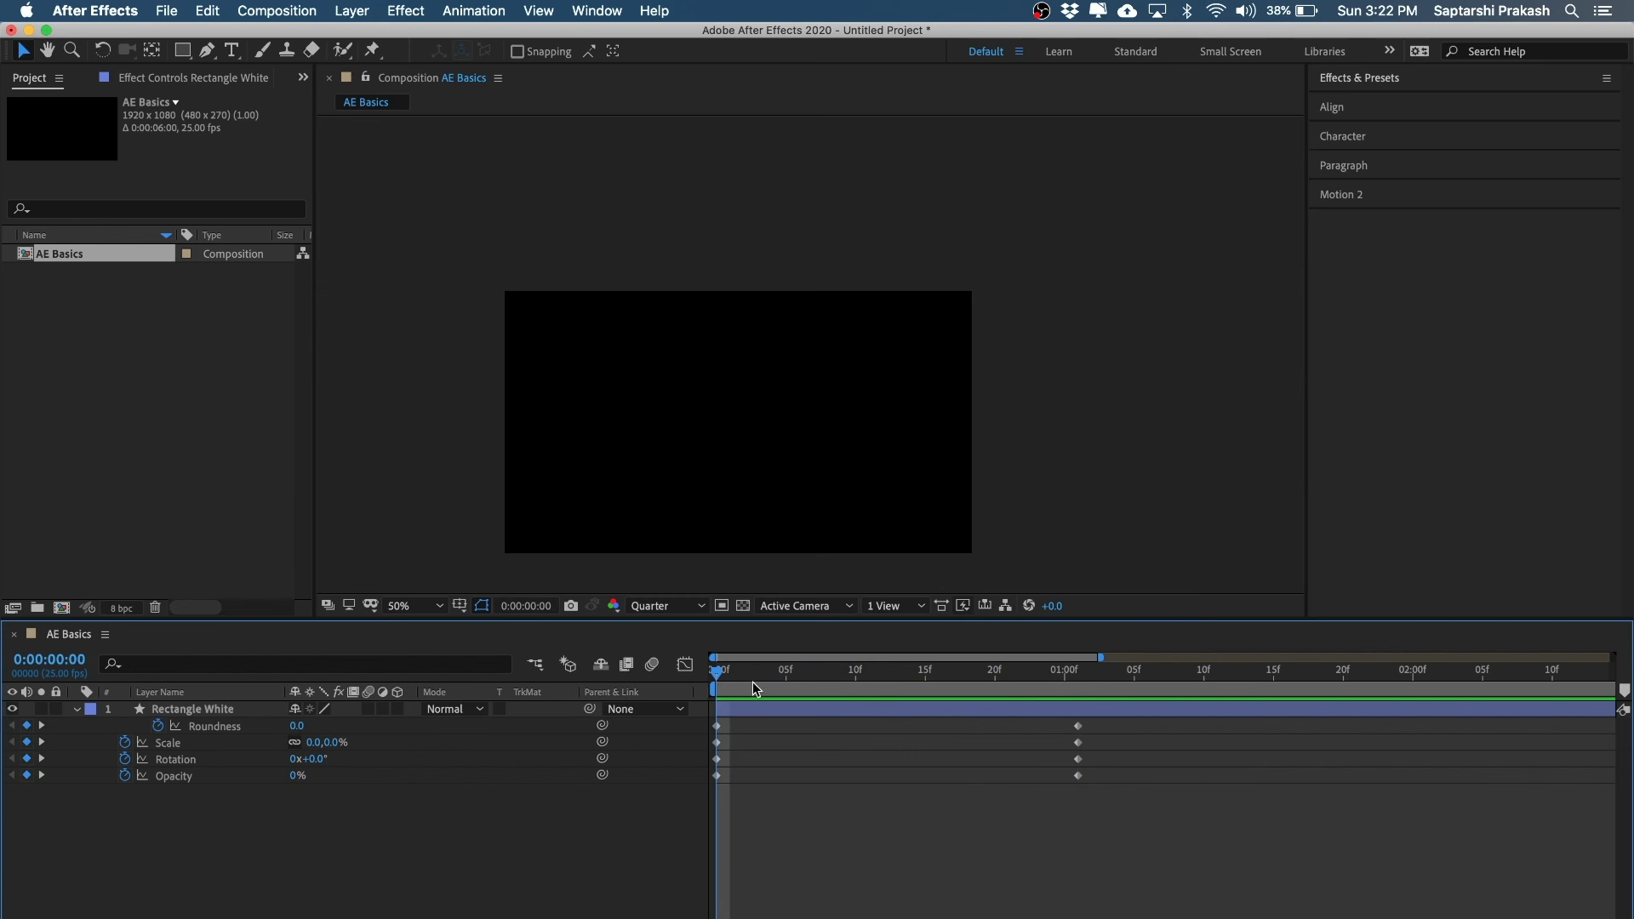
left_click_drag(719, 681, 677, 718)
key("space")
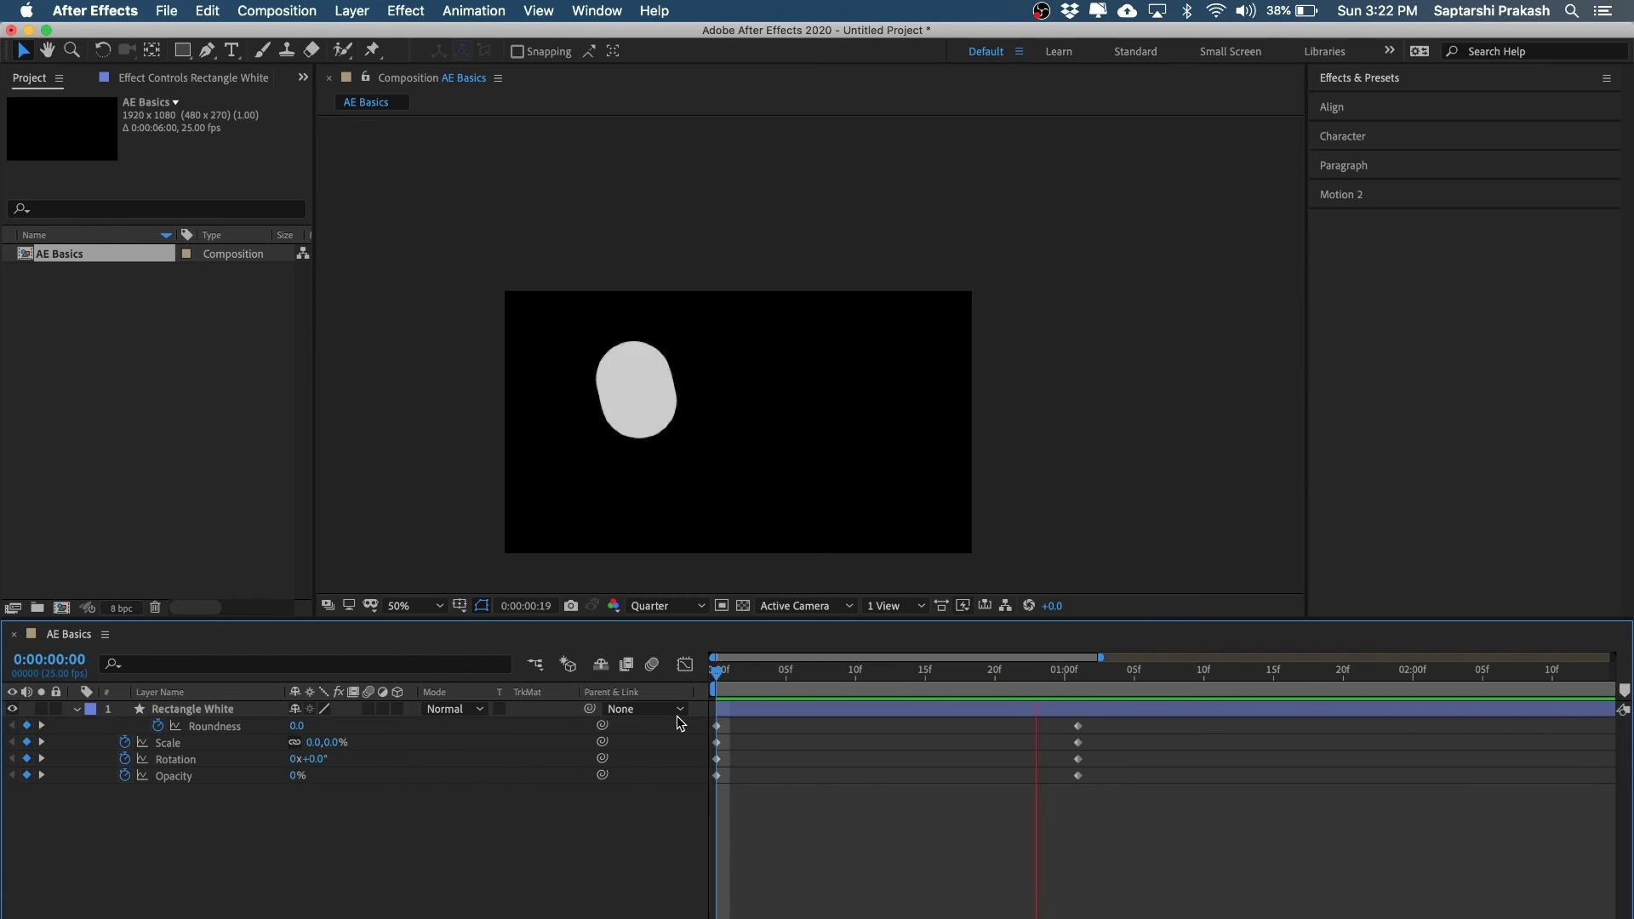
left_click(753, 675)
mouse_move(743, 676)
left_mouse_down()
mouse_move(638, 673)
mouse_move(729, 678)
left_mouse_up()
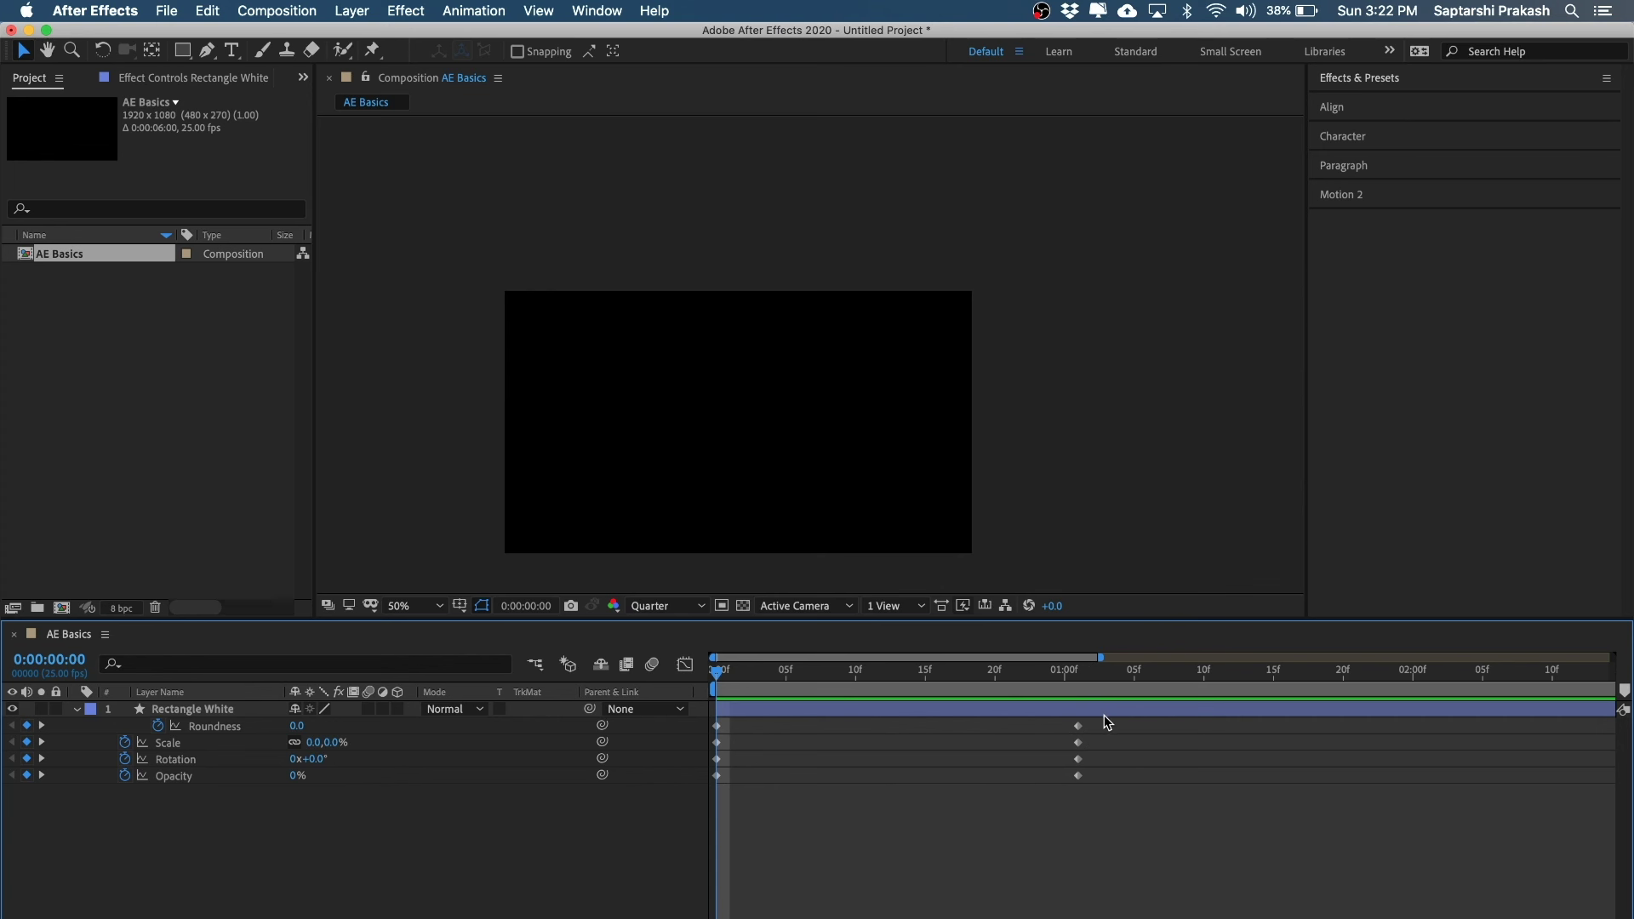
- Move all four end keyframes together to frame 15 and play the animation to judge its speed
mouse_move(1100, 723)
left_mouse_down()
mouse_move(1046, 784)
mouse_move(1034, 830)
left_mouse_up()
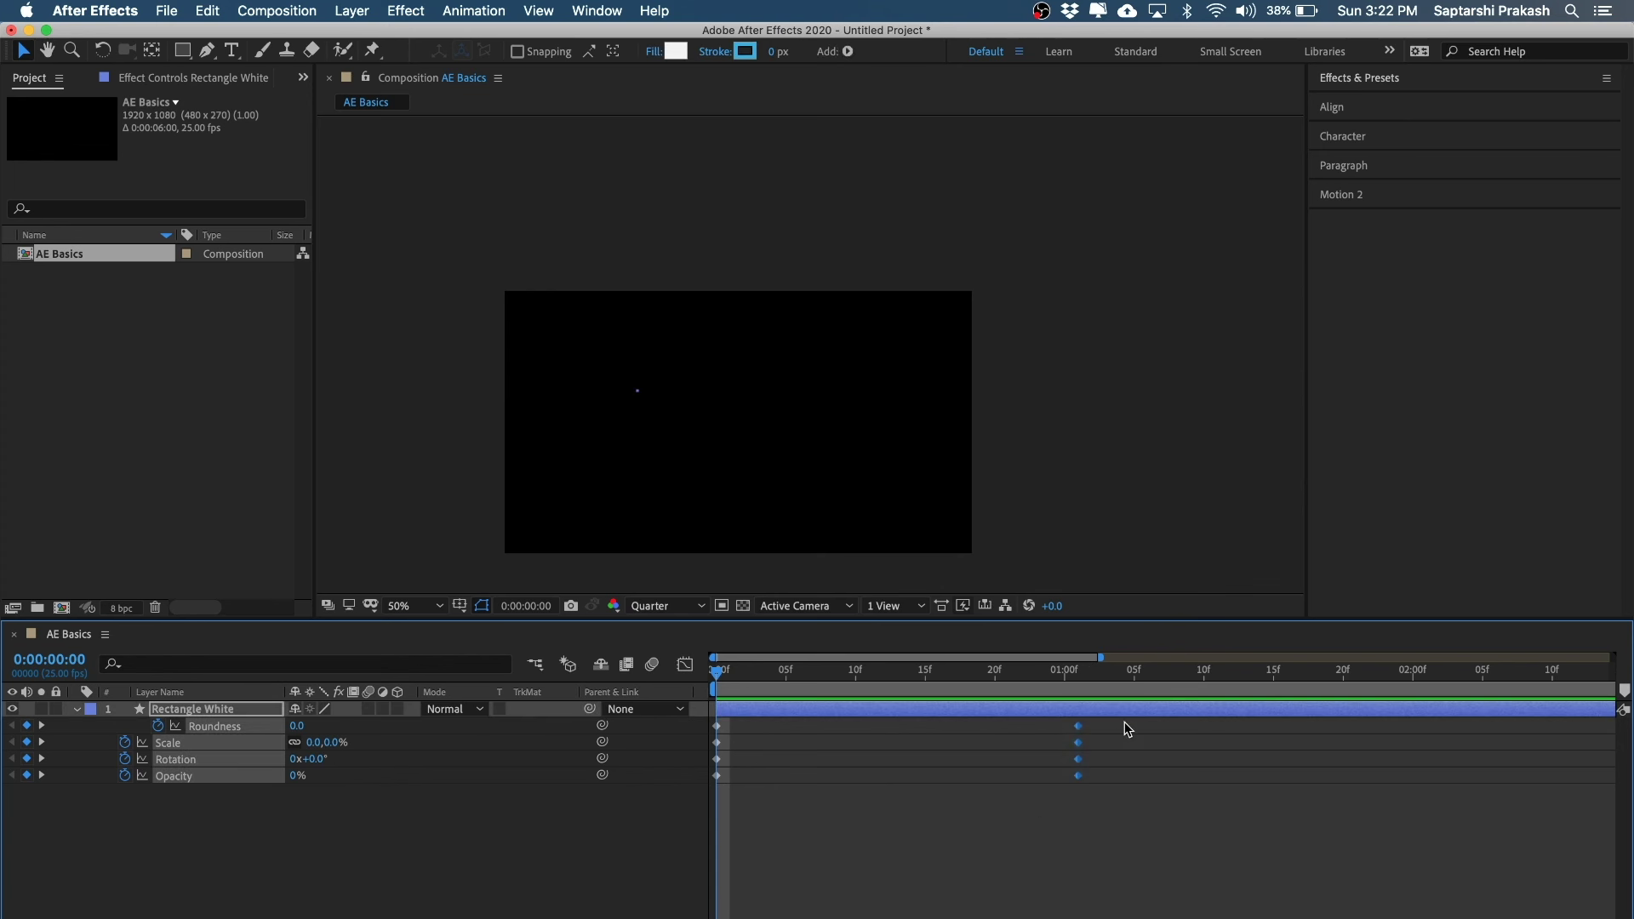
left_click_drag(1107, 732, 1028, 831)
left_click_drag(1078, 776, 929, 774)
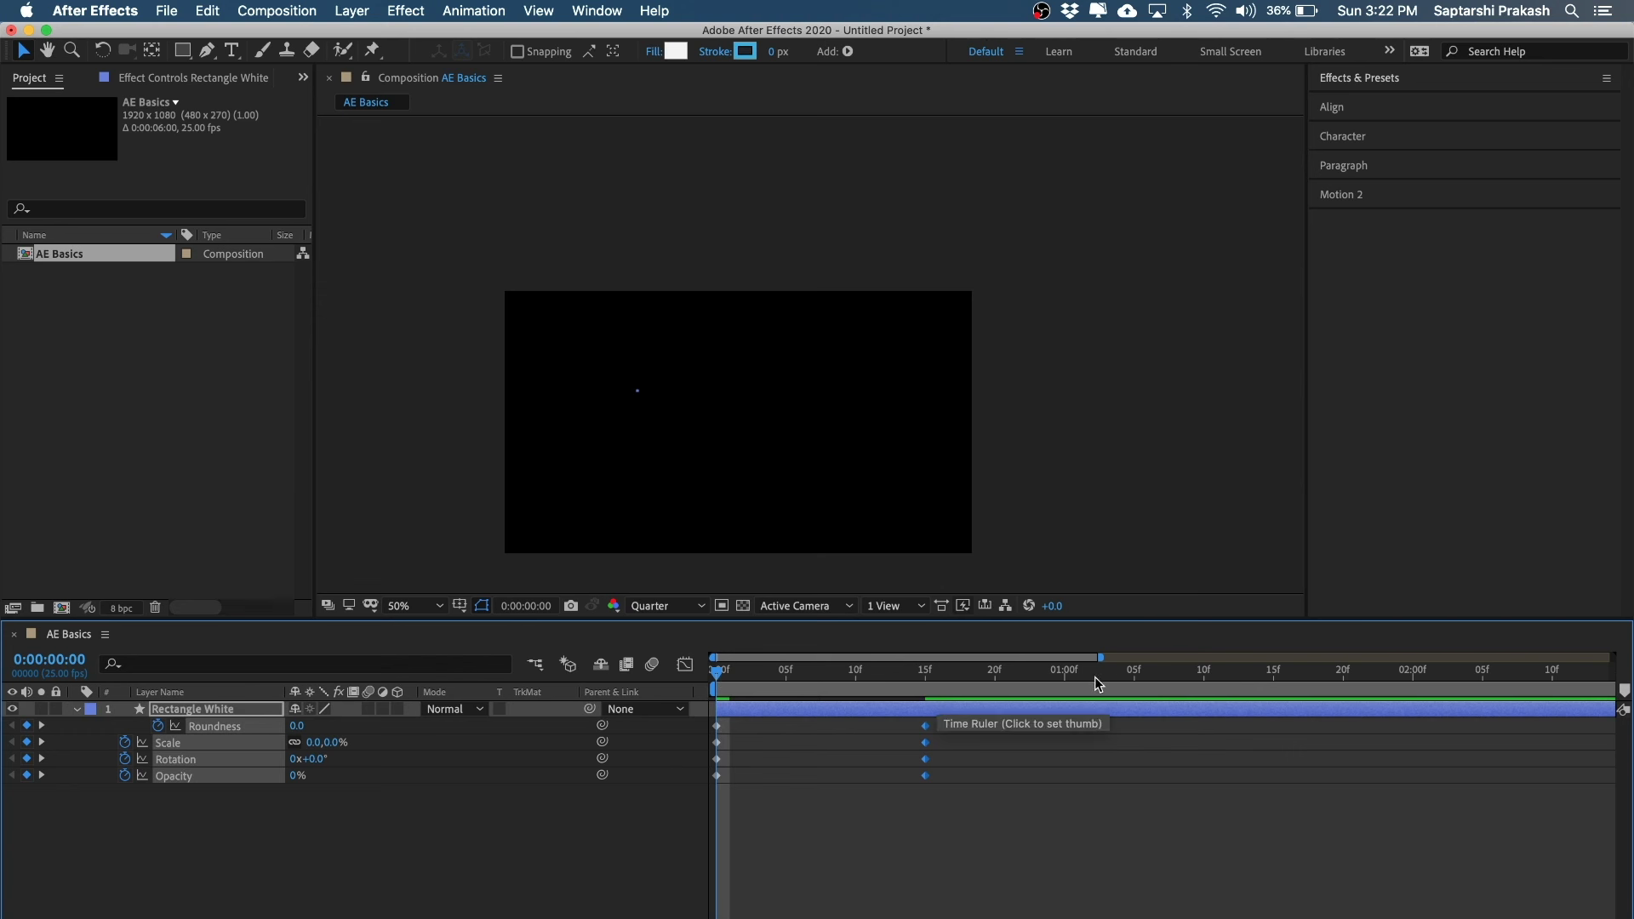
key("space")
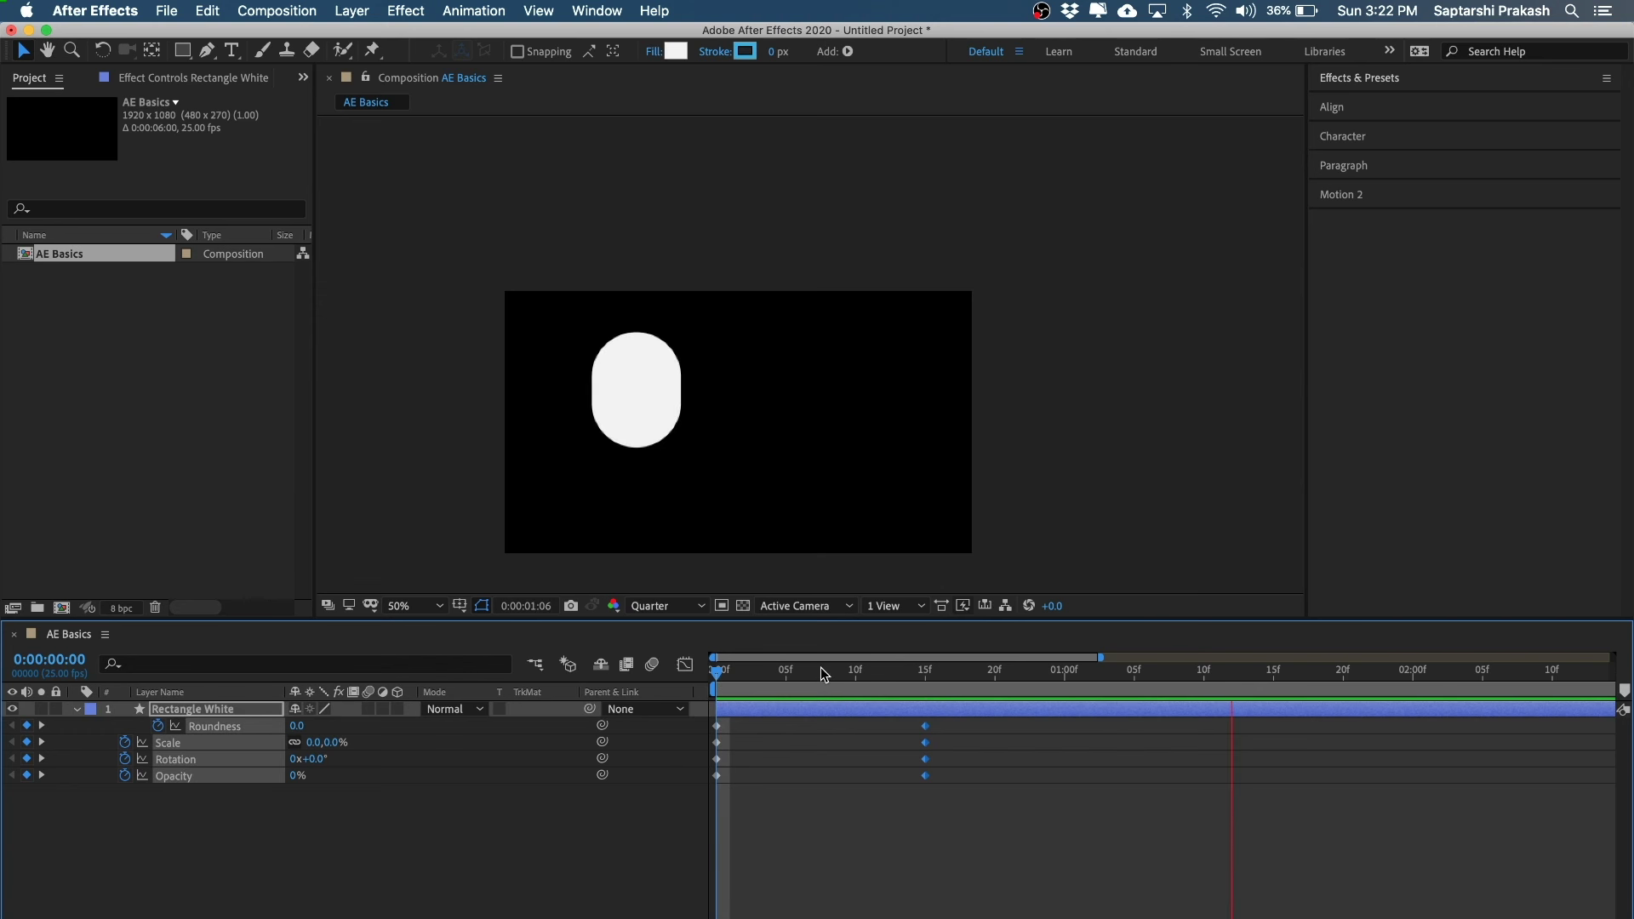
key("space")
key("space")
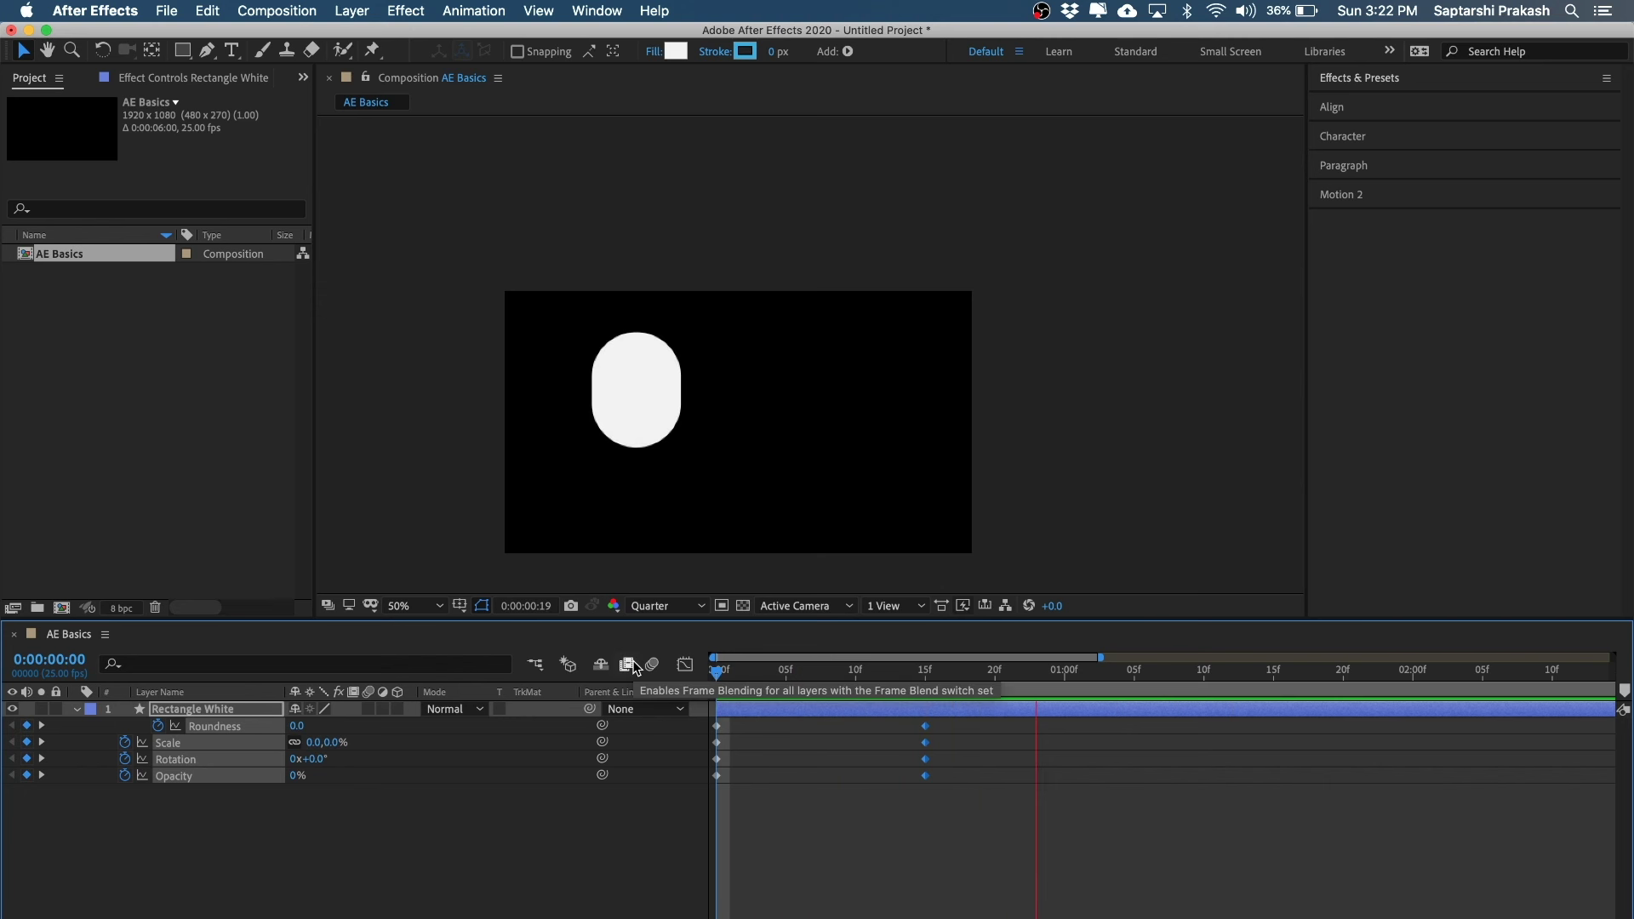
key("space")
- Move all four end keyframes to frame 5 and play the animation from the start
left_click_drag(926, 777, 788, 776)
key("space")
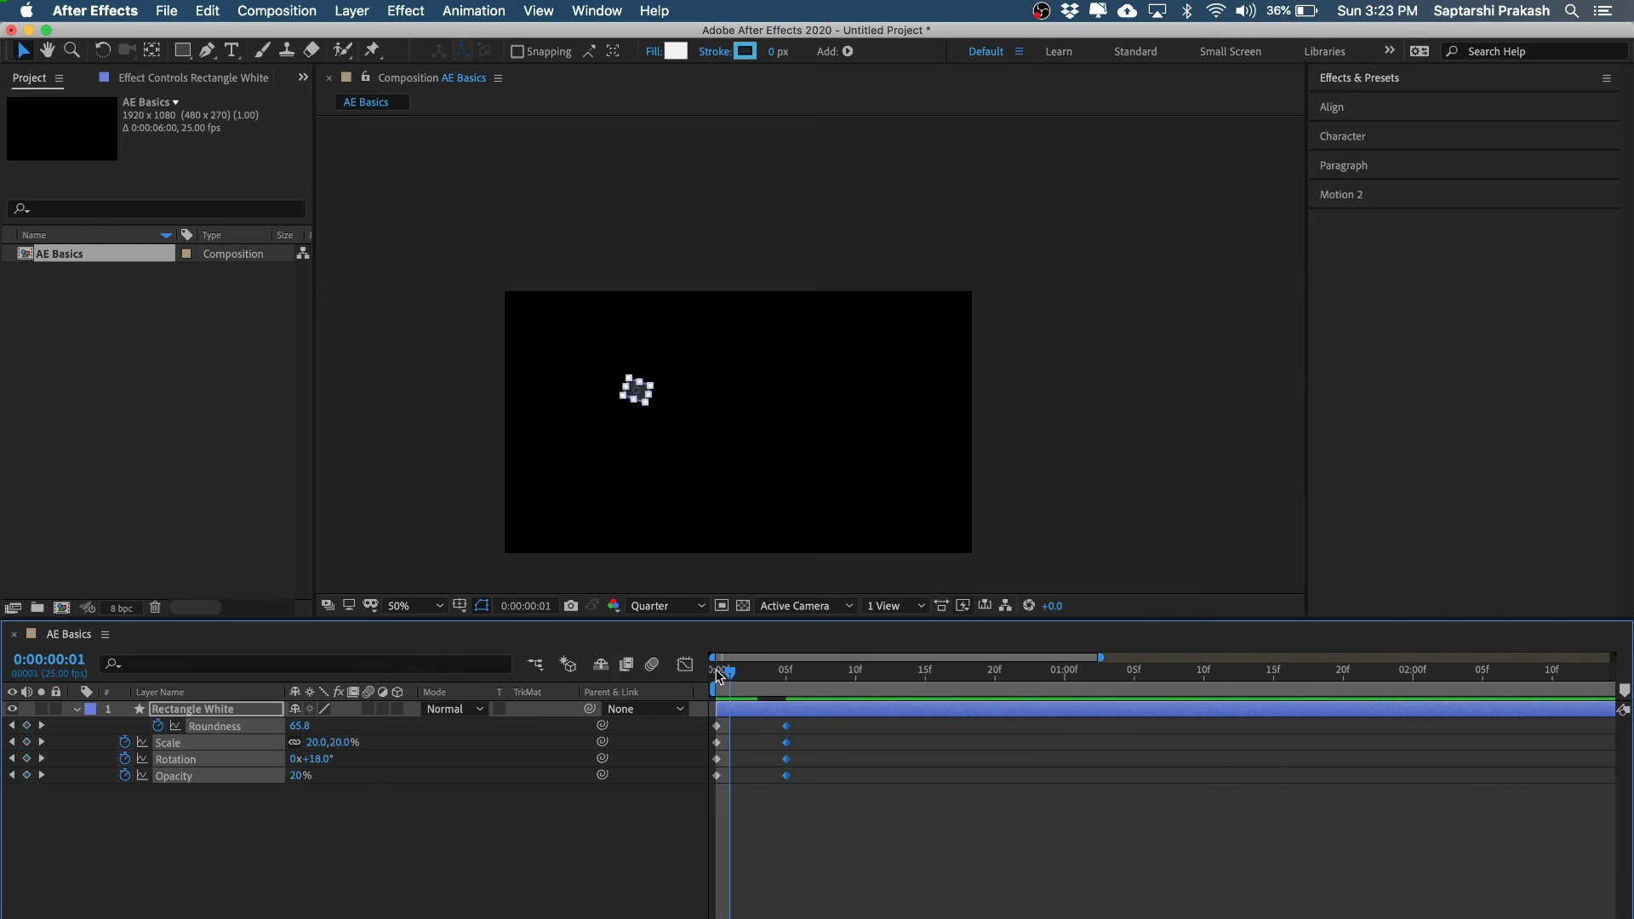
left_click_drag(758, 671, 664, 664)
key("space")
key("space")
- Move all four end keyframes out to 0:00:01:23 and play the slower animation from the start
left_click_drag(784, 776, 1385, 776)
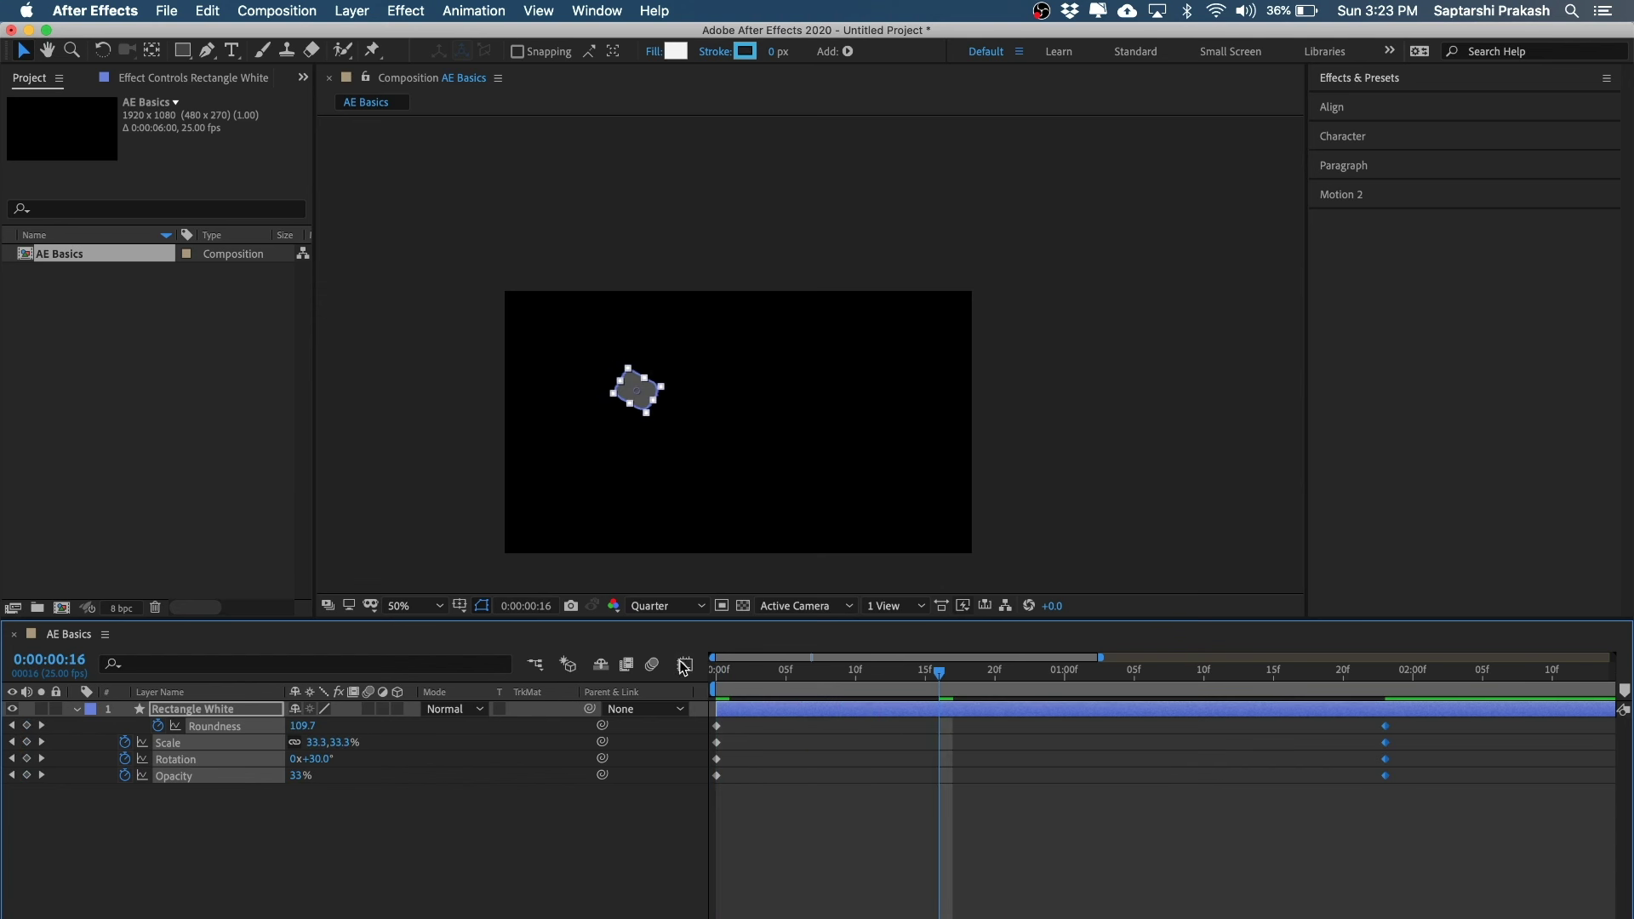
left_click_drag(742, 669, 625, 646)
key("space")
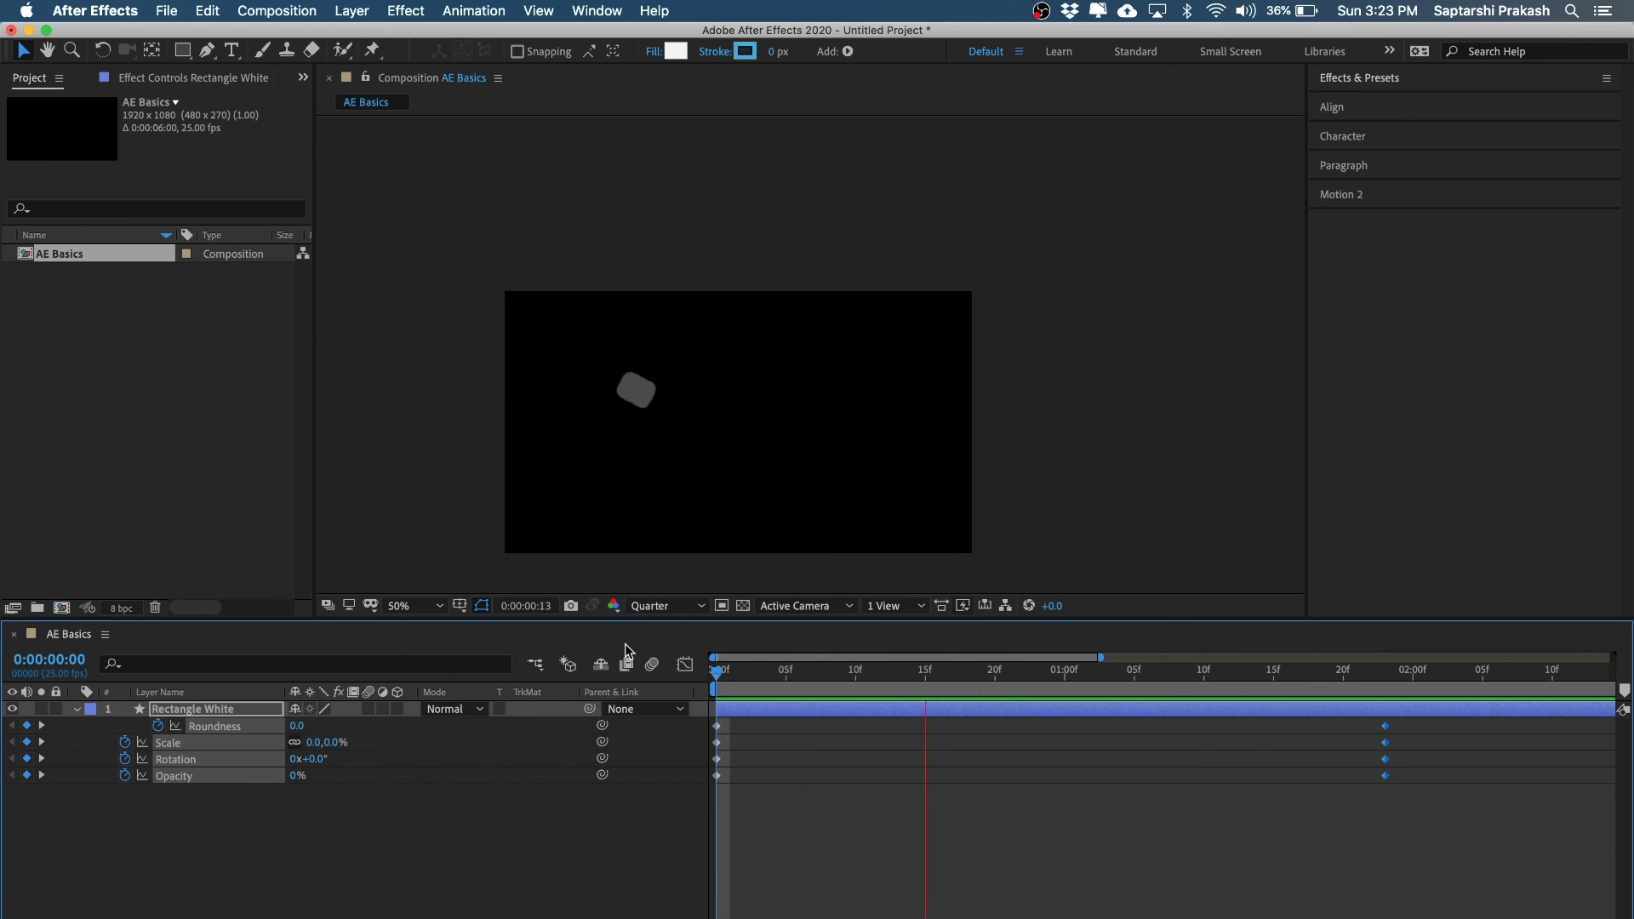
key("space")
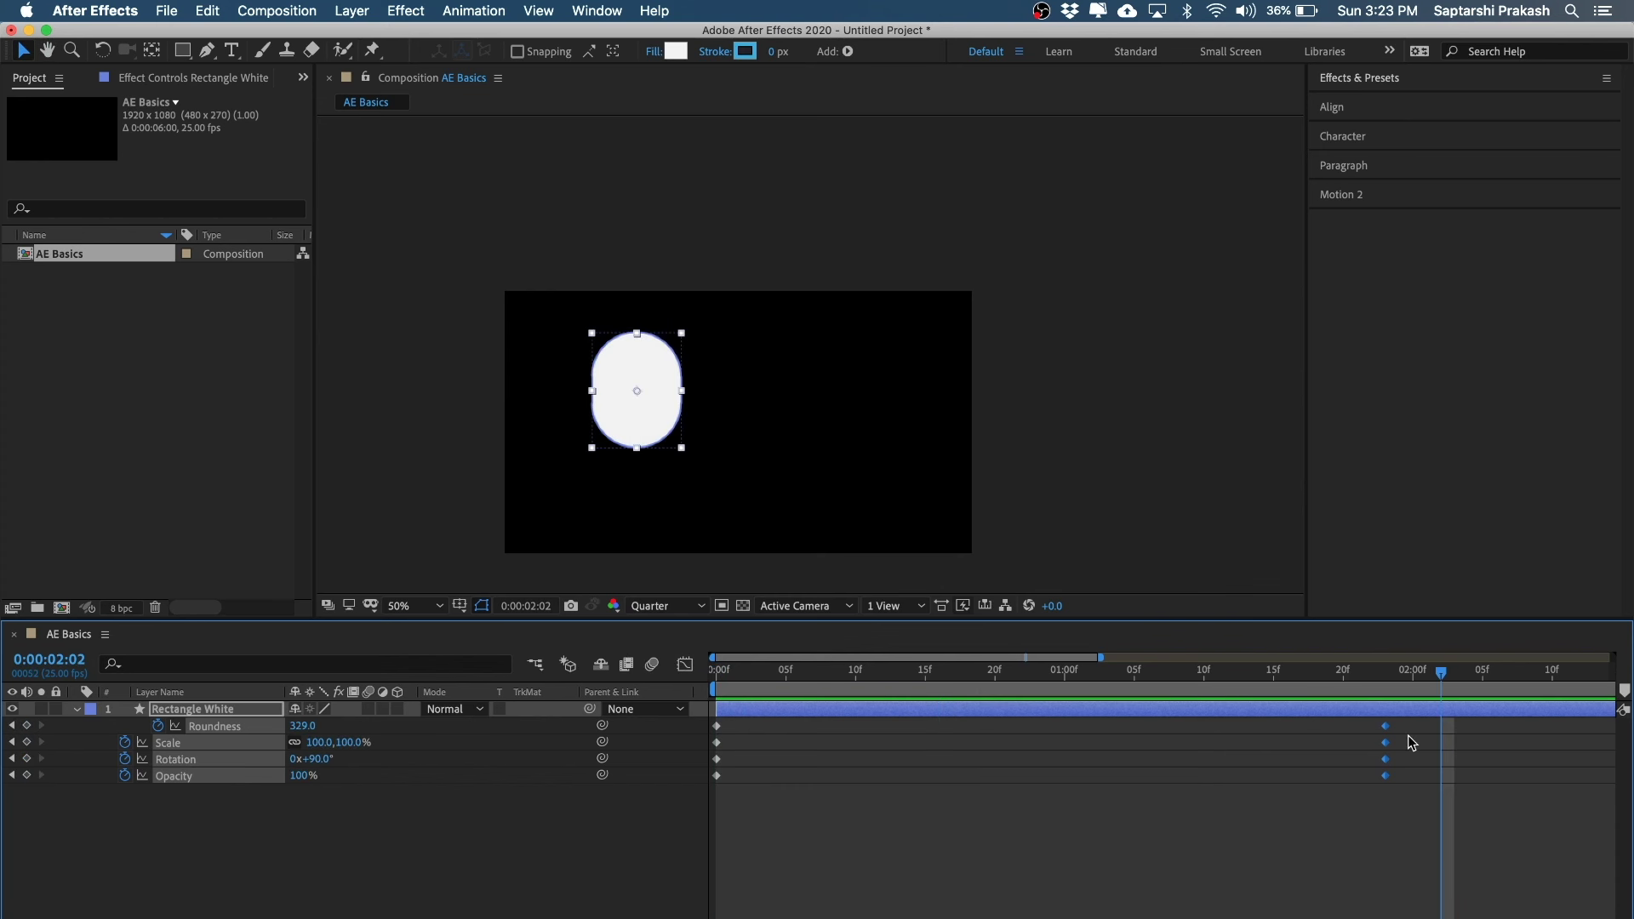
- Stagger the end keyframes: Opacity at frame 5, Rotation at frame 10, Roundness at frame 16 and Scale at 0:00:01:21
left_click_drag(1384, 776, 957, 783)
left_click_drag(842, 773, 786, 776)
left_click(870, 814)
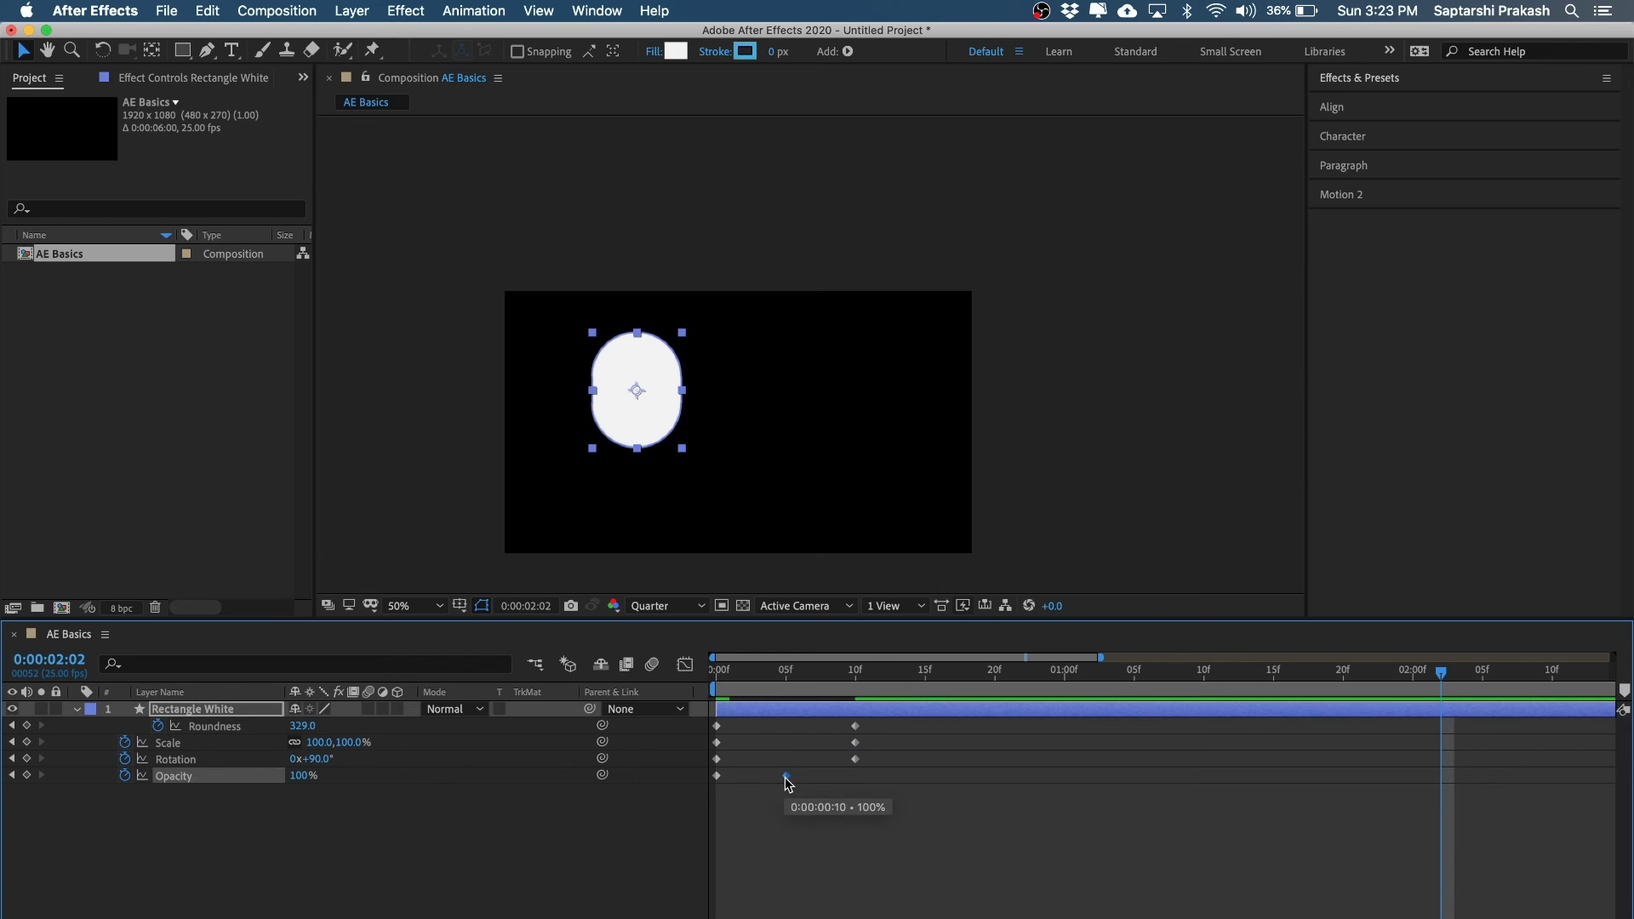
left_click_drag(857, 727, 1360, 753)
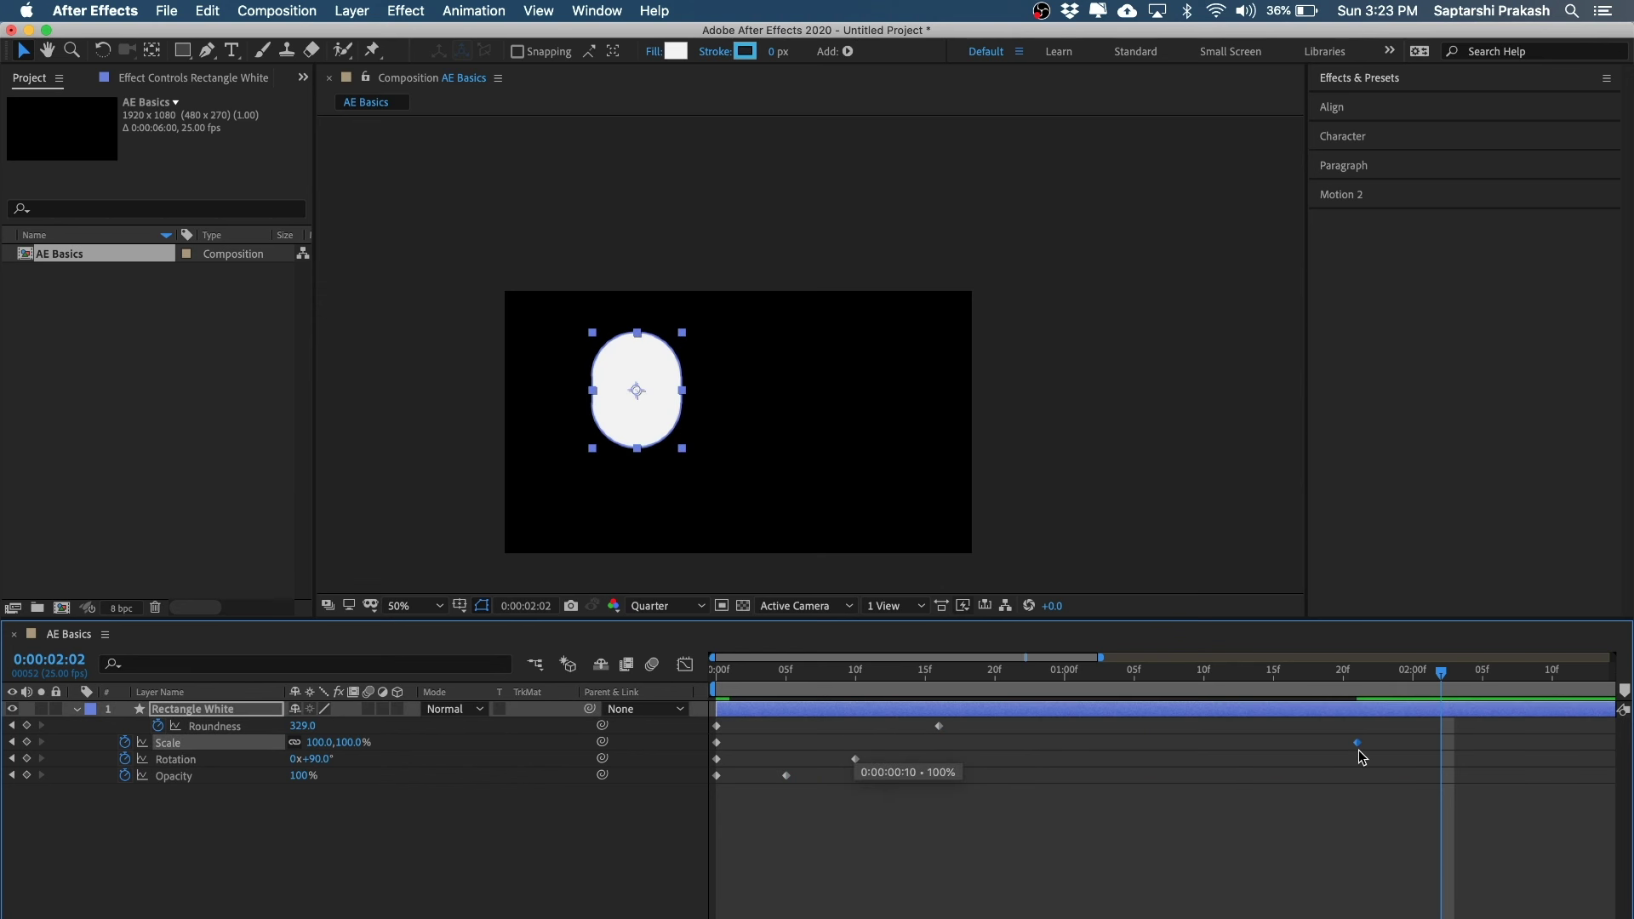
- Play the animation from the start to review the staggered keyframe timing
key("Home")
key("space")
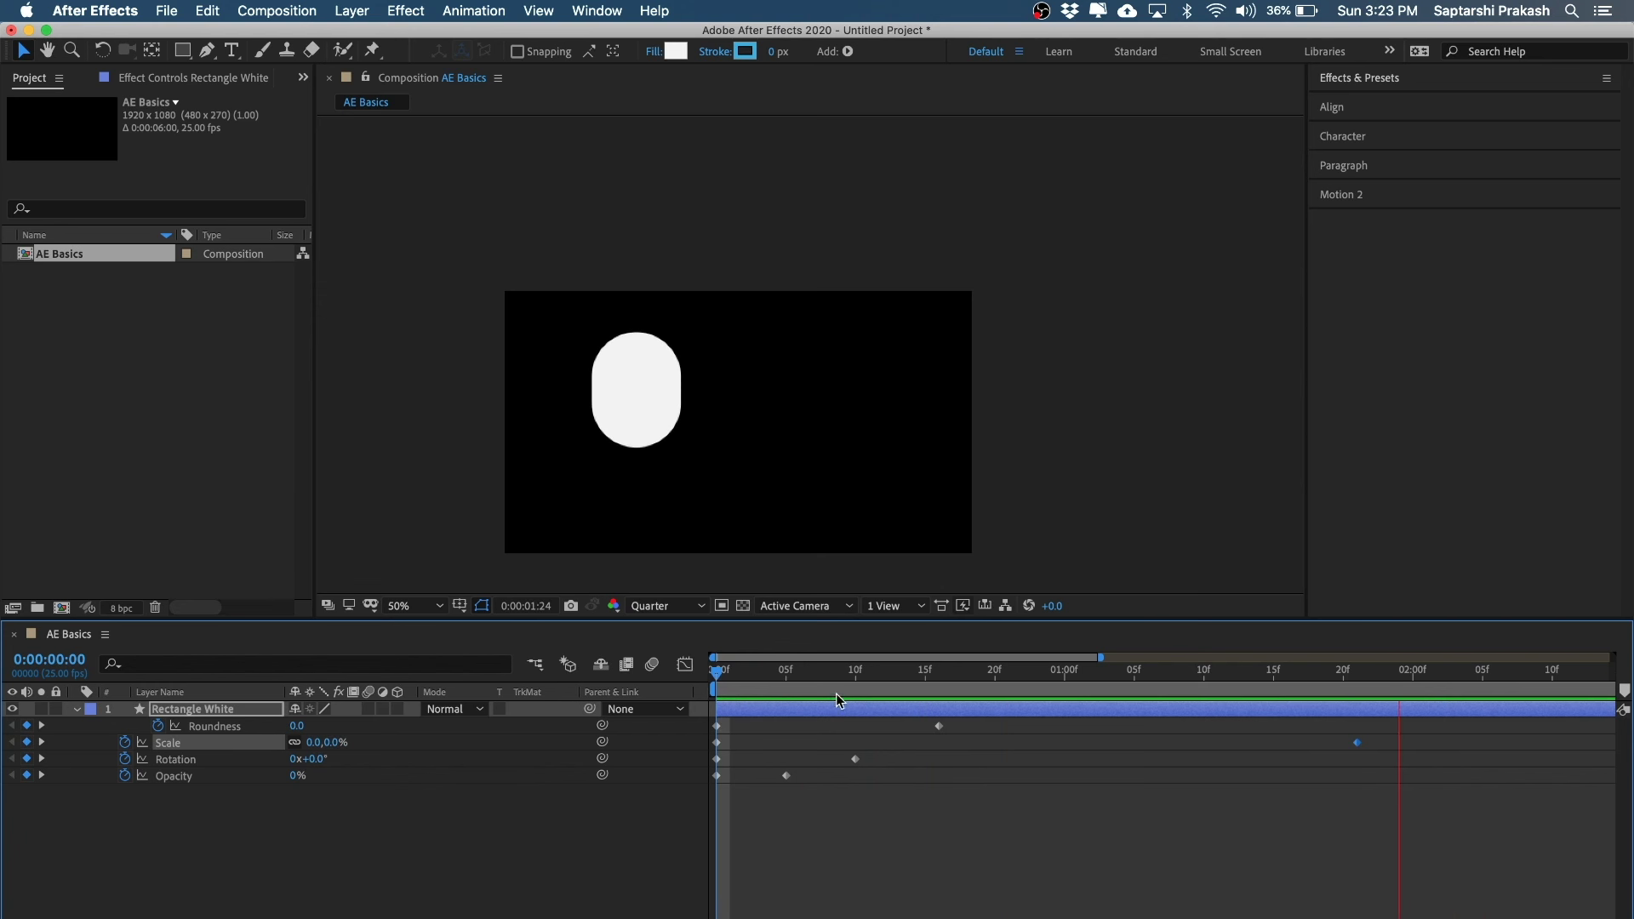
key("space")
key("space")
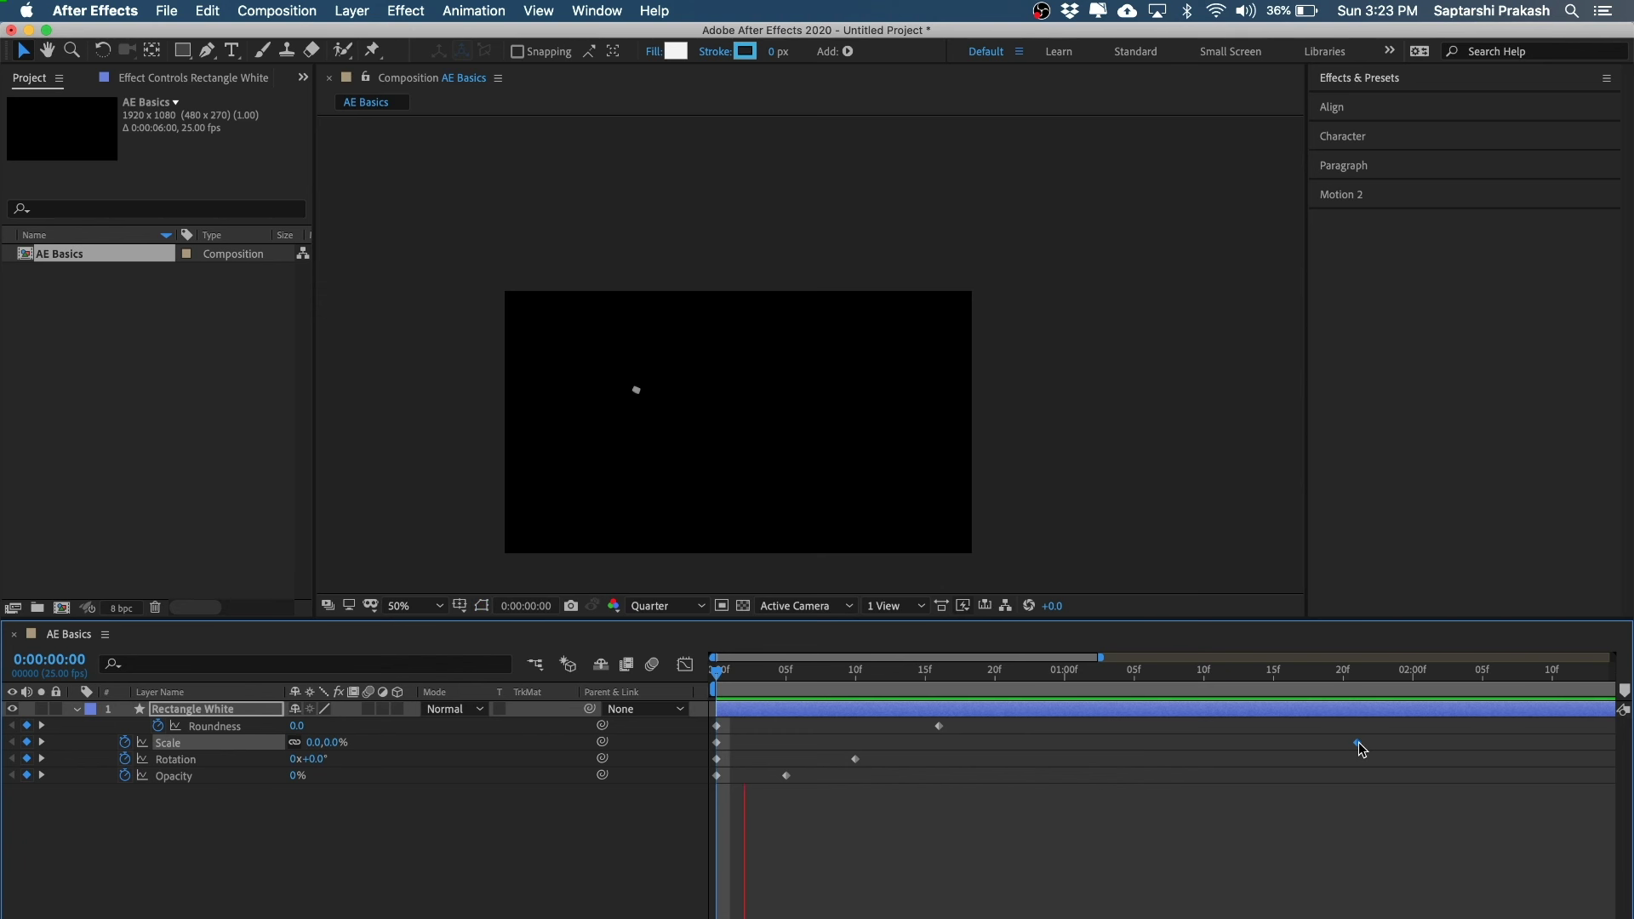
- Align the Scale, Rotation and Opacity end keyframes with the Roundness end keyframe at frame 16
left_click_drag(1358, 747, 941, 770)
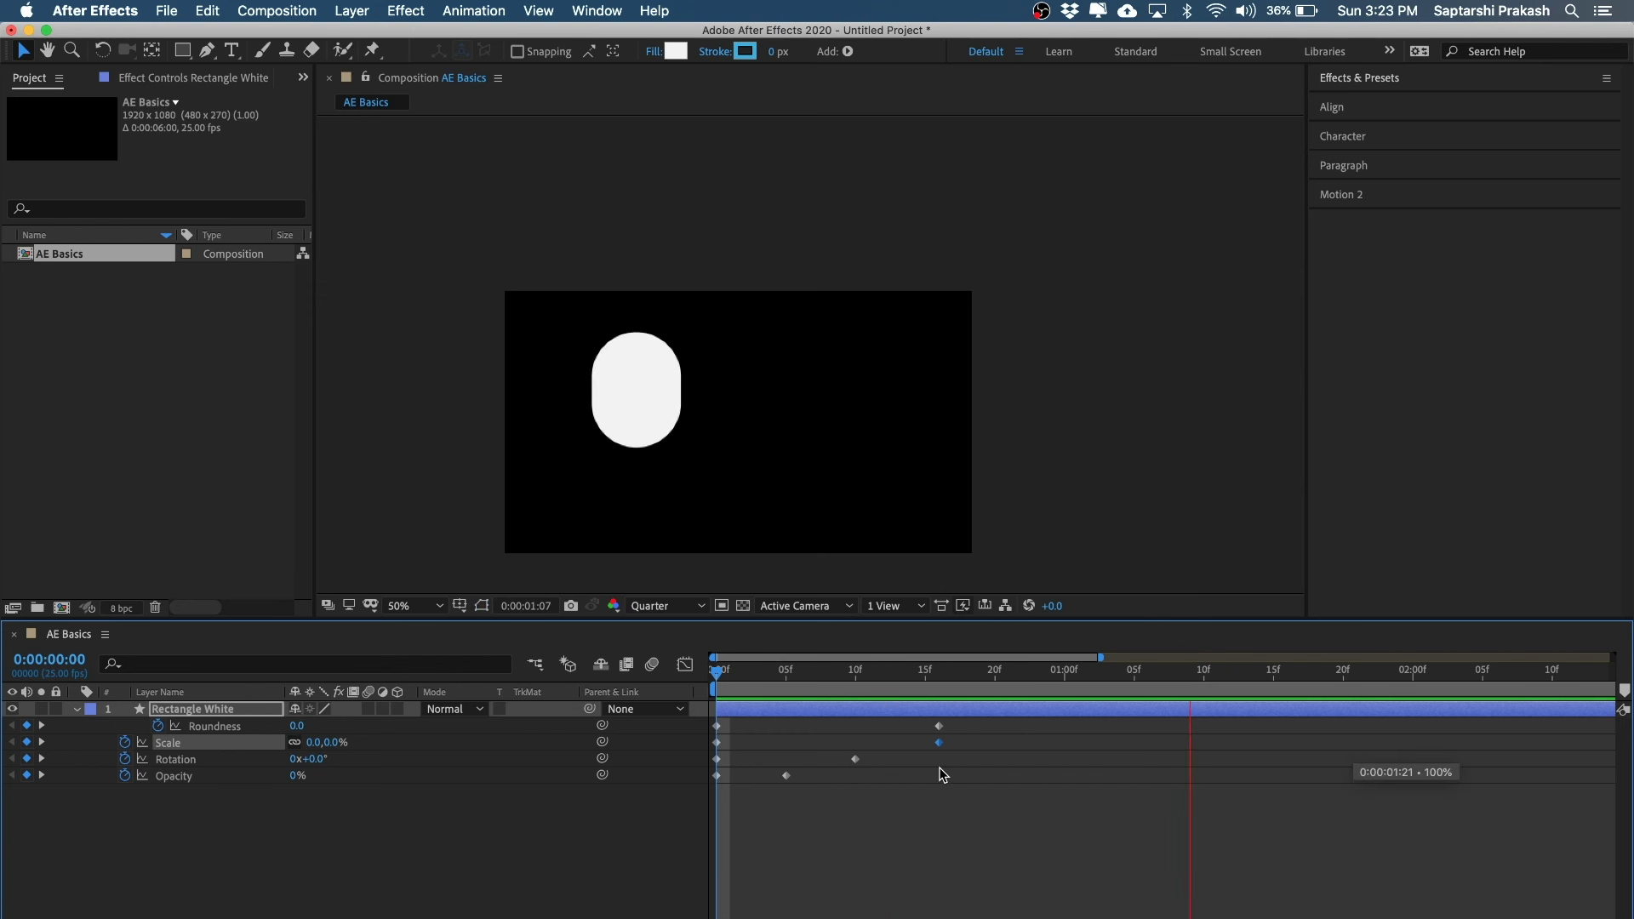
key("space")
left_click_drag(882, 664, 745, 672)
left_click(853, 759)
left_click_drag(849, 760, 940, 759)
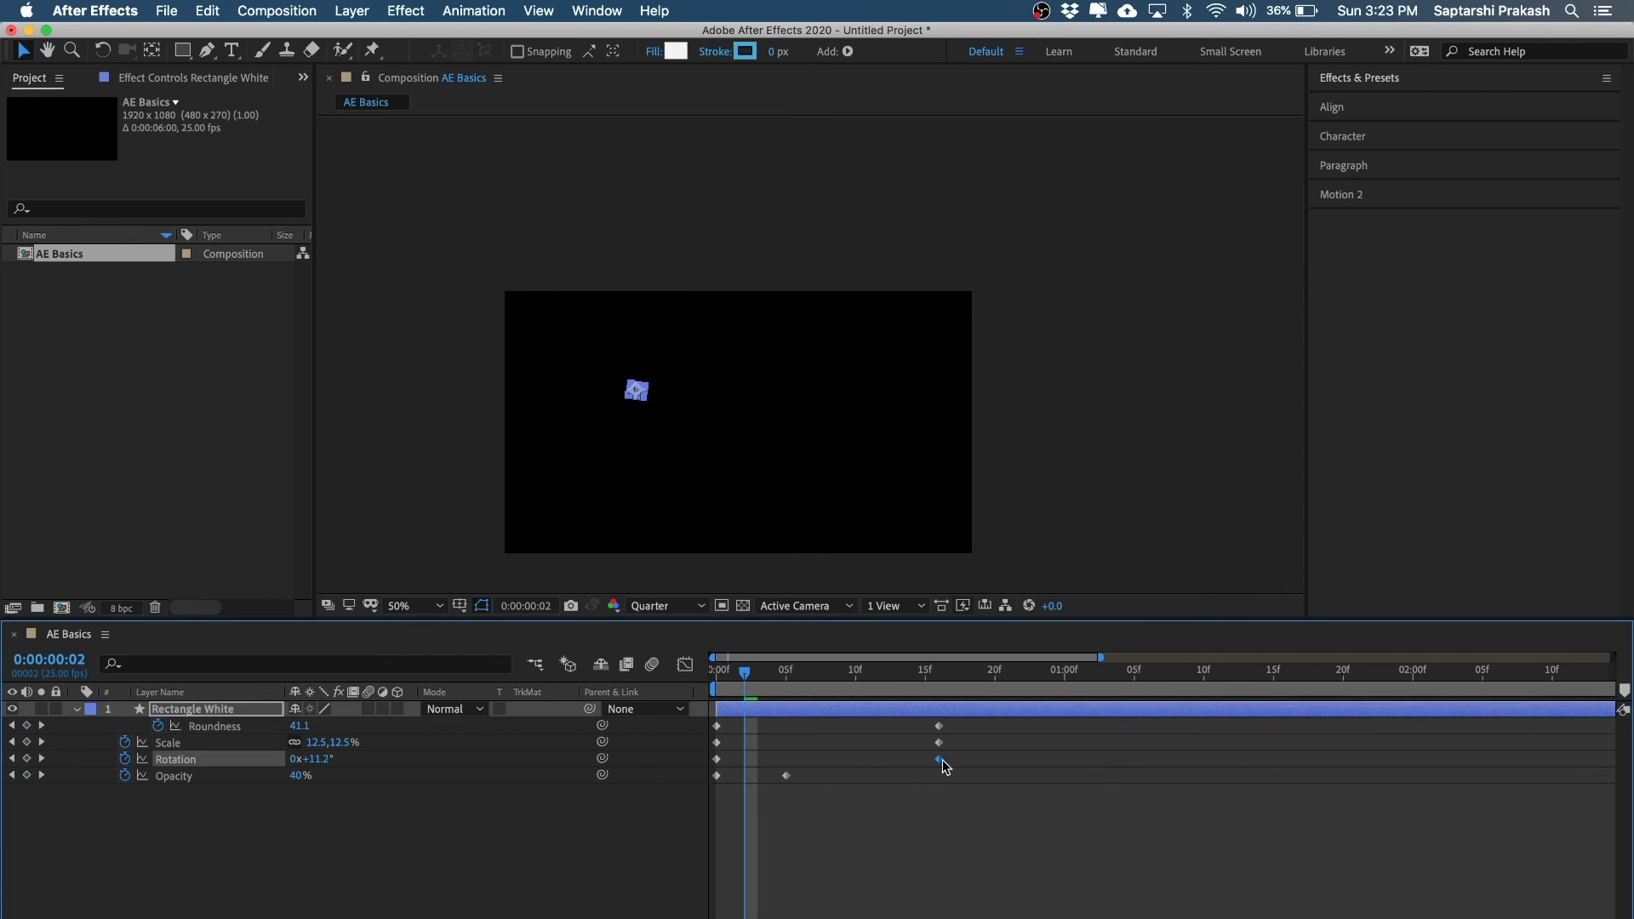
left_click_drag(785, 775, 940, 775)
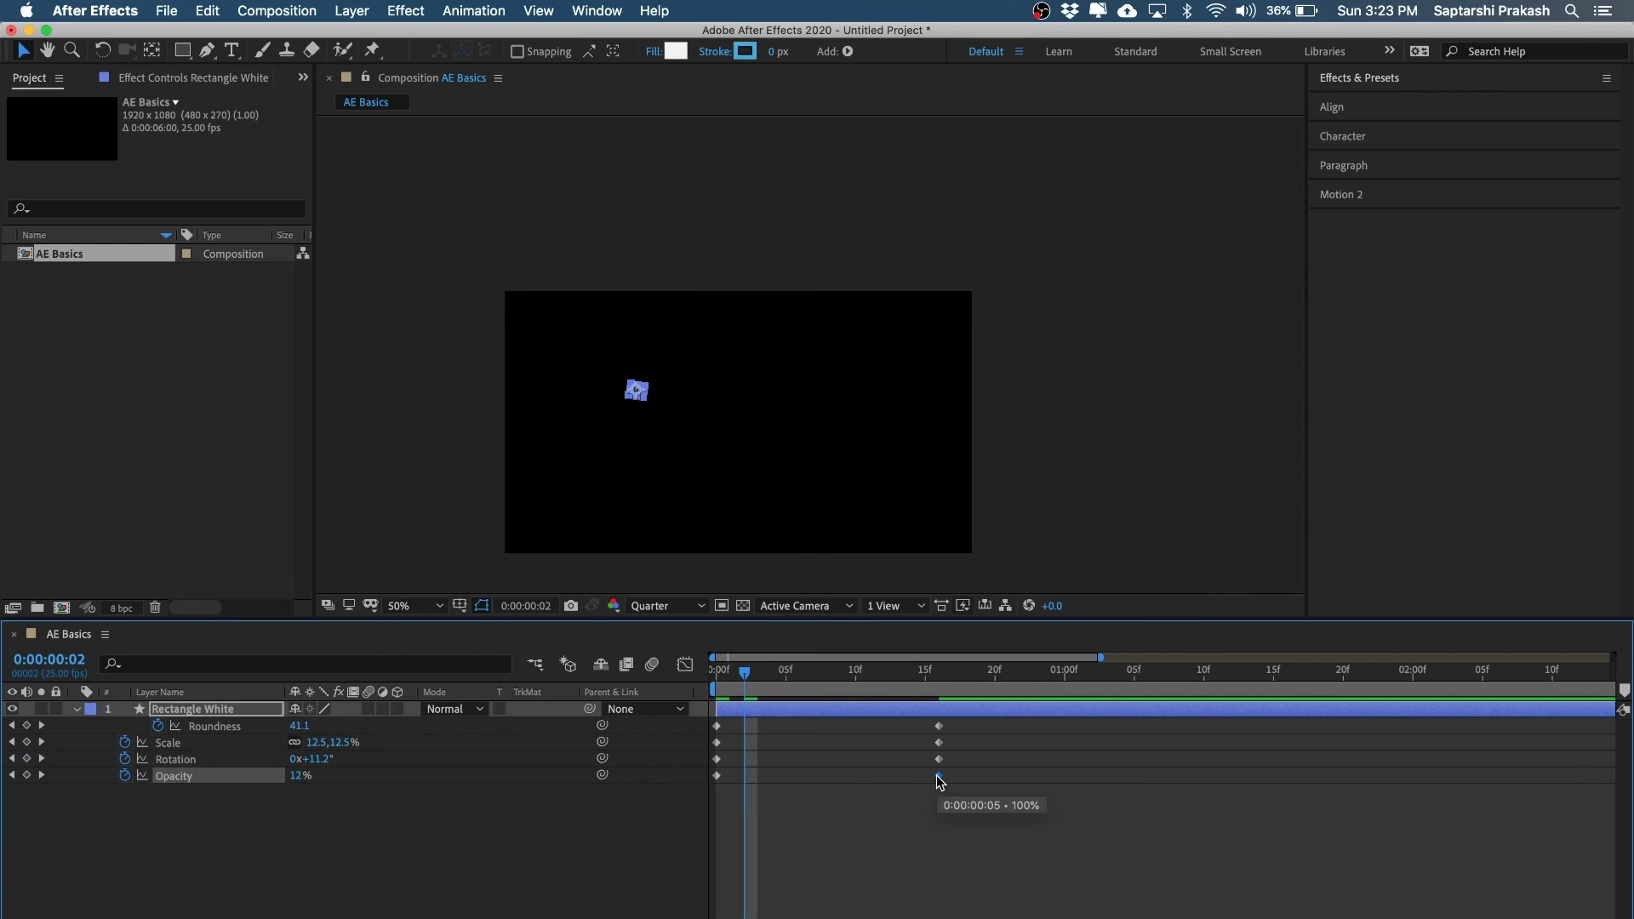
- Play the realigned 16-frame animation from the start a couple of times and return to the first frame
left_click_drag(761, 675, 696, 687)
left_click(965, 801)
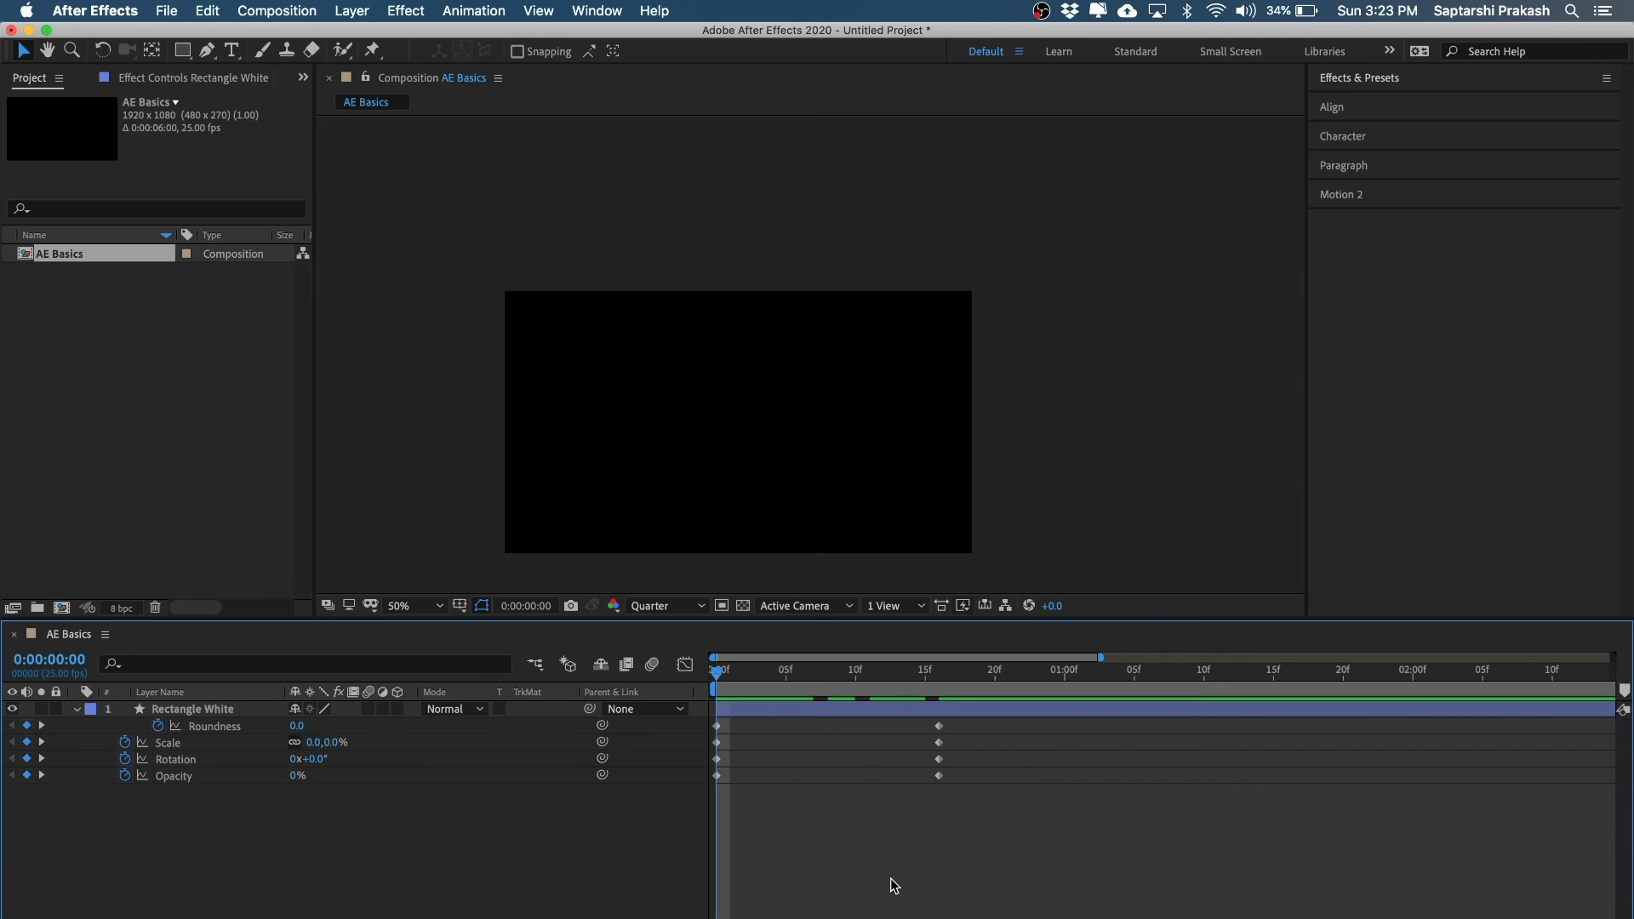
key("space")
left_click_drag(860, 674, 713, 672)
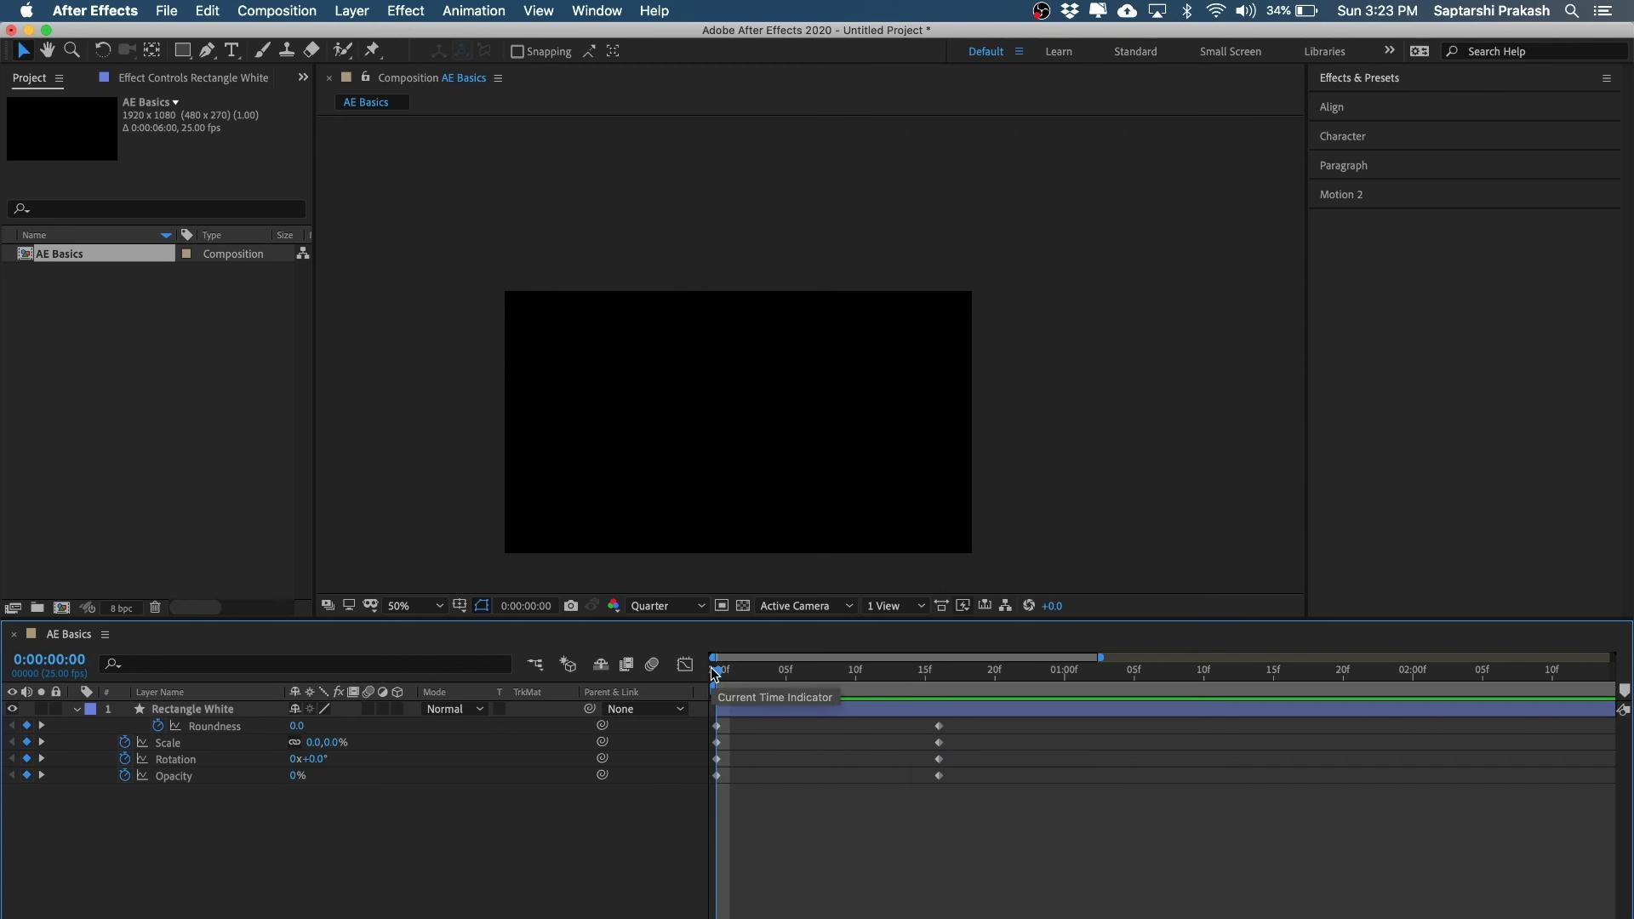
key("space")
left_click(793, 676)
left_click_drag(793, 676, 684, 670)
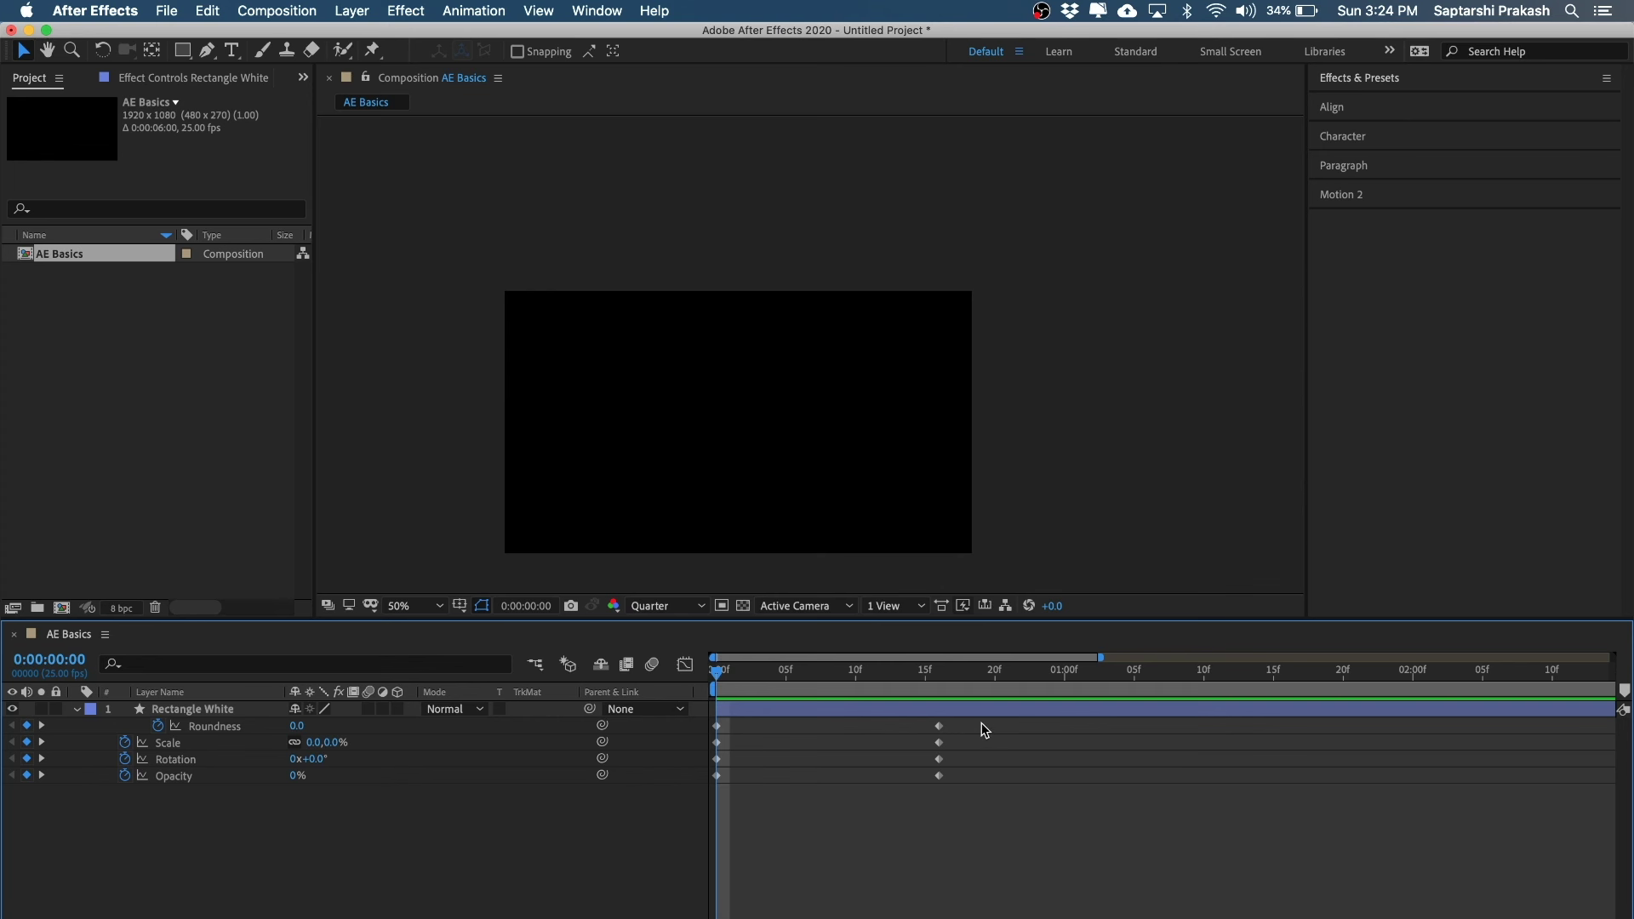
- Apply Easy Ease to all the start and end keyframes of Roundness, Scale, Rotation and Opacity
left_click_drag(991, 725, 701, 825)
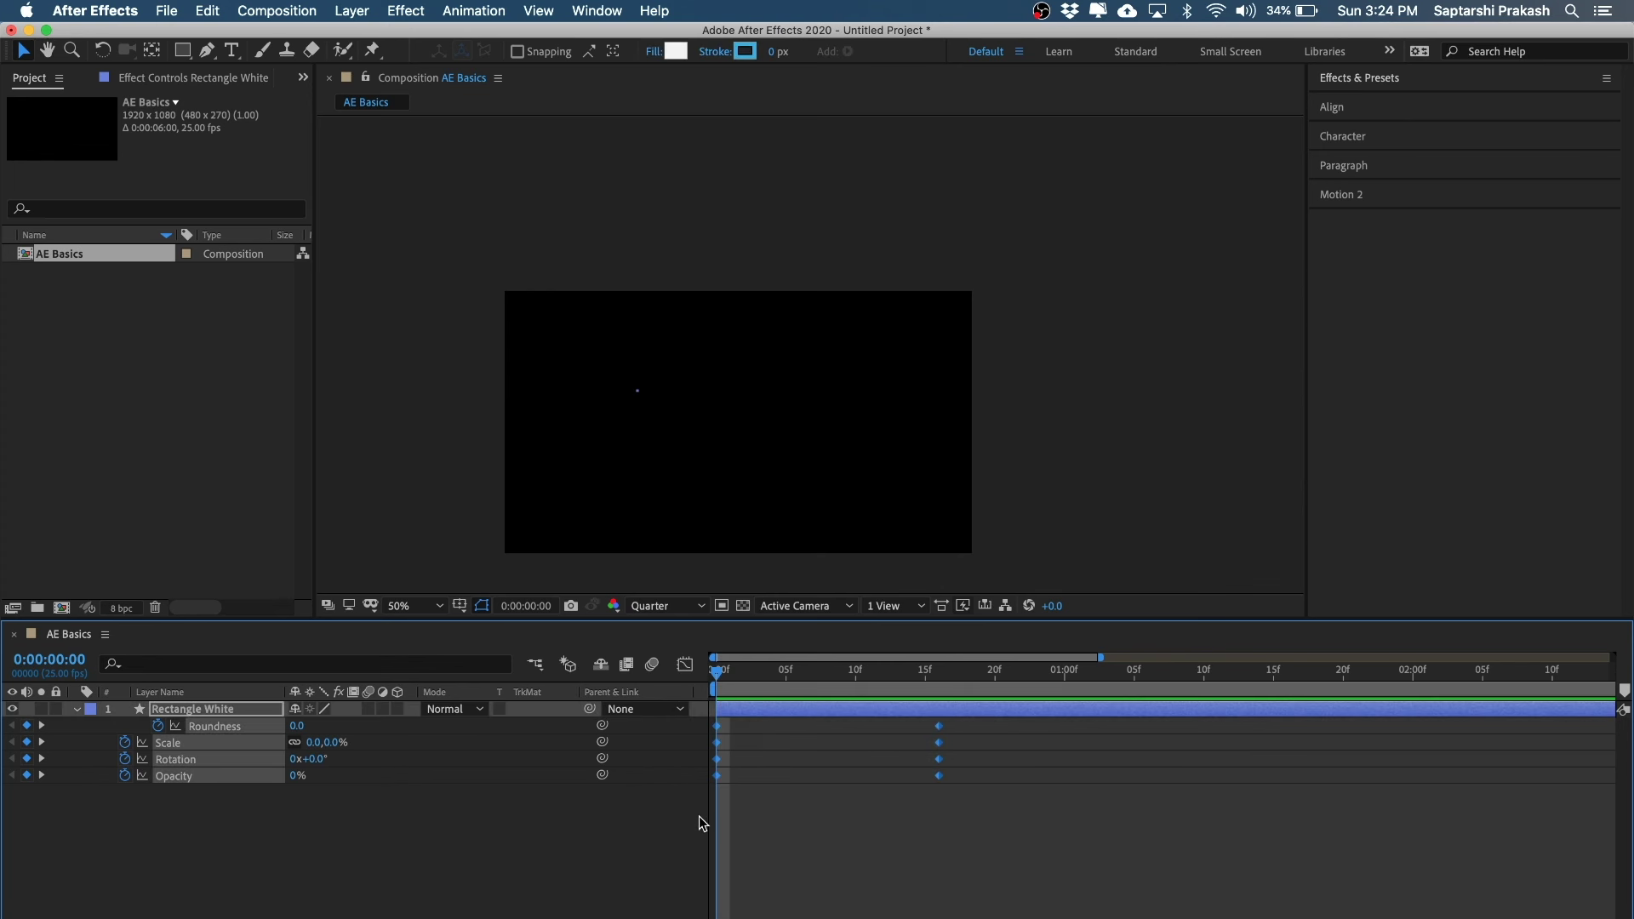
left_click_drag(982, 721, 686, 829)
mouse_move(939, 733)
right_click(938, 726)
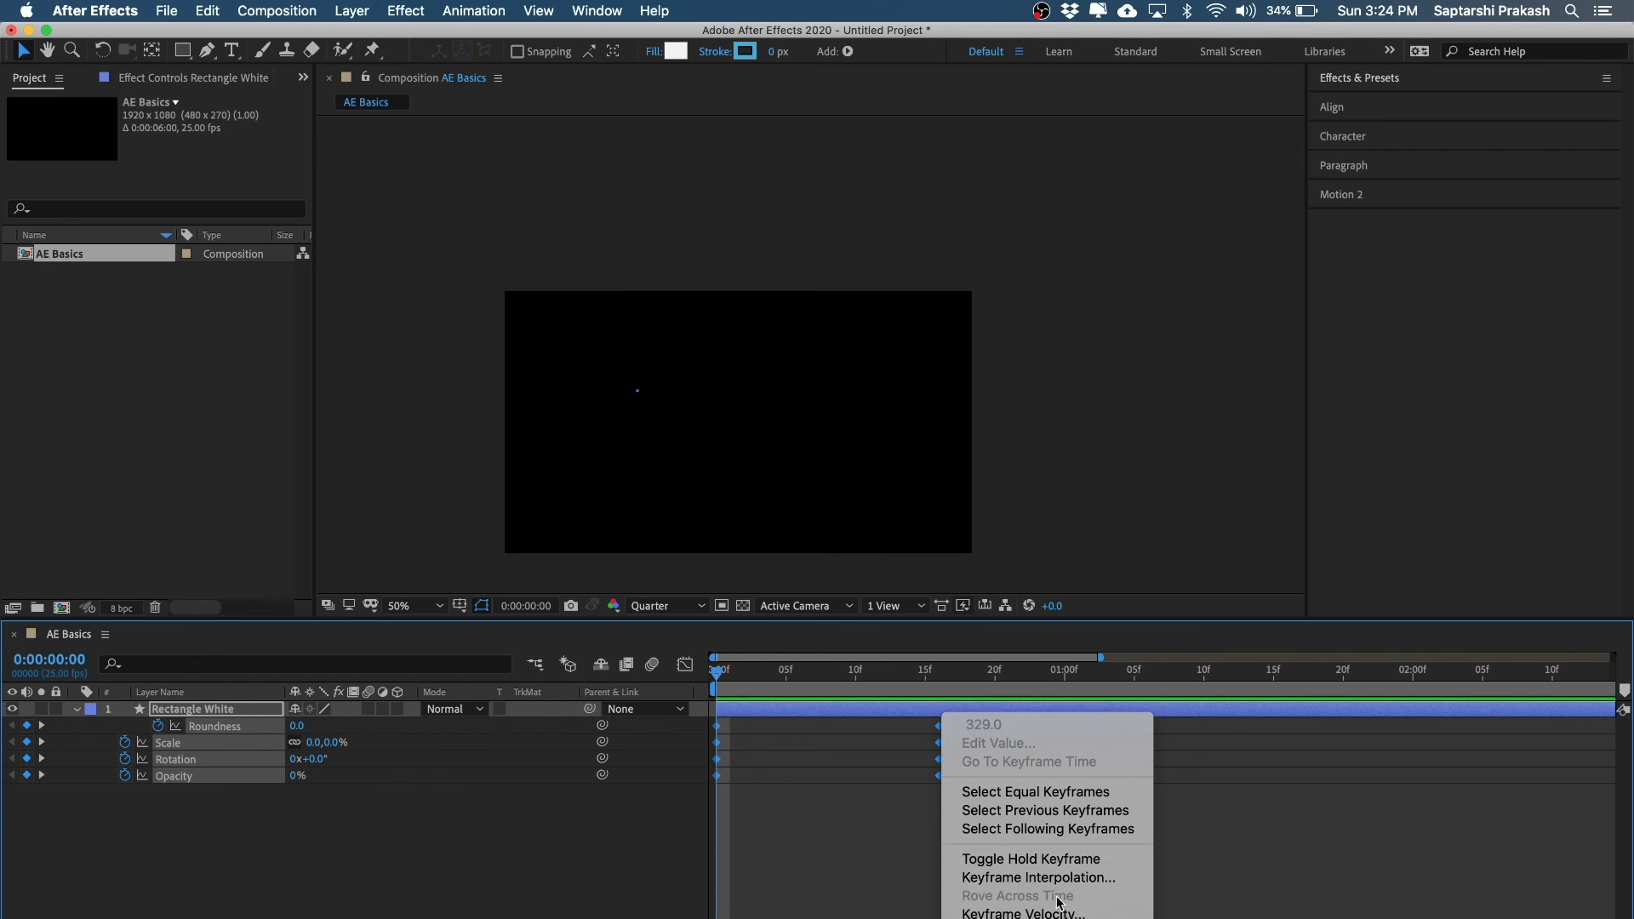
mouse_move(1055, 918)
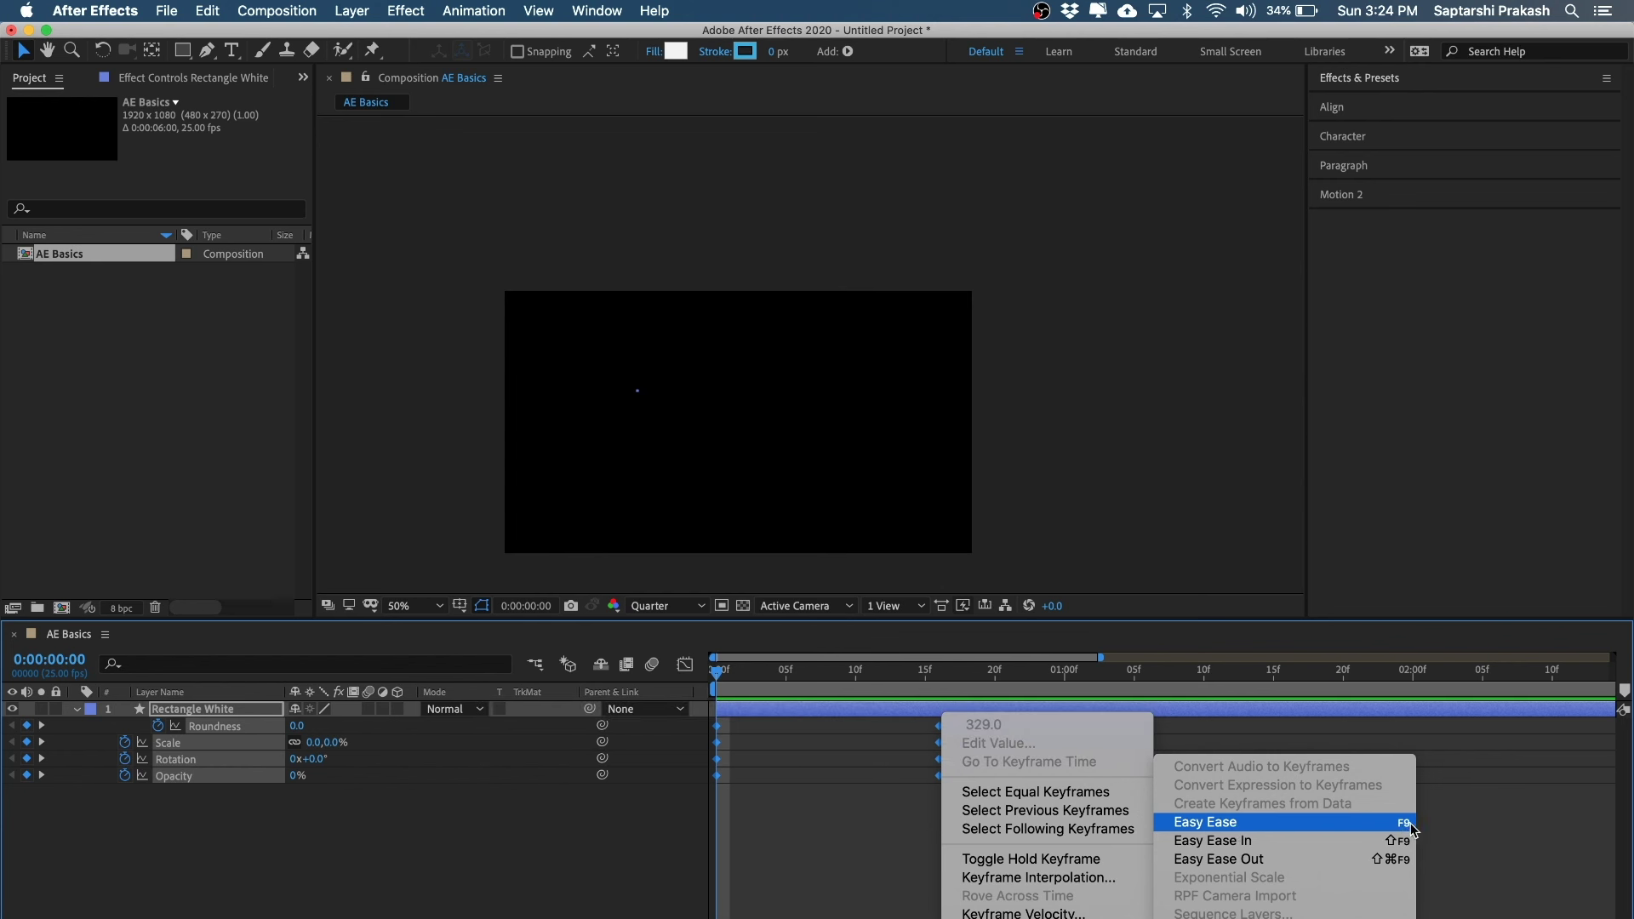
left_click(1215, 824)
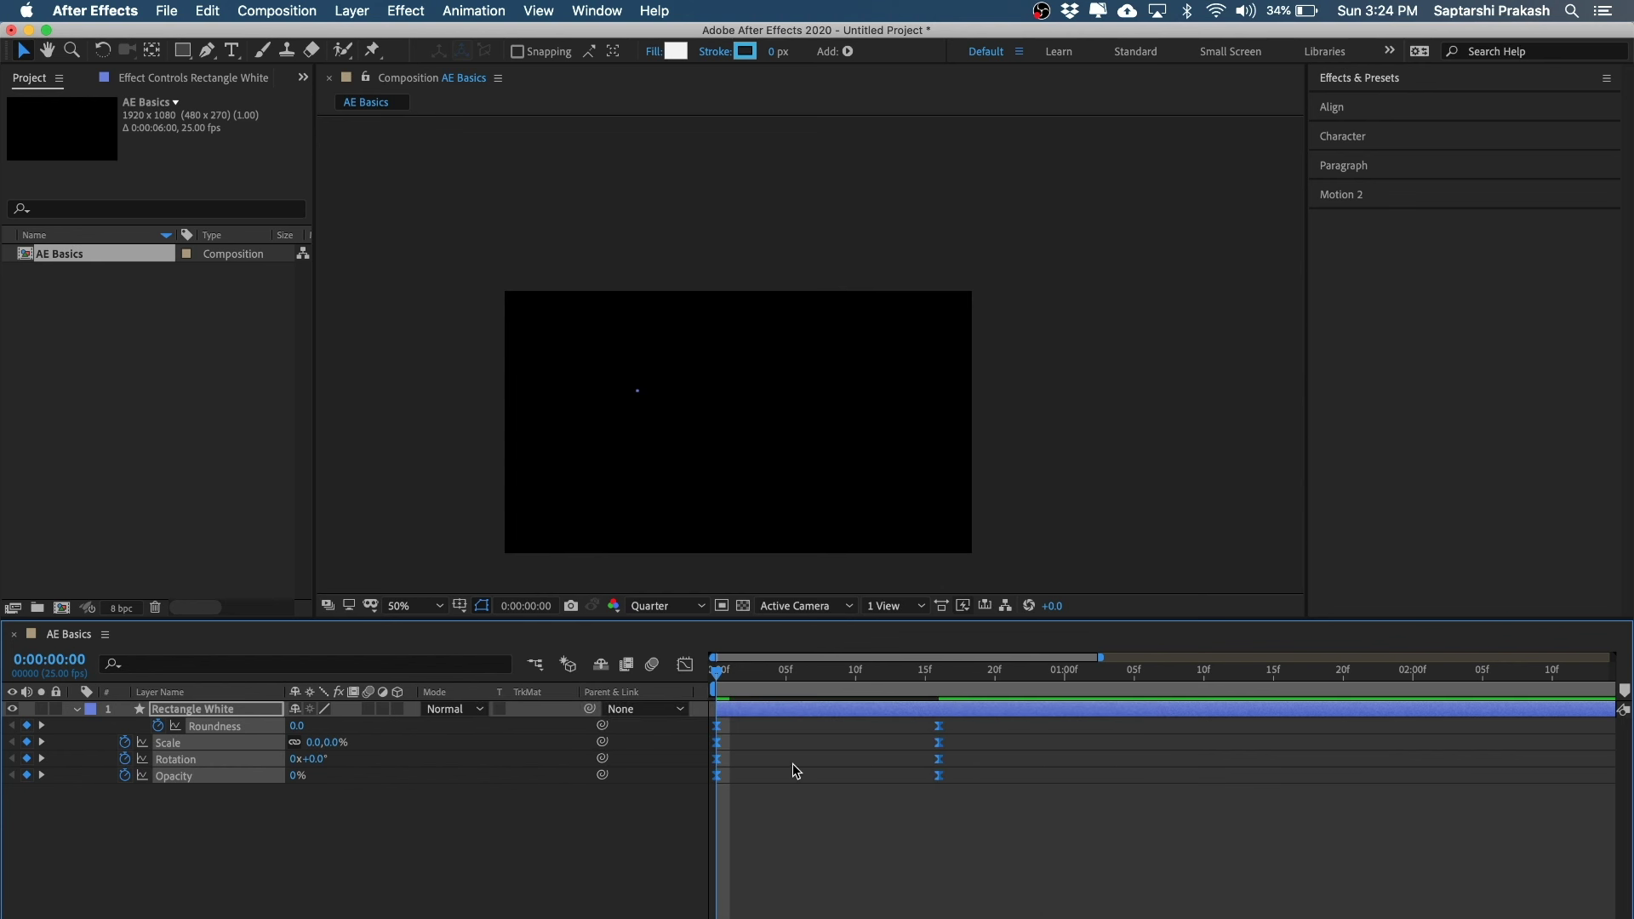
left_click(816, 821)
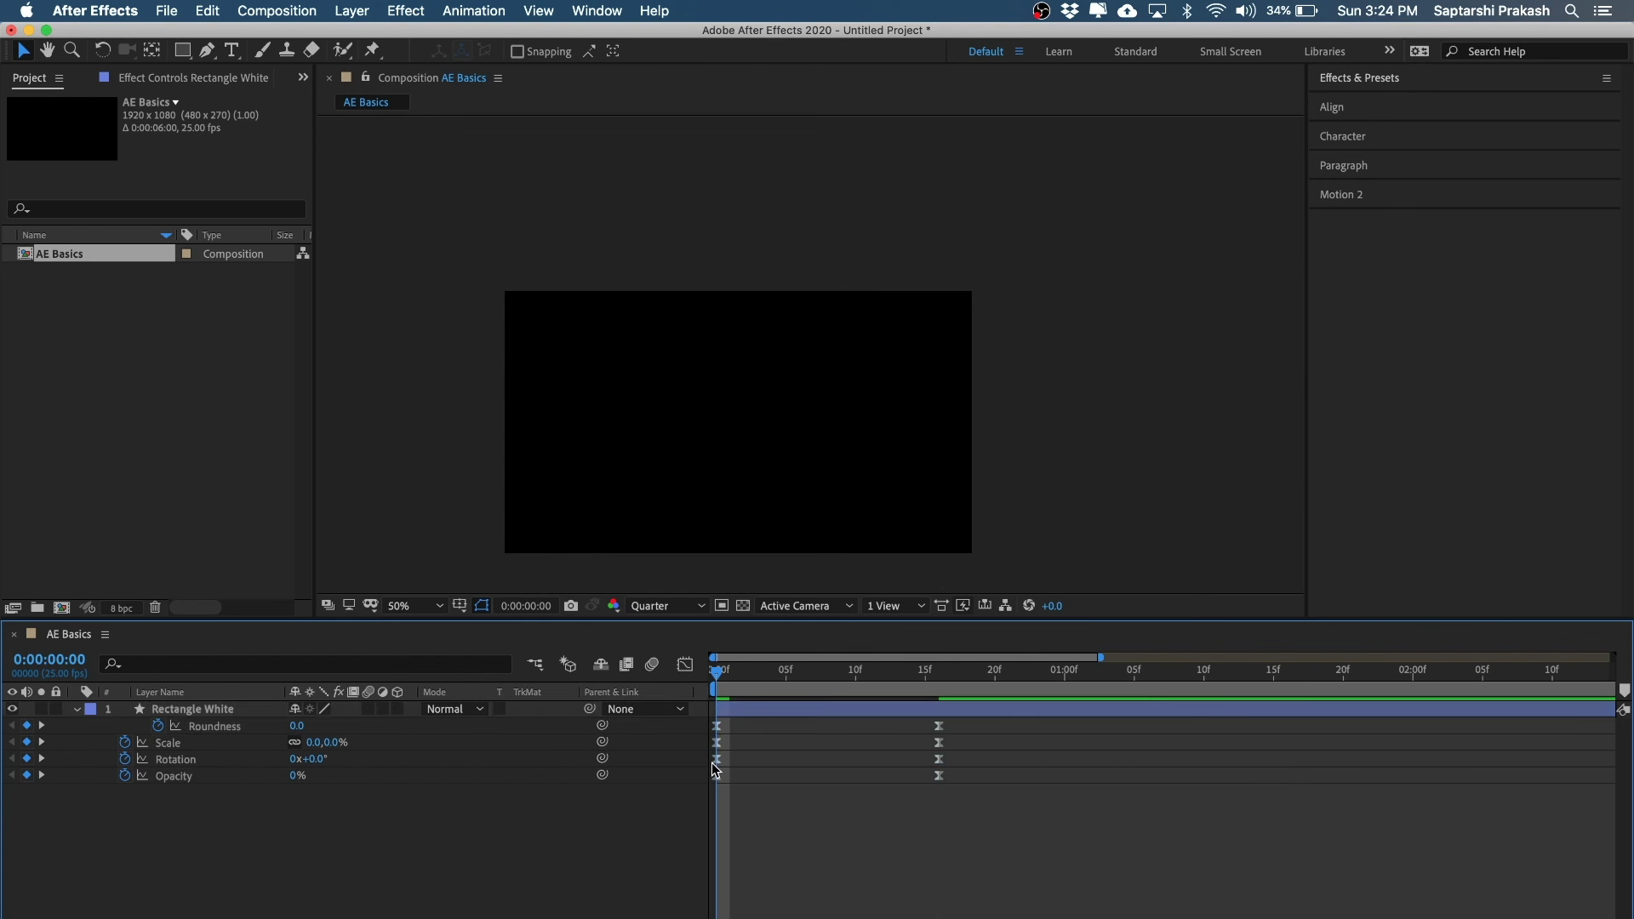
- Inspect the eased start keyframes and scrub through the transition, ending at the first frame
mouse_move(712, 763)
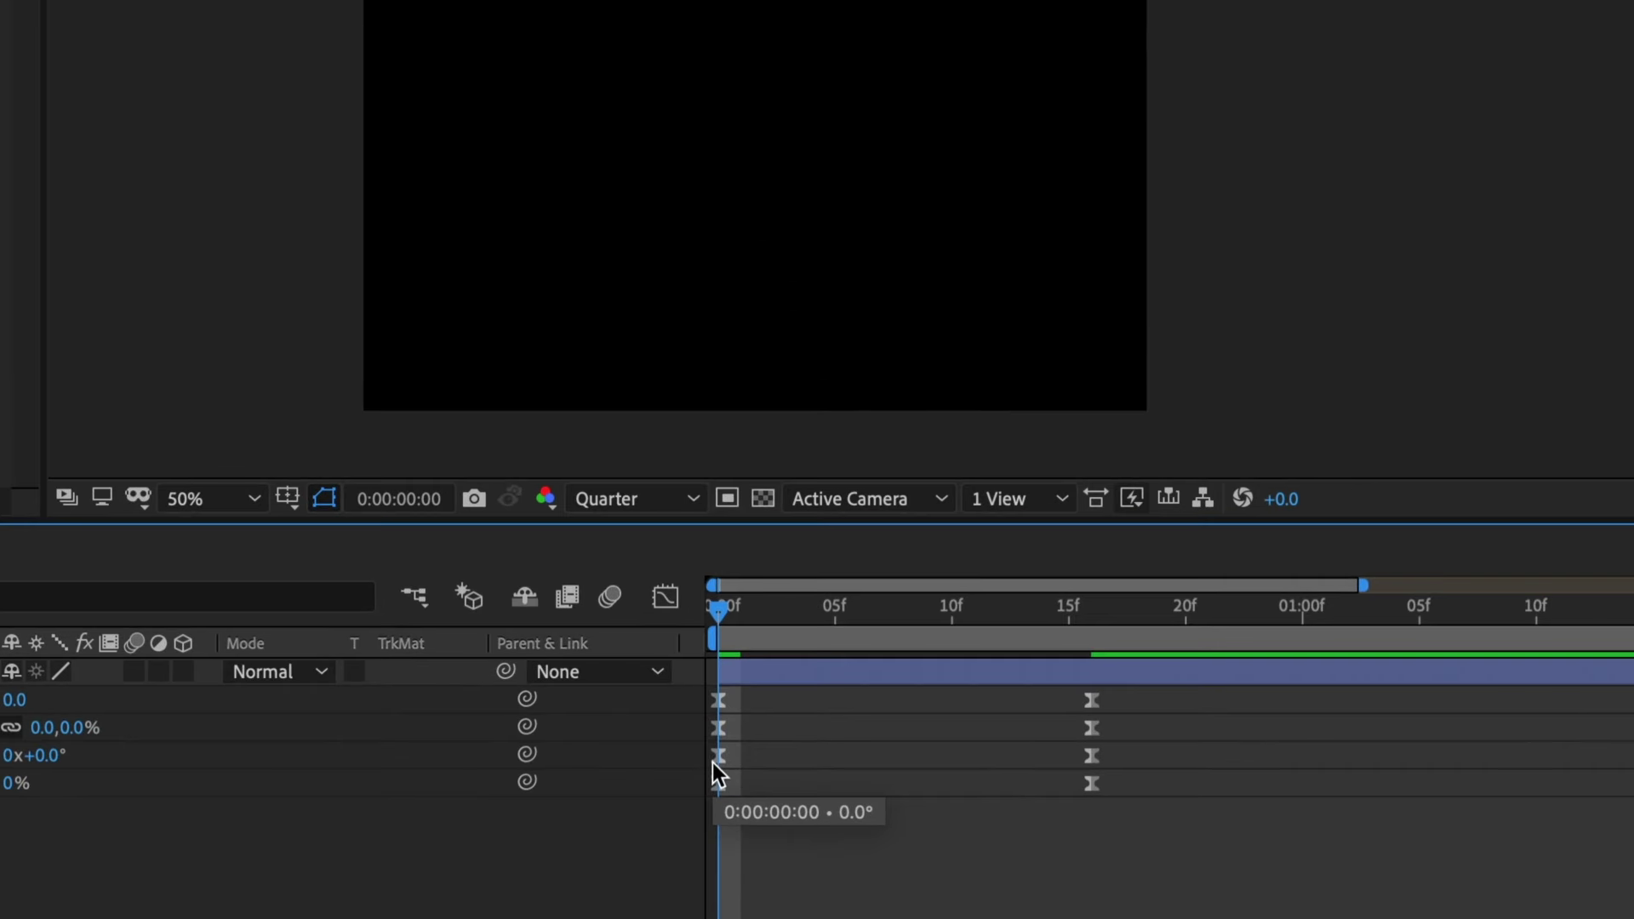
left_click_drag(927, 606, 976, 606)
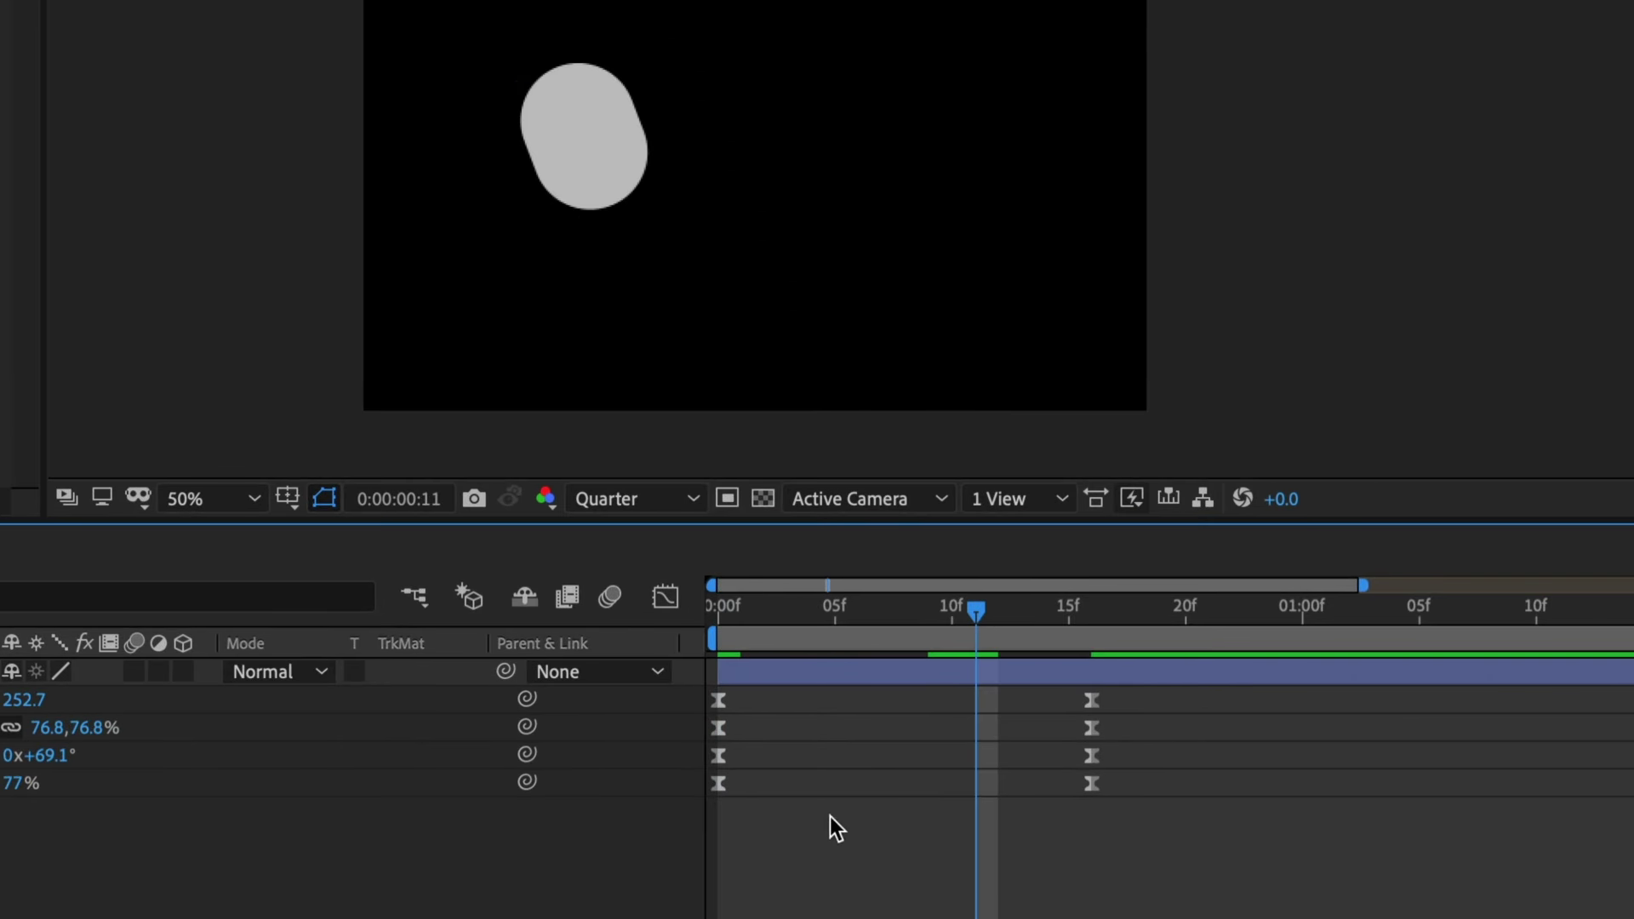
left_click_drag(742, 694, 717, 814)
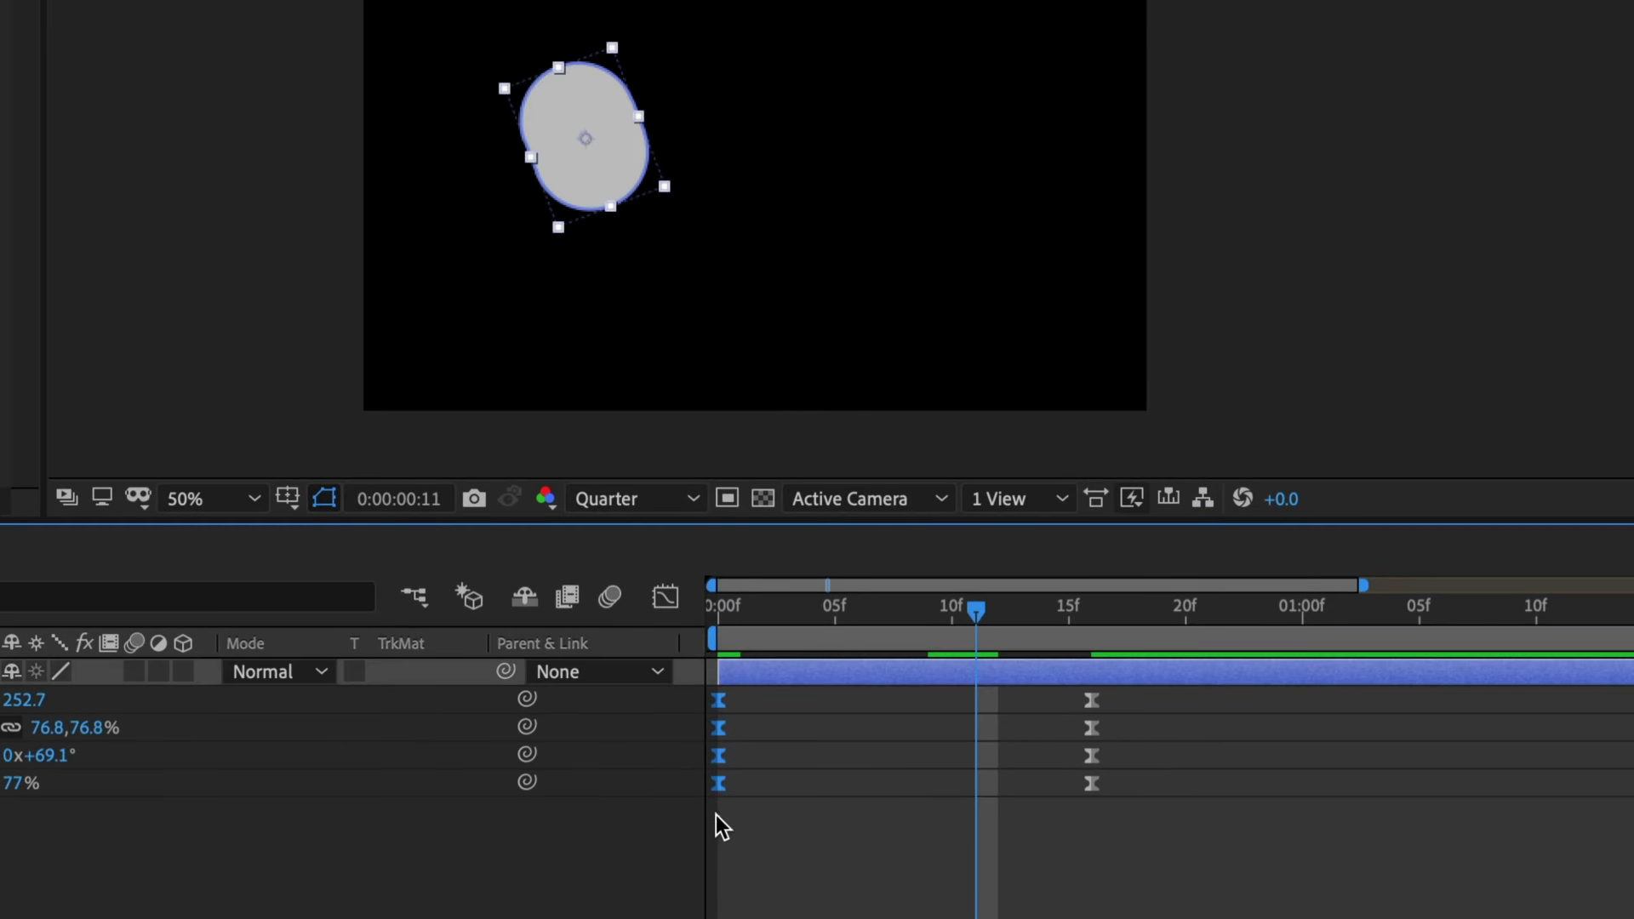
left_click(814, 875)
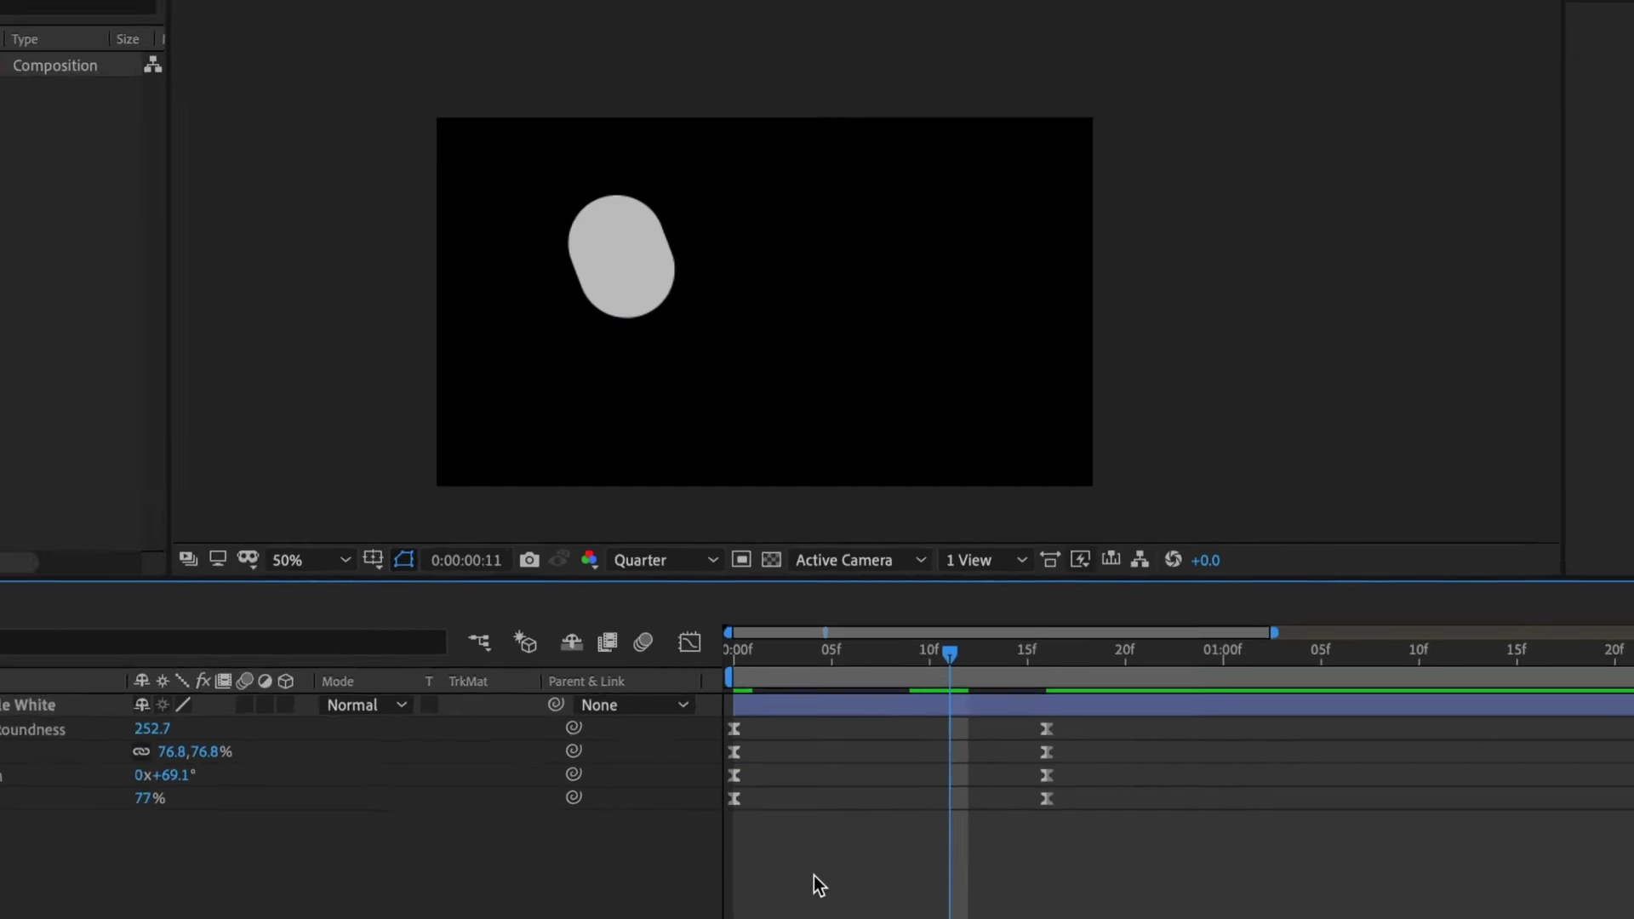
left_click(928, 659)
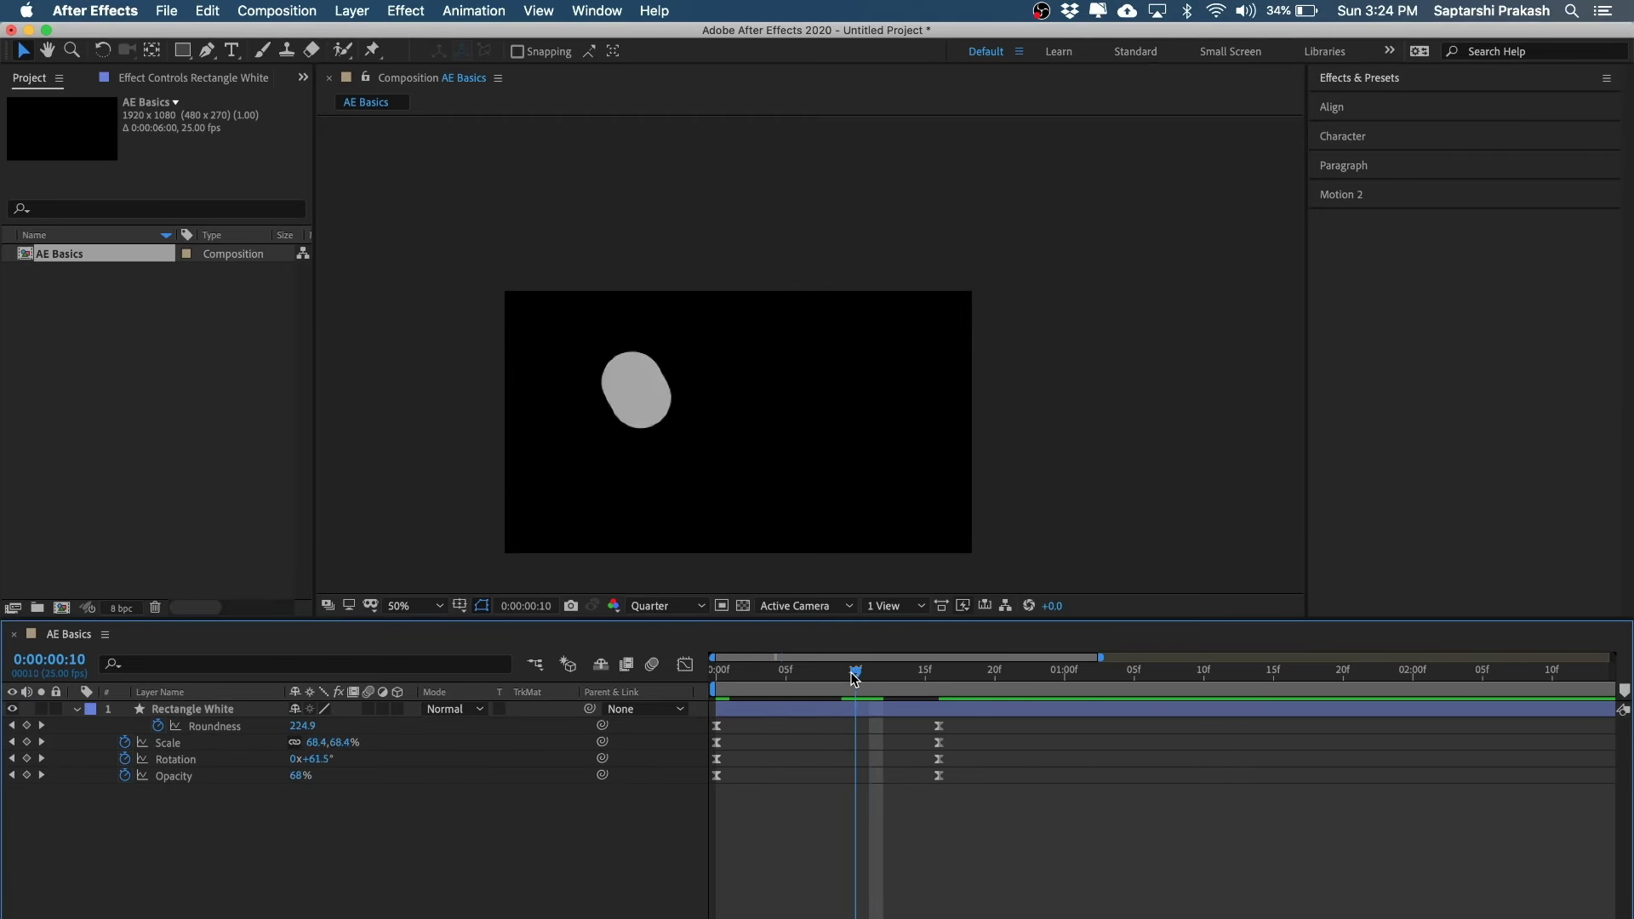
left_click_drag(854, 676, 708, 668)
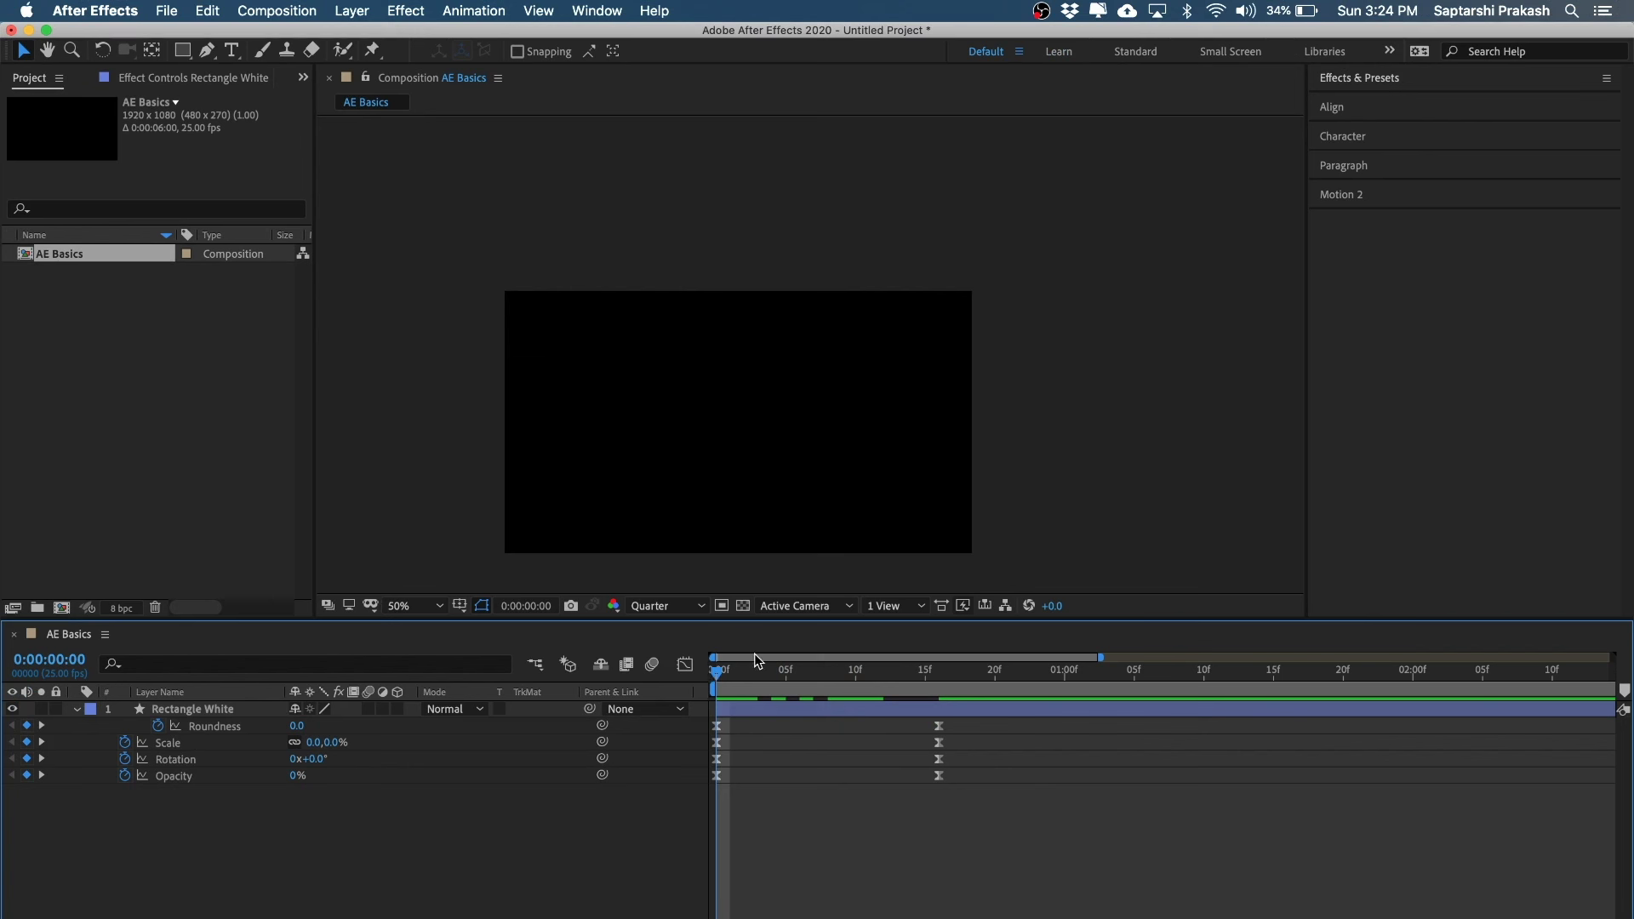
- Play the eased animation from the start several times and return to the first frame
key("space")
key("space")
key("space")
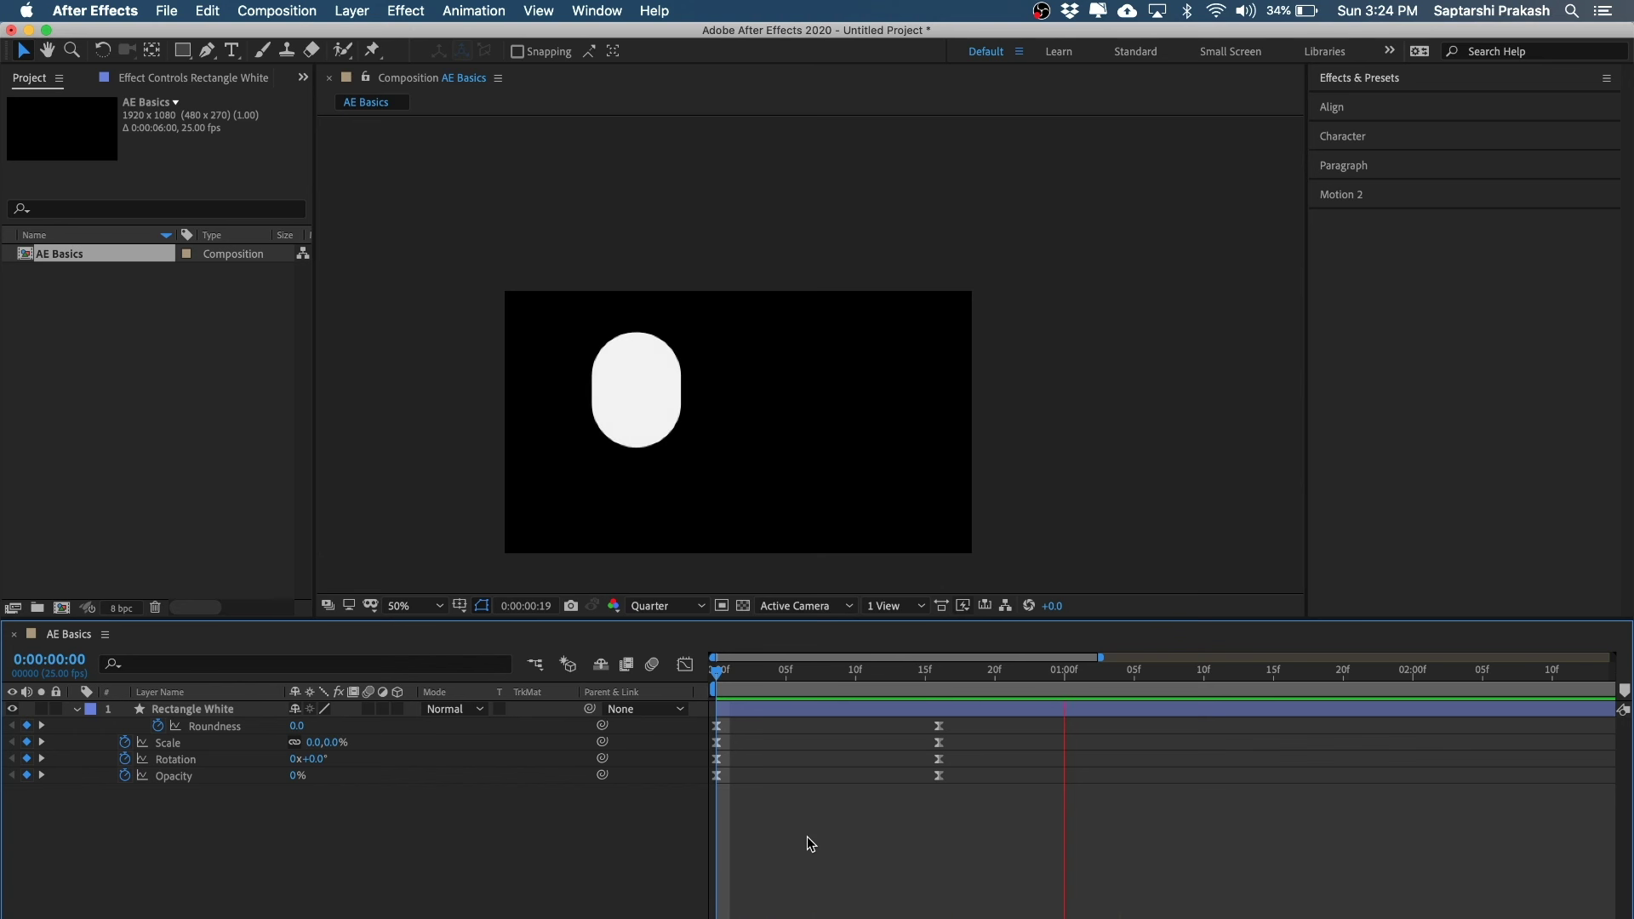
key("space")
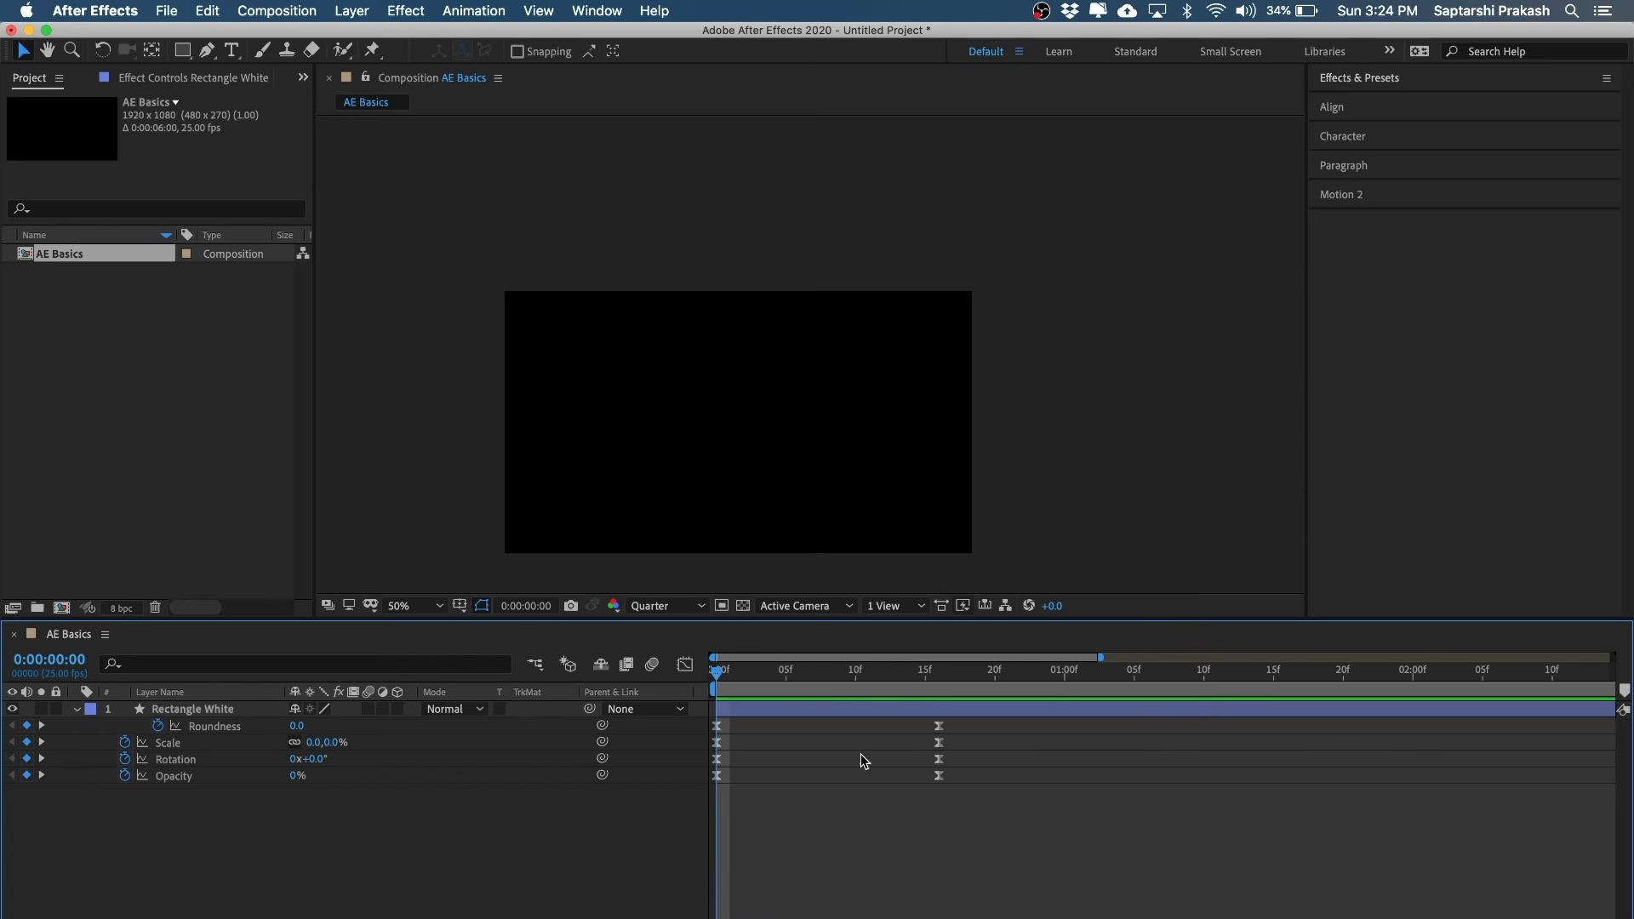
key("space")
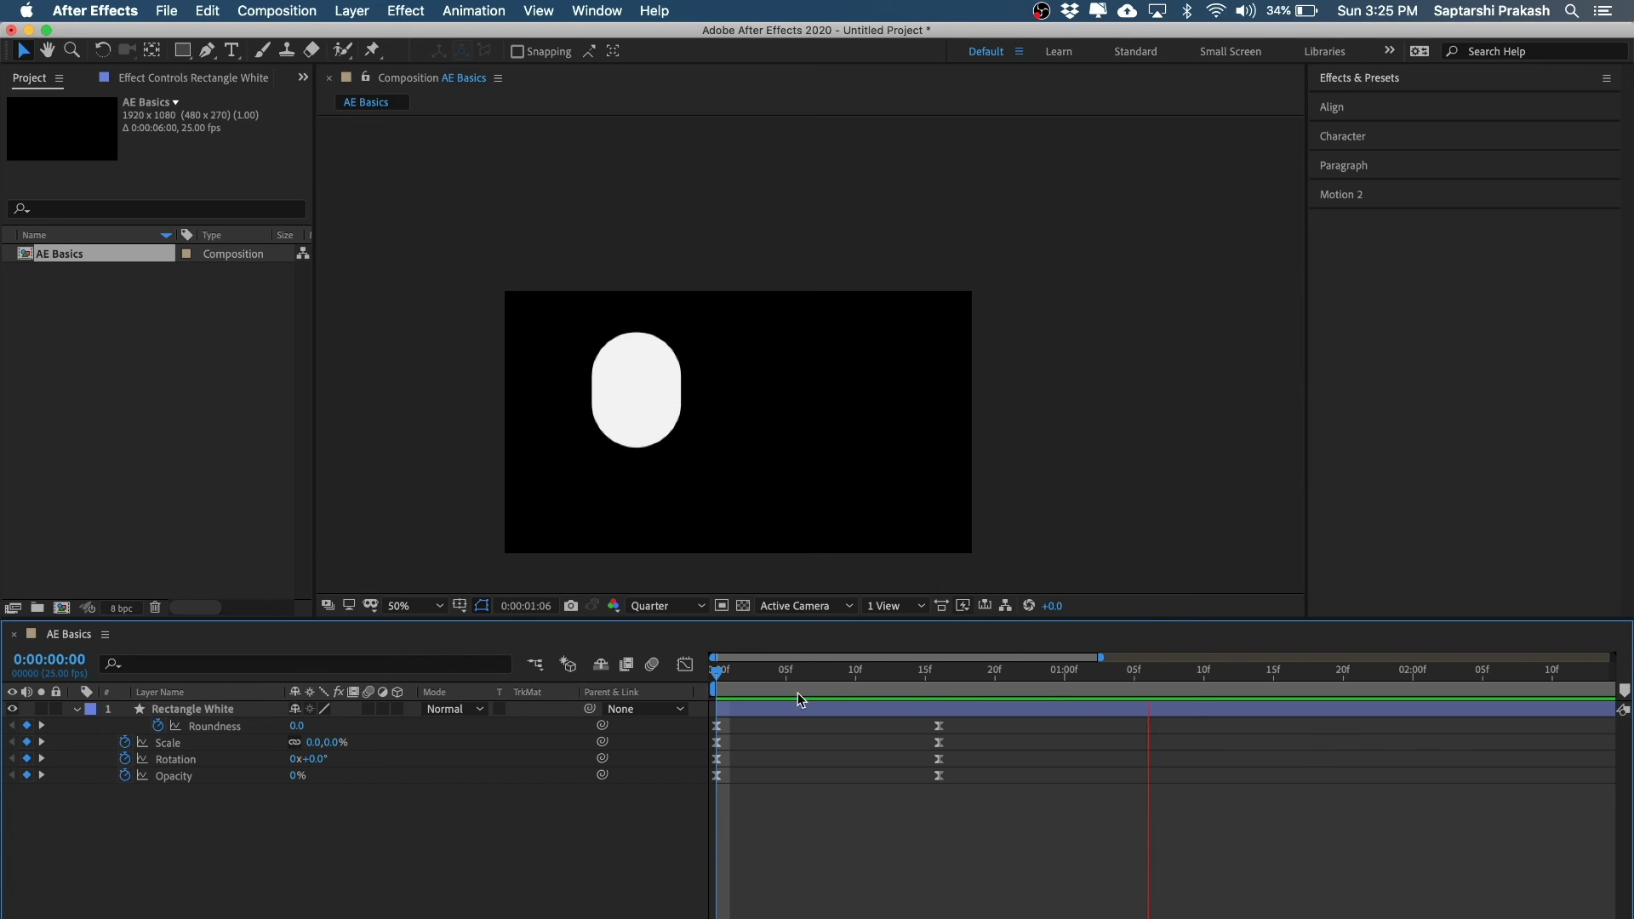
left_click(737, 672)
left_click_drag(734, 670, 696, 680)
left_click_drag(723, 687, 687, 697)
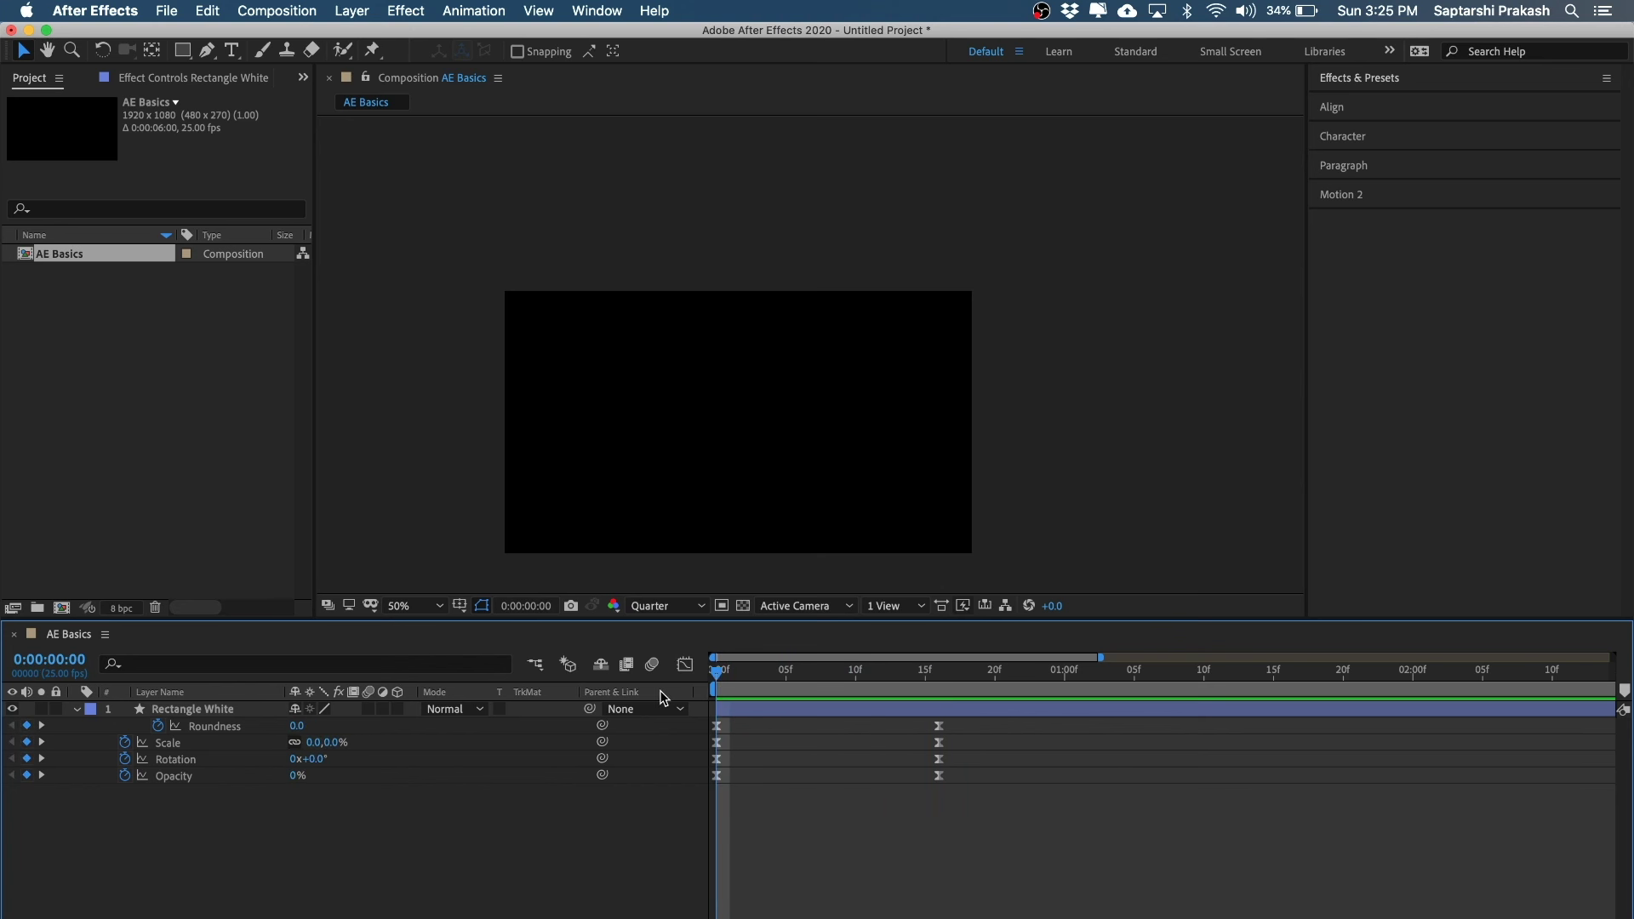
- Play the eased animation once more and scrub between the first frame and the end keyframes at frame 16
key("space")
left_click(799, 671)
left_click_drag(733, 672, 662, 667)
left_click_drag(795, 683, 936, 683)
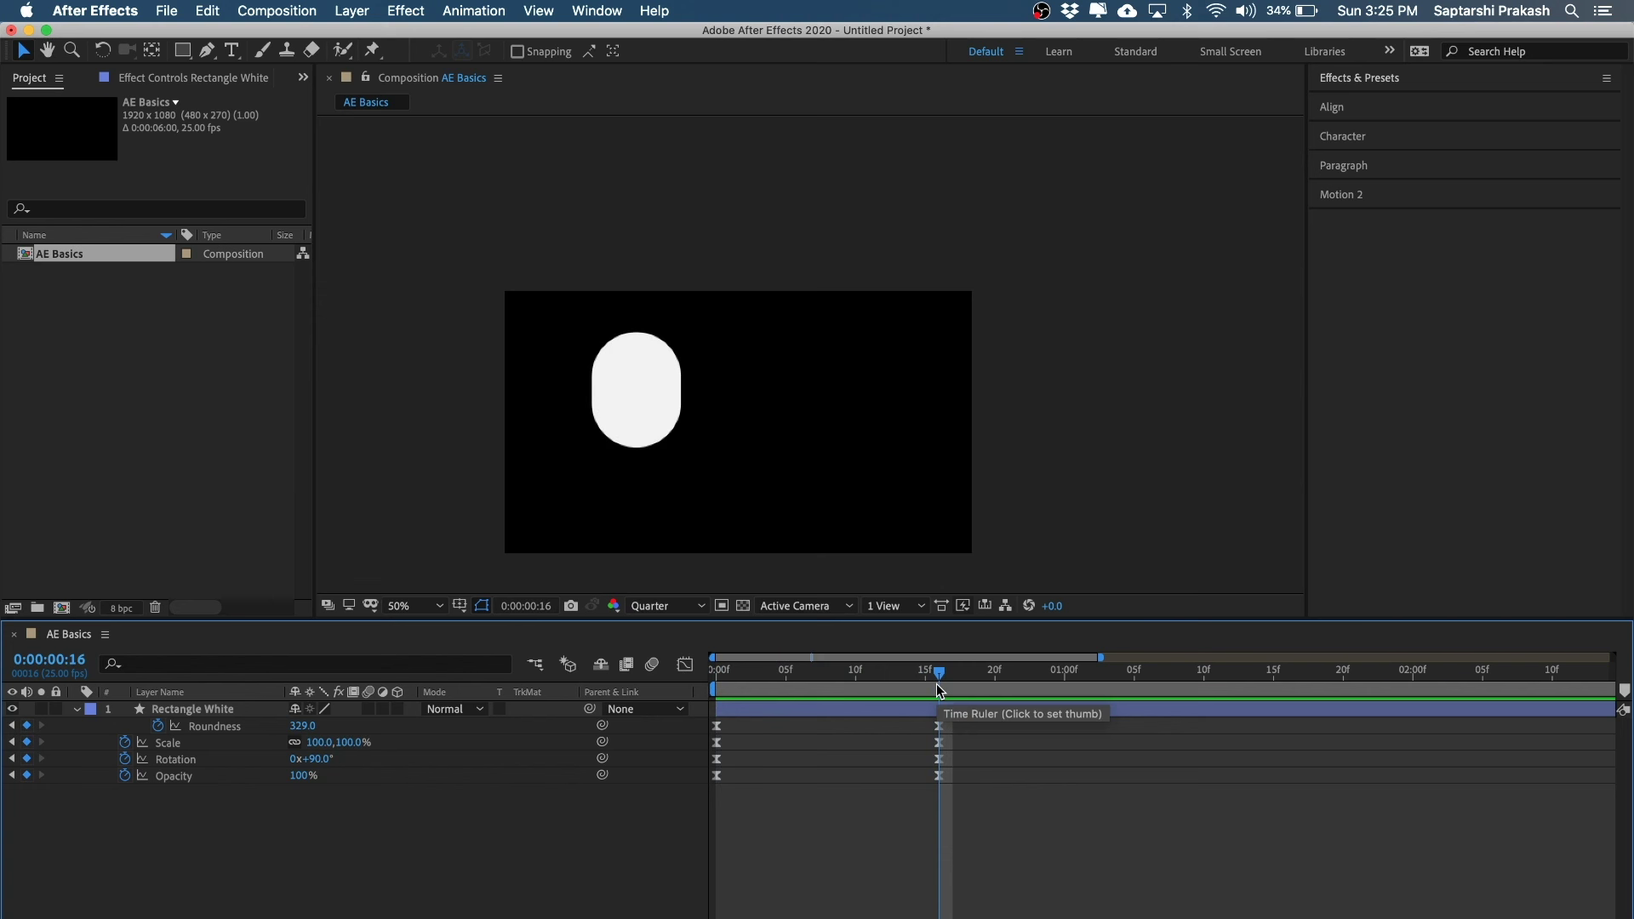
left_click_drag(931, 682, 714, 681)
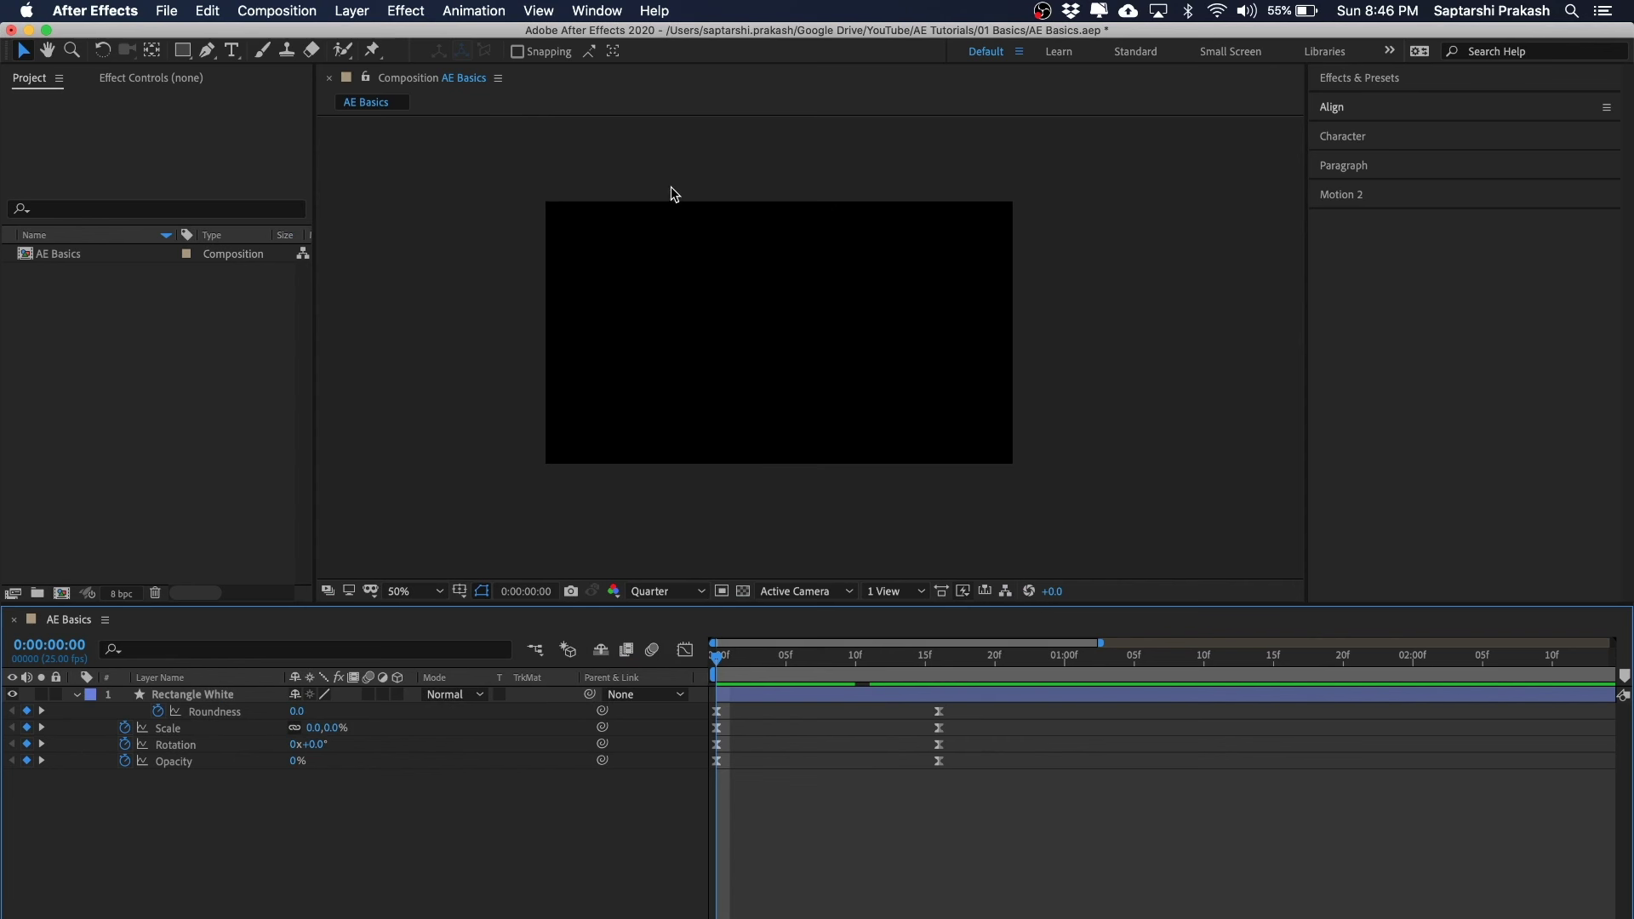
- Create a new 1080 x 2160 px composition at 60 frames per second with Quarter resolution and a 0:00:06:00 duration
left_click(163, 427)
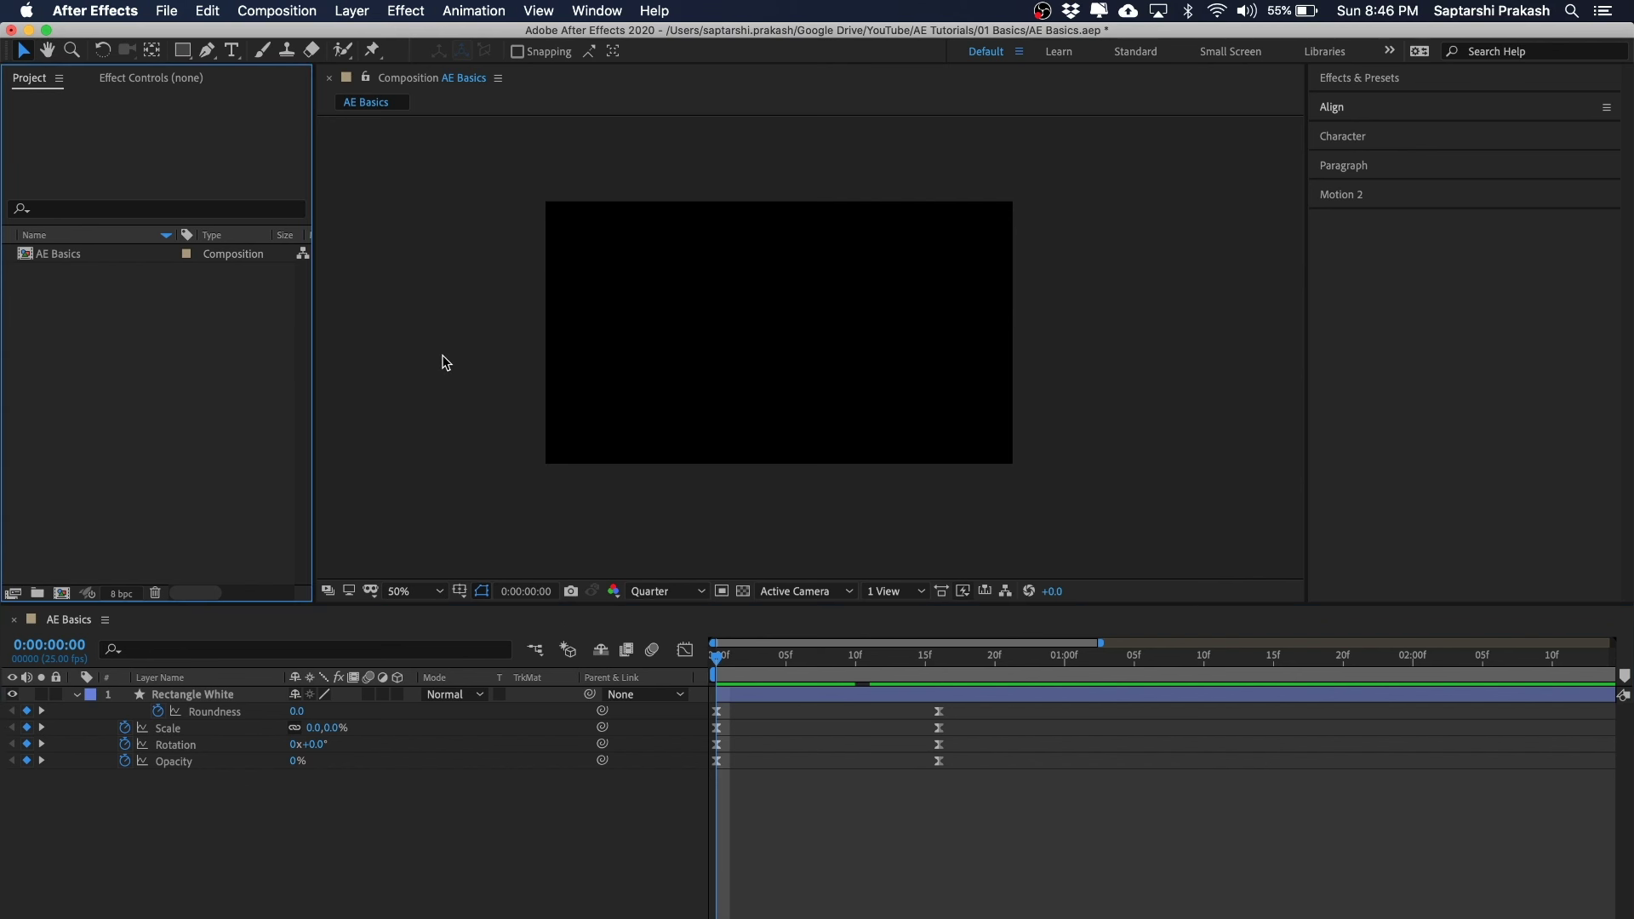
left_click(290, 17)
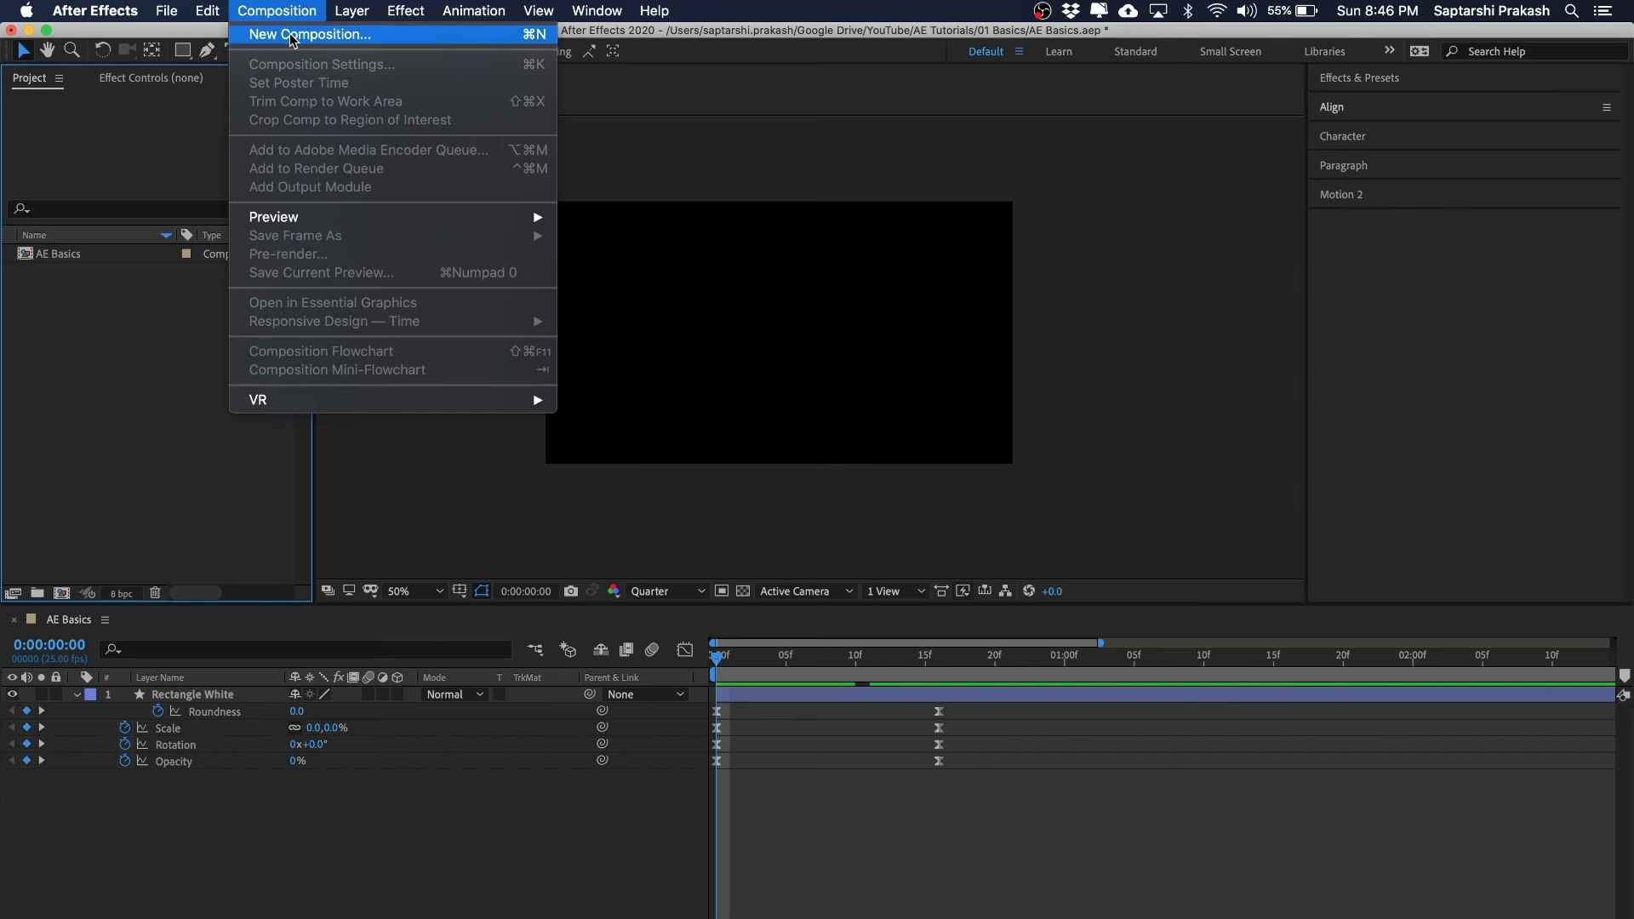
left_click(290, 35)
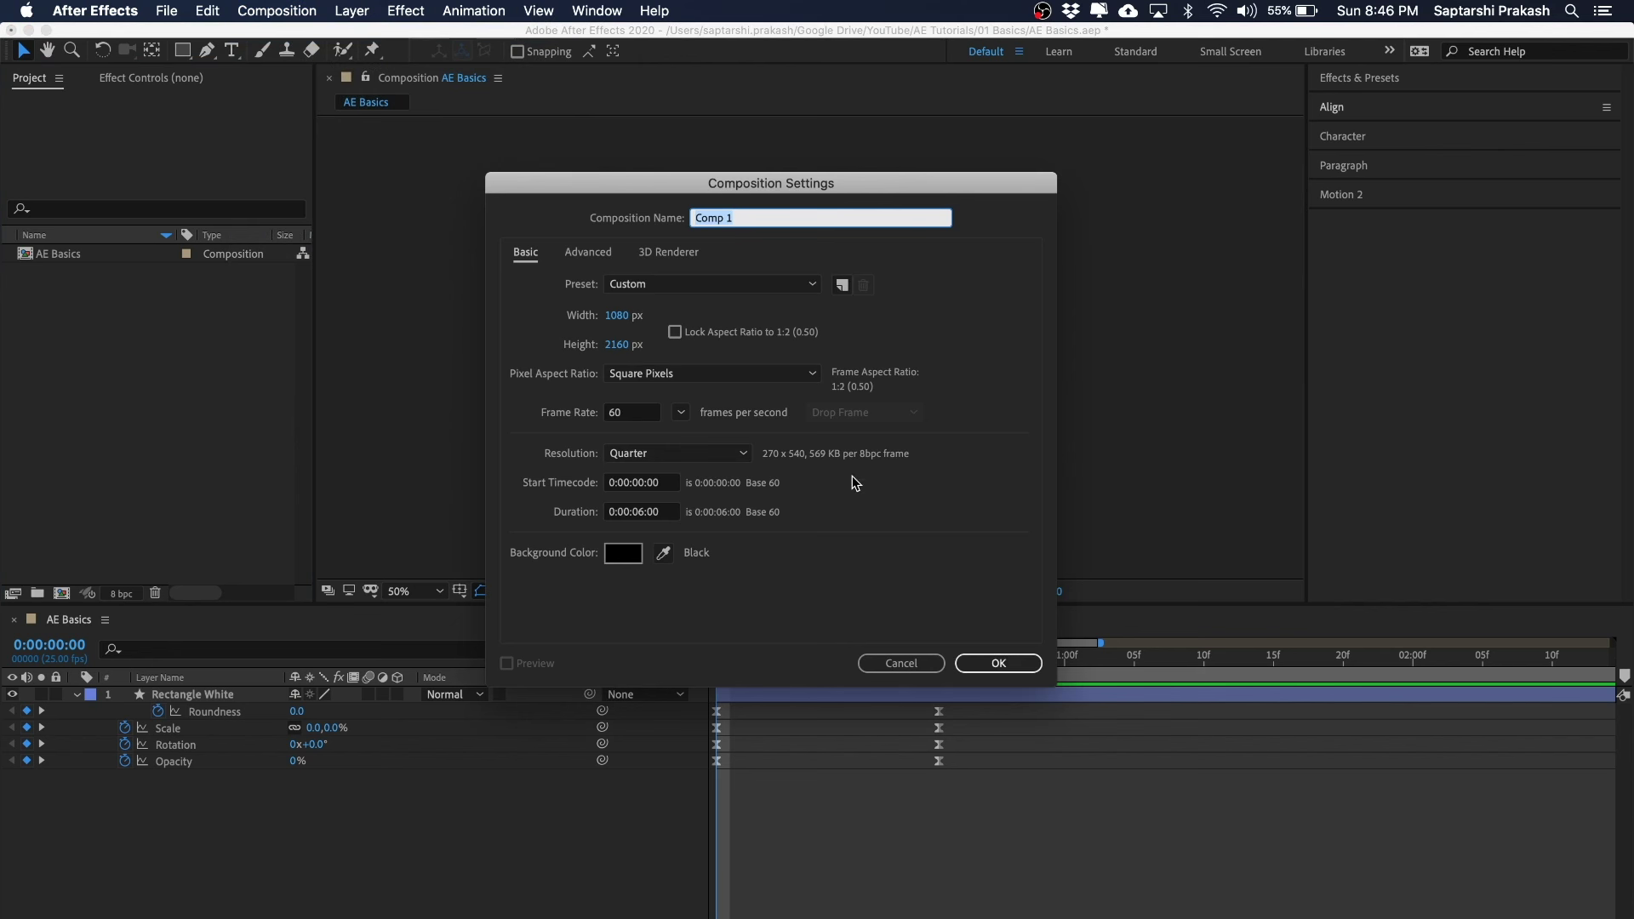
left_click(572, 410)
left_click(623, 415)
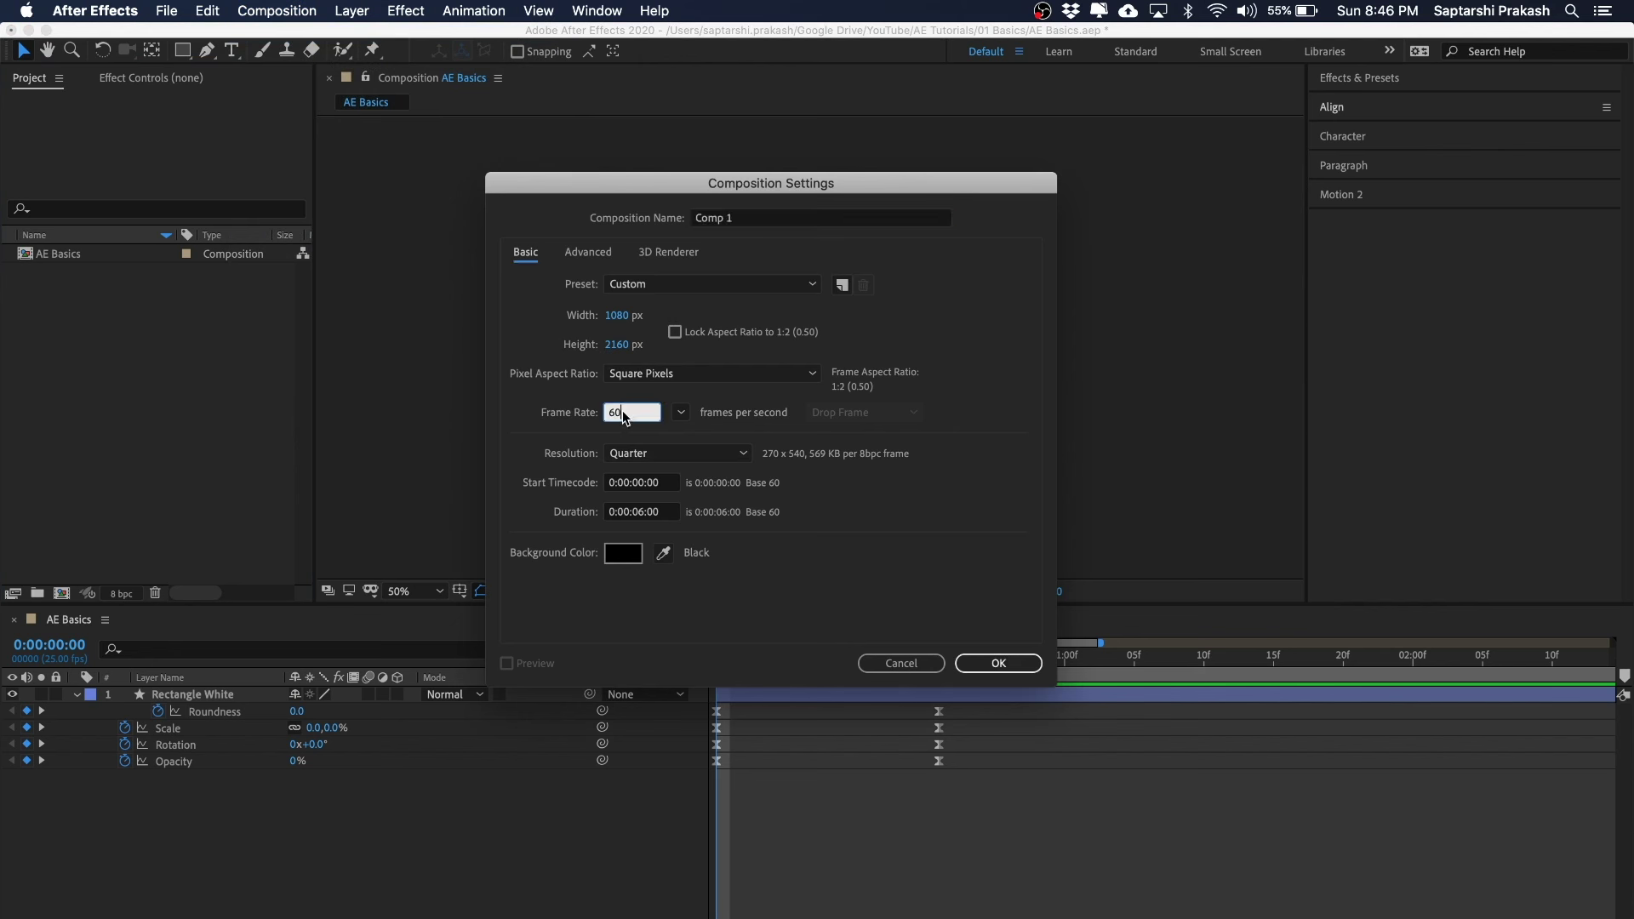
left_click(983, 341)
left_click(998, 663)
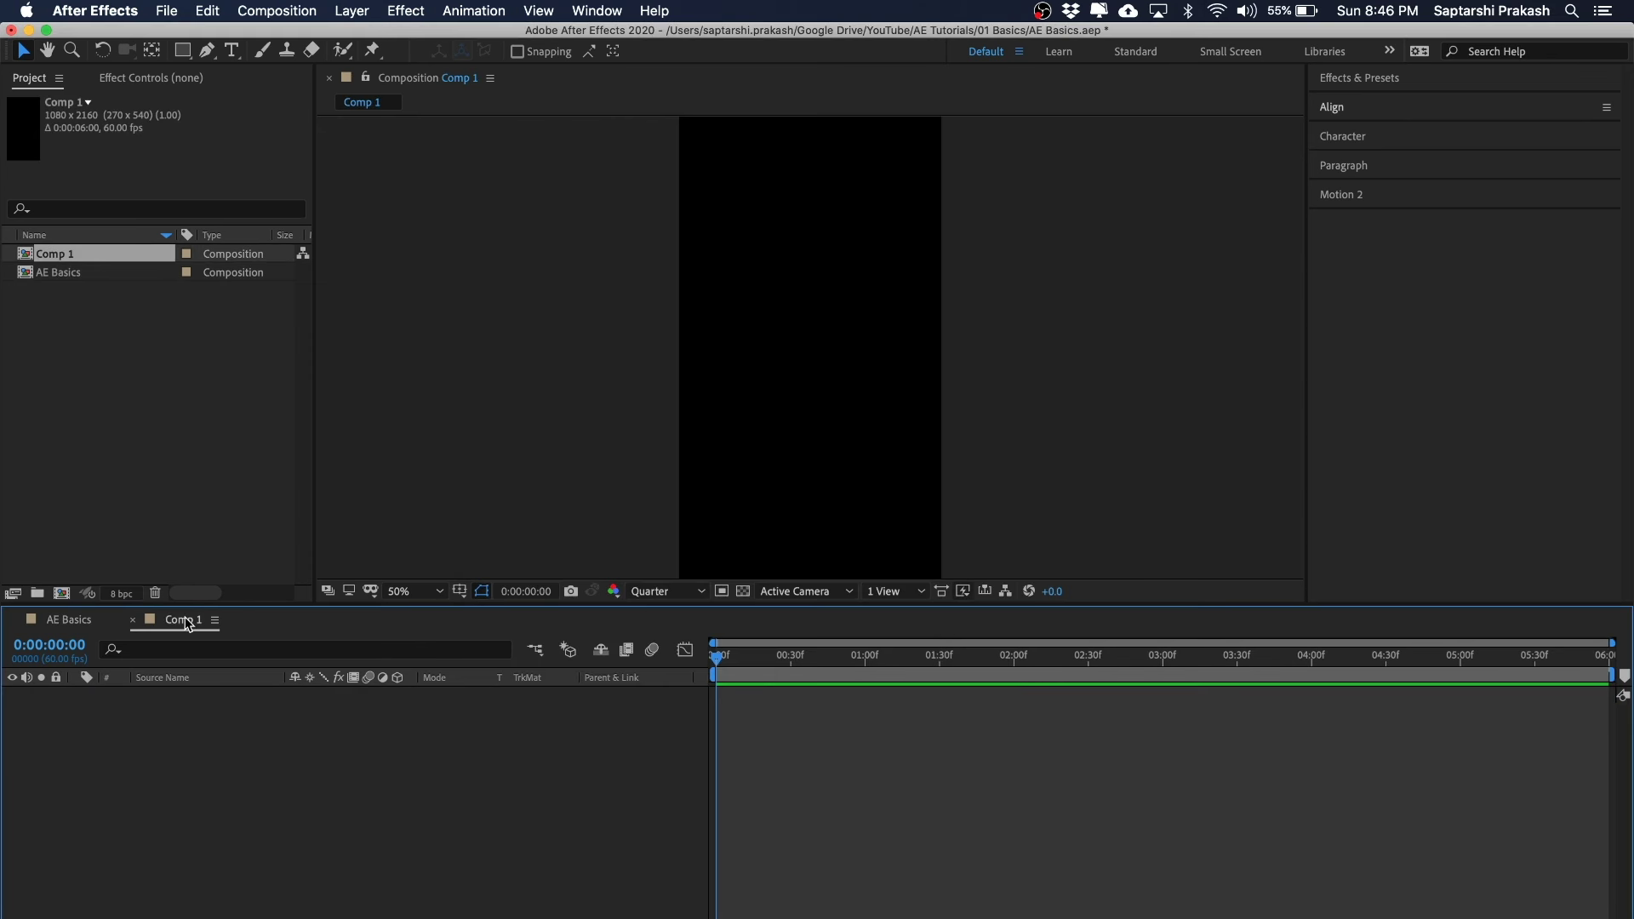
- Rename the new composition to Mobile and zoom out its view to 25%
left_click(60, 259)
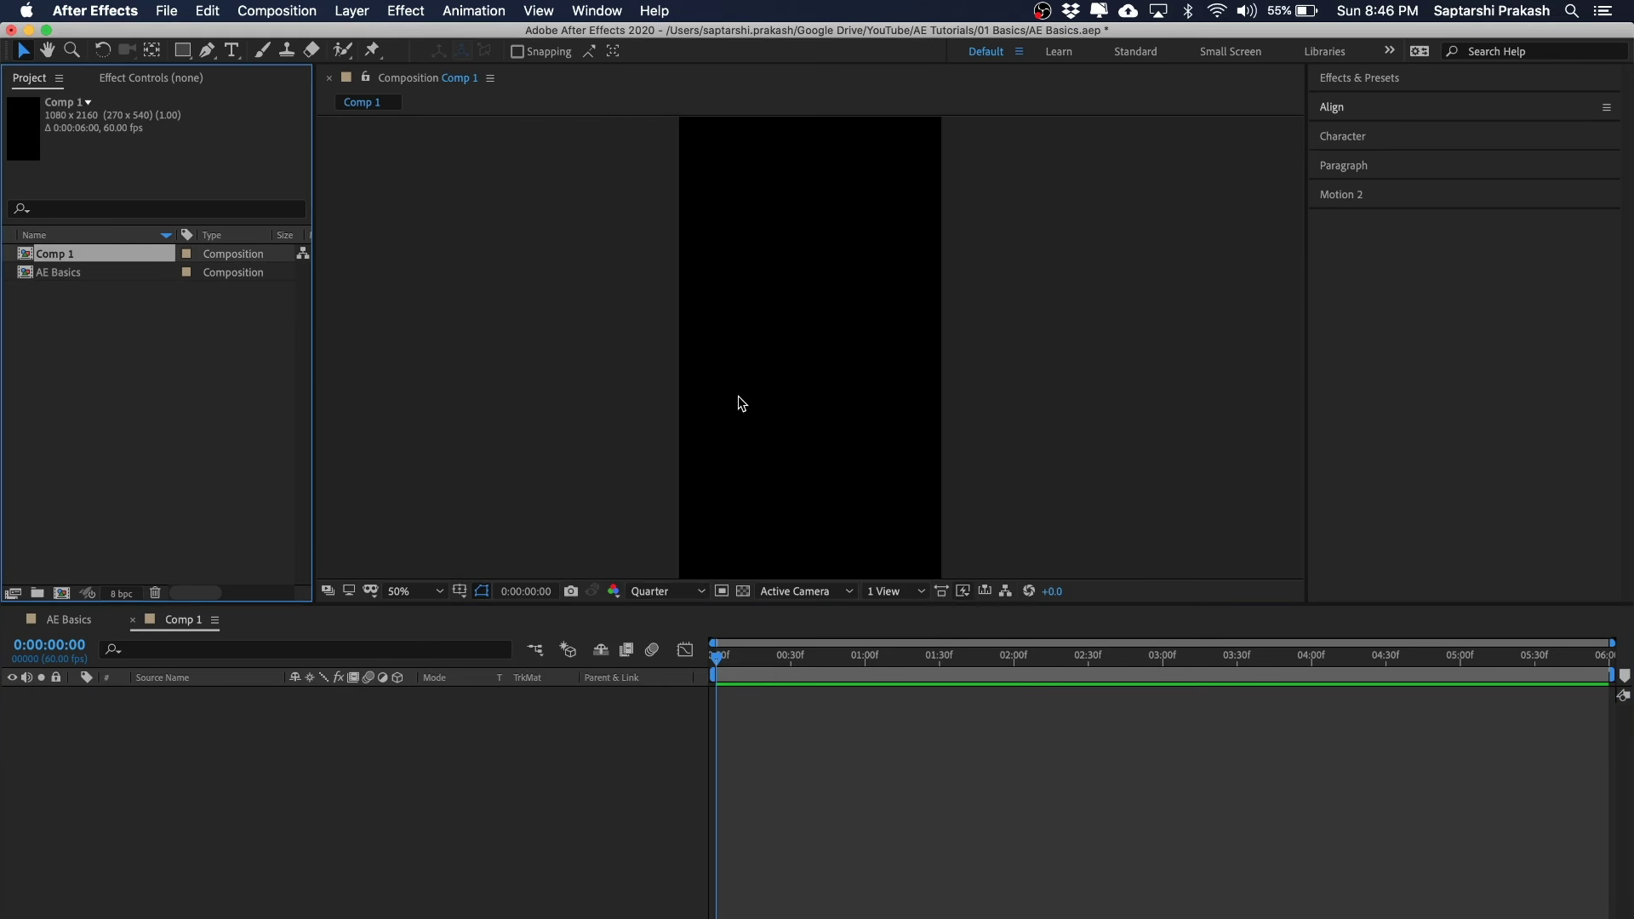
key("comma")
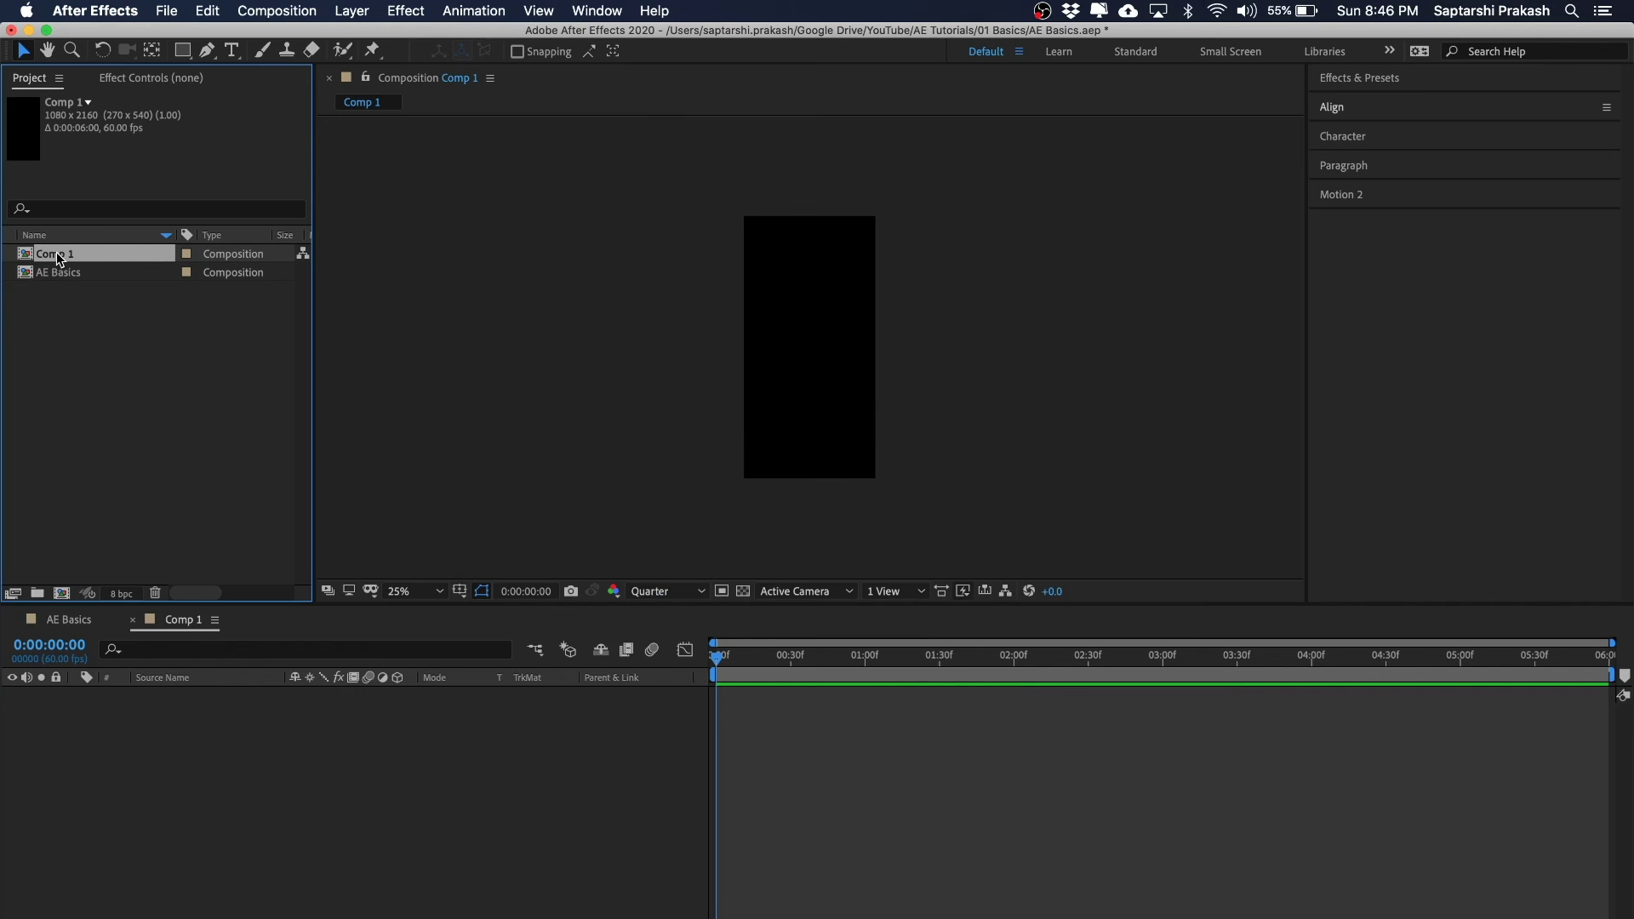
key("Return")
type("Mobile")
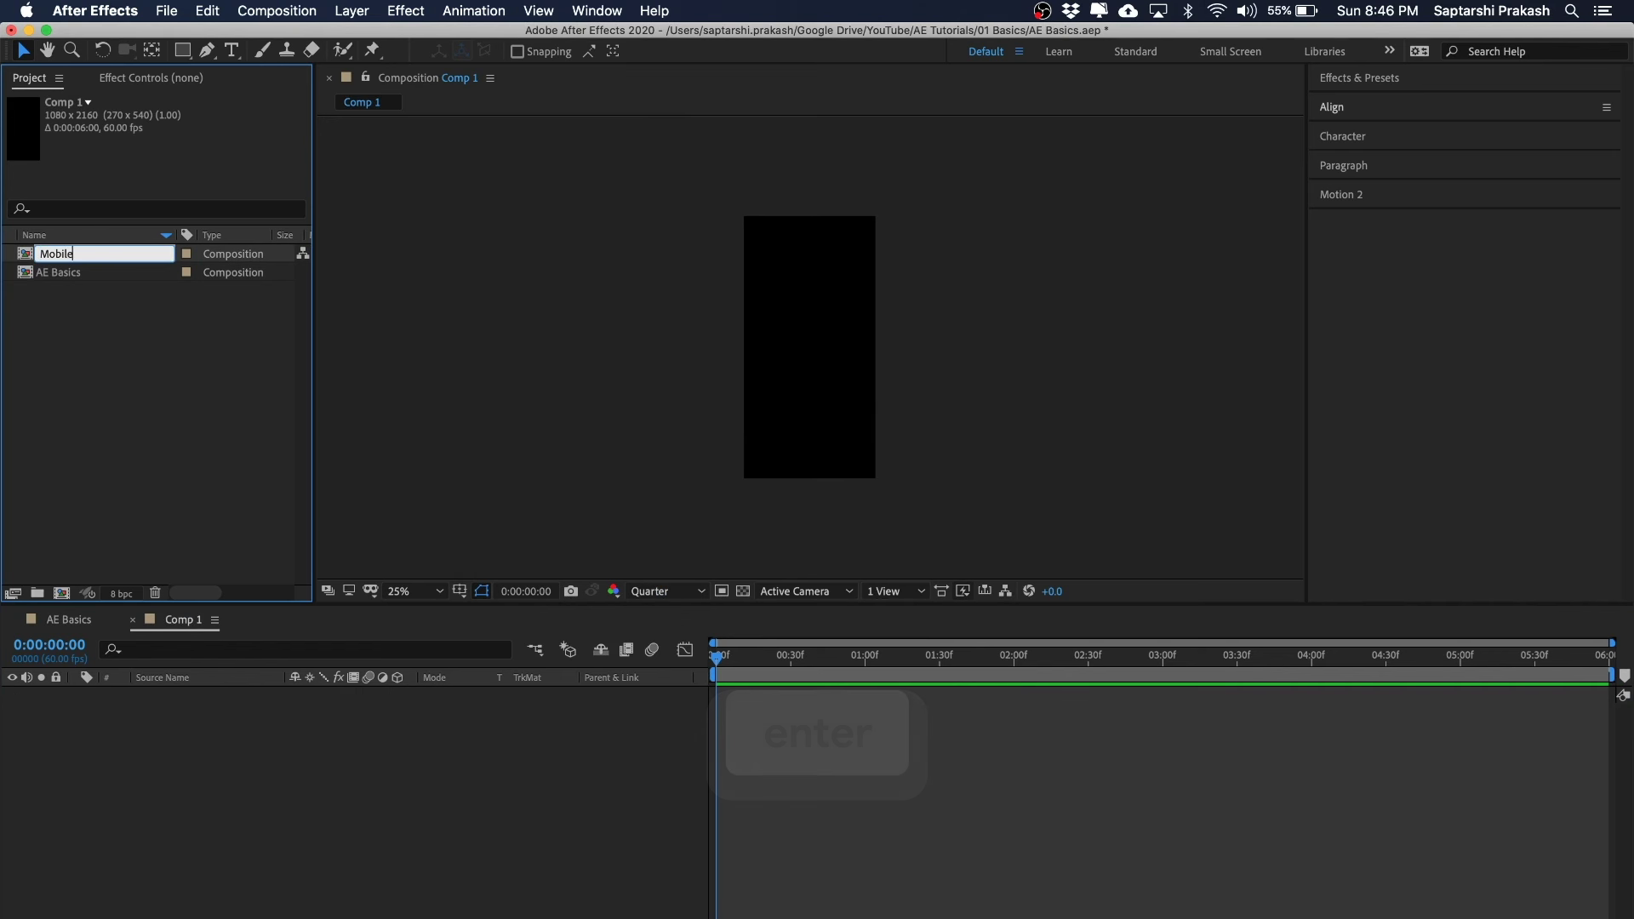
key("Return")
left_click(228, 816)
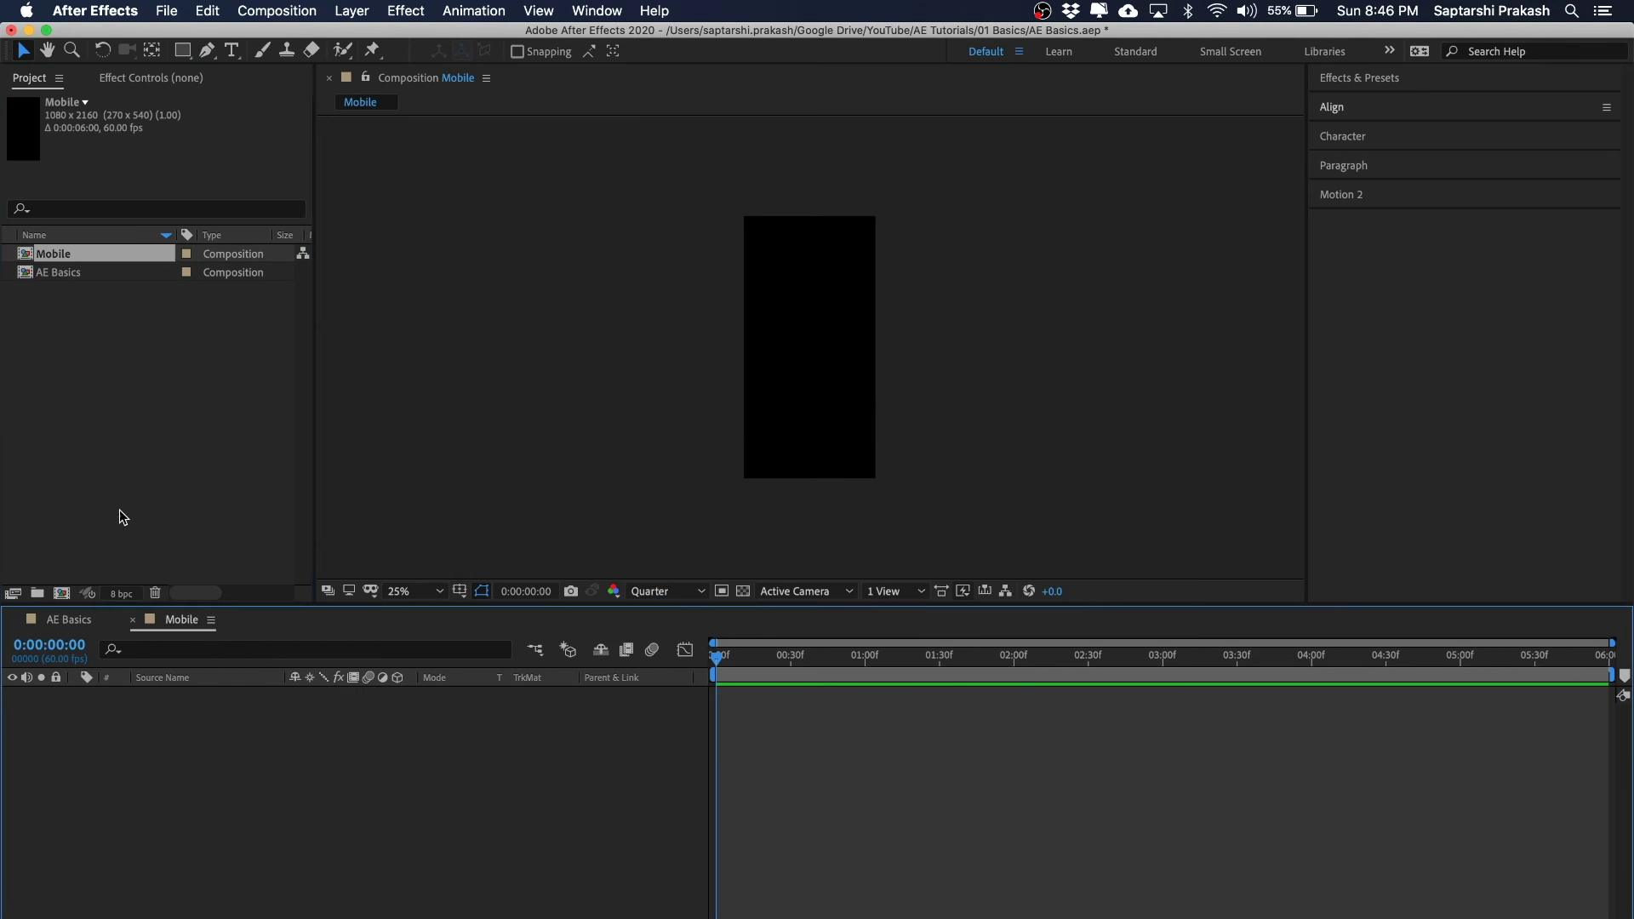
- Compare the AE Basics and Mobile compositions in the project and their timelines, ending with Mobile open
left_click(83, 258)
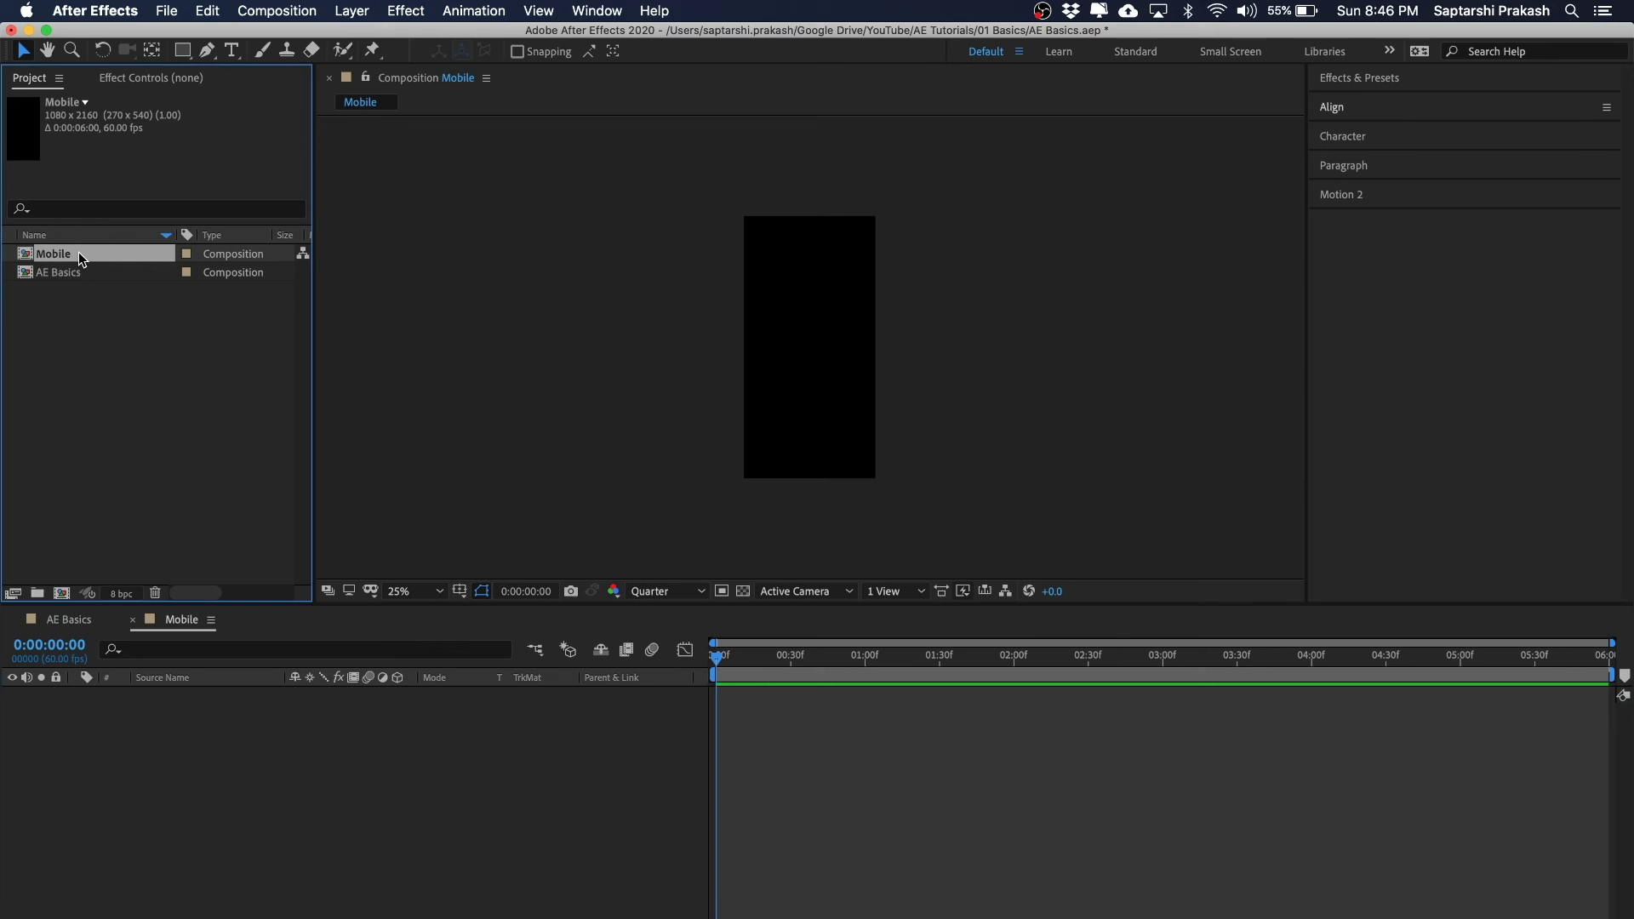
left_click(61, 621)
key("space")
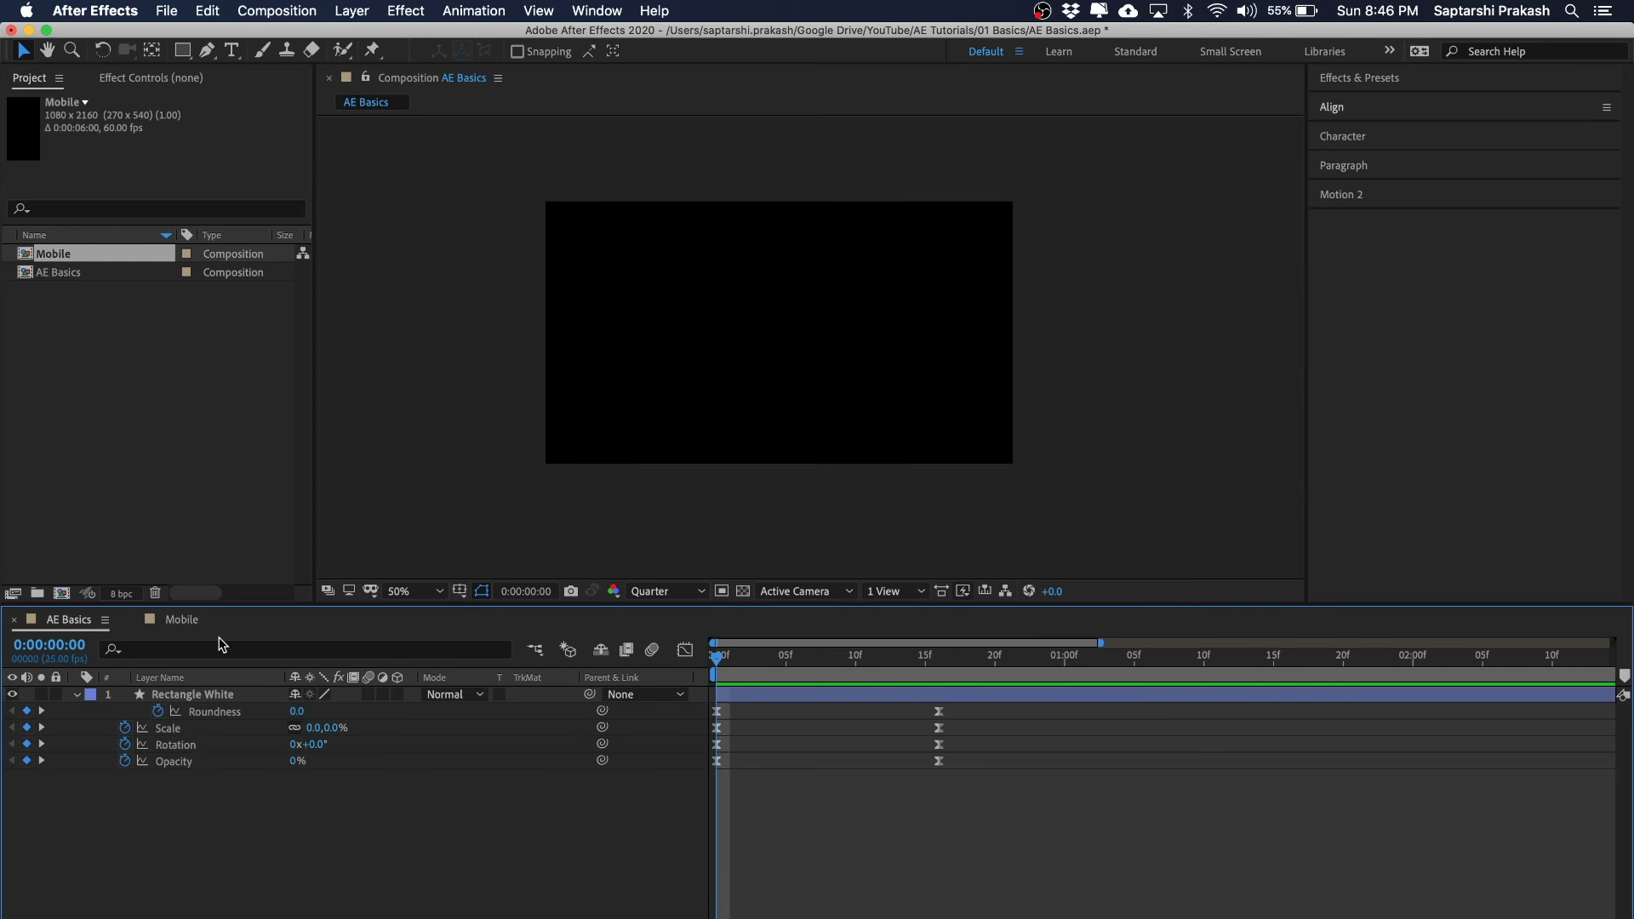
left_click(179, 620)
left_click(68, 272)
left_click(73, 257)
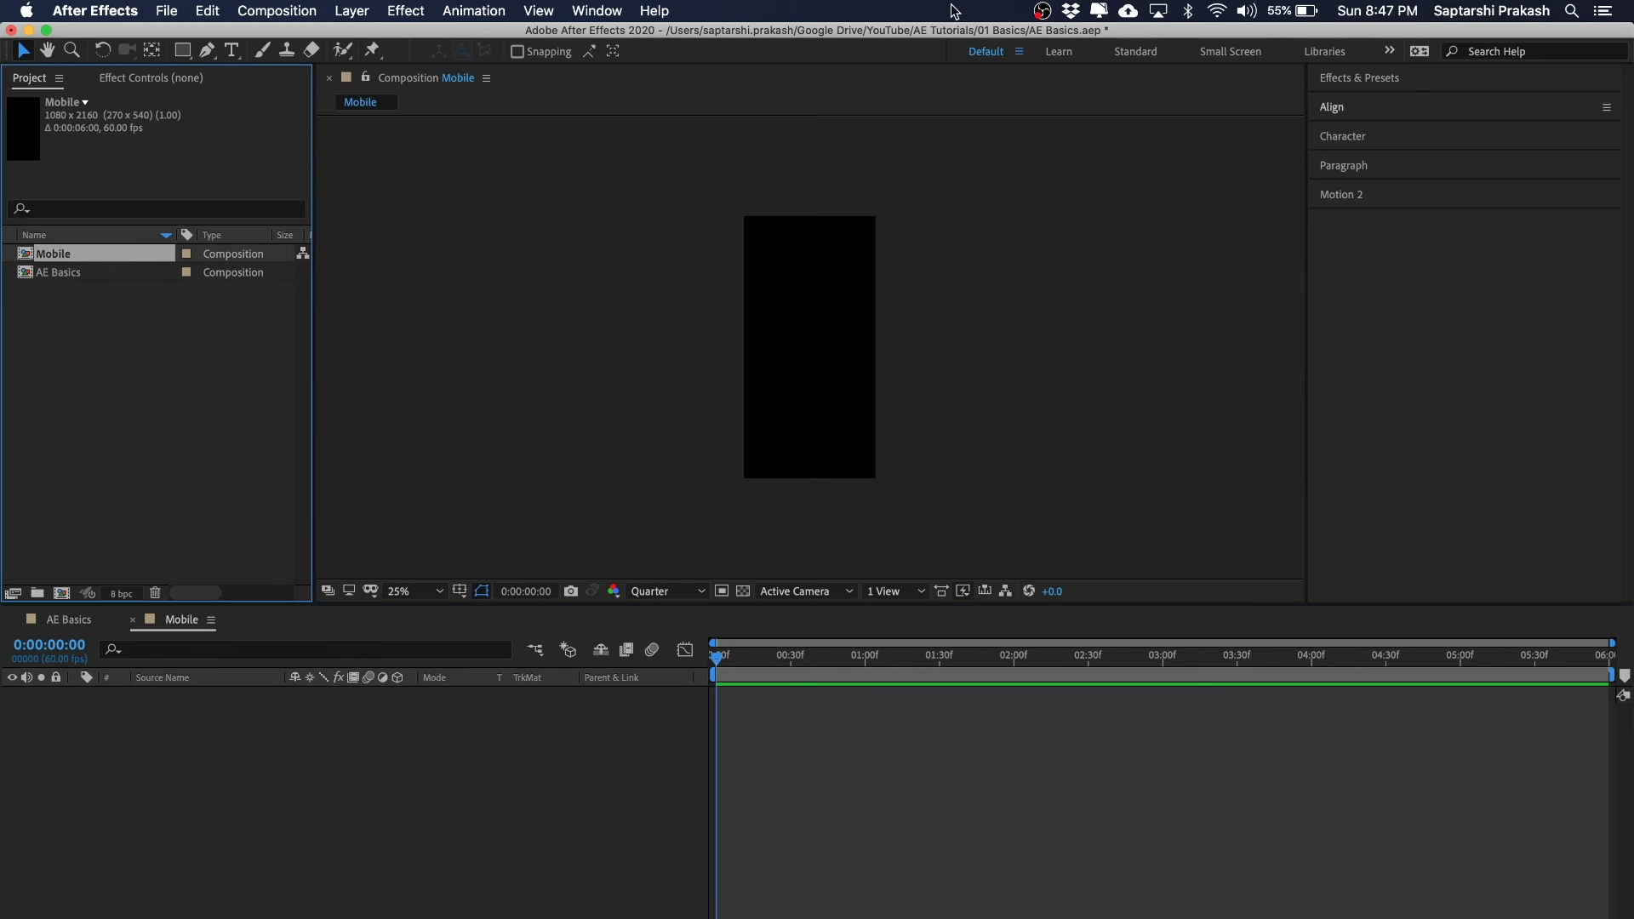
left_click(106, 367)
left_click(56, 253)
left_click(63, 348)
left_click(56, 255)
left_click(51, 269)
left_click(52, 256)
left_click(53, 270)
left_click(52, 254)
left_click(170, 622)
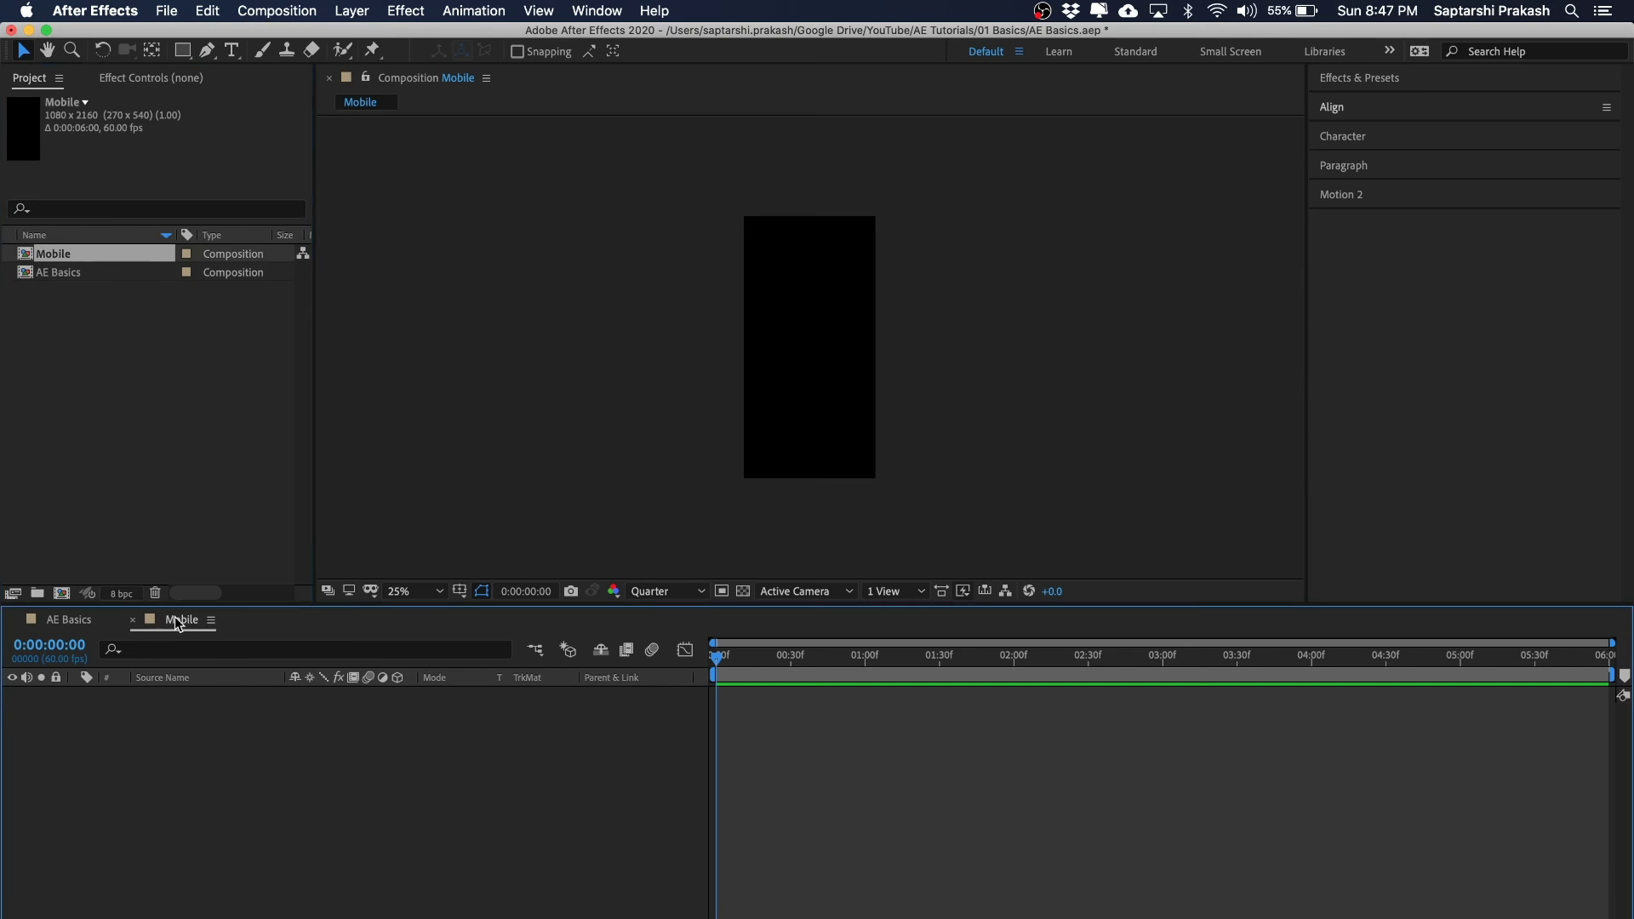
- Draw a white square nearly as wide as the frame in the upper part of the Mobile composition
left_click(522, 358)
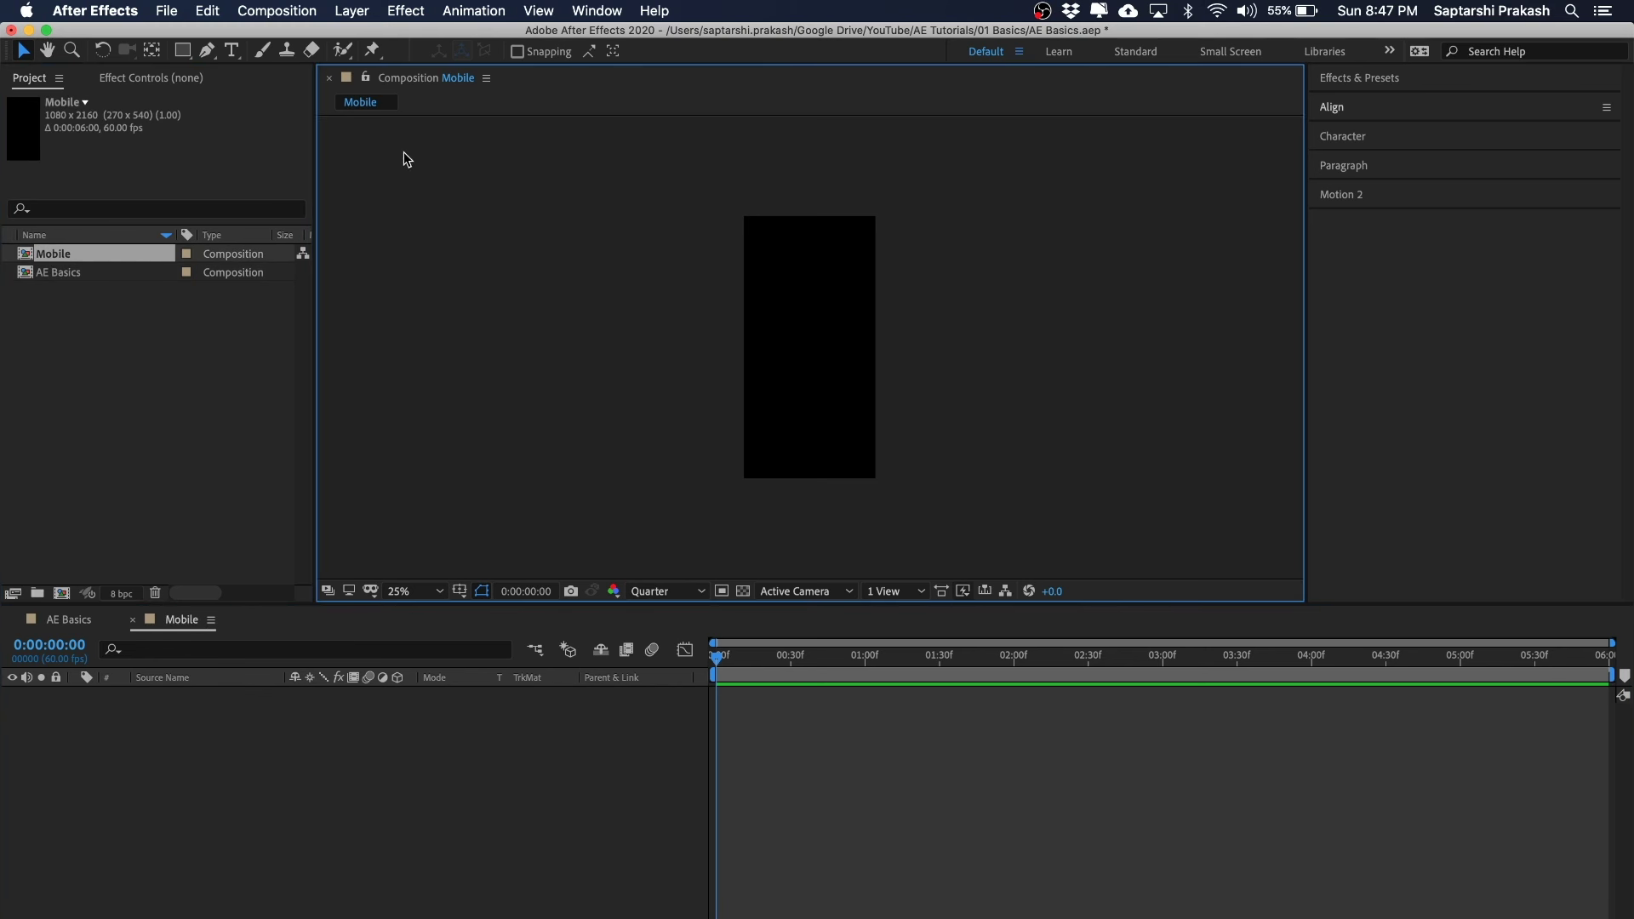
left_click(183, 51)
left_click_drag(756, 232, 862, 340)
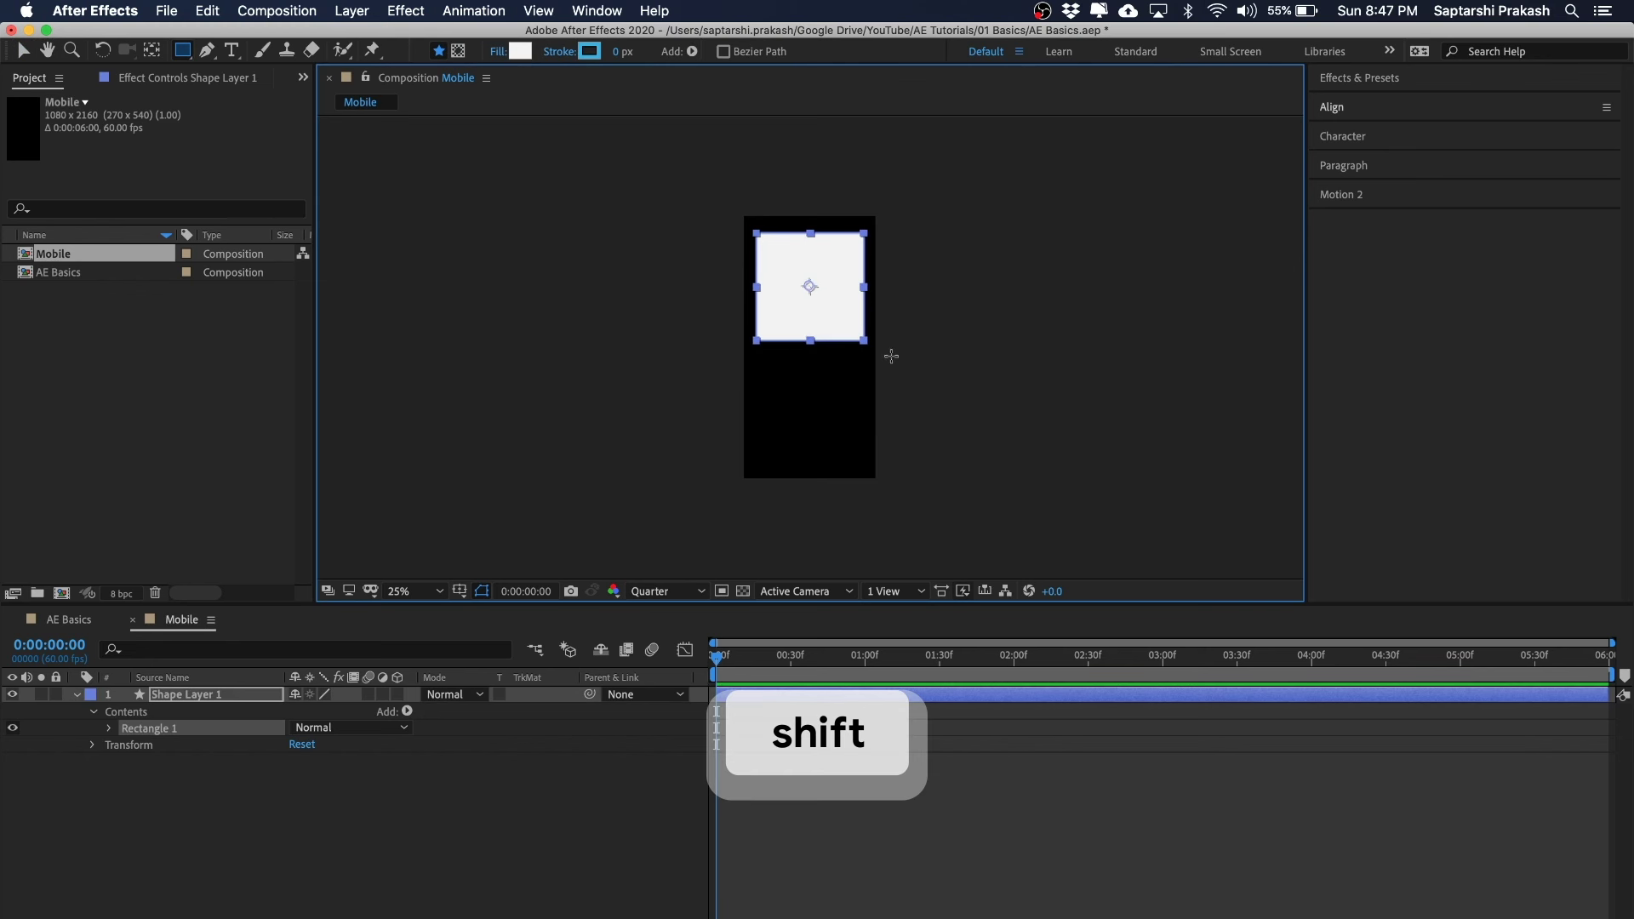
key("period")
left_click_drag(839, 212, 752, 373)
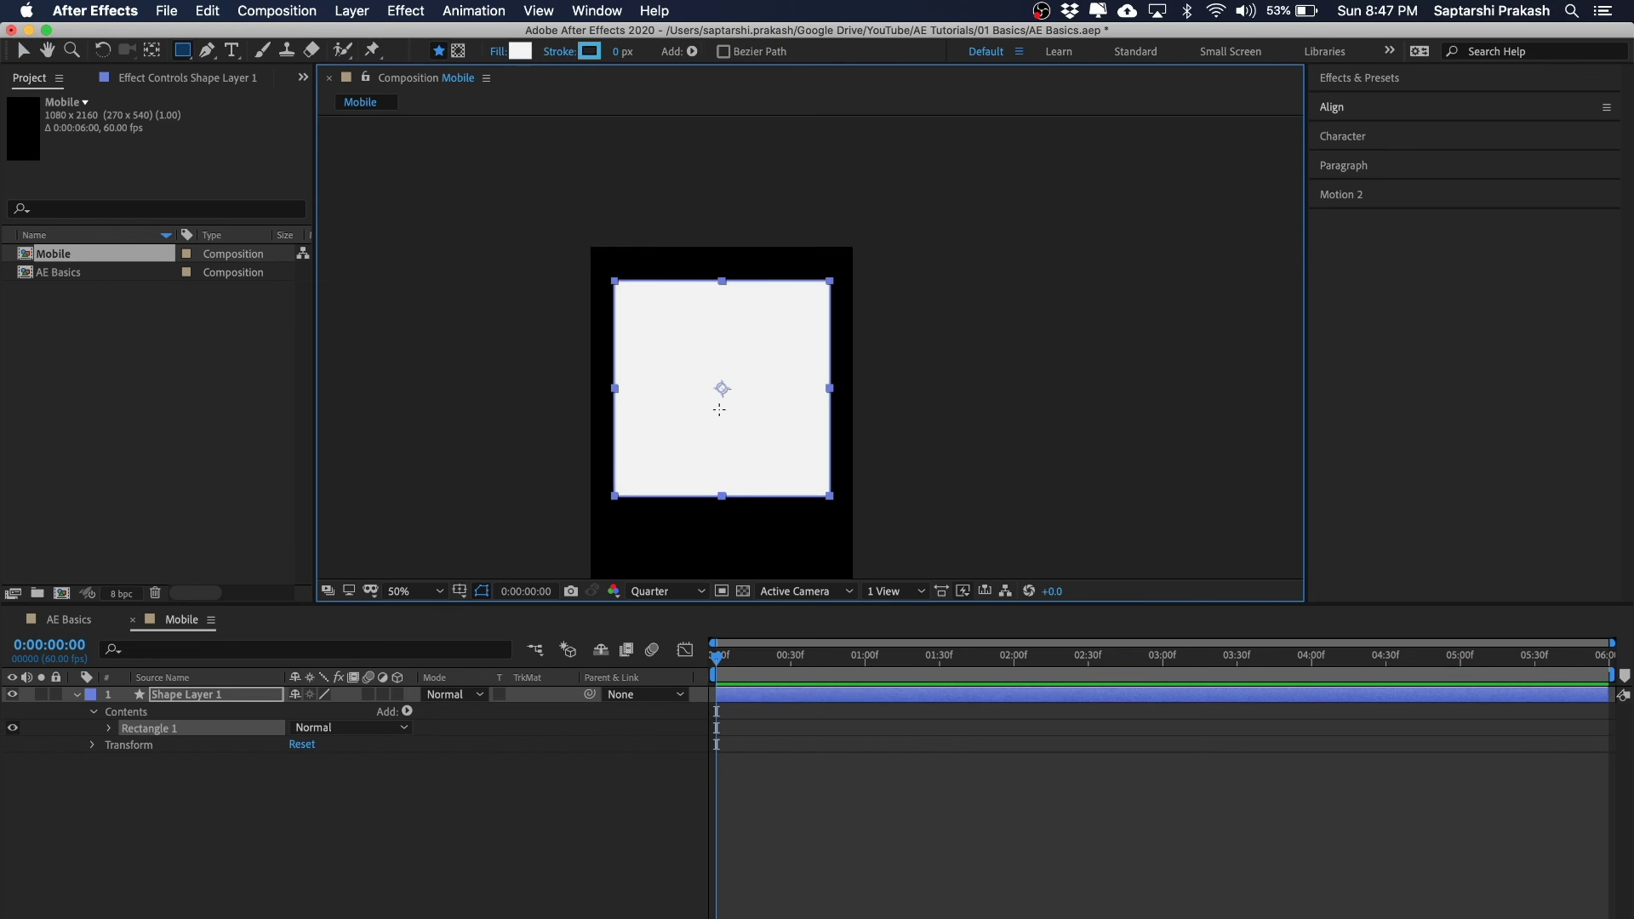
- Move the white square horizontally to the right so it extends past the composition's right edge
left_click(24, 51)
left_click(953, 367)
left_click(738, 388)
left_click_drag(739, 388, 835, 330)
left_click(903, 261)
left_click(795, 357)
left_click(1046, 173)
- Centre the white square horizontally within the Mobile composition using Align, and deselect it
left_click(743, 354)
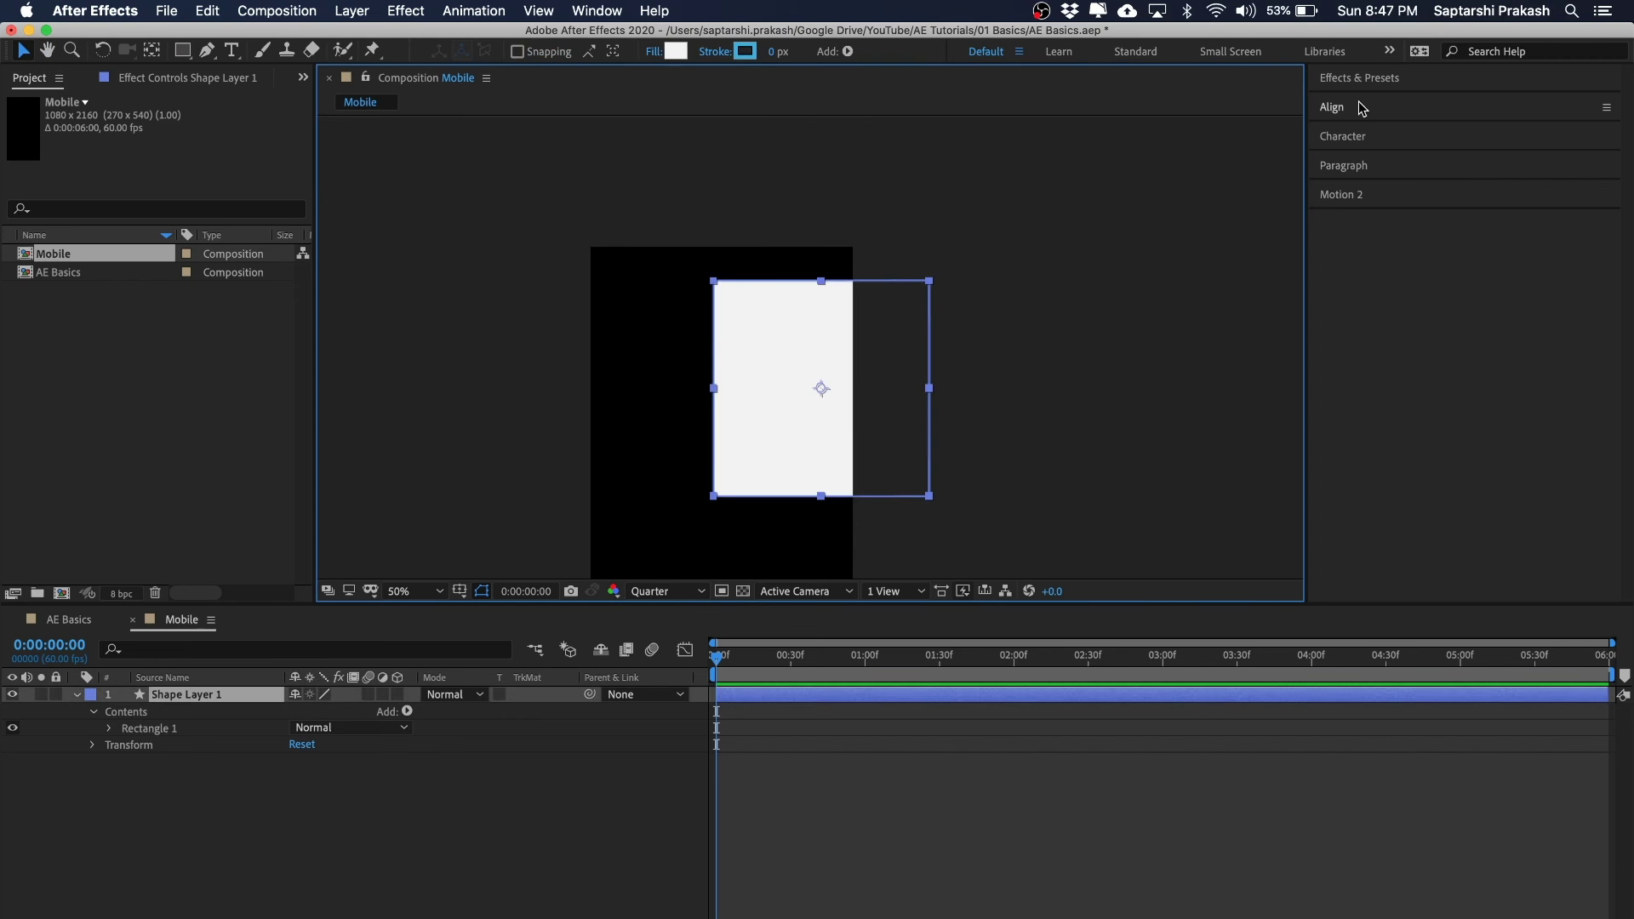
left_click(1333, 107)
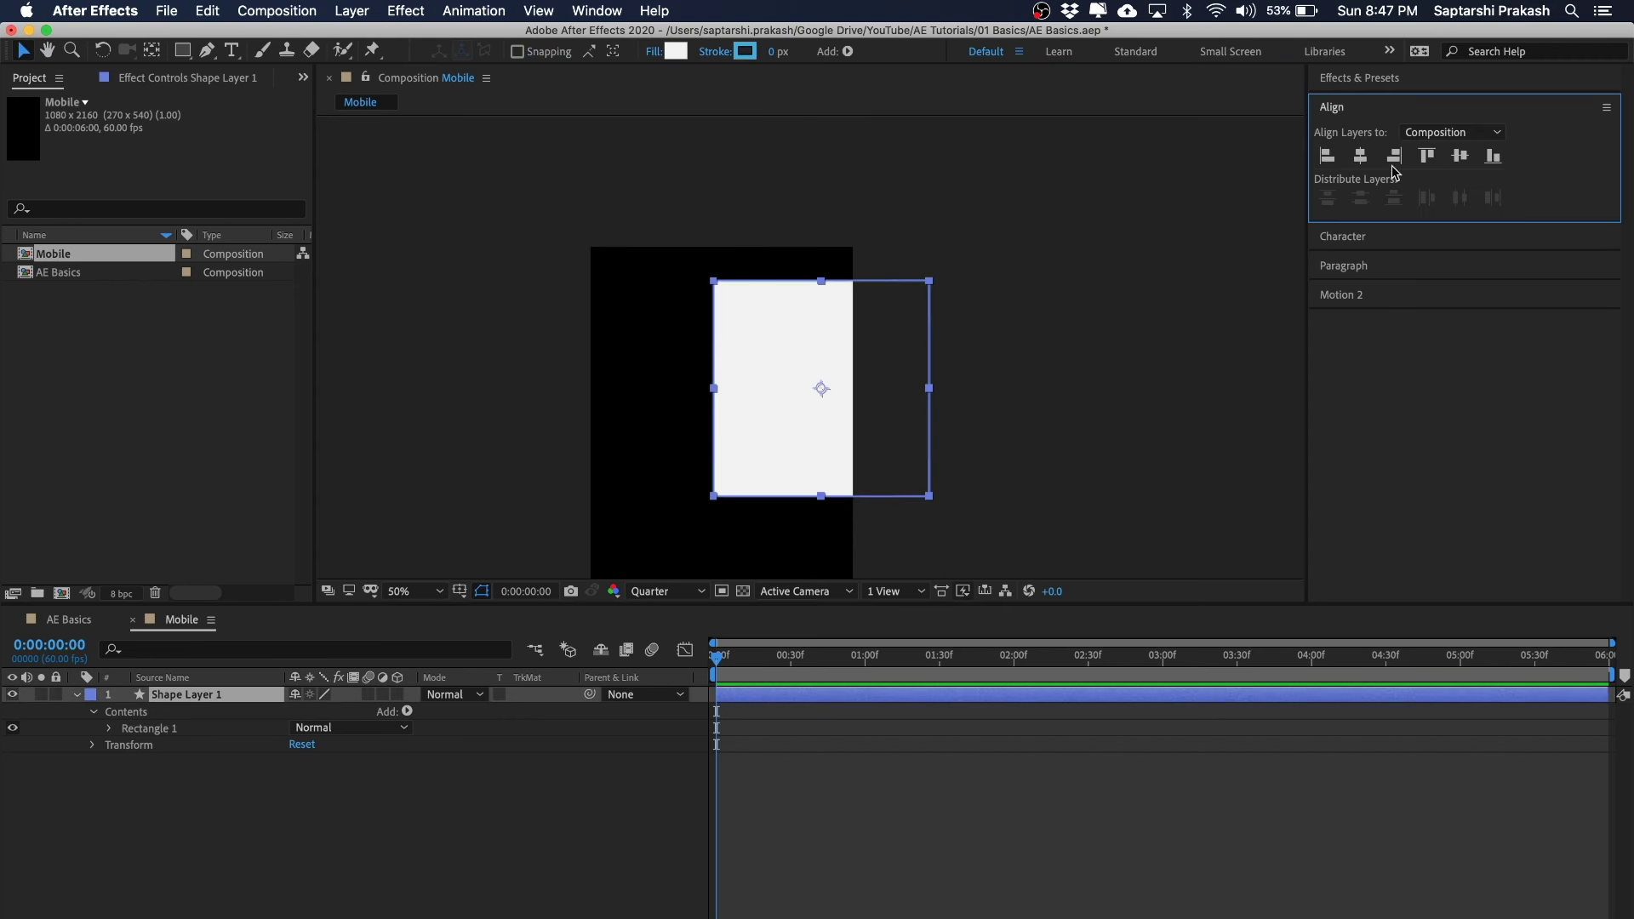
left_click(1364, 157)
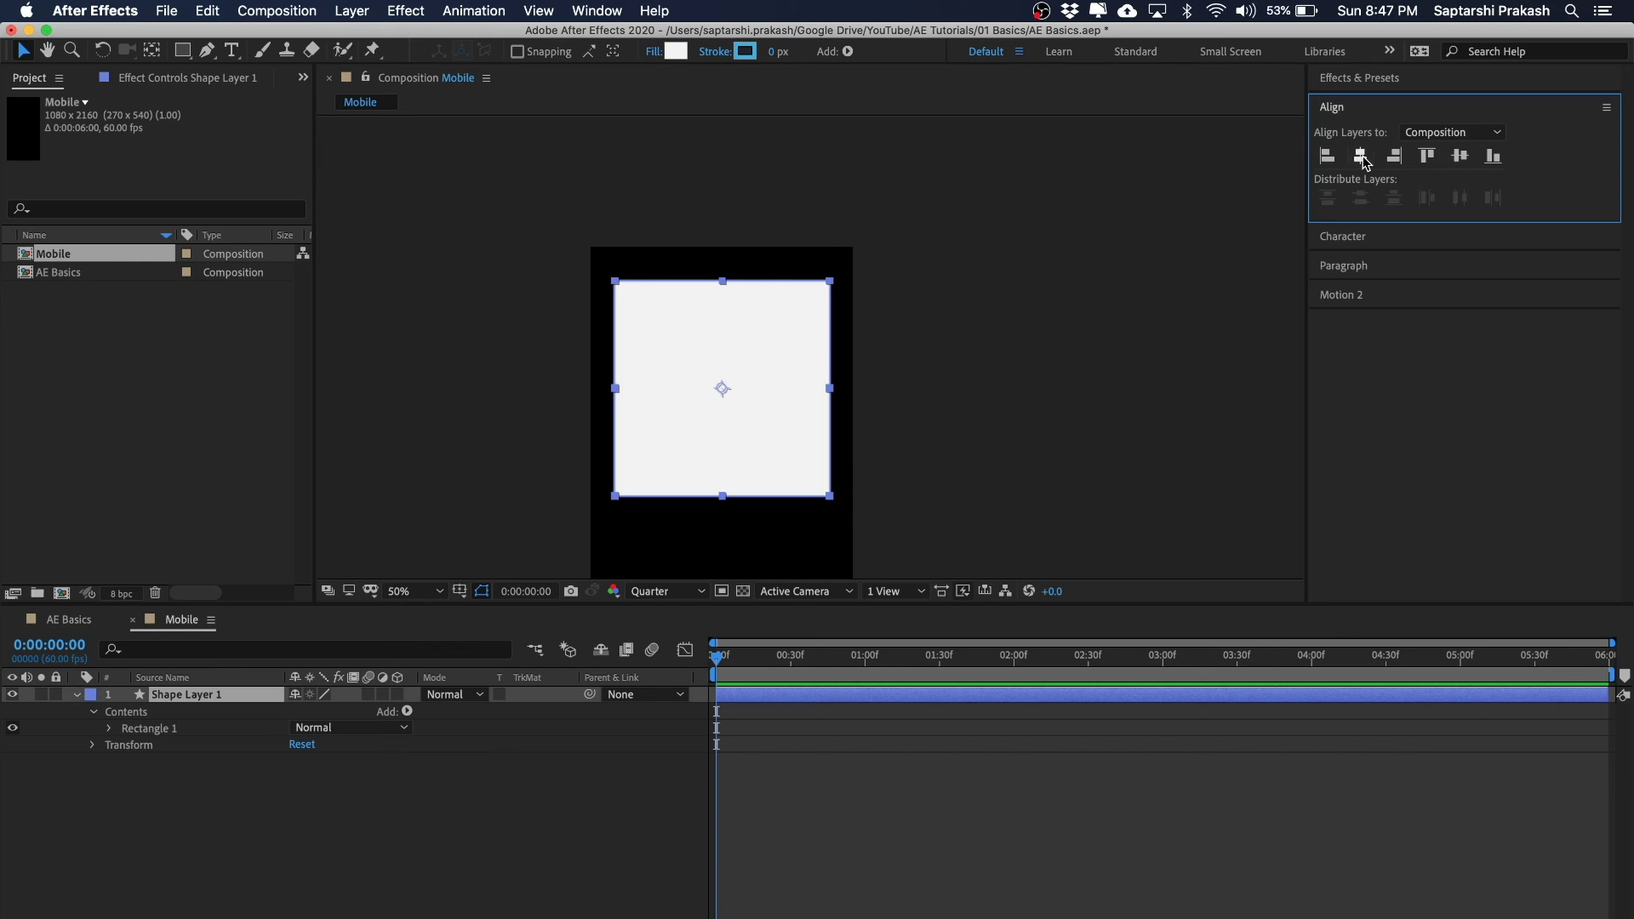
left_click(999, 404)
left_click(666, 389)
left_click(952, 267)
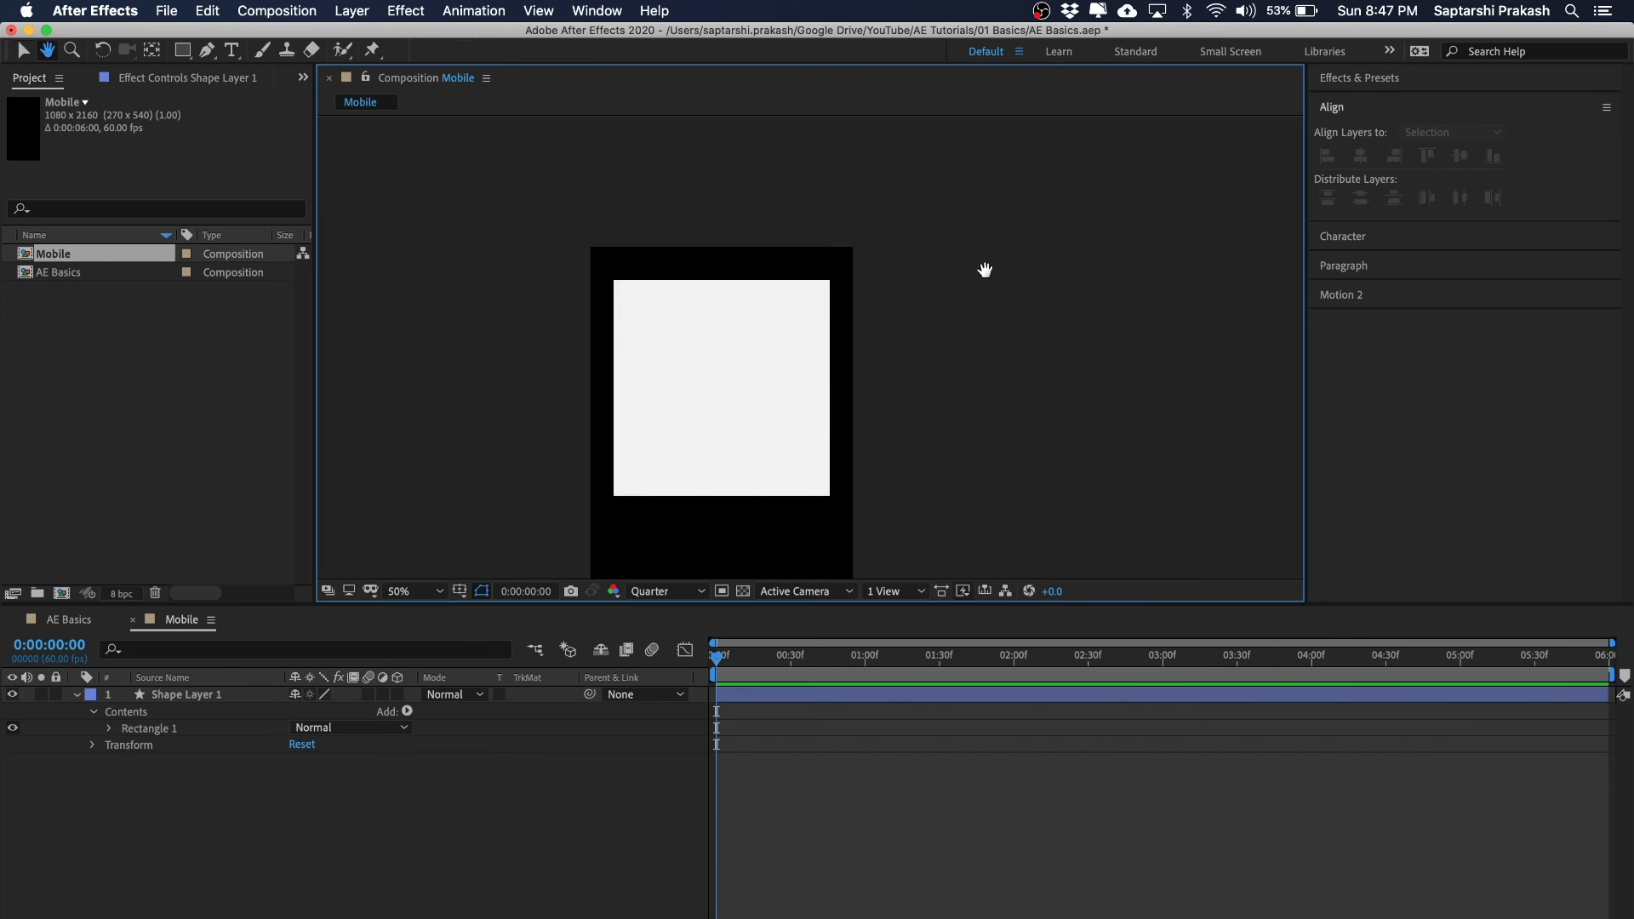
- Look up the Align panel among the available panels and leave its options expanded
scroll(992, 260, "down", 2)
left_click(1354, 113)
left_click(1001, 246)
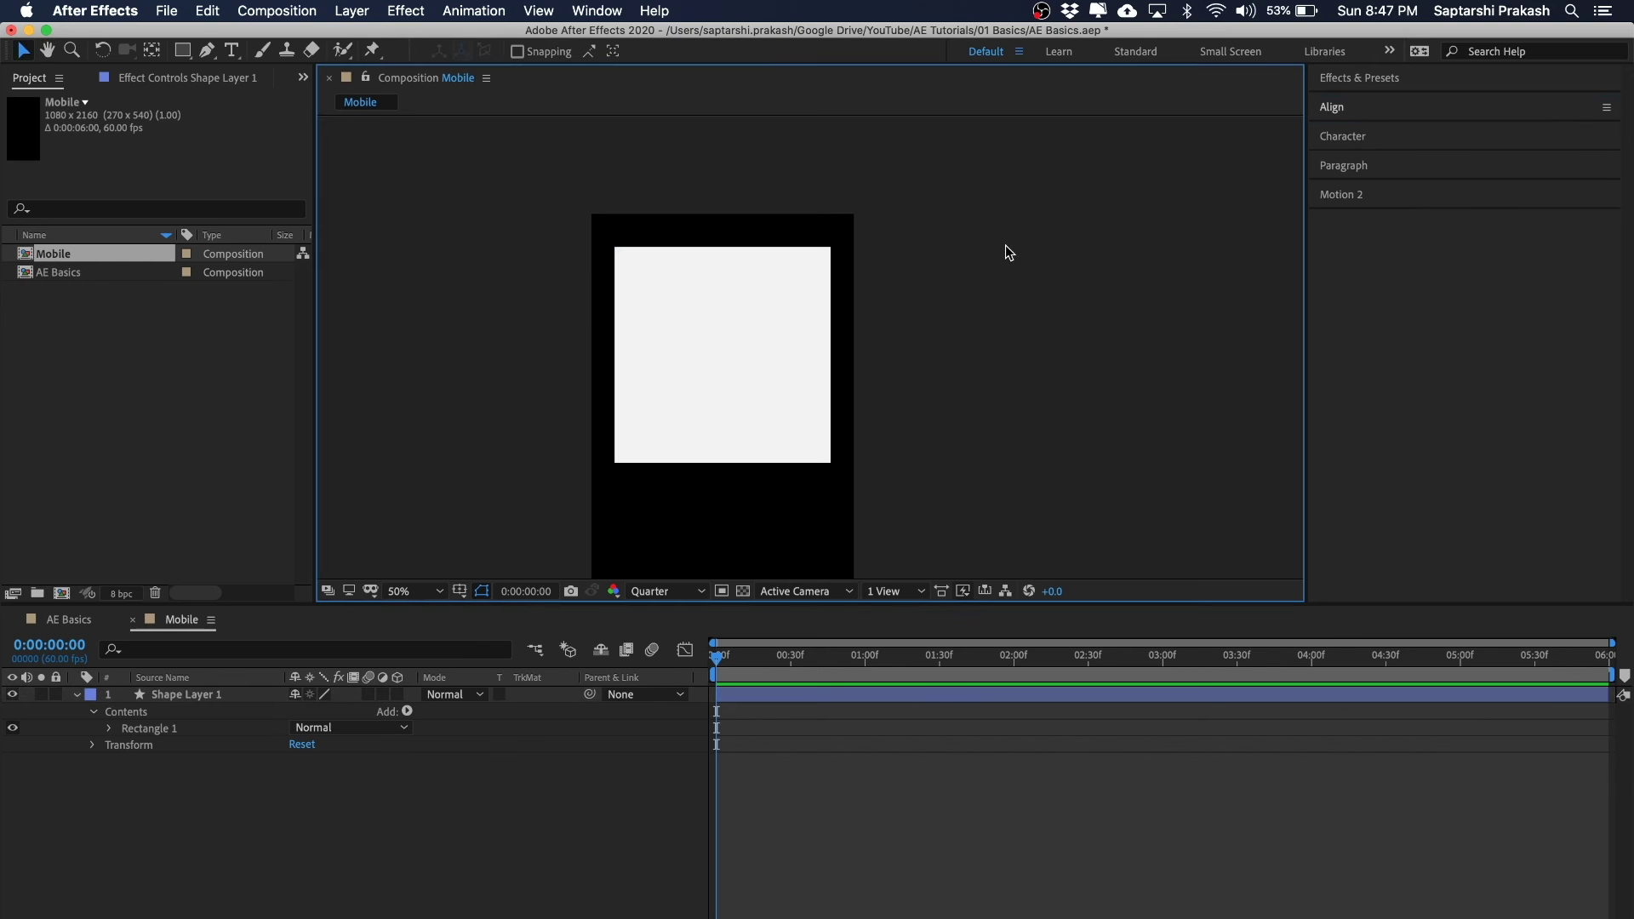
left_click(594, 12)
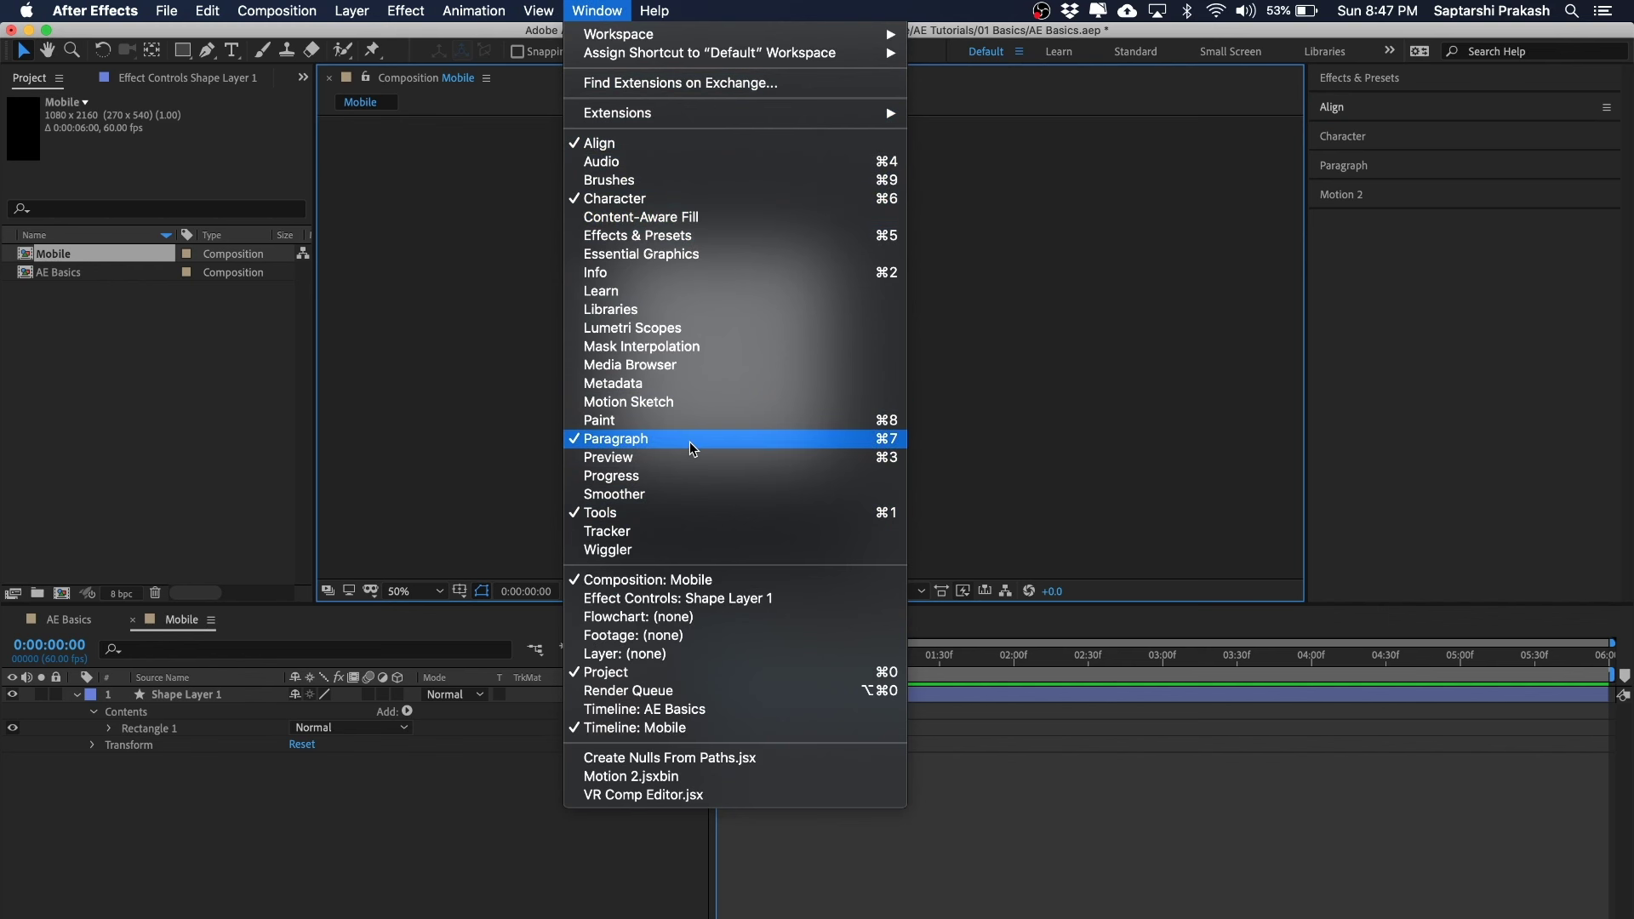
left_click(617, 7)
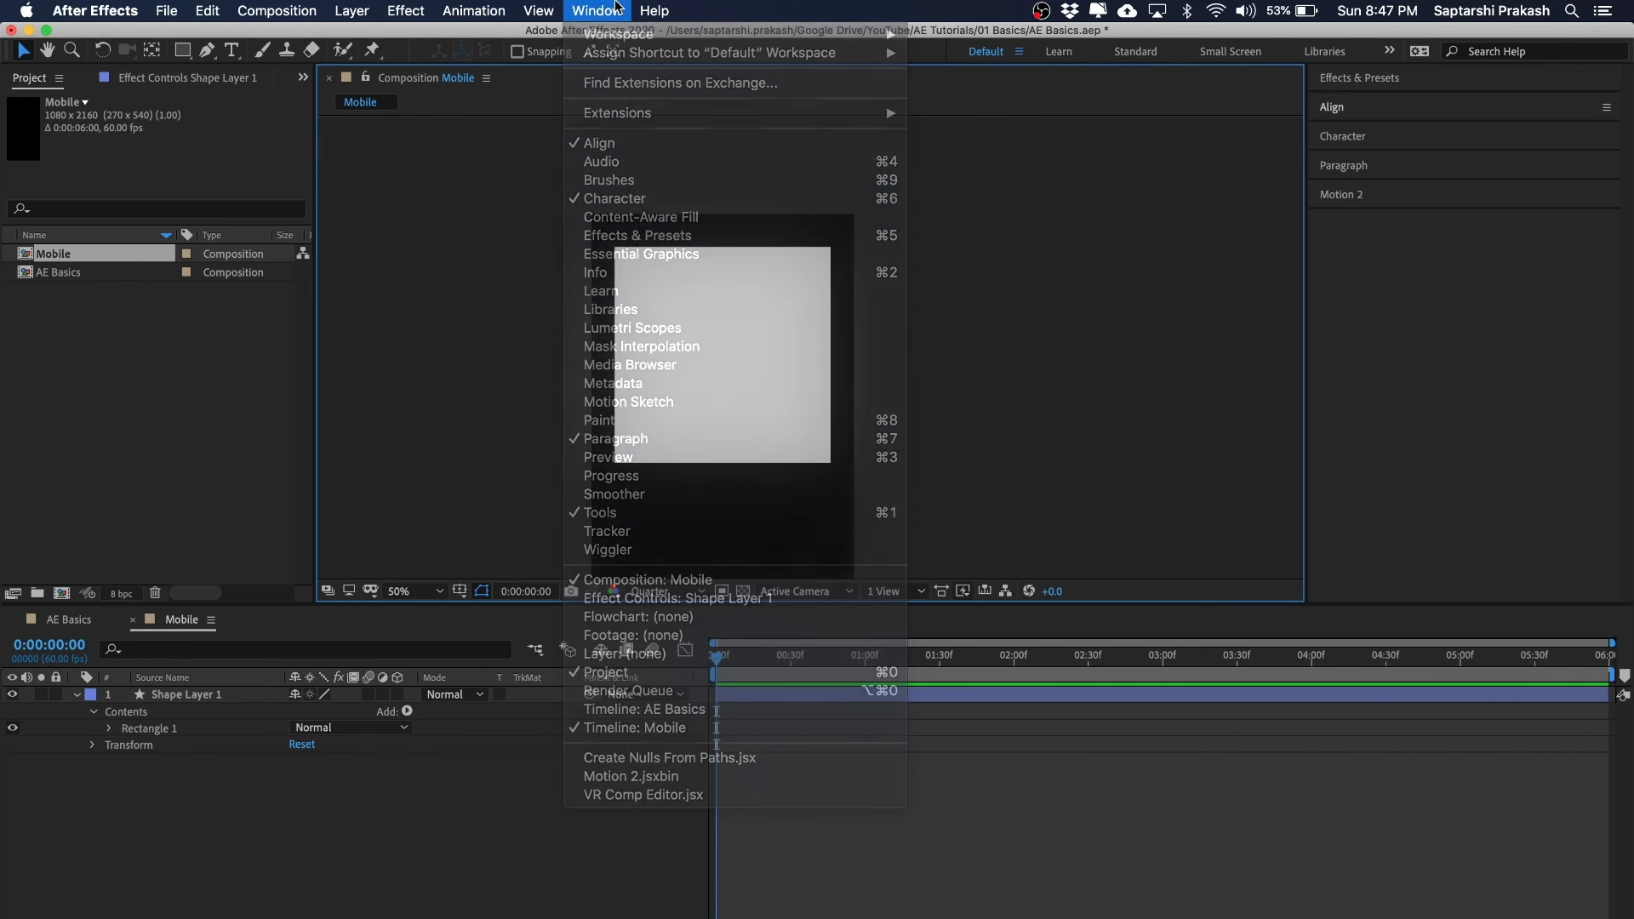
left_click(1350, 112)
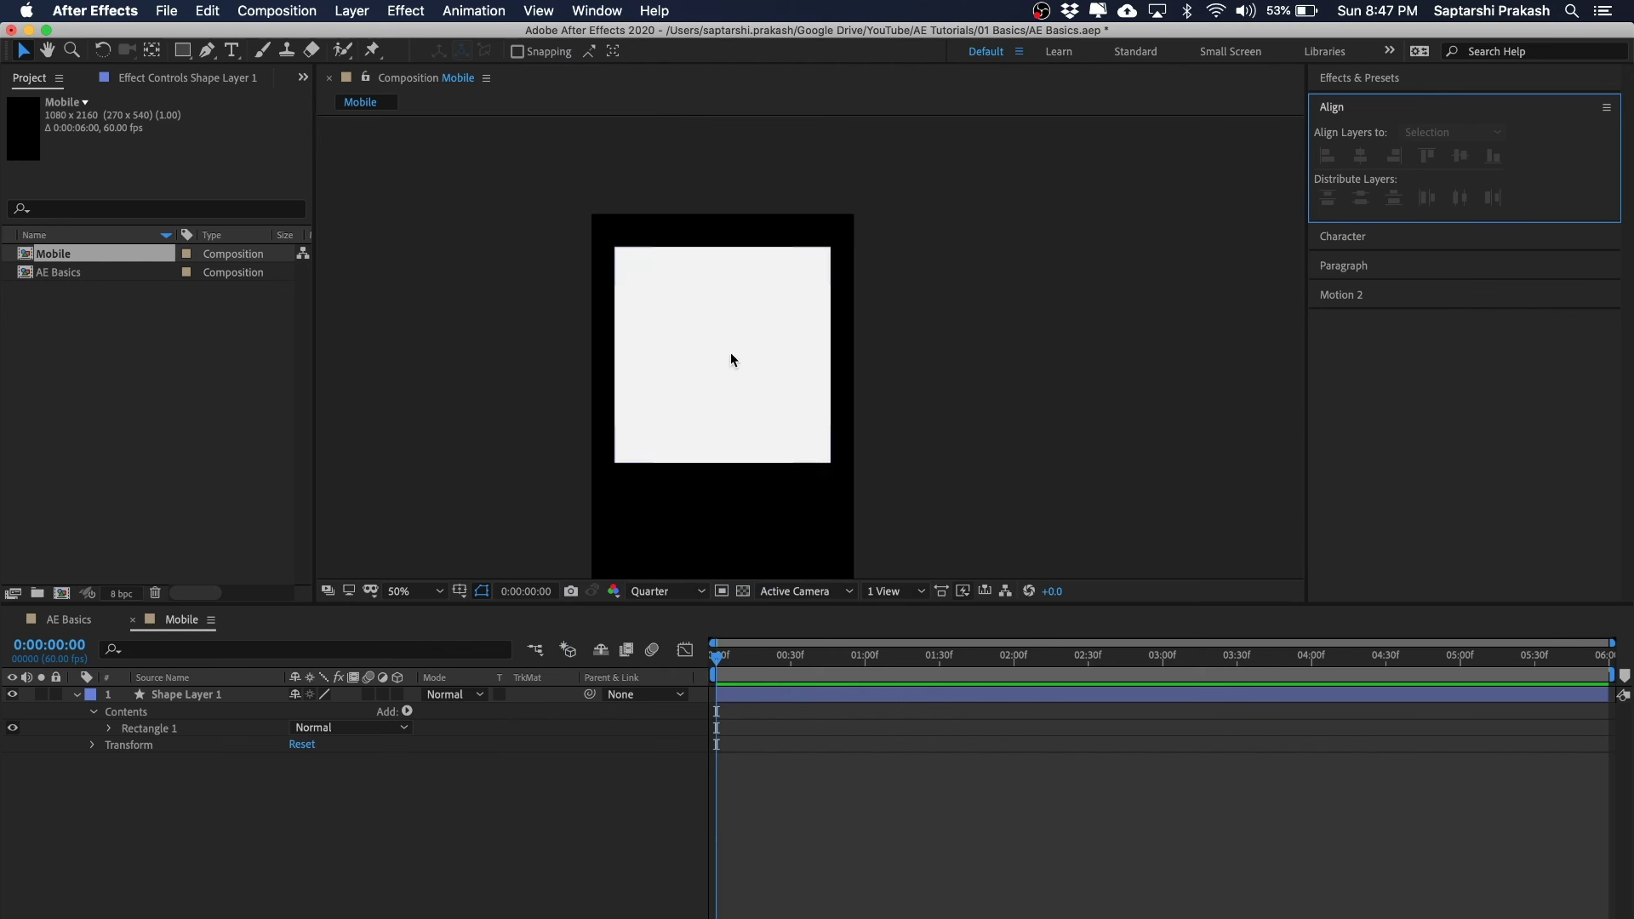
- Rename the white square's shape layer to Card
scroll(1060, 302, "down", 2)
left_click(743, 299)
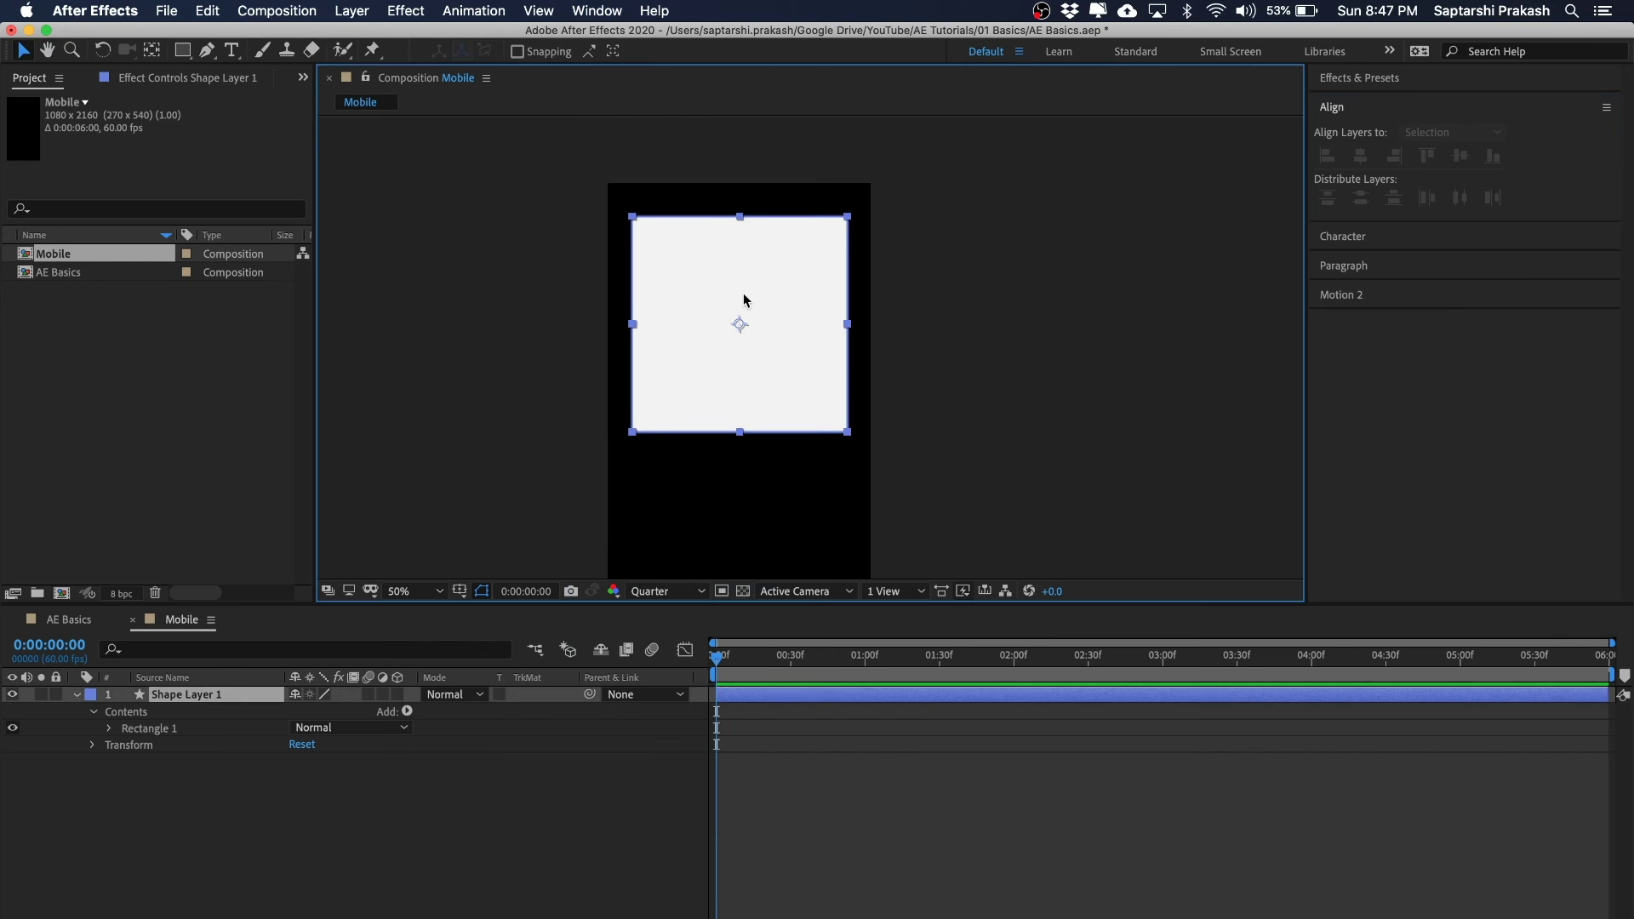
left_click(189, 696)
key("Return")
type("Ca")
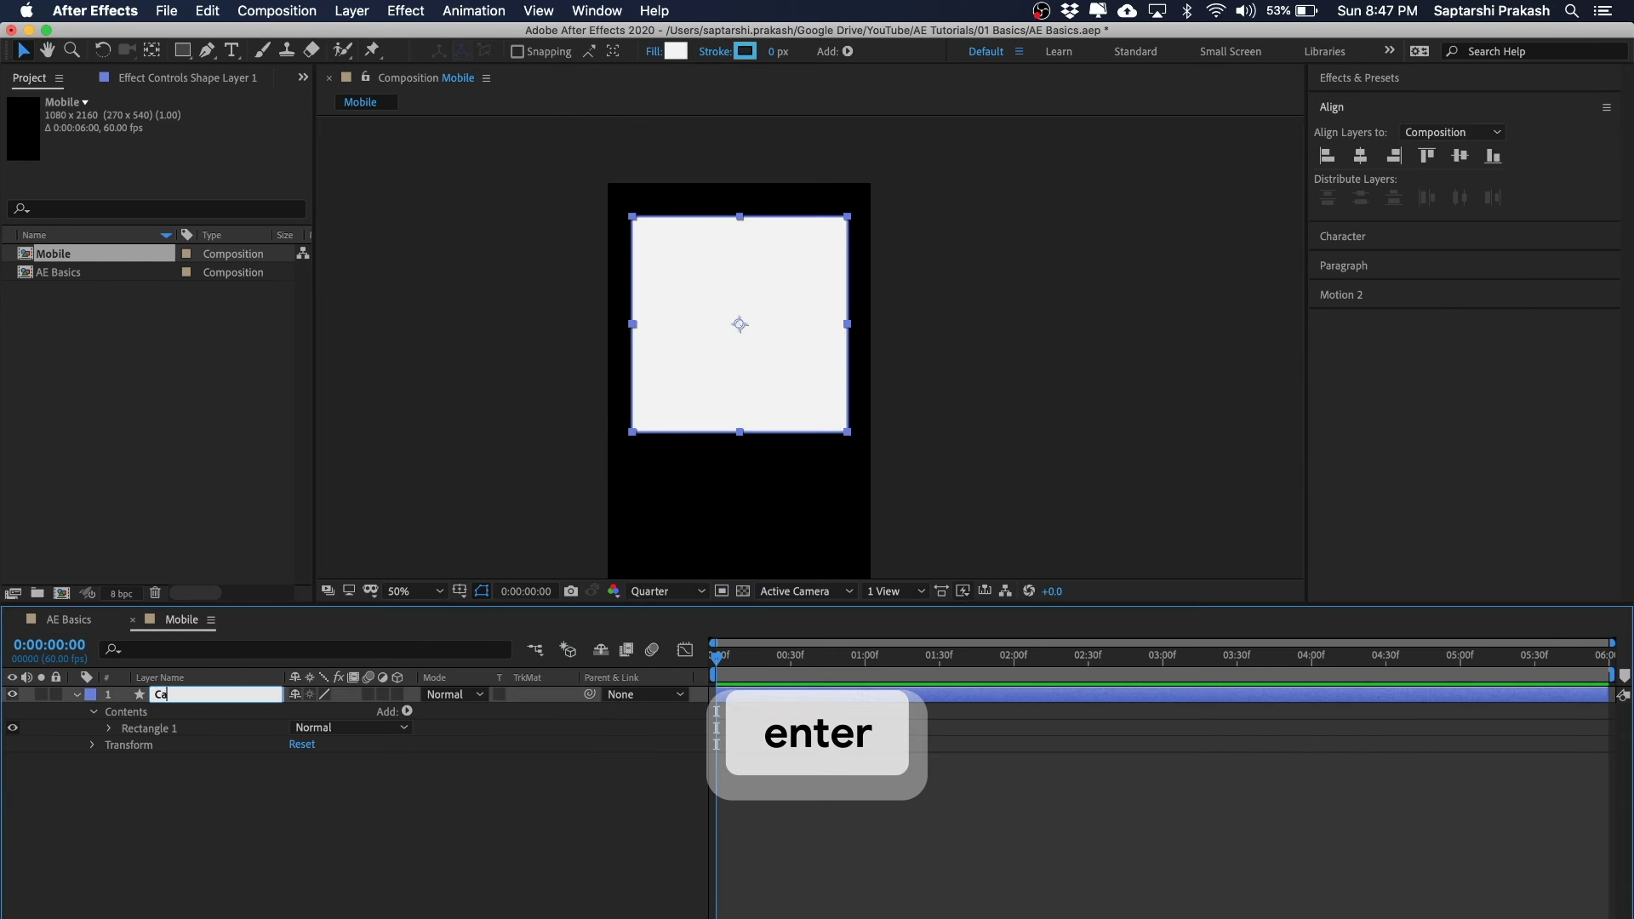
type("rd")
key("Return")
left_click(483, 906)
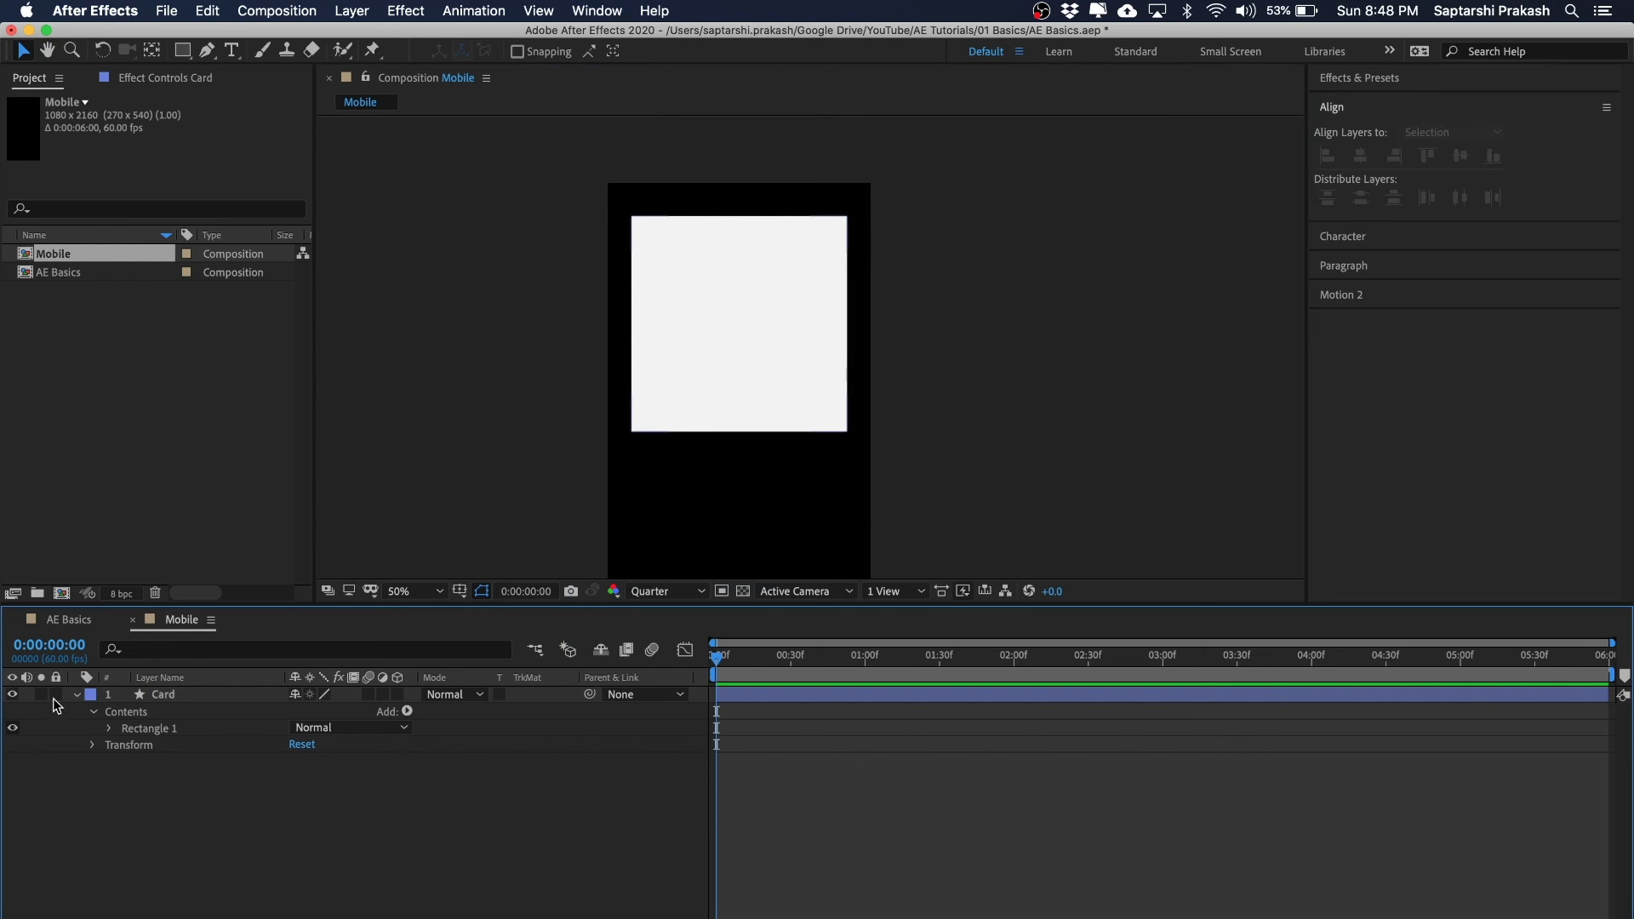
- Collapse all properties of the Card layer in the timeline
left_click(87, 698)
left_click(85, 700)
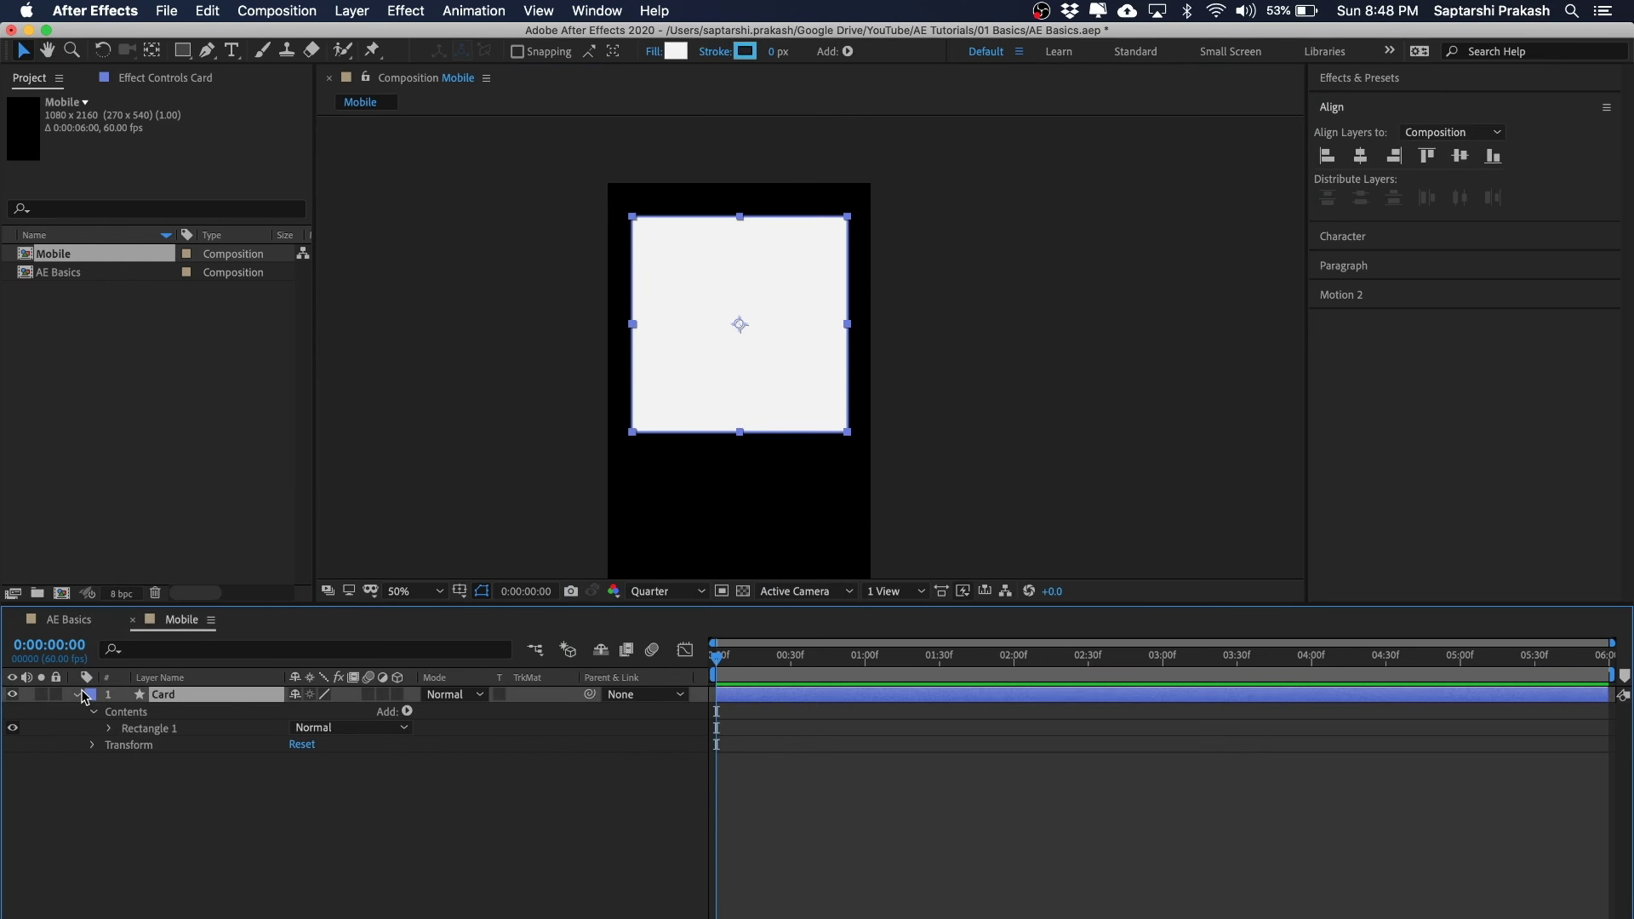
left_click(78, 695)
left_click(78, 695)
left_click(77, 695)
left_click(194, 801)
- Examine the Card layer's Transform properties and collapse the layer again
left_click(168, 696)
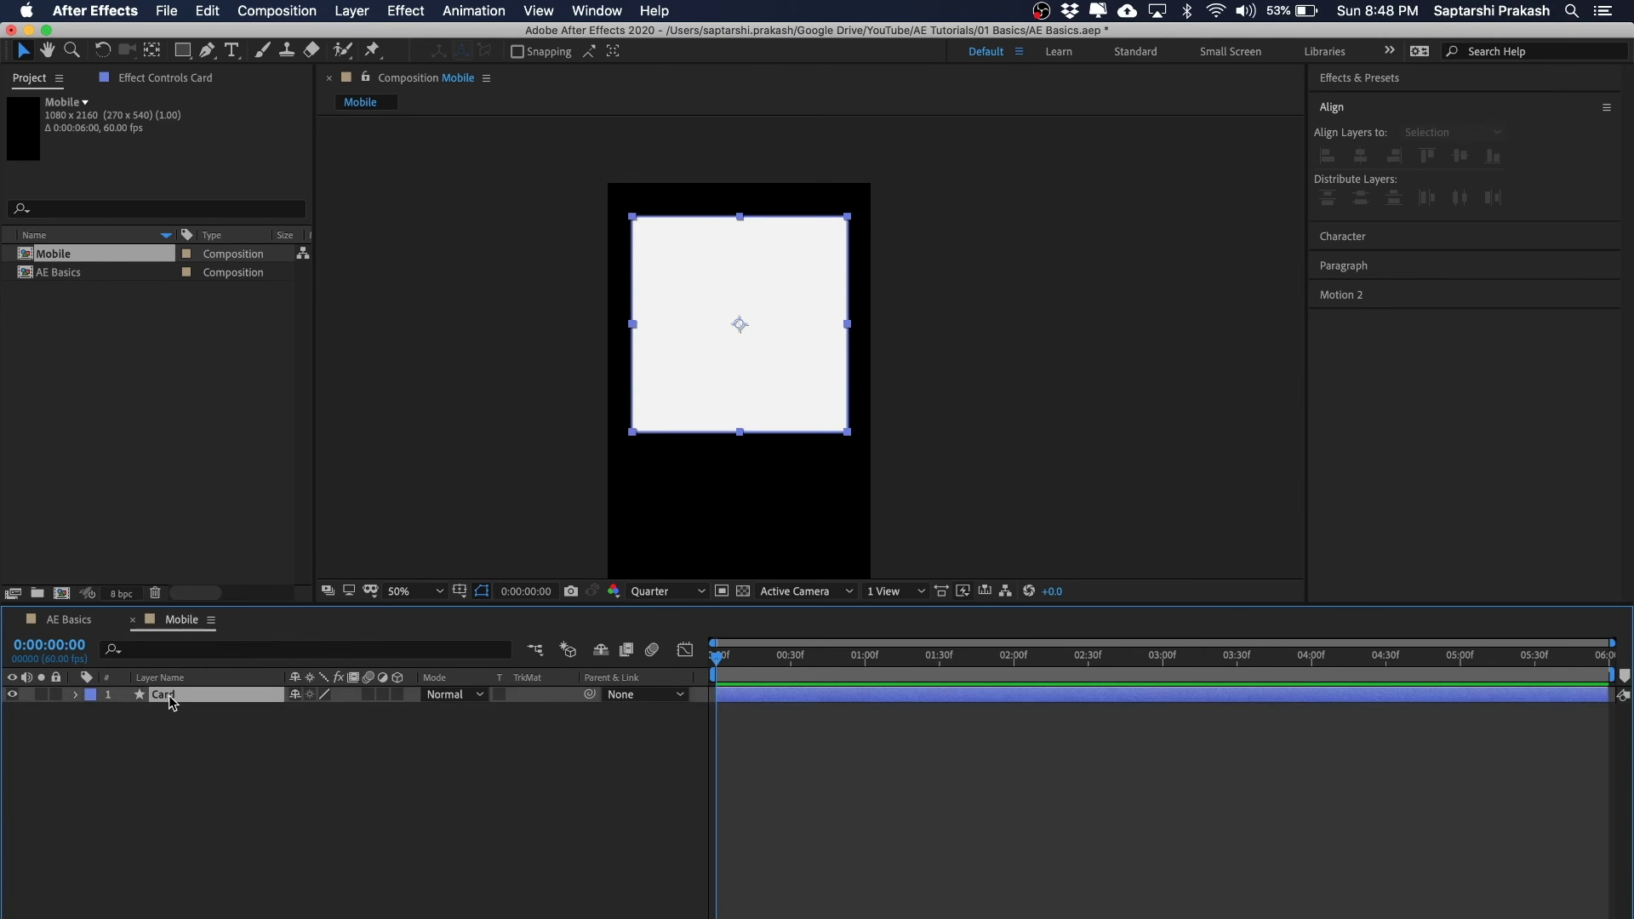
left_click(76, 695)
left_click(92, 714)
left_click(92, 728)
left_click(160, 868)
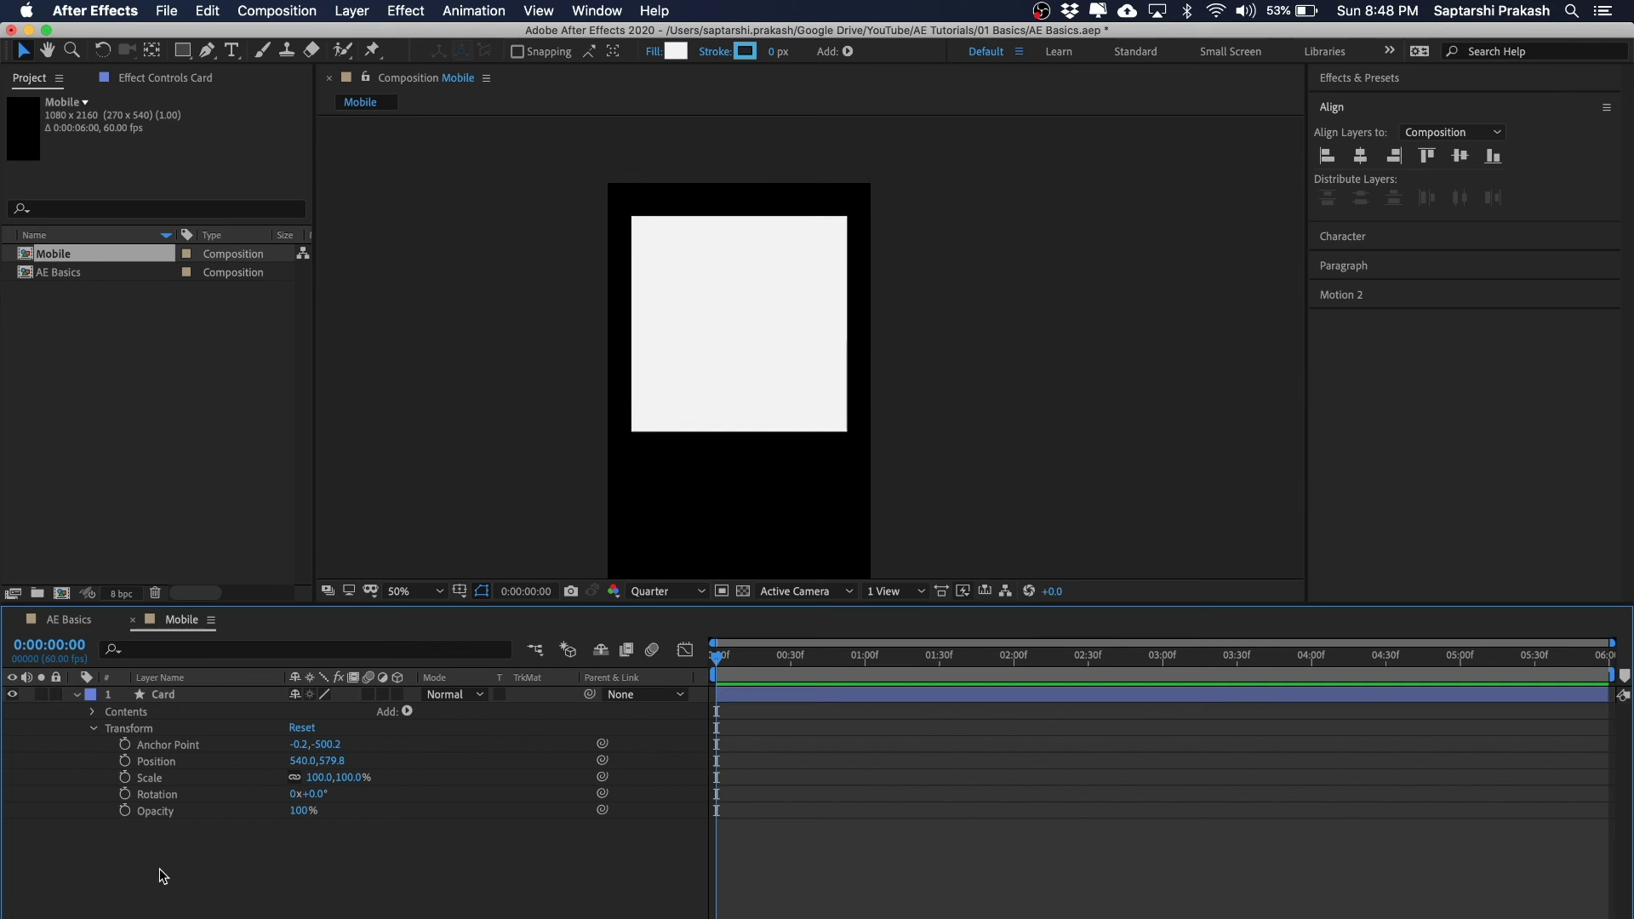
left_click(203, 693)
left_click(237, 889)
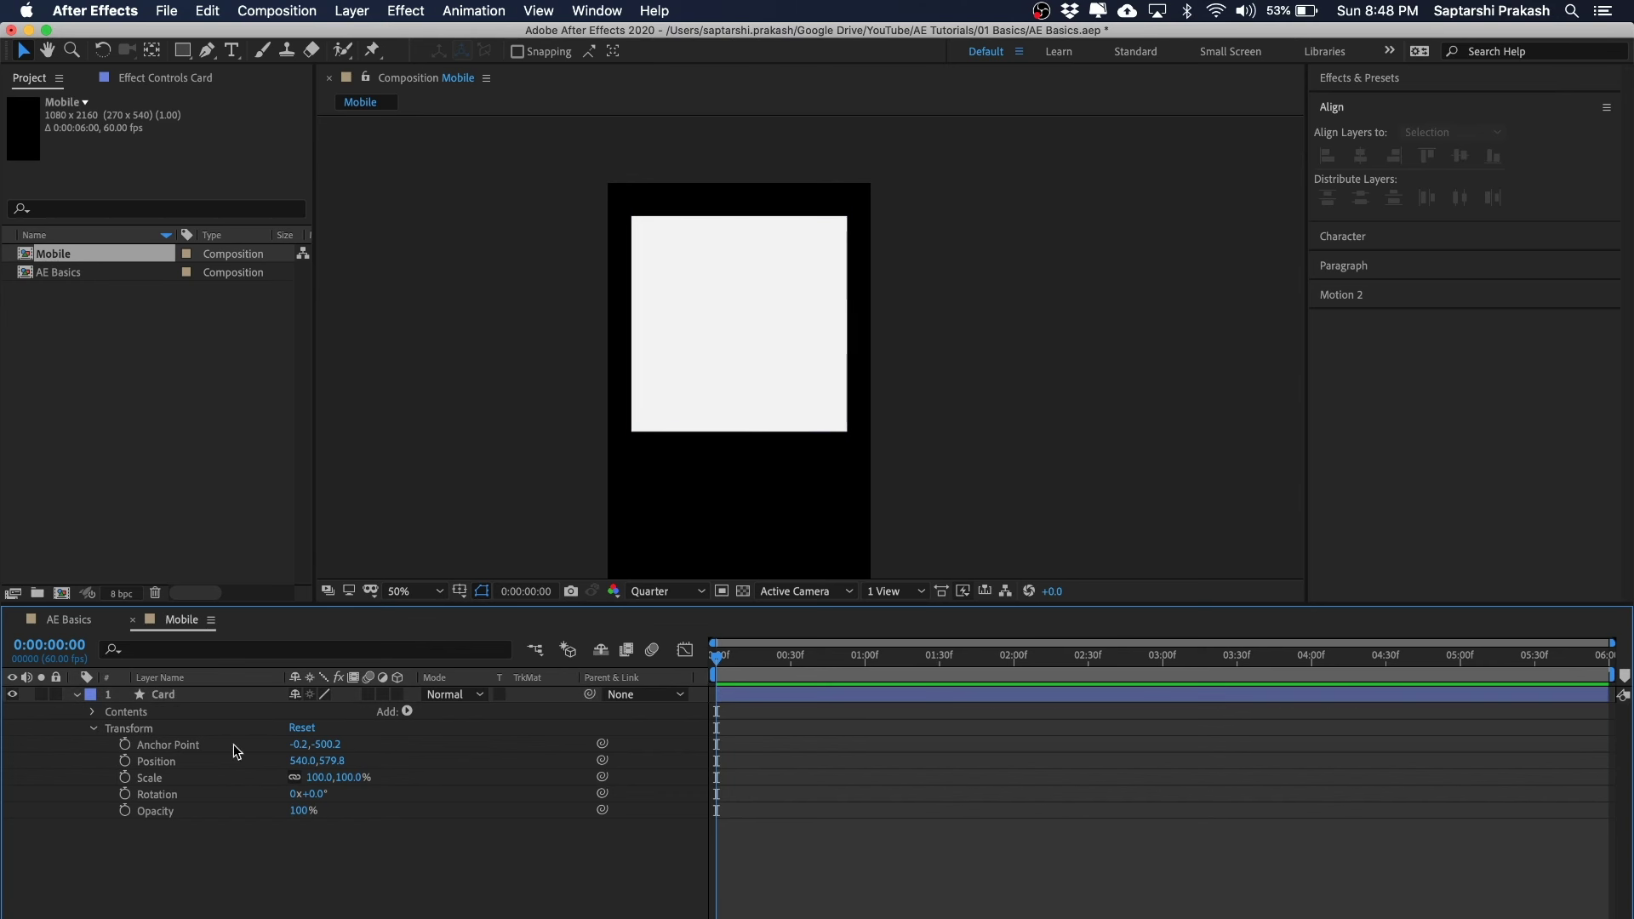
left_click(91, 728)
left_click(77, 695)
left_click(200, 695)
left_click(236, 799)
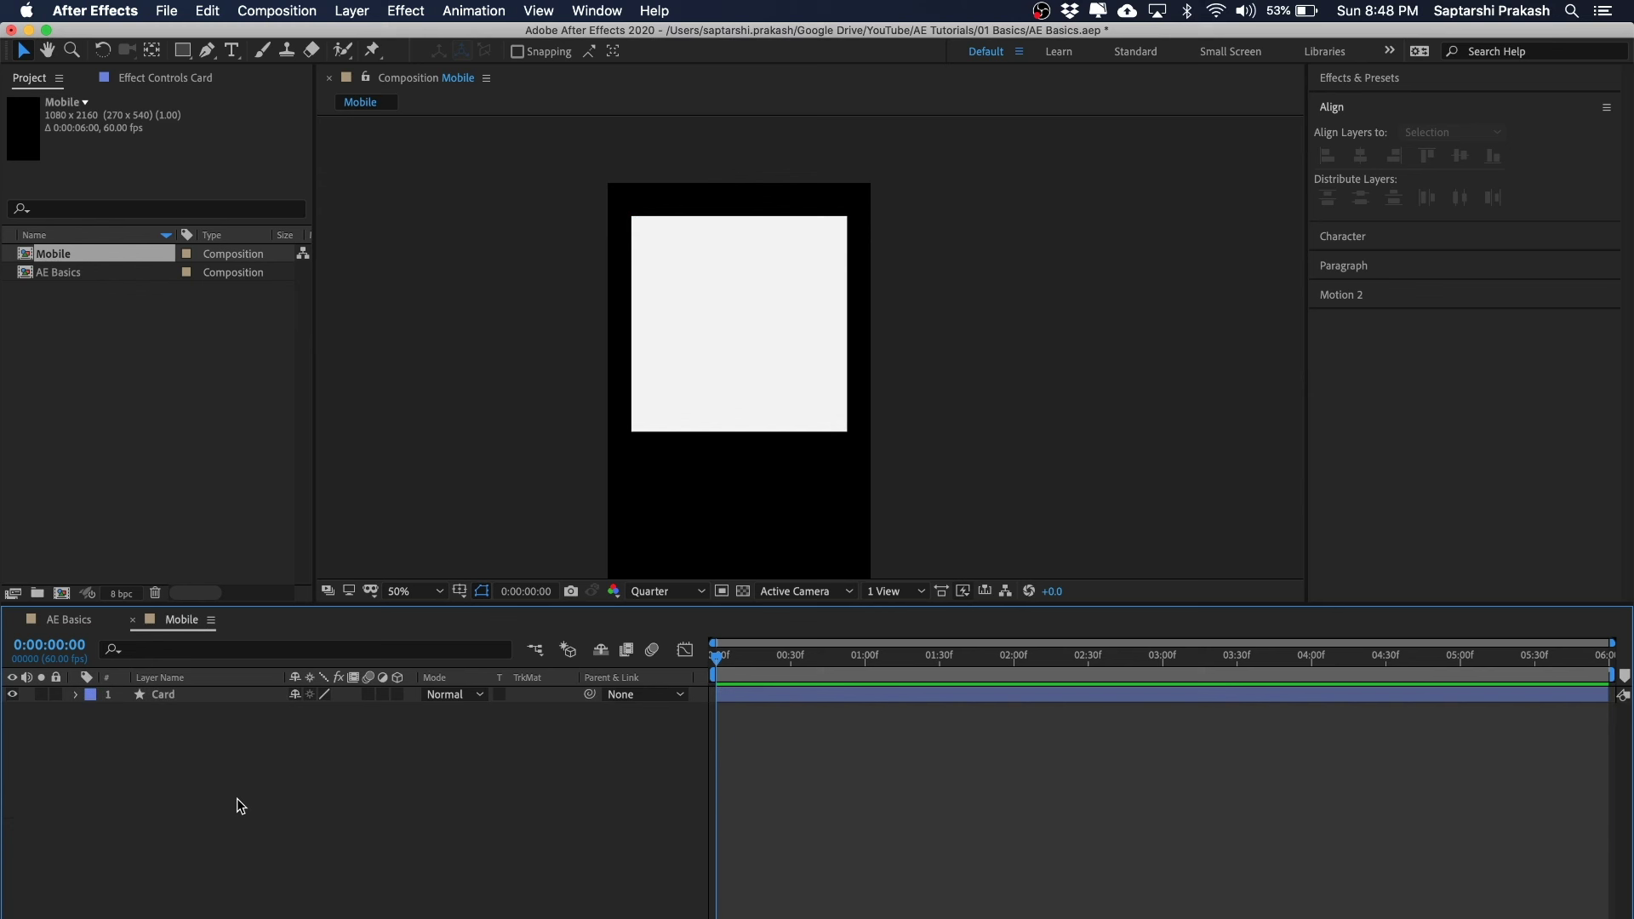
- Reveal only the Card layer's Scale property and keyframe it at 100% at 0:00 and 1:30
key("s")
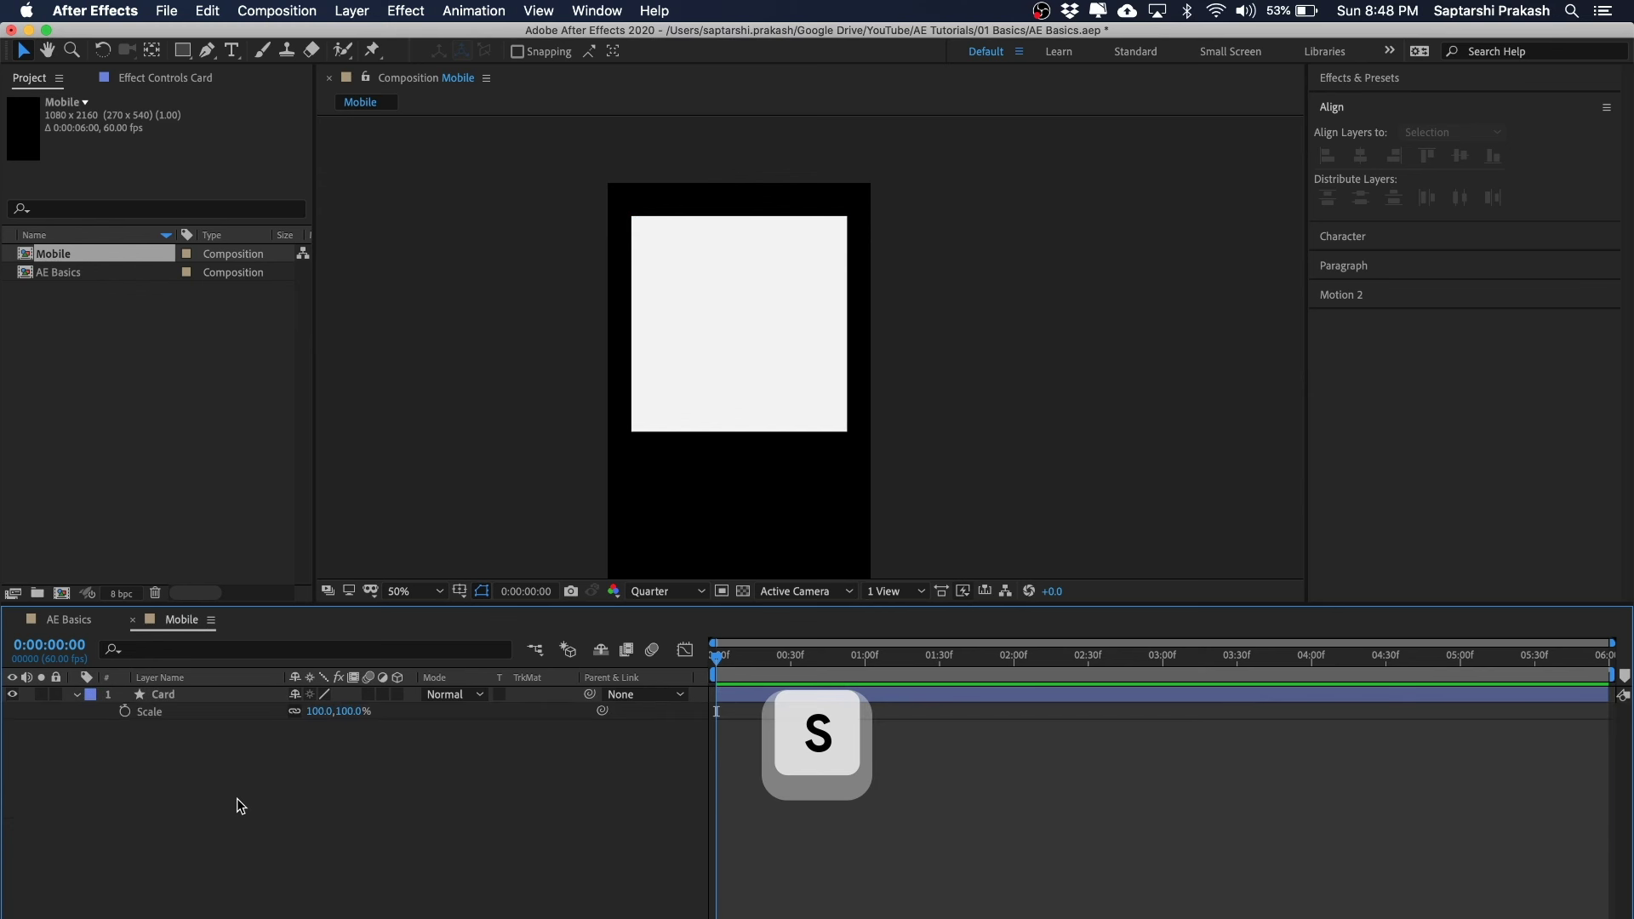
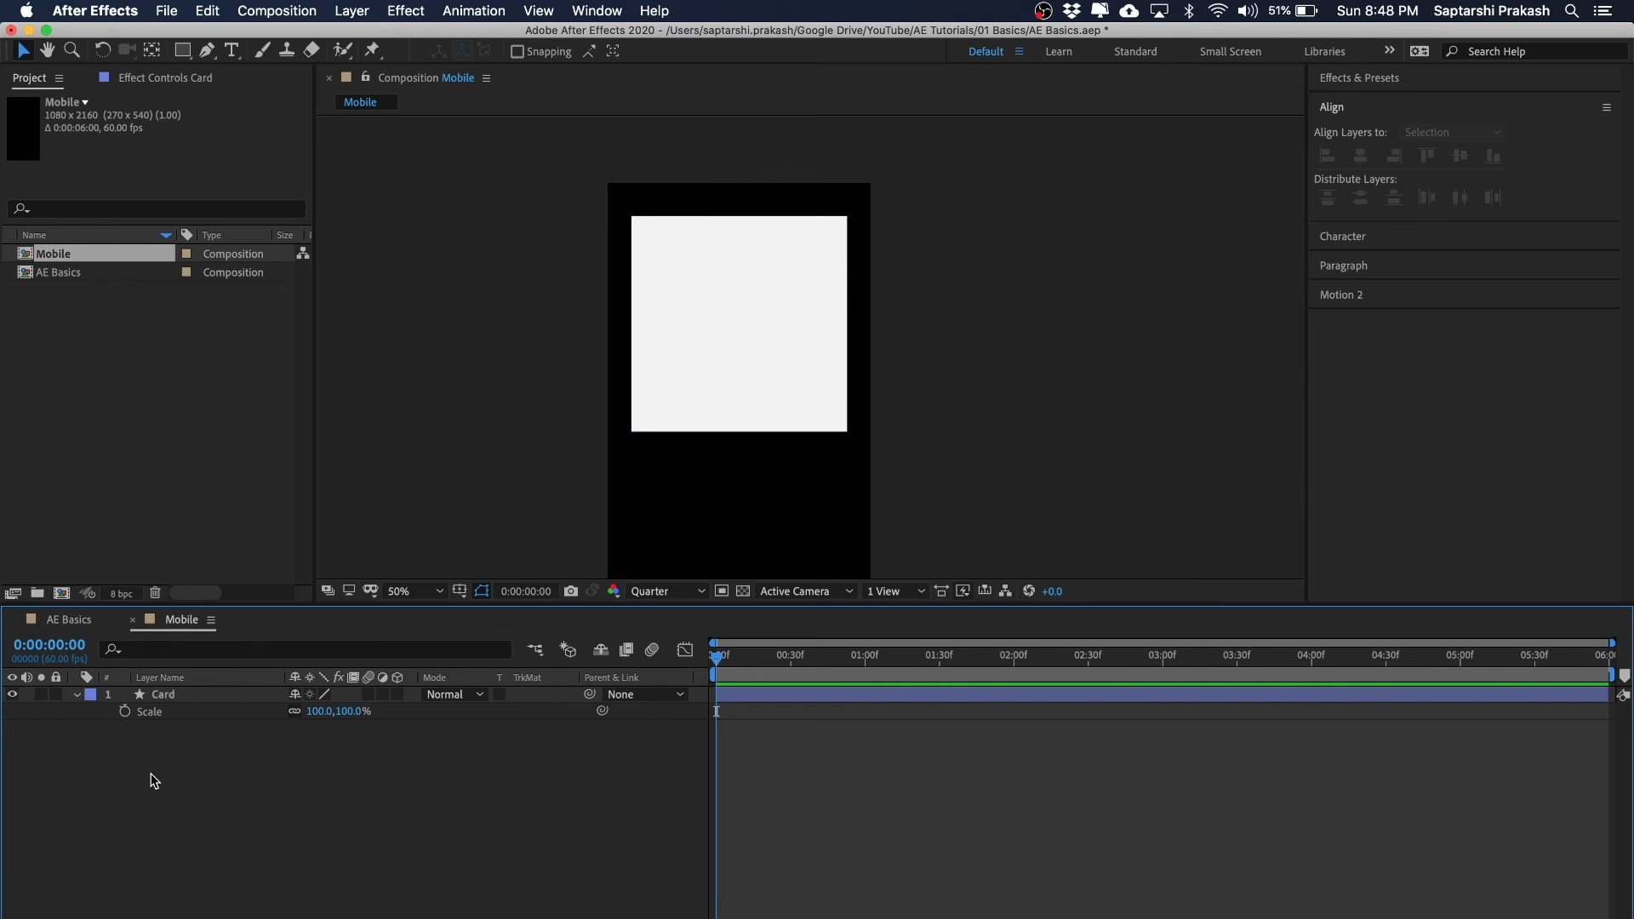
left_click(125, 713)
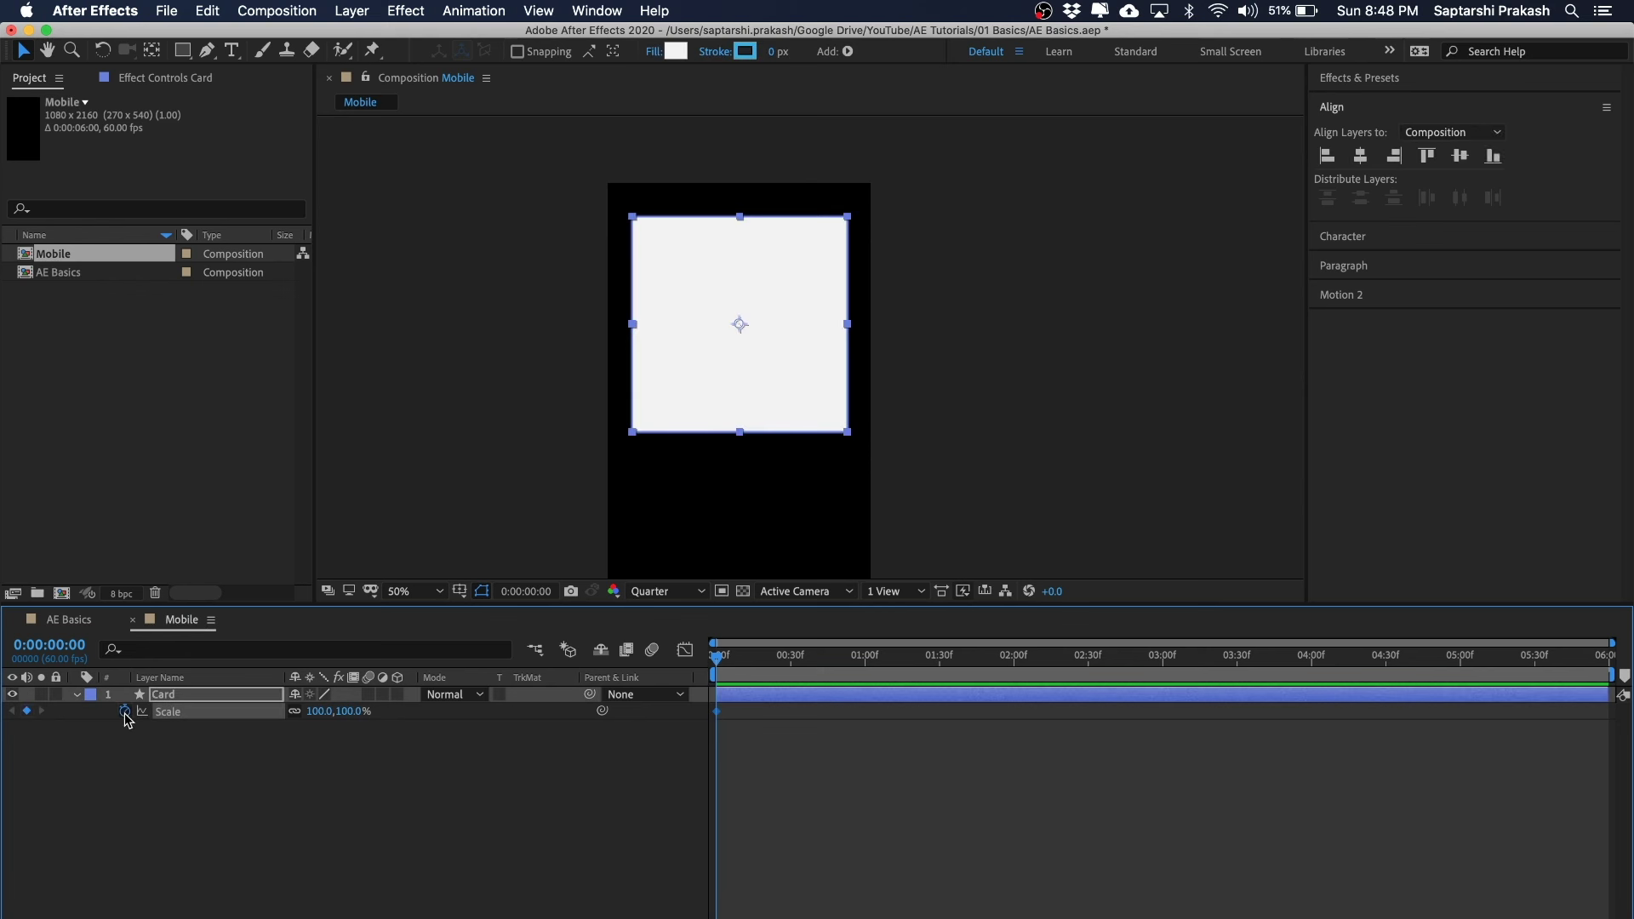
left_click_drag(752, 657, 941, 672)
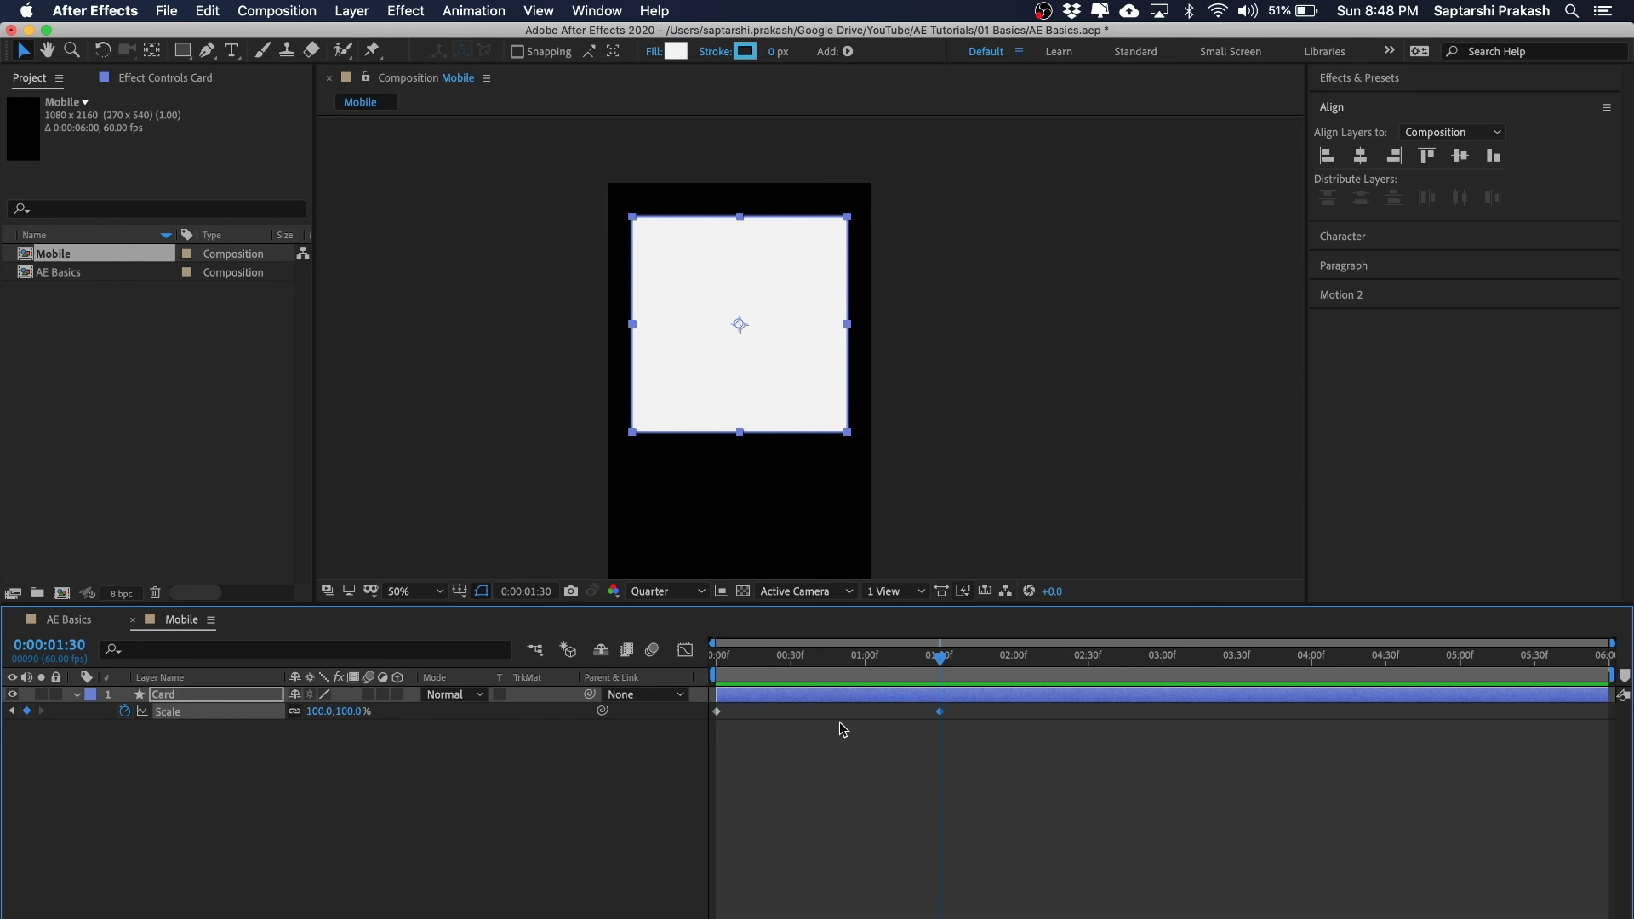
- Set the Card's Scale keyframe at 0:00 to 20% and scrub through the growing animation
left_click_drag(899, 661, 717, 660)
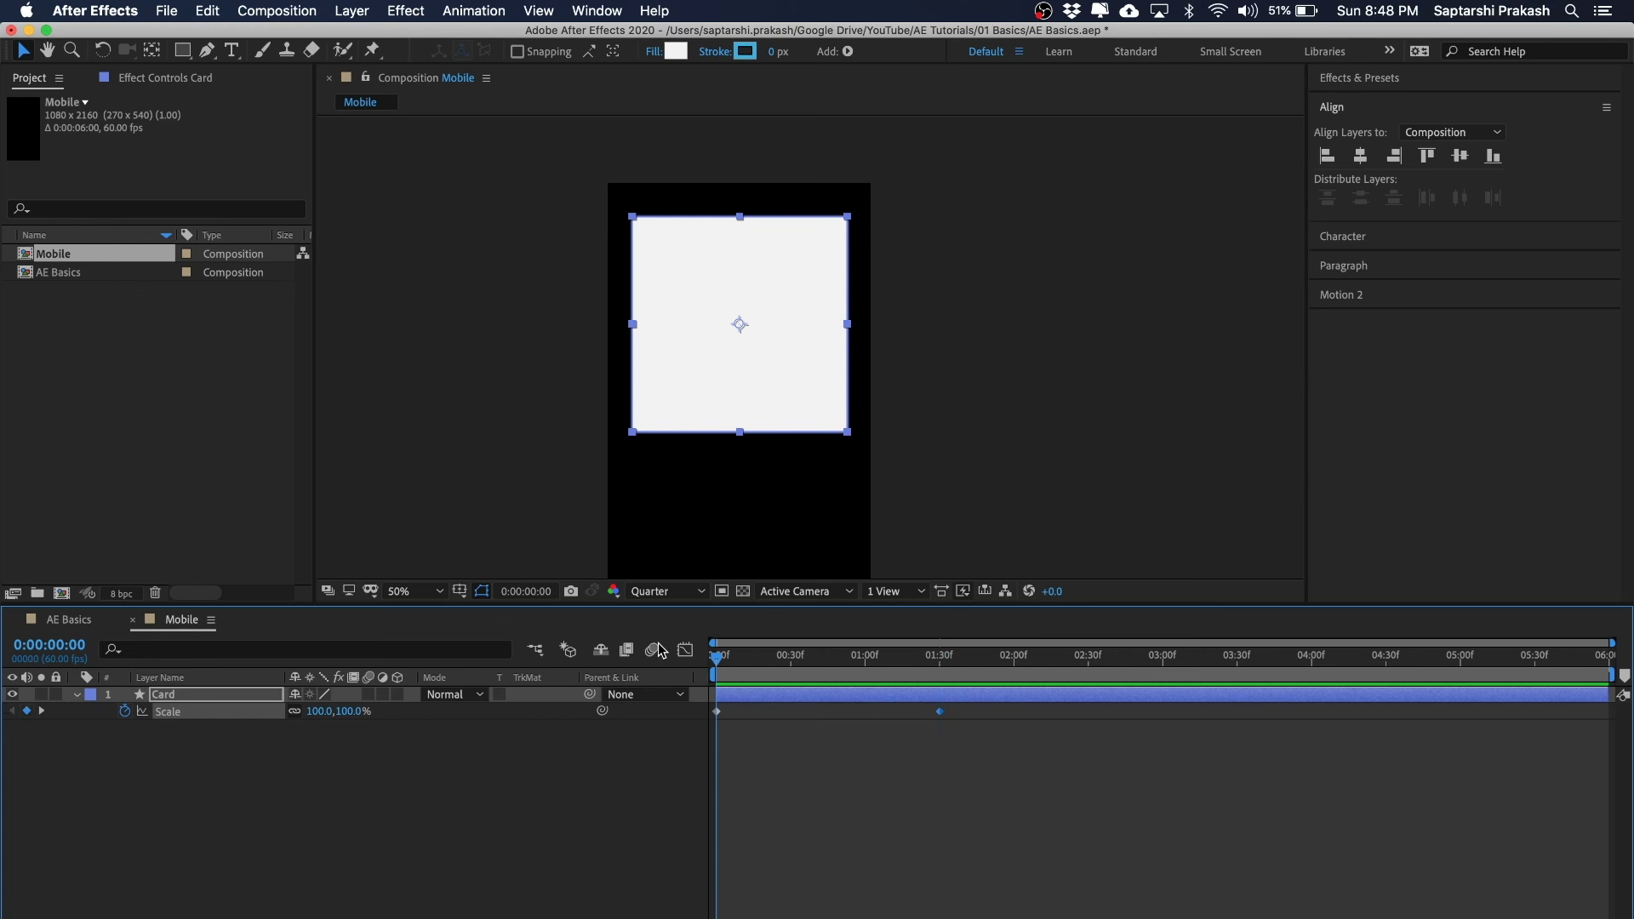
left_click(320, 711)
type("20")
key("Return")
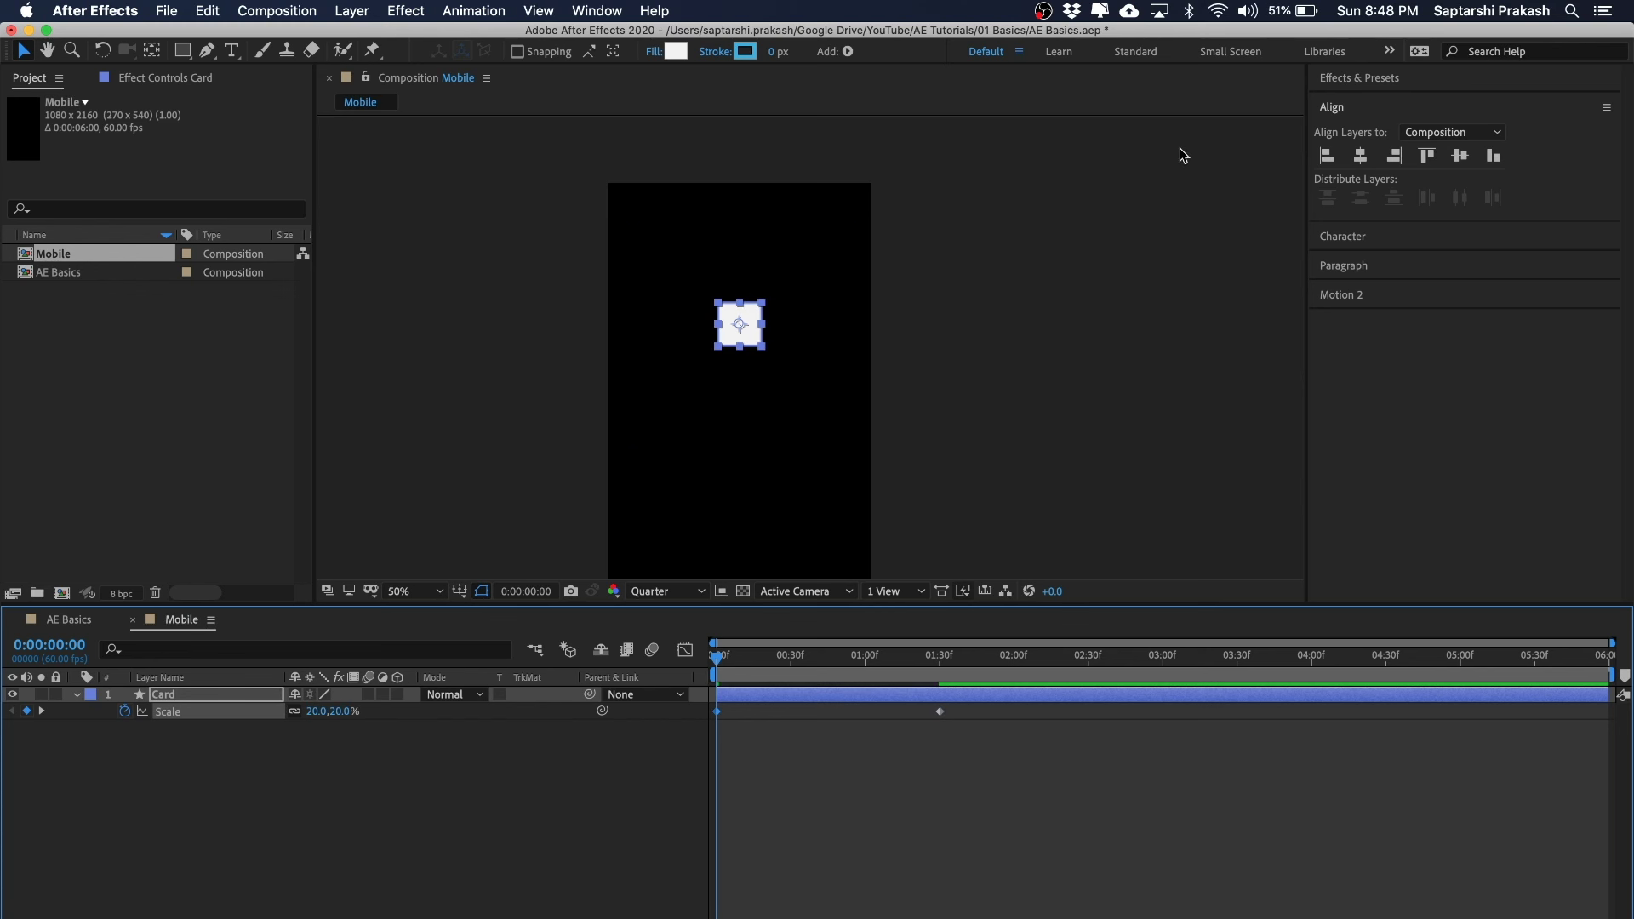
left_click(1012, 310)
scroll(1062, 334, "down", 1)
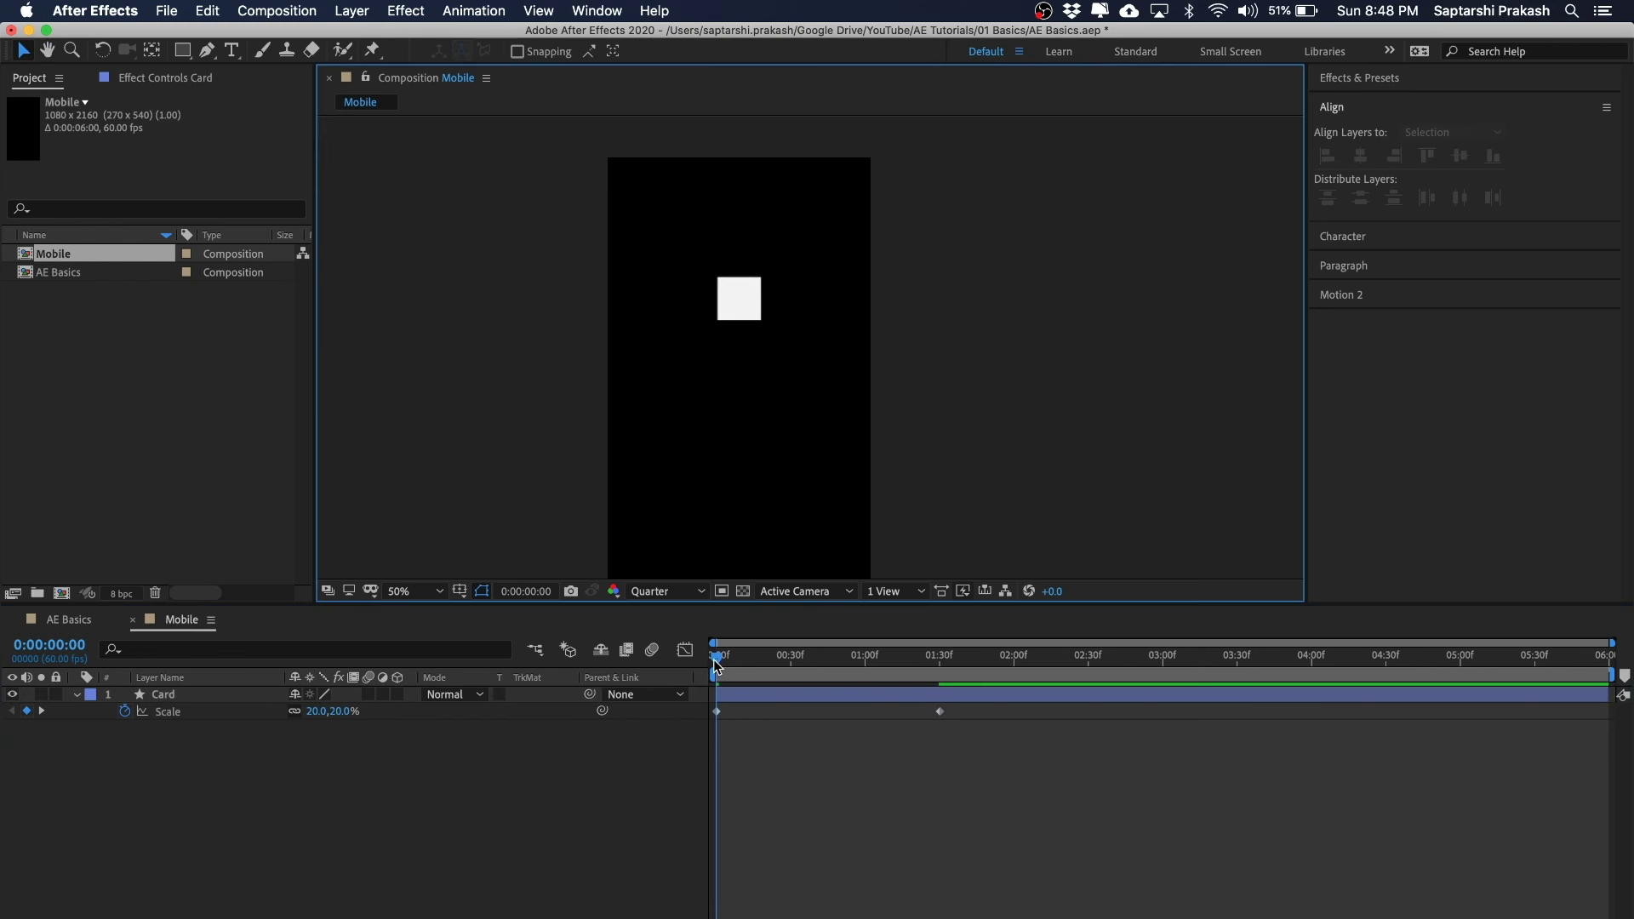
left_click_drag(730, 660, 676, 681)
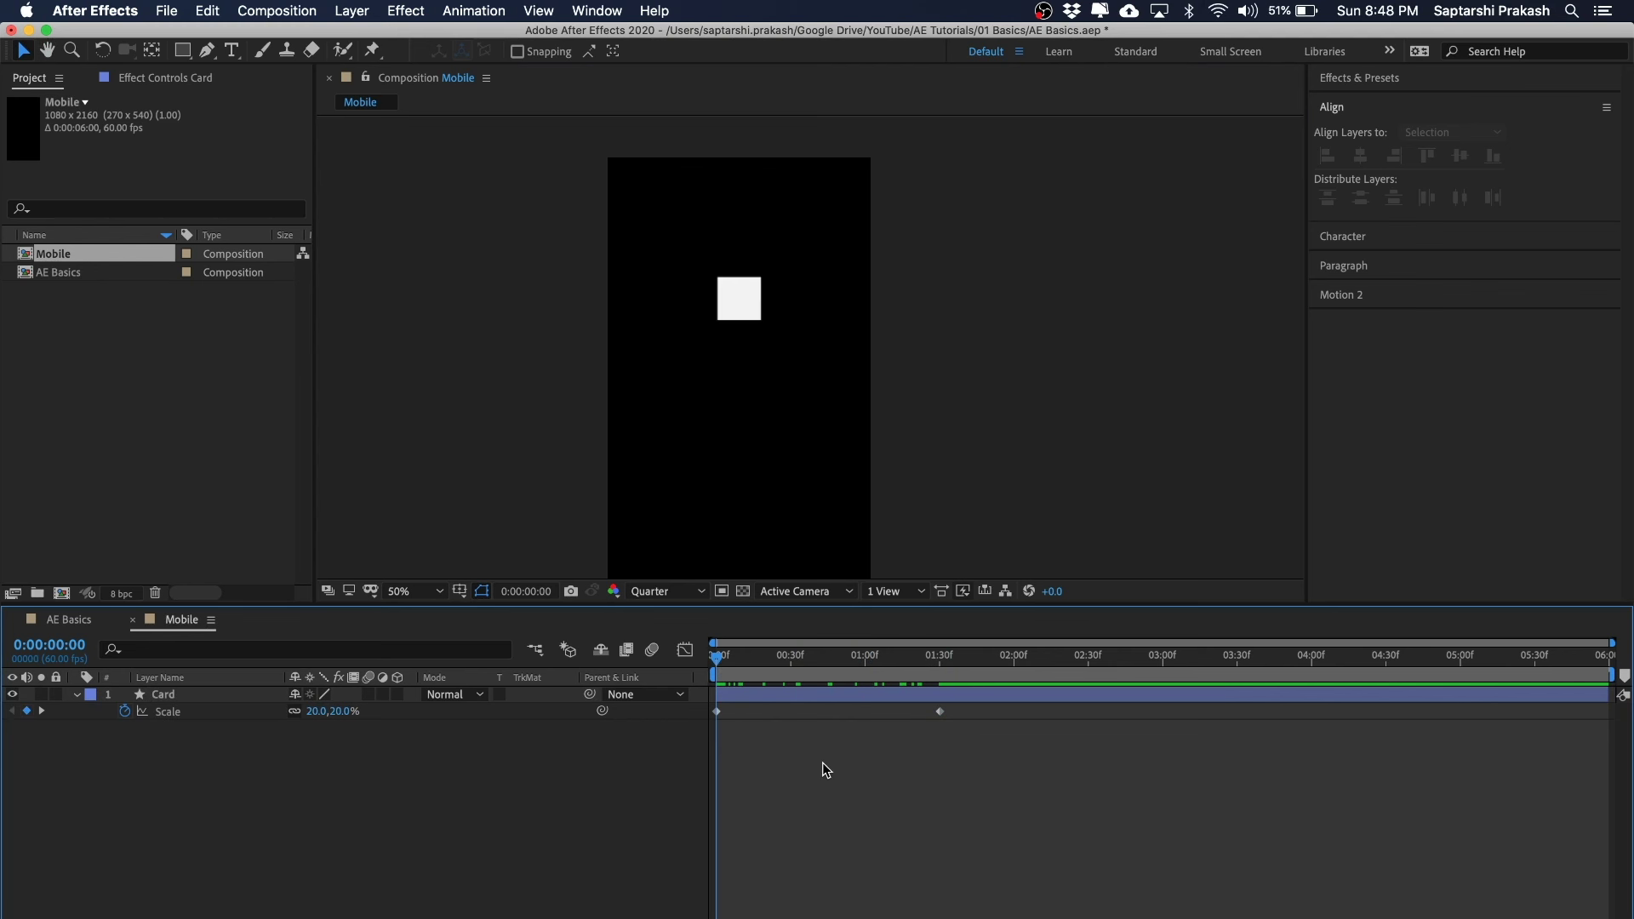
- Expand the Card layer's contents down to the Rectangle Path 1 properties of Rectangle 1
left_click(77, 695)
left_click(78, 695)
left_click(94, 728)
left_click(93, 715)
left_click(111, 729)
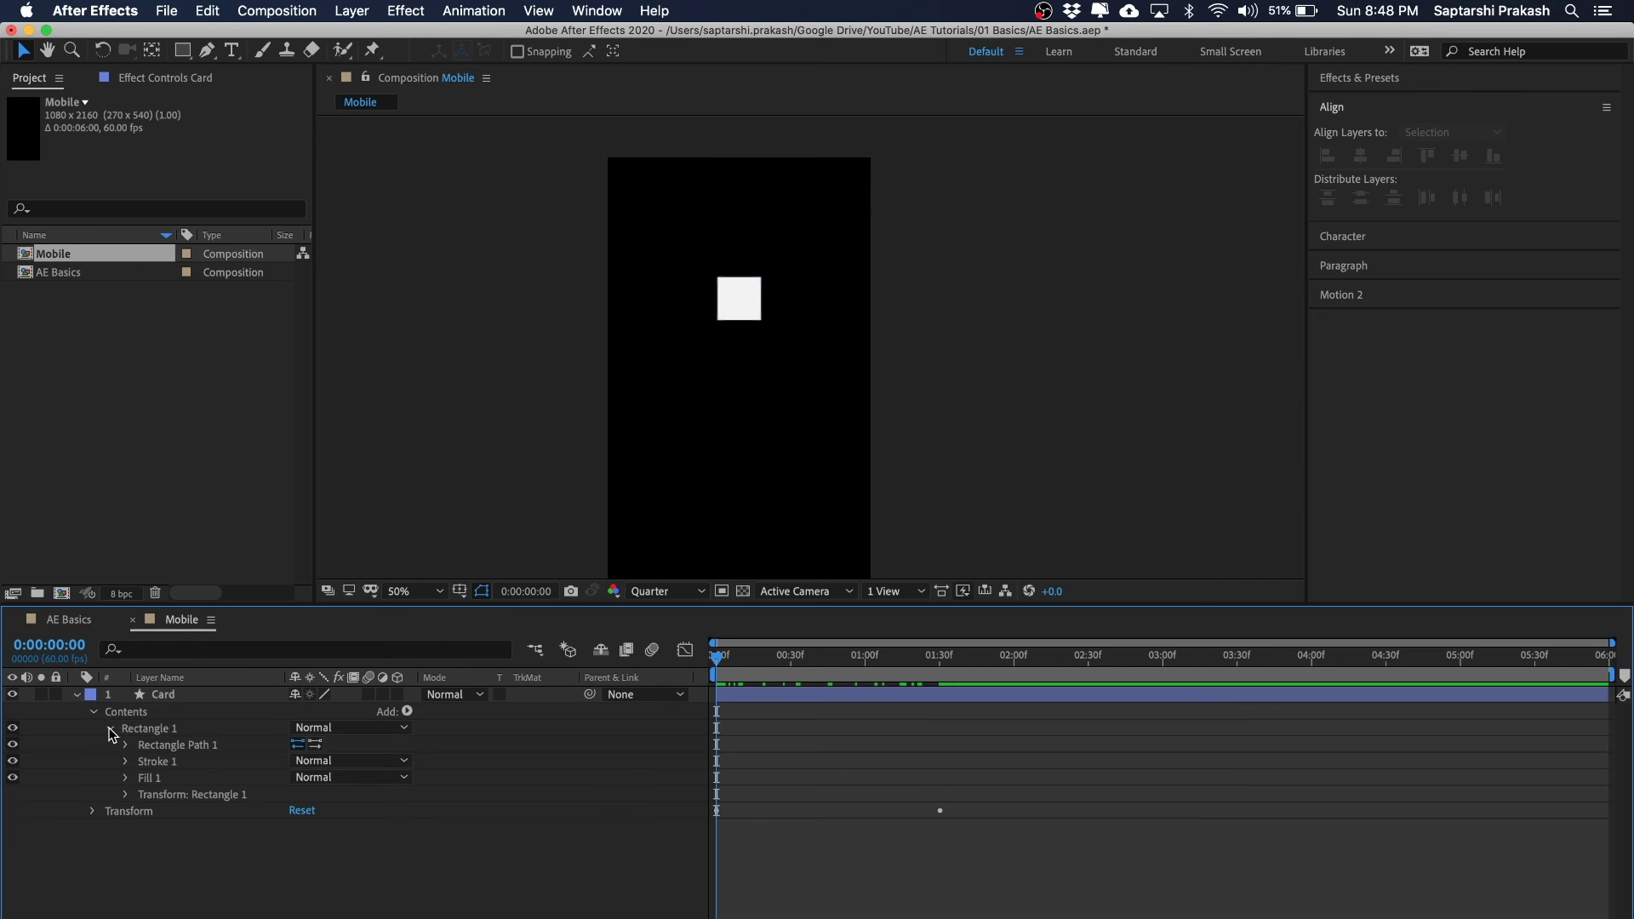
left_click(126, 746)
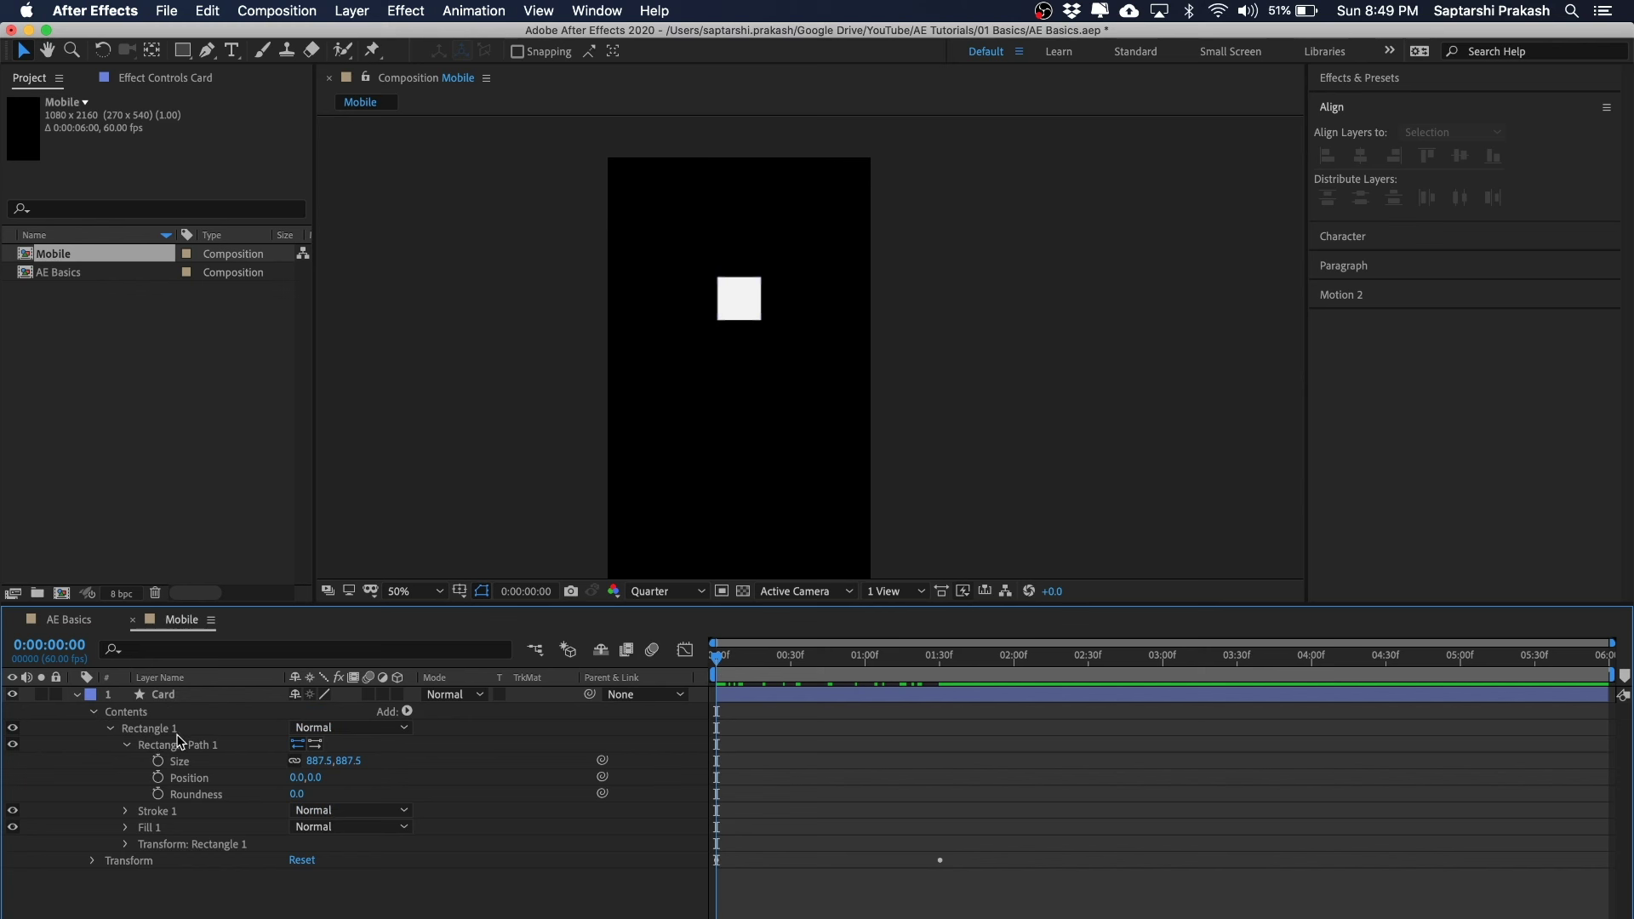
- Keyframe the rectangle's Roundness at 0:00 and set it to 24 at 1:30
left_click(158, 795)
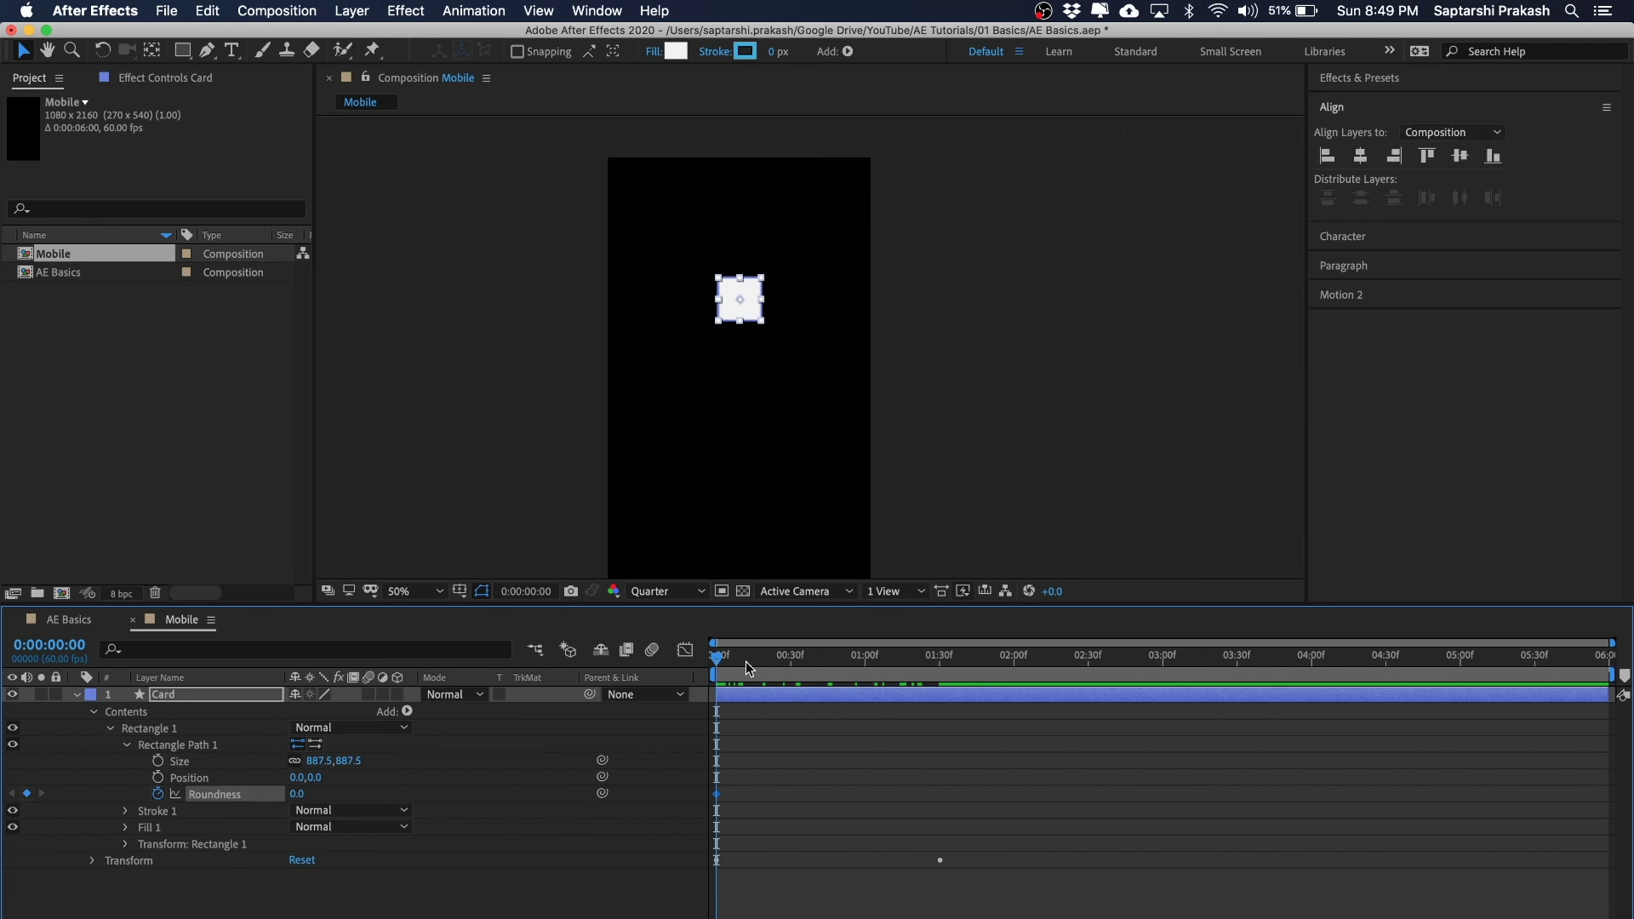
left_click_drag(716, 665, 940, 670)
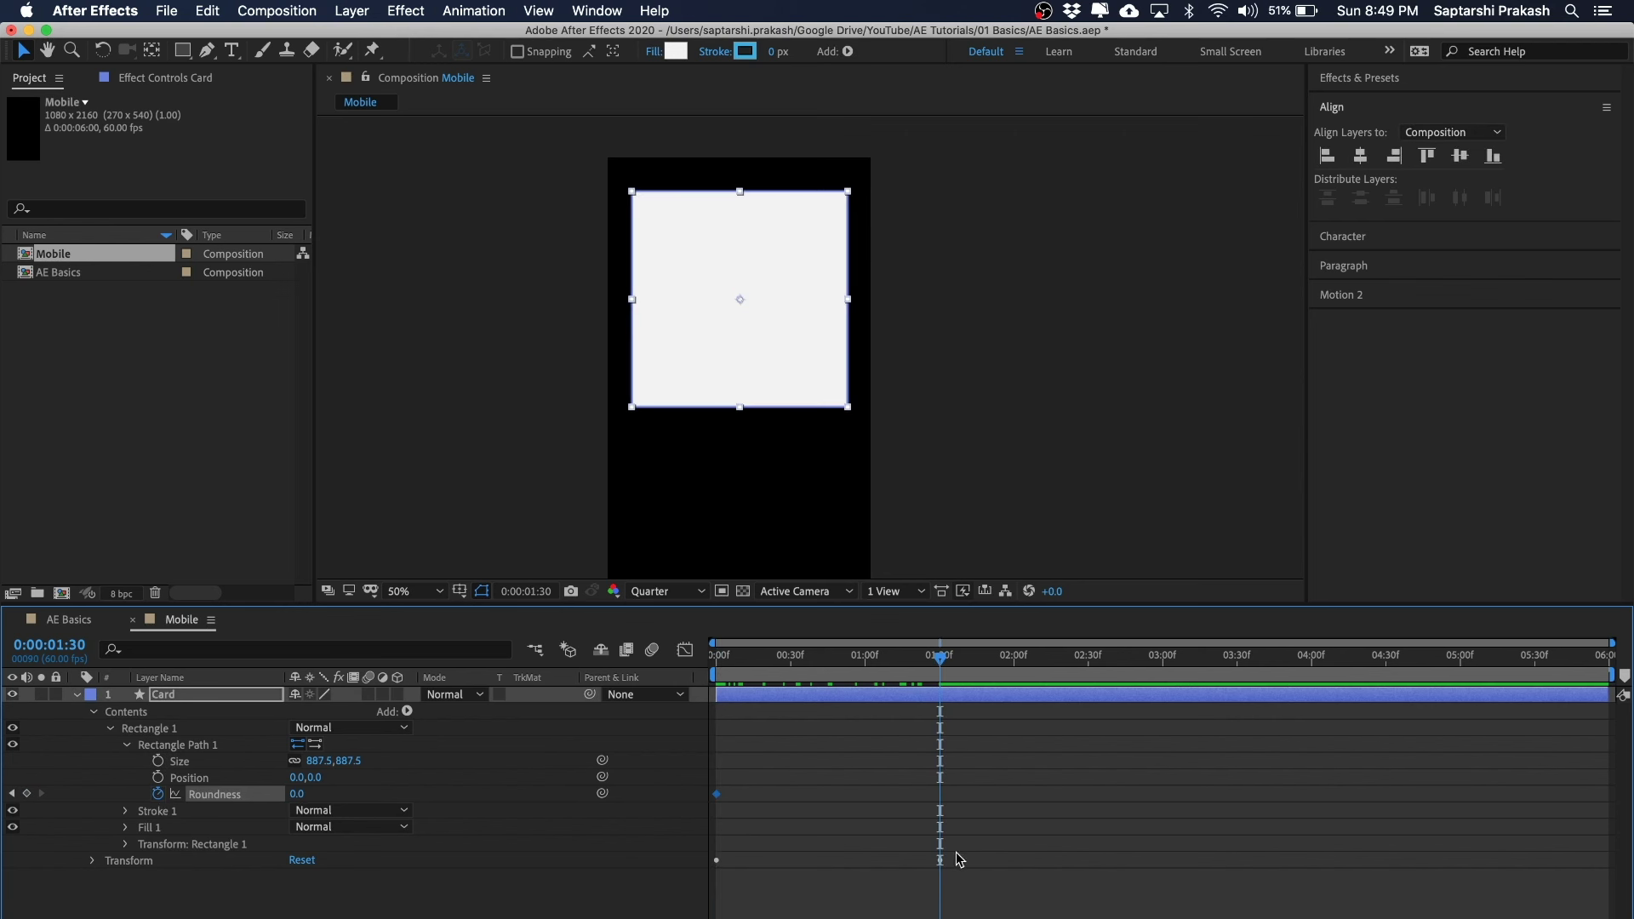
left_click(561, 909)
mouse_move(930, 662)
left_mouse_down()
mouse_move(899, 662)
mouse_move(945, 662)
left_mouse_up()
left_click(302, 795)
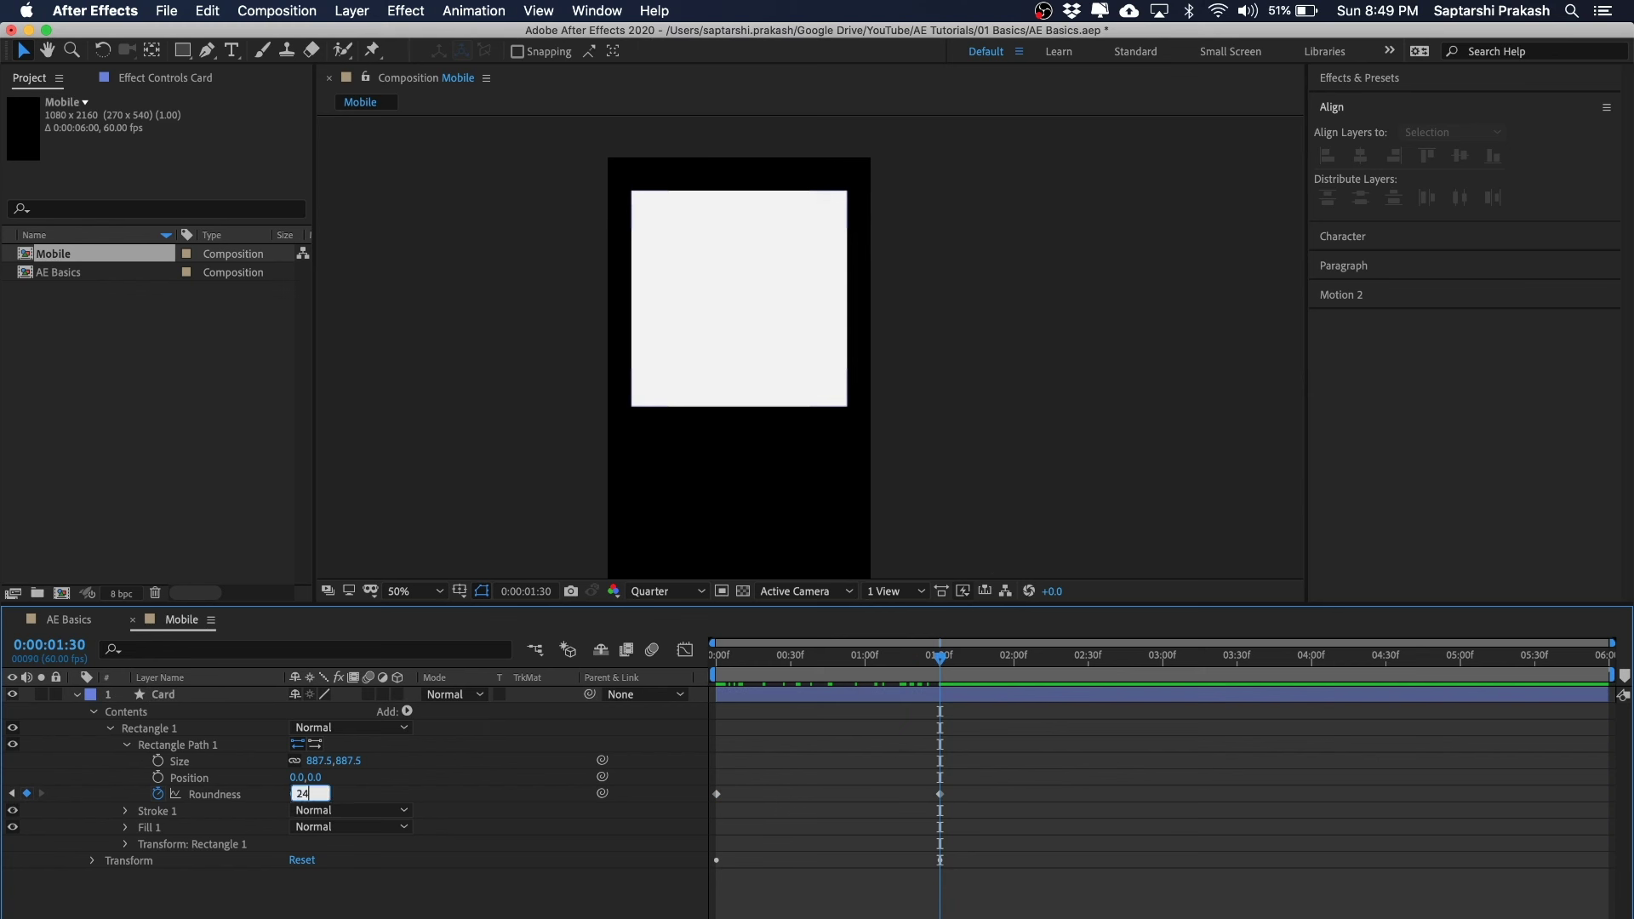
type("24")
key("Return")
left_click(1131, 336)
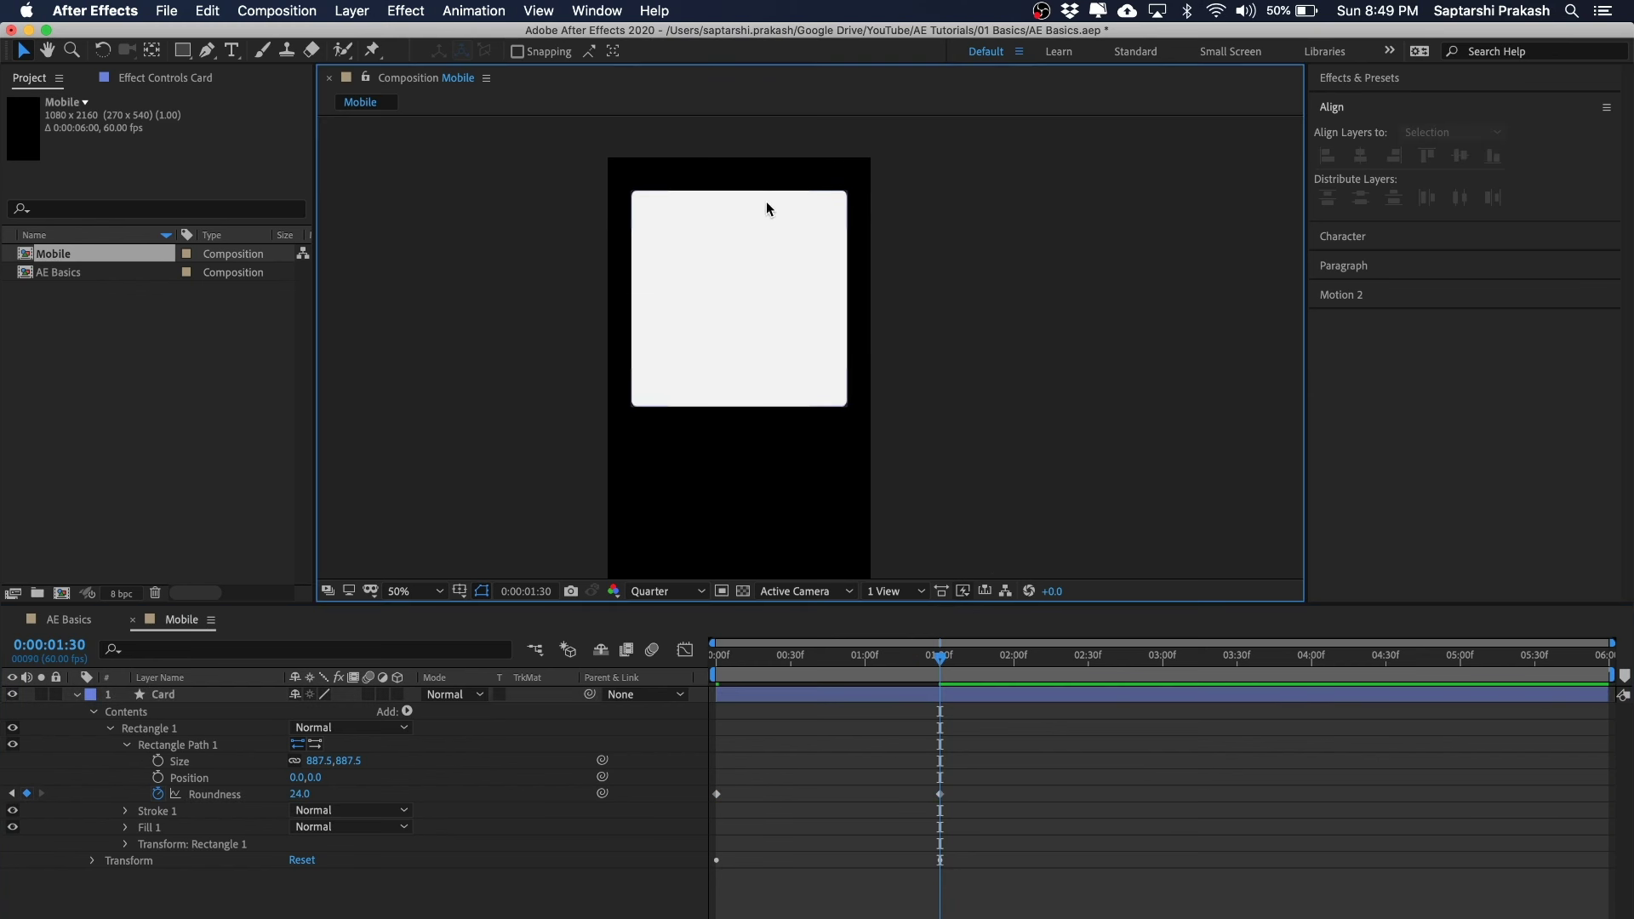
- Raise the rectangle's Roundness at 1:30 to 32 and deselect the layer
left_click(791, 340)
left_click(299, 796)
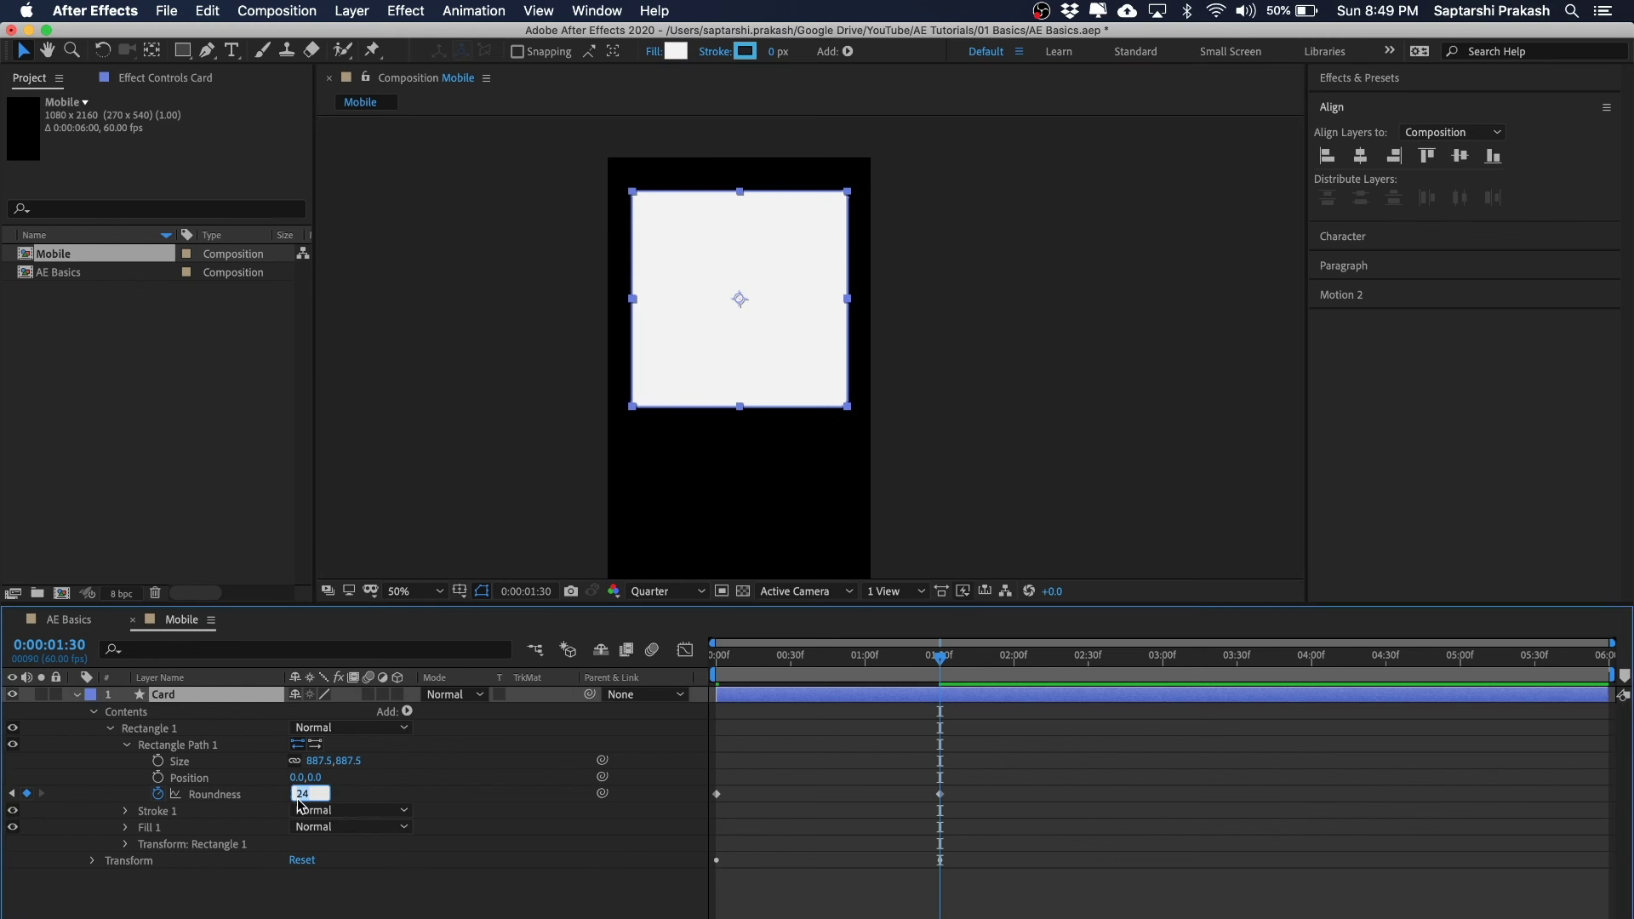
type("32")
key("Return")
left_click(1190, 258)
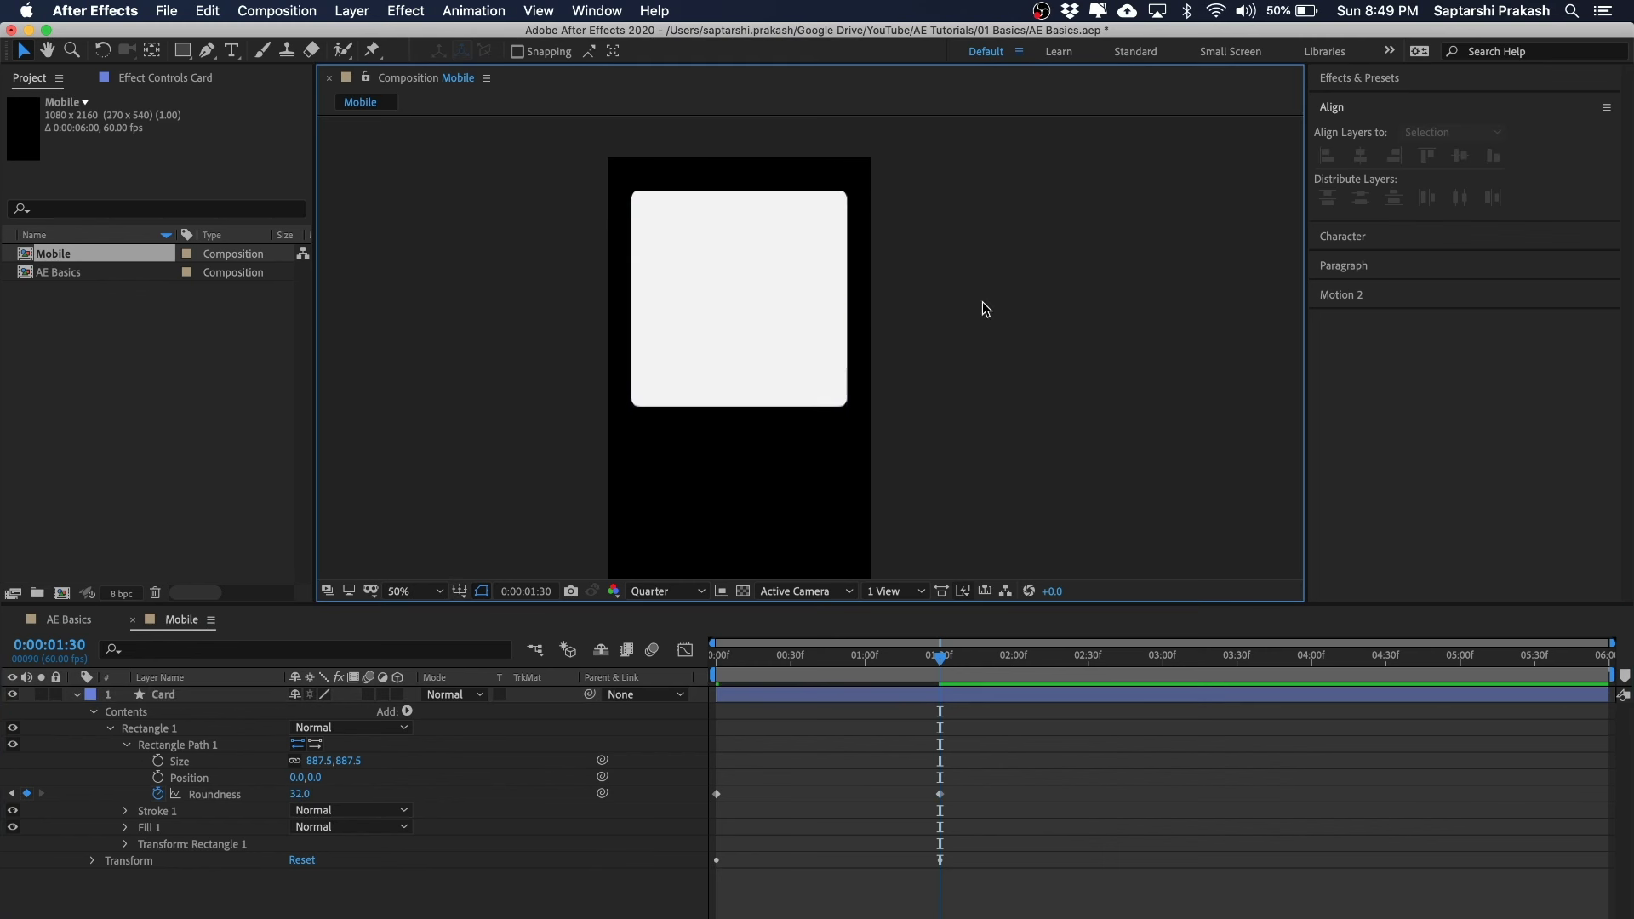
- Increase the rectangle's Roundness at 0:00 to about 749 so the small square turns into a circle
left_click_drag(940, 657, 698, 672)
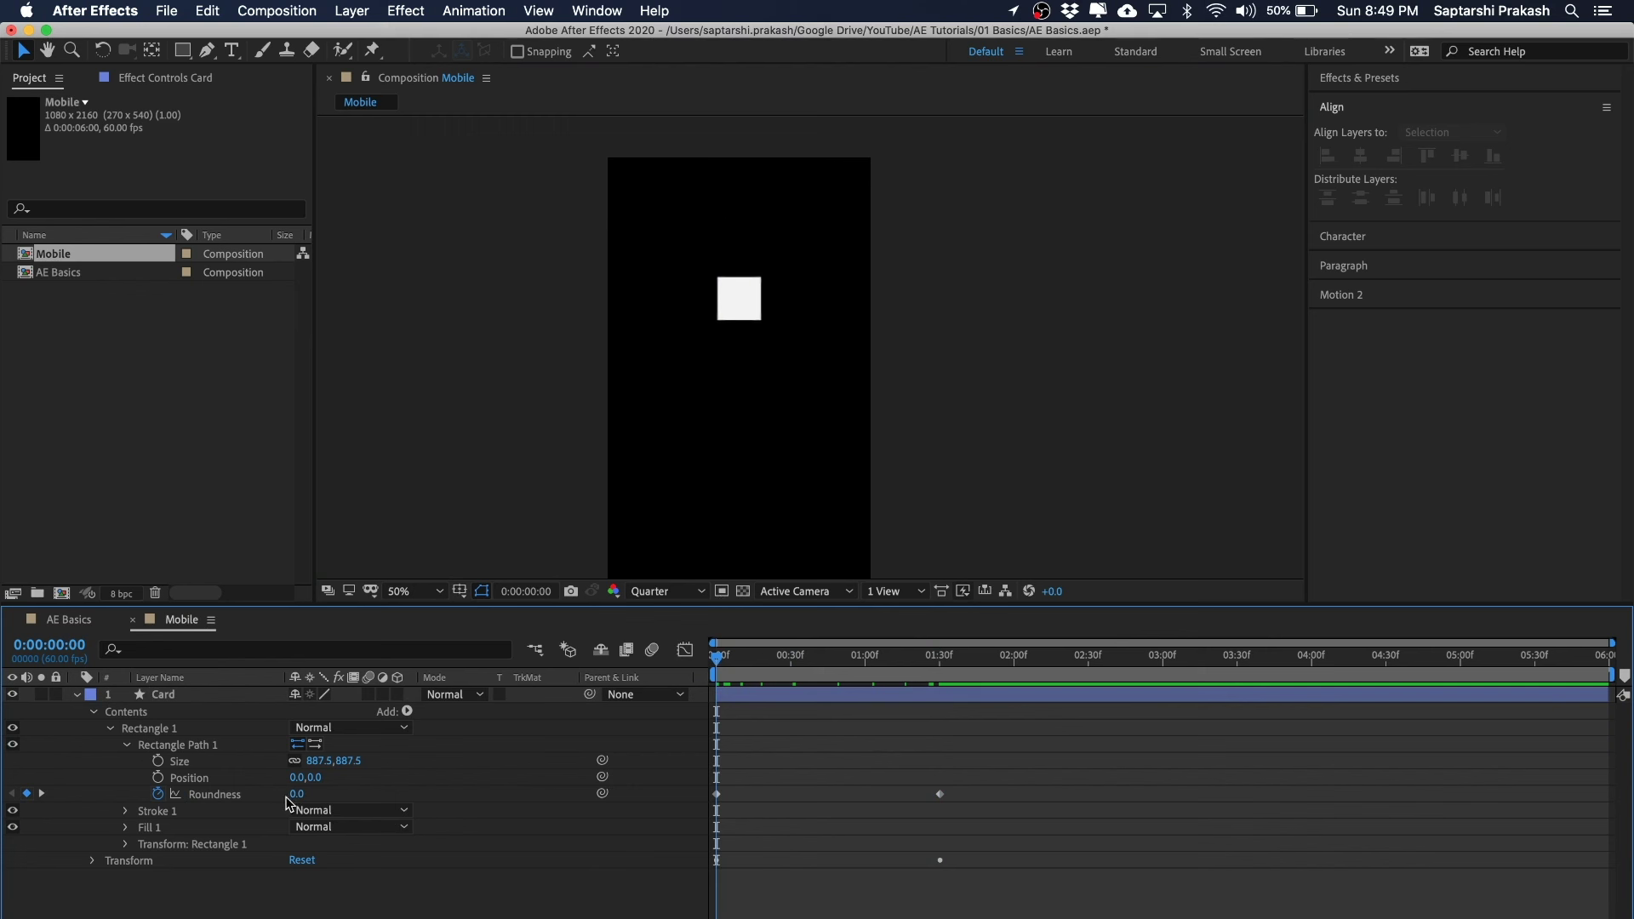
left_click_drag(296, 794, 713, 773)
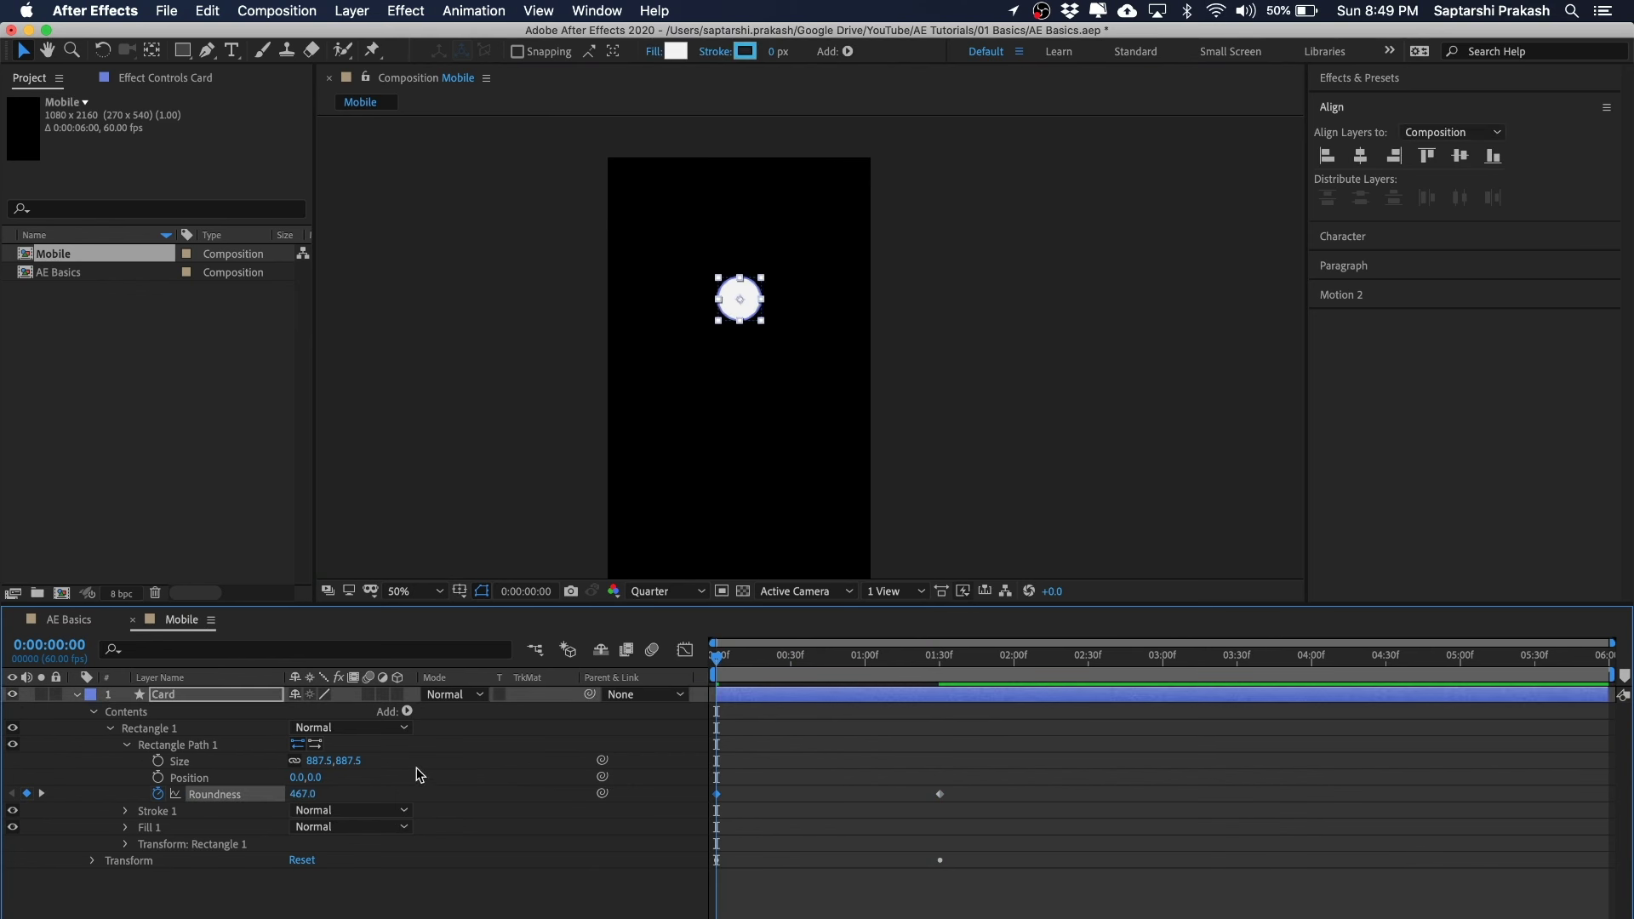
left_click_drag(302, 795, 550, 777)
left_click(1050, 392)
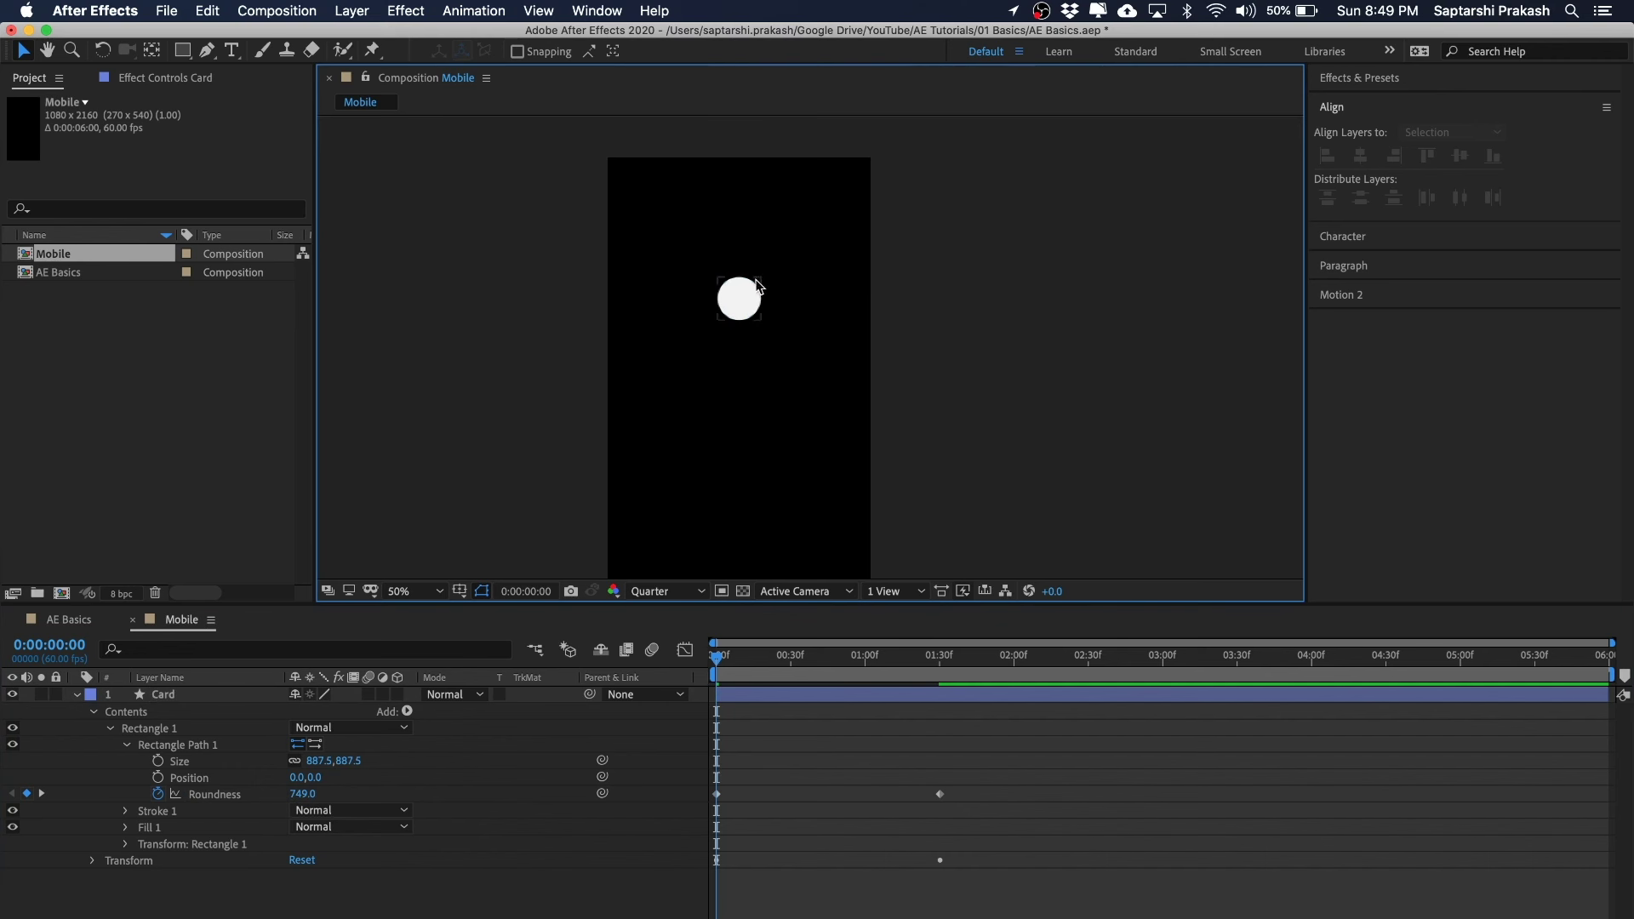
- Reveal the Card layer's Position property and add a Position keyframe at 0:00
left_click_drag(721, 657, 656, 670)
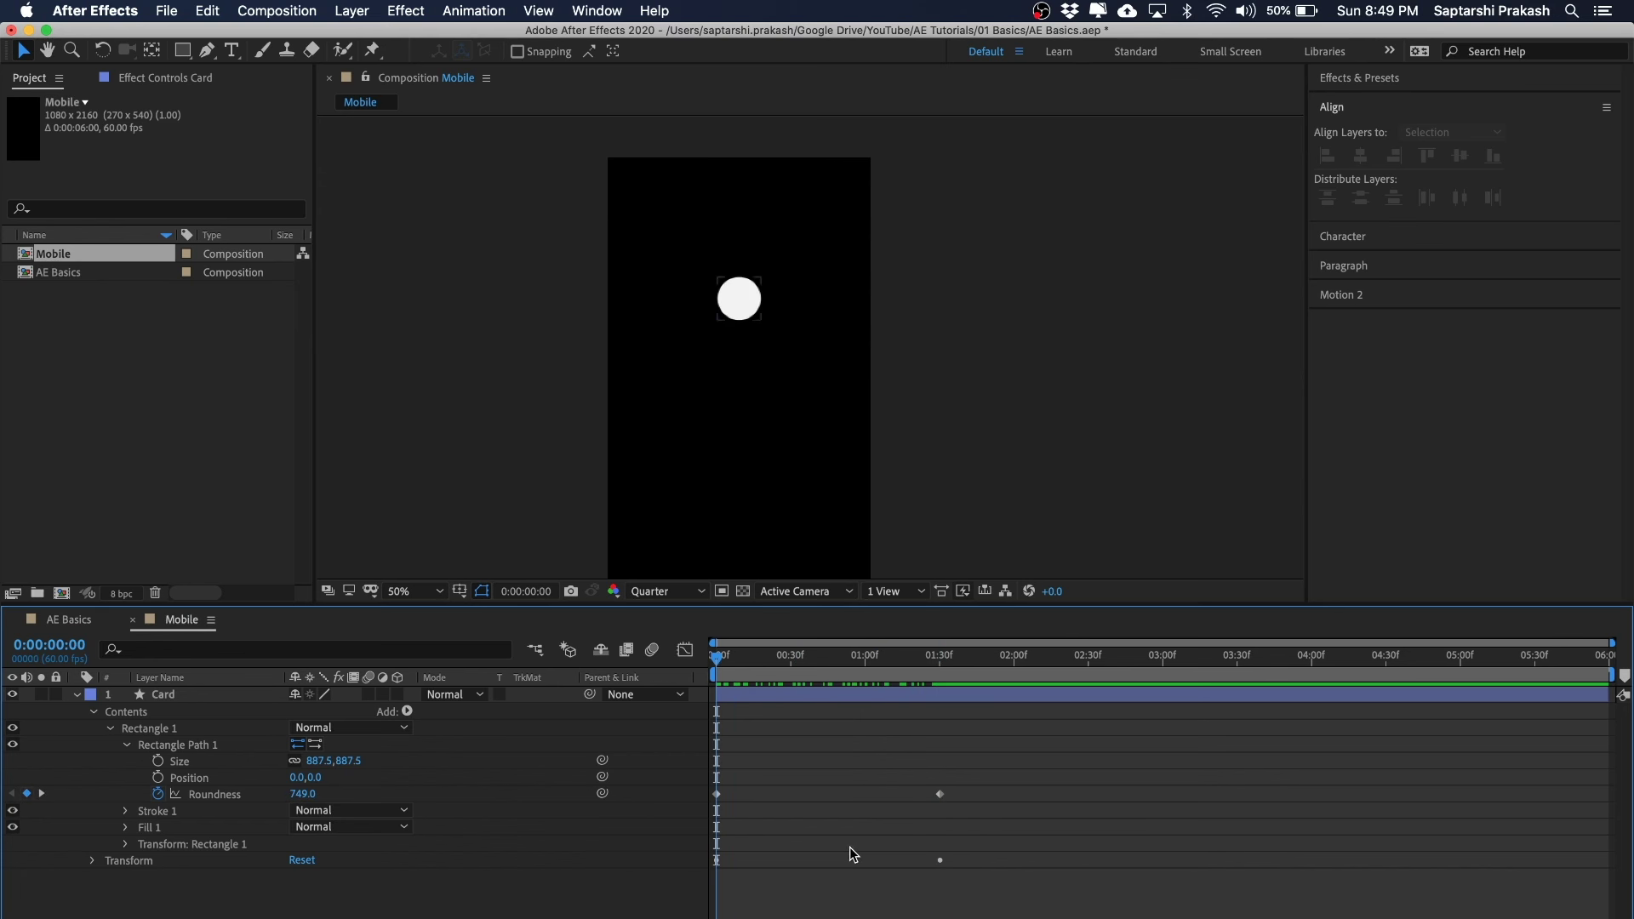
scroll(1000, 415, "down", 3)
left_click_drag(1000, 416, 987, 350)
scroll(991, 425, "up", 1)
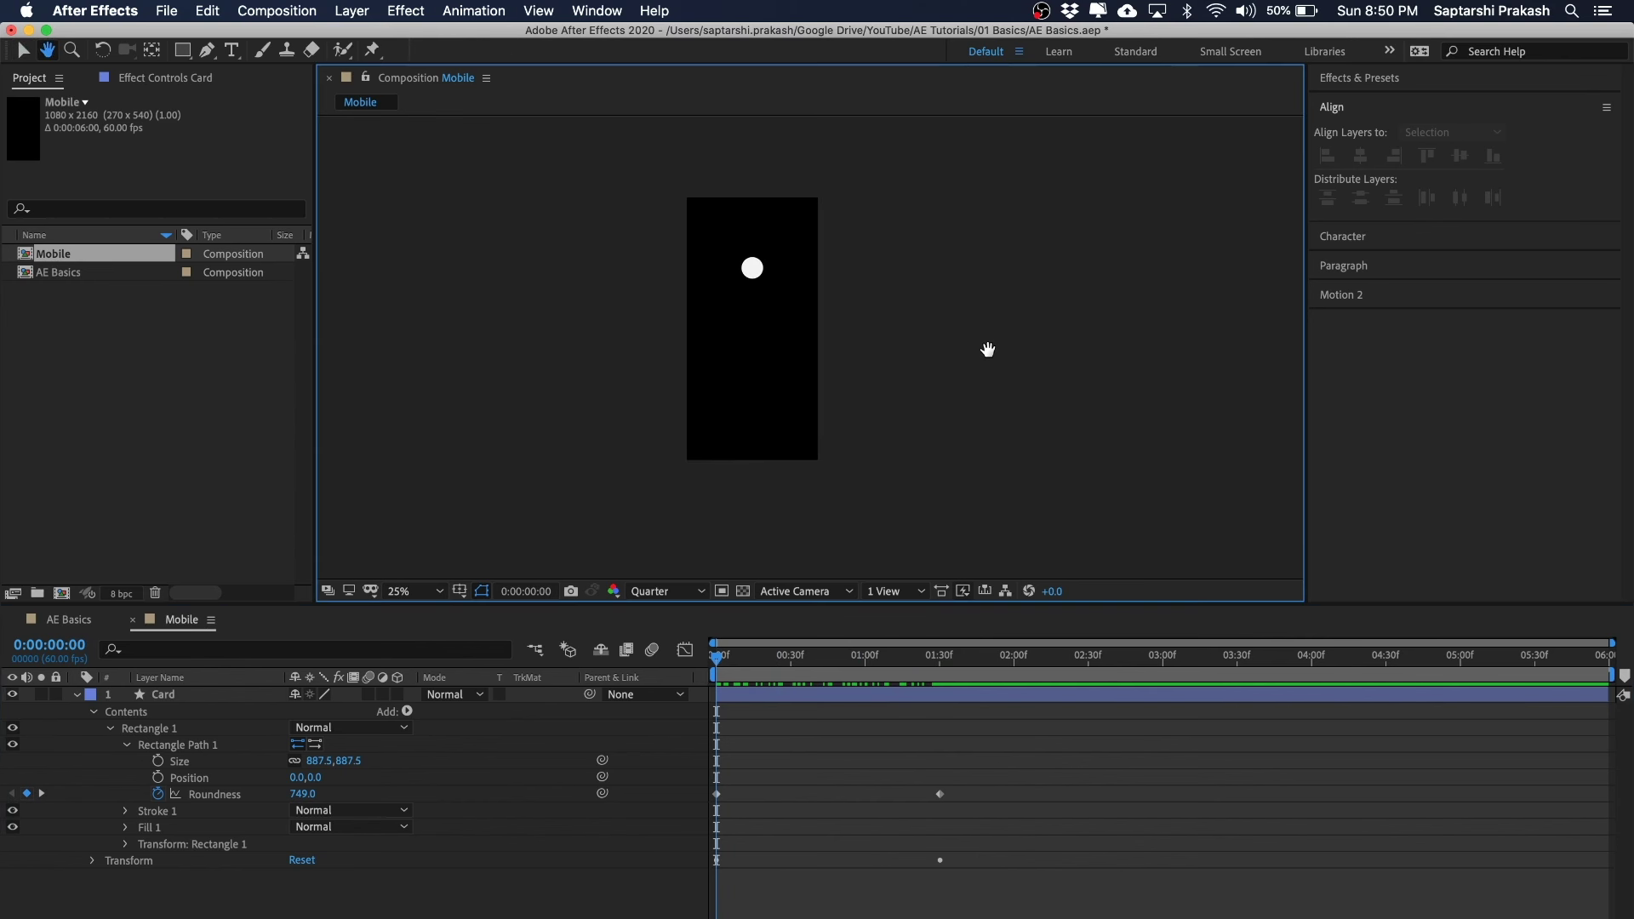
key("v")
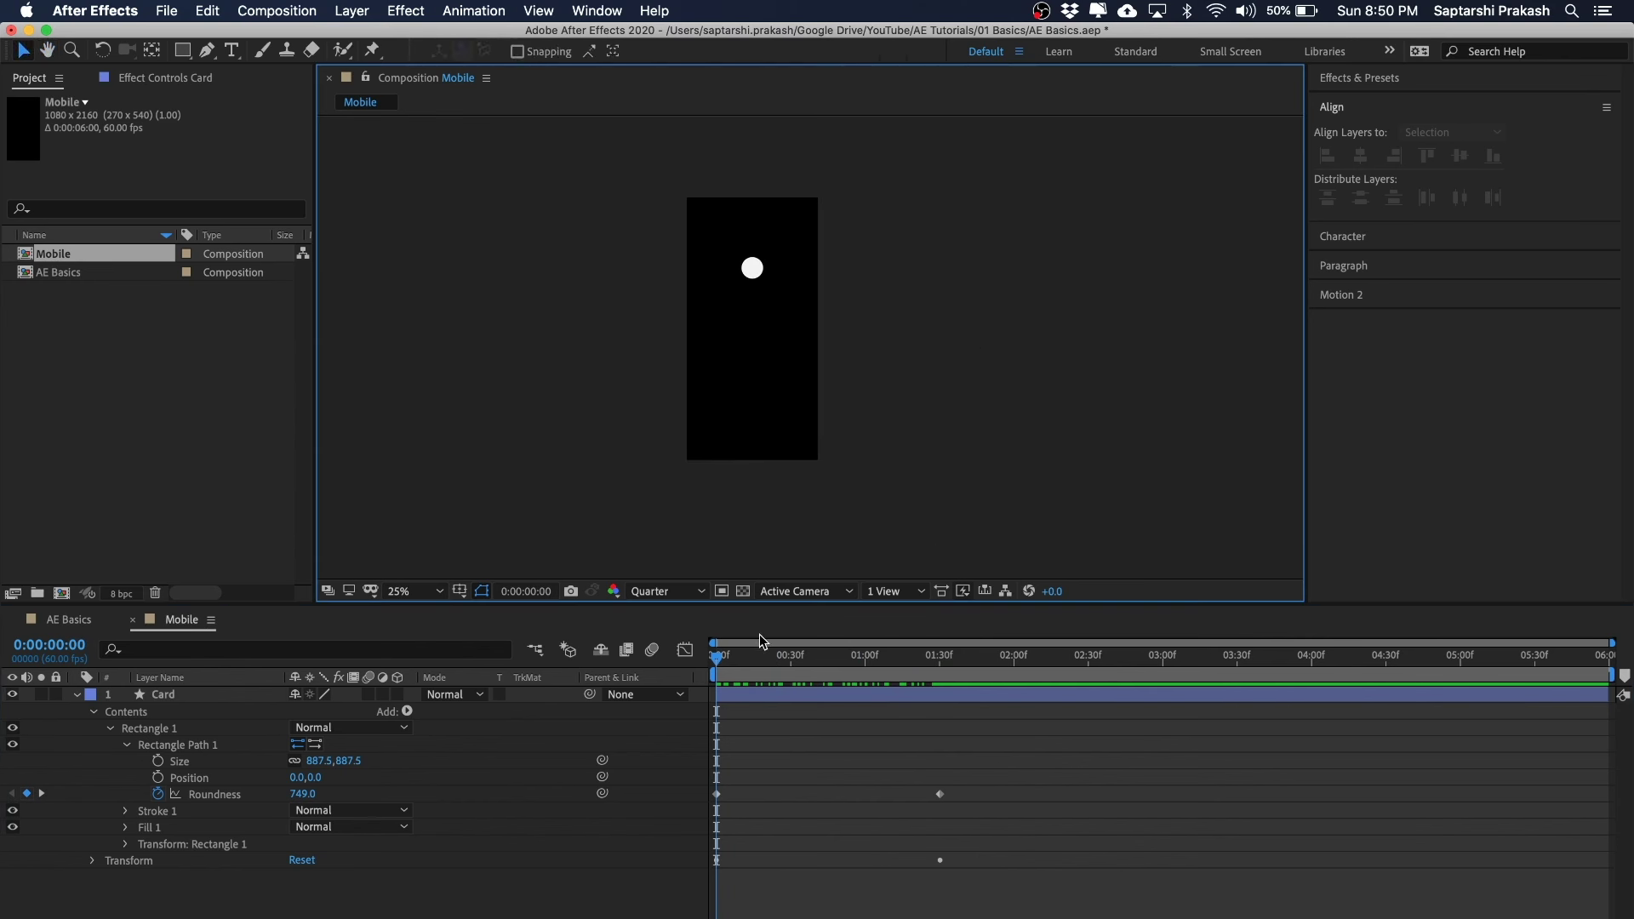
left_click(148, 691)
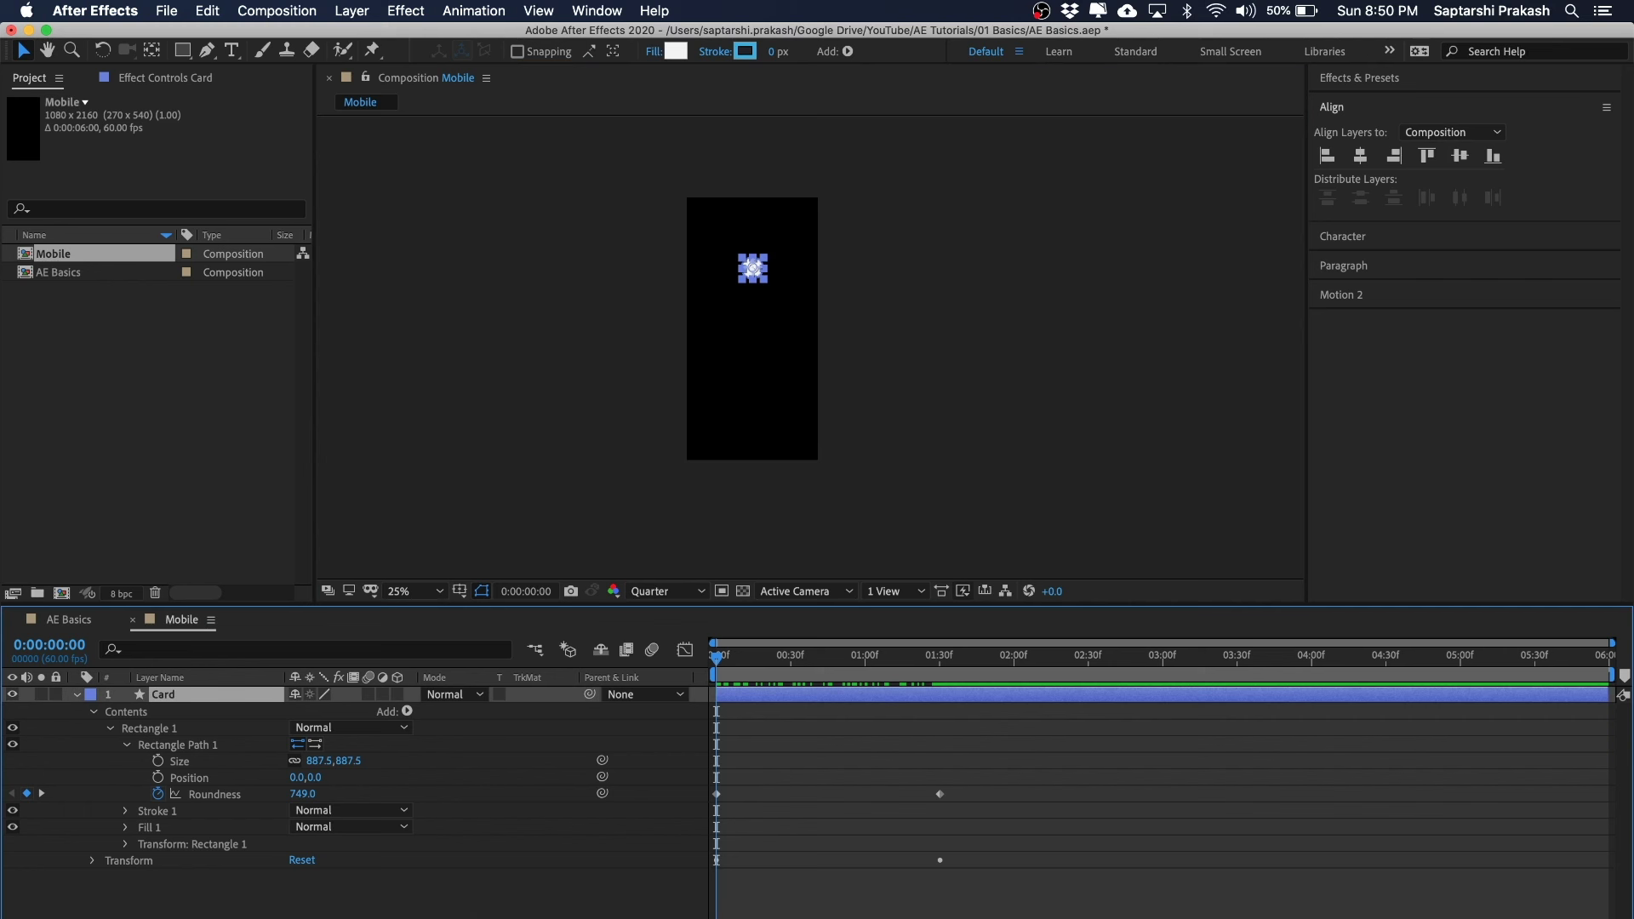
key("p")
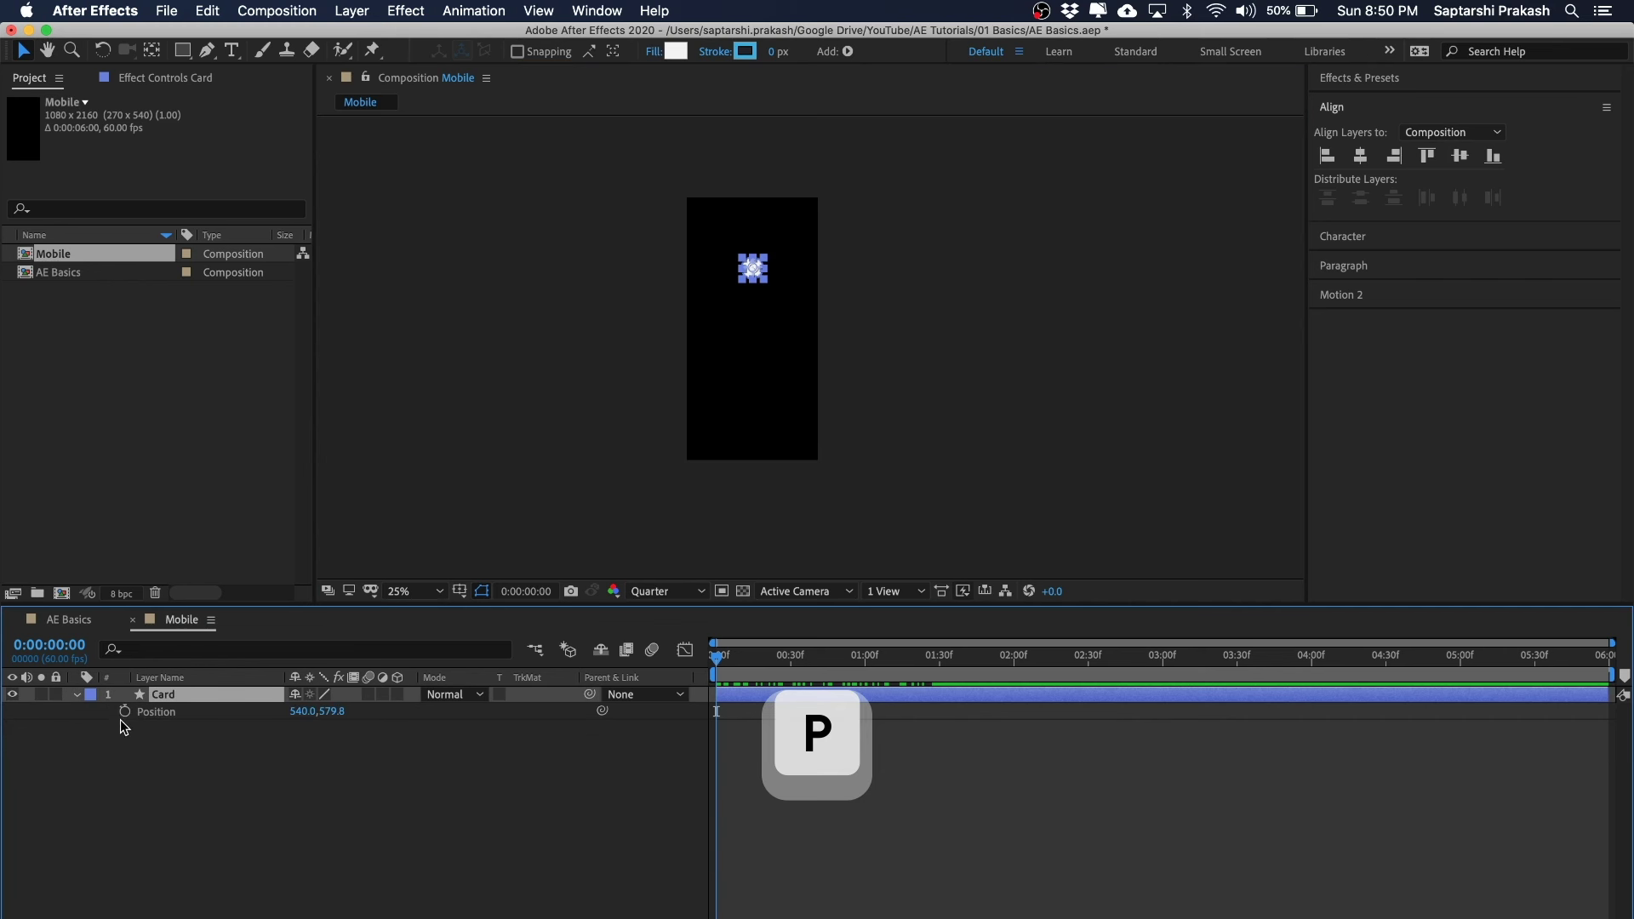
left_click(124, 711)
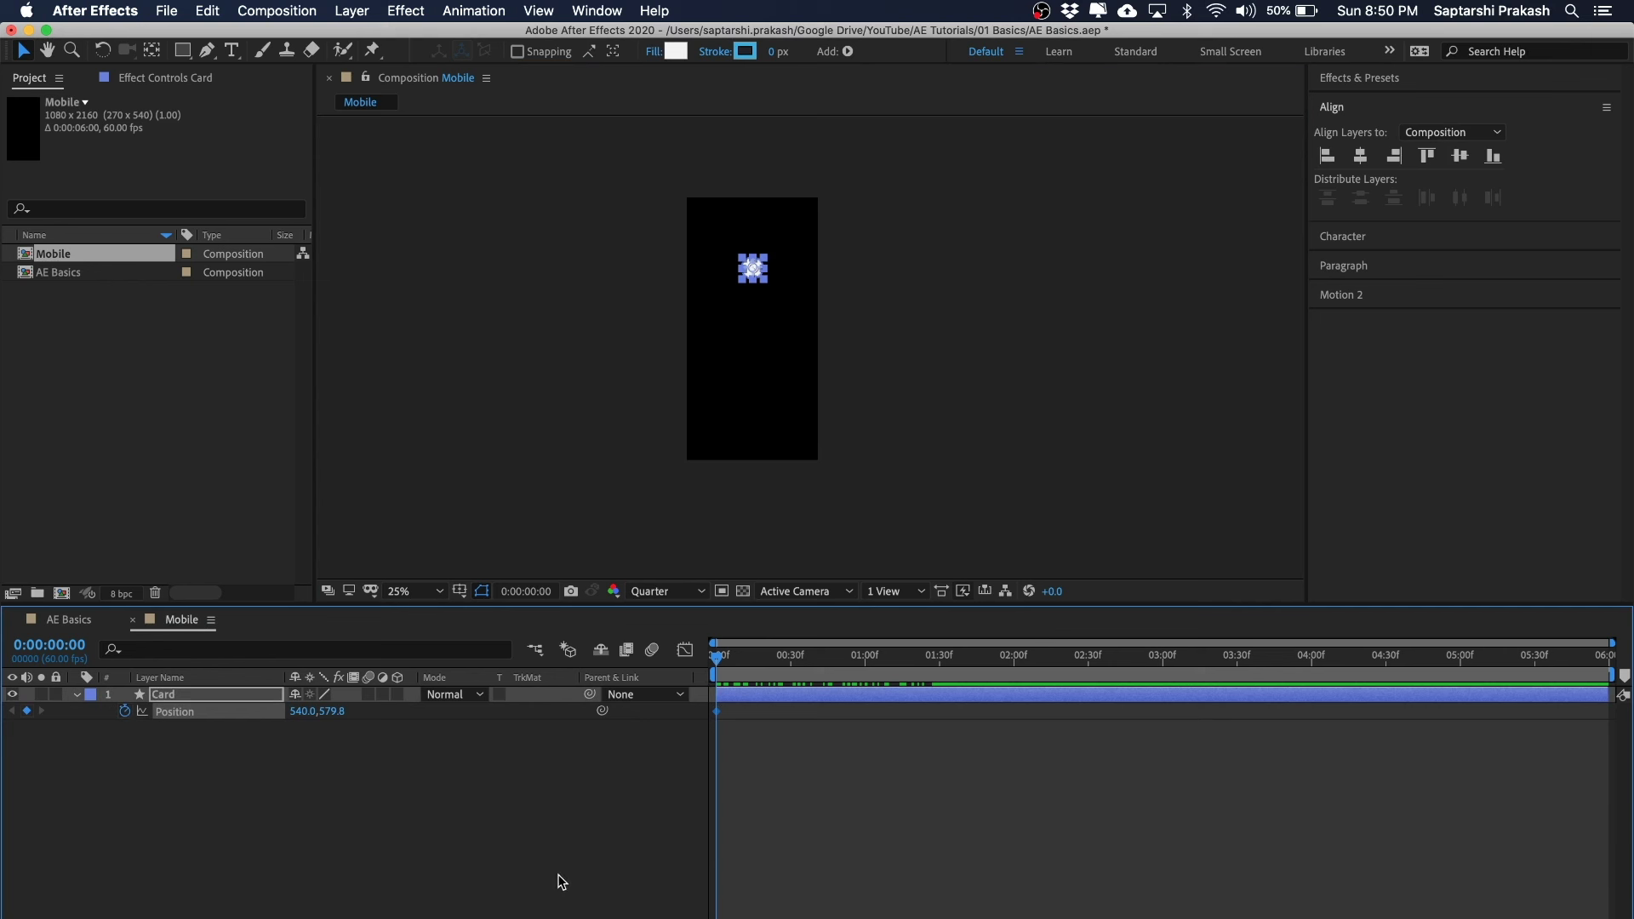
left_click(885, 807)
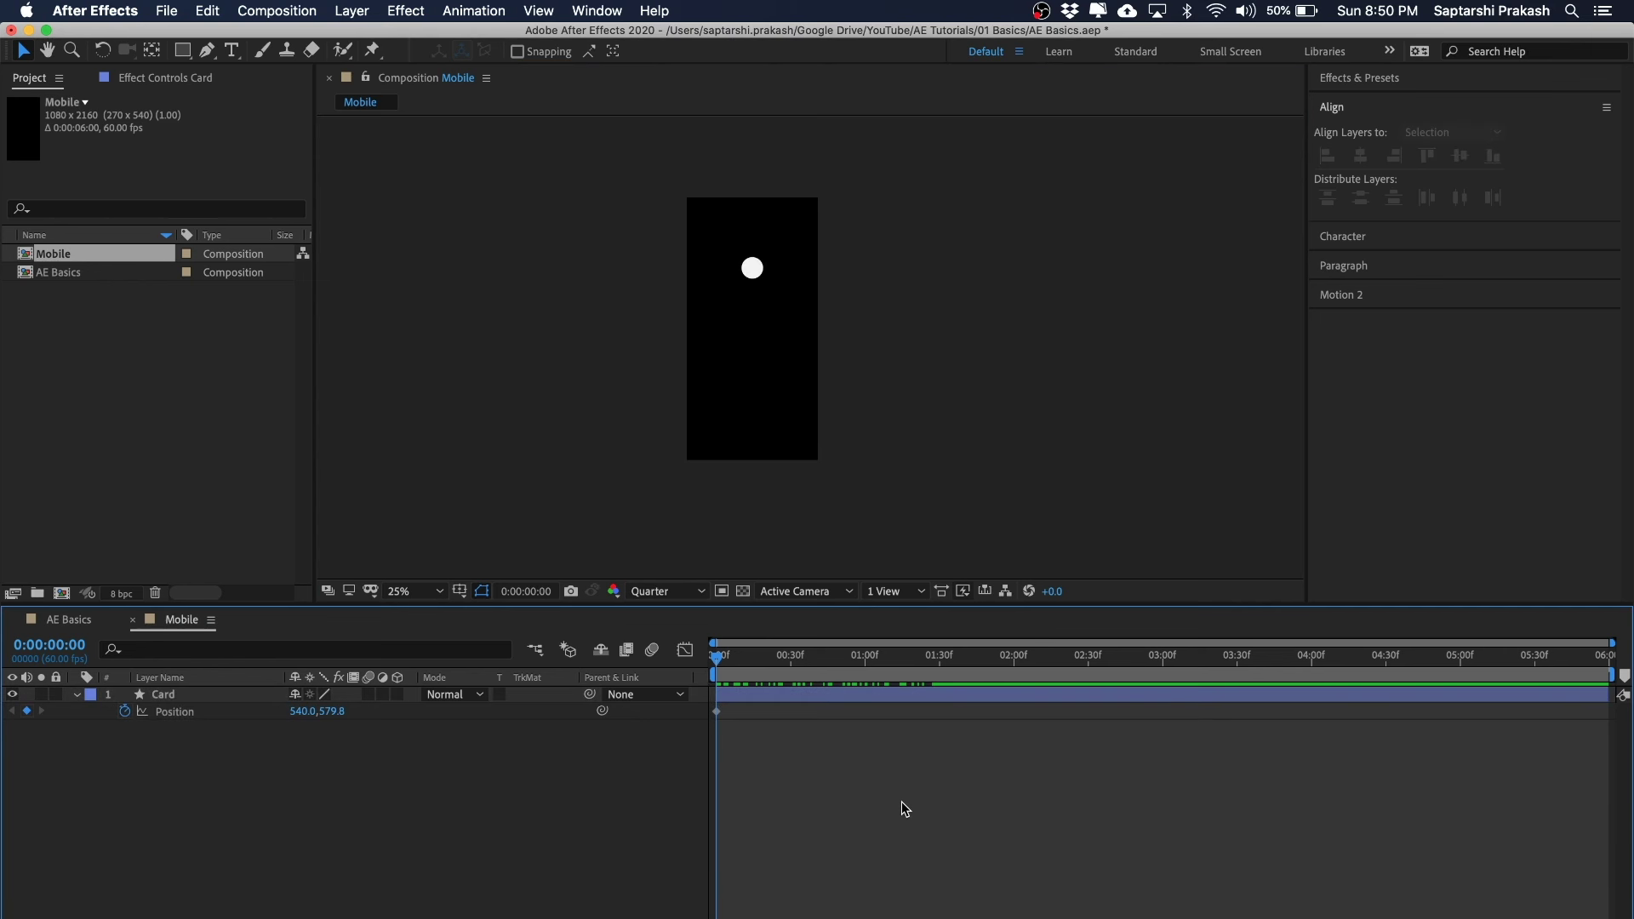
- Show all keyframed properties of the Card layer and add a Position keyframe at 1:30
left_click_drag(785, 665, 867, 693)
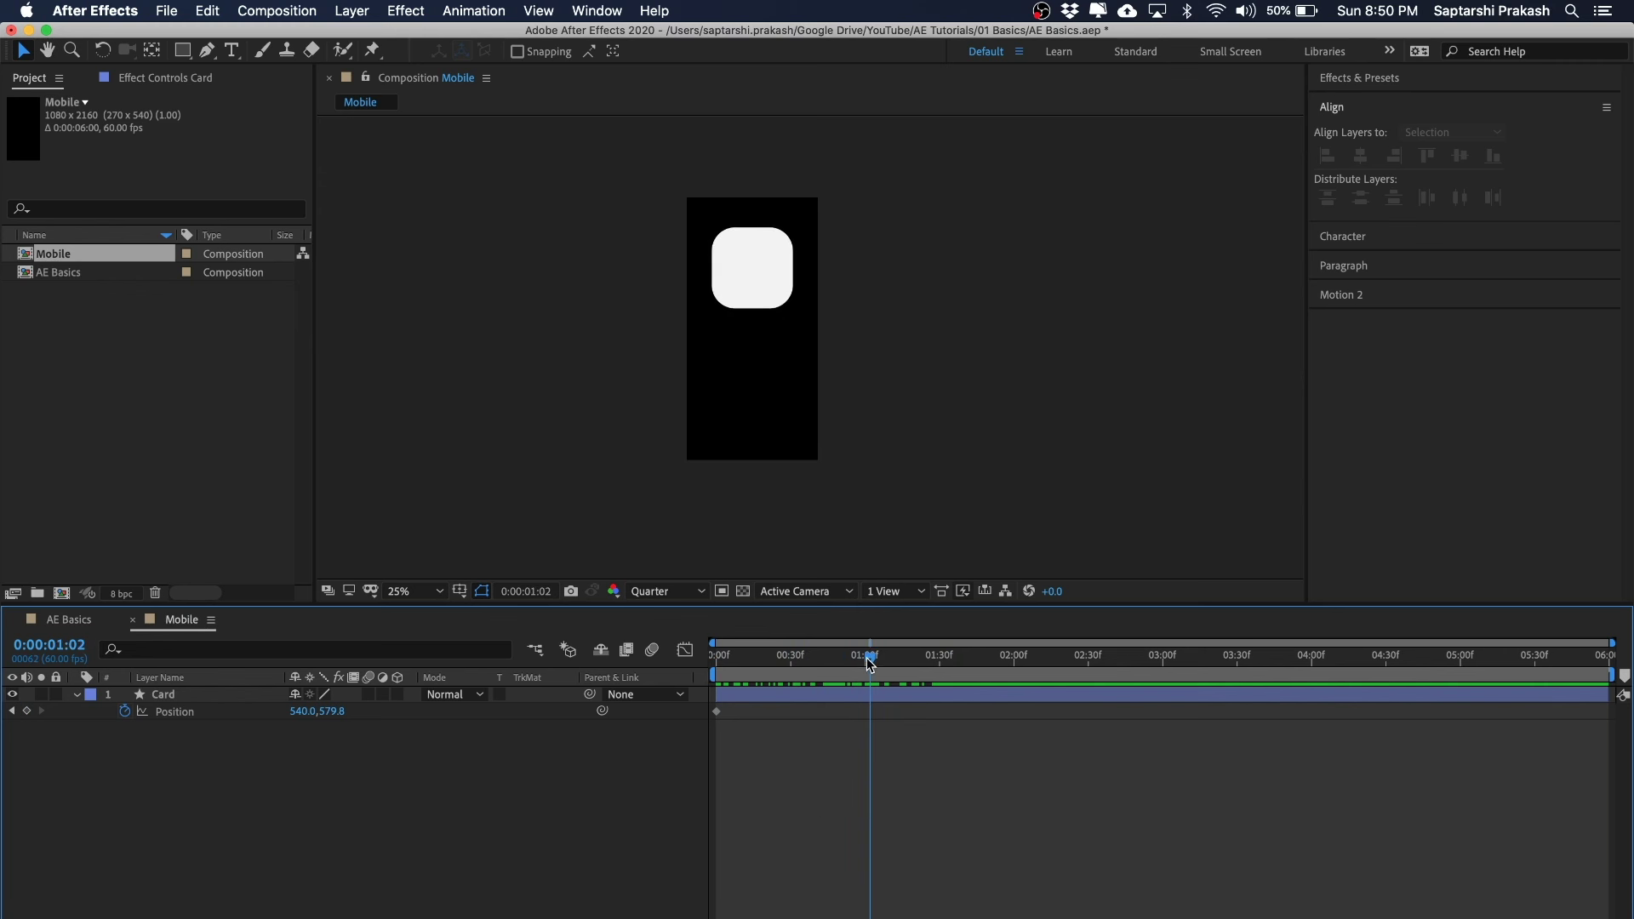
left_click_drag(866, 657, 697, 646)
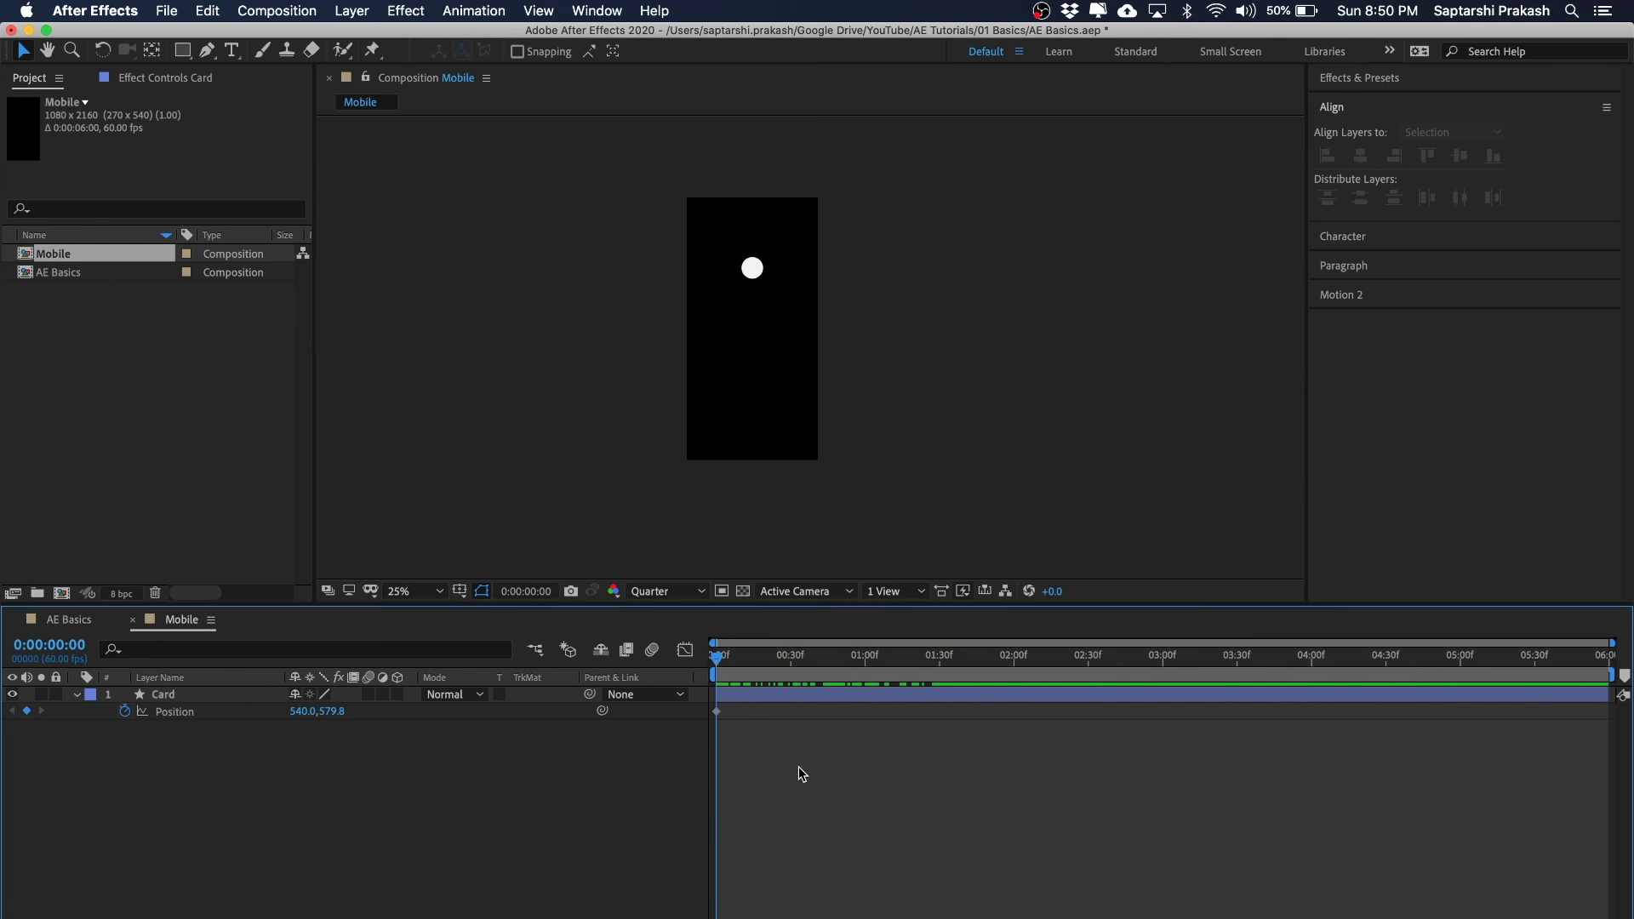
key("u")
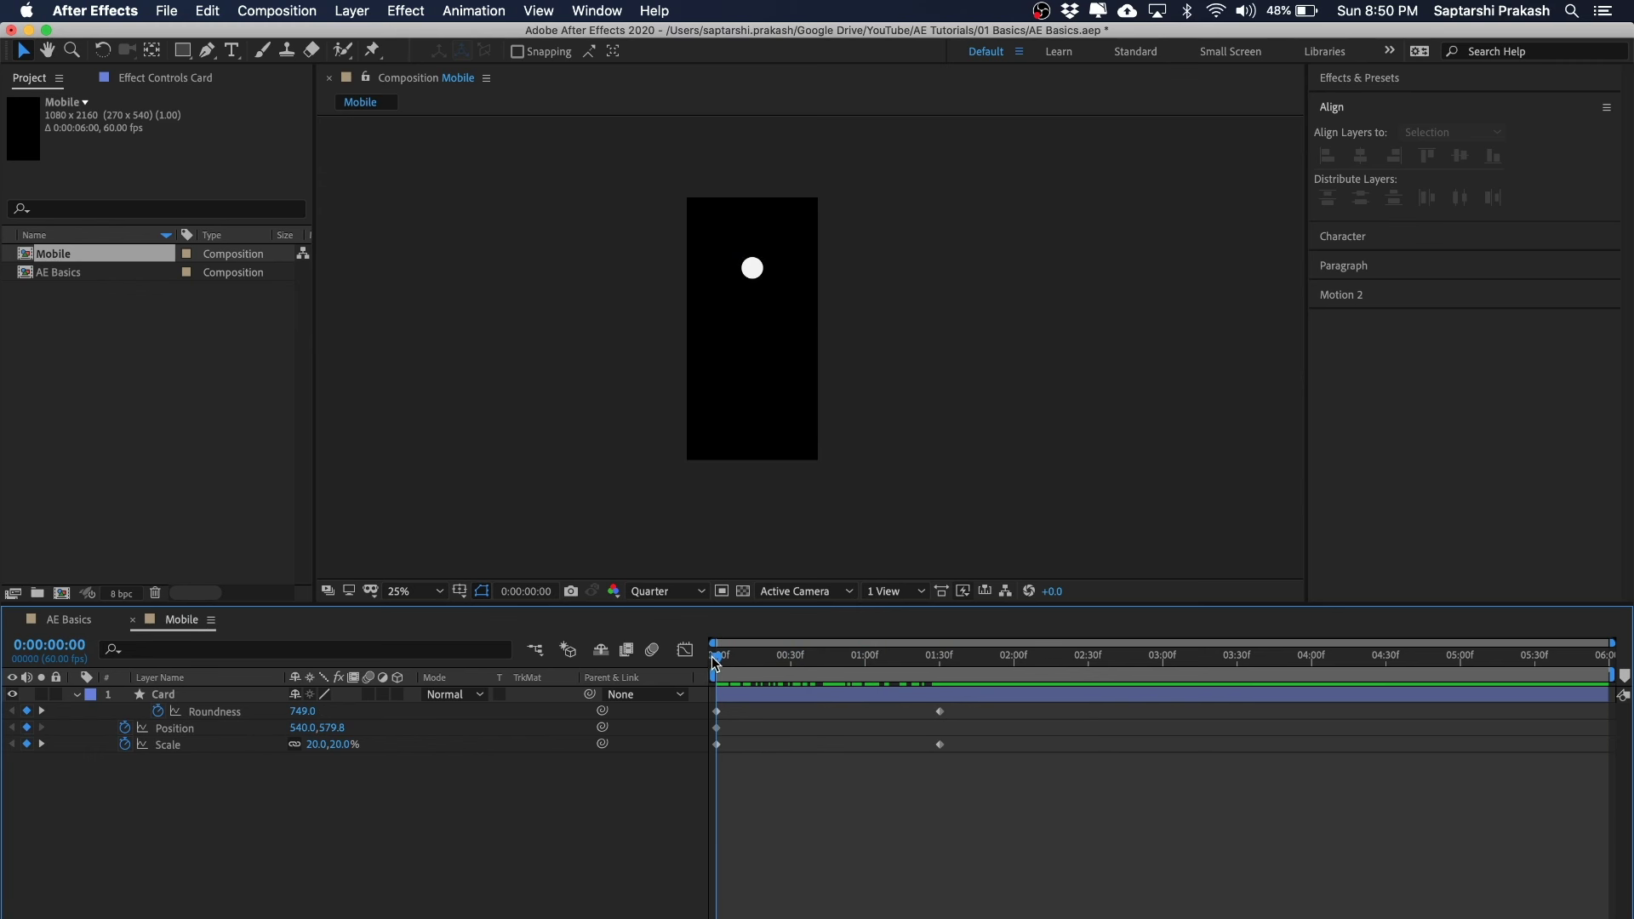
left_click_drag(716, 662, 932, 654)
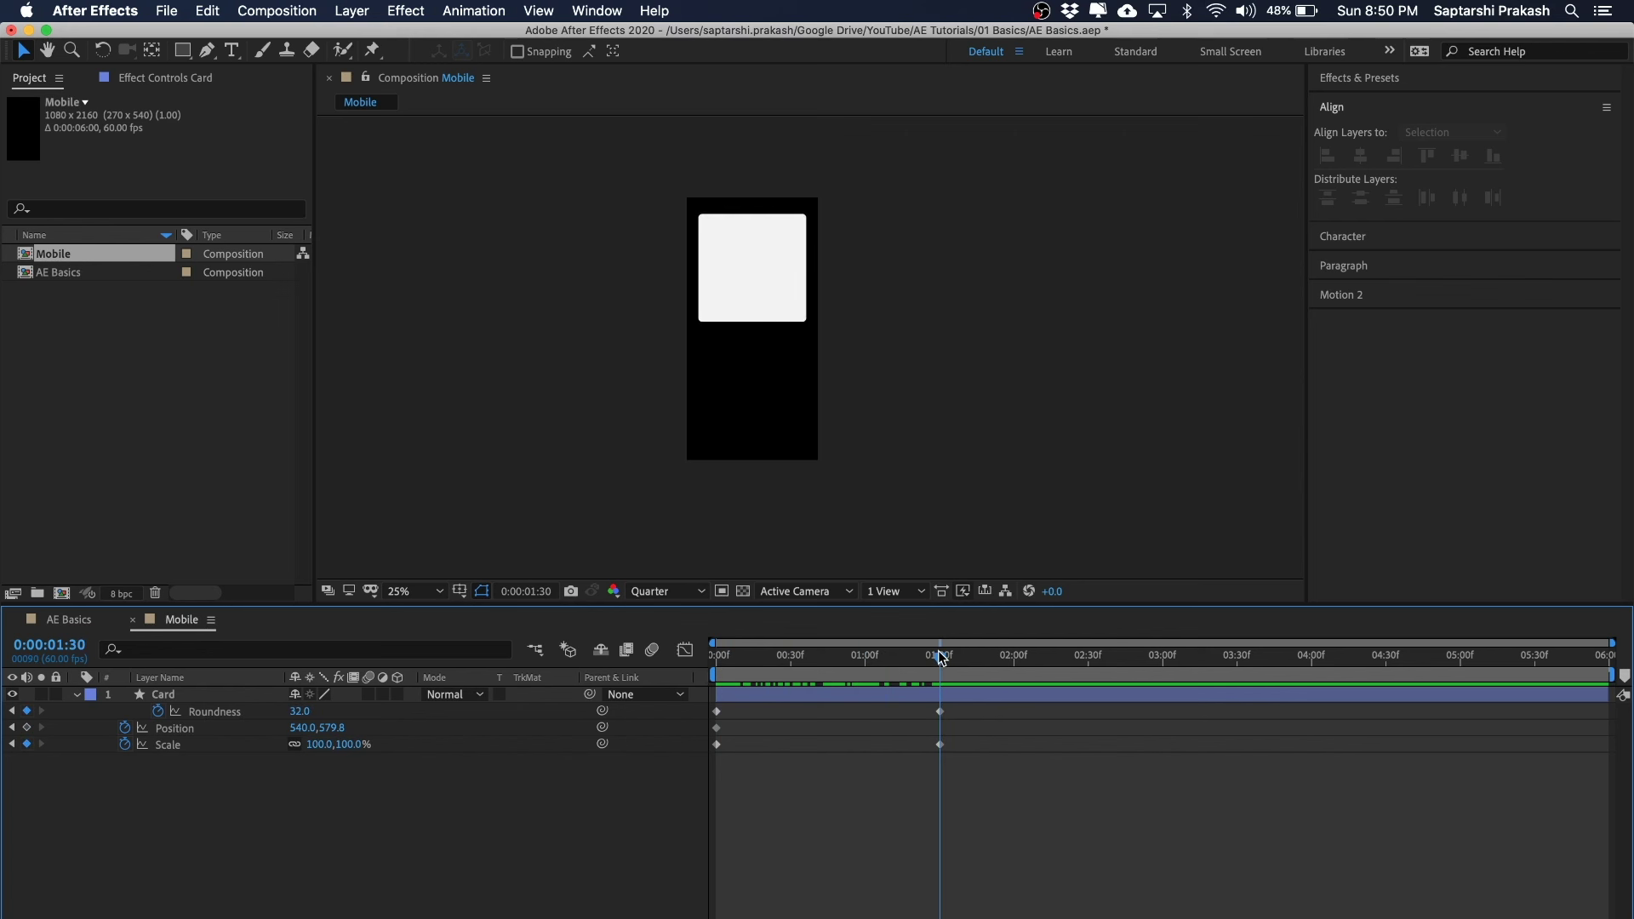
left_click(28, 728)
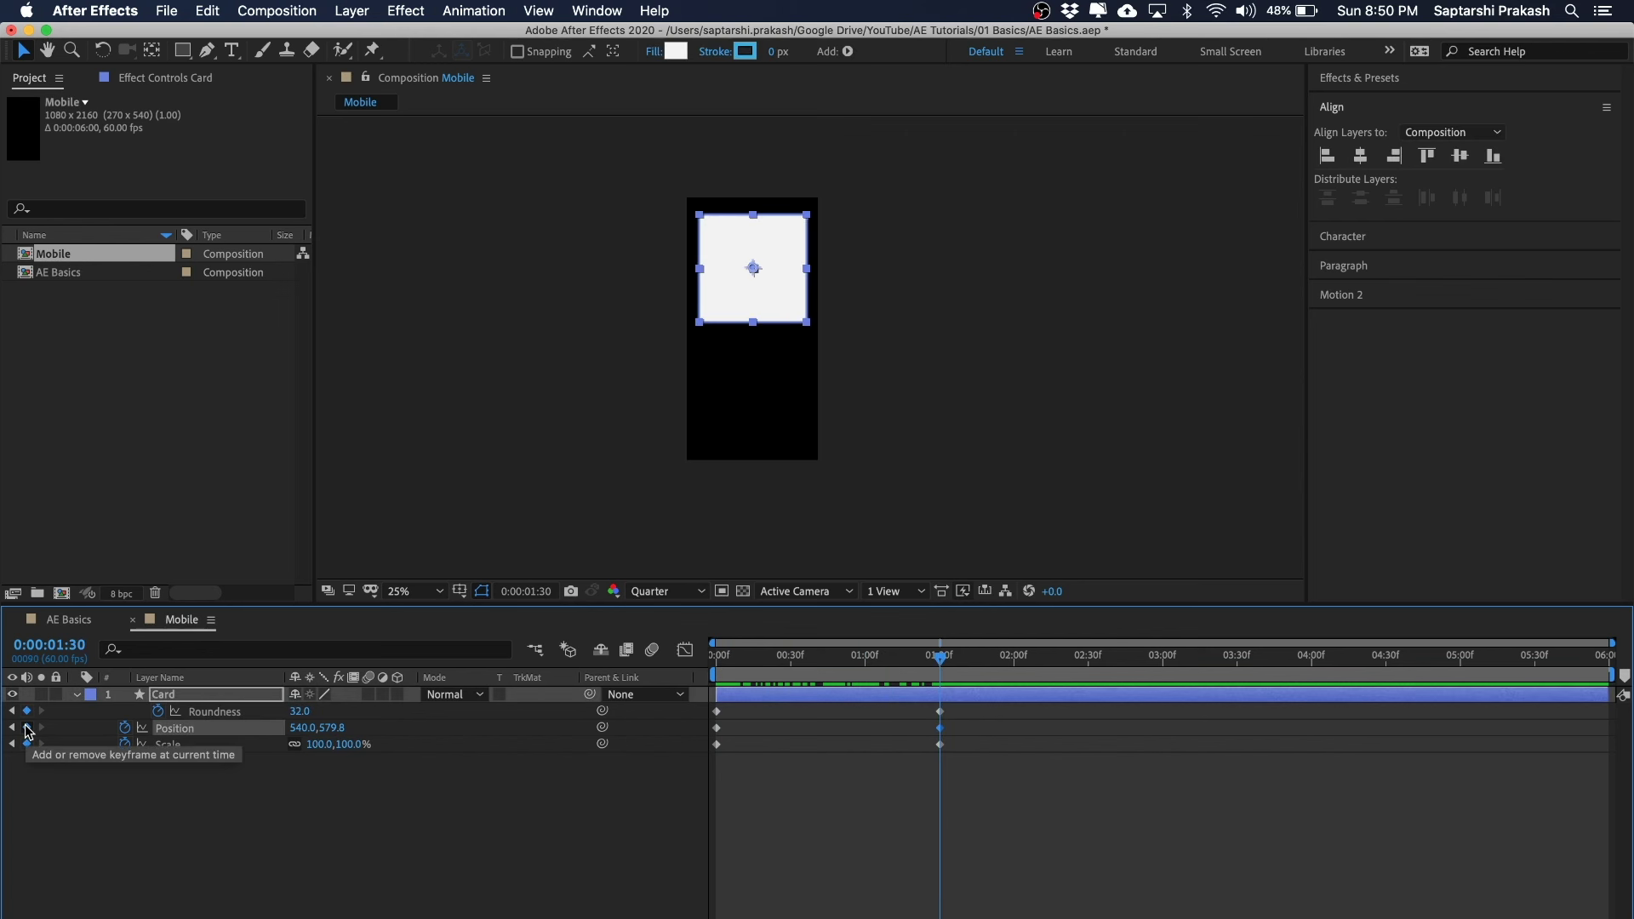
left_click(1071, 428)
- Move the circle at 0:00 straight down near the composition's lower edge, to a Position of about 540, 1896
left_click_drag(942, 667, 681, 662)
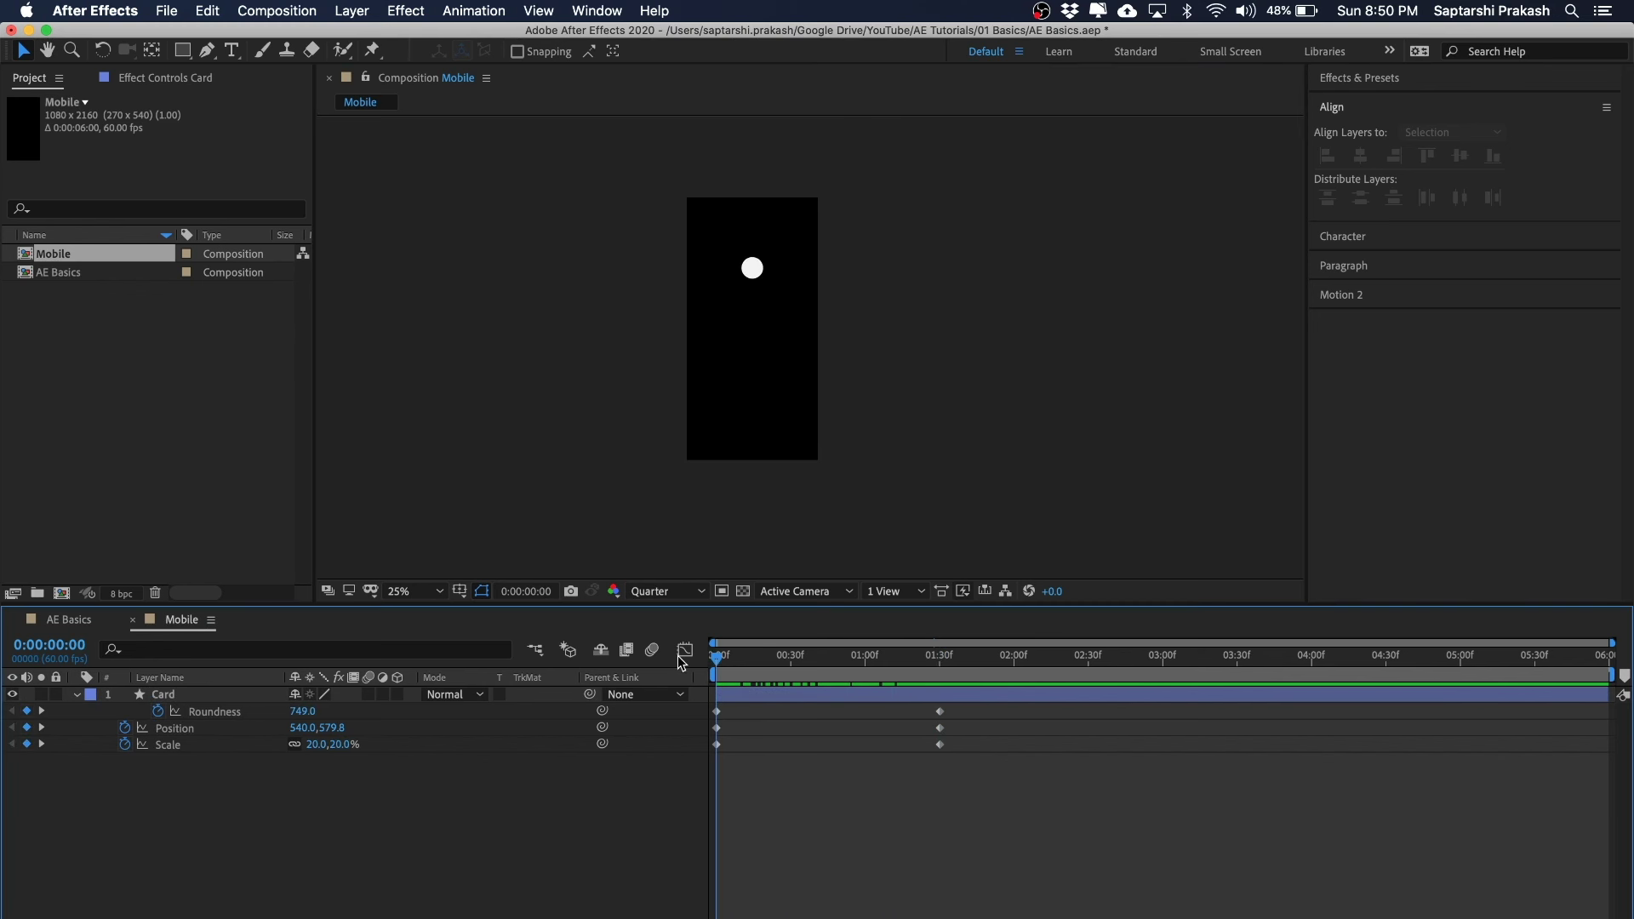
left_click(915, 298)
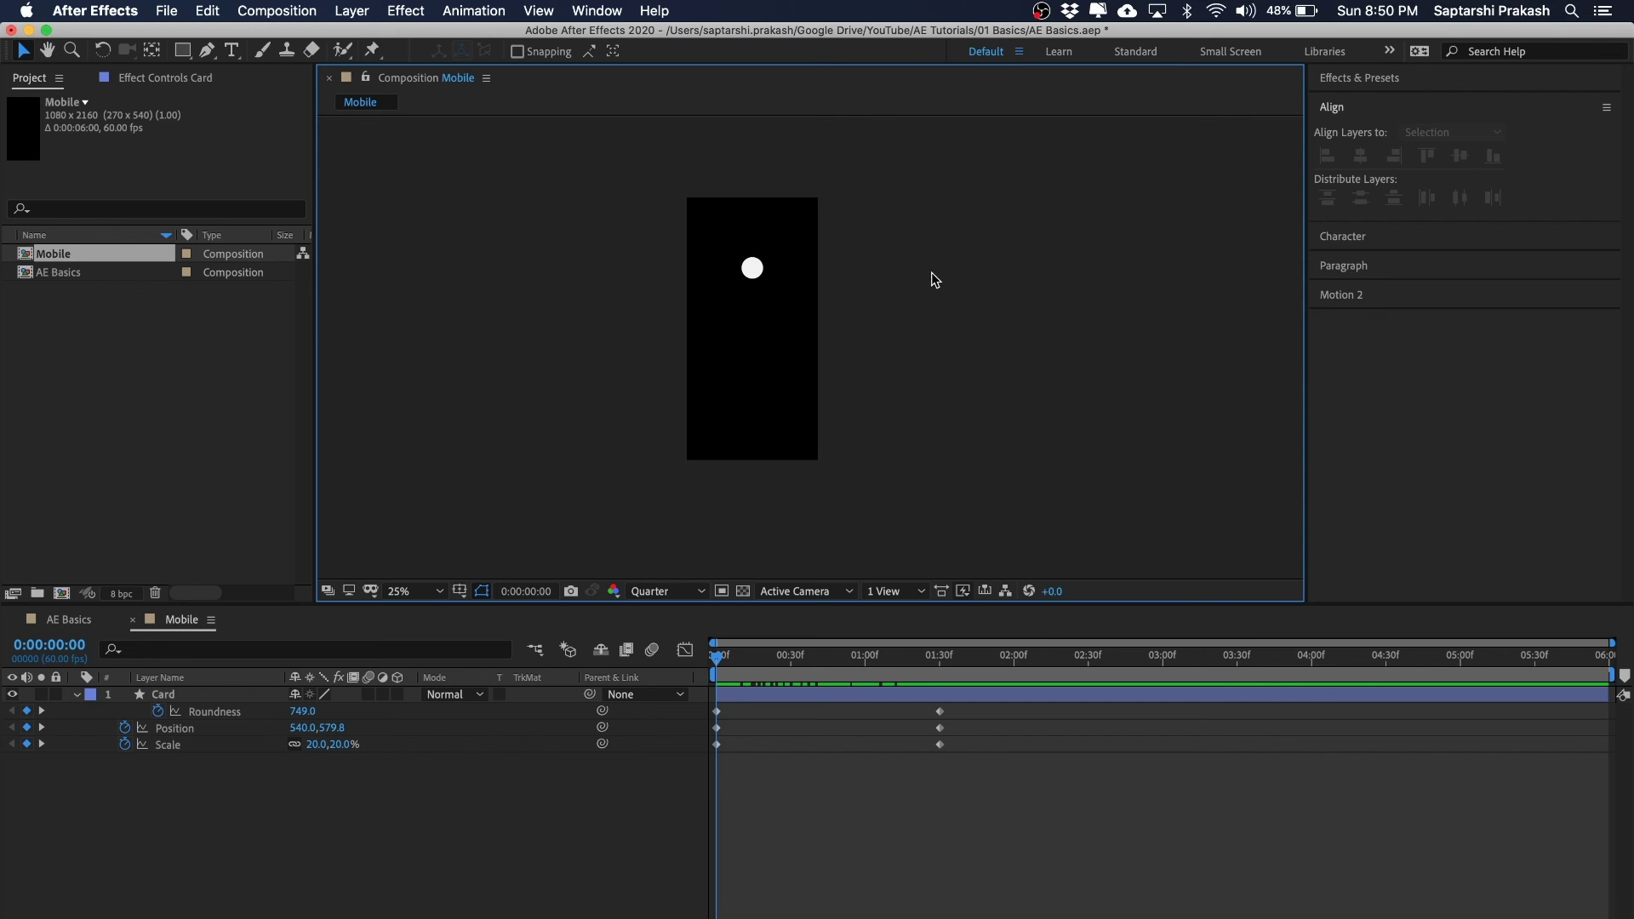
left_click(752, 268)
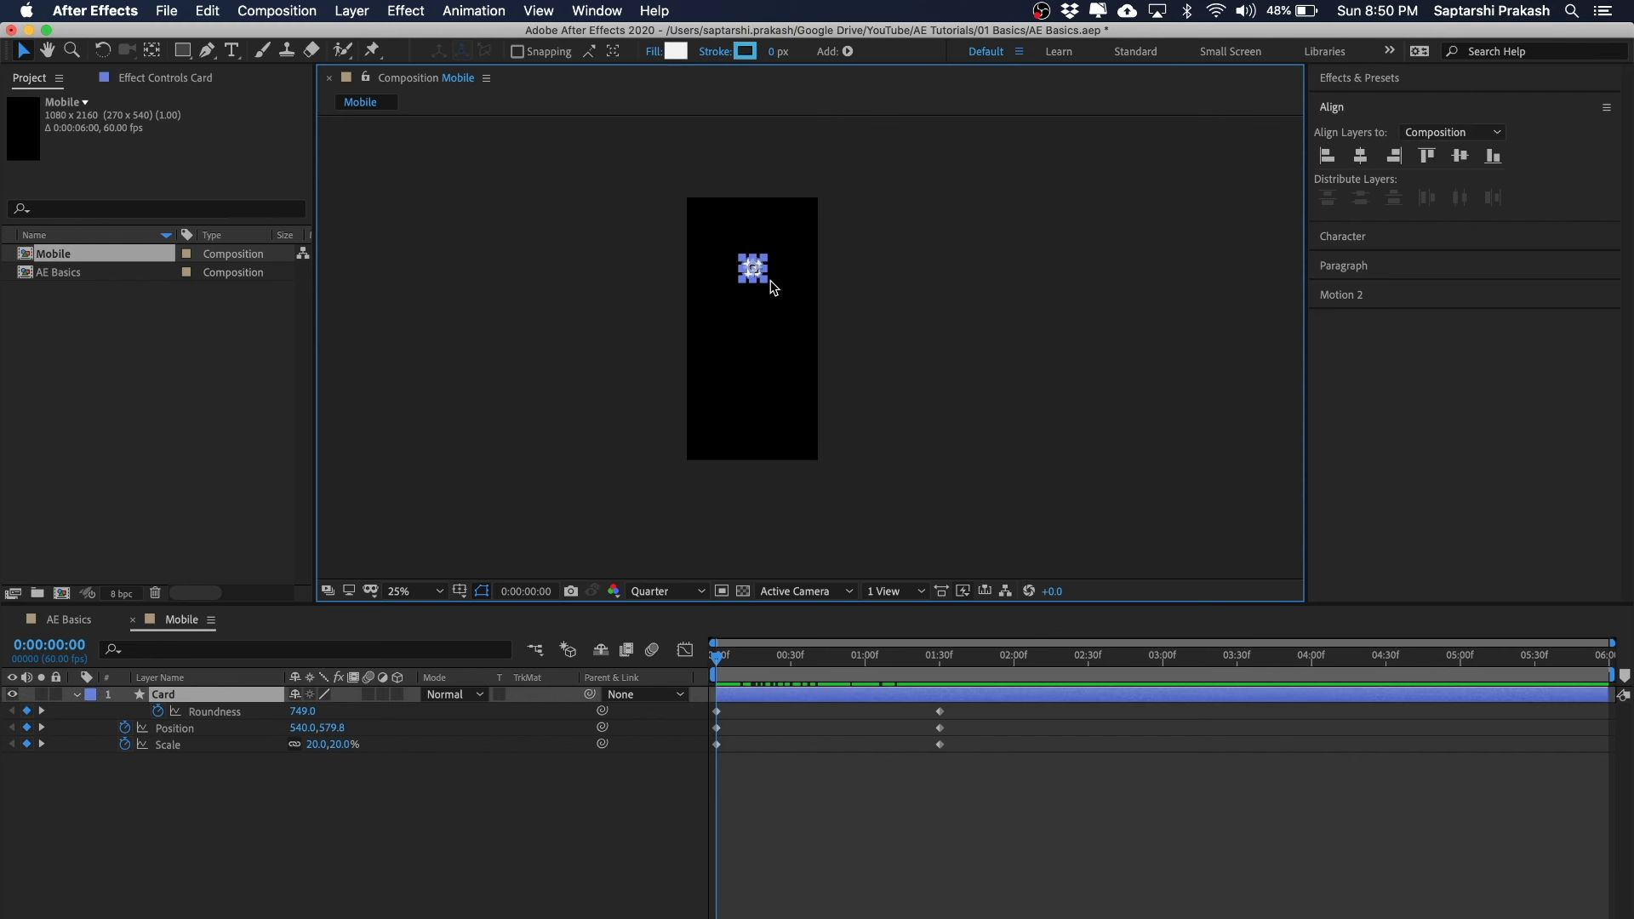
key("period")
left_click_drag(779, 265, 790, 234)
left_click_drag(713, 176, 714, 485)
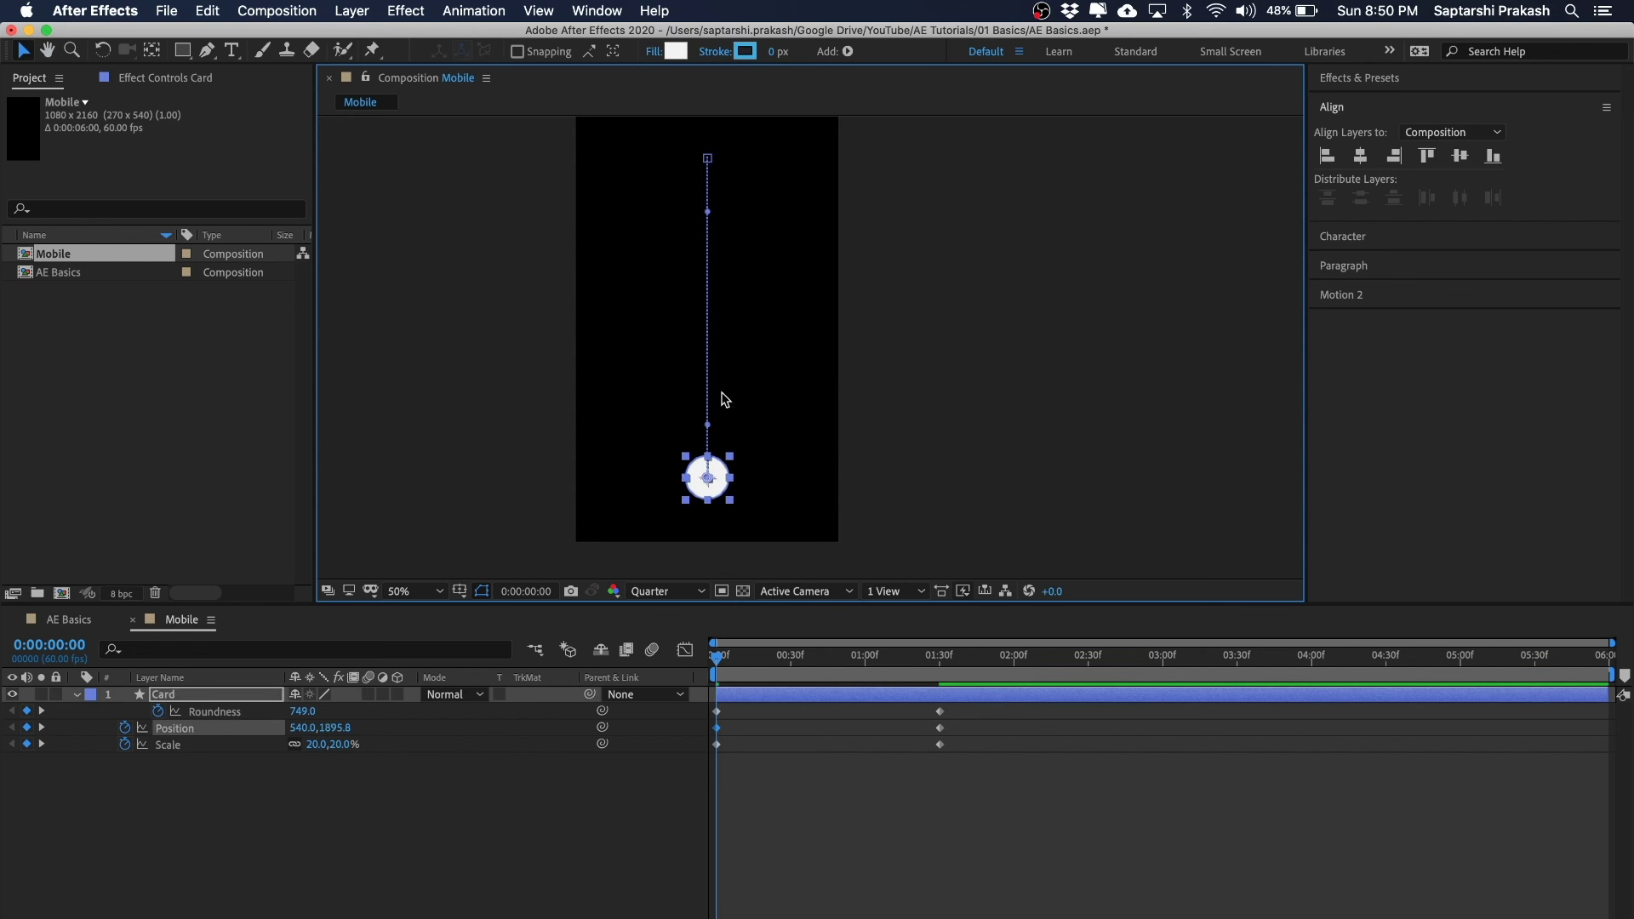
left_click(959, 404)
left_click(890, 829)
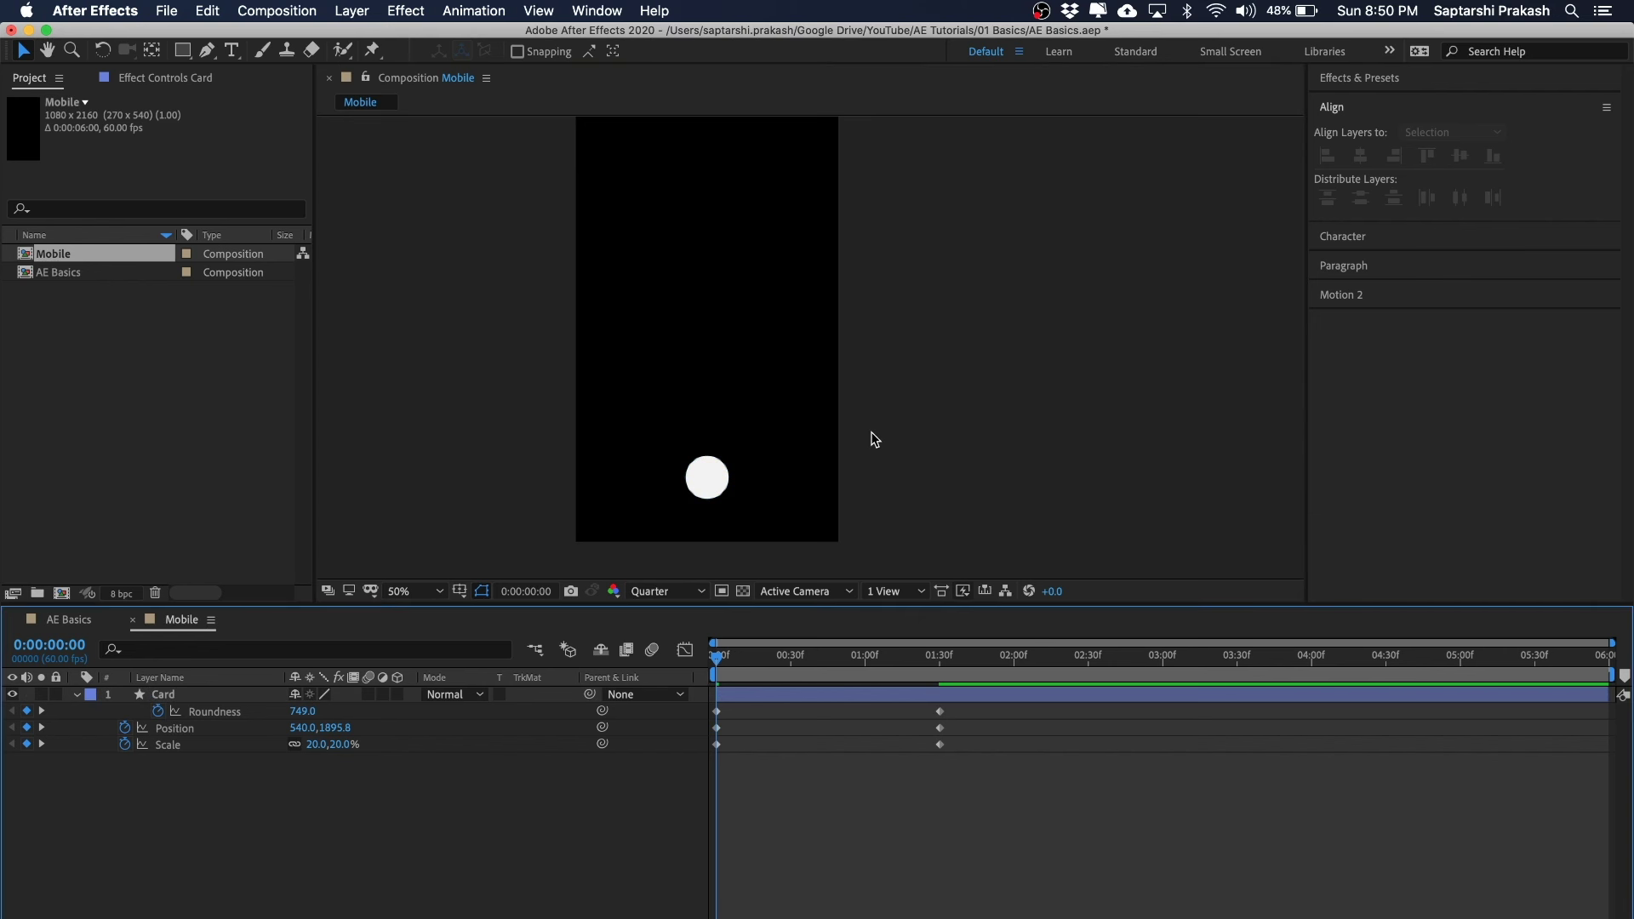
- Fit the whole composition in view and play back the Card animation several times from 0:00
scroll(874, 434, "down", 2)
left_click_drag(908, 338, 900, 378)
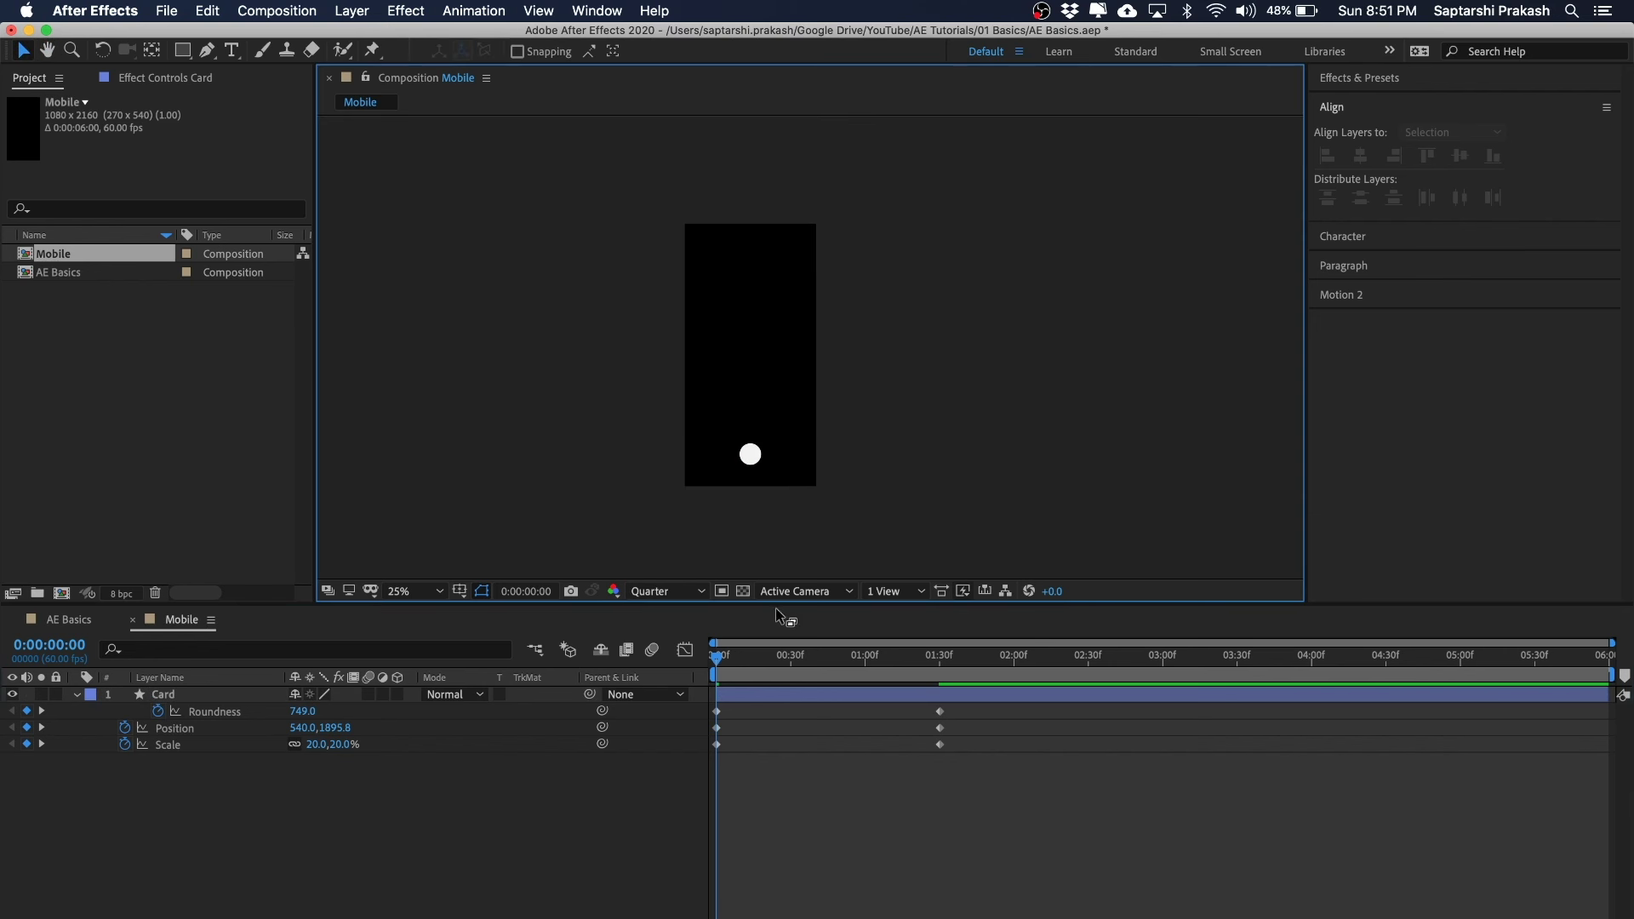
left_click(777, 660)
left_click_drag(778, 660, 609, 665)
key("space")
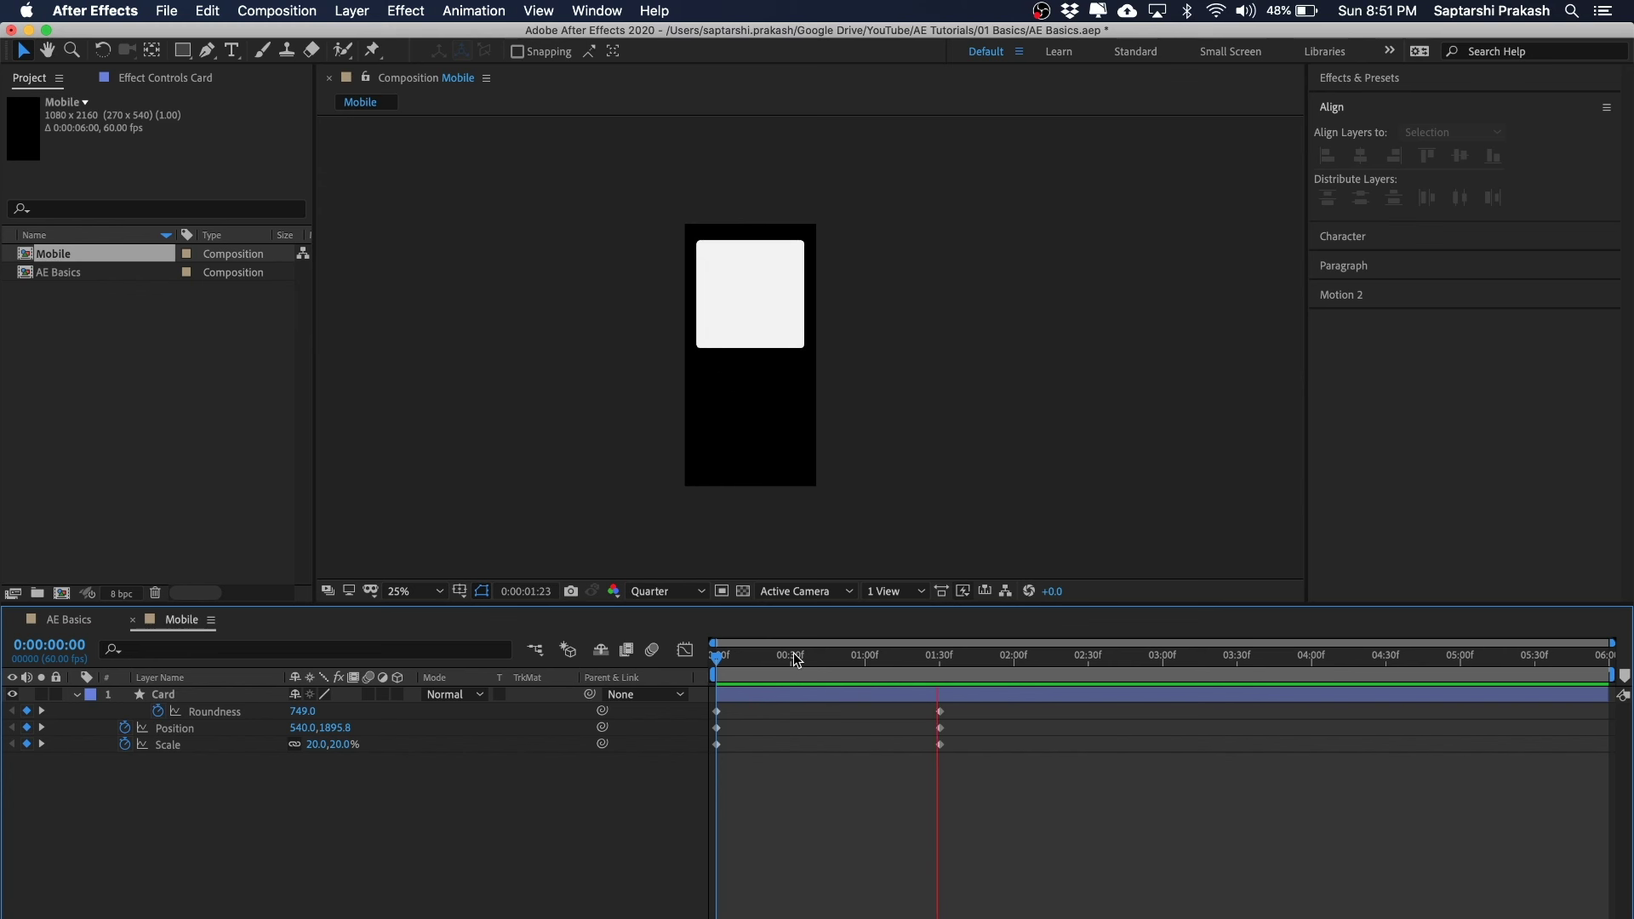
key("space")
key("space")
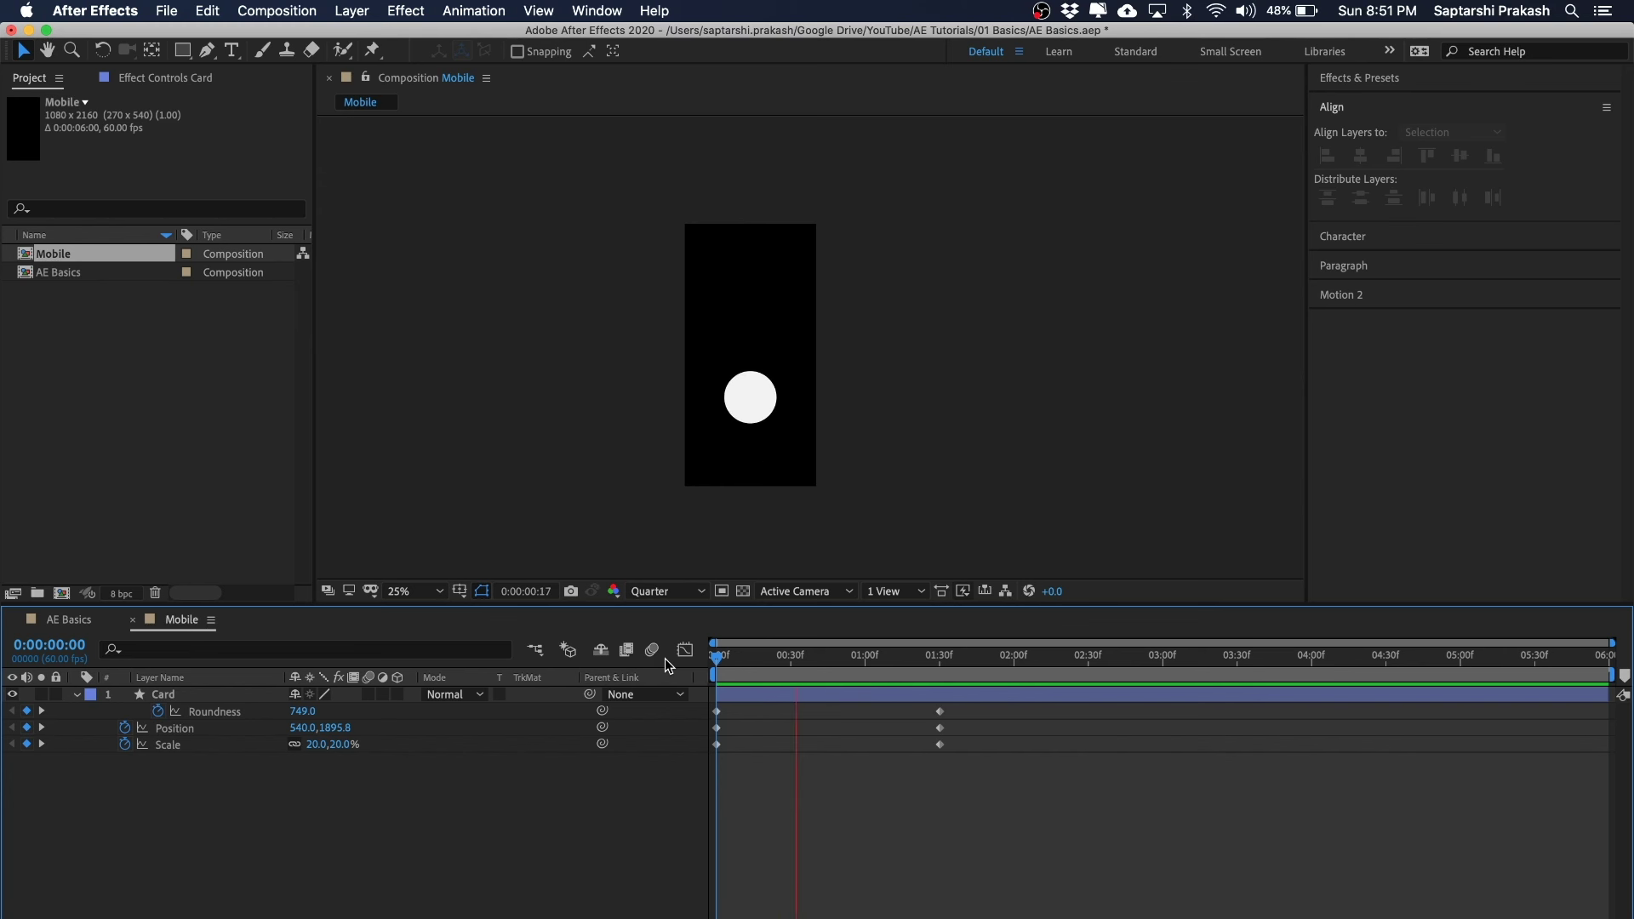
key("space")
key("space")
key("space")
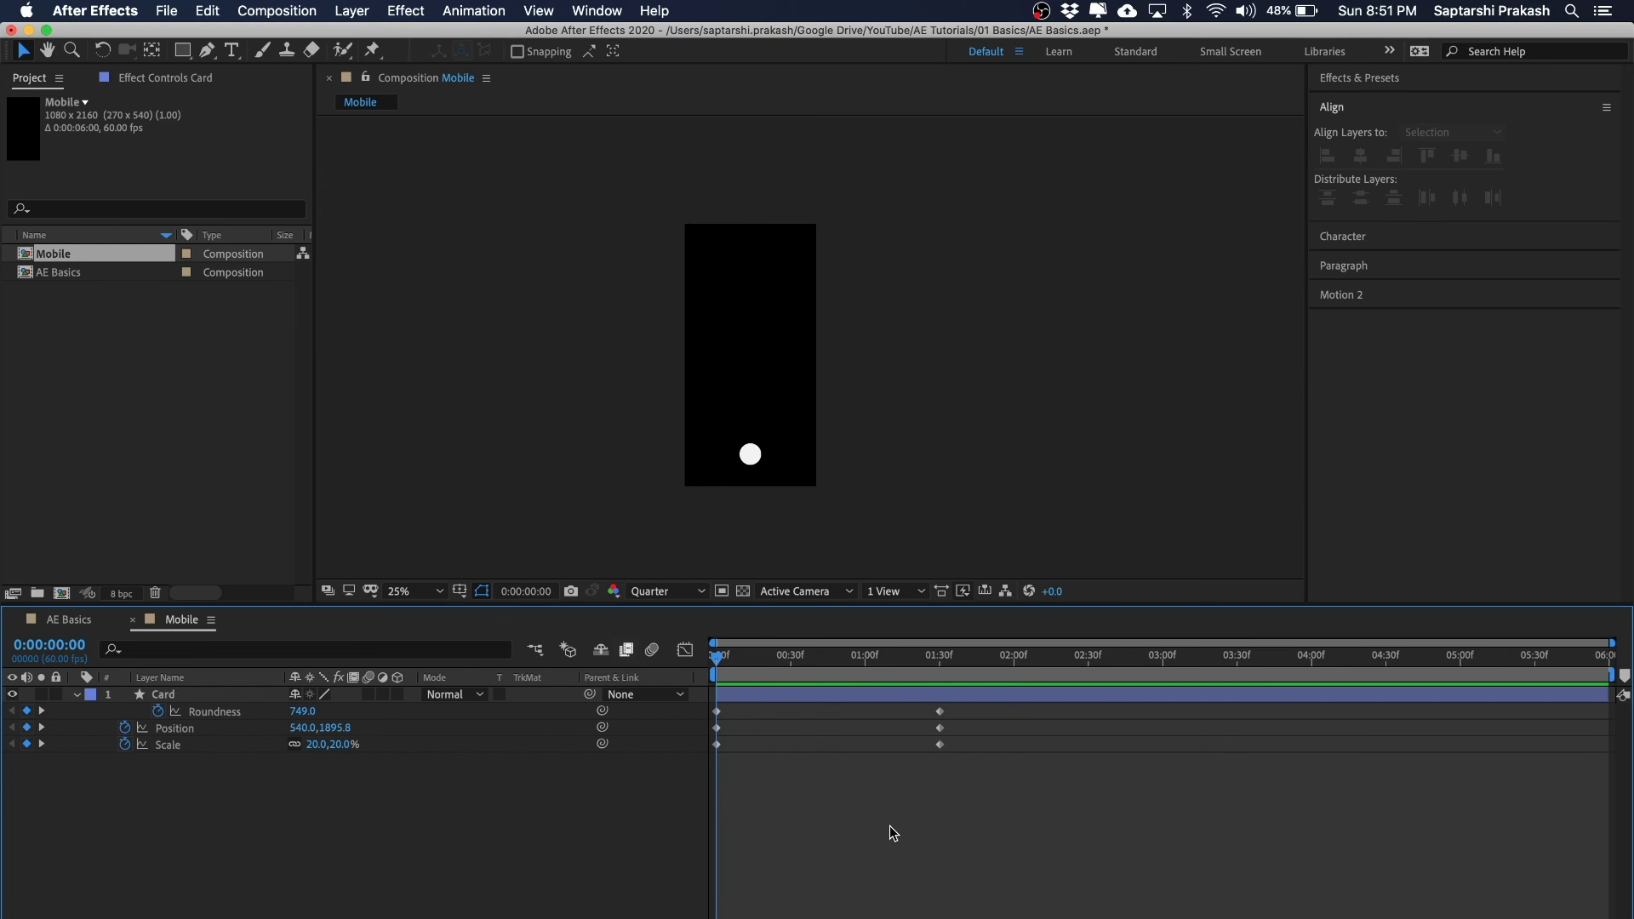
- Apply Easy Ease to all of the Card layer's Roundness, Position and Scale keyframes
left_click_drag(962, 706, 628, 842)
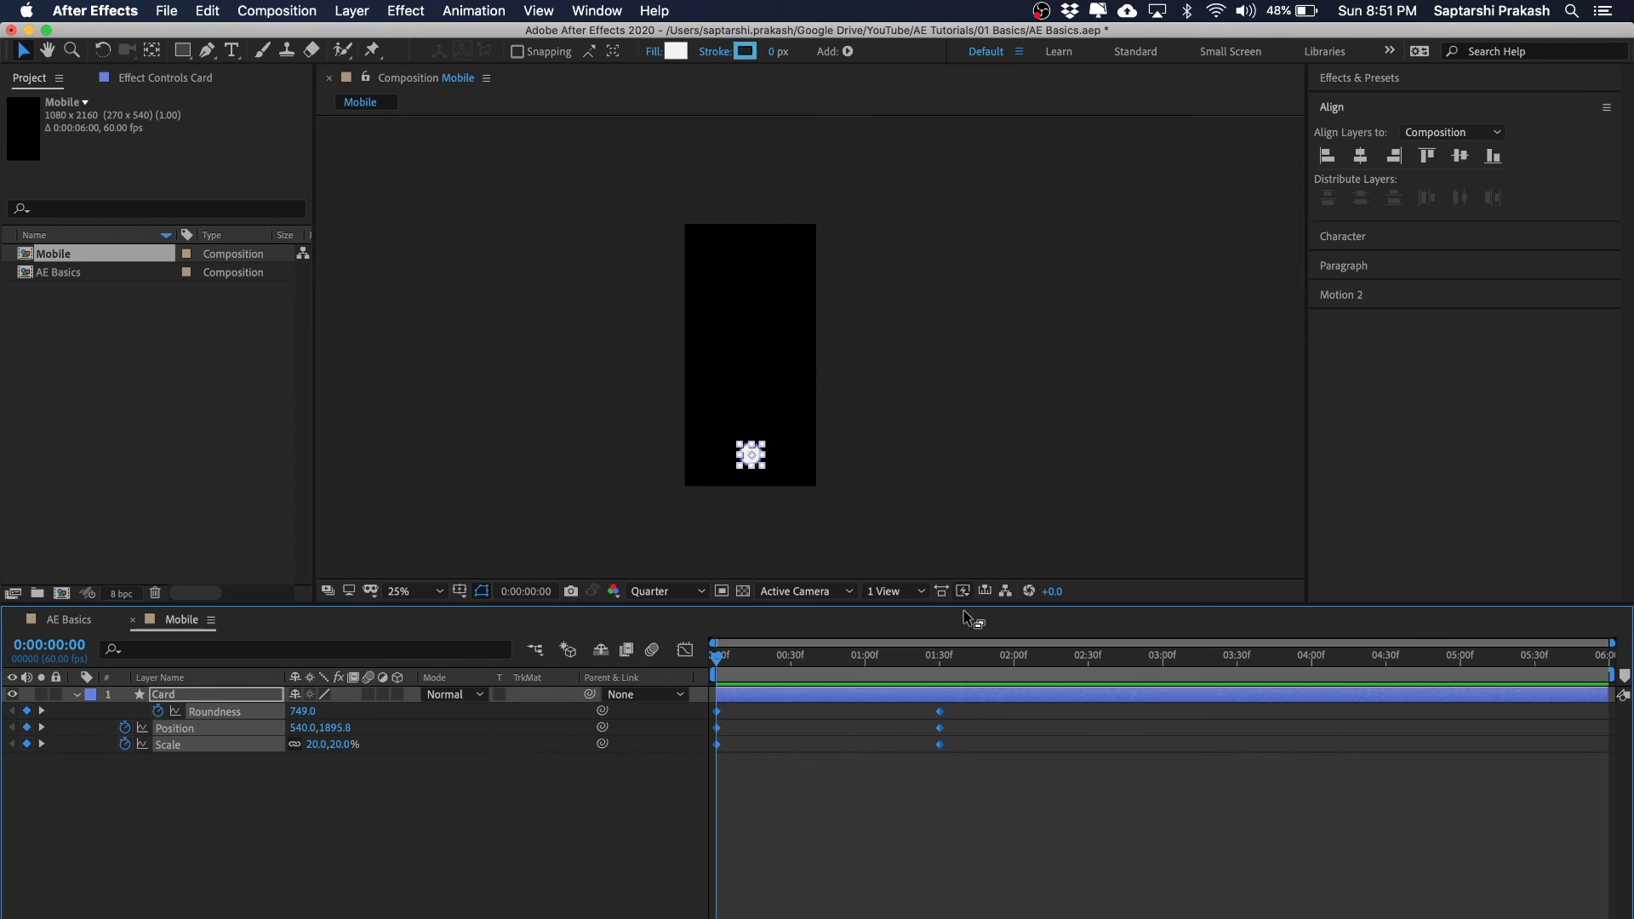
left_click_drag(965, 605, 965, 423)
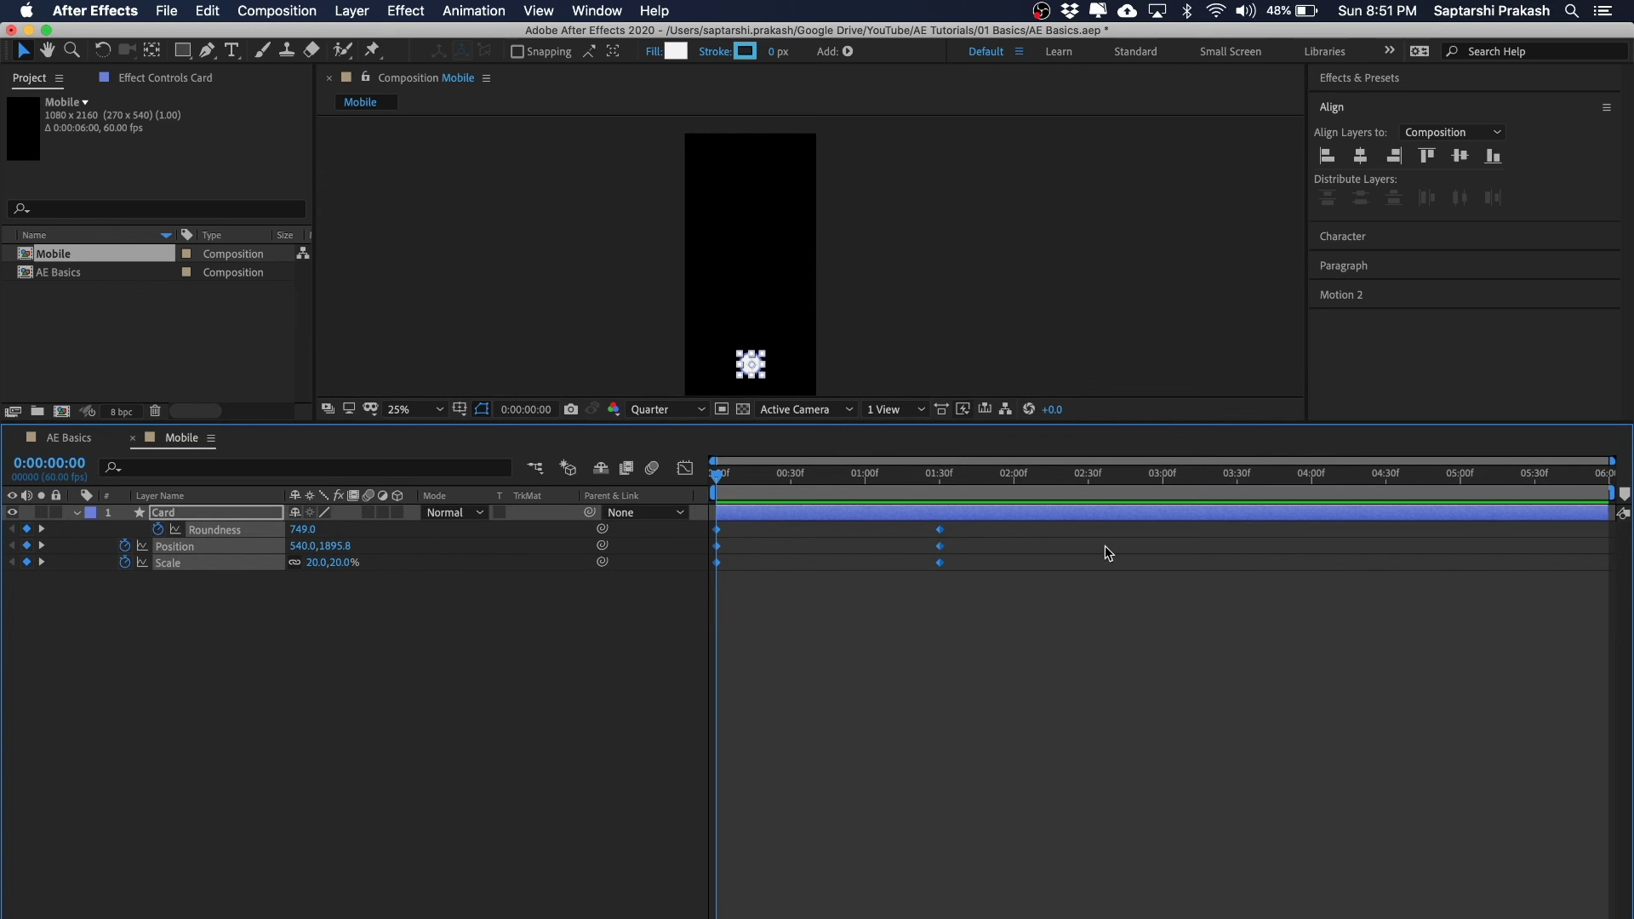
right_click(938, 527)
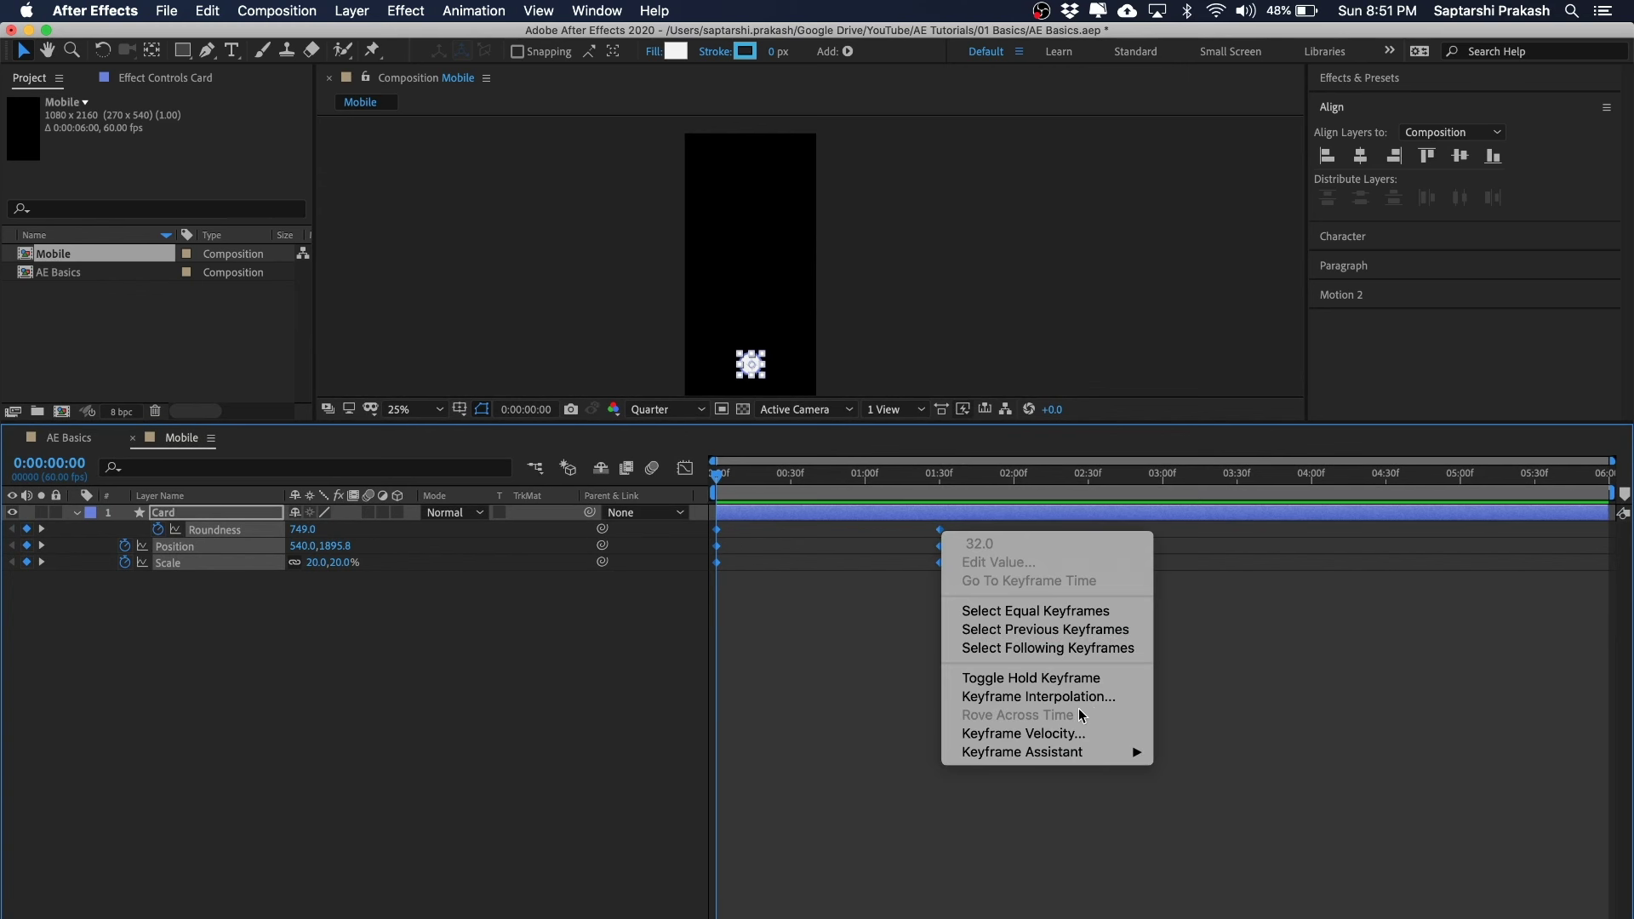
mouse_move(1039, 753)
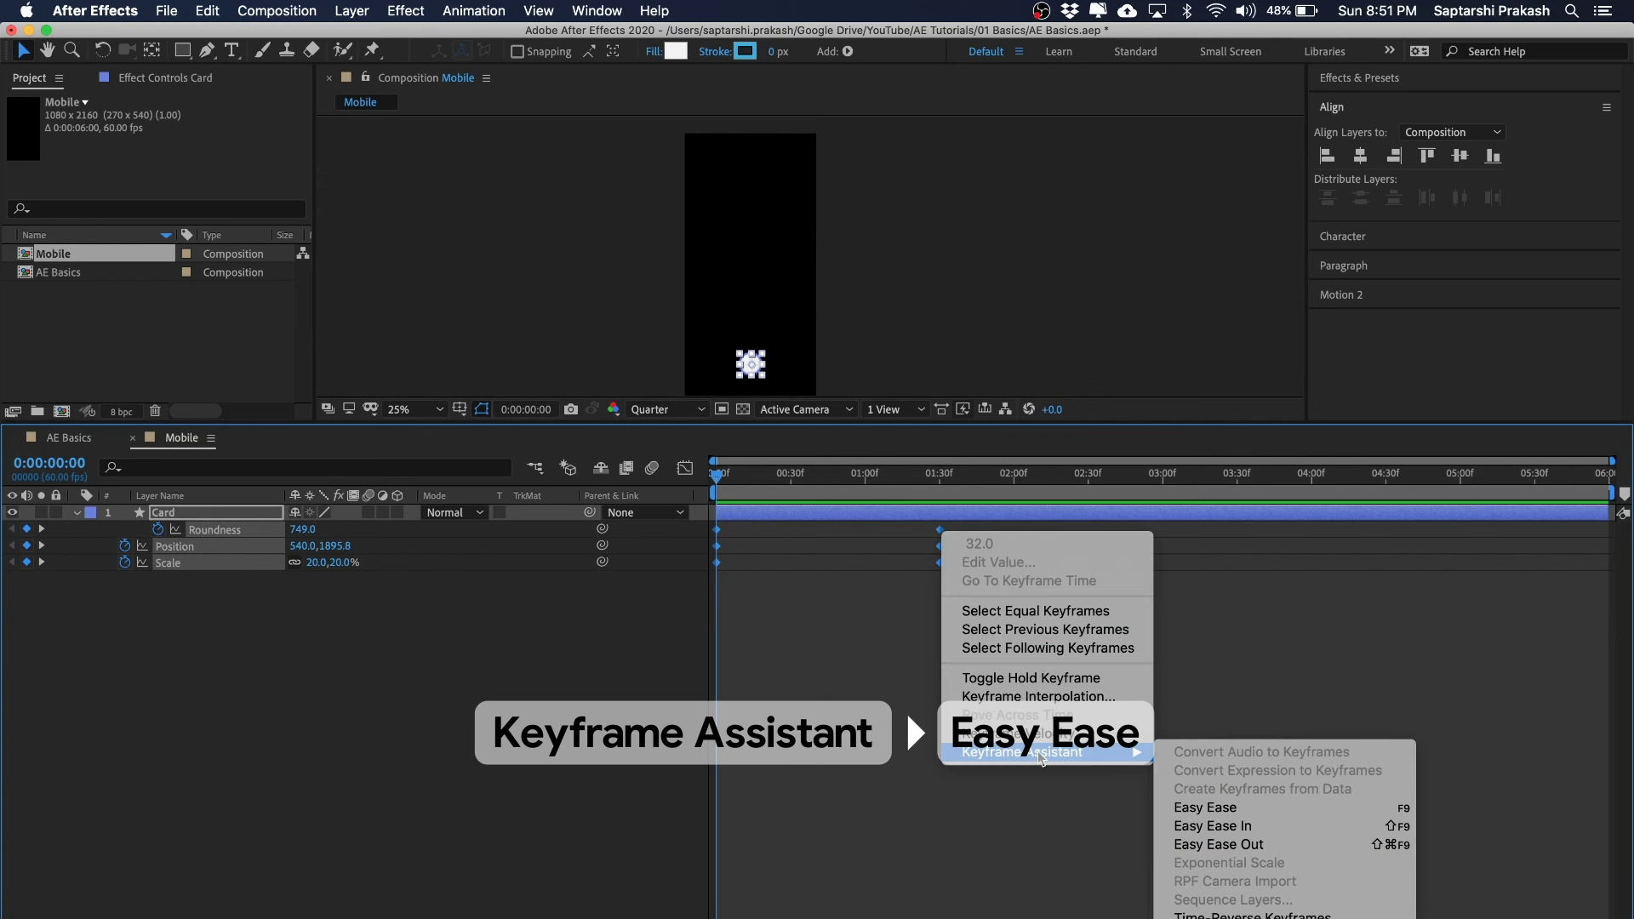
left_click(1263, 808)
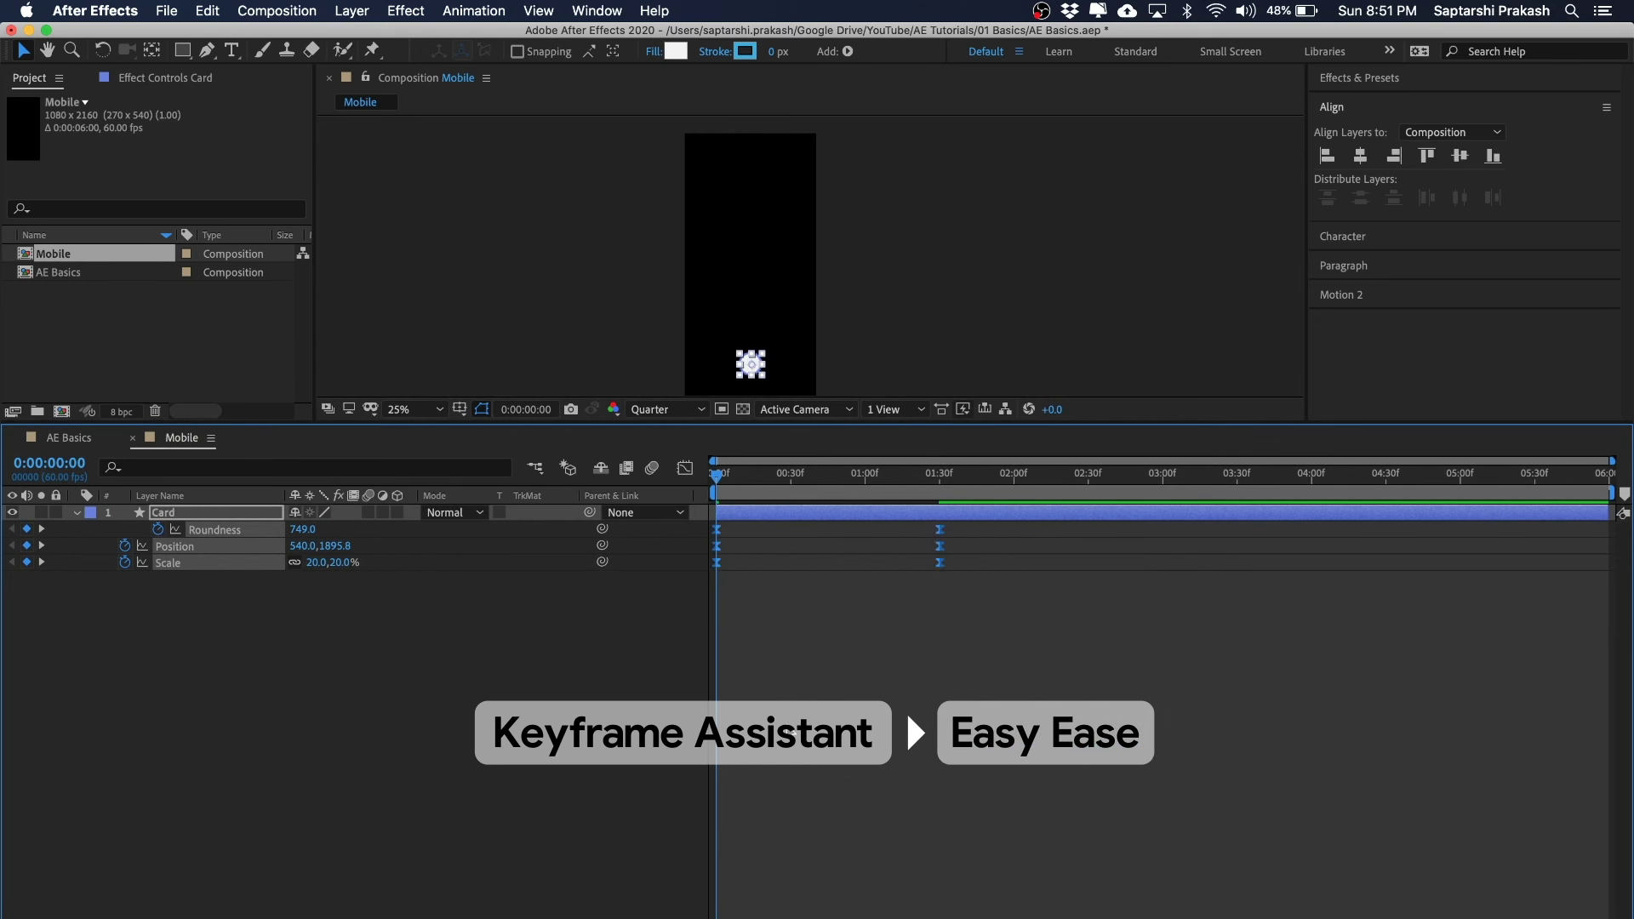
left_click(790, 732)
- Play back the eased Card animation from 0:00
left_click_drag(835, 474, 630, 462)
key("space")
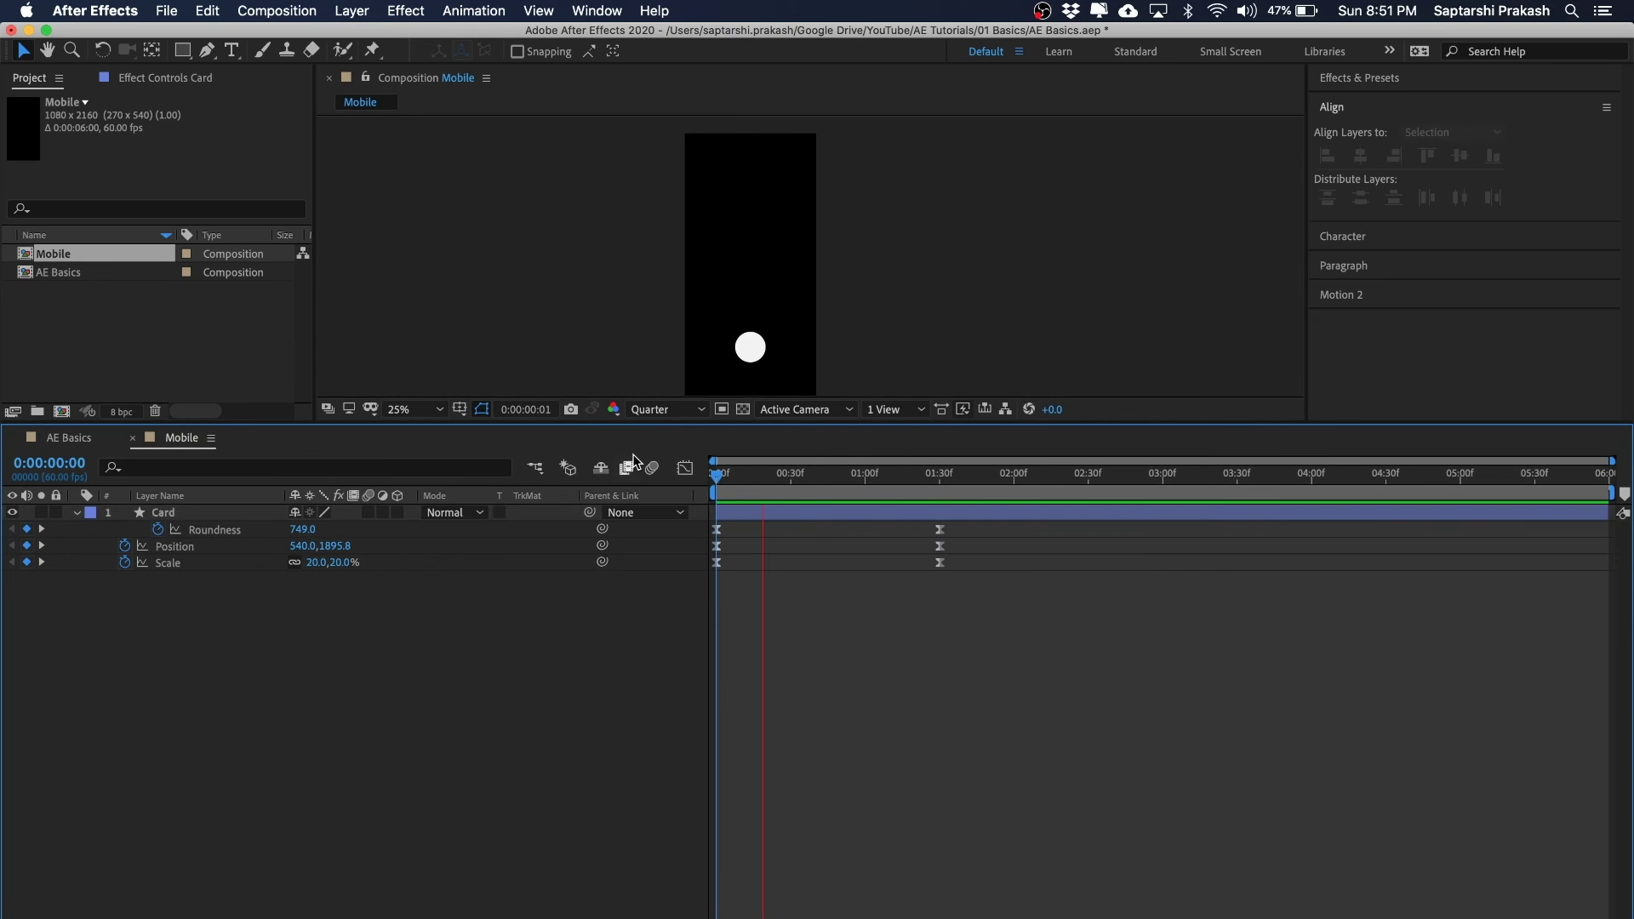
key("space")
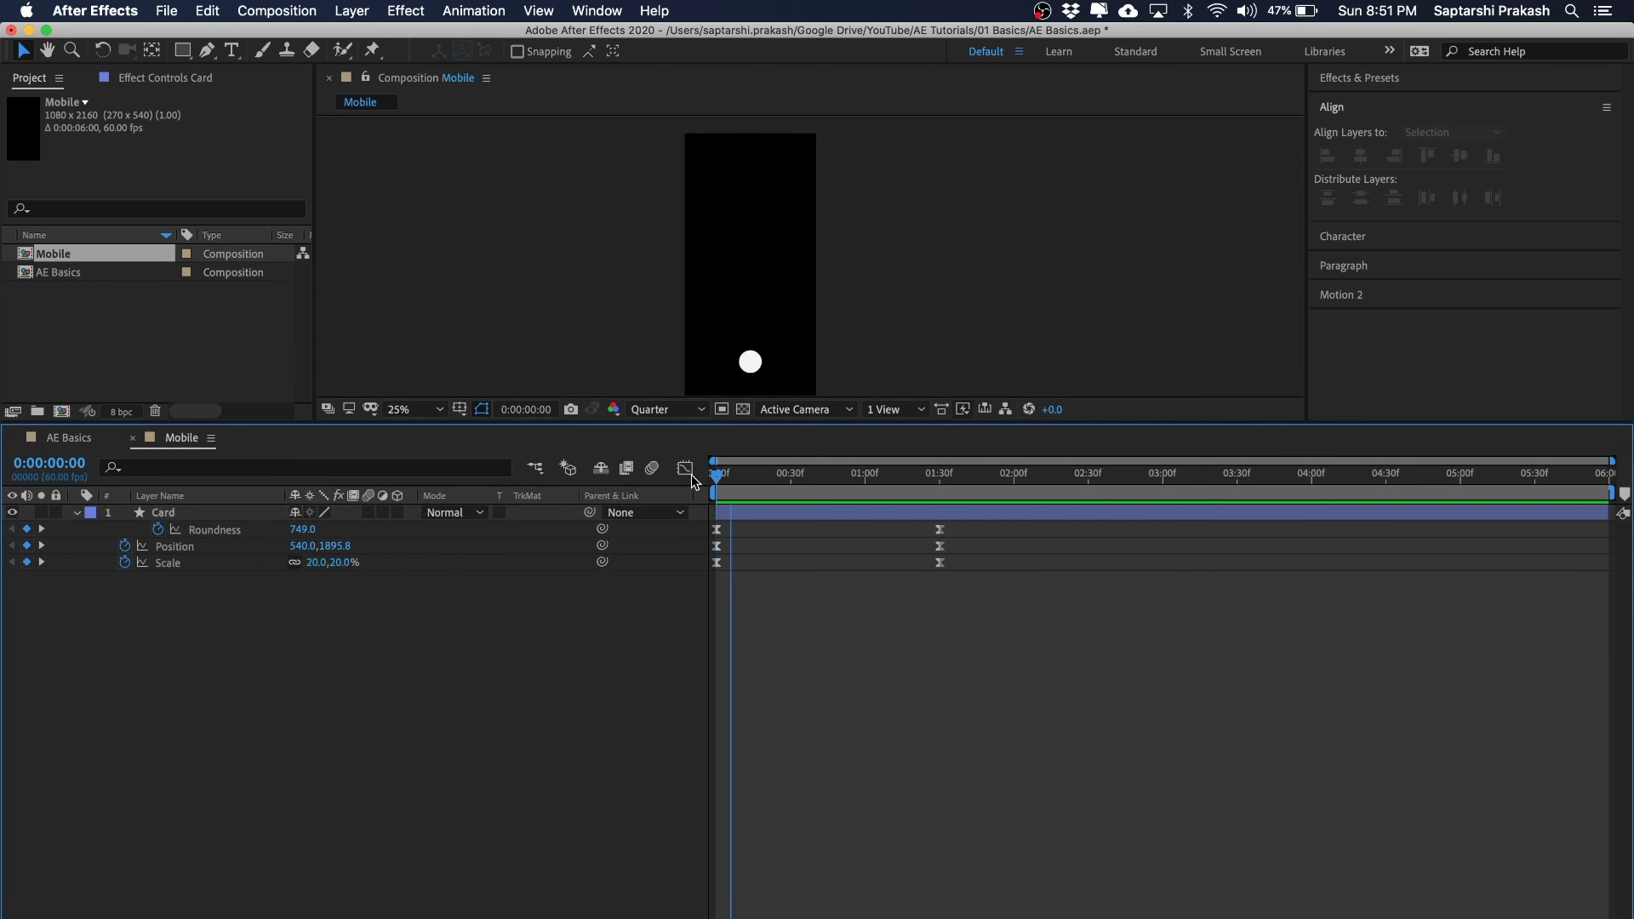
- Move the Card's ending Roundness, Position and Scale keyframes to about 0:45 and preview the faster animation
mouse_move(973, 522)
left_mouse_down()
mouse_move(896, 605)
mouse_move(875, 562)
mouse_move(829, 562)
left_mouse_up()
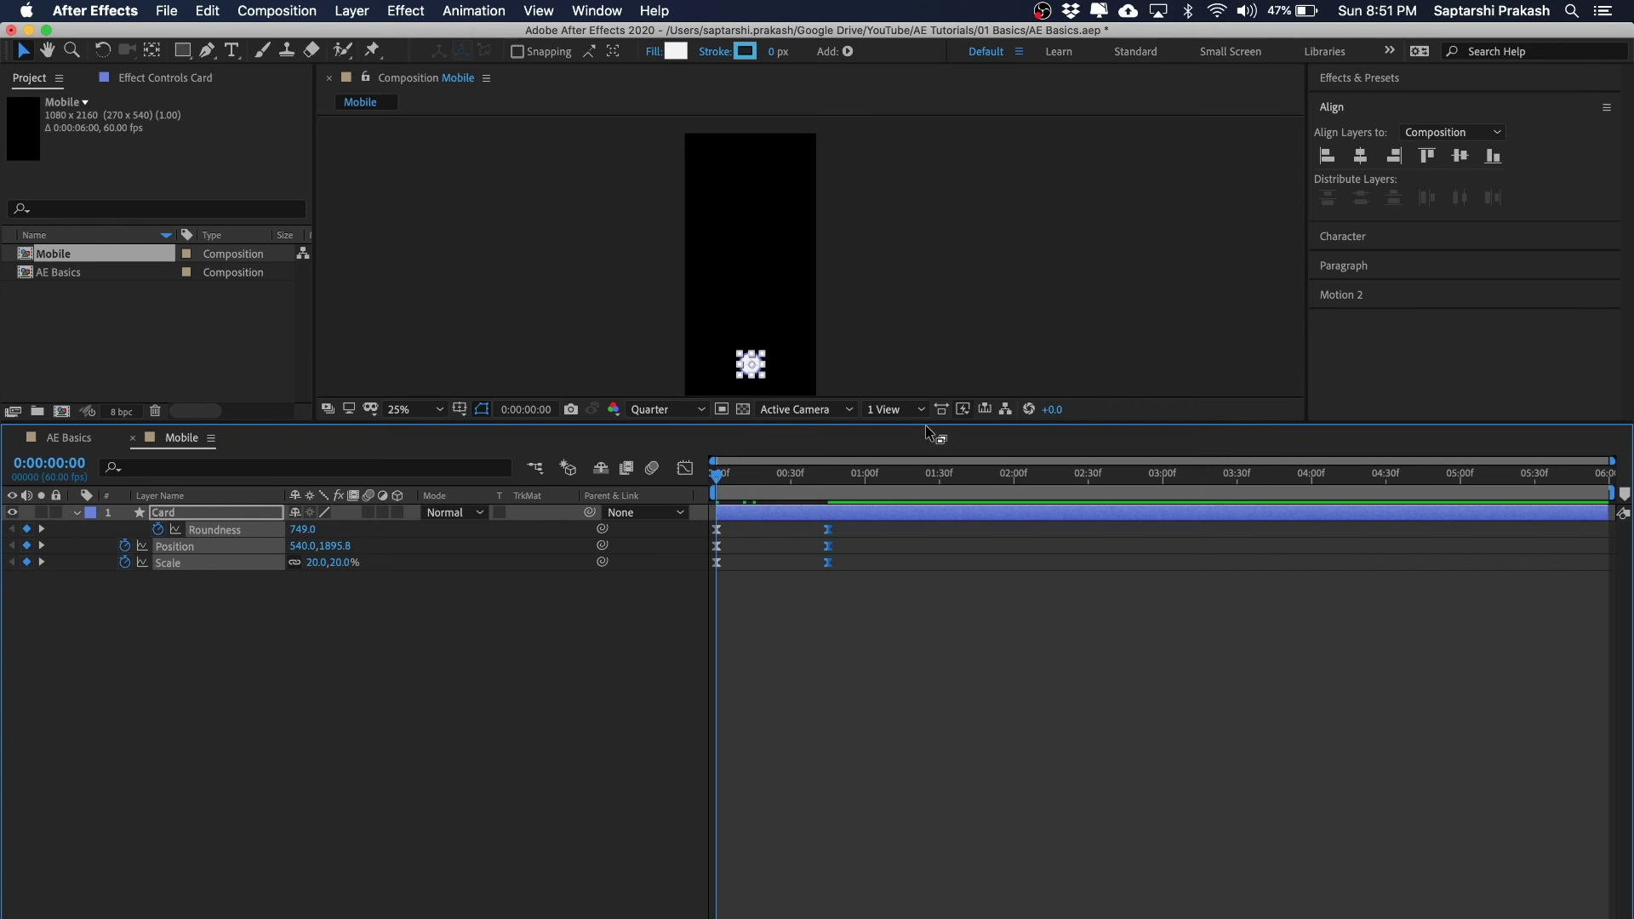
left_click_drag(926, 423, 920, 609)
left_click(952, 390)
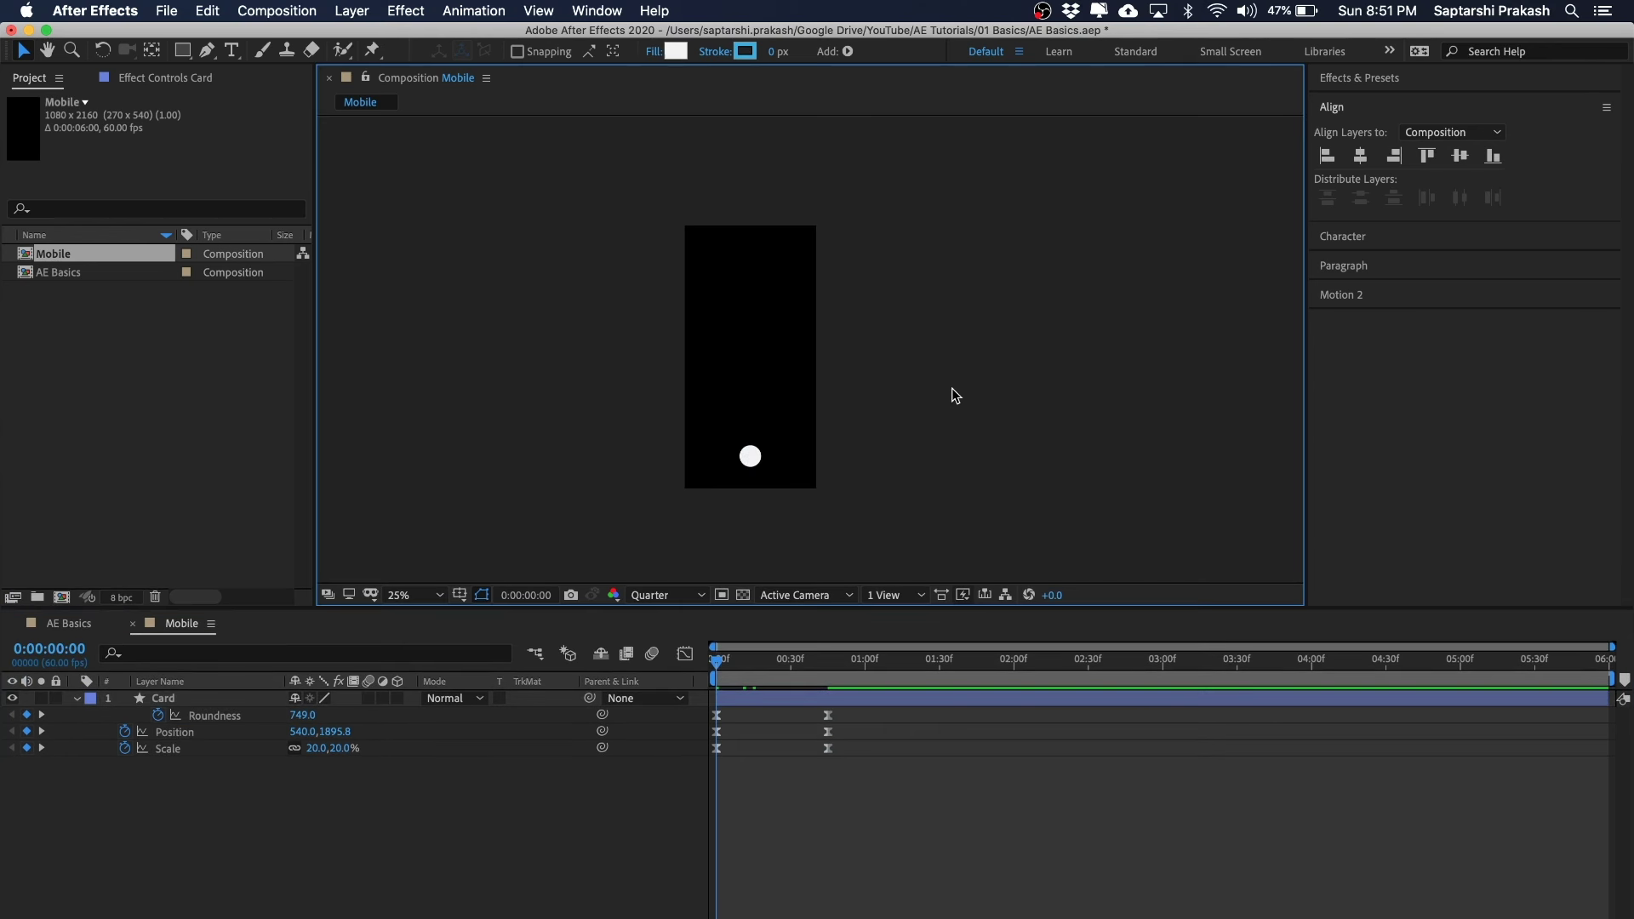
left_click_drag(778, 654, 655, 651)
key("space")
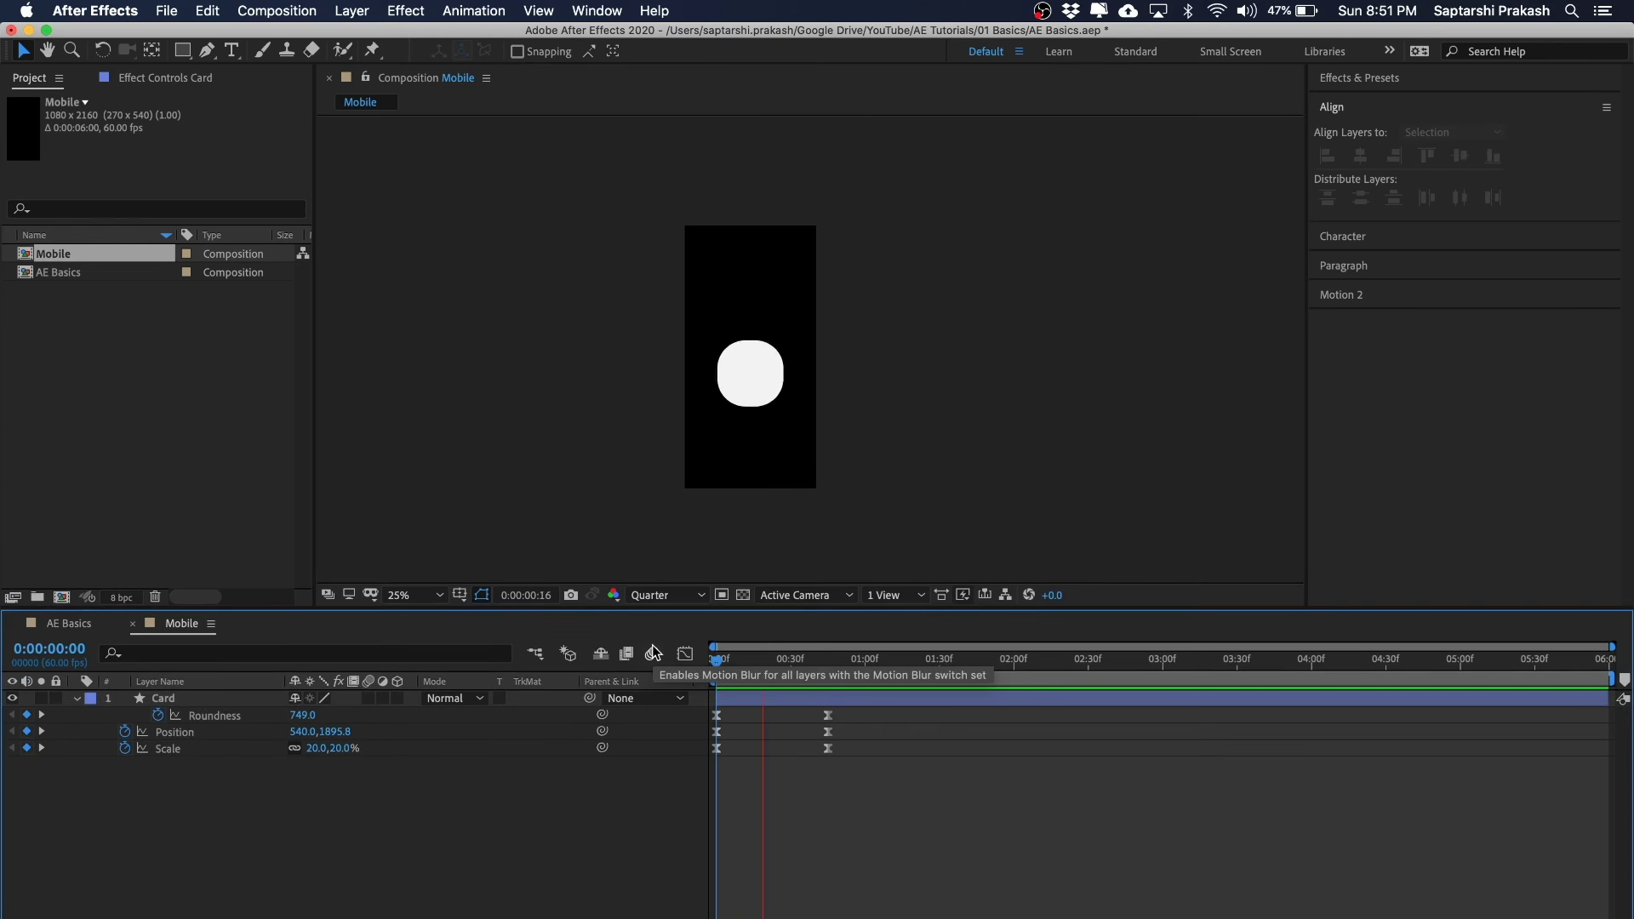
key("space")
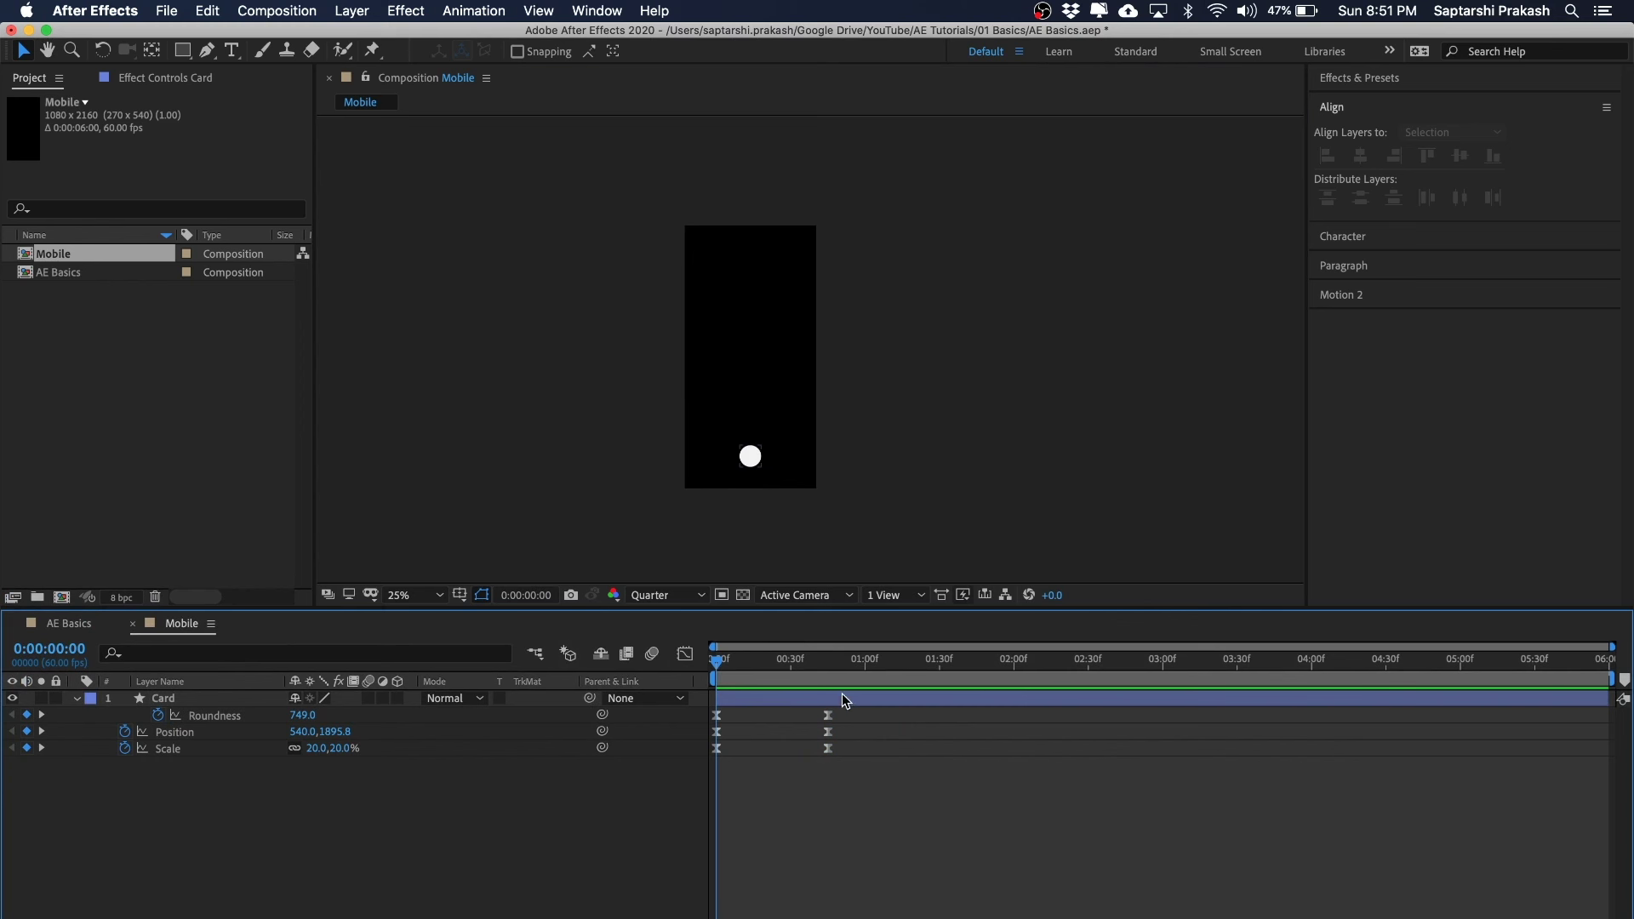
- Move the Card's three ending keyframes earlier to about 0:22 and start a preview of the animation
left_click_drag(842, 711, 765, 838)
left_click(827, 749)
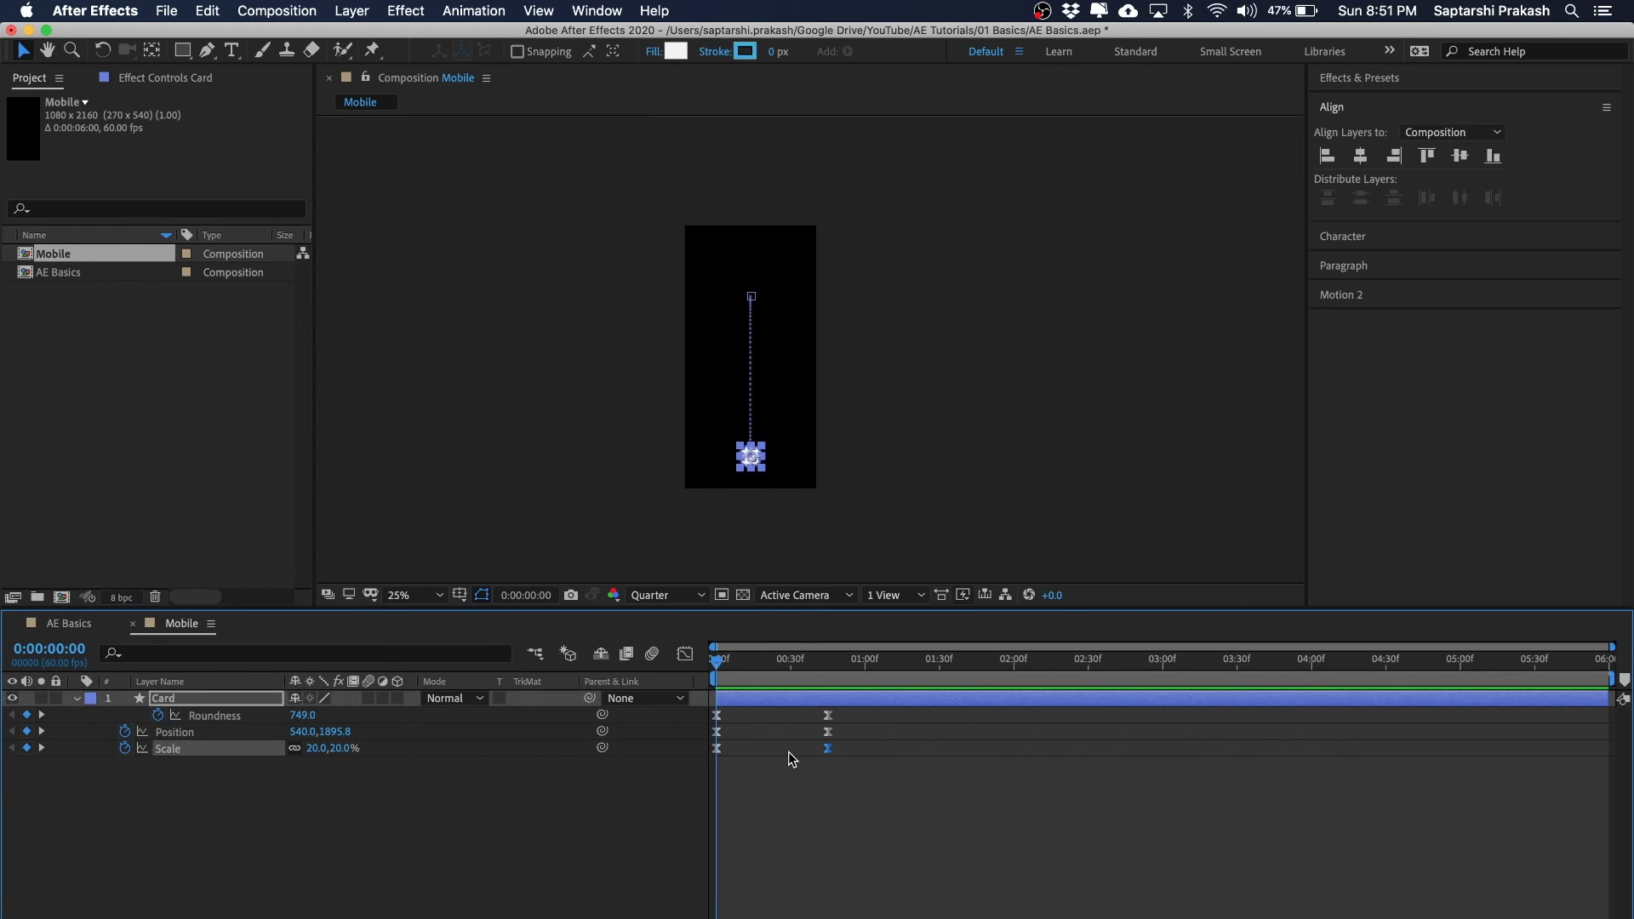
left_click_drag(845, 716, 772, 748)
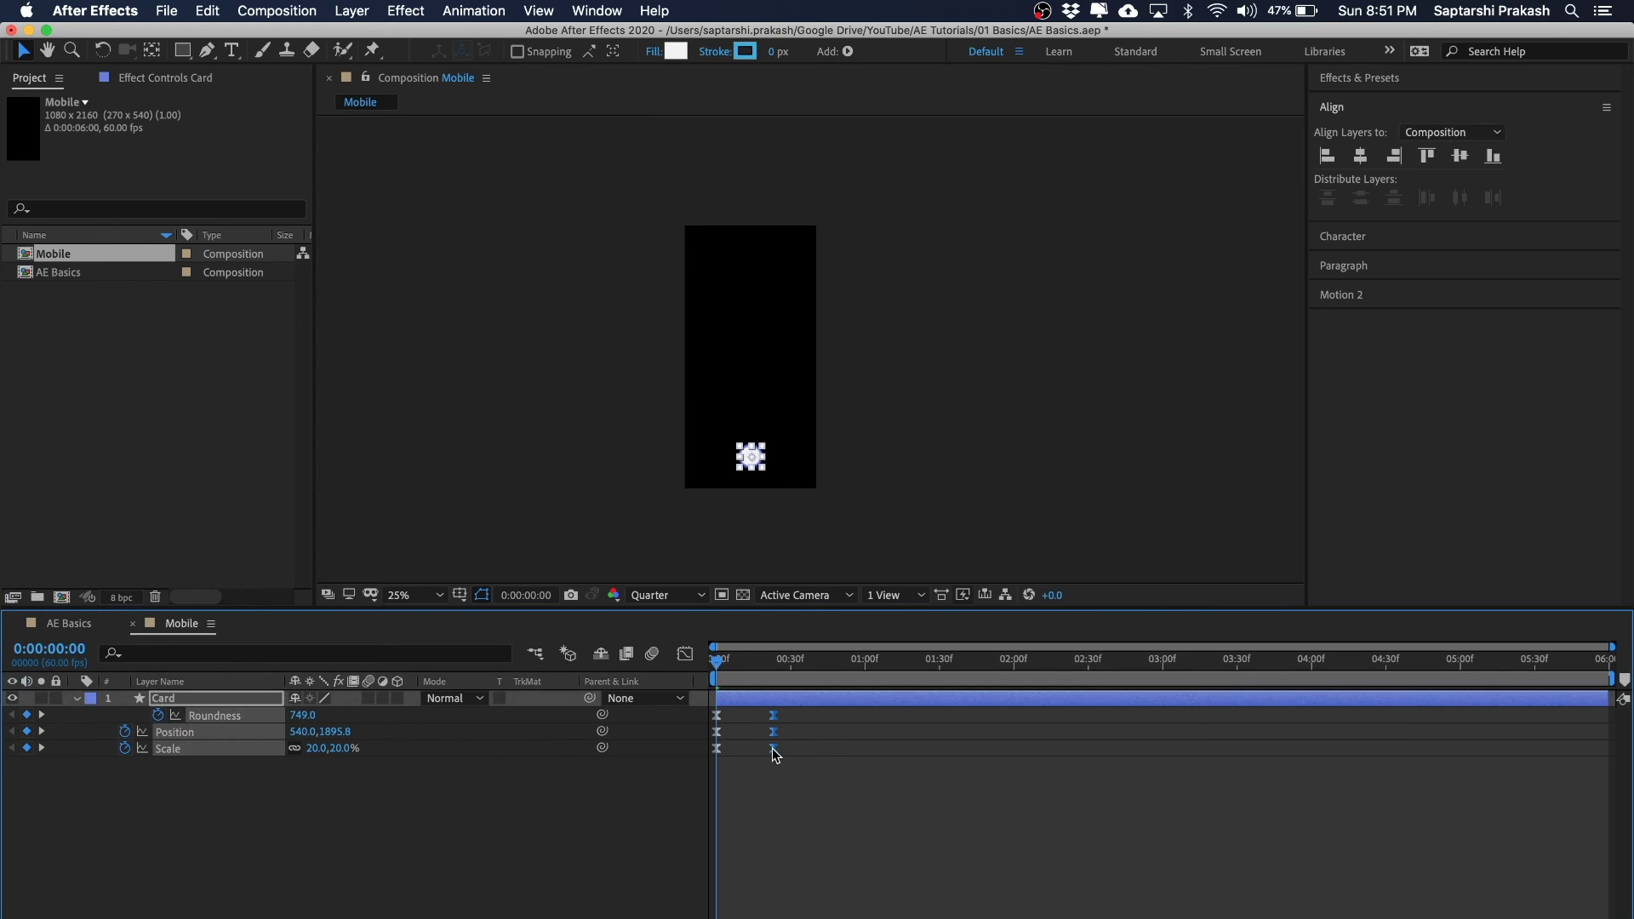
key("space")
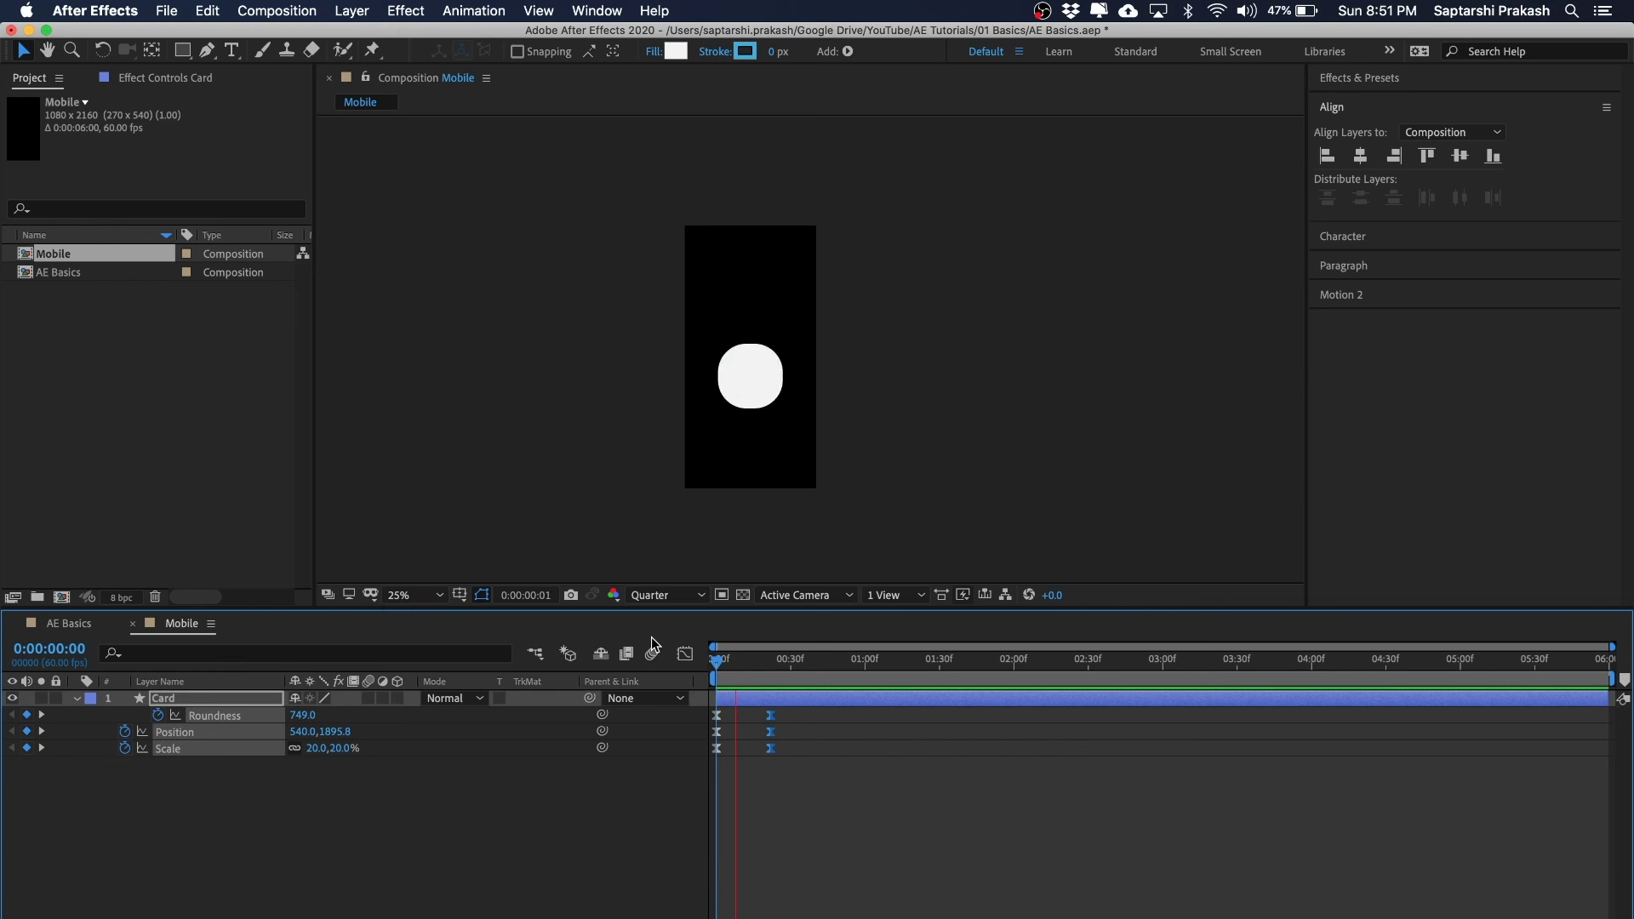
- Deselect the Card's keyframes and replay the shortened Roundness, Position and Scale animation from 0:00
key("space")
key("space")
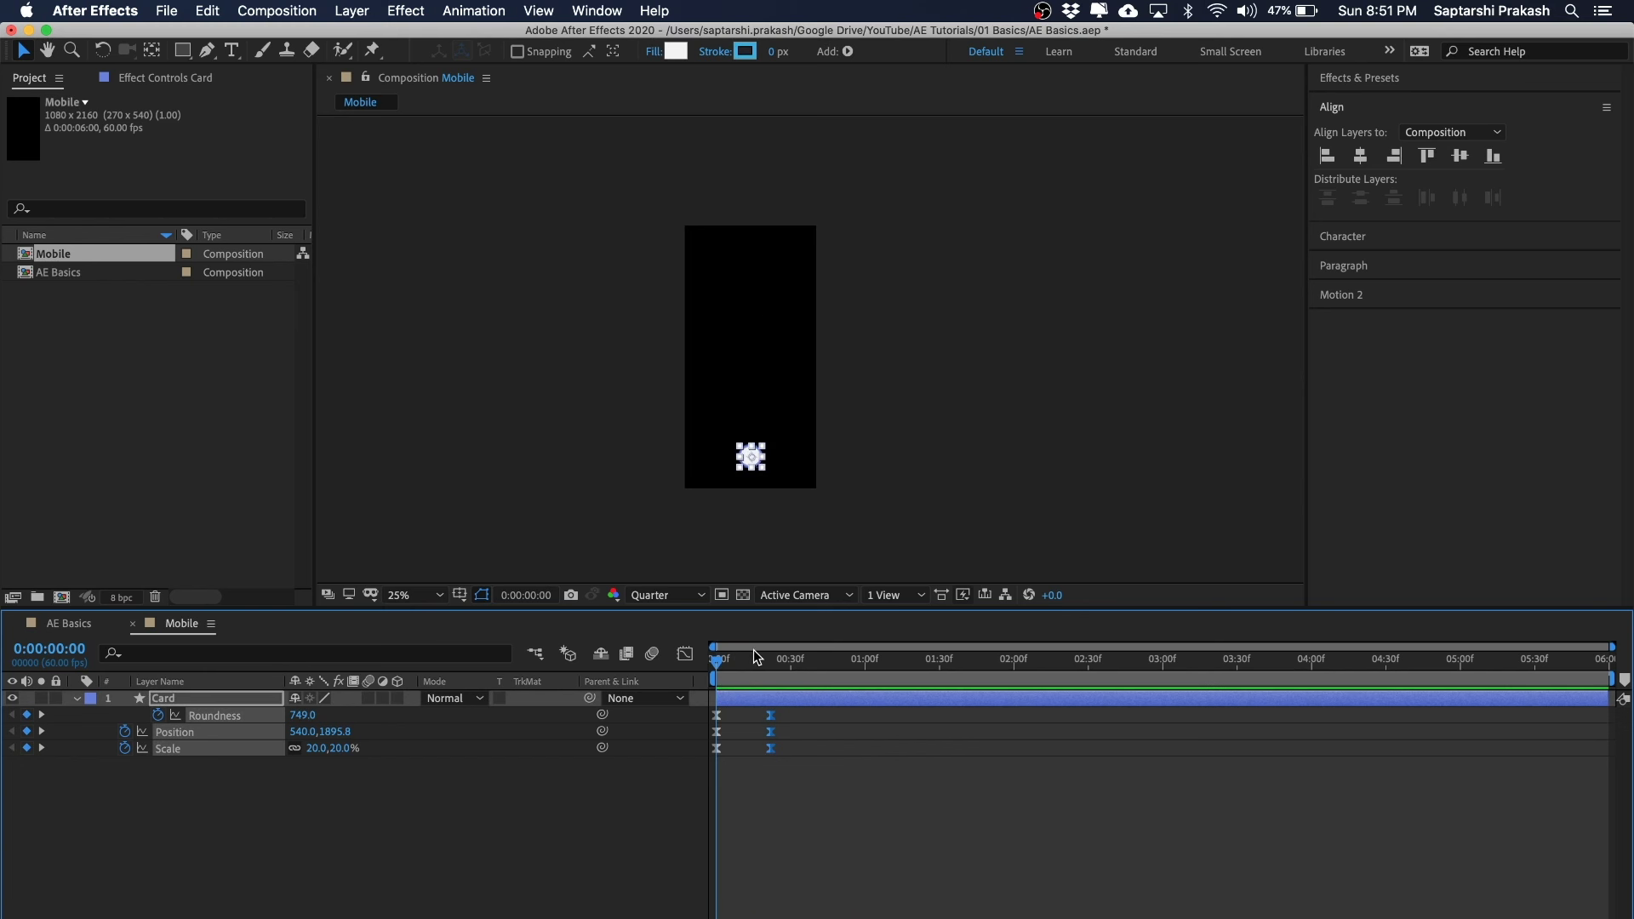
left_click(834, 799)
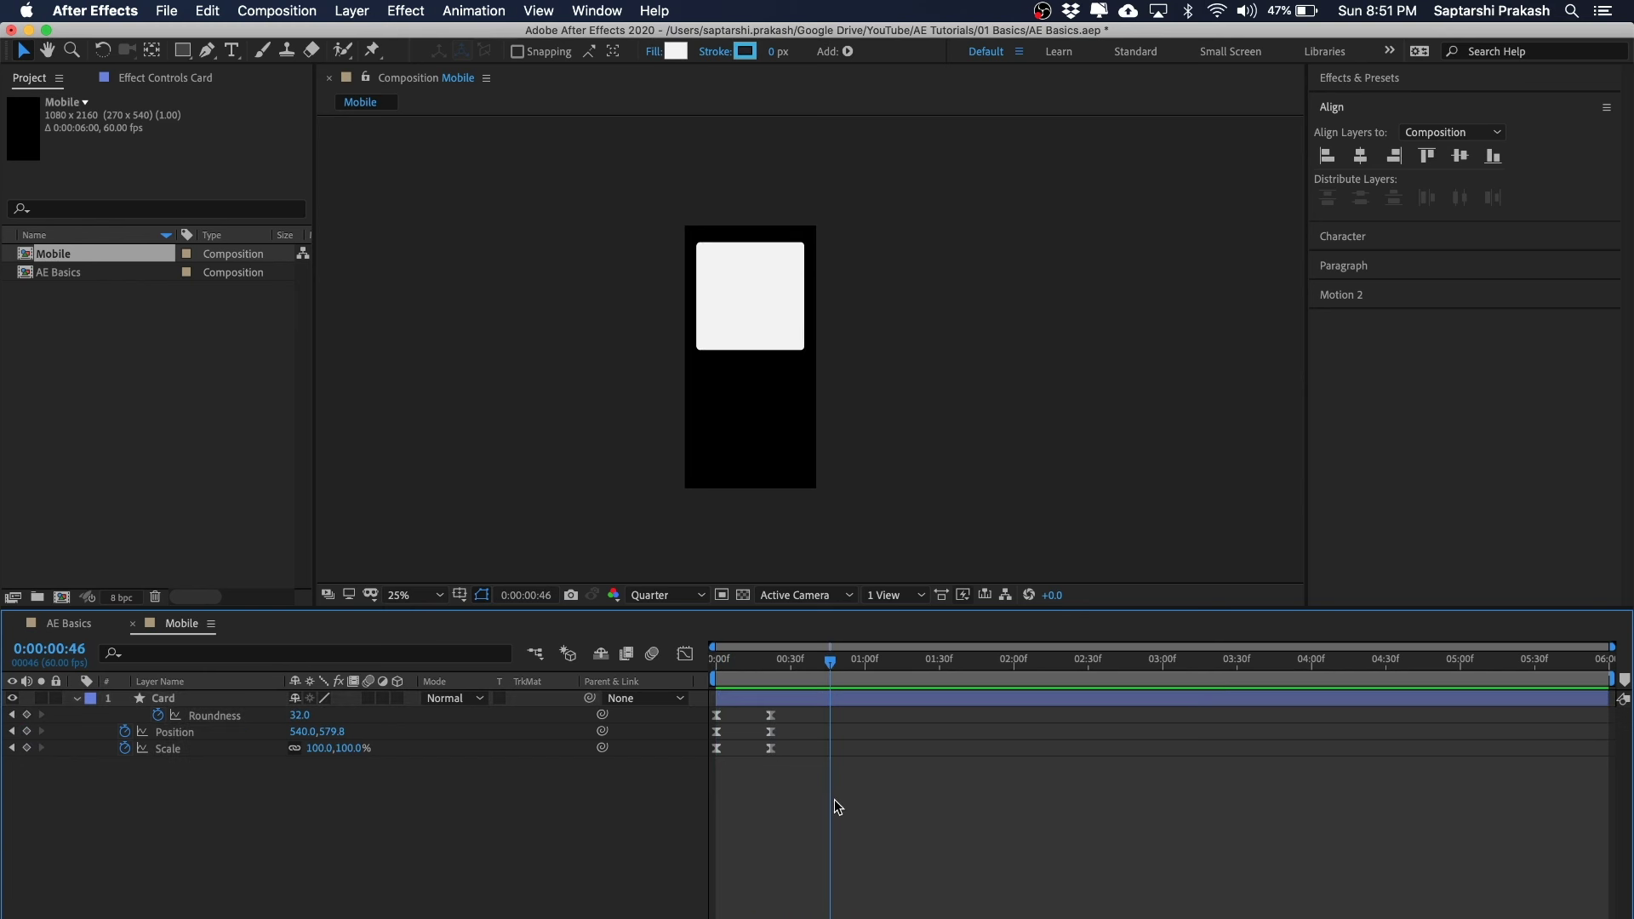
left_click_drag(753, 665, 691, 665)
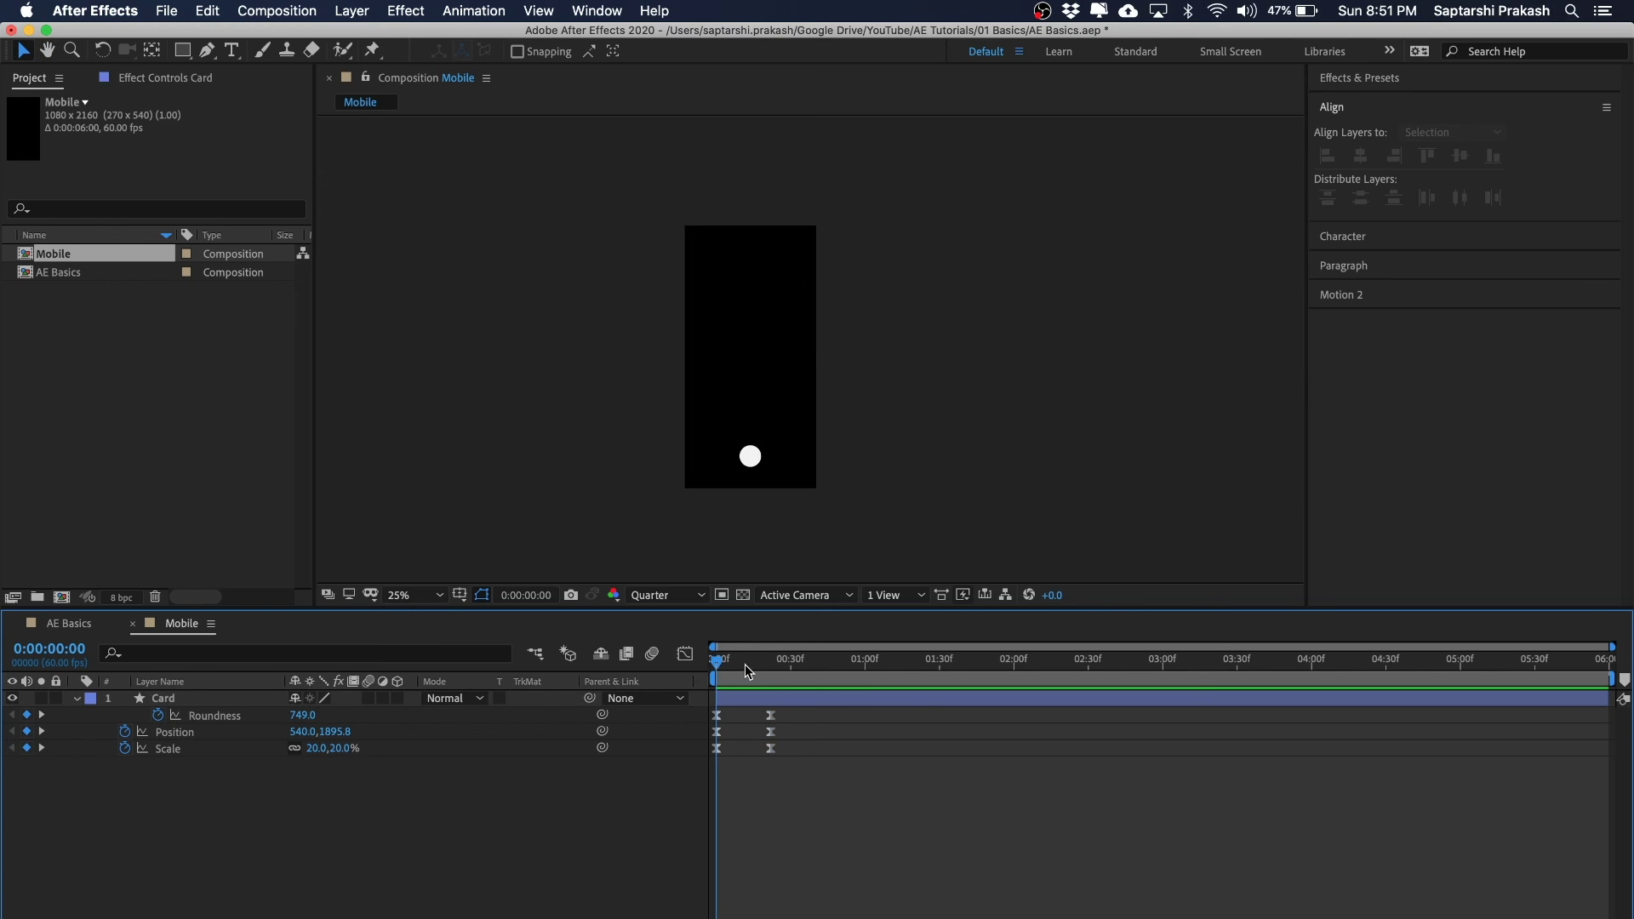
key("space")
key("space")
- Select the Card in the composition view, clear the selection and move the current time to 0:00:00:35
left_click(882, 263)
left_click_drag(954, 233, 499, 508)
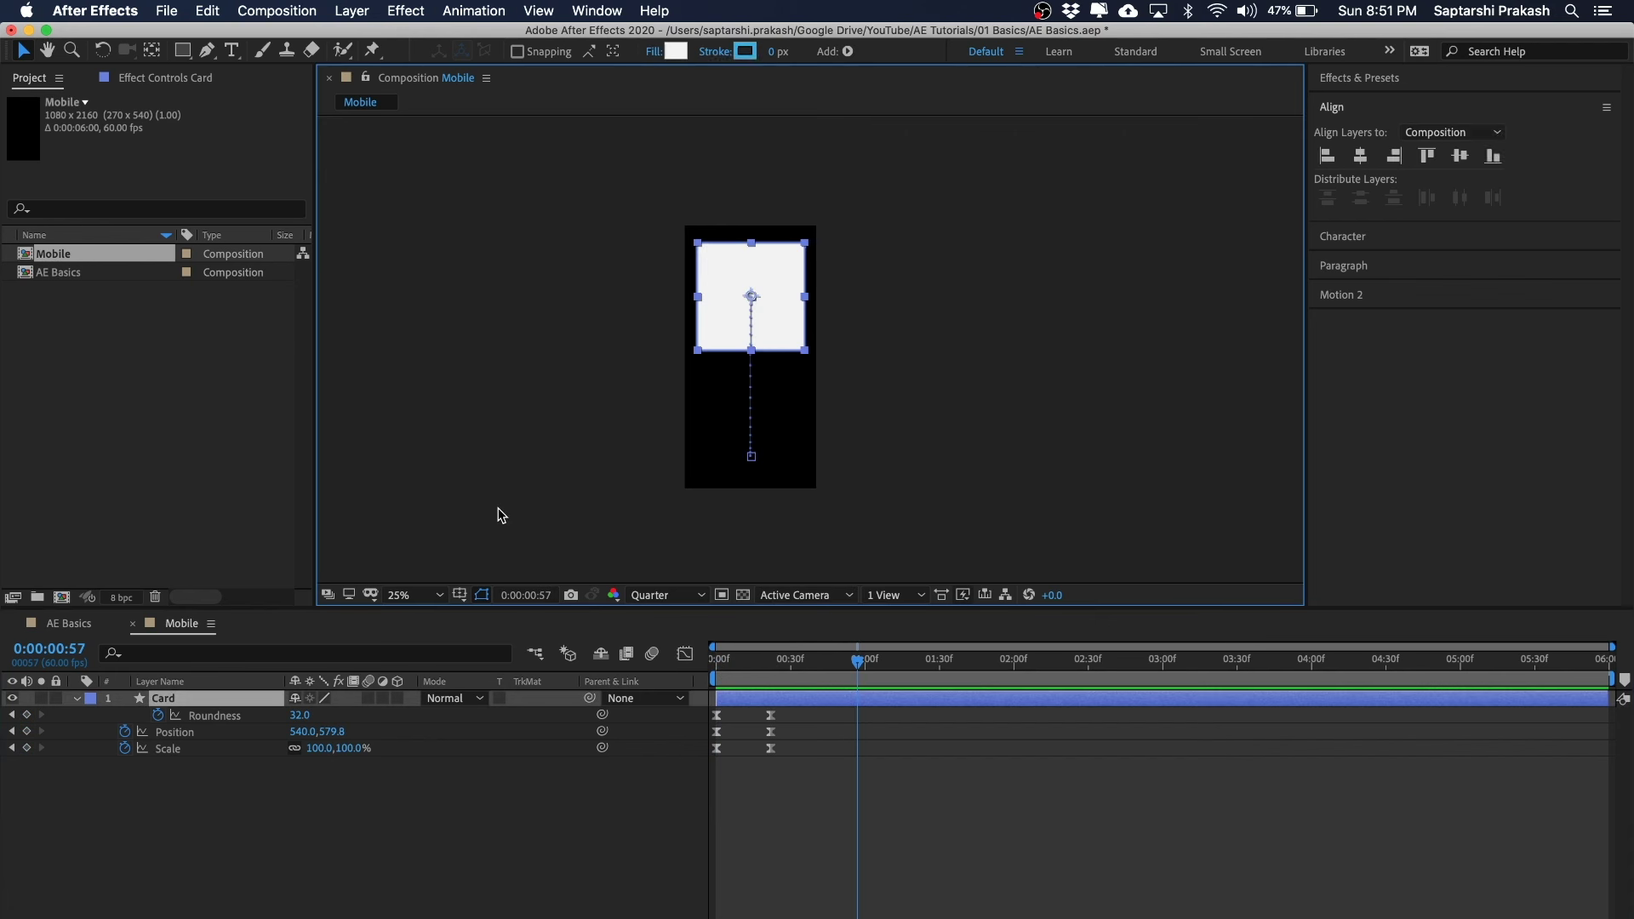
left_click(977, 385)
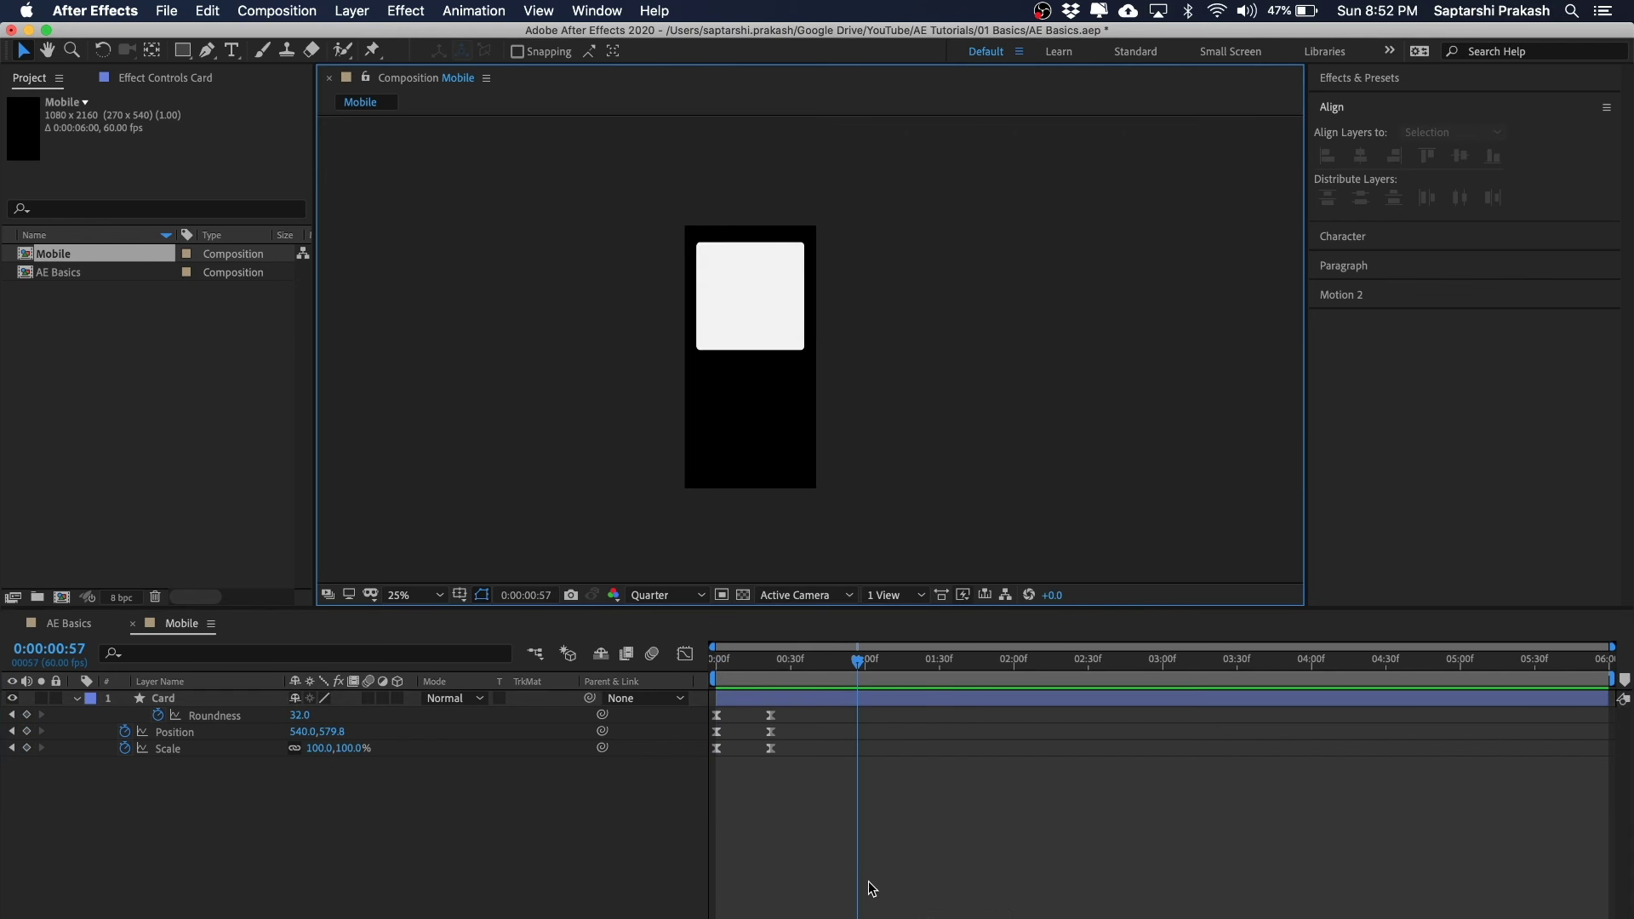
left_click(800, 663)
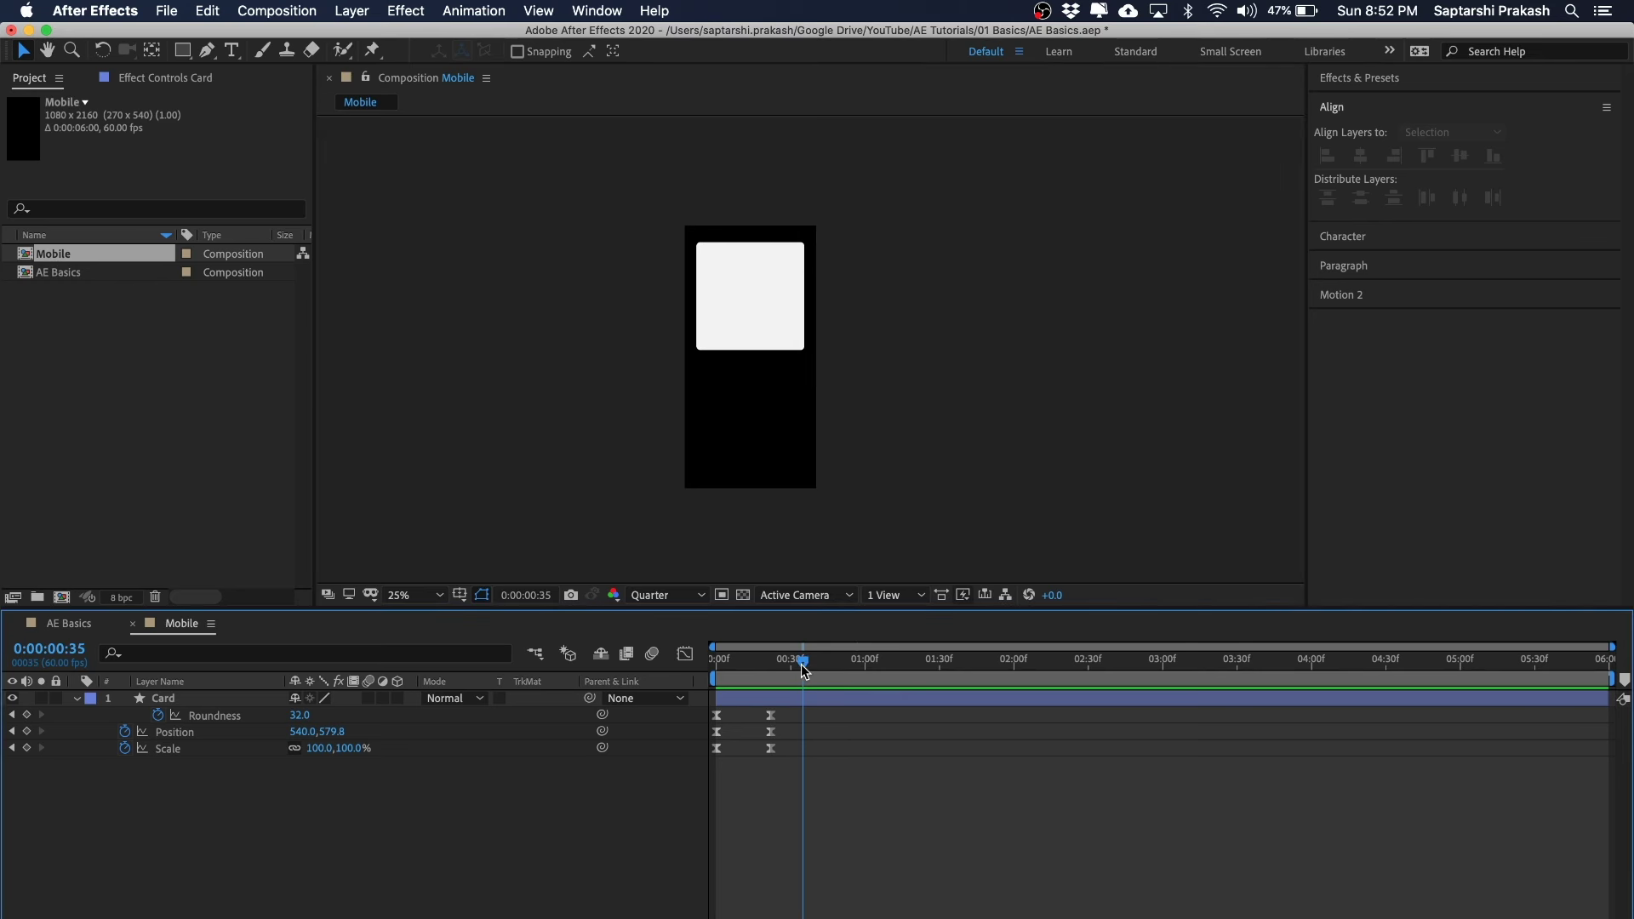